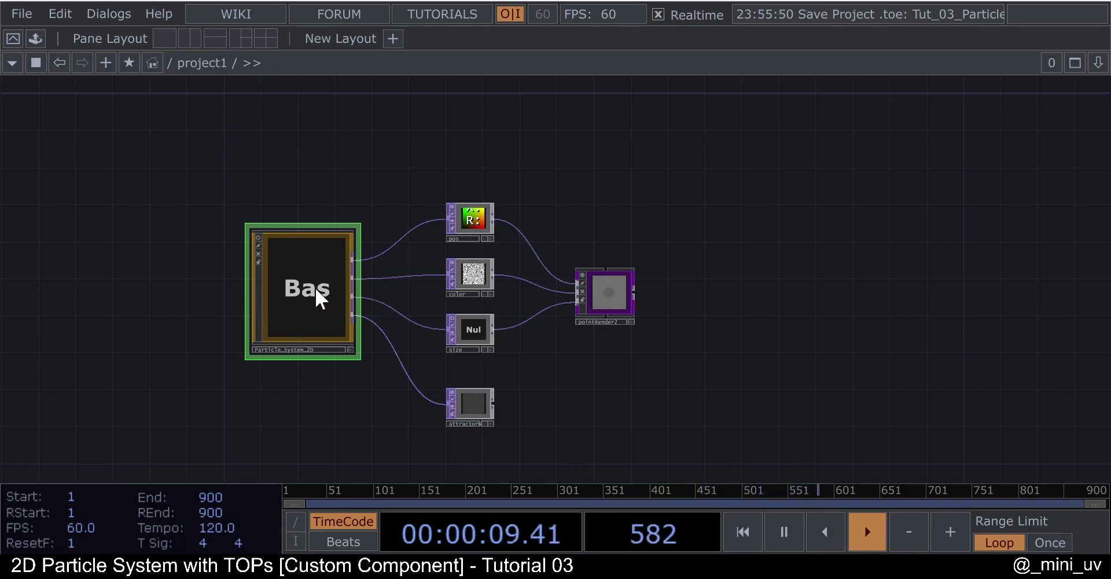
- Show the parameters of the Particle_System_2D component
{"action": "key", "text": "p"}
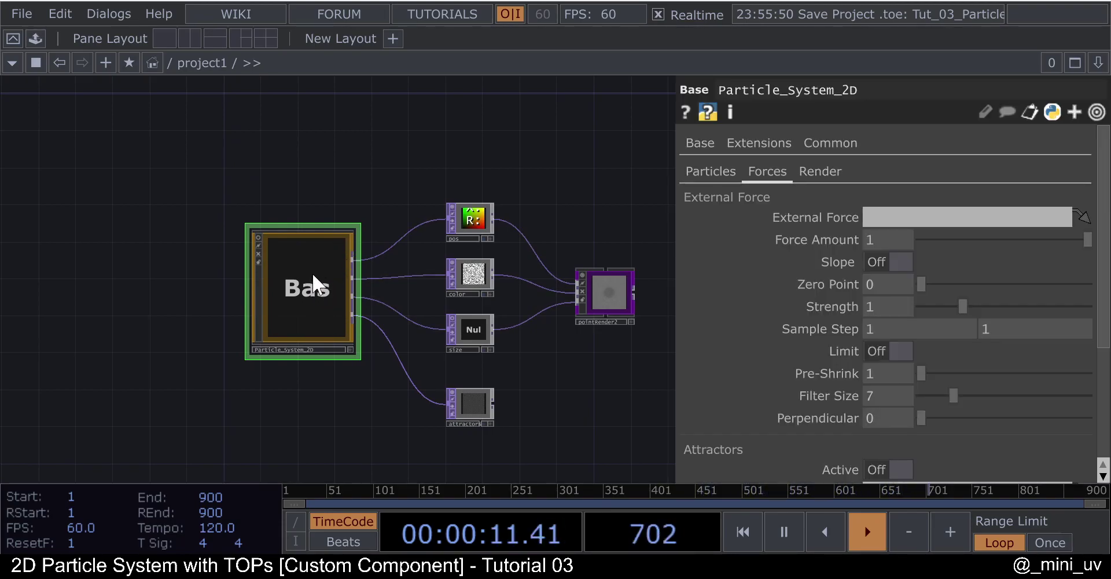
{"action": "scroll", "coordinate": [324, 231], "scroll_direction": "up", "scroll_amount": 2}
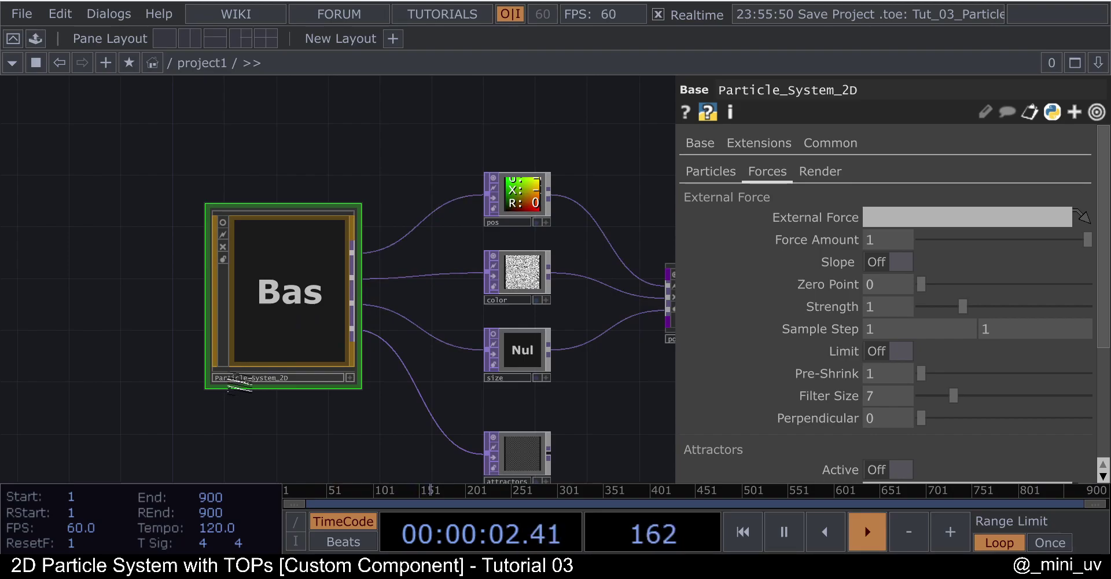
{"action": "left_click_drag", "start_coordinate": [349, 142], "coordinate": [327, 144]}
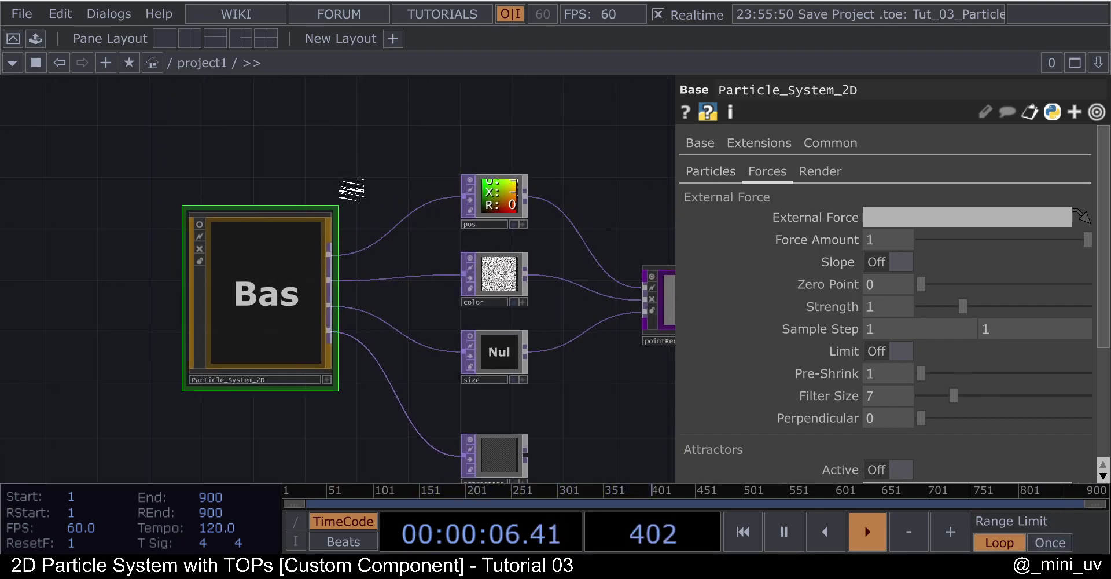
{"action": "left_click_drag", "start_coordinate": [353, 188], "coordinate": [342, 187]}
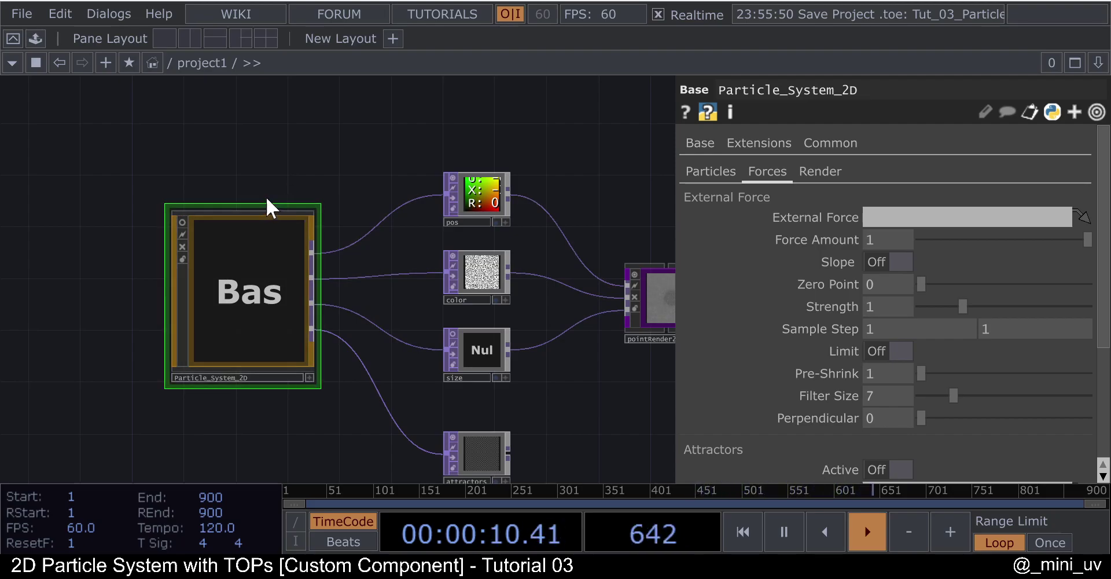
{"action": "left_click_drag", "start_coordinate": [289, 171], "coordinate": [381, 154]}
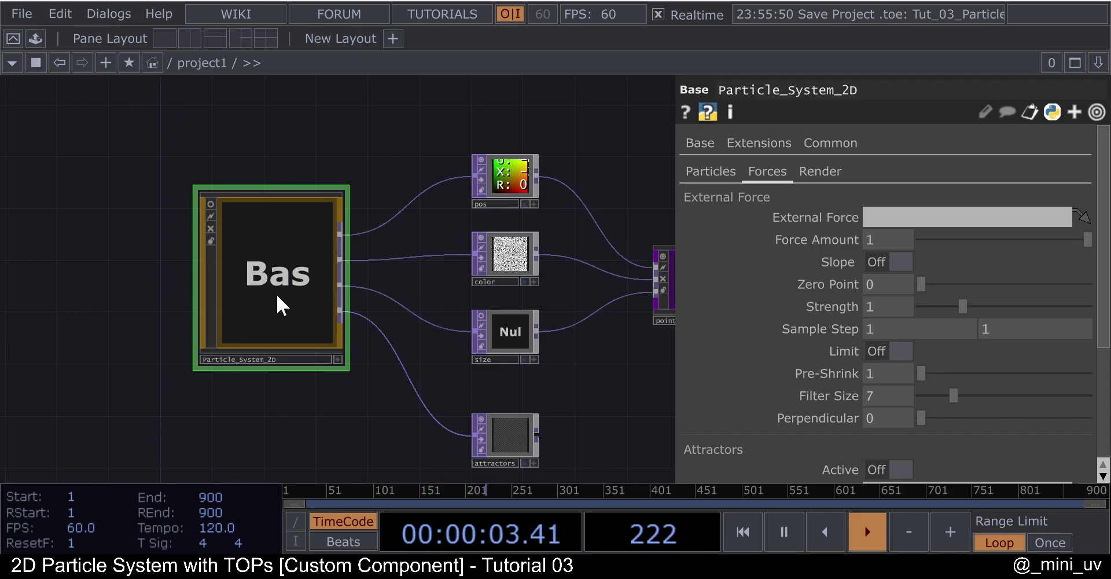
- Examine the network inside the Particle_System_2D component and return to the project1 level
{"action": "double_click", "coordinate": [279, 251]}
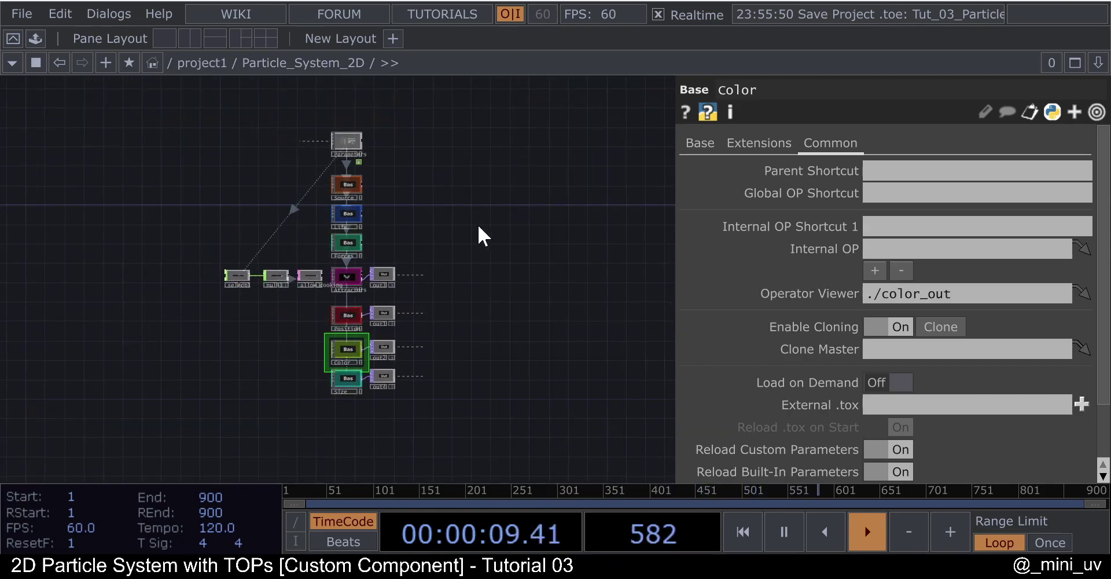
{"action": "scroll", "coordinate": [358, 185], "scroll_direction": "up", "scroll_amount": 3}
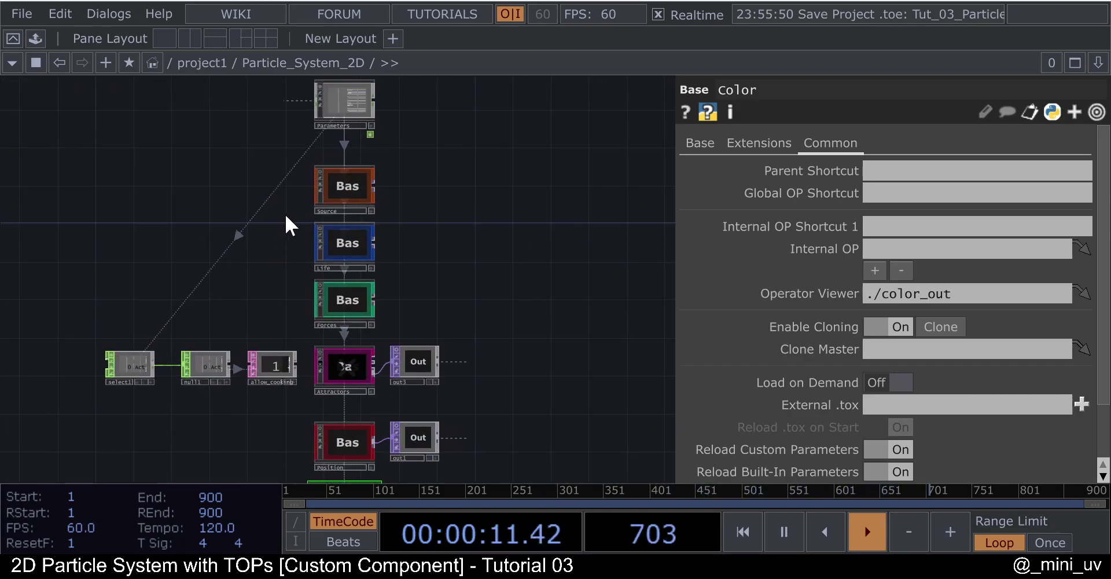
{"action": "left_click_drag", "start_coordinate": [503, 273], "coordinate": [499, 219]}
{"action": "scroll", "coordinate": [412, 241], "scroll_direction": "down", "scroll_amount": 3}
{"action": "scroll", "coordinate": [401, 266], "scroll_direction": "down", "scroll_amount": 6}
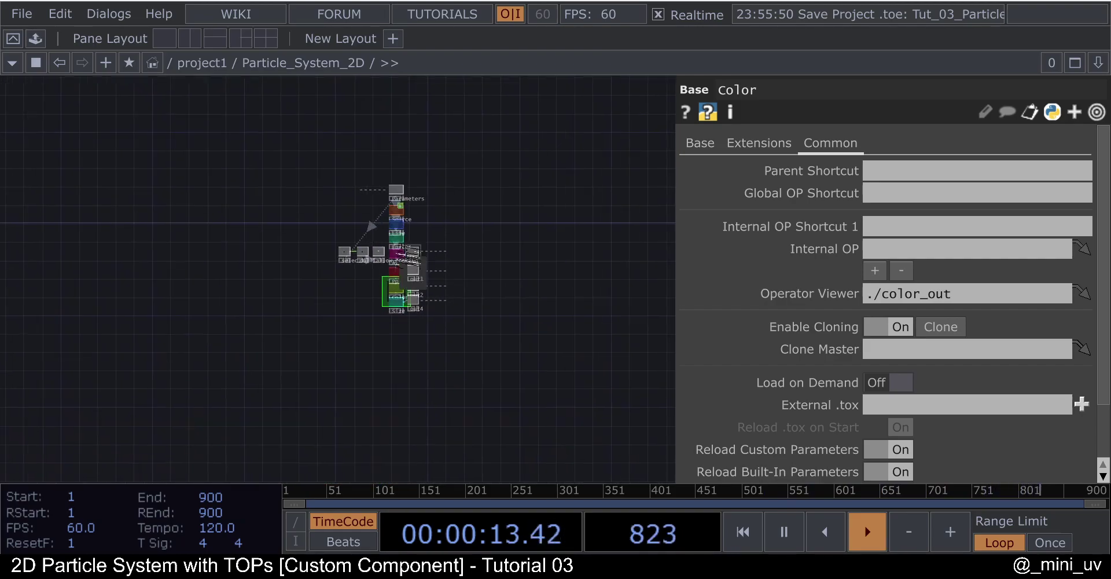
{"action": "left_click_drag", "start_coordinate": [409, 173], "coordinate": [342, 176]}
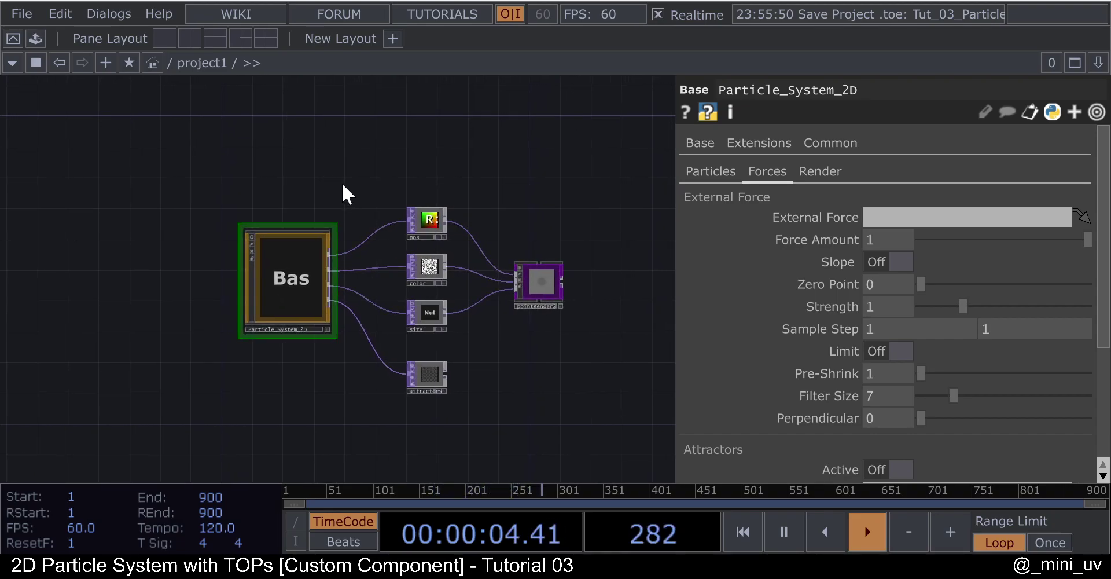
{"action": "scroll", "coordinate": [315, 285], "scroll_direction": "up", "scroll_amount": 3}
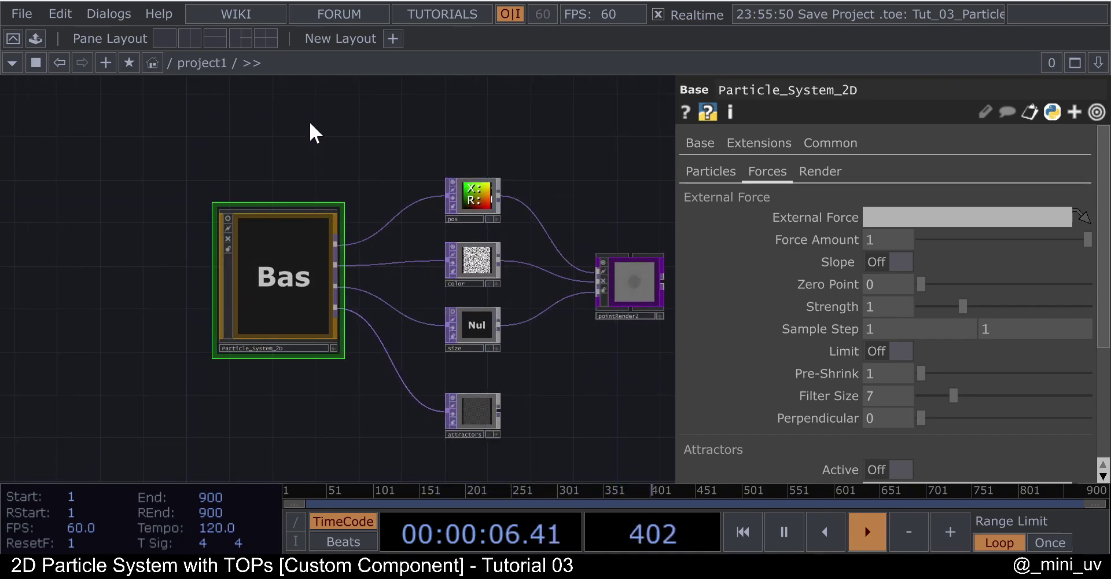
{"action": "left_click_drag", "start_coordinate": [314, 169], "coordinate": [297, 173]}
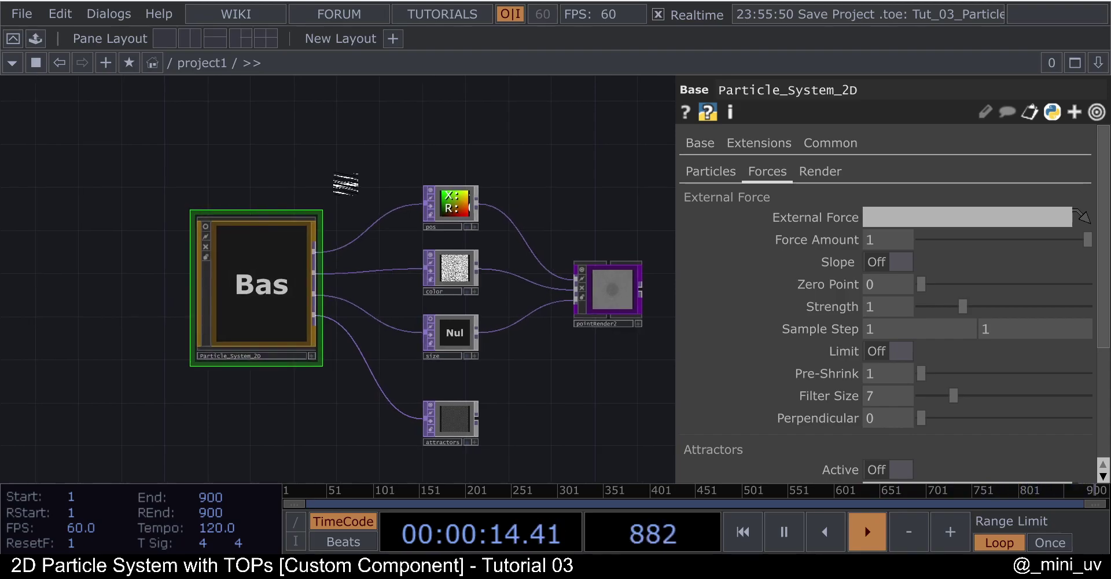
{"action": "scroll", "coordinate": [353, 185], "scroll_direction": "right", "scroll_amount": 5}
{"action": "left_click_drag", "start_coordinate": [248, 164], "coordinate": [377, 193]}
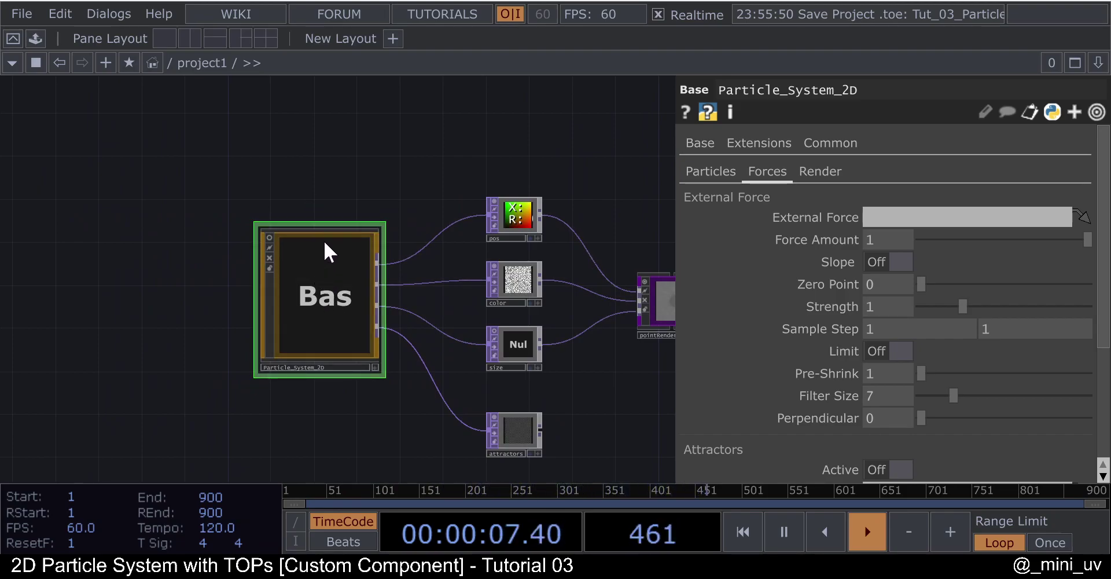
{"action": "left_click_drag", "start_coordinate": [373, 165], "coordinate": [348, 166]}
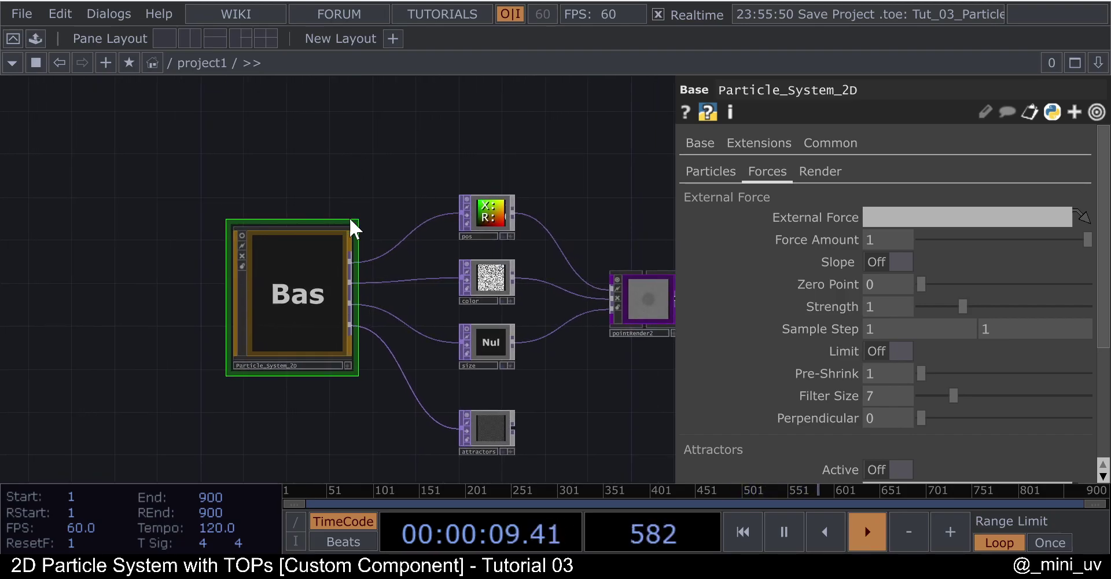
{"action": "scroll", "coordinate": [349, 214], "scroll_direction": "down", "scroll_amount": 3}
{"action": "scroll", "coordinate": [336, 239], "scroll_direction": "up", "scroll_amount": 2}
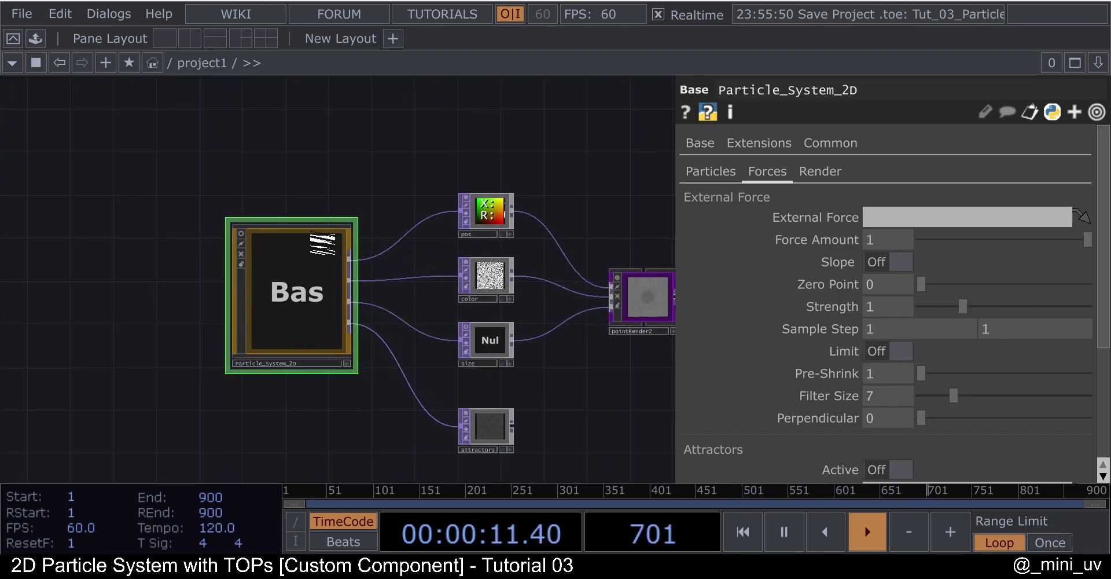
{"action": "scroll", "coordinate": [333, 242], "scroll_direction": "down", "scroll_amount": 2}
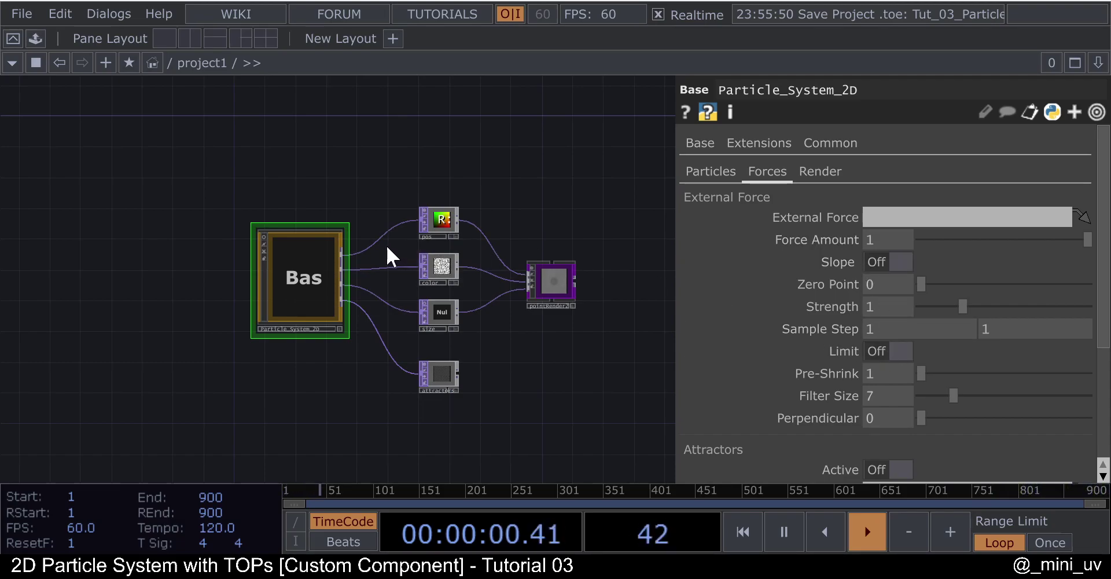
{"action": "scroll", "coordinate": [387, 245], "scroll_direction": "up", "scroll_amount": 3}
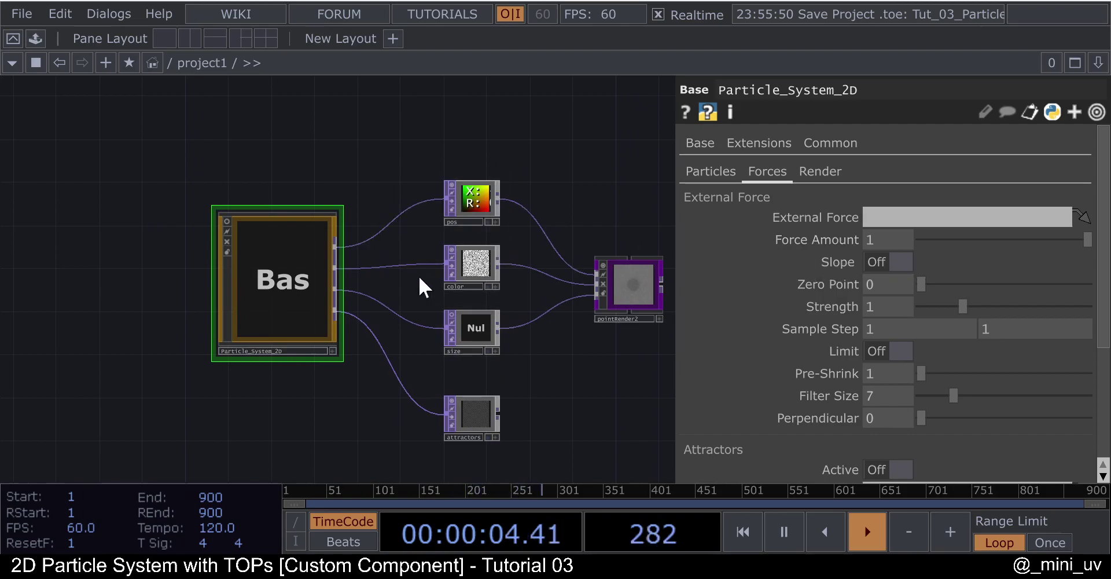
{"action": "left_click_drag", "start_coordinate": [366, 166], "coordinate": [338, 158]}
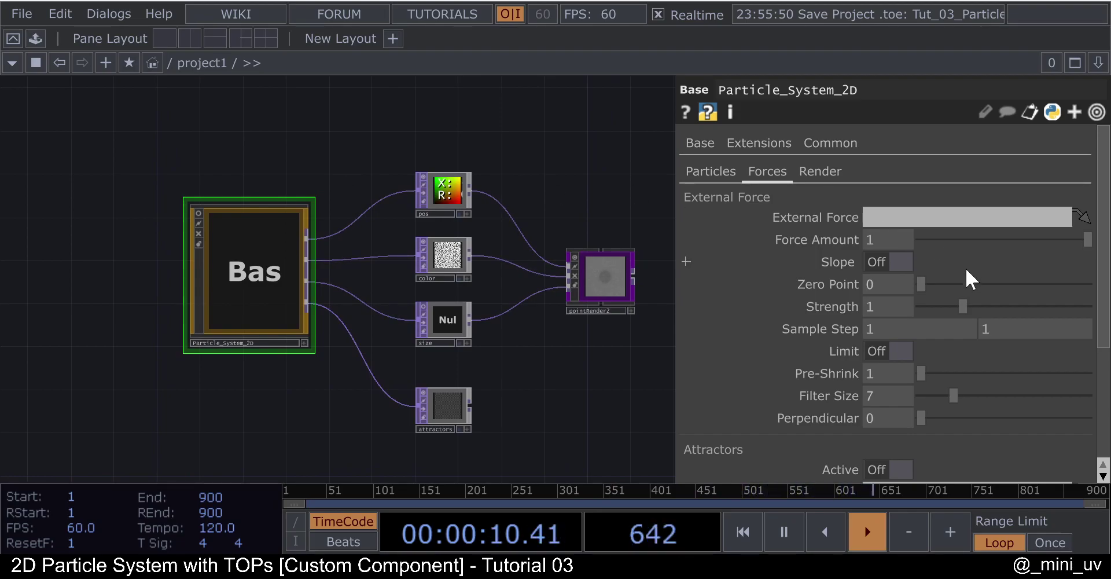
{"action": "left_click_drag", "start_coordinate": [337, 169], "coordinate": [298, 179]}
{"action": "scroll", "coordinate": [315, 173], "scroll_direction": "down", "scroll_amount": 2}
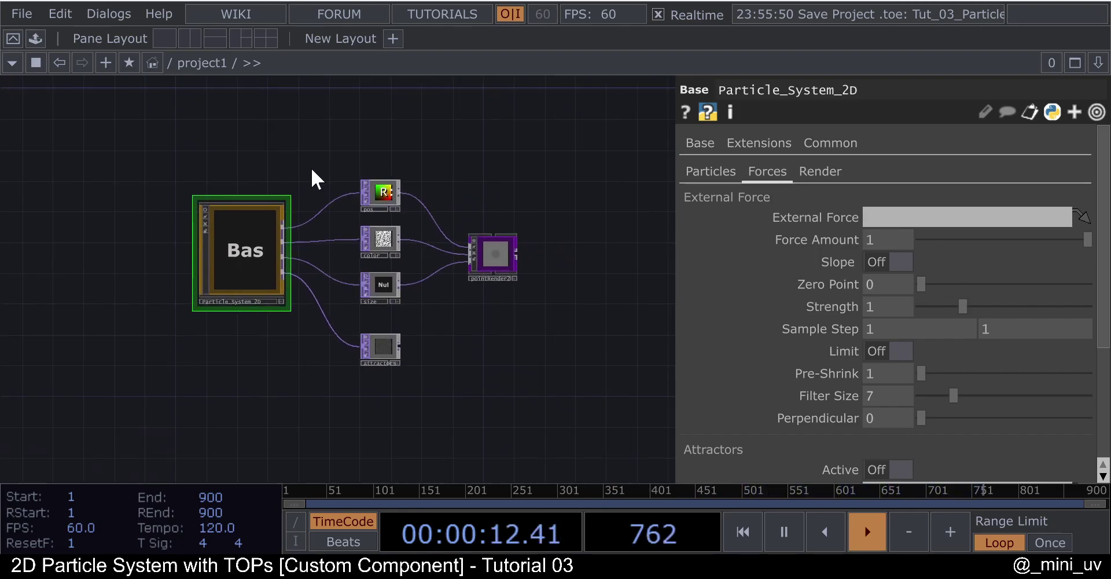
{"action": "scroll", "coordinate": [302, 174], "scroll_direction": "up", "scroll_amount": 2}
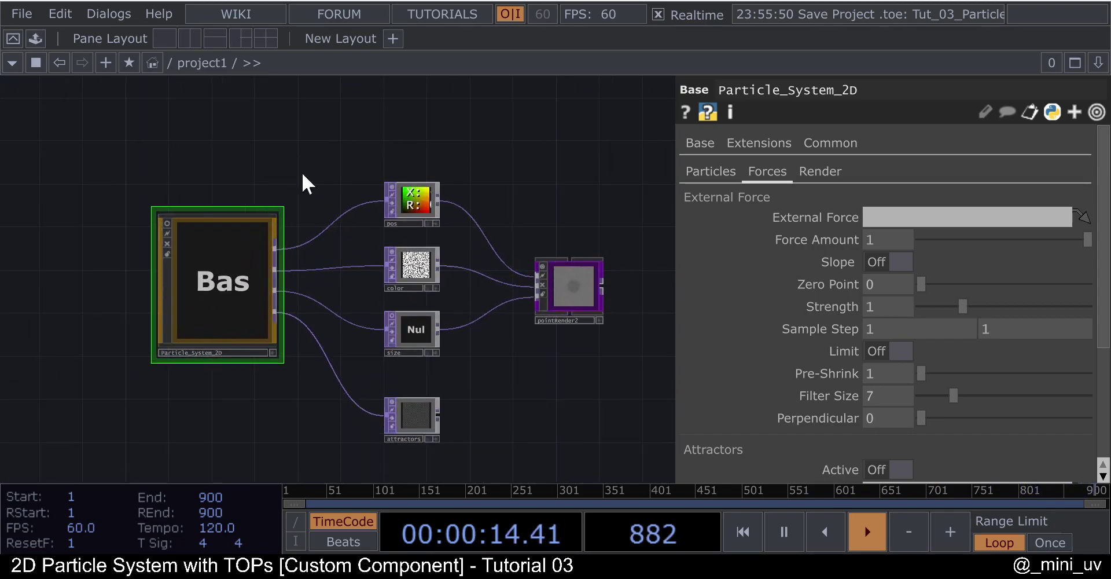
{"action": "scroll", "coordinate": [298, 168], "scroll_direction": "down", "scroll_amount": 2}
{"action": "left_click_drag", "start_coordinate": [308, 165], "coordinate": [319, 162]}
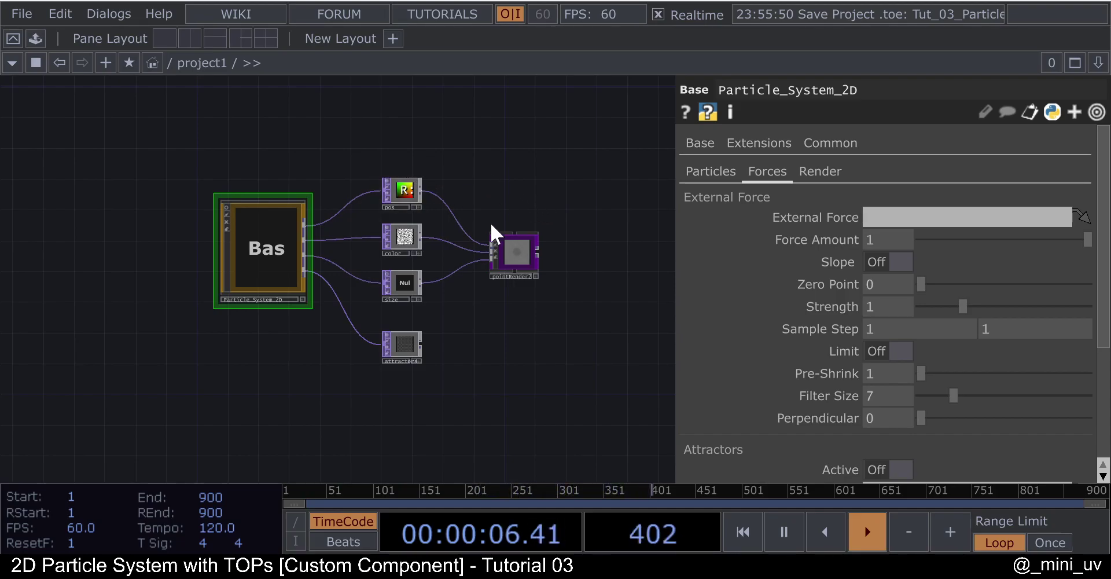
{"action": "left_click_drag", "start_coordinate": [473, 161], "coordinate": [506, 175]}
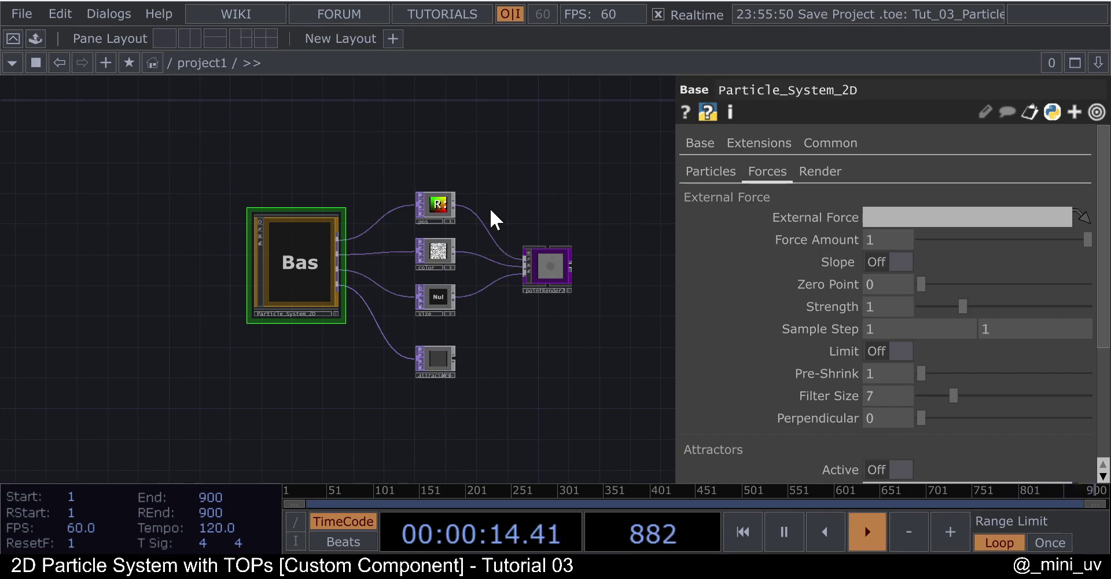
{"action": "left_click_drag", "start_coordinate": [525, 161], "coordinate": [528, 167]}
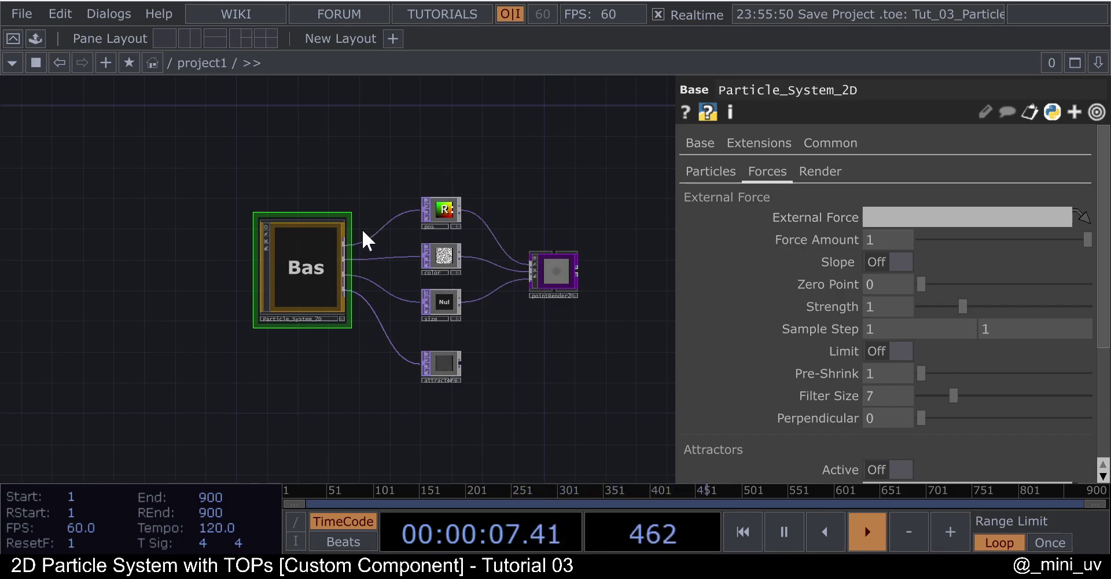
{"action": "scroll", "coordinate": [363, 231], "scroll_direction": "up", "scroll_amount": 2}
{"action": "left_click_drag", "start_coordinate": [384, 157], "coordinate": [332, 154]}
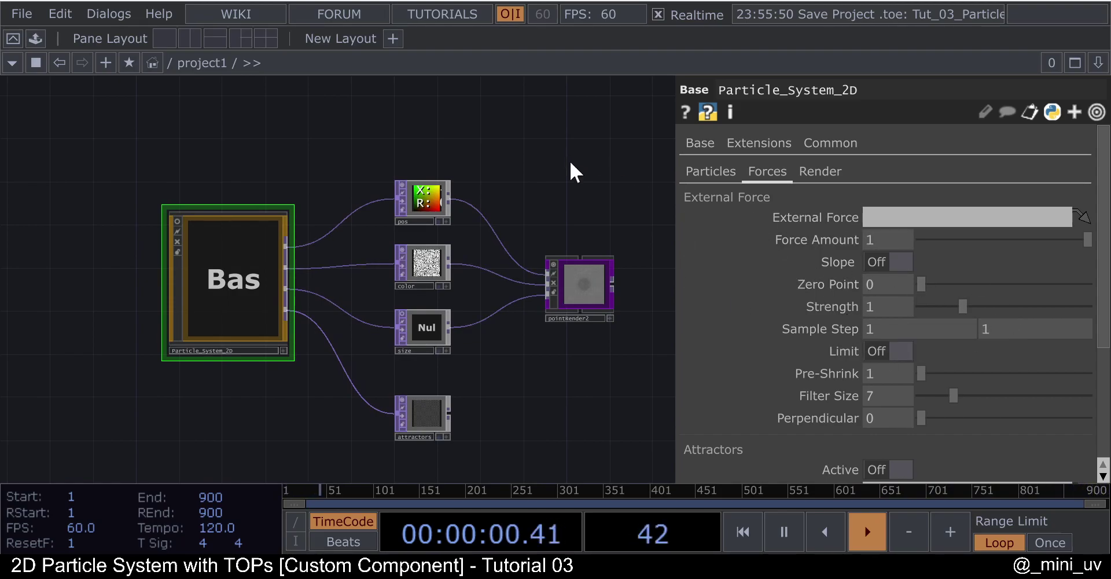
{"action": "left_click_drag", "start_coordinate": [533, 188], "coordinate": [502, 183]}
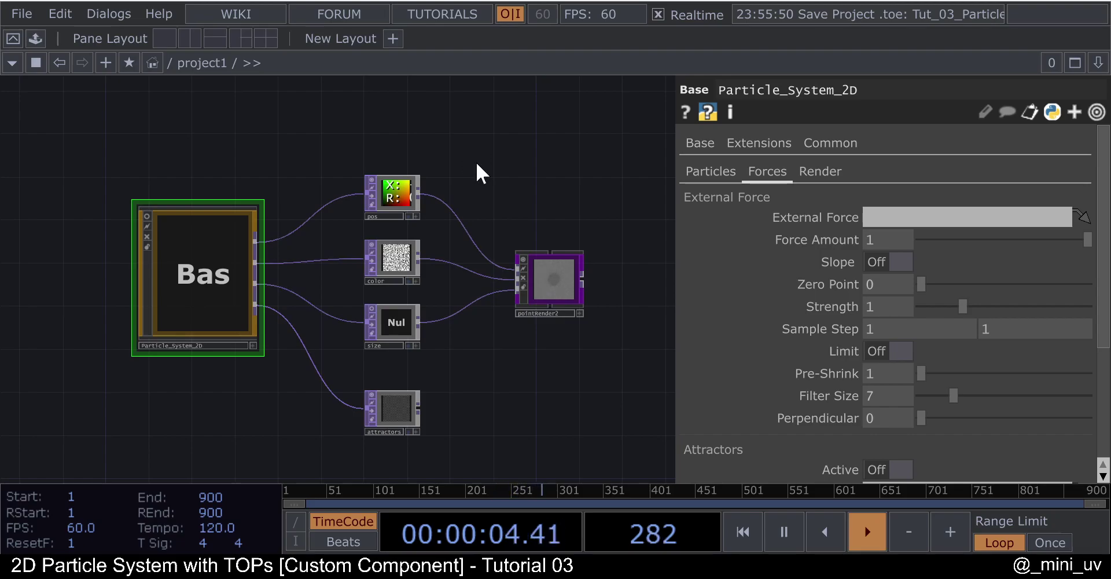
{"action": "scroll", "coordinate": [585, 179], "scroll_direction": "down", "scroll_amount": 3}
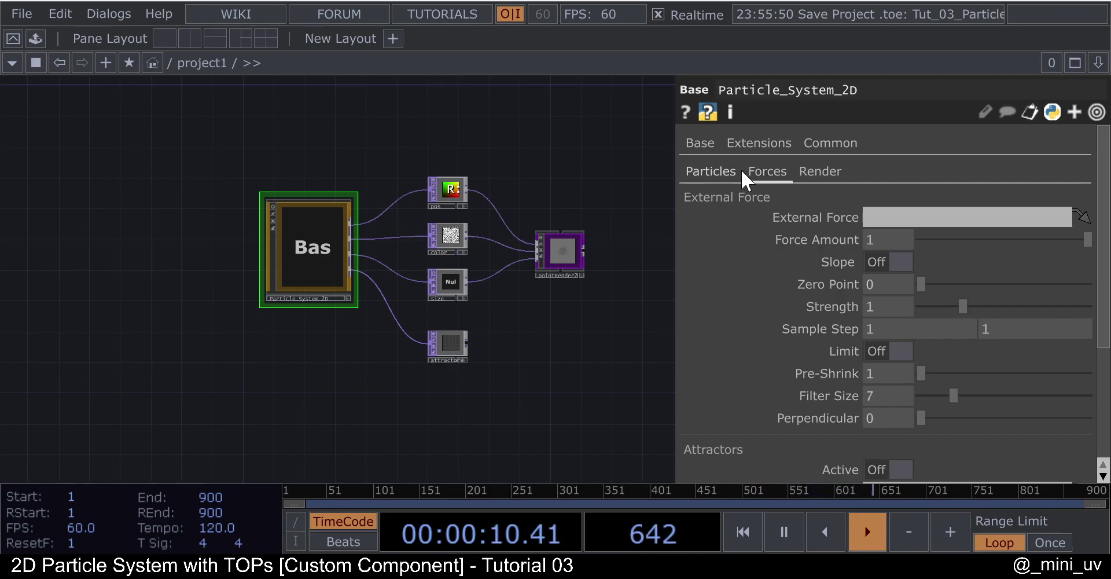
{"action": "left_click_drag", "start_coordinate": [574, 163], "coordinate": [553, 179]}
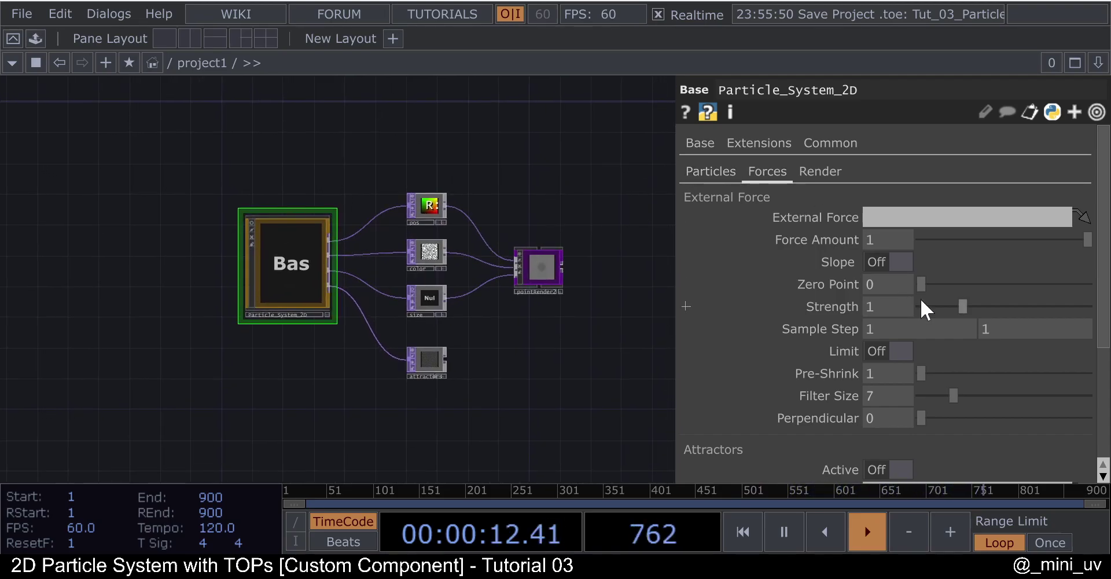
{"action": "left_click_drag", "start_coordinate": [197, 154], "coordinate": [359, 378]}
{"action": "right_click_drag", "start_coordinate": [359, 378], "coordinate": [359, 378]}
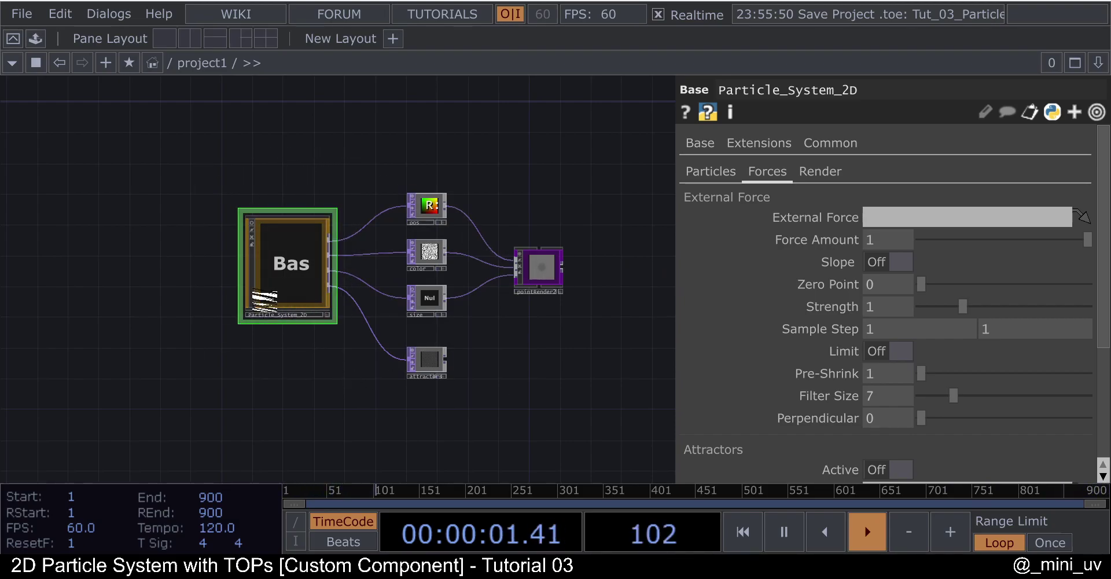
{"action": "scroll", "coordinate": [262, 297], "scroll_direction": "up", "scroll_amount": 4}
{"action": "scroll", "coordinate": [137, 213], "scroll_direction": "down", "scroll_amount": 3}
{"action": "scroll", "coordinate": [137, 213], "scroll_direction": "down", "scroll_amount": 1}
{"action": "left_click_drag", "start_coordinate": [339, 158], "coordinate": [320, 165]}
{"action": "scroll", "coordinate": [321, 214], "scroll_direction": "up", "scroll_amount": 4}
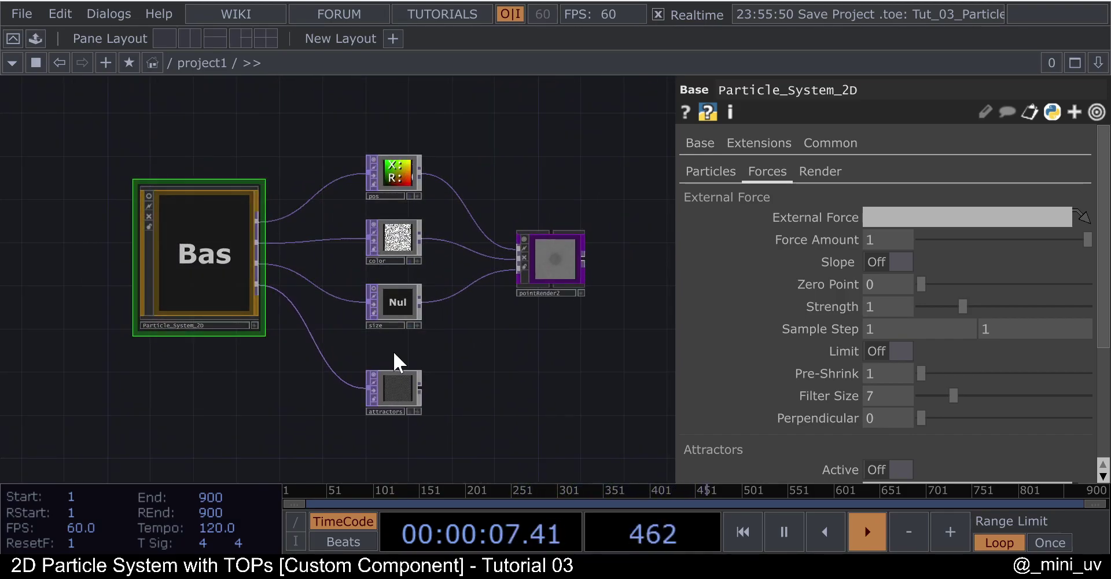
{"action": "left_click_drag", "start_coordinate": [289, 169], "coordinate": [264, 175]}
{"action": "scroll", "coordinate": [265, 176], "scroll_direction": "up", "scroll_amount": 4}
{"action": "left_click_drag", "start_coordinate": [353, 157], "coordinate": [501, 138]}
{"action": "left_click_drag", "start_coordinate": [221, 238], "coordinate": [265, 235]}
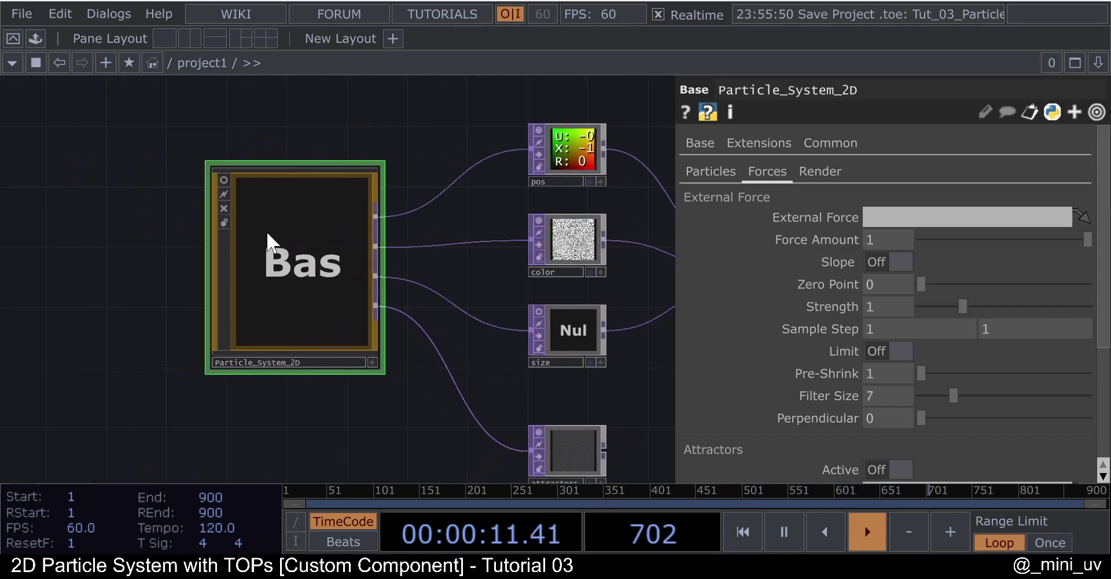
- Review the Particles parameters of Particle_System_2D and return to its Forces parameters
{"action": "scroll", "coordinate": [366, 256], "scroll_direction": "down", "scroll_amount": 3}
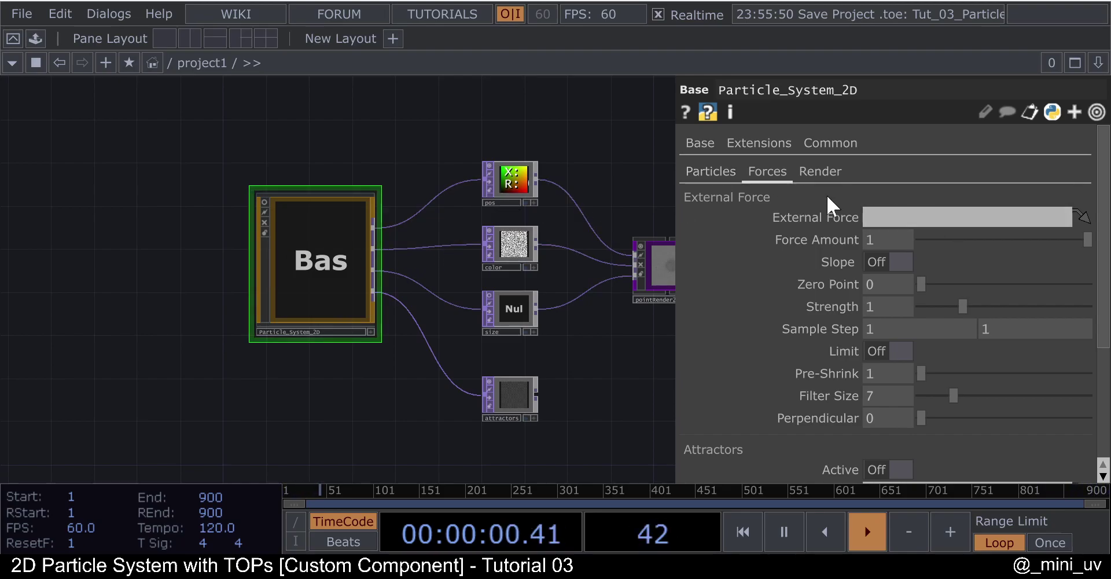
{"action": "left_click", "coordinate": [718, 177]}
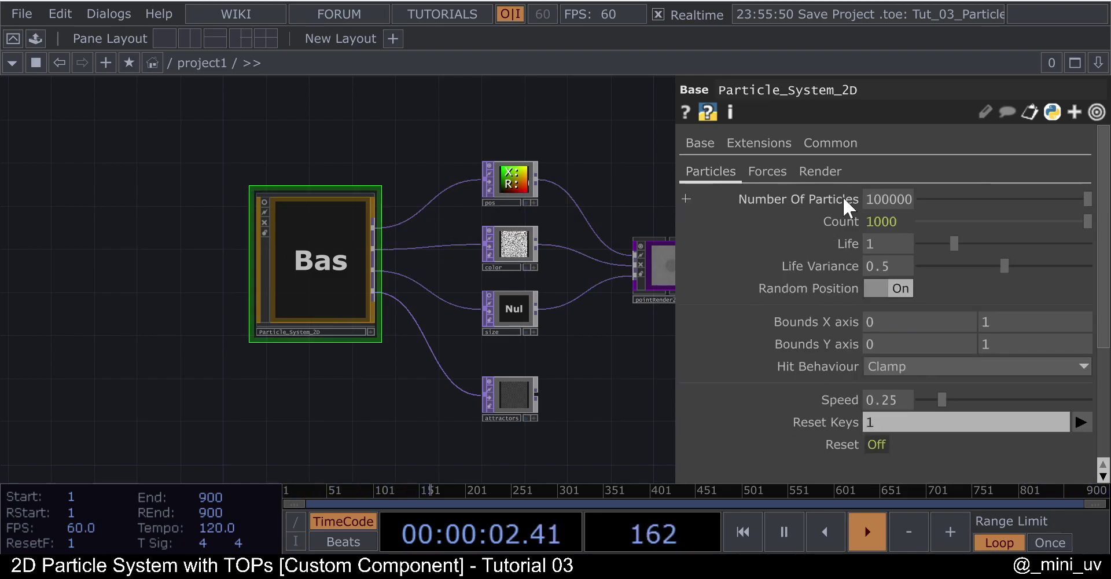
{"action": "left_click", "coordinate": [768, 175]}
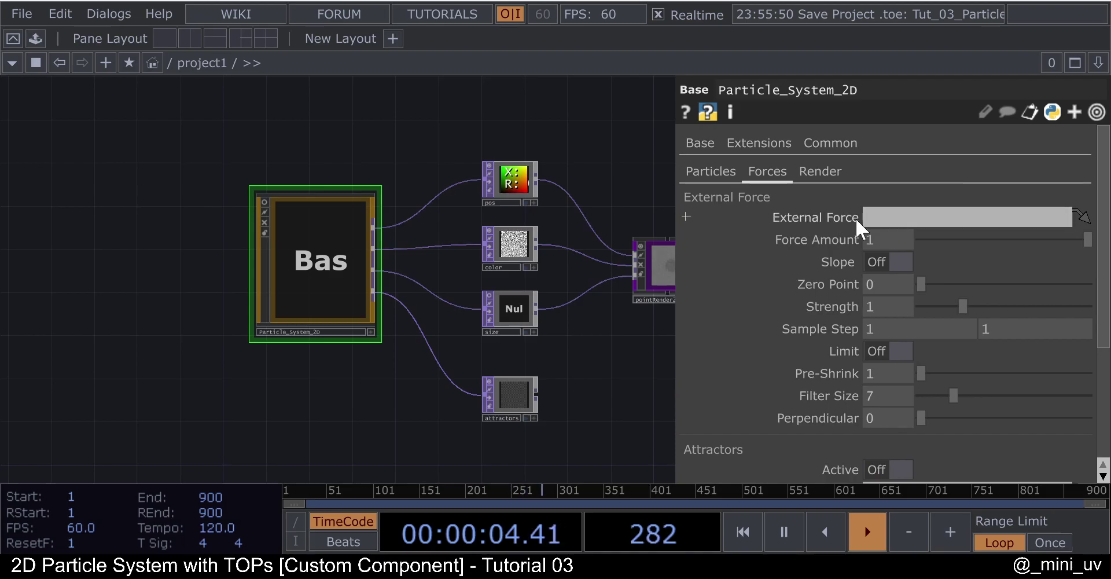
- Add a Noise TOP to the network below the Particle_System_2D component
{"action": "scroll", "coordinate": [346, 304], "scroll_direction": "down", "scroll_amount": 3}
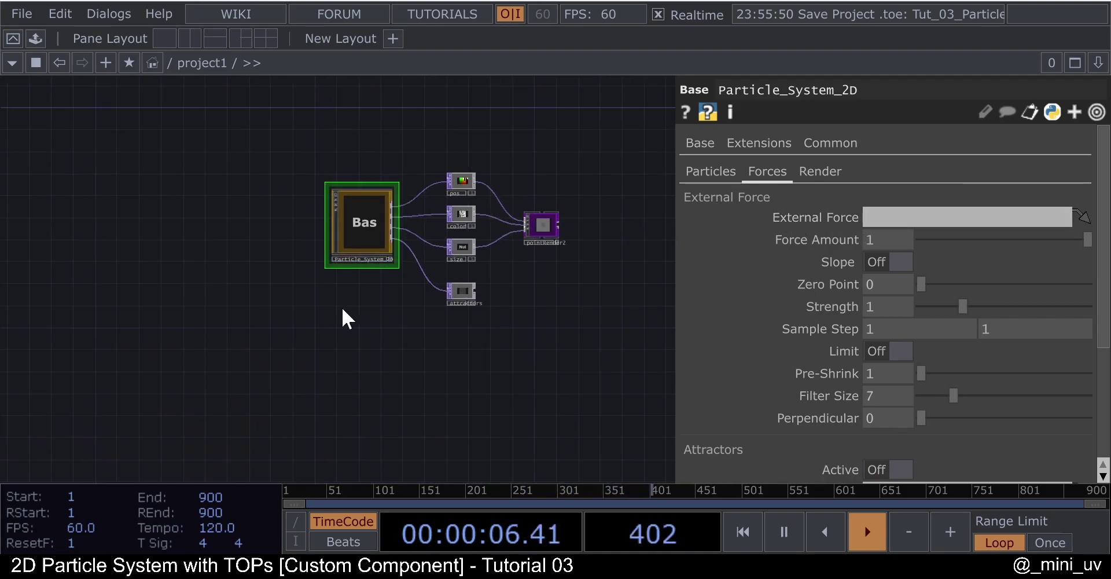
{"action": "key", "text": "Tab"}
{"action": "type", "text": "n"}
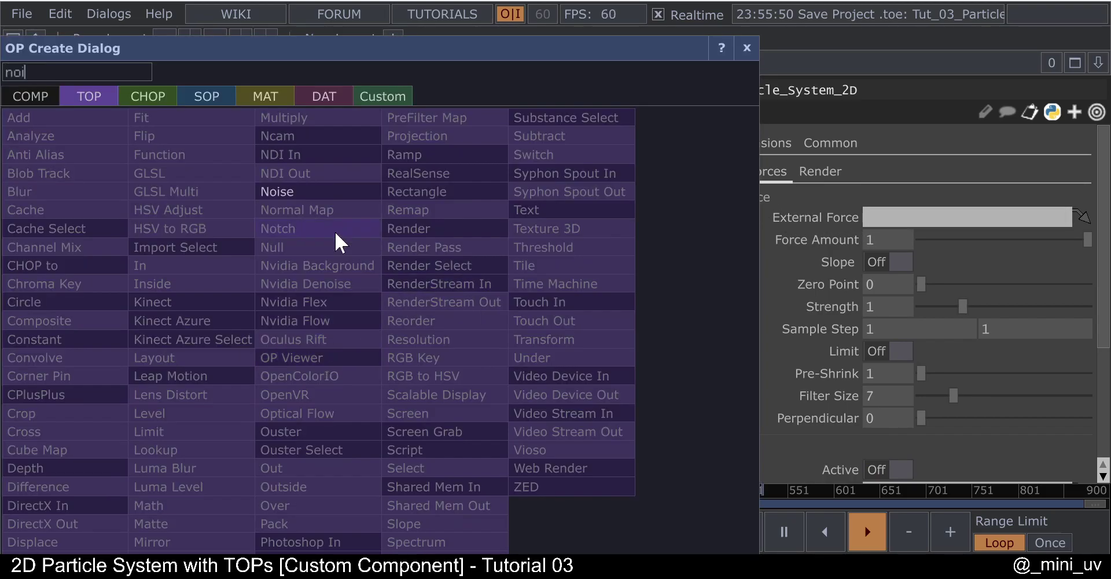
{"action": "left_click", "coordinate": [286, 191]}
{"action": "left_click", "coordinate": [345, 315]}
{"action": "scroll", "coordinate": [345, 321], "scroll_direction": "up", "scroll_amount": 4}
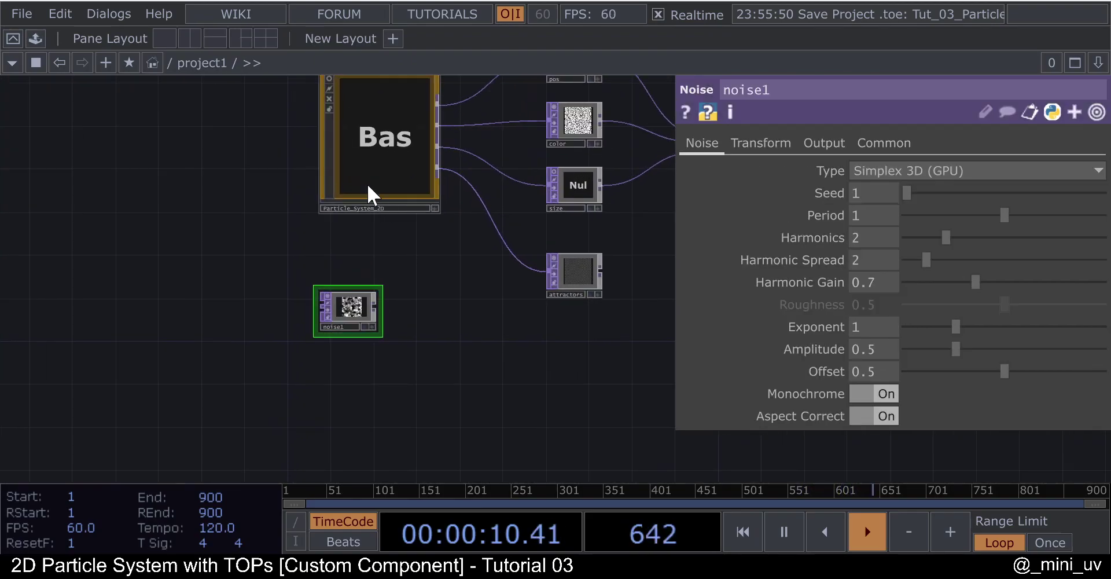
- Assign noise1 as the External Force of Particle_System_2D and show the Noise TOP's parameters
{"action": "left_click", "coordinate": [374, 199]}
{"action": "left_click_drag", "start_coordinate": [347, 310], "coordinate": [874, 216]}
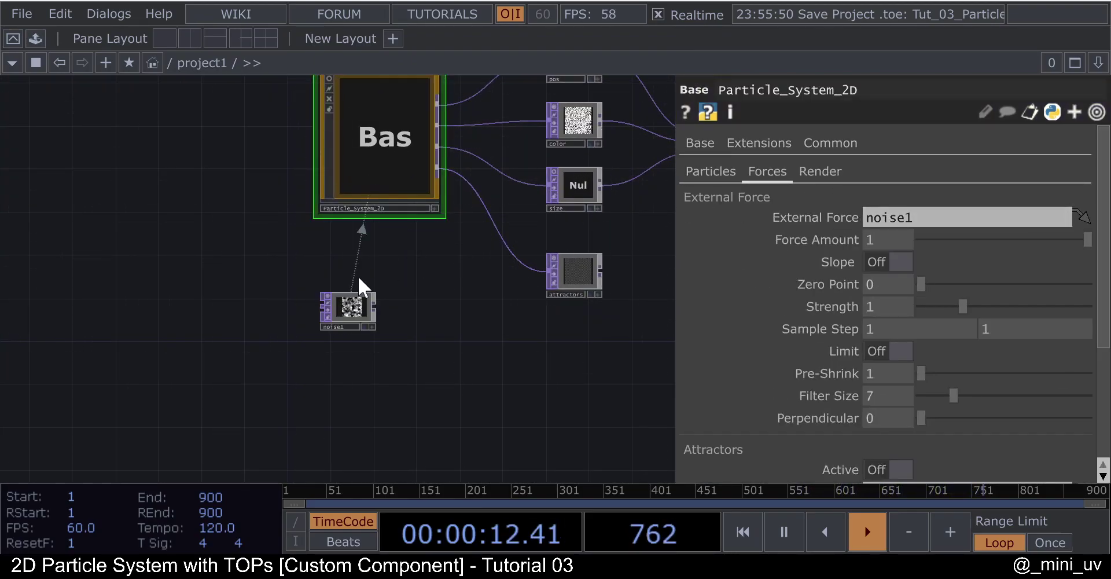
{"action": "scroll", "coordinate": [359, 293], "scroll_direction": "down", "scroll_amount": 2}
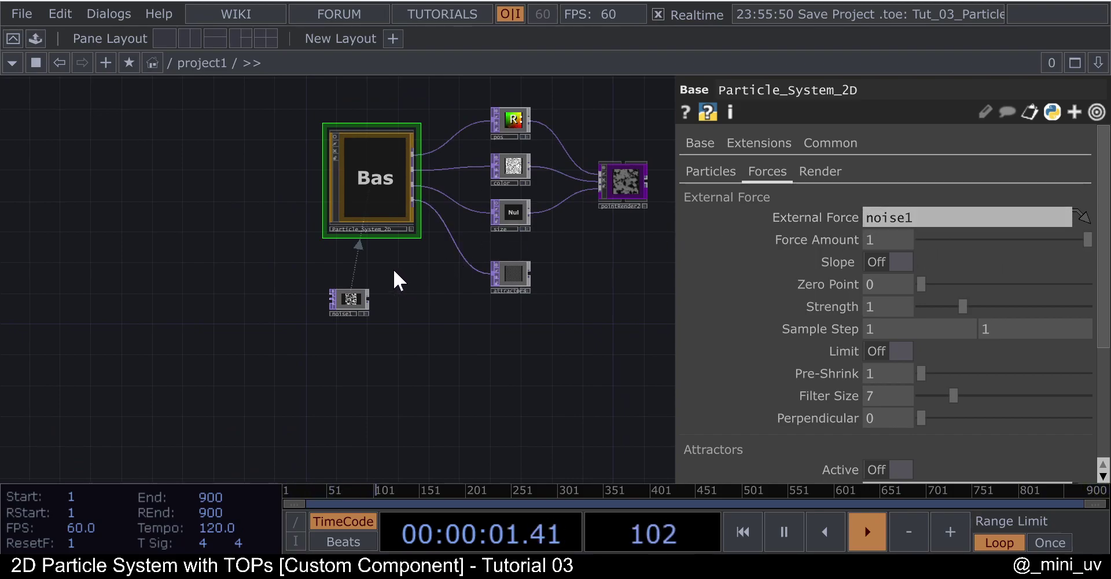
{"action": "left_click", "coordinate": [354, 307]}
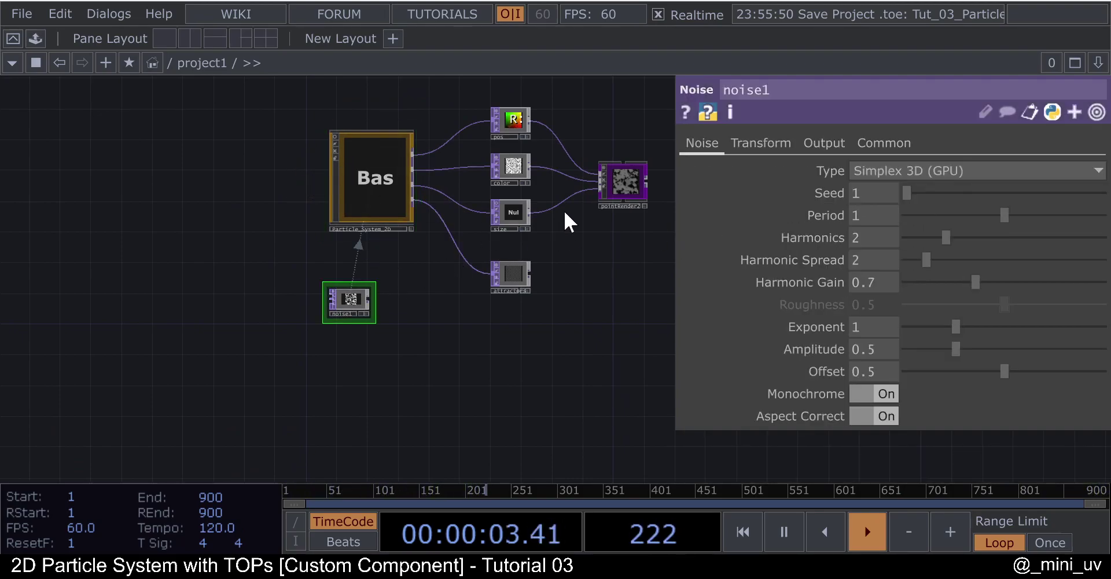
- Clear the External Force of Particle_System_2D and delete the noise1 TOP
{"action": "left_click", "coordinate": [379, 202]}
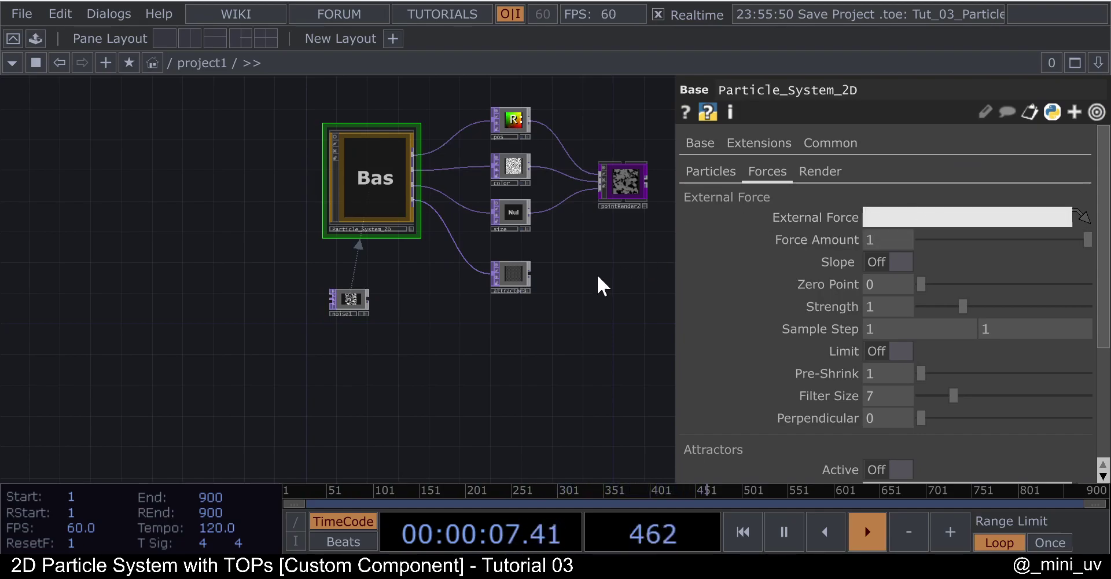
{"action": "left_click", "coordinate": [359, 296]}
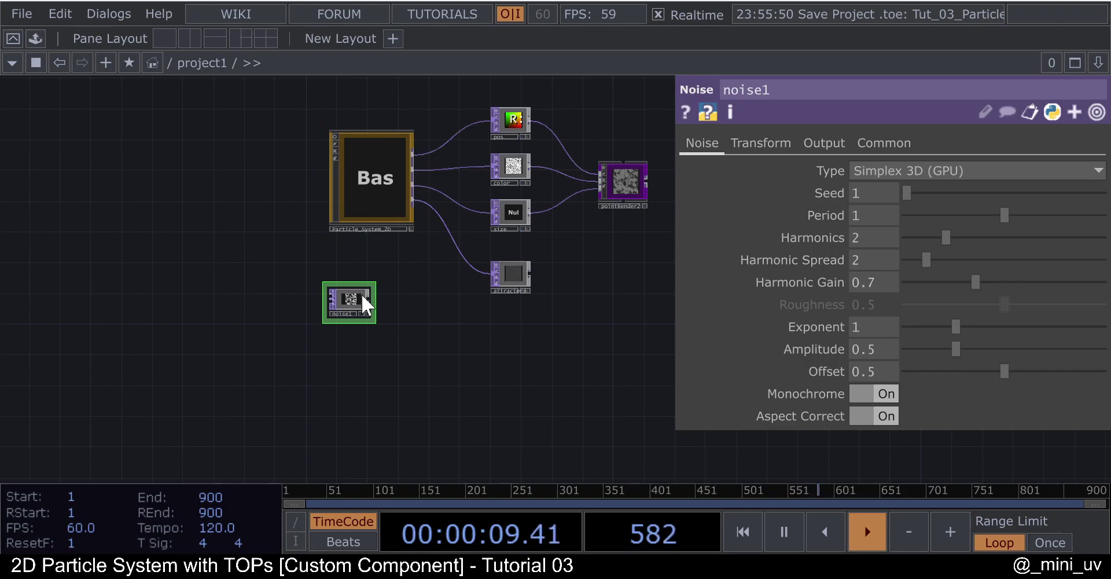
{"action": "key", "text": "Delete"}
- Examine the color, size and attractors Null TOPs connected to the outputs of Particle_System_2D
{"action": "key", "text": "h"}
{"action": "mouse_move", "coordinate": [300, 173]}
{"action": "middle_mouse_down"}
{"action": "mouse_move", "coordinate": [334, 181]}
{"action": "mouse_move", "coordinate": [389, 169]}
{"action": "middle_mouse_up"}
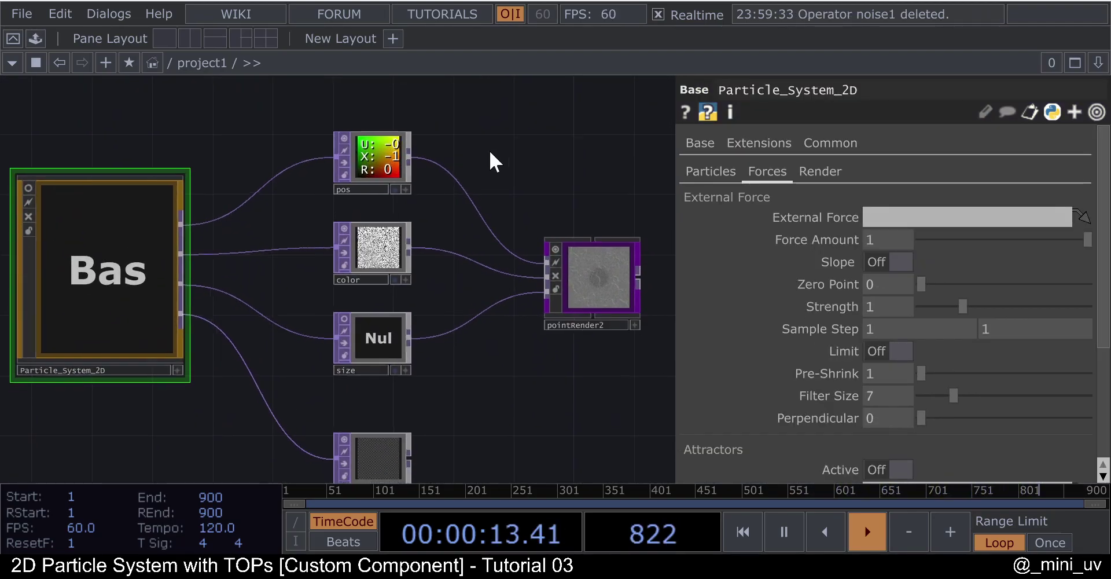
{"action": "scroll", "coordinate": [405, 237], "scroll_direction": "up", "scroll_amount": 3}
{"action": "left_click", "coordinate": [367, 263]}
{"action": "left_click_drag", "start_coordinate": [467, 202], "coordinate": [475, 155]}
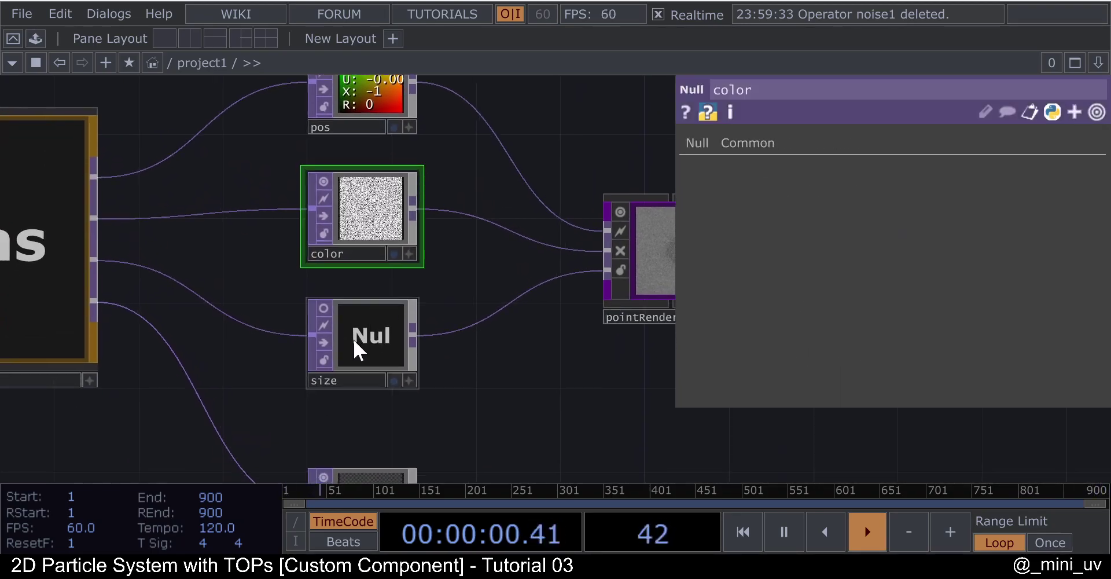
{"action": "left_click", "coordinate": [354, 339]}
{"action": "scroll", "coordinate": [370, 330], "scroll_direction": "down", "scroll_amount": 6}
{"action": "left_click_drag", "start_coordinate": [425, 372], "coordinate": [452, 310]}
{"action": "scroll", "coordinate": [400, 357], "scroll_direction": "up", "scroll_amount": 1}
{"action": "scroll", "coordinate": [400, 354], "scroll_direction": "up", "scroll_amount": 3}
{"action": "scroll", "coordinate": [389, 347], "scroll_direction": "down", "scroll_amount": 1}
{"action": "left_click", "coordinate": [384, 352]}
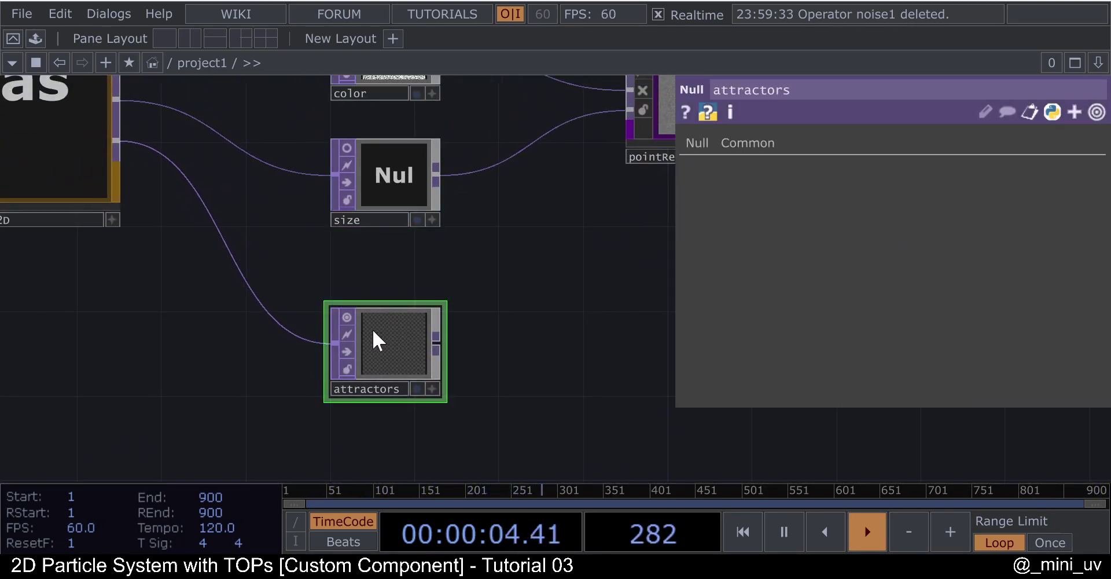
{"action": "scroll", "coordinate": [450, 335], "scroll_direction": "down", "scroll_amount": 2}
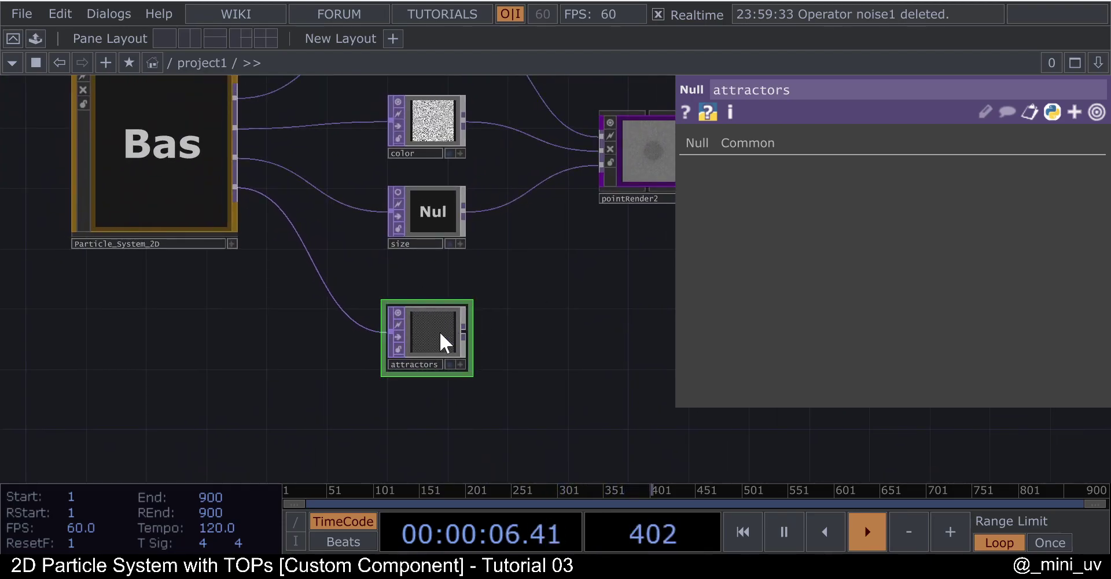
{"action": "scroll", "coordinate": [486, 334], "scroll_direction": "up", "scroll_amount": 2}
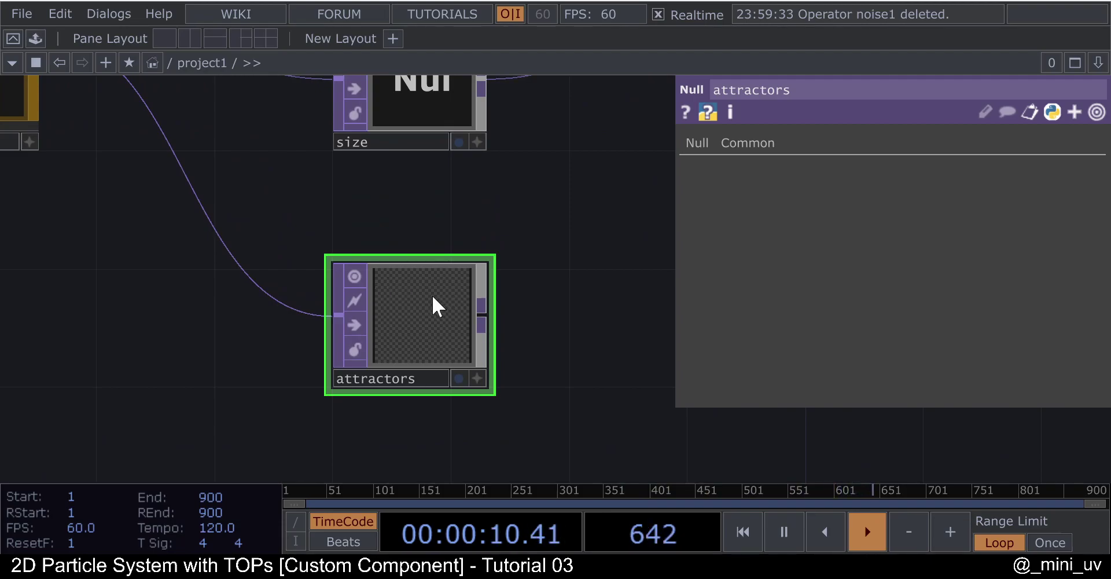
{"action": "scroll", "coordinate": [428, 293], "scroll_direction": "down", "scroll_amount": 2}
{"action": "left_click_drag", "start_coordinate": [533, 290], "coordinate": [417, 300]}
{"action": "scroll", "coordinate": [489, 152], "scroll_direction": "up", "scroll_amount": 5}
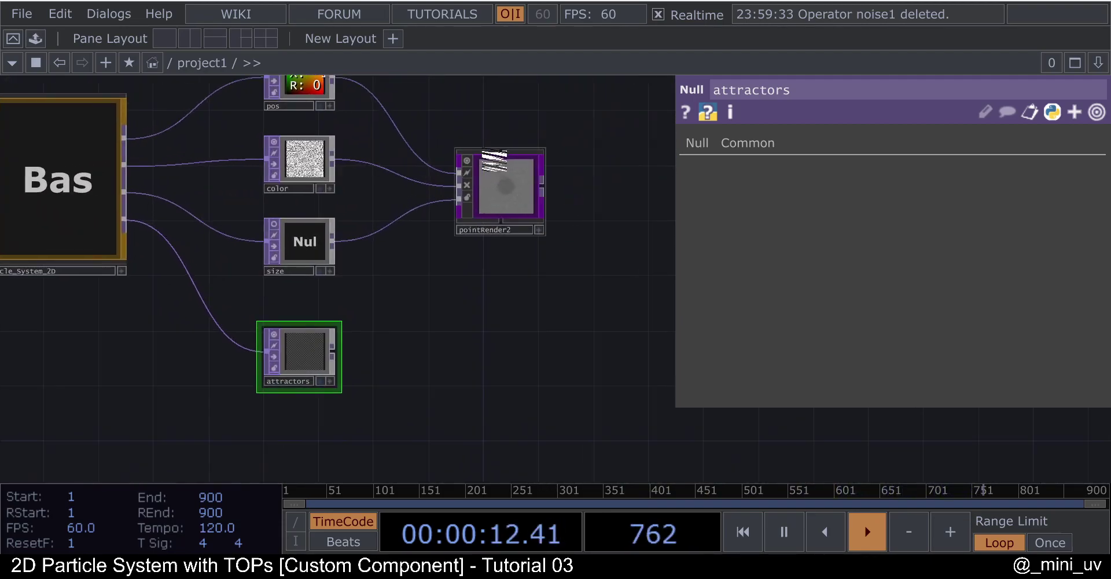
- Show the parameters of the pointRender2 container and enter its internal network
{"action": "left_click", "coordinate": [270, 220]}
{"action": "scroll", "coordinate": [463, 255], "scroll_direction": "up", "scroll_amount": 5}
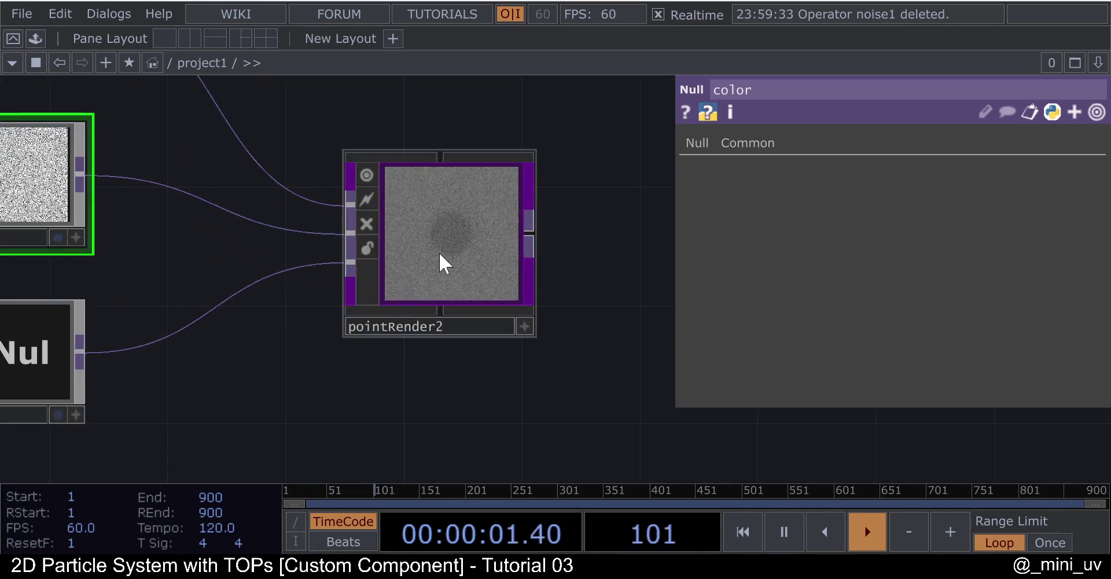
{"action": "left_click", "coordinate": [438, 252]}
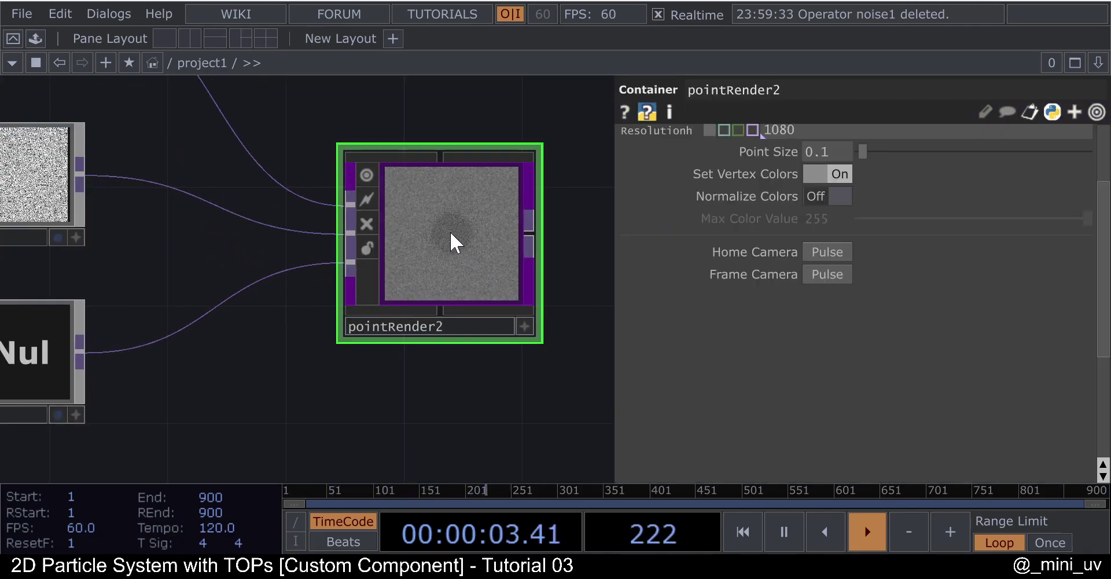
{"action": "scroll", "coordinate": [448, 231], "scroll_direction": "up", "scroll_amount": 2}
{"action": "scroll", "coordinate": [191, 275], "scroll_direction": "up", "scroll_amount": 5}
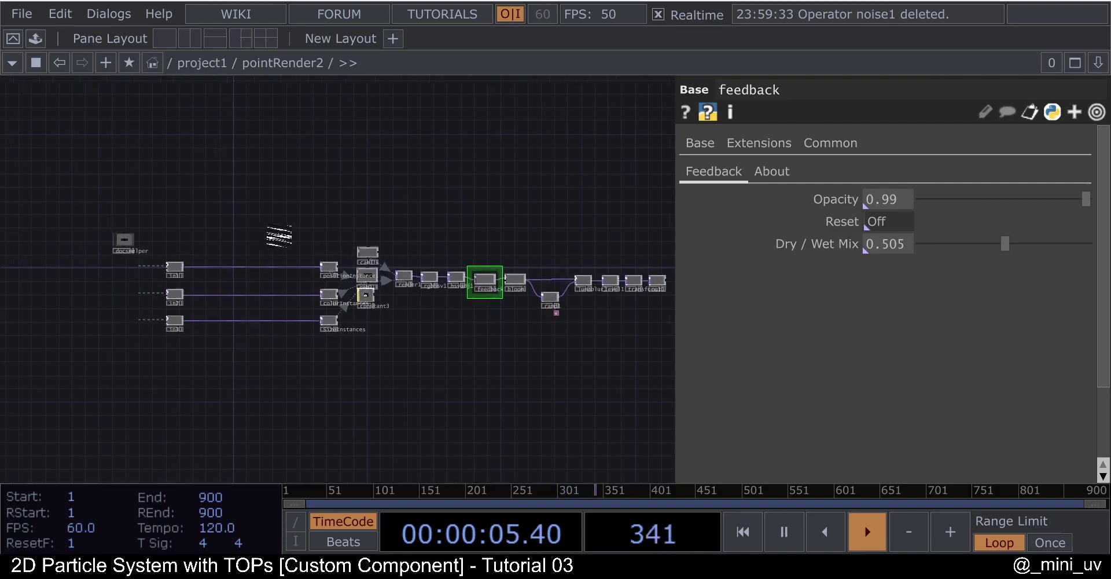
{"action": "scroll", "coordinate": [220, 300], "scroll_direction": "down", "scroll_amount": 4}
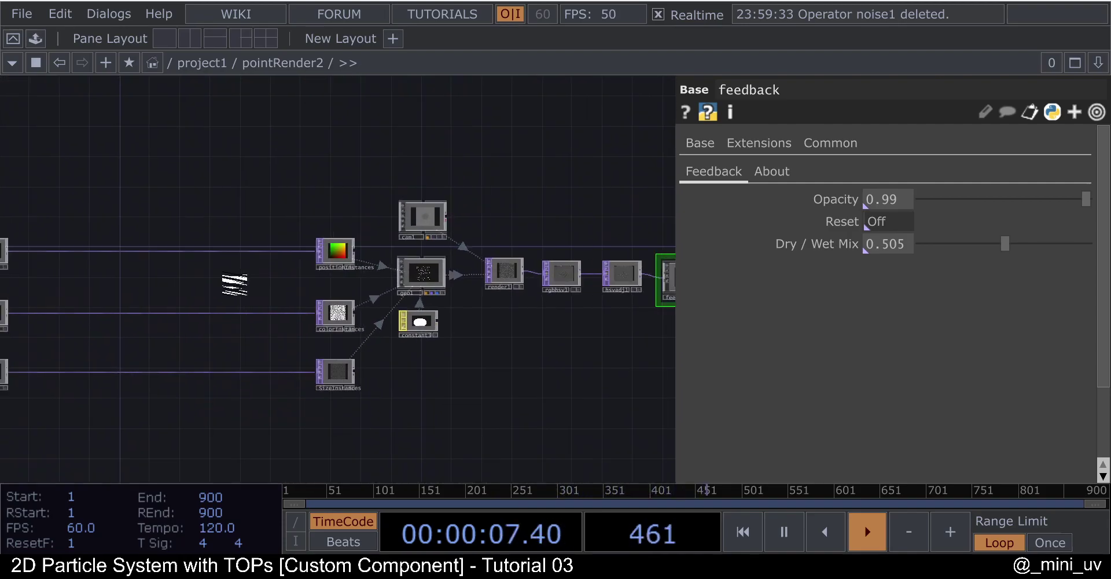
- Examine the position, color and size instance nulls and the render chain inside pointRender2
{"action": "left_click_drag", "start_coordinate": [290, 213], "coordinate": [342, 430]}
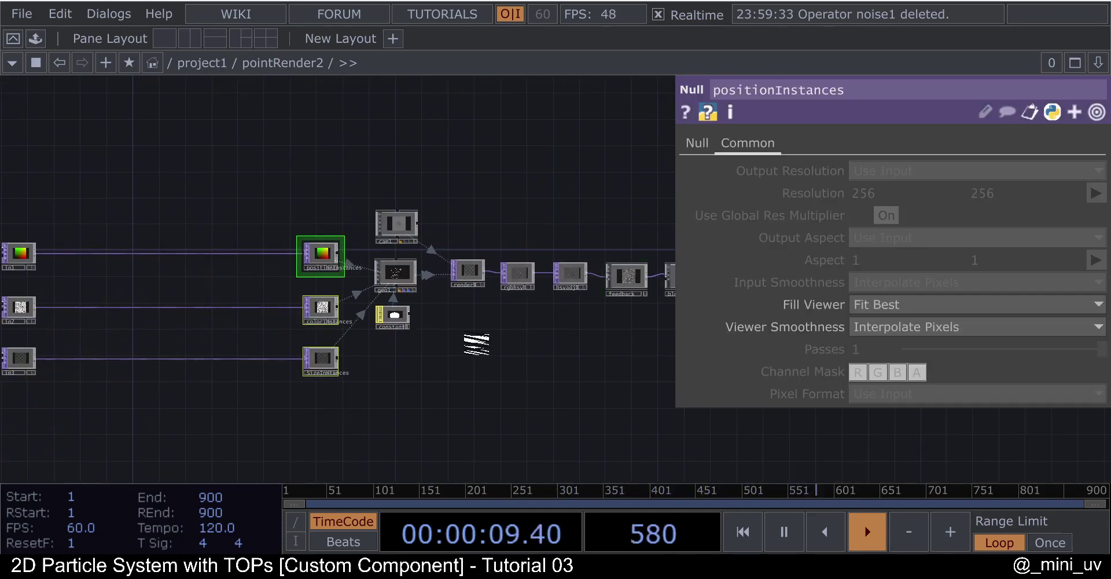
{"action": "scroll", "coordinate": [316, 350], "scroll_direction": "up", "scroll_amount": 4}
{"action": "left_click_drag", "start_coordinate": [471, 186], "coordinate": [137, 215]}
{"action": "scroll", "coordinate": [379, 194], "scroll_direction": "up", "scroll_amount": 3}
{"action": "scroll", "coordinate": [136, 216], "scroll_direction": "down", "scroll_amount": 3}
{"action": "left_click_drag", "start_coordinate": [390, 188], "coordinate": [478, 221]}
{"action": "scroll", "coordinate": [168, 255], "scroll_direction": "up", "scroll_amount": 5}
- Examine the rgbhsv1 and hsvadj1 TOPs following render1, including the HSV Adjust parameters
{"action": "left_click_drag", "start_coordinate": [160, 201], "coordinate": [355, 390]}
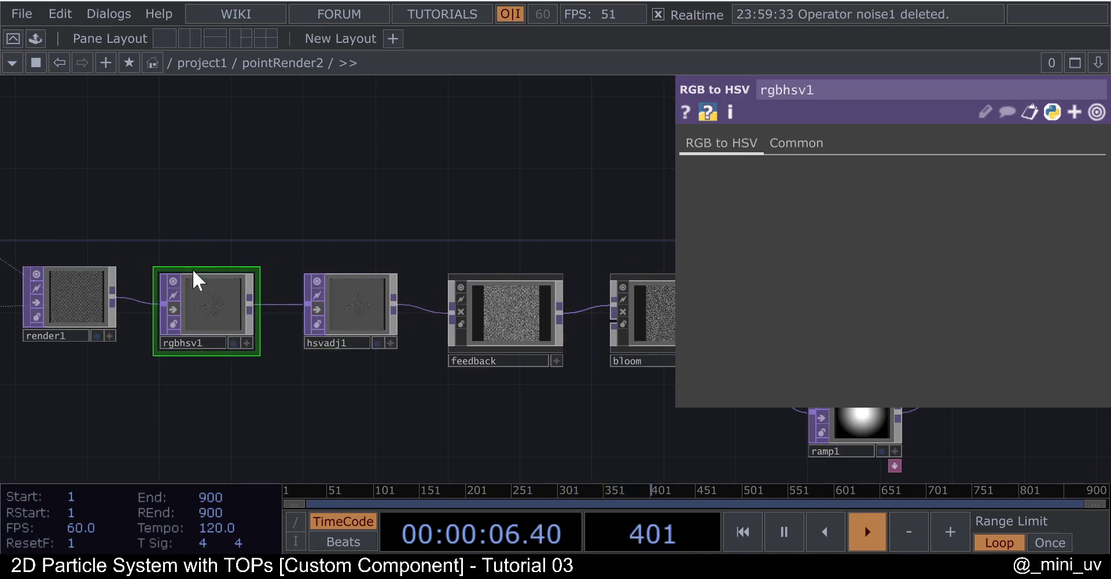
{"action": "scroll", "coordinate": [197, 307], "scroll_direction": "up", "scroll_amount": 2}
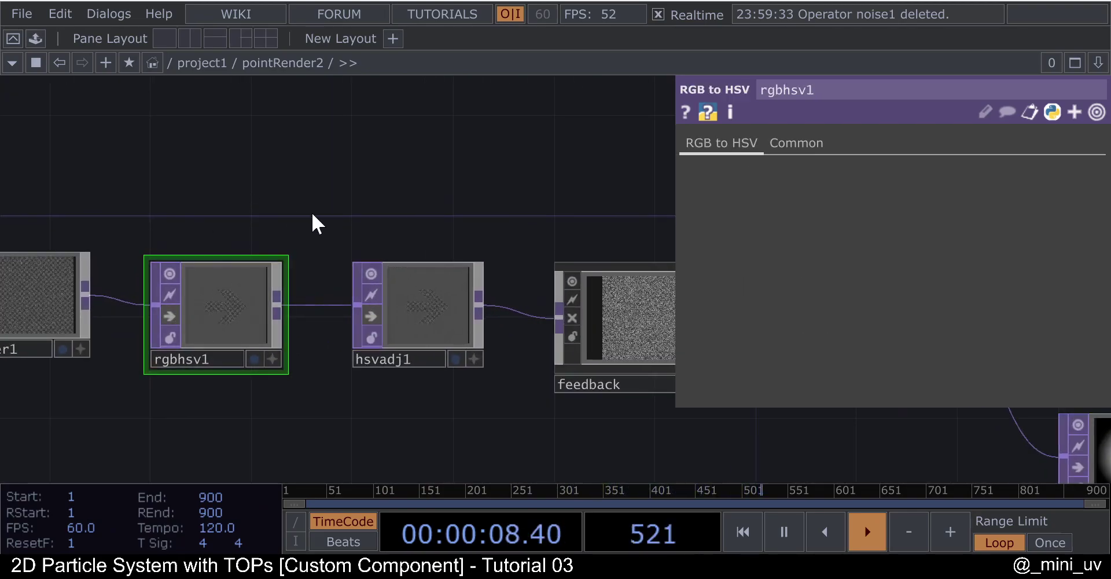
{"action": "scroll", "coordinate": [347, 203], "scroll_direction": "down", "scroll_amount": 2}
{"action": "left_click_drag", "start_coordinate": [372, 193], "coordinate": [312, 257]}
{"action": "left_click_drag", "start_coordinate": [113, 173], "coordinate": [331, 369]}
{"action": "left_click", "coordinate": [332, 268]}
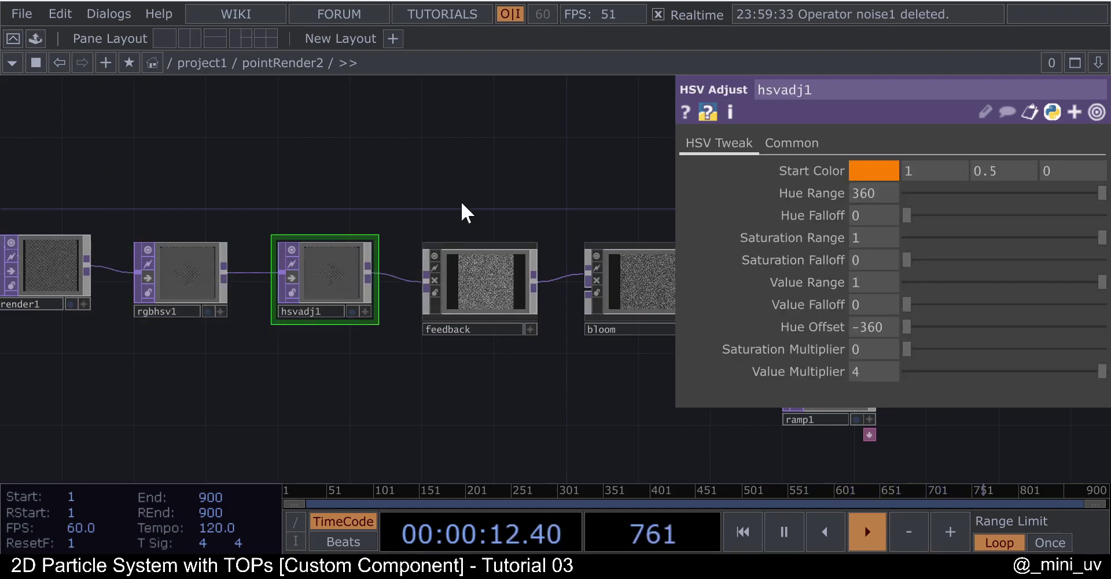
{"action": "left_click_drag", "start_coordinate": [281, 203], "coordinate": [337, 204]}
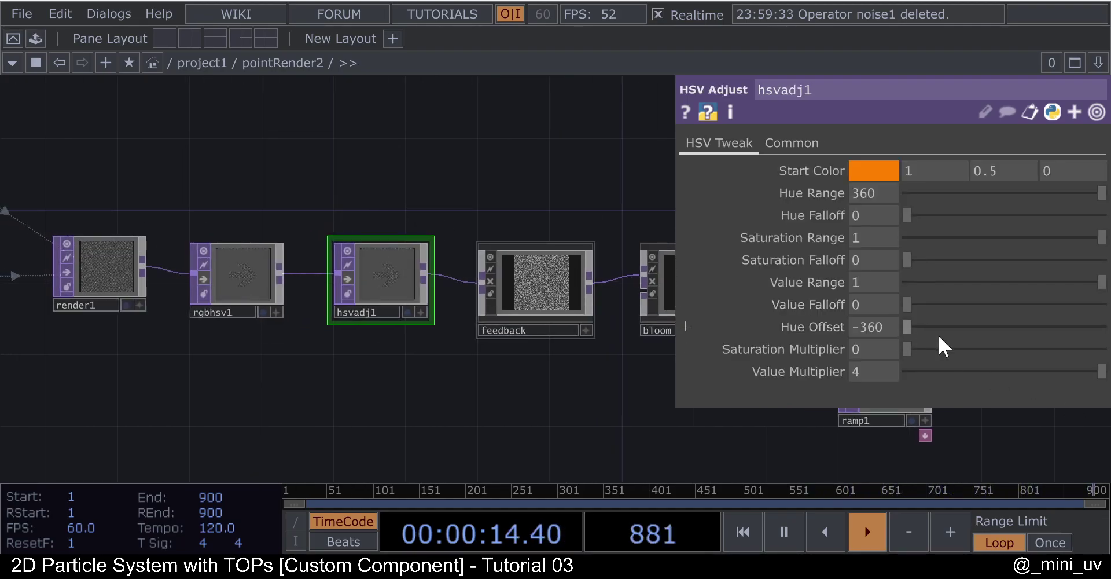
{"action": "left_click_drag", "start_coordinate": [449, 187], "coordinate": [253, 193]}
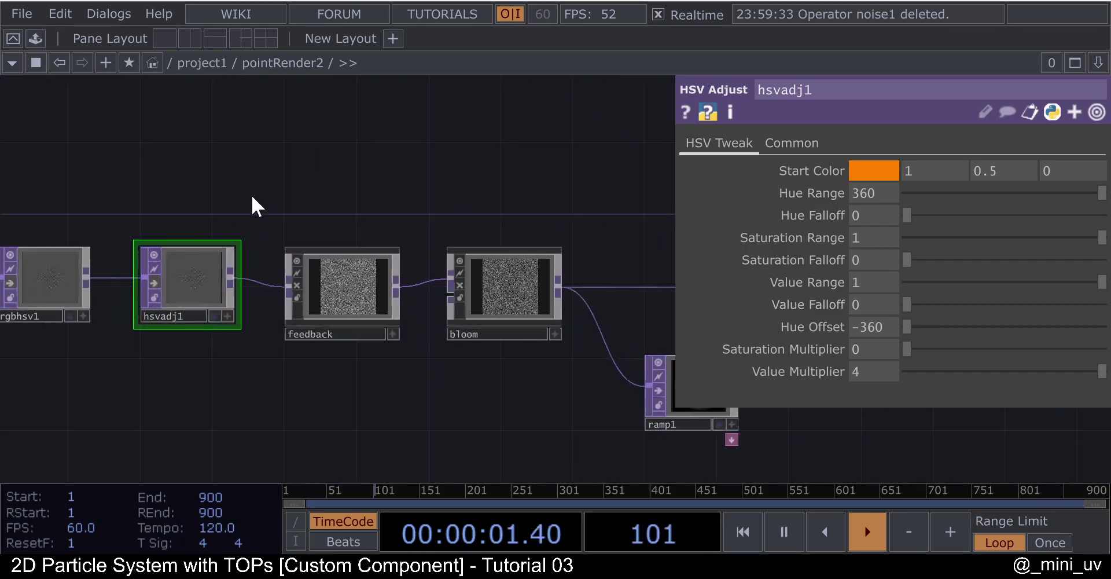
- Set the Dry / Wet Mix of the feedback component to 0.207
{"action": "left_click_drag", "start_coordinate": [434, 194], "coordinate": [360, 223]}
{"action": "left_click", "coordinate": [343, 267]}
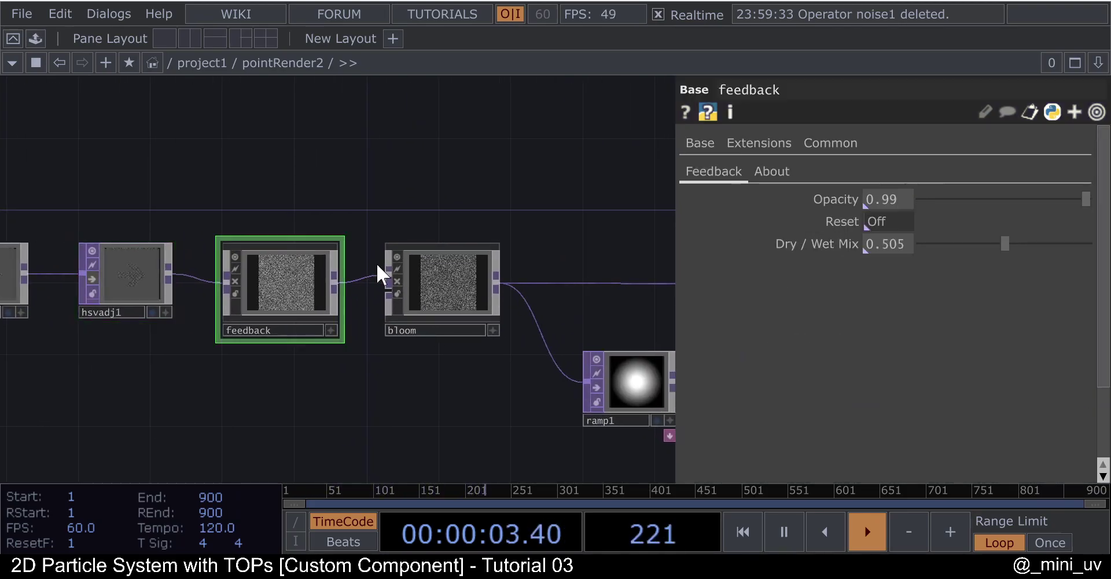
{"action": "left_click_drag", "start_coordinate": [1009, 245], "coordinate": [957, 250]}
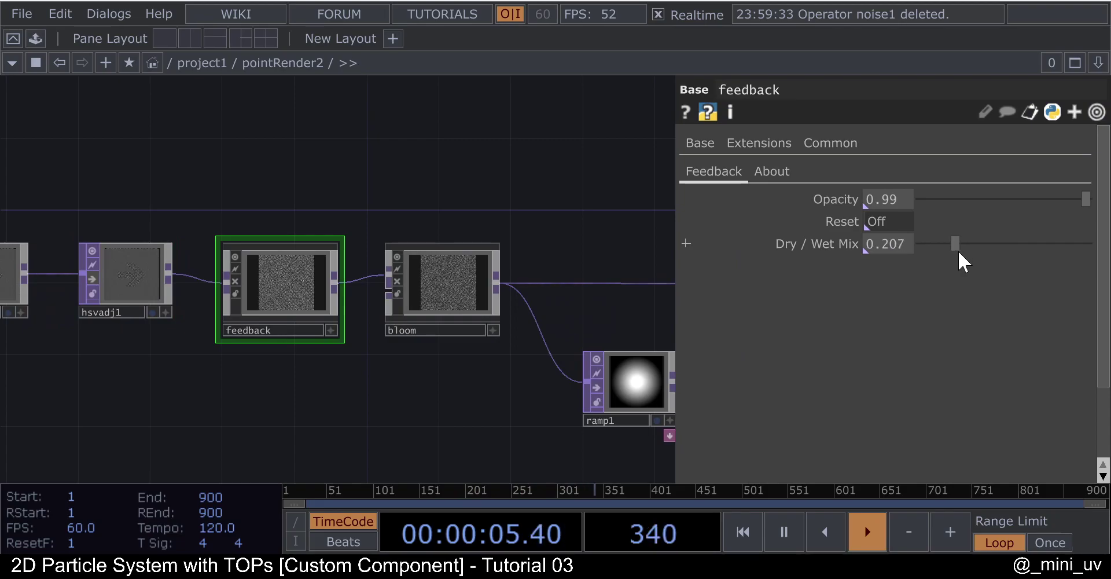
- Review the parameters of the bloom component that follows feedback
{"action": "left_click_drag", "start_coordinate": [544, 209], "coordinate": [443, 198]}
{"action": "left_click", "coordinate": [337, 262]}
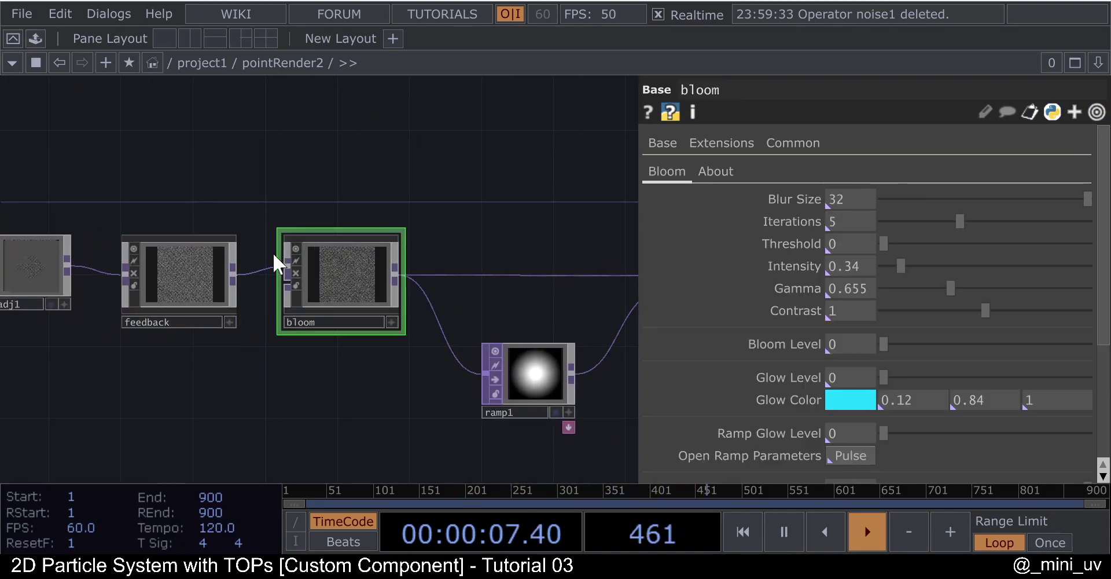
{"action": "left_click", "coordinate": [188, 281]}
{"action": "left_click", "coordinate": [365, 257]}
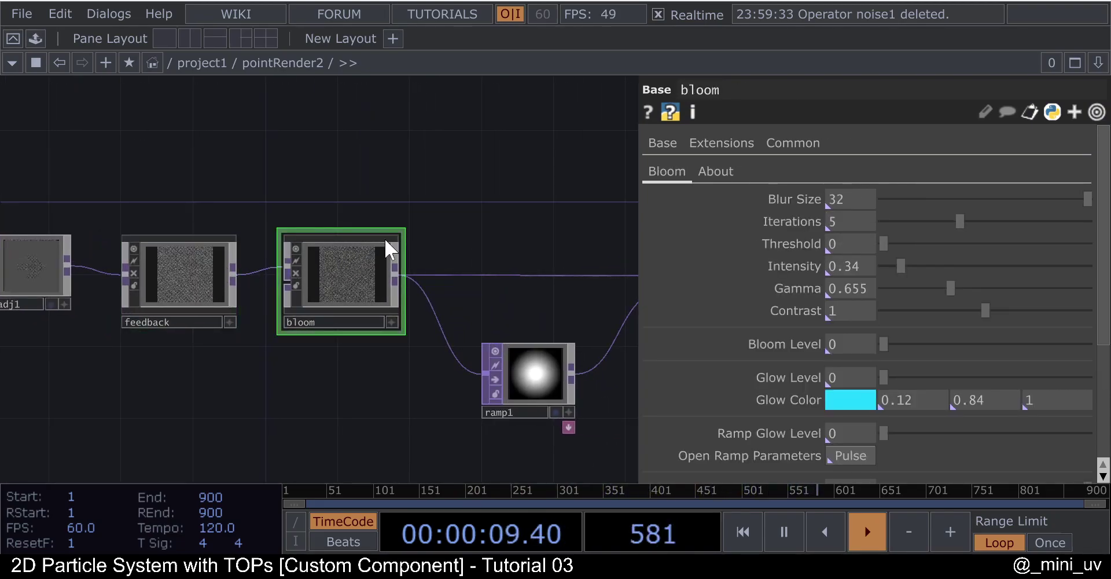
- Examine the lumablur1 TOP and the circular ramp1 that feeds its second input
{"action": "left_click_drag", "start_coordinate": [469, 189], "coordinate": [283, 180]}
{"action": "left_click_drag", "start_coordinate": [452, 376], "coordinate": [382, 381]}
{"action": "left_click", "coordinate": [453, 253]}
{"action": "left_click", "coordinate": [266, 365]}
{"action": "scroll", "coordinate": [267, 376], "scroll_direction": "up", "scroll_amount": 3}
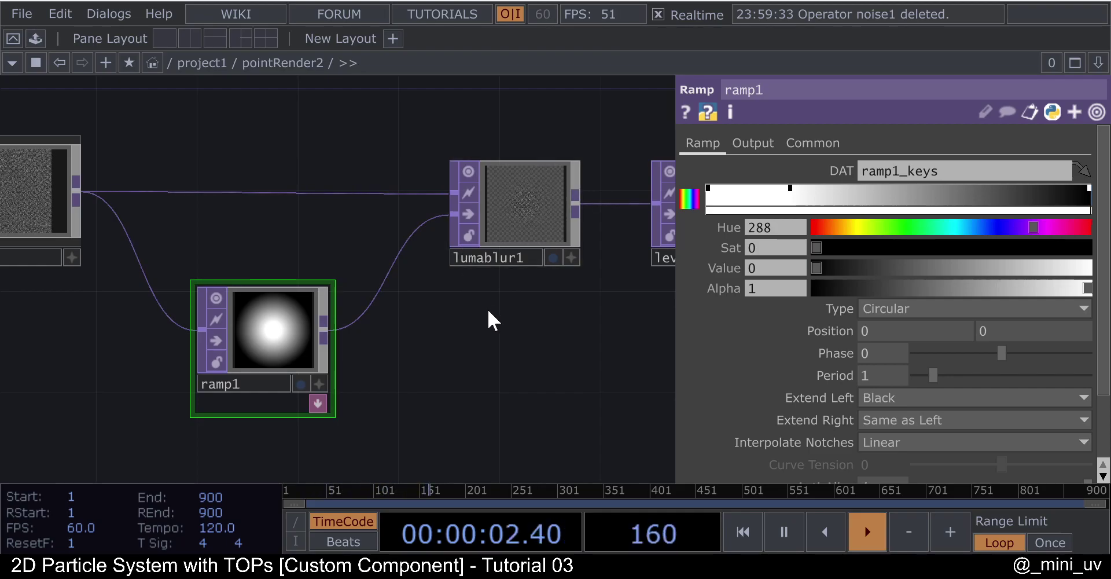
{"action": "left_click_drag", "start_coordinate": [483, 361], "coordinate": [315, 346]}
{"action": "scroll", "coordinate": [316, 346], "scroll_direction": "down", "scroll_amount": 2}
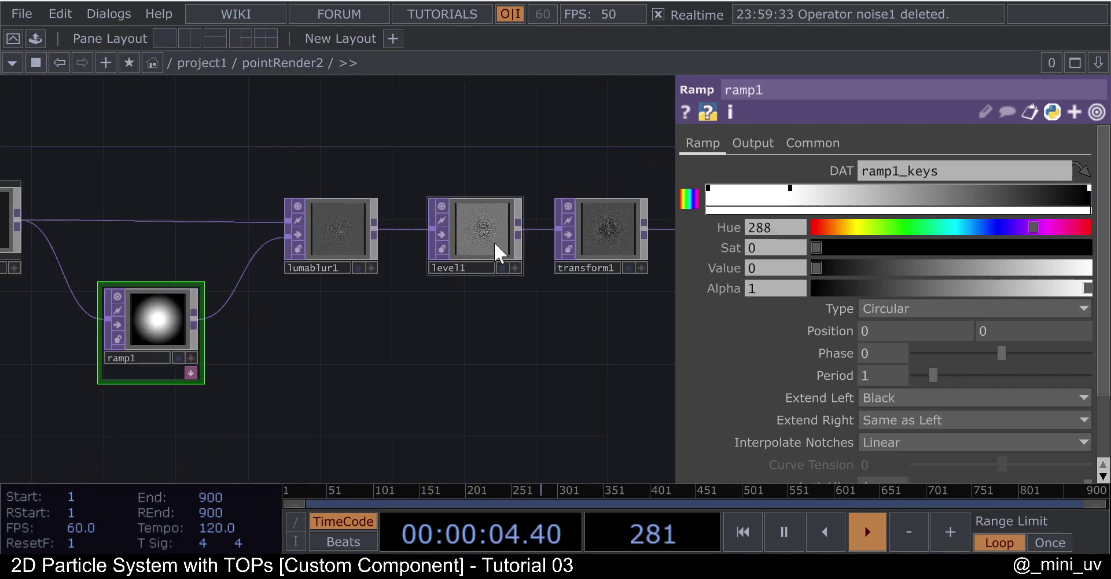
- Set Gamma 1 of the level1 TOP to 1.19
{"action": "left_click", "coordinate": [495, 241]}
{"action": "left_click_drag", "start_coordinate": [974, 258], "coordinate": [992, 259]}
{"action": "scroll", "coordinate": [322, 237], "scroll_direction": "down", "scroll_amount": 2}
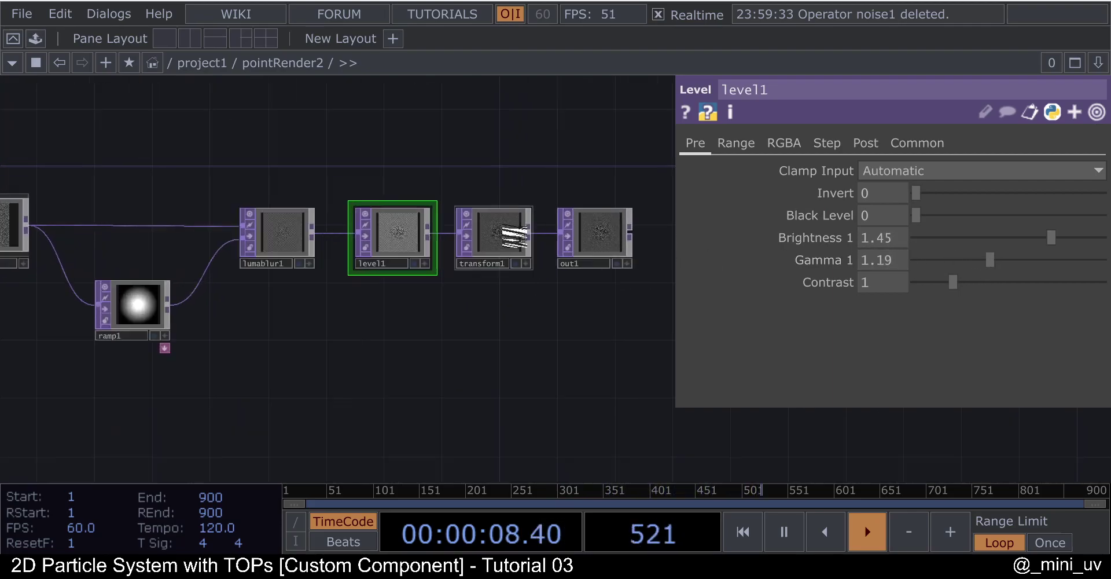
- Review the Scale parameters of transform1 and take a closer look at the lumablur1 output
{"action": "scroll", "coordinate": [498, 214], "scroll_direction": "up", "scroll_amount": 2}
{"action": "left_click", "coordinate": [473, 223]}
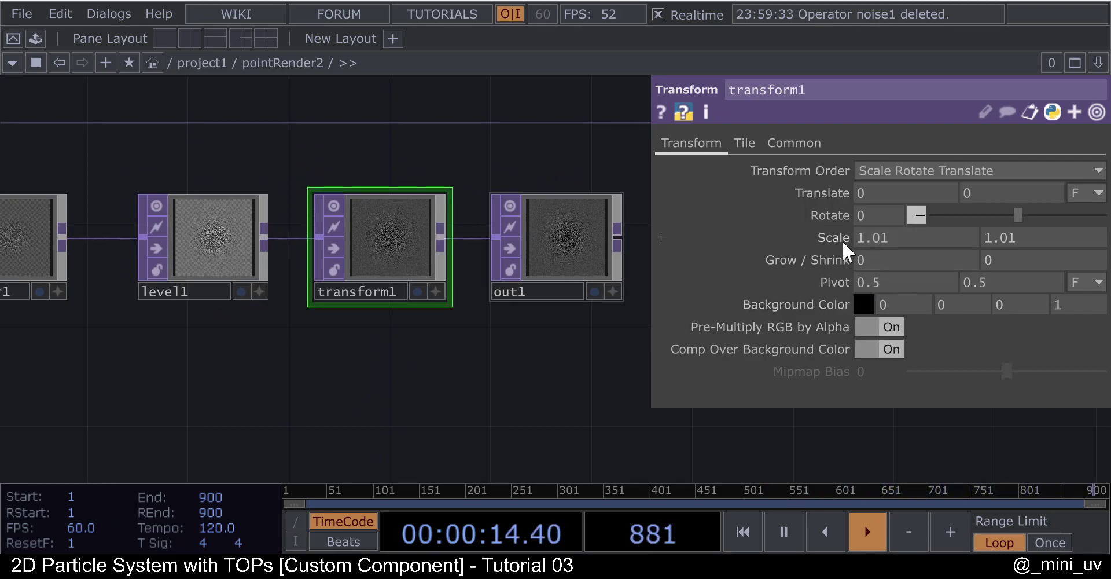
{"action": "scroll", "coordinate": [503, 259], "scroll_direction": "down", "scroll_amount": 6}
{"action": "scroll", "coordinate": [199, 250], "scroll_direction": "up", "scroll_amount": 3}
{"action": "scroll", "coordinate": [267, 231], "scroll_direction": "up", "scroll_amount": 5}
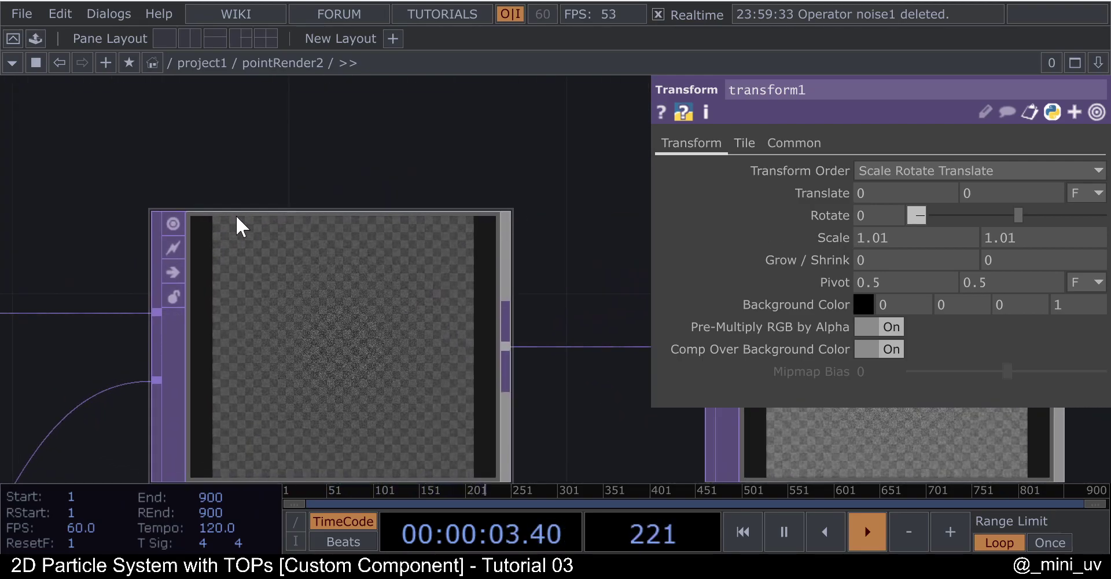
{"action": "scroll", "coordinate": [472, 347], "scroll_direction": "down", "scroll_amount": 2}
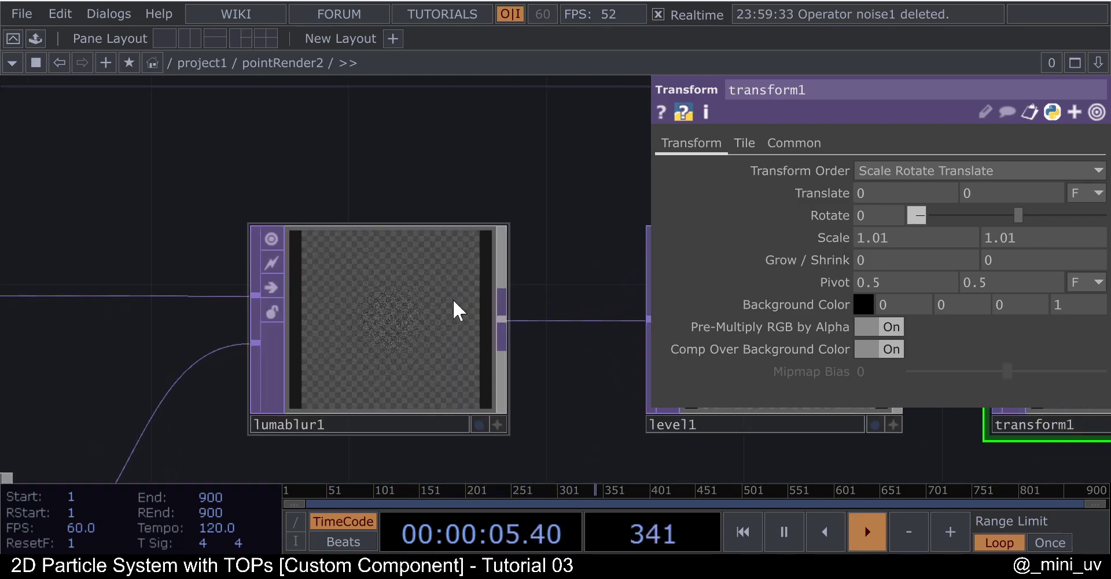
{"action": "scroll", "coordinate": [368, 332], "scroll_direction": "down", "scroll_amount": 2}
{"action": "left_click_drag", "start_coordinate": [457, 256], "coordinate": [260, 256]}
- Leave the pointRender2 network and return to the project1 level
{"action": "scroll", "coordinate": [260, 255], "scroll_direction": "down", "scroll_amount": 1}
{"action": "scroll", "coordinate": [338, 270], "scroll_direction": "down", "scroll_amount": 6}
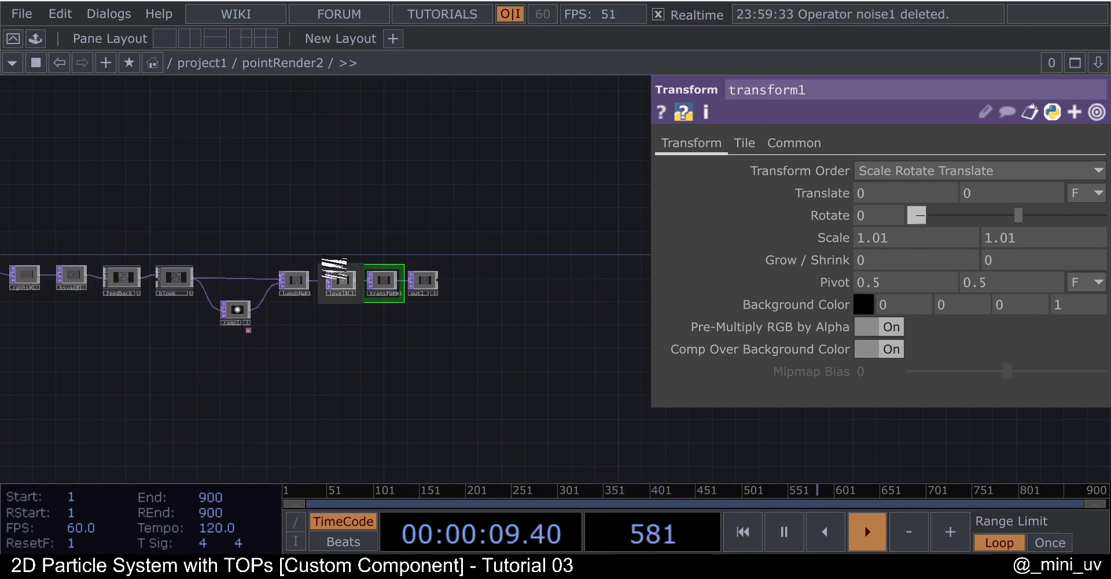
{"action": "scroll", "coordinate": [338, 269], "scroll_direction": "down", "scroll_amount": 5}
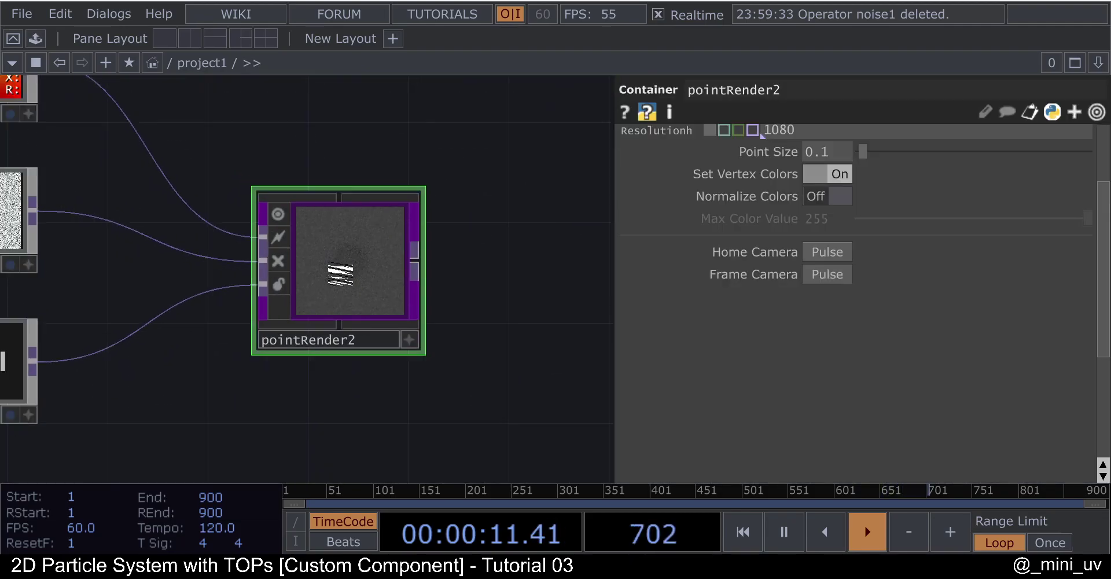
- Split the network pane left/right and turn the new second pane into a Panel viewer
{"action": "scroll", "coordinate": [451, 249], "scroll_direction": "down", "scroll_amount": 4}
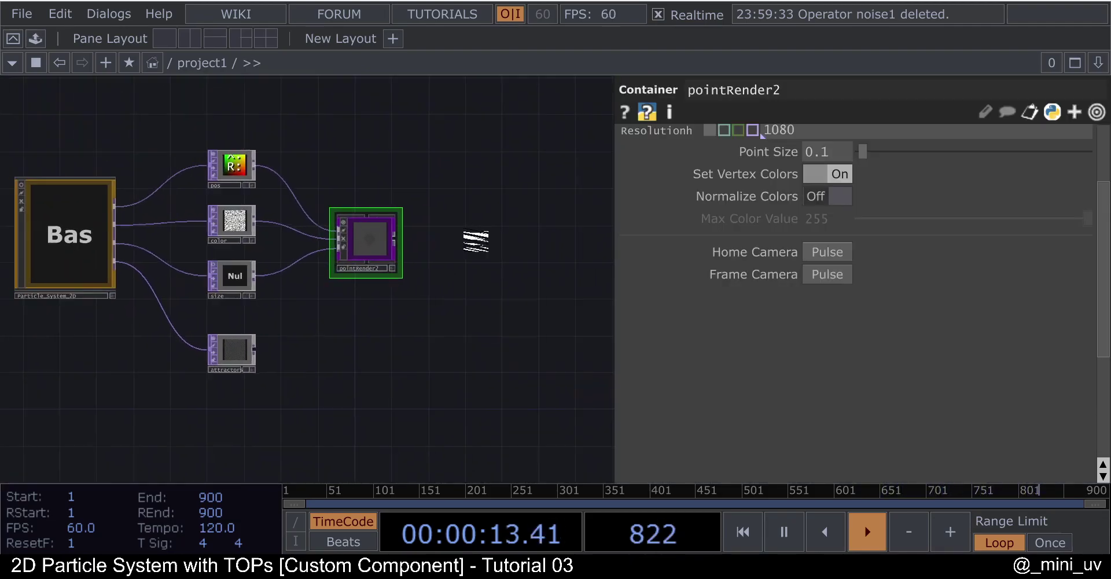
{"action": "left_click", "coordinate": [1098, 62]}
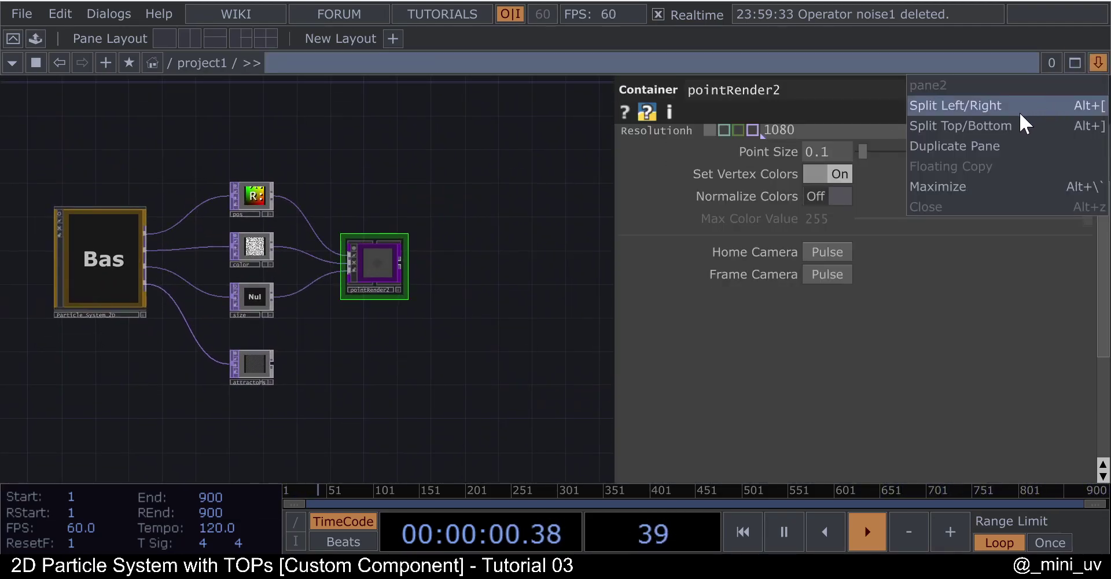
{"action": "left_click", "coordinate": [1071, 103]}
{"action": "left_click", "coordinate": [572, 67]}
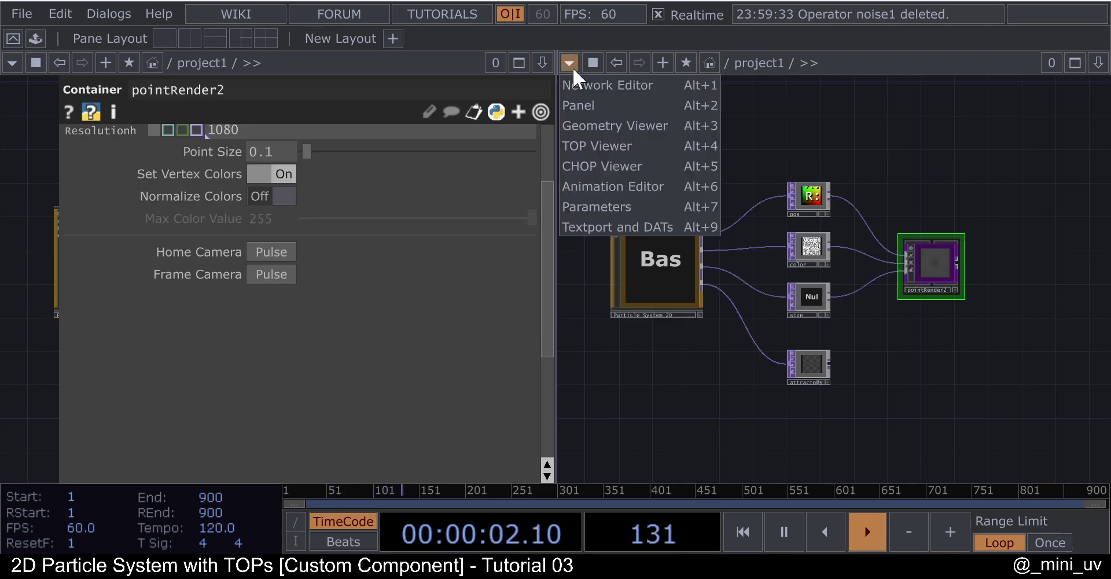
{"action": "left_click", "coordinate": [581, 103]}
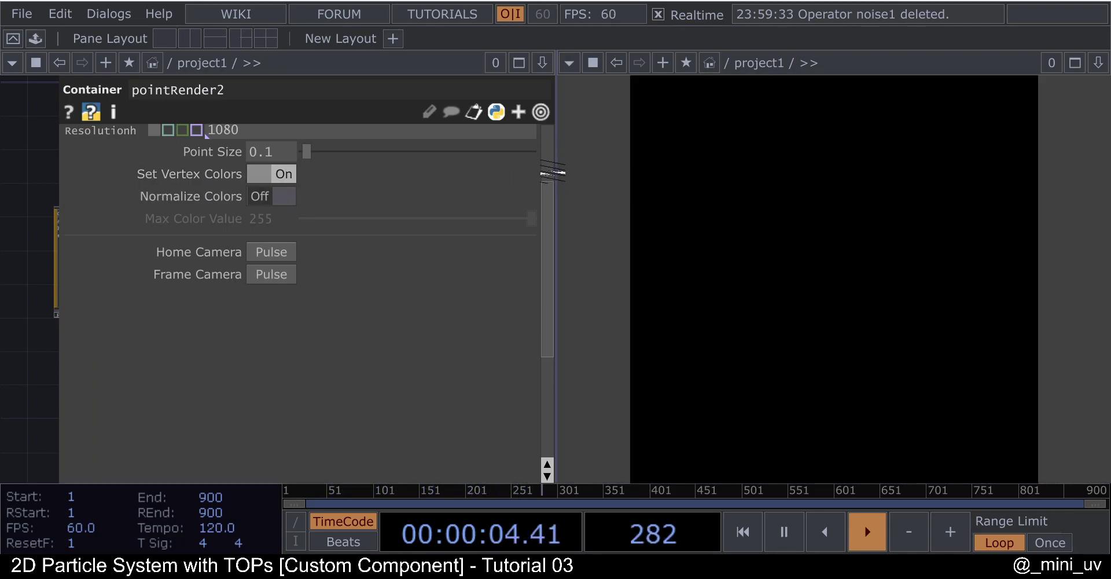
- Point the Panel pane at pointRender2 and resize the divider so the network keeps the larger share
{"action": "left_click_drag", "start_coordinate": [553, 174], "coordinate": [723, 186]}
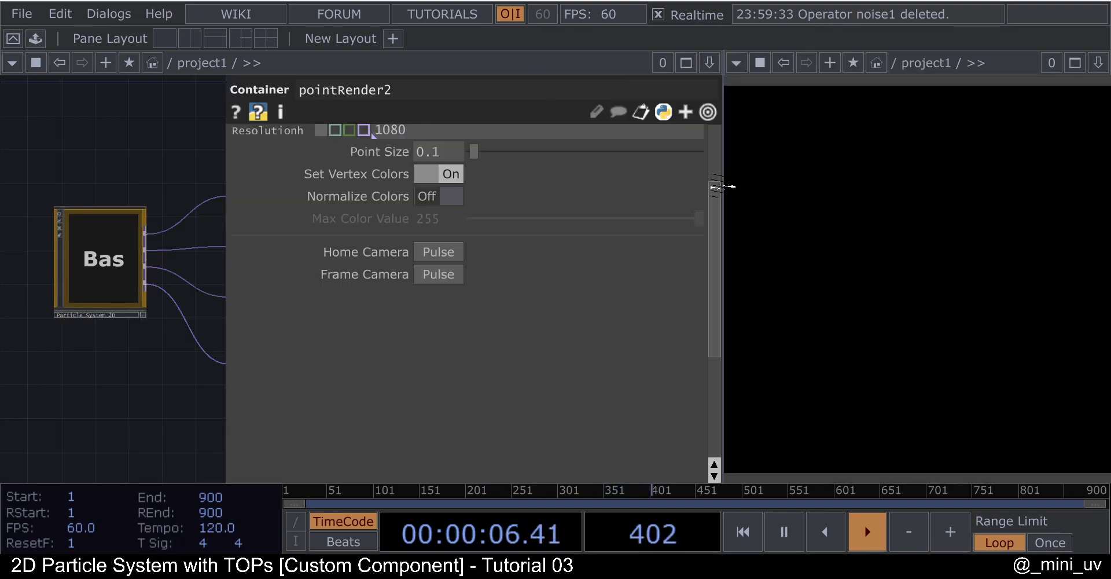
{"action": "scroll", "coordinate": [136, 151], "scroll_direction": "down", "scroll_amount": 4}
{"action": "scroll", "coordinate": [157, 195], "scroll_direction": "up", "scroll_amount": 4}
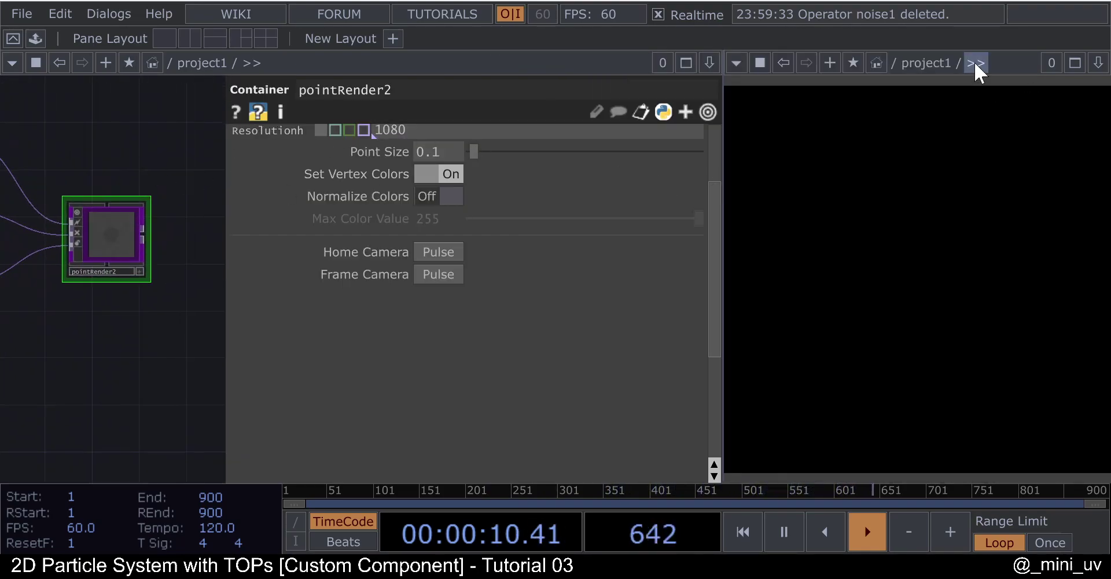
{"action": "left_click", "coordinate": [976, 62]}
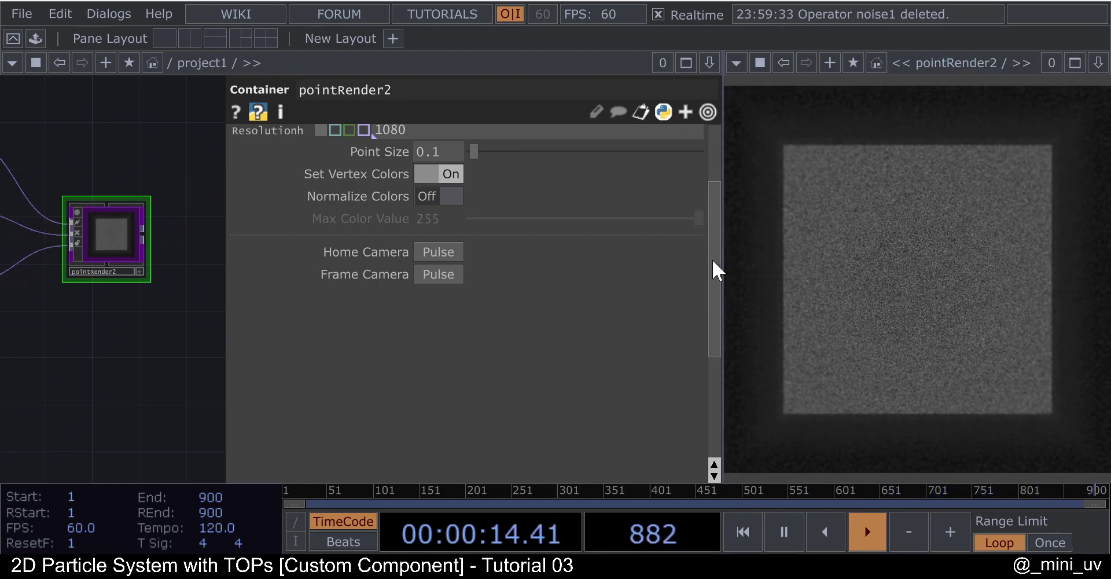
{"action": "left_click_drag", "start_coordinate": [720, 252], "coordinate": [686, 252]}
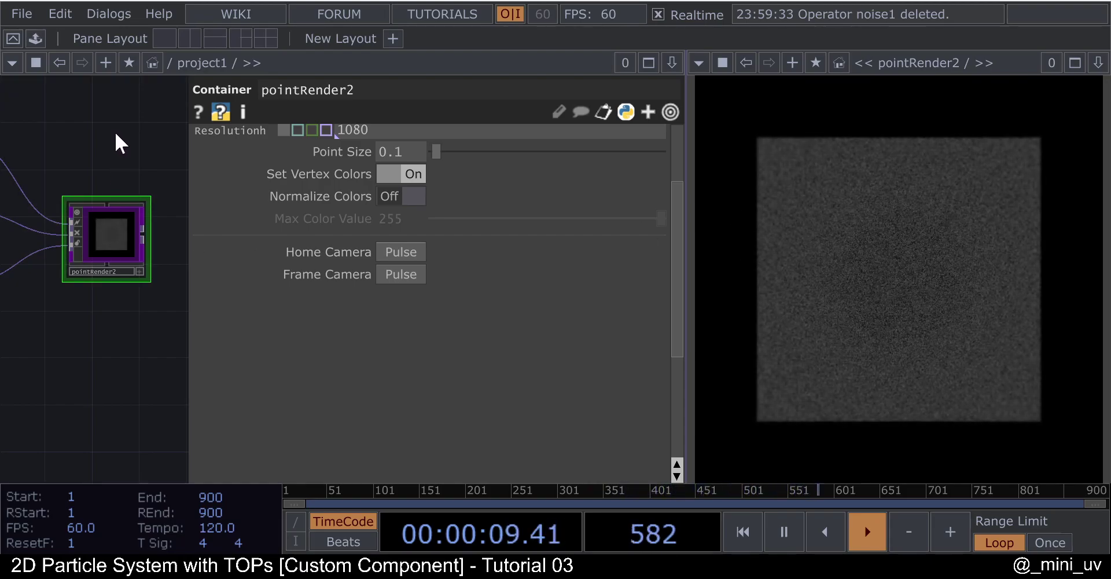
- Select the Particle_System_2D component and display its parameters instead of those of pointRender2
{"action": "key", "text": "p"}
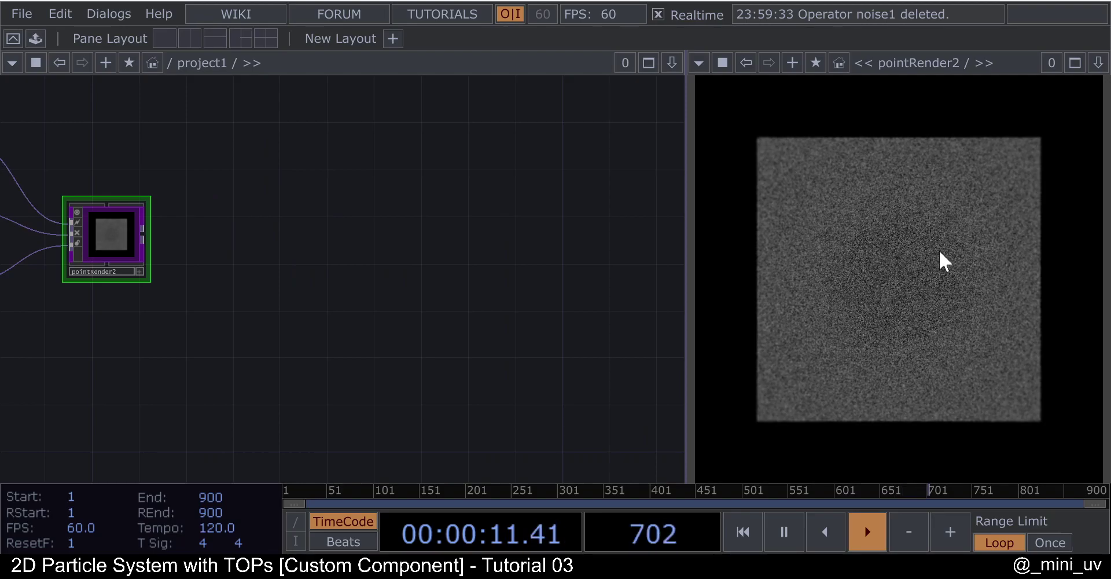
{"action": "scroll", "coordinate": [430, 211], "scroll_direction": "down", "scroll_amount": 2}
{"action": "left_click_drag", "start_coordinate": [214, 175], "coordinate": [418, 198]}
{"action": "scroll", "coordinate": [300, 208], "scroll_direction": "up", "scroll_amount": 2}
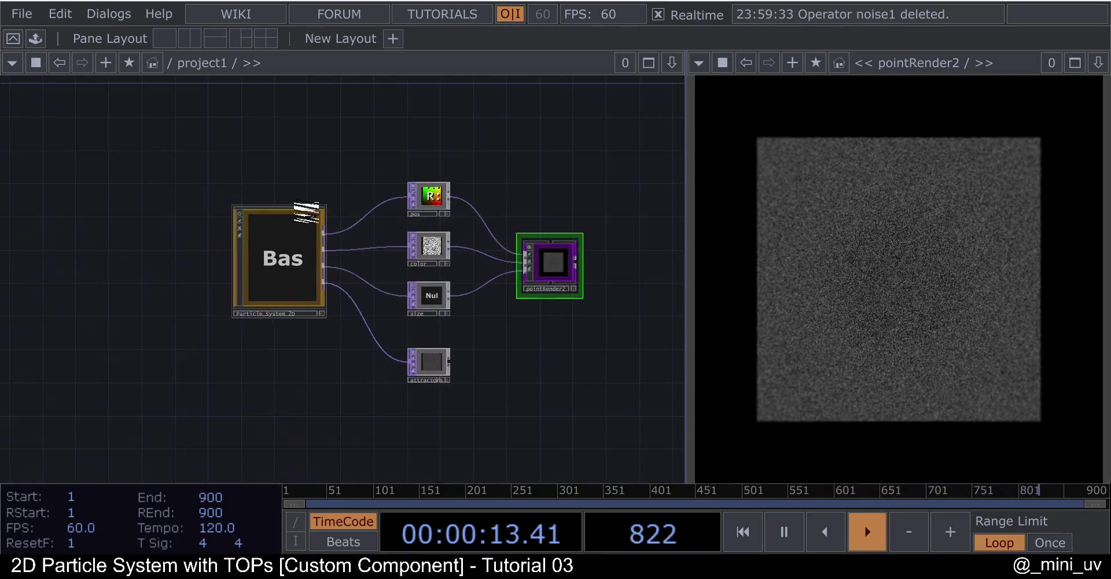
{"action": "left_click", "coordinate": [273, 258]}
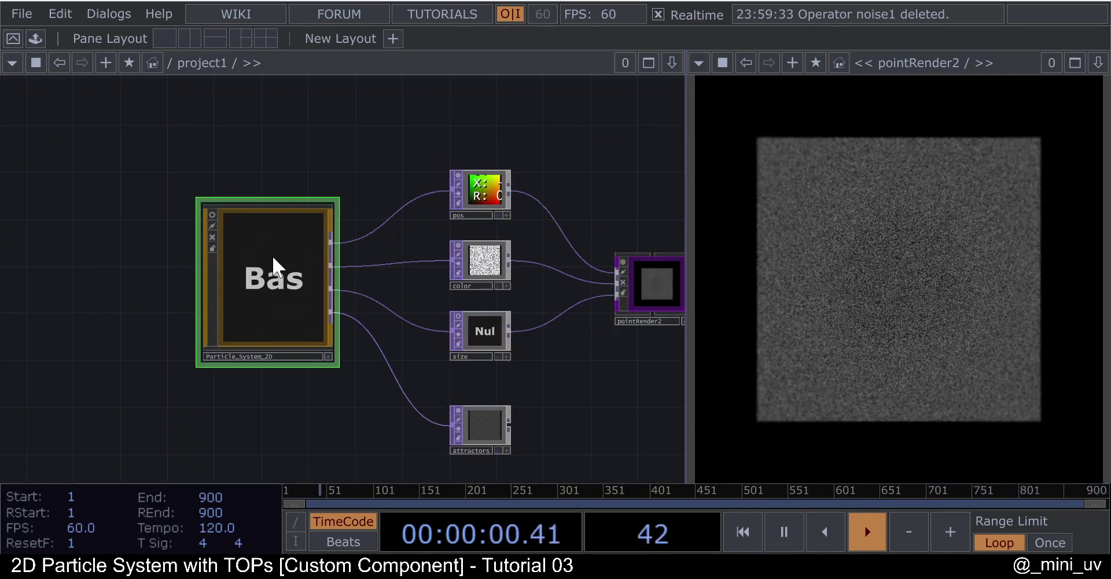
{"action": "key", "text": "p"}
{"action": "left_click_drag", "start_coordinate": [186, 211], "coordinate": [74, 264]}
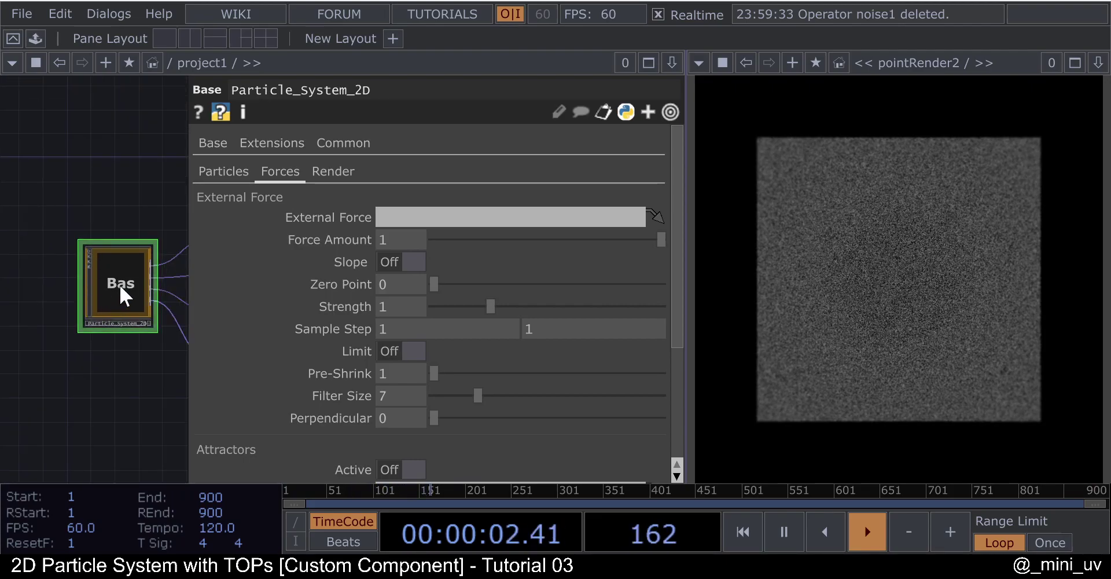
- Review the Particles, Forces and Render parameter pages of Particle_System_2D and return to Particles
{"action": "left_click", "coordinate": [217, 176]}
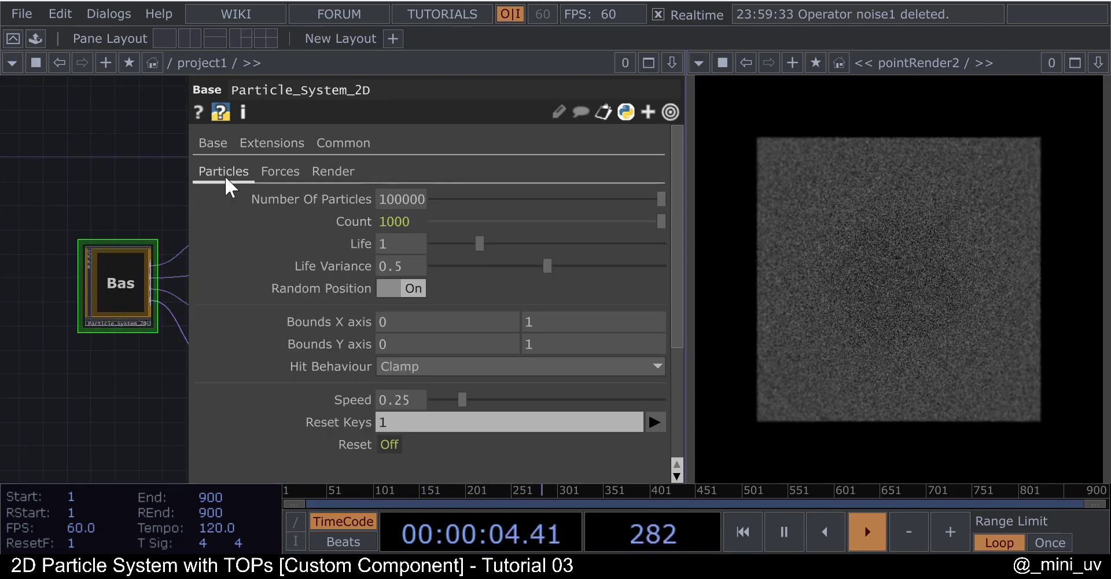
{"action": "left_click", "coordinate": [294, 172]}
{"action": "left_click", "coordinate": [324, 173]}
{"action": "left_click", "coordinate": [234, 172]}
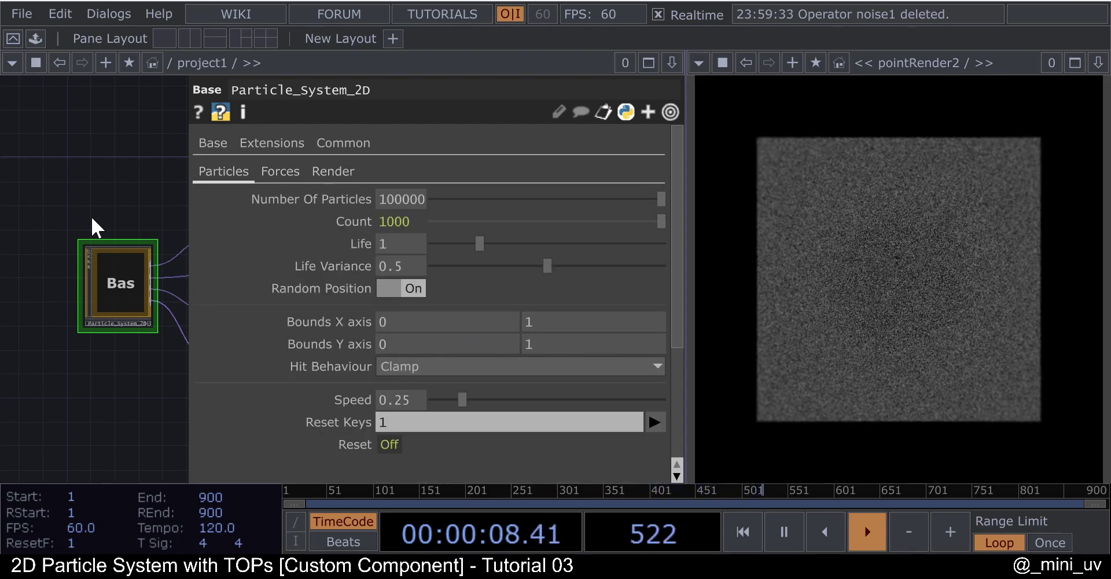
{"action": "scroll", "coordinate": [75, 186], "scroll_direction": "up", "scroll_amount": 5}
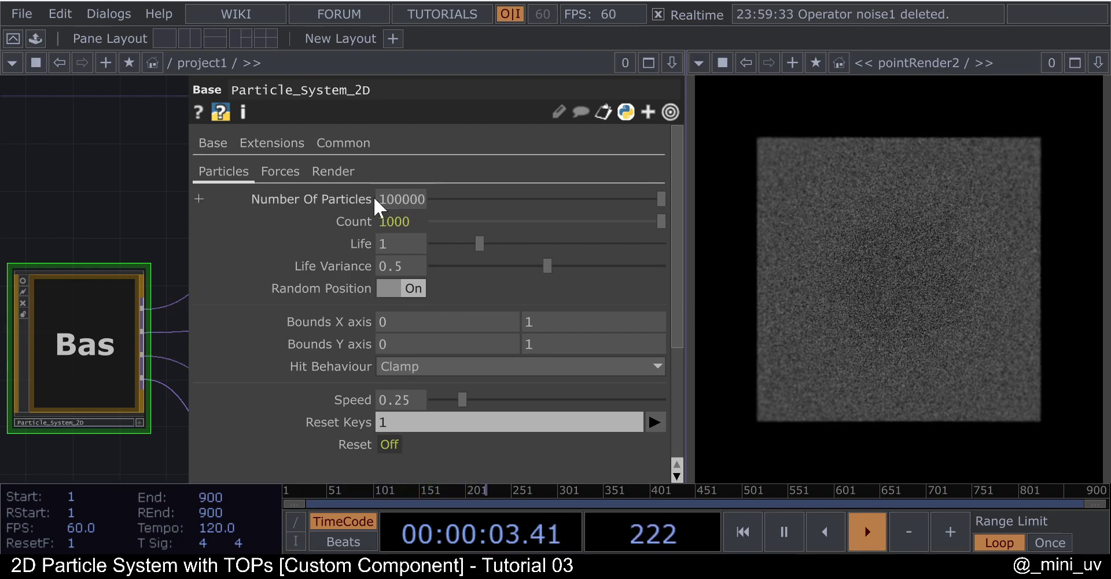
- Try Number Of Particles at 500000 on Particle_System_2D and enter the original number again
{"action": "type", "text": "5"}
{"action": "key", "text": "Return"}
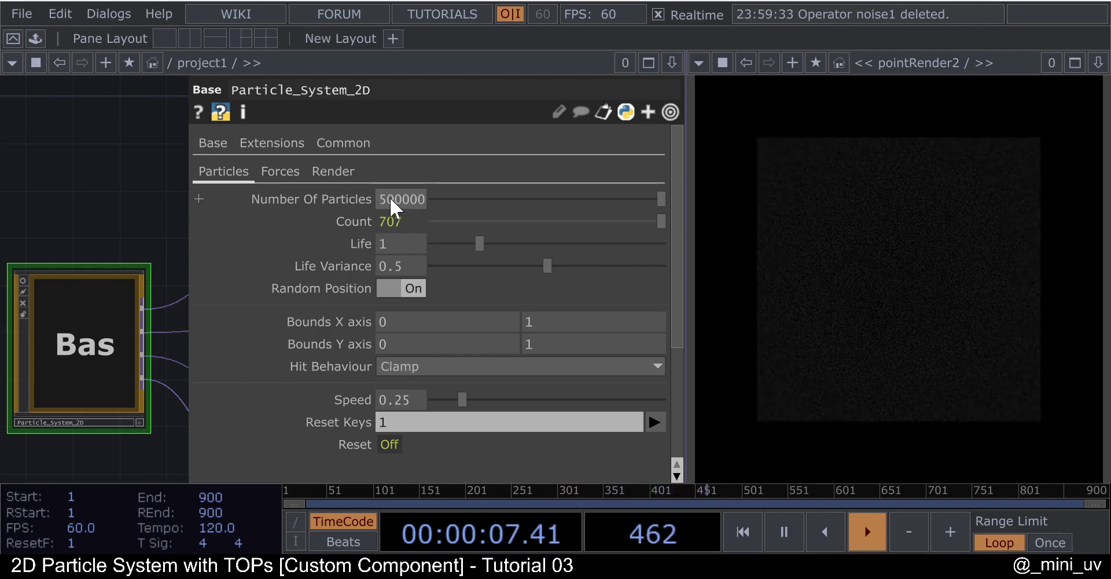
{"action": "left_click_drag", "start_coordinate": [388, 198], "coordinate": [346, 196]}
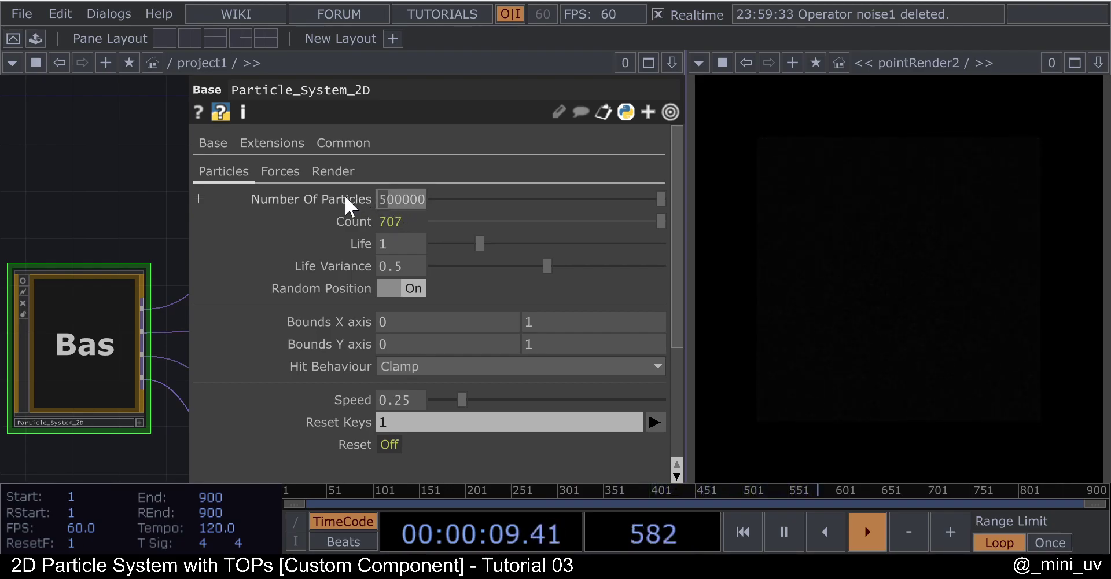
{"action": "type", "text": "1"}
{"action": "key", "text": "Return"}
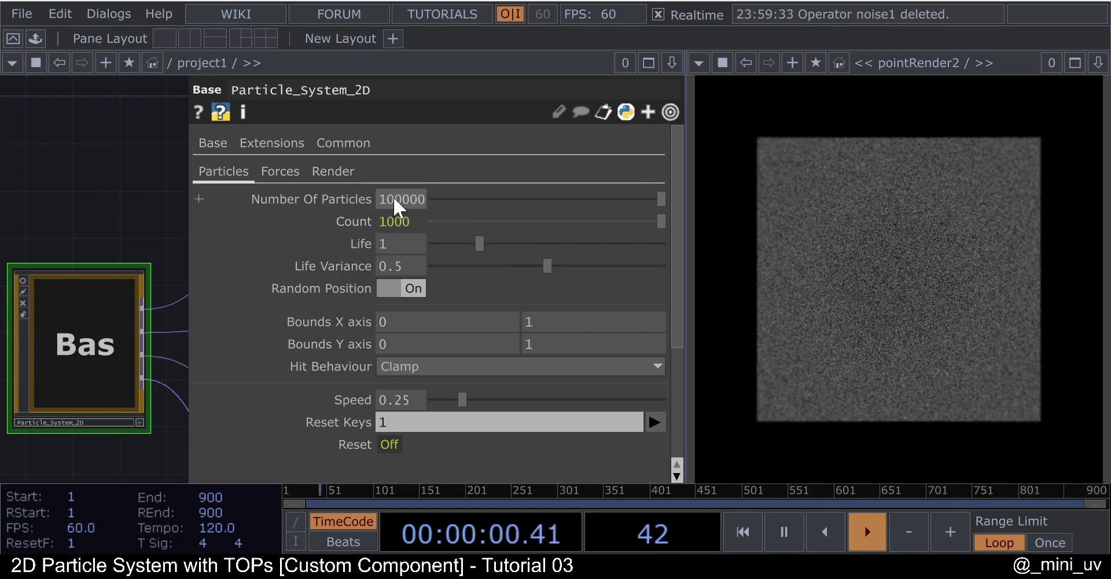
- Set Number Of Particles to 500000 once more and undo that change
{"action": "type", "text": "50"}
{"action": "key", "text": "Return"}
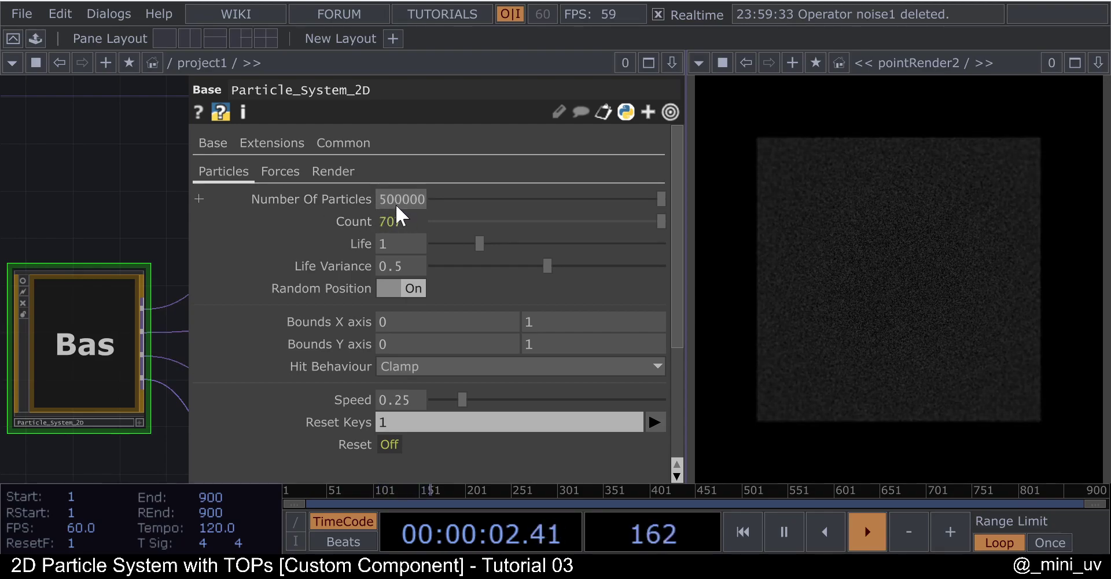
{"action": "key", "text": "ctrl+z"}
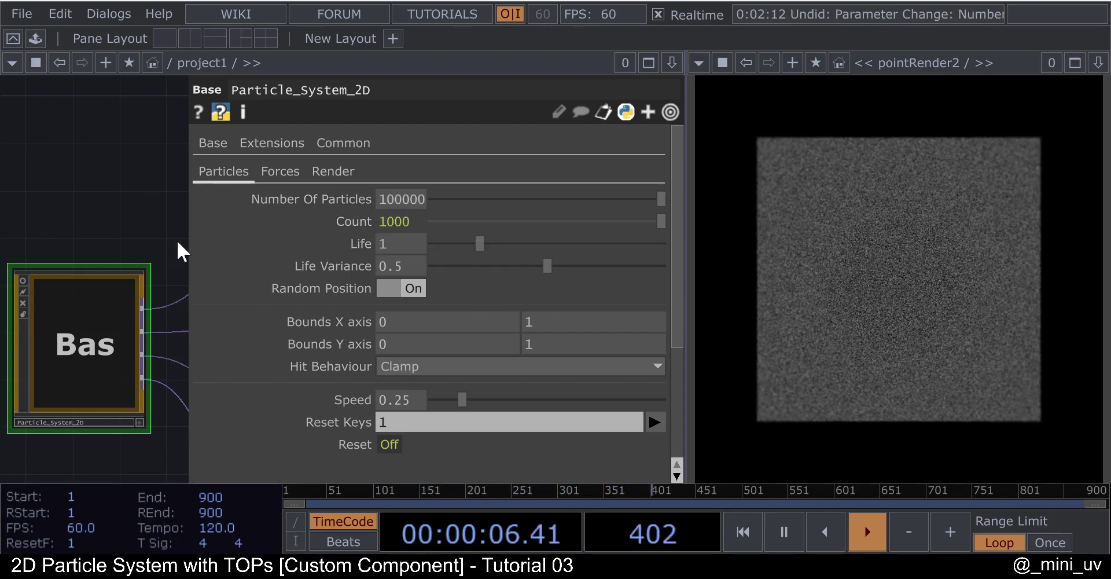
- Add a Noise TOP to the network just below Particle_System_2D
{"action": "scroll", "coordinate": [297, 207], "scroll_direction": "down", "scroll_amount": 1}
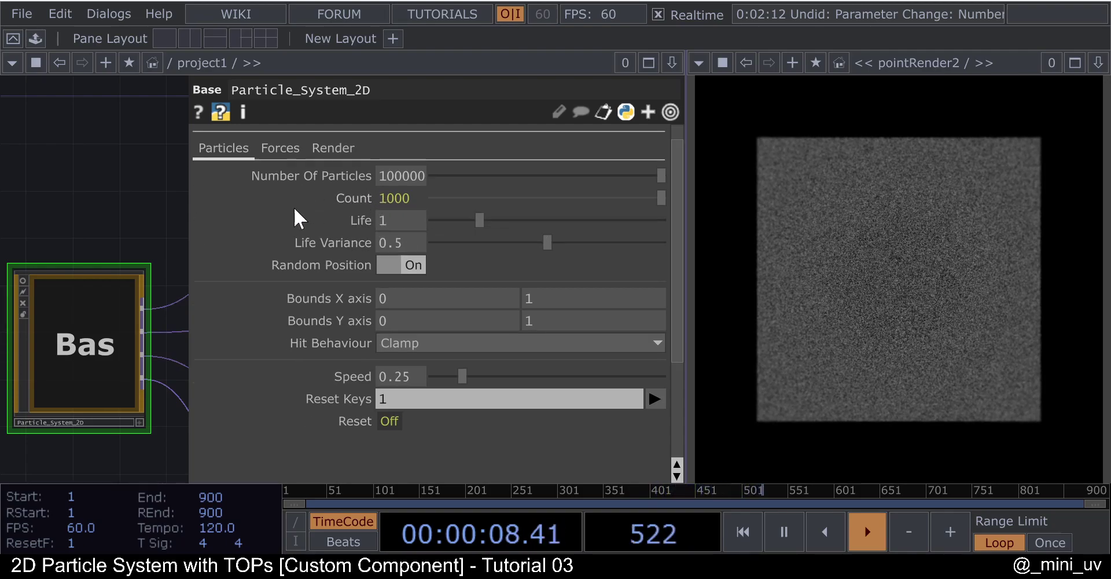
{"action": "scroll", "coordinate": [125, 186], "scroll_direction": "down", "scroll_amount": 3}
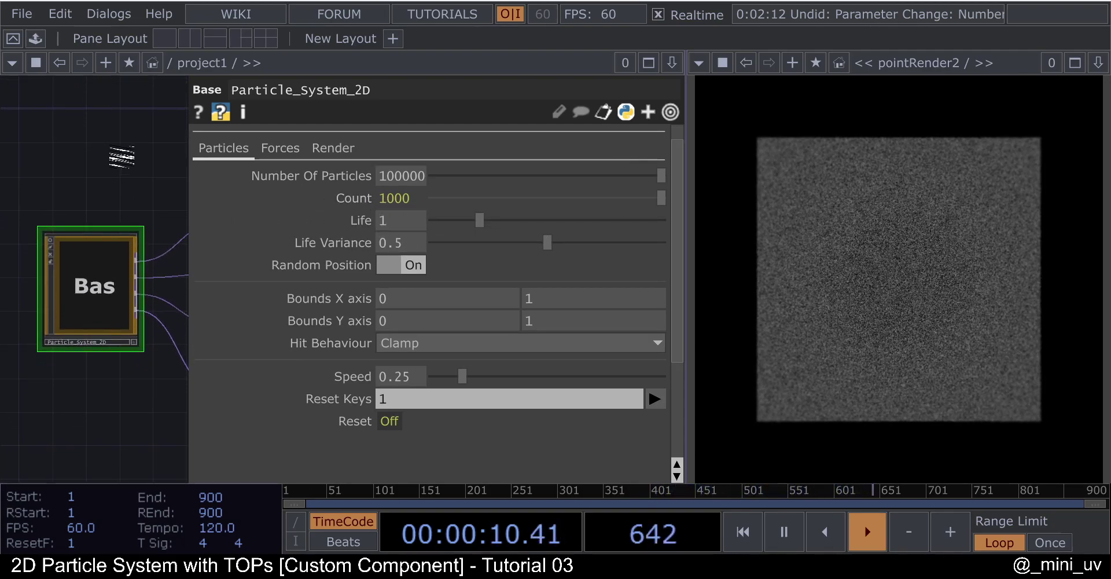
{"action": "scroll", "coordinate": [120, 161], "scroll_direction": "down", "scroll_amount": 2}
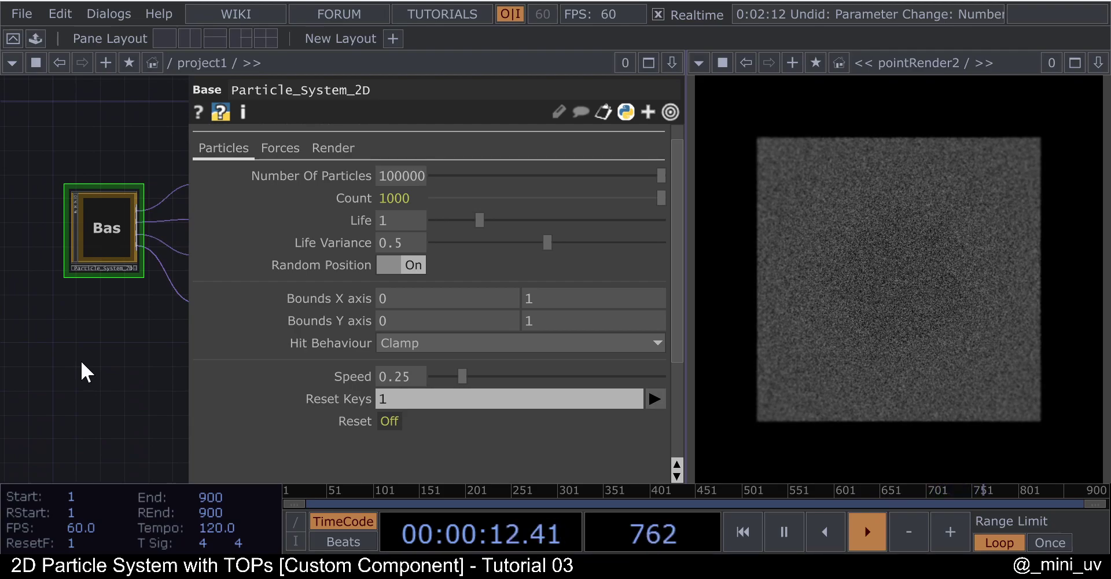
{"action": "key", "text": "Tab"}
{"action": "type", "text": "noi"}
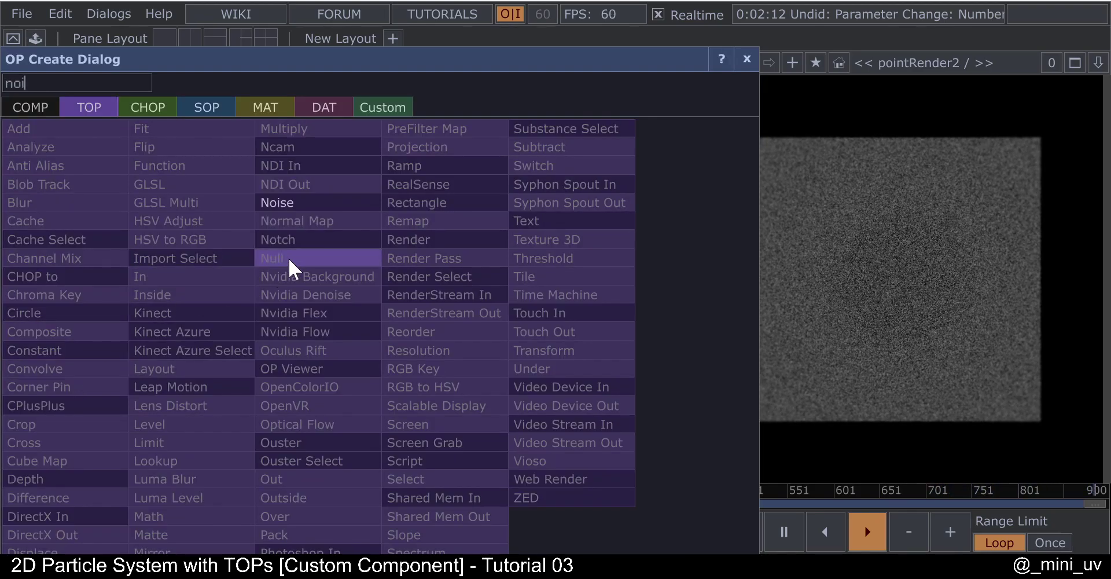
{"action": "left_click", "coordinate": [302, 204]}
{"action": "left_click", "coordinate": [93, 325]}
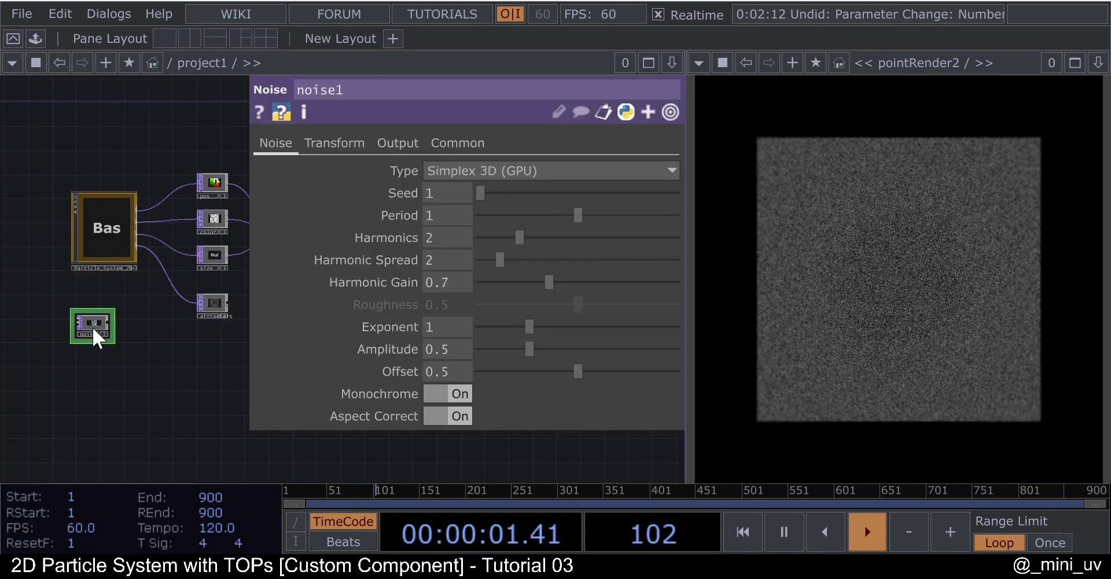
- Reference the Count parameter of Particle_System_2D in both Resolution values of noise1, and hide the parameters
{"action": "left_click", "coordinate": [123, 221]}
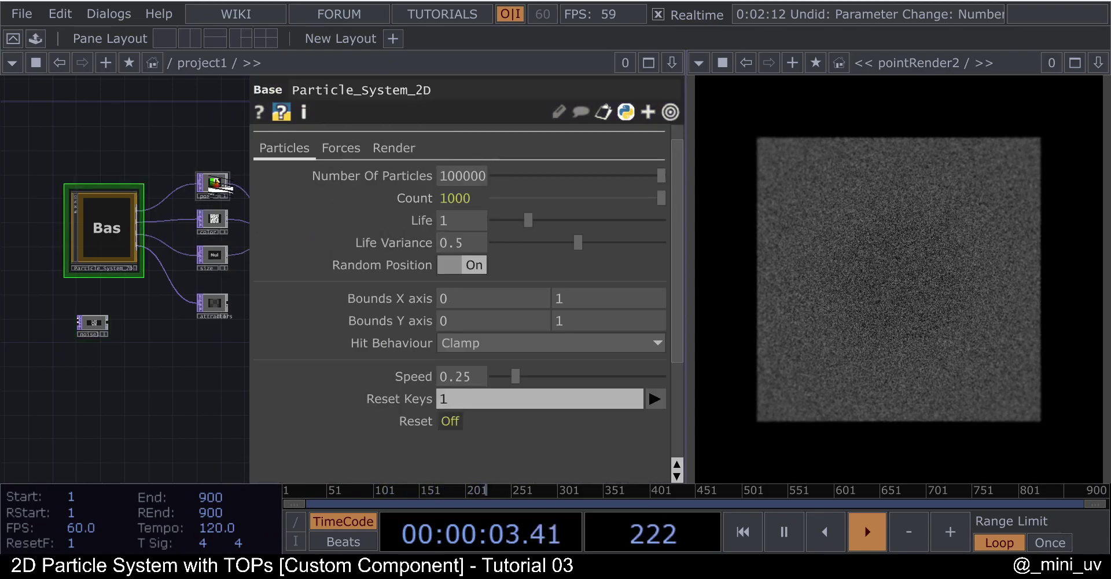
{"action": "left_click", "coordinate": [93, 322]}
{"action": "left_click", "coordinate": [460, 142]}
{"action": "left_click_drag", "start_coordinate": [463, 143], "coordinate": [408, 189]}
{"action": "left_click", "coordinate": [408, 190]}
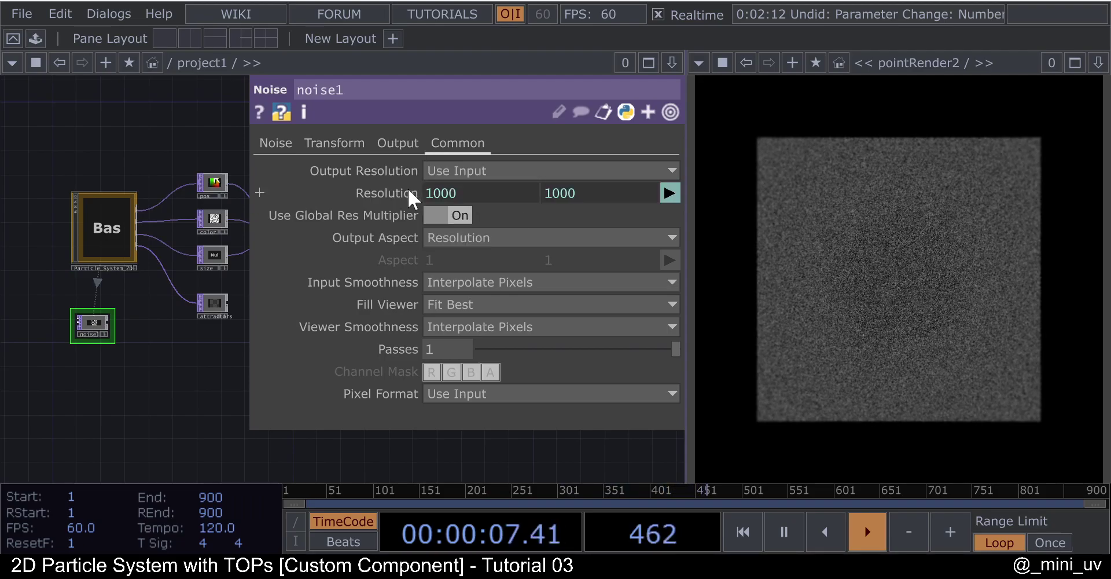
{"action": "key", "text": "p"}
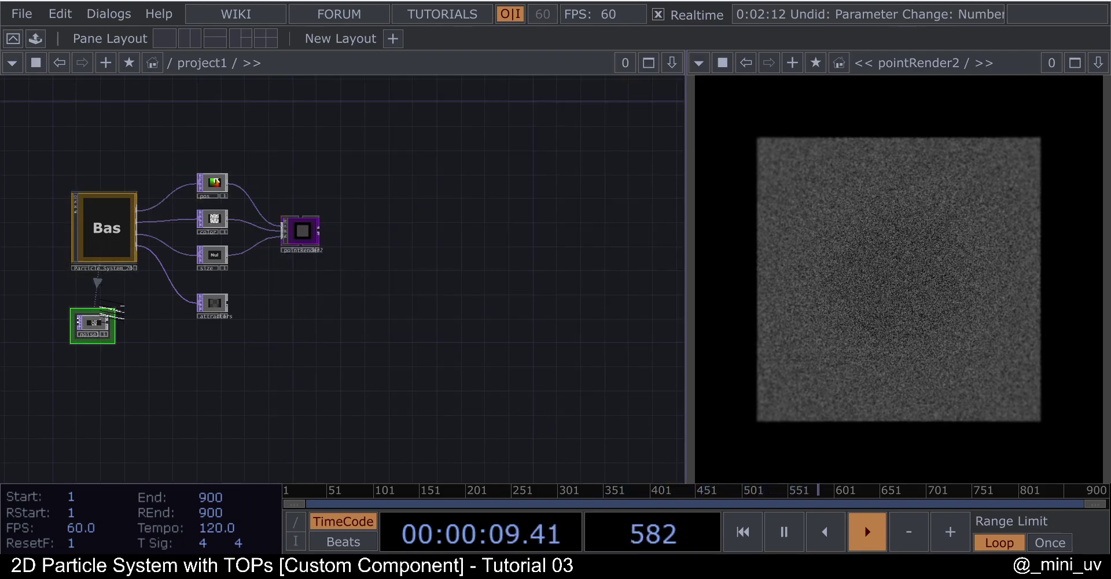
- Move noise1 farther away from Particle_System_2D, below it and to its left in the network
{"action": "scroll", "coordinate": [113, 307], "scroll_direction": "up", "scroll_amount": 3}
{"action": "left_click_drag", "start_coordinate": [199, 309], "coordinate": [310, 323]}
{"action": "scroll", "coordinate": [310, 323], "scroll_direction": "down", "scroll_amount": 4}
{"action": "left_click_drag", "start_coordinate": [242, 333], "coordinate": [201, 382]}
{"action": "left_click_drag", "start_coordinate": [283, 344], "coordinate": [353, 273]}
{"action": "left_click_drag", "start_coordinate": [284, 318], "coordinate": [265, 336]}
- Select Particle_System_2D, show its parameters again and bring it and noise1 into view beside them
{"action": "left_click", "coordinate": [337, 177]}
{"action": "key", "text": "p"}
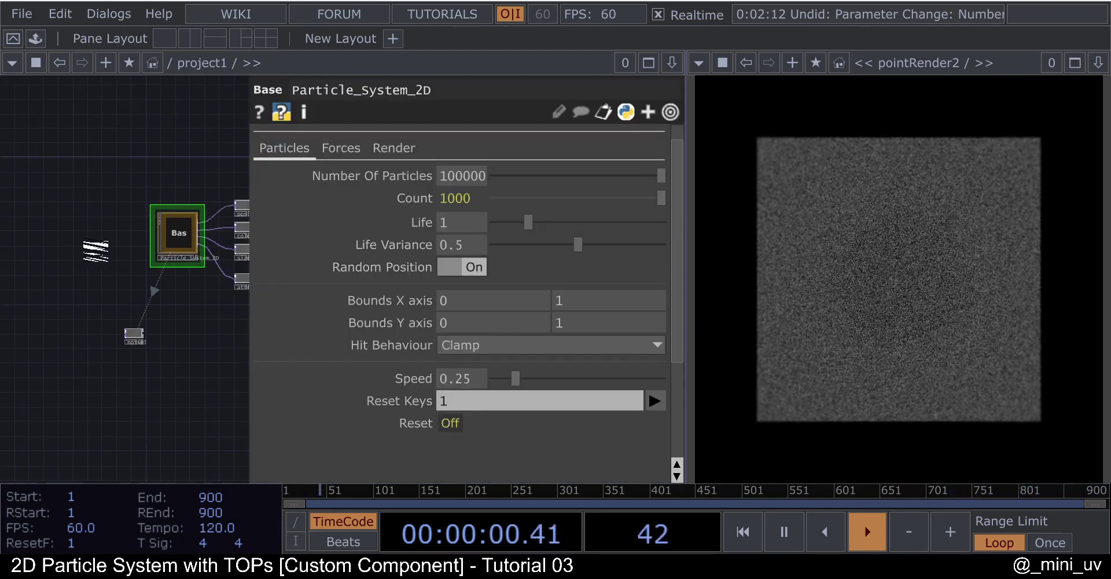
{"action": "scroll", "coordinate": [124, 321], "scroll_direction": "up", "scroll_amount": 3}
{"action": "left_click_drag", "start_coordinate": [195, 214], "coordinate": [100, 347]}
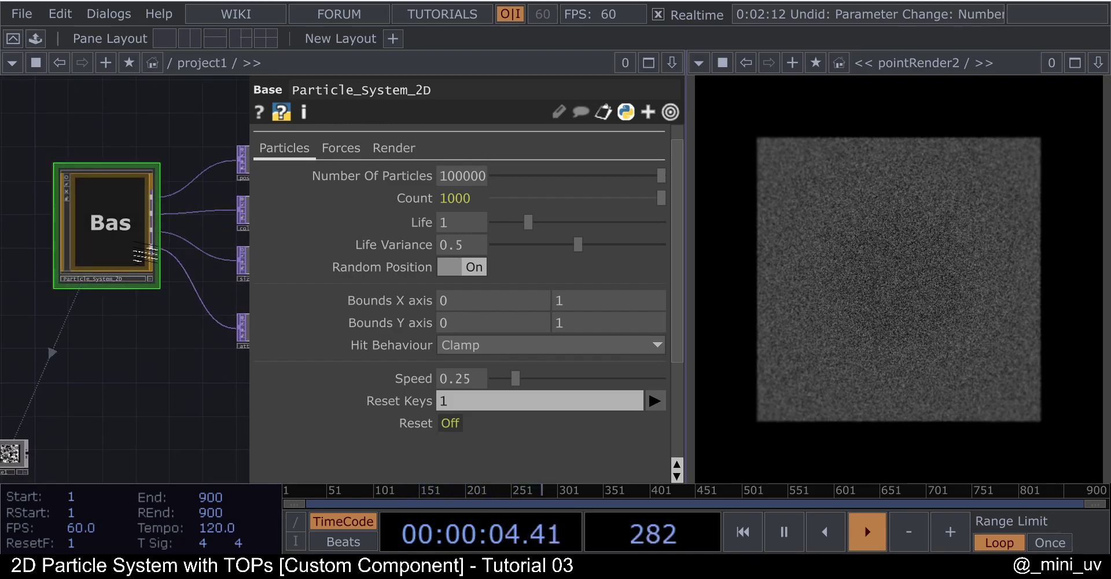
{"action": "scroll", "coordinate": [119, 228], "scroll_direction": "down", "scroll_amount": 2}
{"action": "scroll", "coordinate": [36, 410], "scroll_direction": "up", "scroll_amount": 1}
{"action": "scroll", "coordinate": [36, 410], "scroll_direction": "up", "scroll_amount": 2}
{"action": "scroll", "coordinate": [57, 360], "scroll_direction": "down", "scroll_amount": 3}
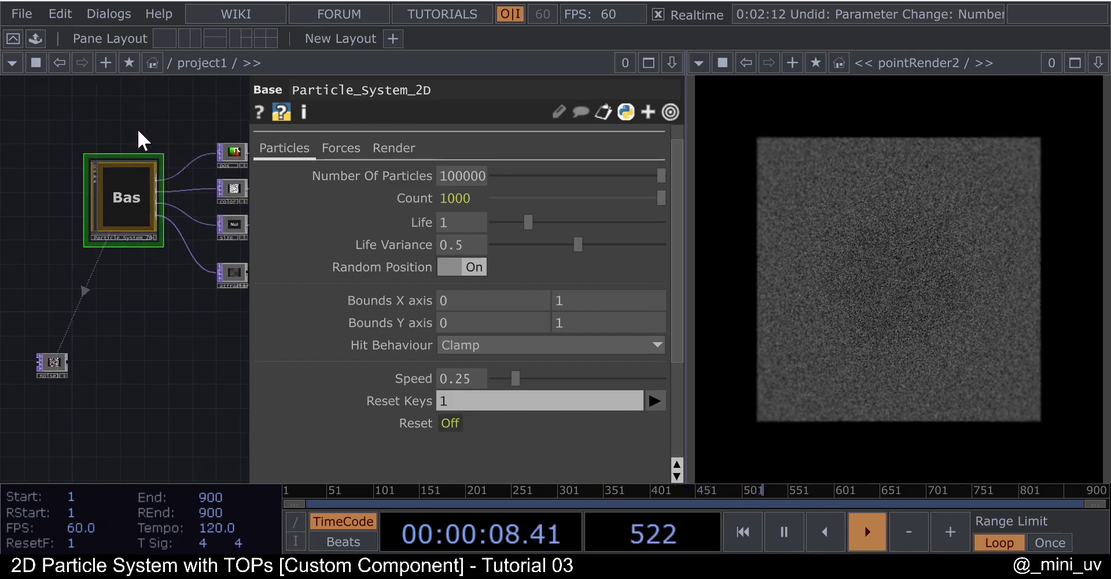
{"action": "left_click_drag", "start_coordinate": [132, 253], "coordinate": [144, 246]}
{"action": "left_click_drag", "start_coordinate": [152, 351], "coordinate": [134, 386]}
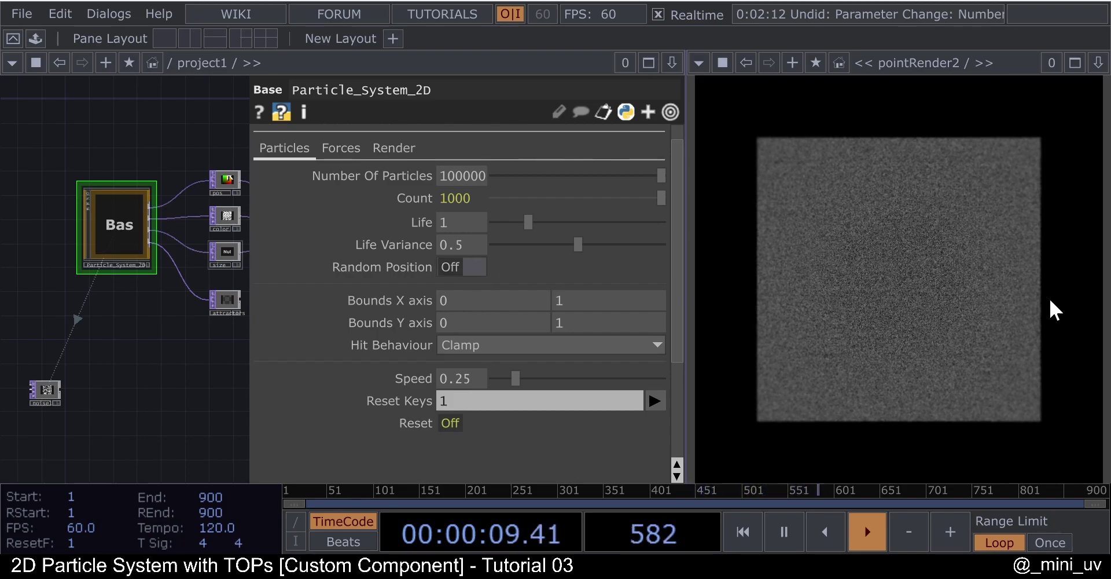
- Inspect the rendered particle grid up close with Random Position off, and turn Random Position back on
{"action": "scroll", "coordinate": [897, 251], "scroll_direction": "up", "scroll_amount": 2}
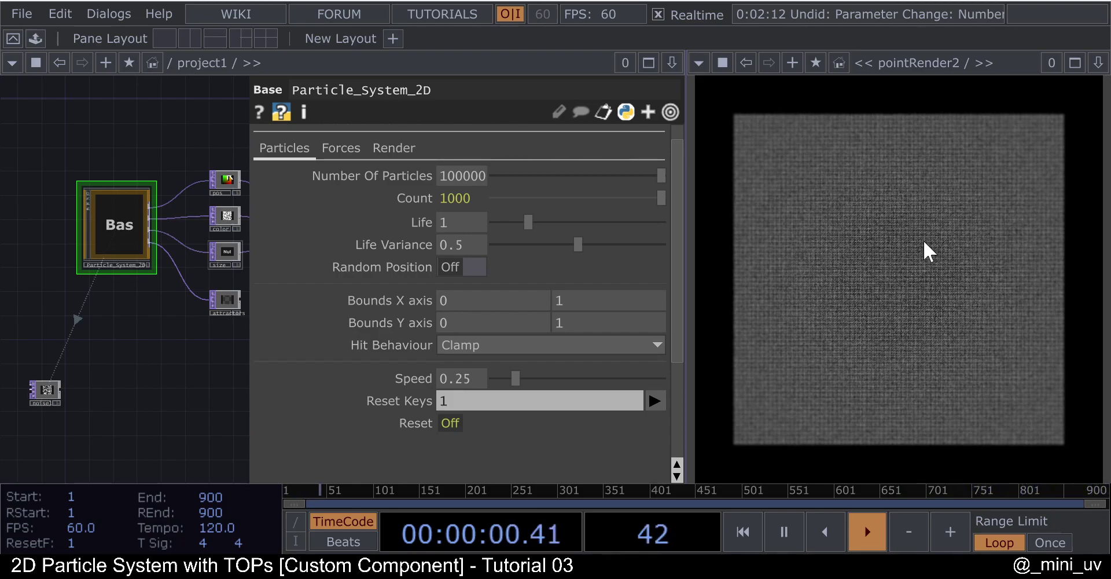
{"action": "scroll", "coordinate": [885, 243], "scroll_direction": "up", "scroll_amount": 3}
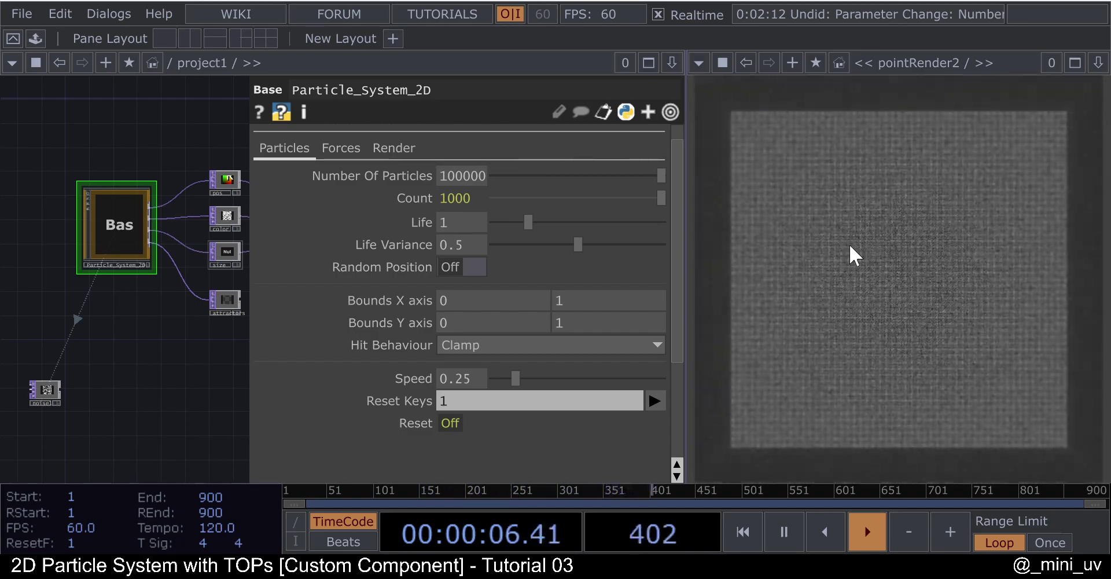
{"action": "left_click", "coordinate": [473, 263]}
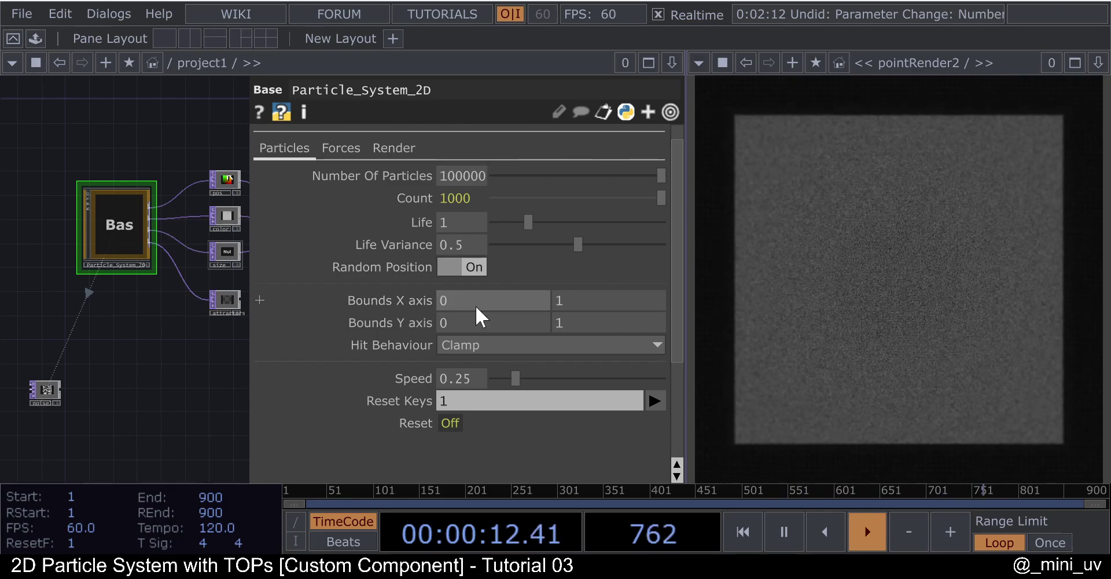
- Switch Random Position of Particle_System_2D off and back on
{"action": "scroll", "coordinate": [99, 154], "scroll_direction": "down", "scroll_amount": 3}
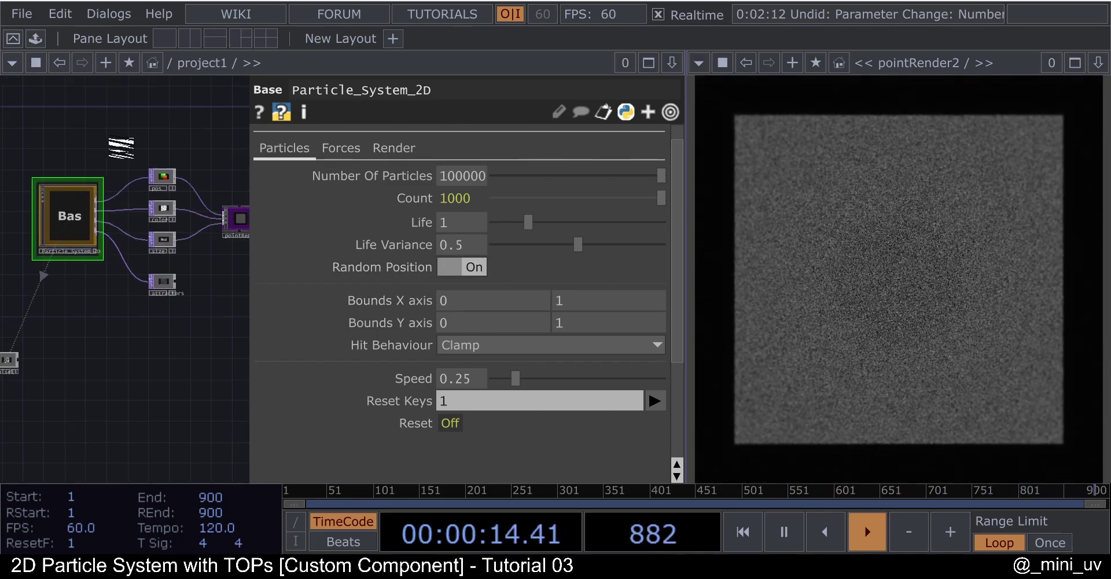
{"action": "scroll", "coordinate": [99, 147], "scroll_direction": "up", "scroll_amount": 3}
{"action": "scroll", "coordinate": [214, 134], "scroll_direction": "up", "scroll_amount": 2}
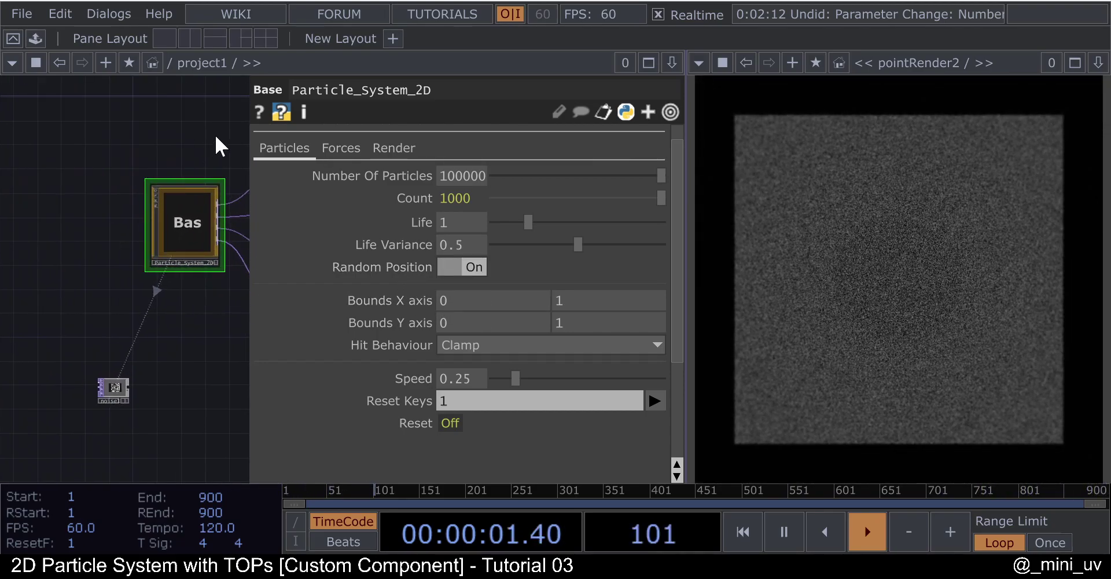
{"action": "scroll", "coordinate": [178, 142], "scroll_direction": "down", "scroll_amount": 2}
{"action": "left_click_drag", "start_coordinate": [188, 133], "coordinate": [154, 139]}
{"action": "left_click", "coordinate": [481, 270]}
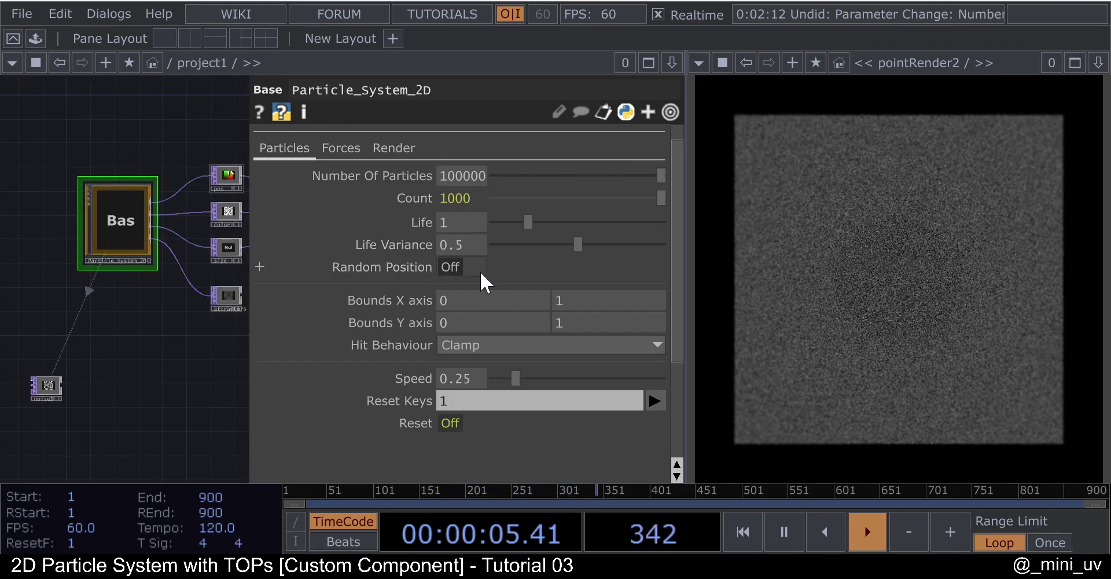
{"action": "left_click", "coordinate": [477, 270]}
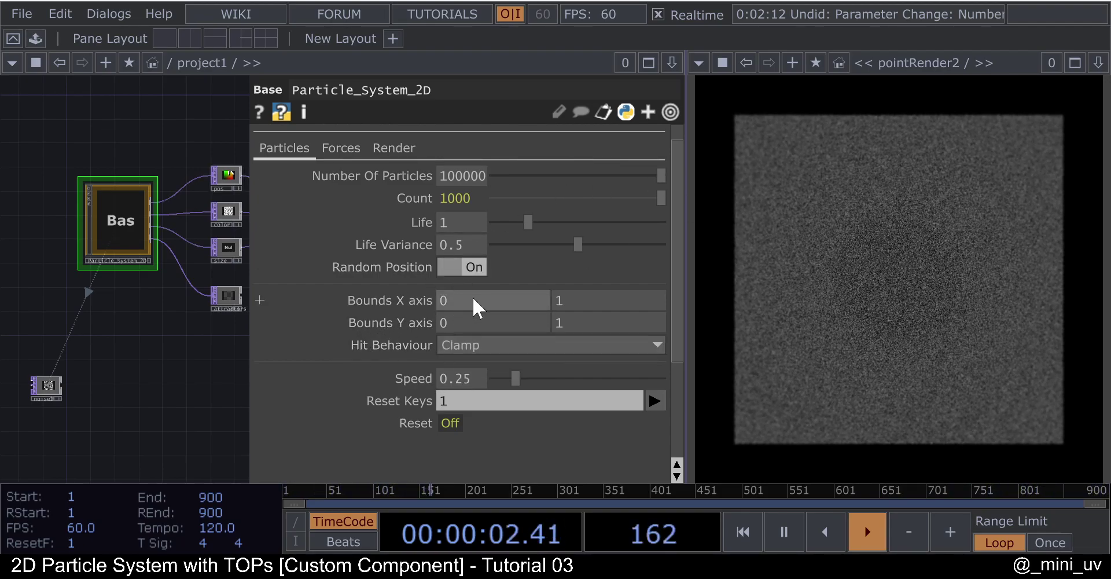
- Try a Bounds X axis minimum of 0.5 and a Bounds Y axis maximum of 0.8, and undo both bounds changes
{"action": "left_click_drag", "start_coordinate": [339, 300], "coordinate": [340, 300]}
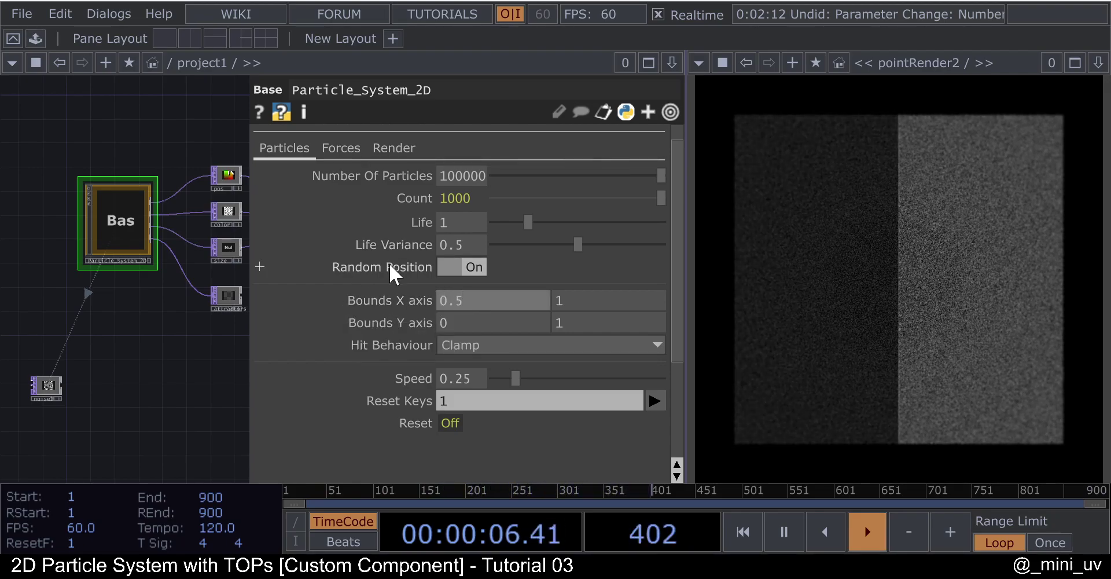
{"action": "key", "text": "1"}
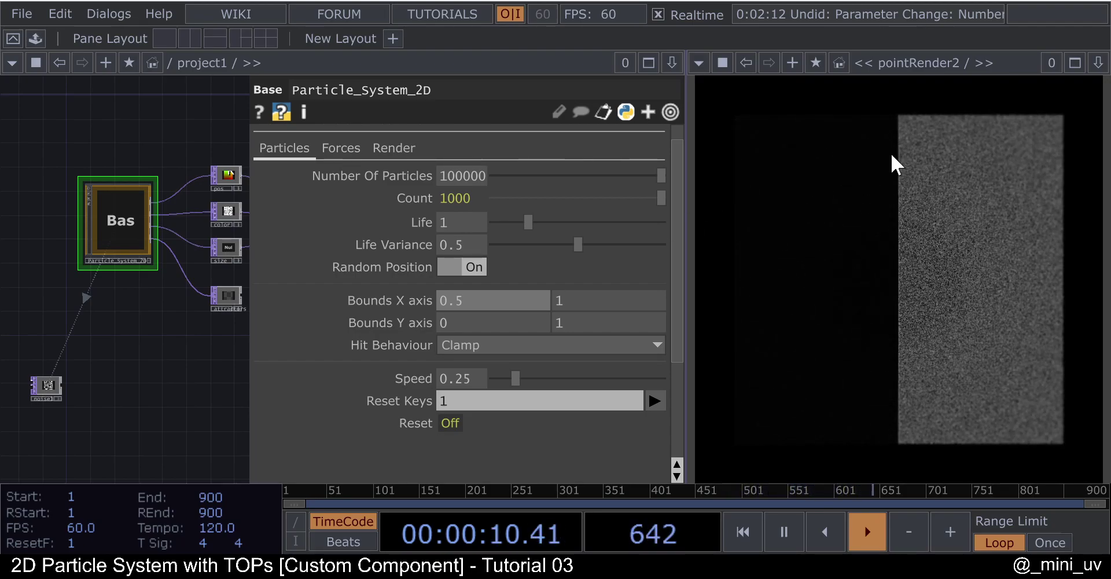
{"action": "type", "text": "0.8"}
{"action": "key", "text": "Return"}
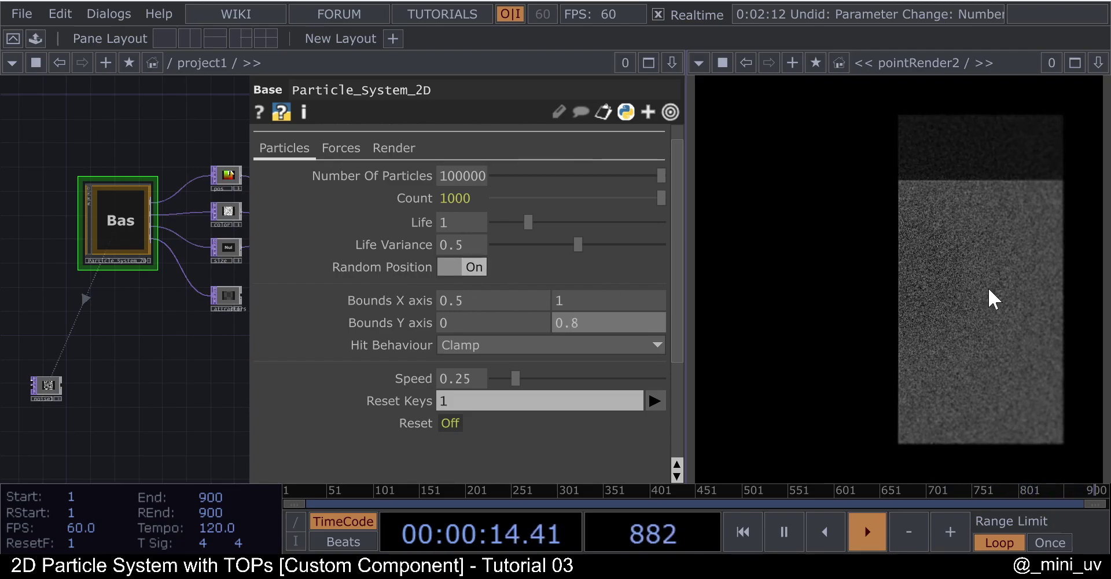
{"action": "left_click_drag", "start_coordinate": [491, 300], "coordinate": [331, 287]}
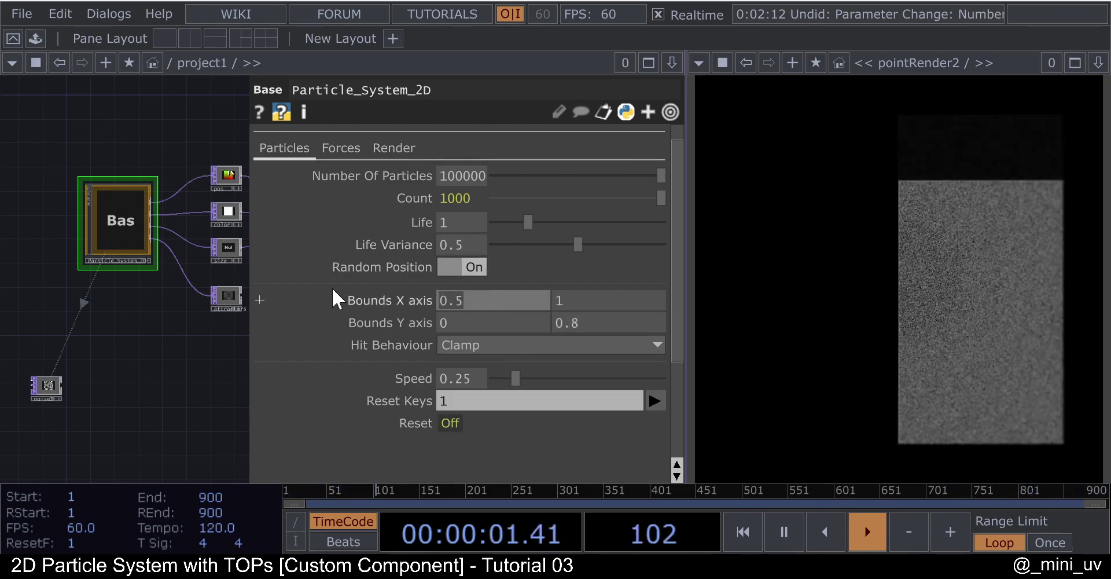
{"action": "key", "text": "ctrl+z"}
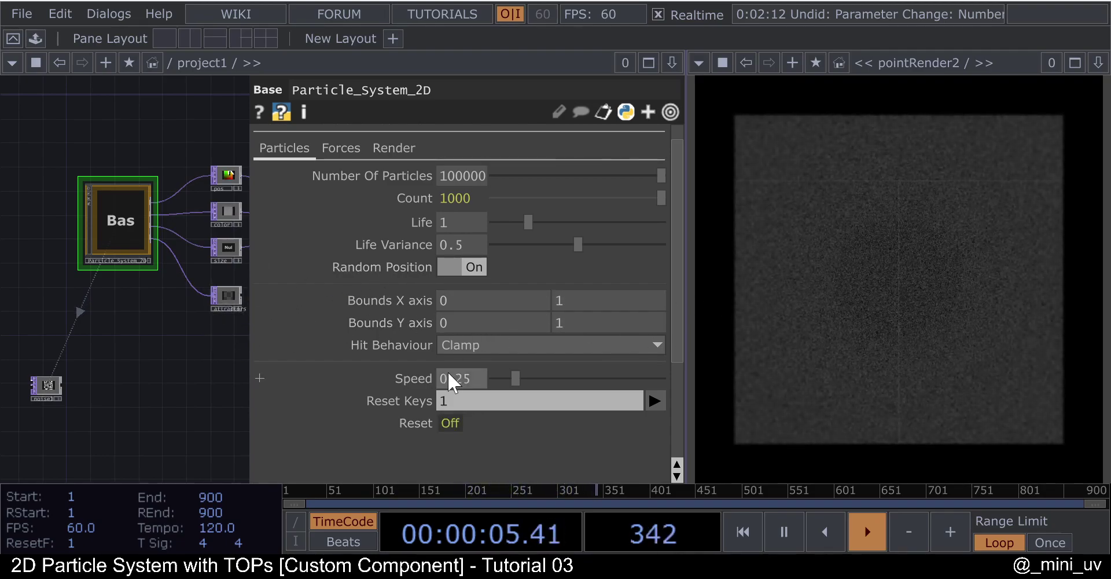
- Try Hit Behaviour set to Off and return it to Clamp
{"action": "left_click", "coordinate": [460, 345]}
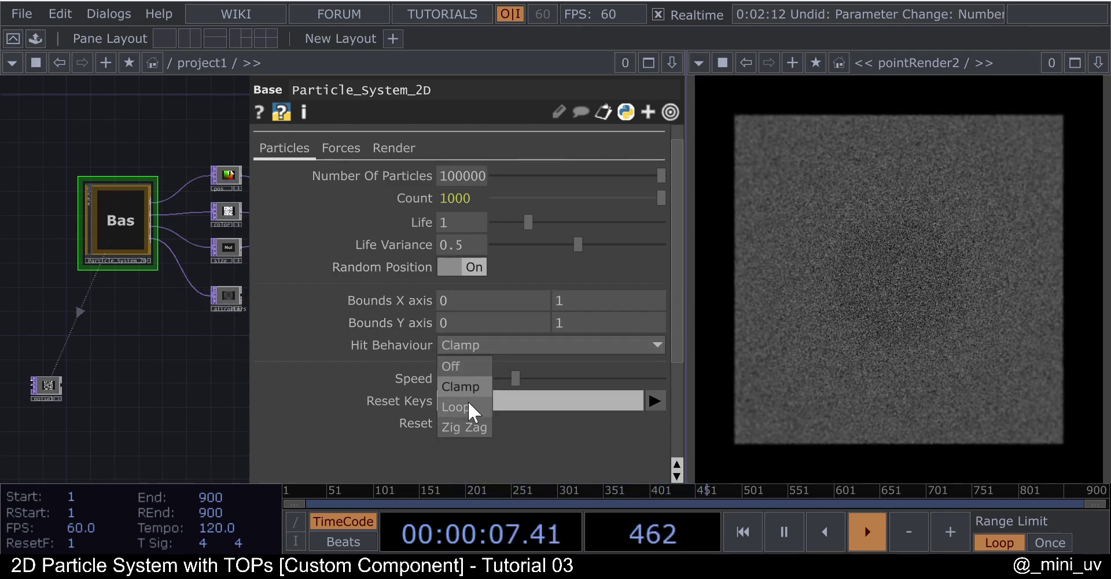
{"action": "left_click", "coordinate": [472, 363]}
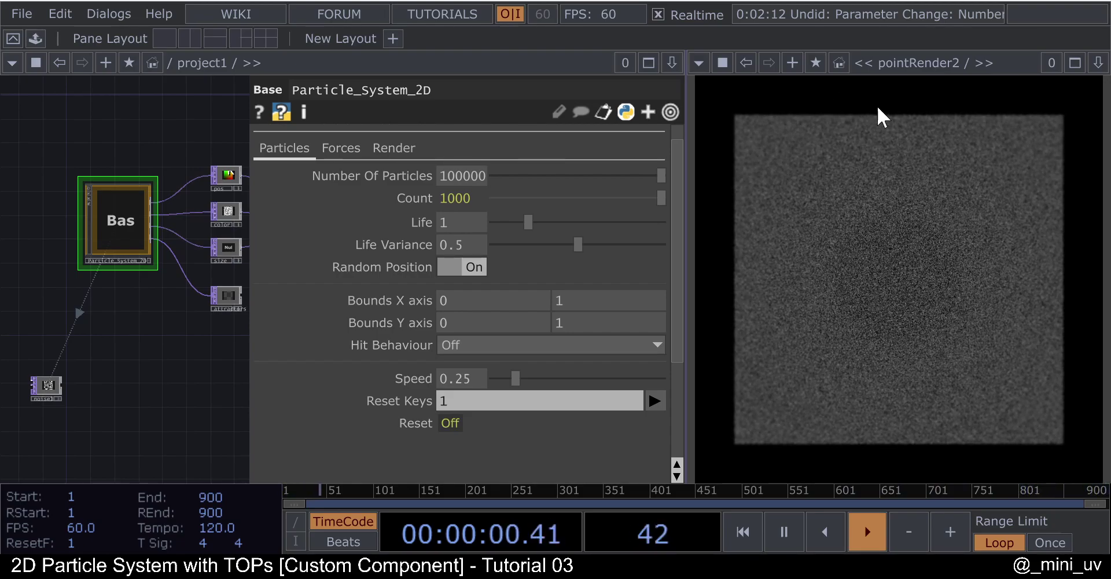
{"action": "left_click", "coordinate": [466, 344]}
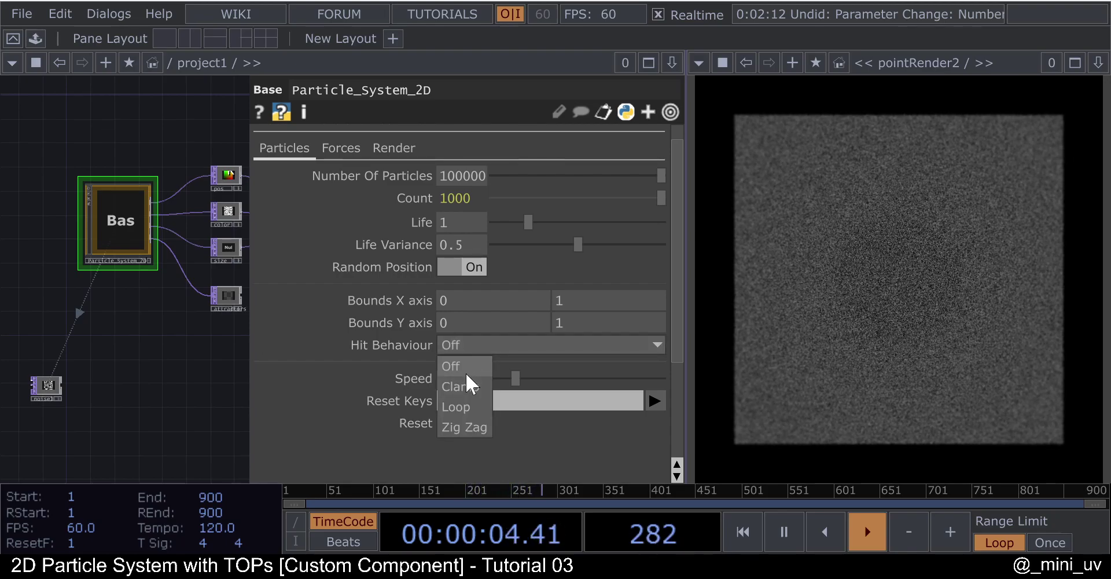
{"action": "left_click", "coordinate": [460, 386]}
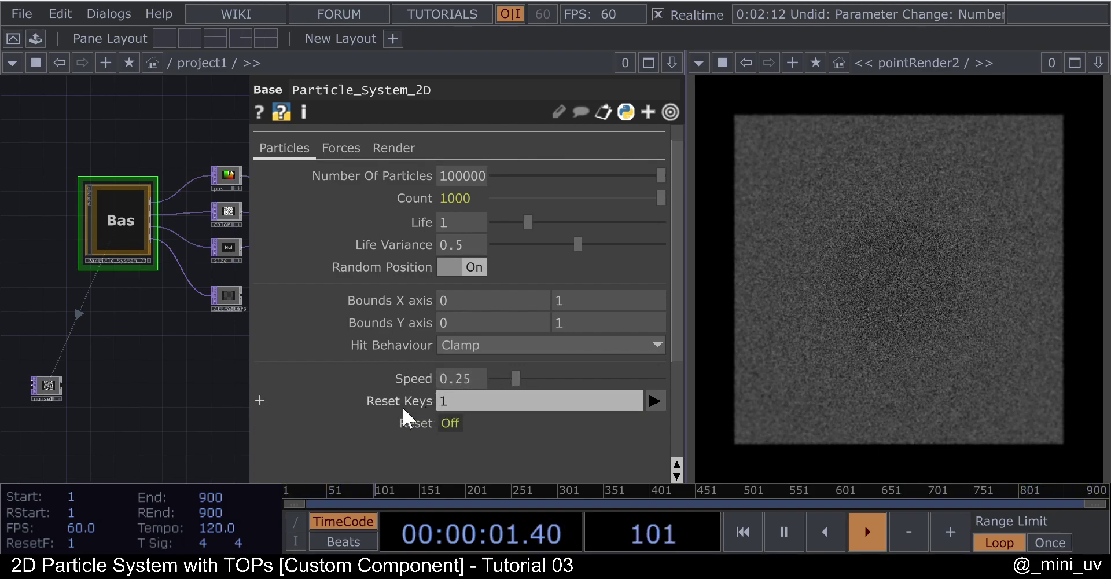
- Review the available Reset Keys, keep 1 as the key, and reset the particles with it several times
{"action": "left_click", "coordinate": [655, 401]}
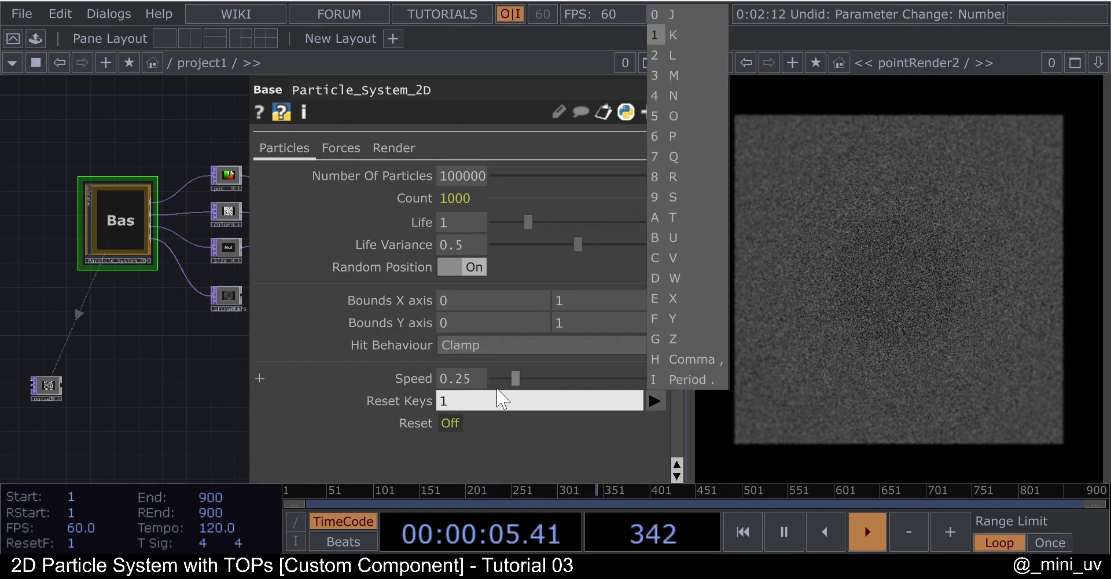
{"action": "left_click", "coordinate": [501, 429]}
{"action": "key", "text": "1"}
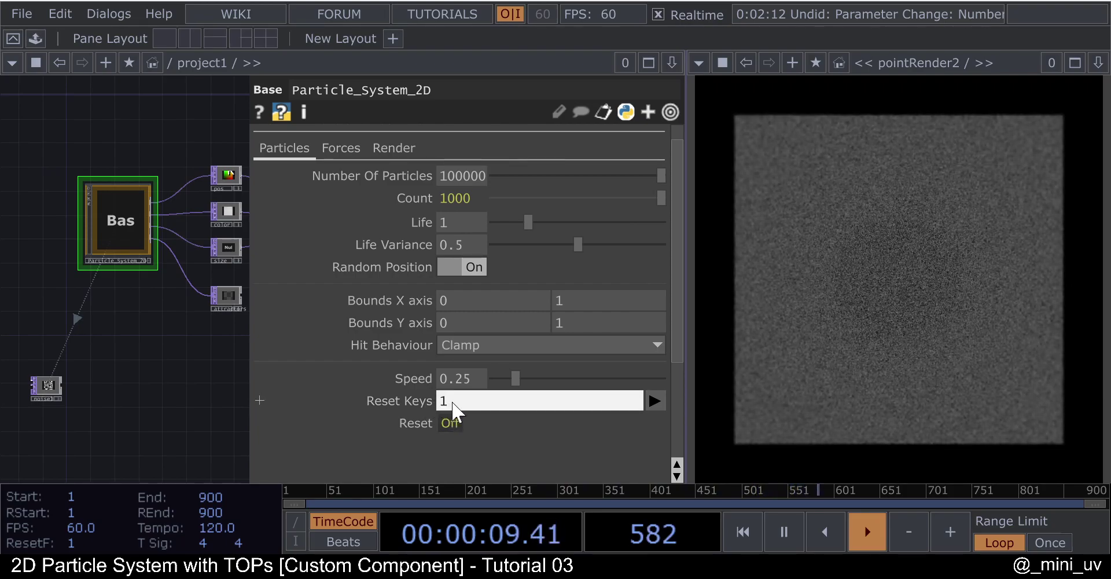
{"action": "key", "text": "1"}
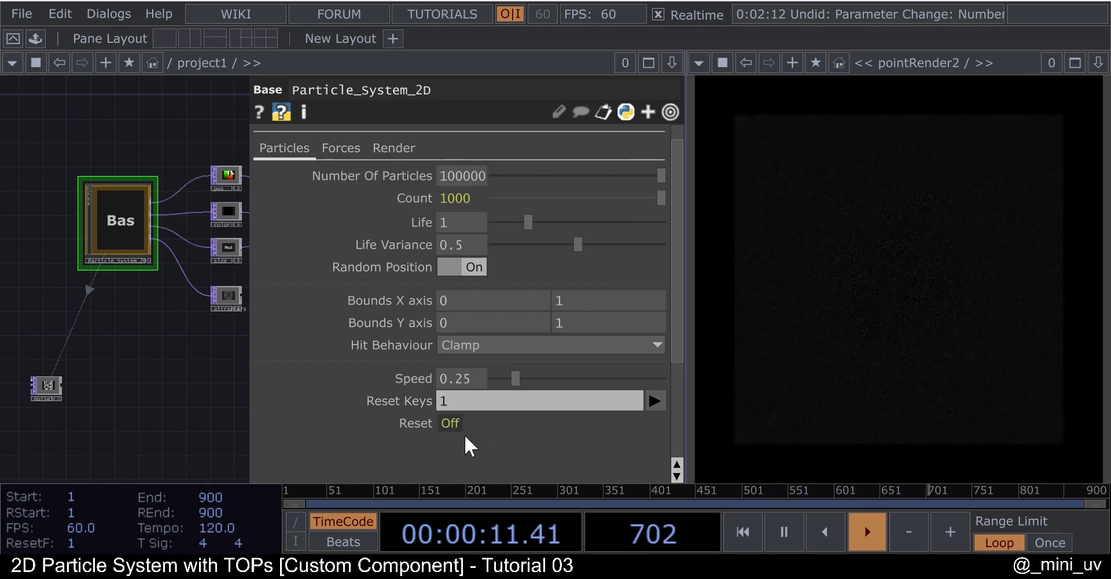
{"action": "key", "text": "1"}
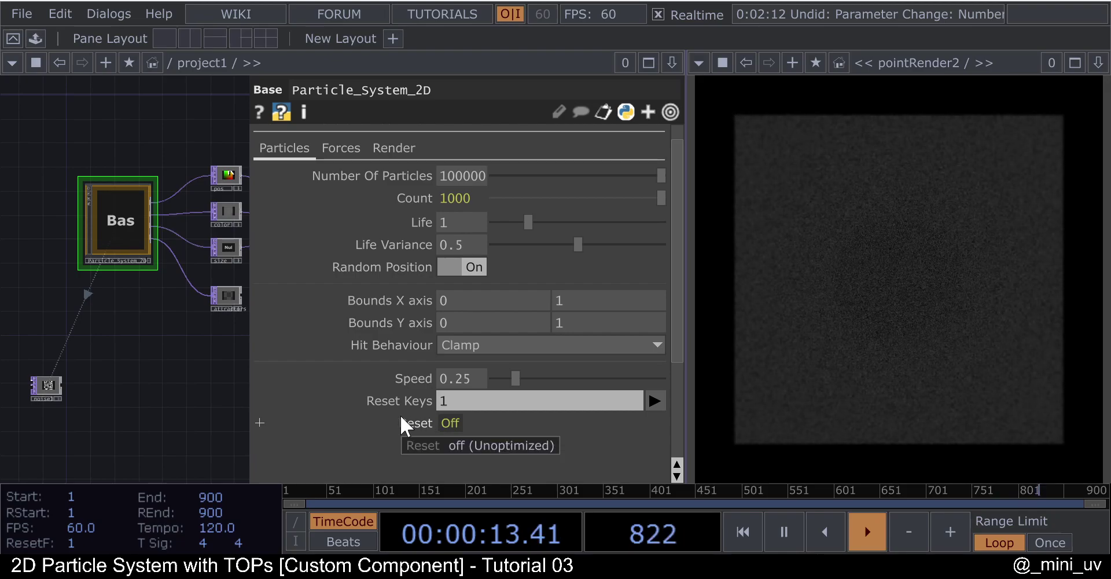
- Examine the Forces parameters of Particle_System_2D, covering the External Force and Attractors sections
{"action": "left_click_drag", "start_coordinate": [137, 349], "coordinate": [50, 354]}
{"action": "scroll", "coordinate": [110, 355], "scroll_direction": "down", "scroll_amount": 3}
{"action": "scroll", "coordinate": [65, 346], "scroll_direction": "up", "scroll_amount": 3}
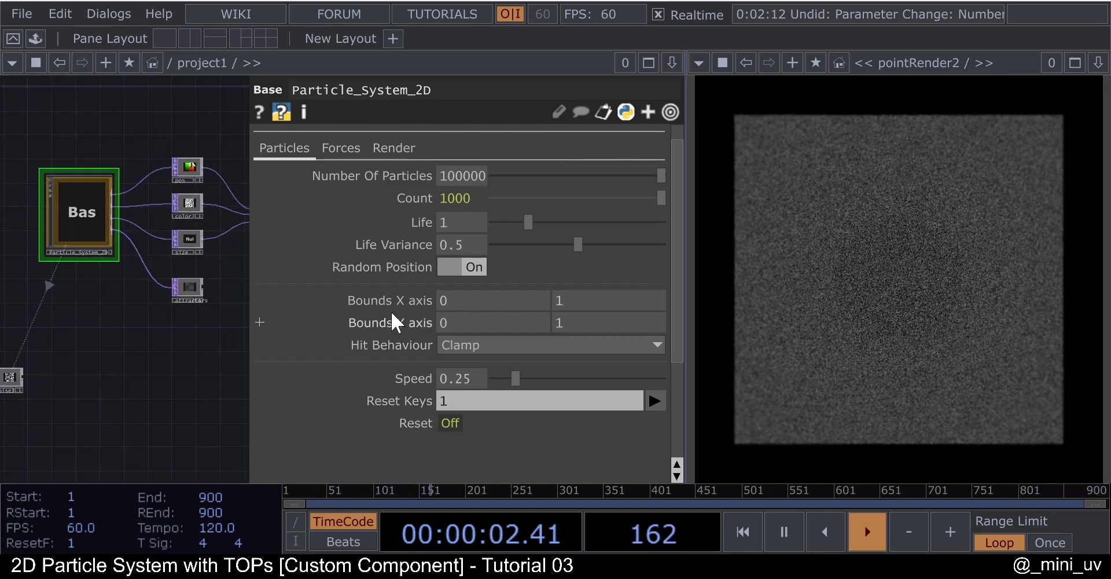
{"action": "scroll", "coordinate": [402, 306], "scroll_direction": "up", "scroll_amount": 2}
{"action": "scroll", "coordinate": [402, 306], "scroll_direction": "down", "scroll_amount": 2}
{"action": "scroll", "coordinate": [398, 315], "scroll_direction": "up", "scroll_amount": 2}
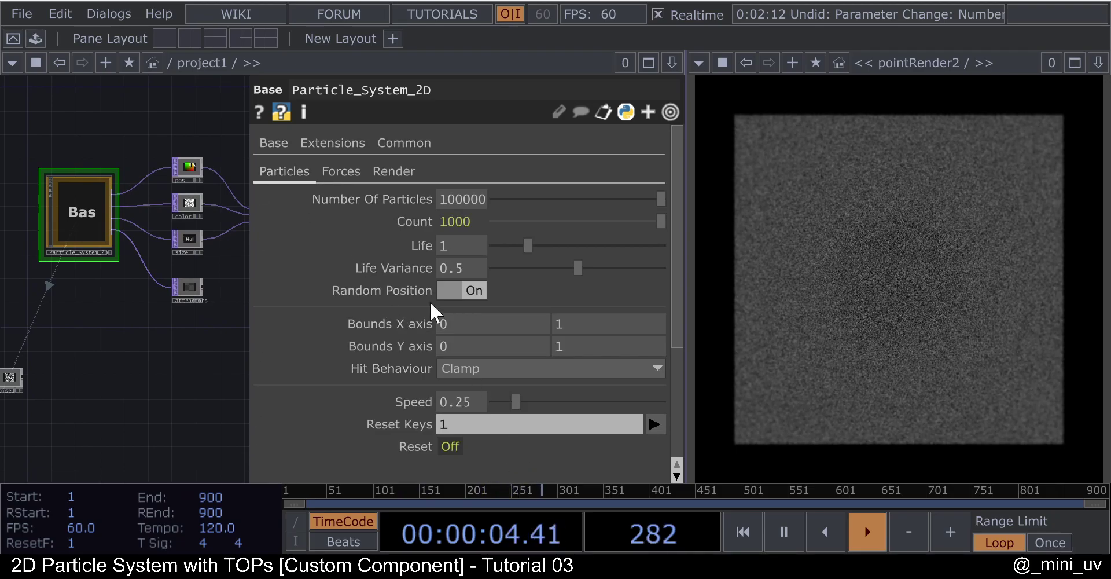
{"action": "left_click", "coordinate": [348, 171]}
{"action": "left_click_drag", "start_coordinate": [203, 318], "coordinate": [250, 290]}
{"action": "left_click_drag", "start_coordinate": [154, 322], "coordinate": [122, 308]}
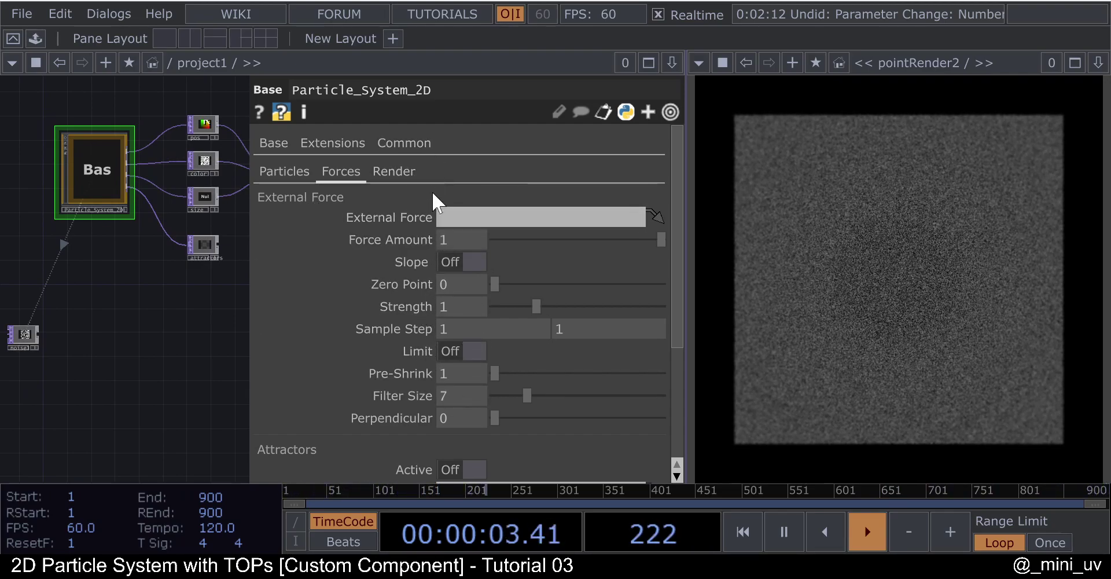
{"action": "scroll", "coordinate": [307, 255], "scroll_direction": "down", "scroll_amount": 5}
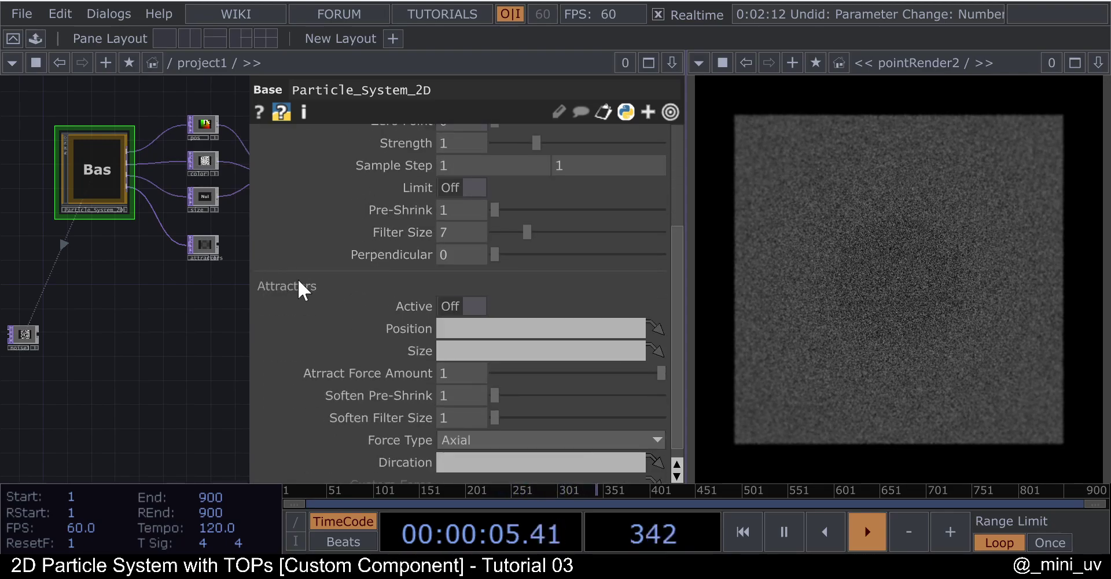
{"action": "scroll", "coordinate": [365, 308], "scroll_direction": "up", "scroll_amount": 5}
{"action": "scroll", "coordinate": [324, 405], "scroll_direction": "down", "scroll_amount": 4}
{"action": "scroll", "coordinate": [333, 353], "scroll_direction": "up", "scroll_amount": 4}
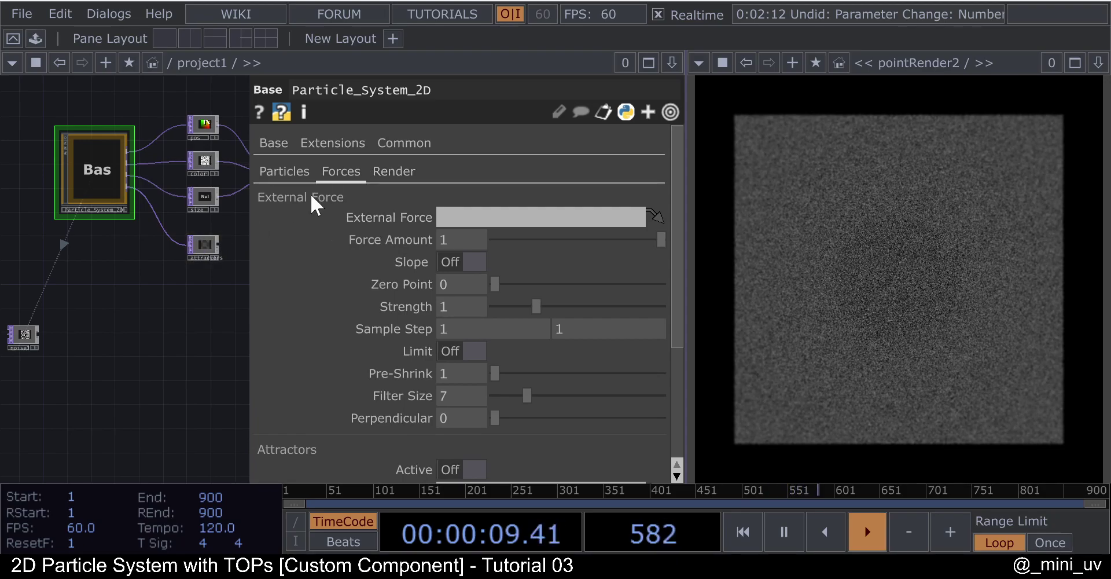
- Set the Pixel Format of noise1 to 32-bit float (RG)
{"action": "left_click_drag", "start_coordinate": [47, 344], "coordinate": [80, 312]}
{"action": "scroll", "coordinate": [75, 315], "scroll_direction": "up", "scroll_amount": 3}
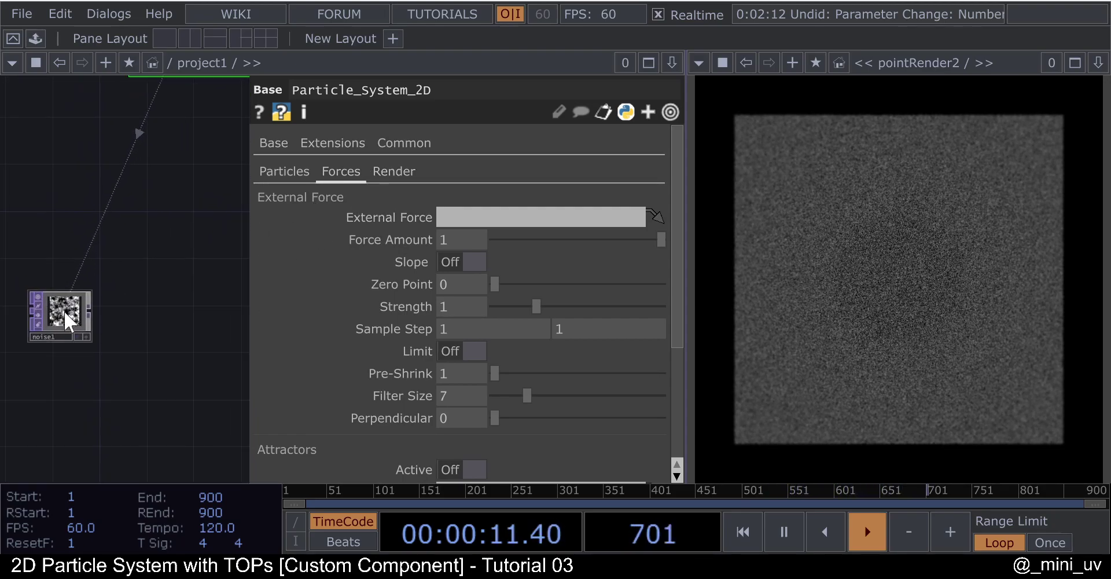
{"action": "left_click", "coordinate": [64, 311]}
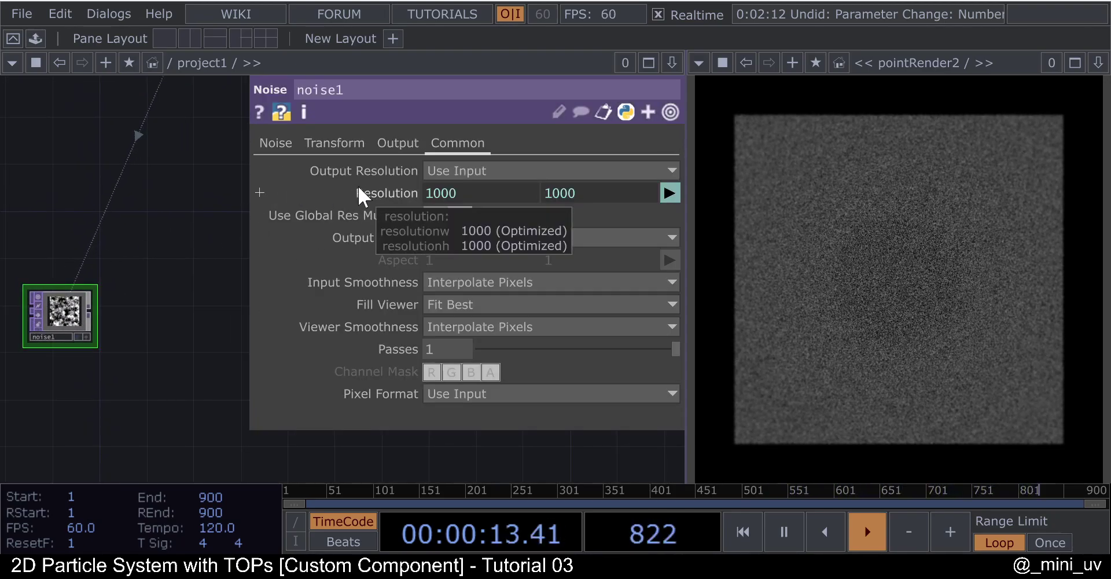
{"action": "left_click_drag", "start_coordinate": [117, 227], "coordinate": [137, 220]}
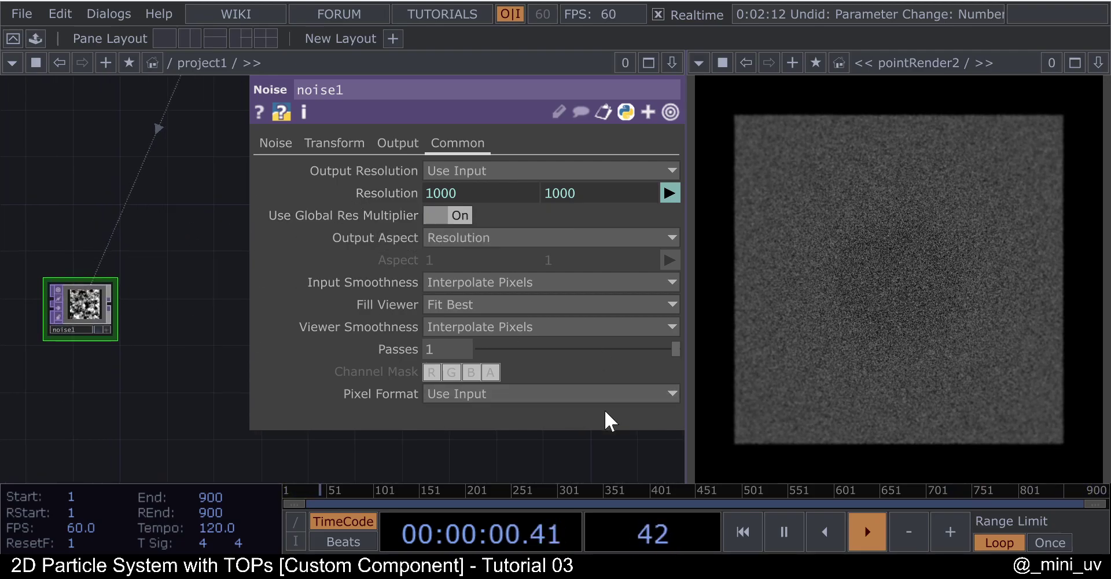
{"action": "left_click", "coordinate": [458, 391]}
{"action": "left_click", "coordinate": [457, 387]}
{"action": "left_click", "coordinate": [496, 389]}
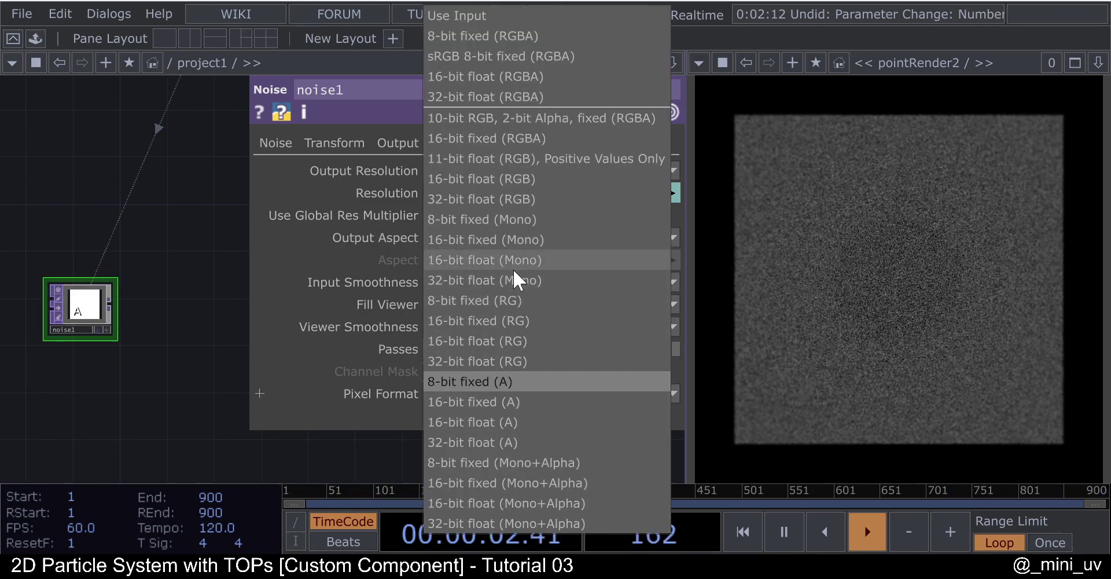
{"action": "left_click", "coordinate": [478, 356]}
- Turn off Monochrome on noise1 and connect a Null TOP to its output
{"action": "left_click", "coordinate": [275, 143]}
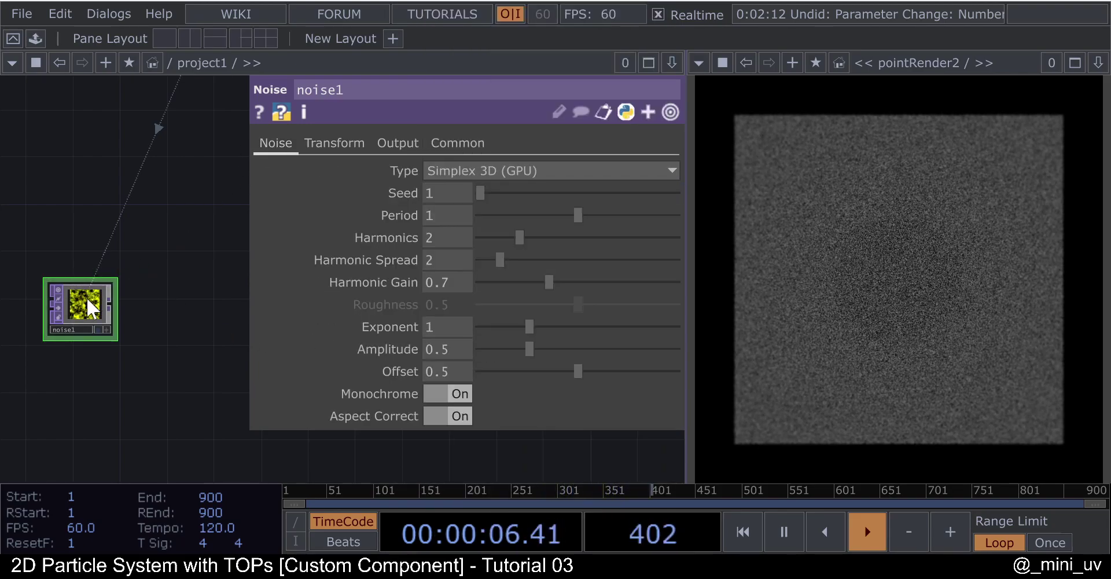
{"action": "left_click", "coordinate": [464, 393]}
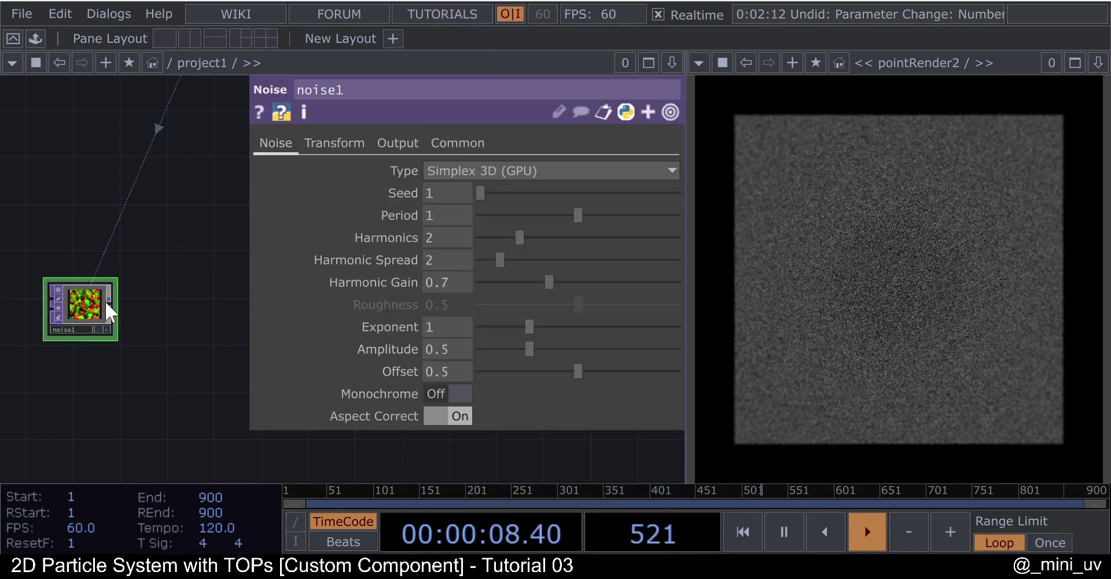
{"action": "left_click_drag", "start_coordinate": [109, 302], "coordinate": [166, 307]}
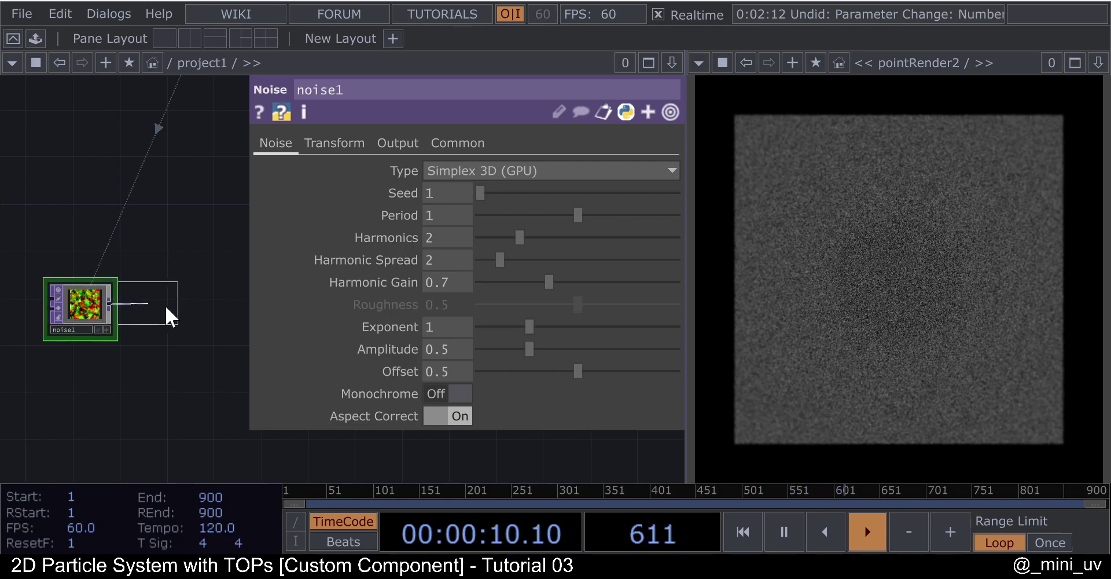
{"action": "left_click", "coordinate": [220, 303]}
- Assign null1 as the External Force of Particle_System_2D and inspect the particle render
{"action": "left_click_drag", "start_coordinate": [217, 188], "coordinate": [122, 243]}
{"action": "scroll", "coordinate": [121, 243], "scroll_direction": "down", "scroll_amount": 5}
{"action": "left_click", "coordinate": [118, 149]}
{"action": "scroll", "coordinate": [105, 290], "scroll_direction": "up", "scroll_amount": 5}
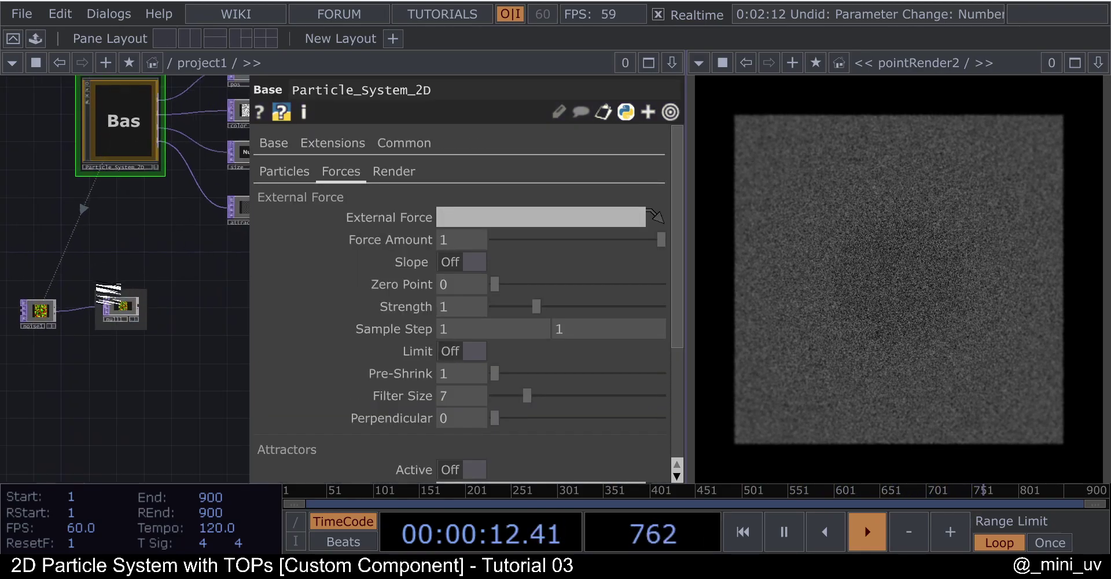
{"action": "left_click_drag", "start_coordinate": [133, 317], "coordinate": [141, 326]}
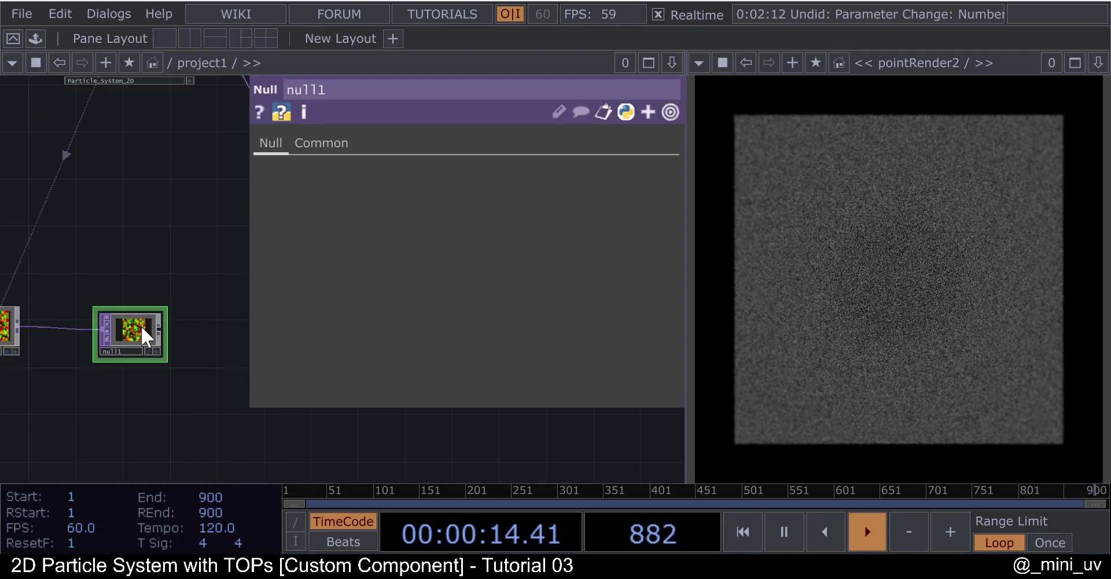
{"action": "scroll", "coordinate": [144, 243], "scroll_direction": "down", "scroll_amount": 5}
{"action": "left_click", "coordinate": [148, 128]}
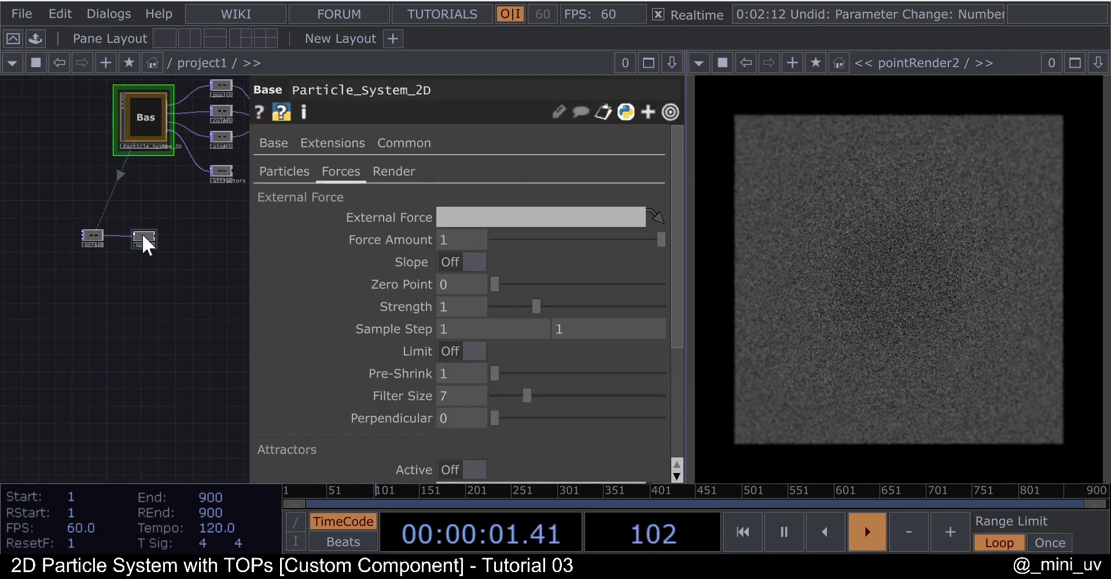
{"action": "scroll", "coordinate": [142, 234], "scroll_direction": "up", "scroll_amount": 5}
{"action": "left_click_drag", "start_coordinate": [141, 238], "coordinate": [475, 217]}
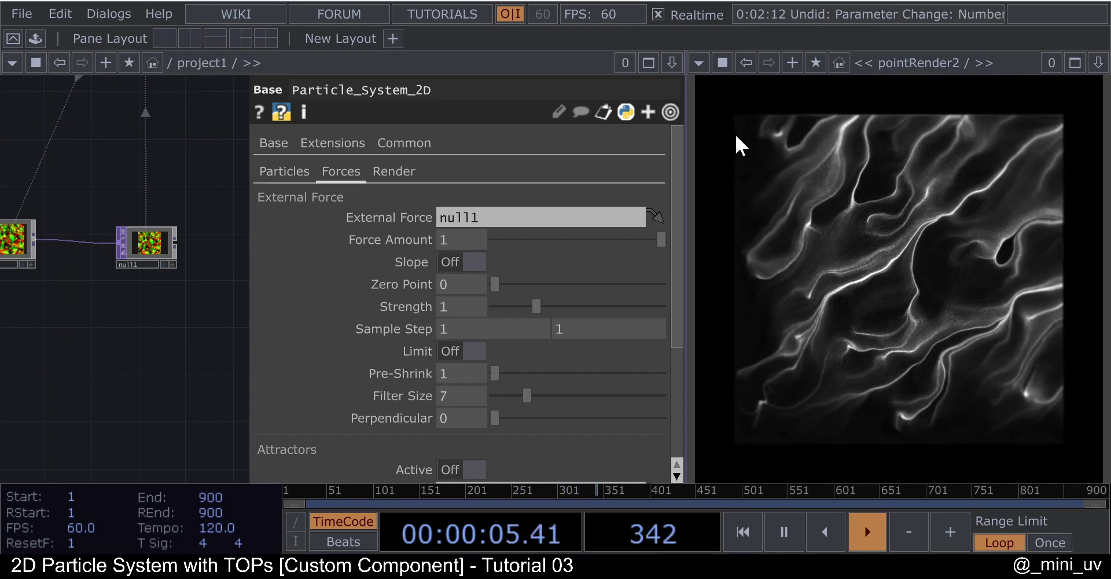
{"action": "left_click_drag", "start_coordinate": [129, 159], "coordinate": [218, 171]}
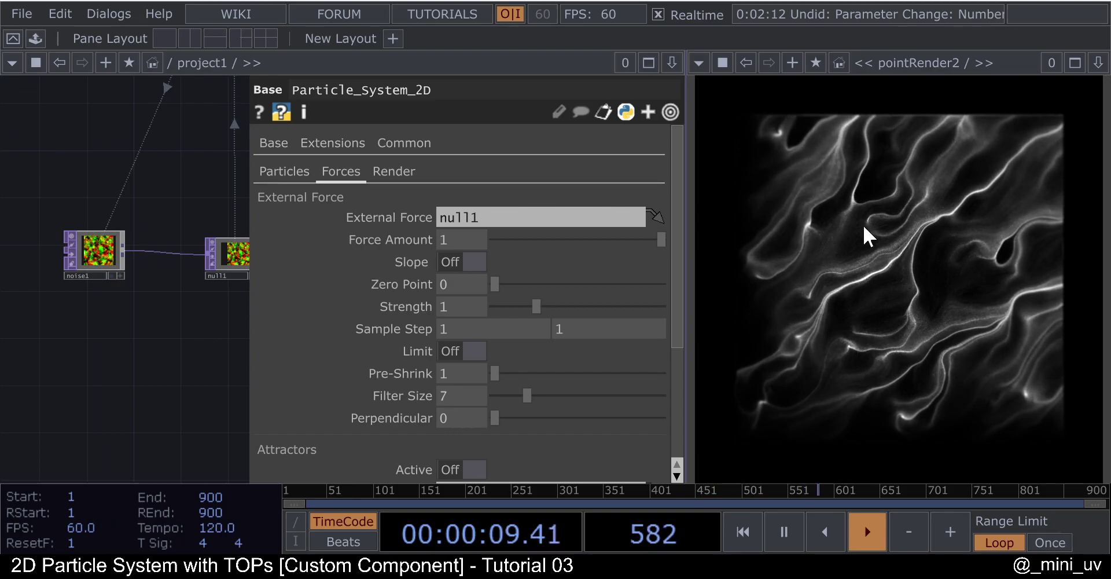
{"action": "scroll", "coordinate": [870, 224], "scroll_direction": "up", "scroll_amount": 5}
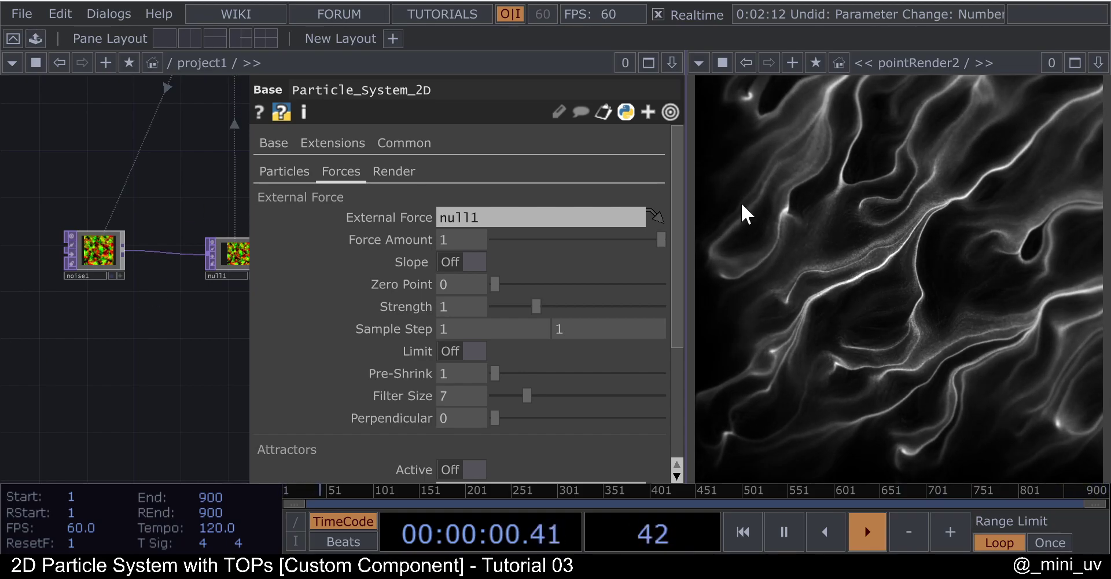
- Set the Amplitude of noise1 to 1
{"action": "left_click_drag", "start_coordinate": [99, 199], "coordinate": [71, 205]}
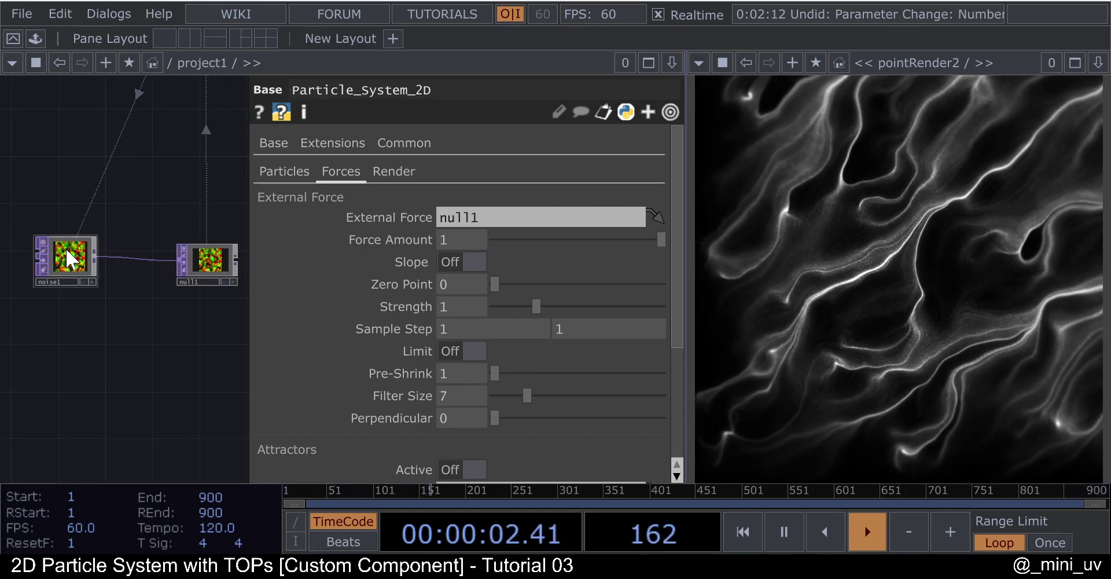
{"action": "left_click", "coordinate": [65, 249]}
{"action": "left_click_drag", "start_coordinate": [578, 371], "coordinate": [381, 366]}
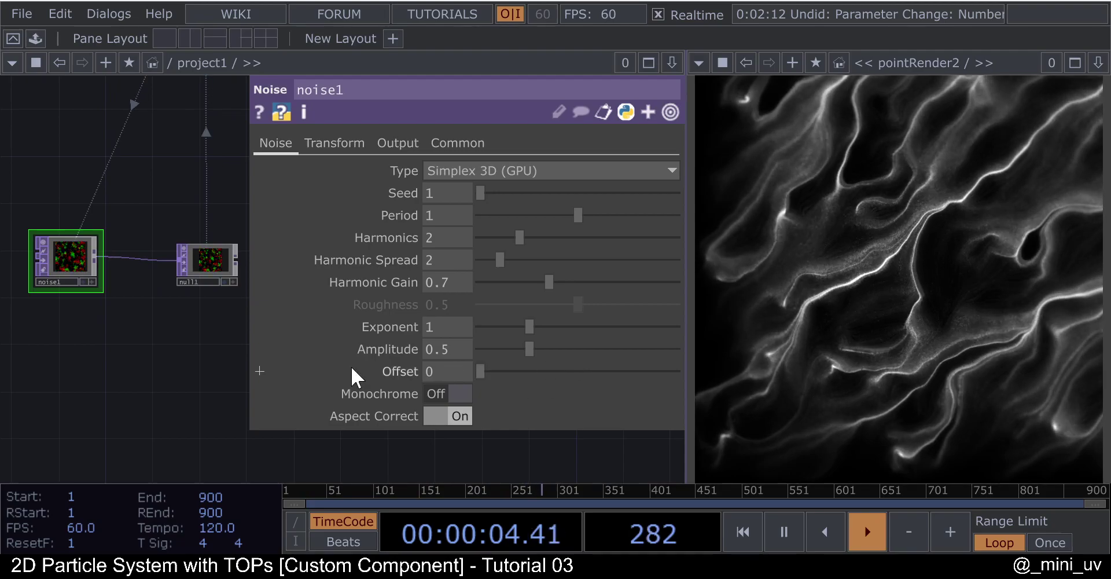
{"action": "left_click_drag", "start_coordinate": [455, 352], "coordinate": [127, 360]}
{"action": "type", "text": "1"}
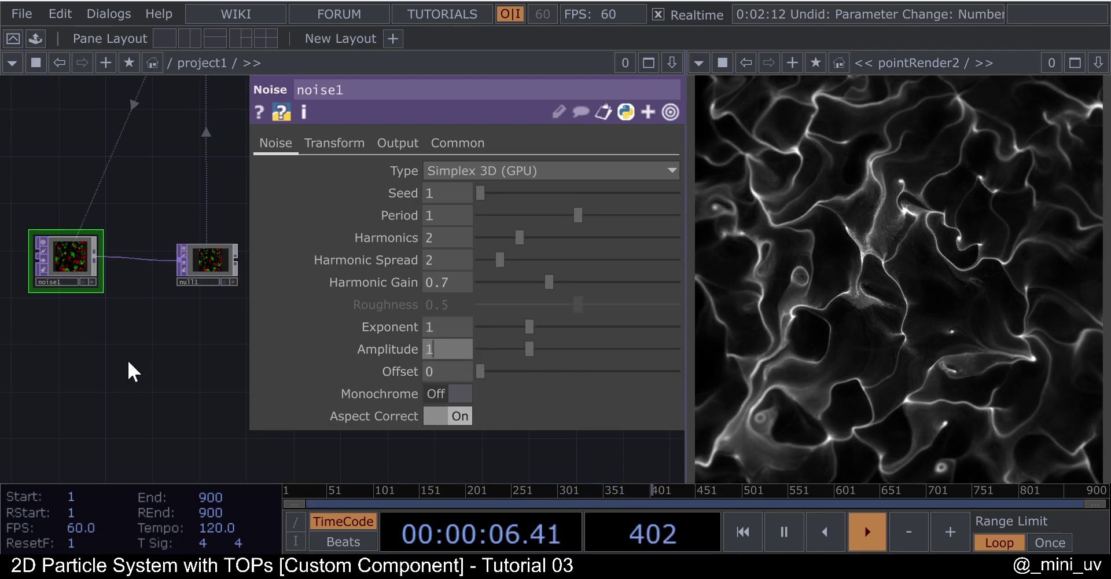
{"action": "key", "text": "Return"}
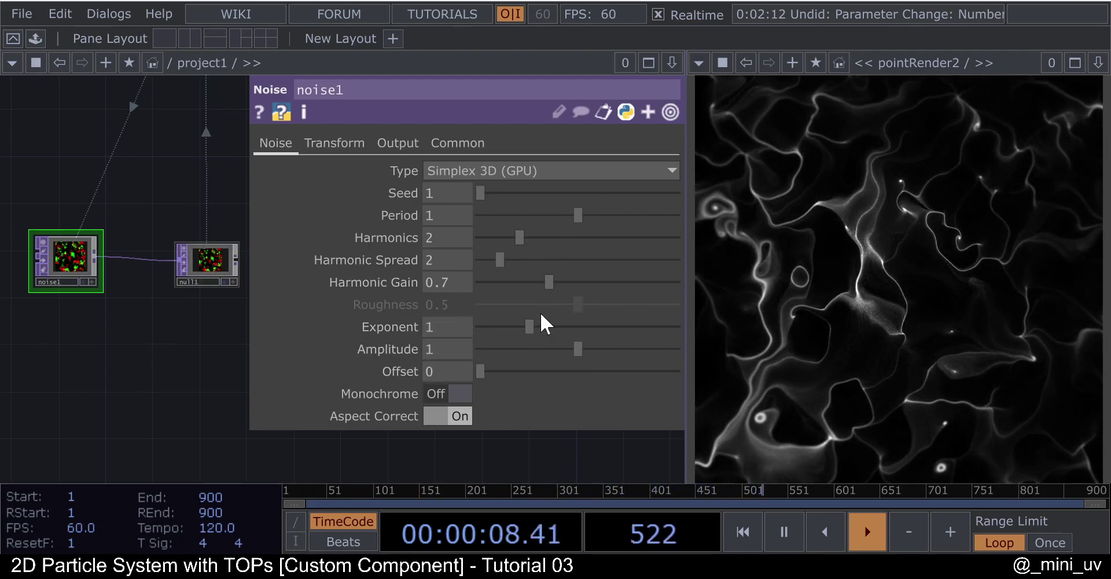
- Try different Harmonics values on noise1, ending at 2
{"action": "scroll", "coordinate": [223, 294], "scroll_direction": "down", "scroll_amount": 2}
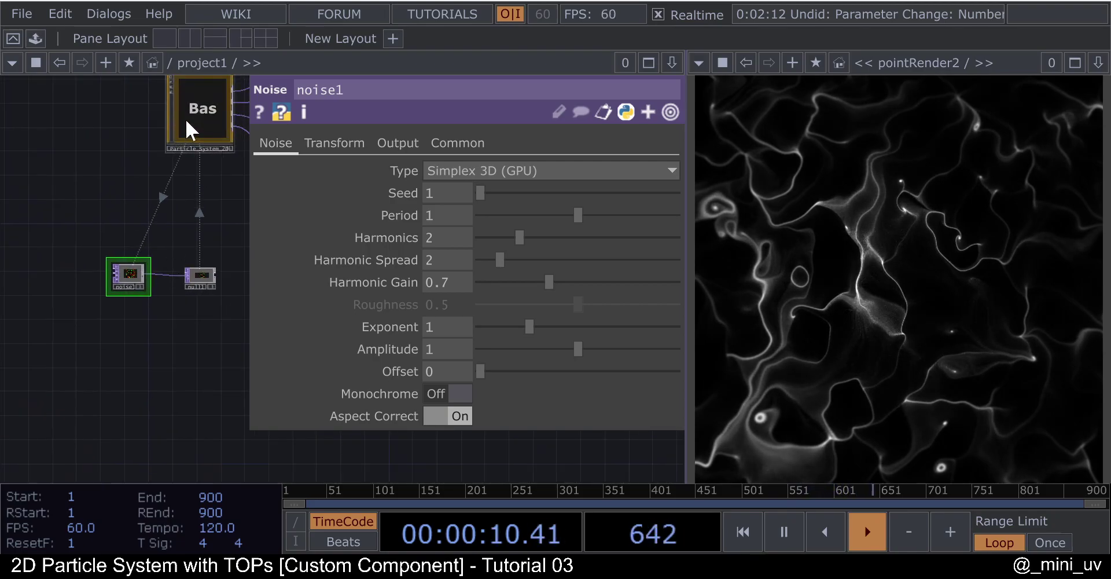
{"action": "left_click", "coordinate": [186, 118]}
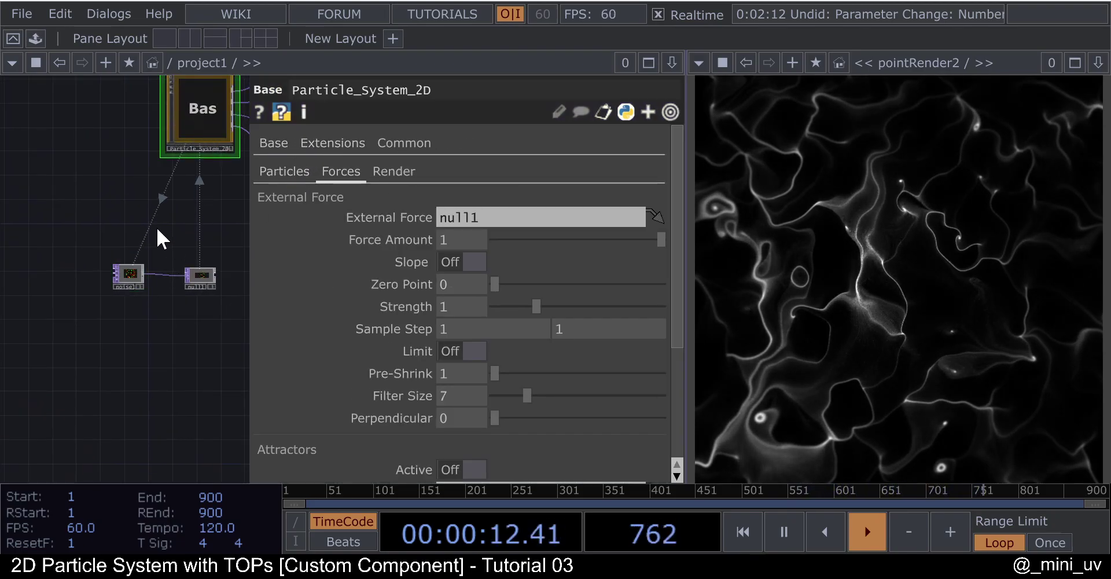
{"action": "scroll", "coordinate": [122, 227], "scroll_direction": "up", "scroll_amount": 2}
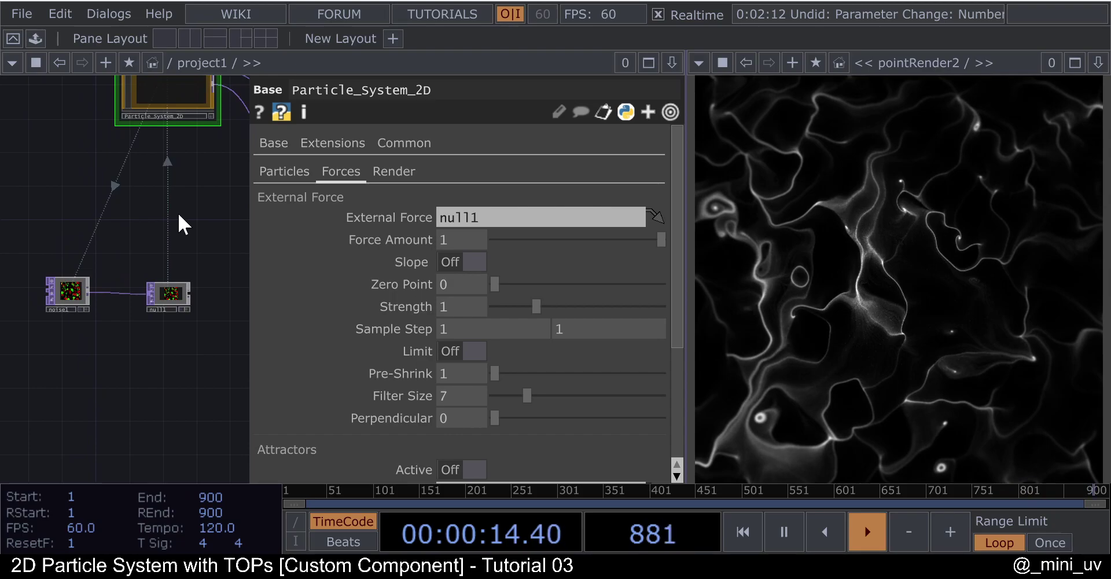
{"action": "left_click", "coordinate": [67, 289]}
{"action": "mouse_move", "coordinate": [531, 232]}
{"action": "left_mouse_down"}
{"action": "mouse_move", "coordinate": [566, 229]}
{"action": "mouse_move", "coordinate": [540, 223]}
{"action": "mouse_move", "coordinate": [576, 215]}
{"action": "mouse_move", "coordinate": [508, 213]}
{"action": "mouse_move", "coordinate": [501, 231]}
{"action": "mouse_move", "coordinate": [515, 241]}
{"action": "left_mouse_up"}
{"action": "scroll", "coordinate": [248, 287], "scroll_direction": "down", "scroll_amount": 1}
{"action": "scroll", "coordinate": [250, 287], "scroll_direction": "down", "scroll_amount": 1}
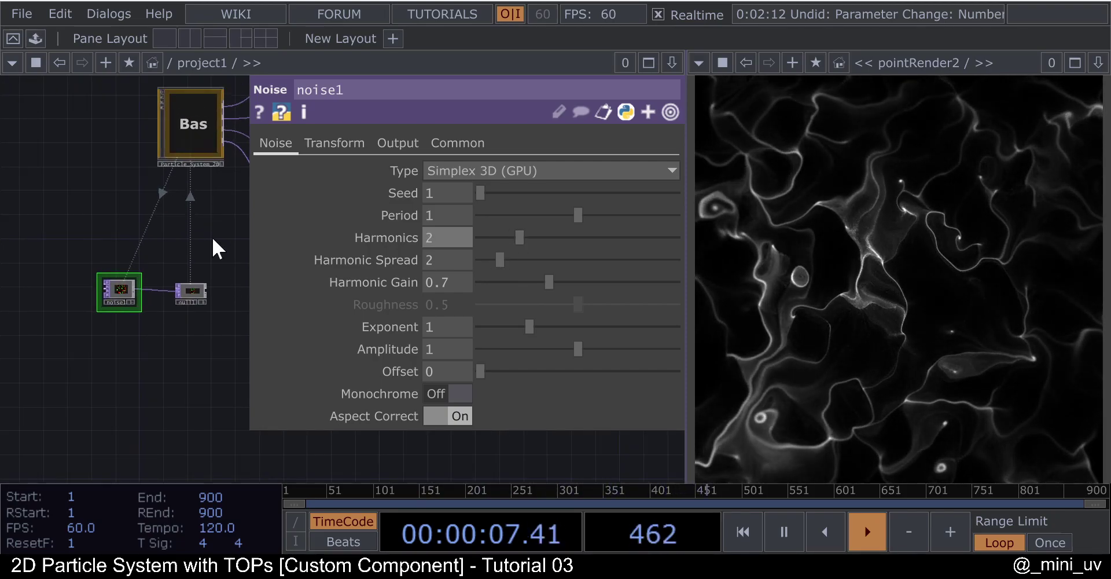
- Reduce the Force Amount of Particle_System_2D and set its Speed to 0.44
{"action": "left_click", "coordinate": [192, 143]}
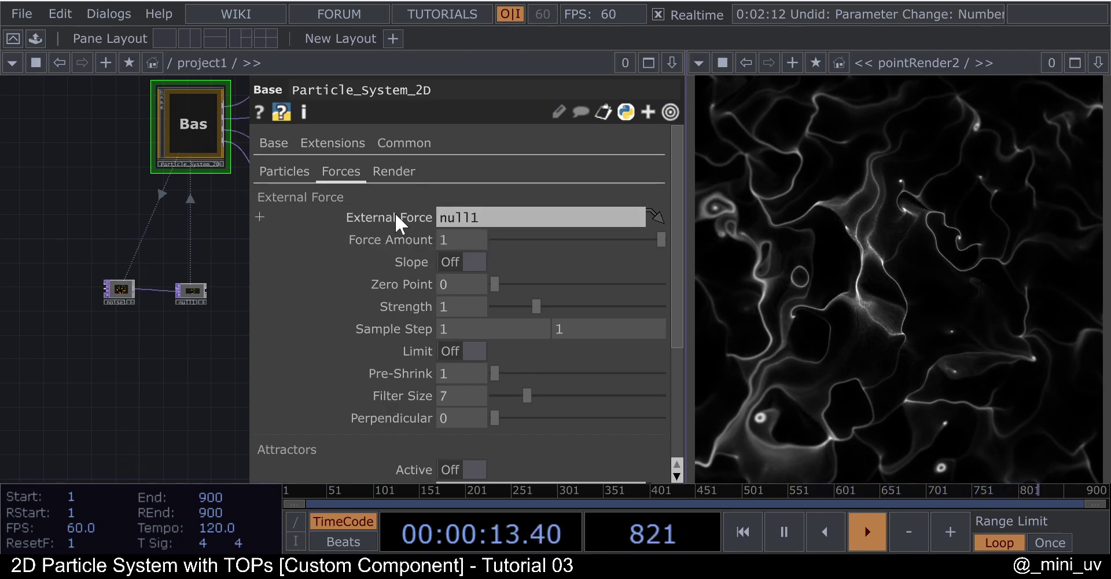
{"action": "left_click_drag", "start_coordinate": [607, 238], "coordinate": [556, 228]}
{"action": "left_click", "coordinate": [297, 171]}
{"action": "scroll", "coordinate": [508, 363], "scroll_direction": "down", "scroll_amount": 3}
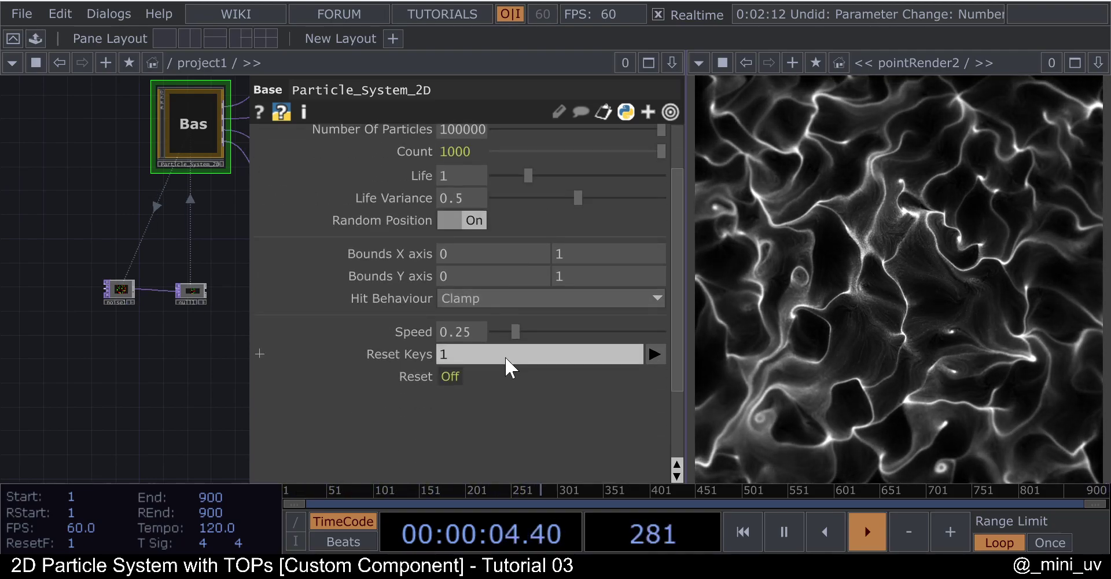
{"action": "mouse_move", "coordinate": [520, 330]}
{"action": "left_mouse_down"}
{"action": "mouse_move", "coordinate": [553, 323]}
{"action": "mouse_move", "coordinate": [500, 322]}
{"action": "mouse_move", "coordinate": [531, 323]}
{"action": "left_mouse_up"}
{"action": "scroll", "coordinate": [463, 314], "scroll_direction": "up", "scroll_amount": 3}
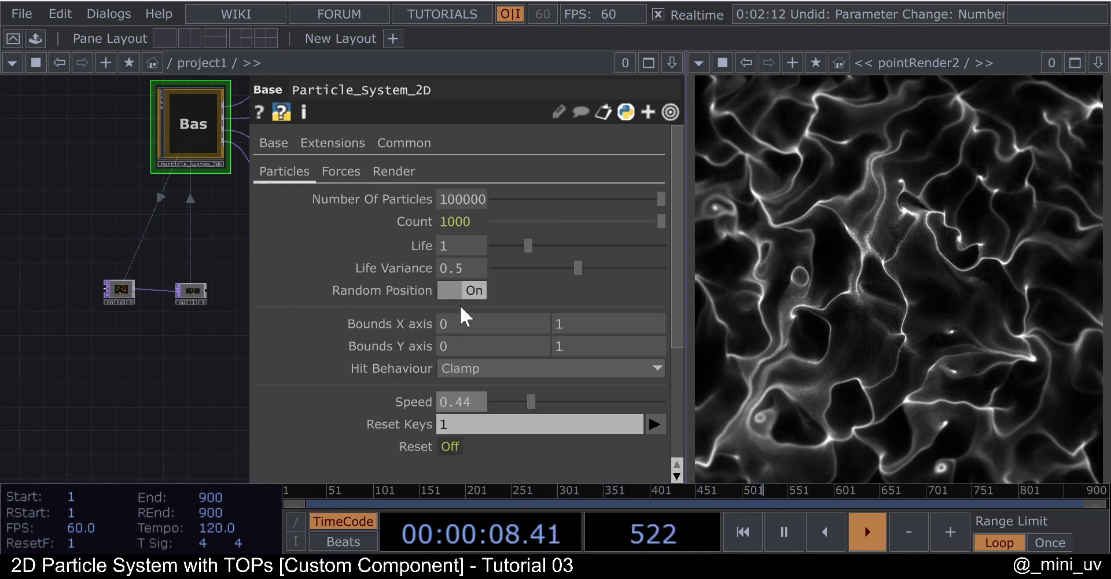
- Set the Force Amount of Particle_System_2D to 0.267 and review the remaining force parameters
{"action": "left_click", "coordinate": [347, 172]}
{"action": "mouse_move", "coordinate": [560, 238]}
{"action": "left_mouse_down"}
{"action": "mouse_move", "coordinate": [529, 237]}
{"action": "mouse_move", "coordinate": [540, 235]}
{"action": "left_mouse_up"}
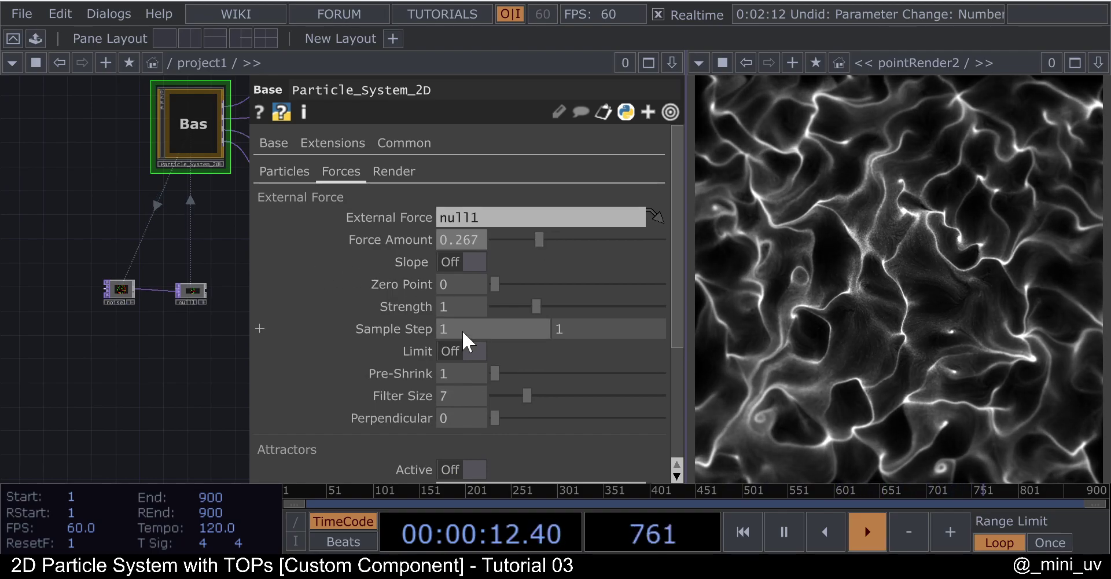
{"action": "scroll", "coordinate": [488, 341], "scroll_direction": "down", "scroll_amount": 3}
{"action": "scroll", "coordinate": [488, 342], "scroll_direction": "up", "scroll_amount": 3}
{"action": "scroll", "coordinate": [486, 339], "scroll_direction": "up", "scroll_amount": 1}
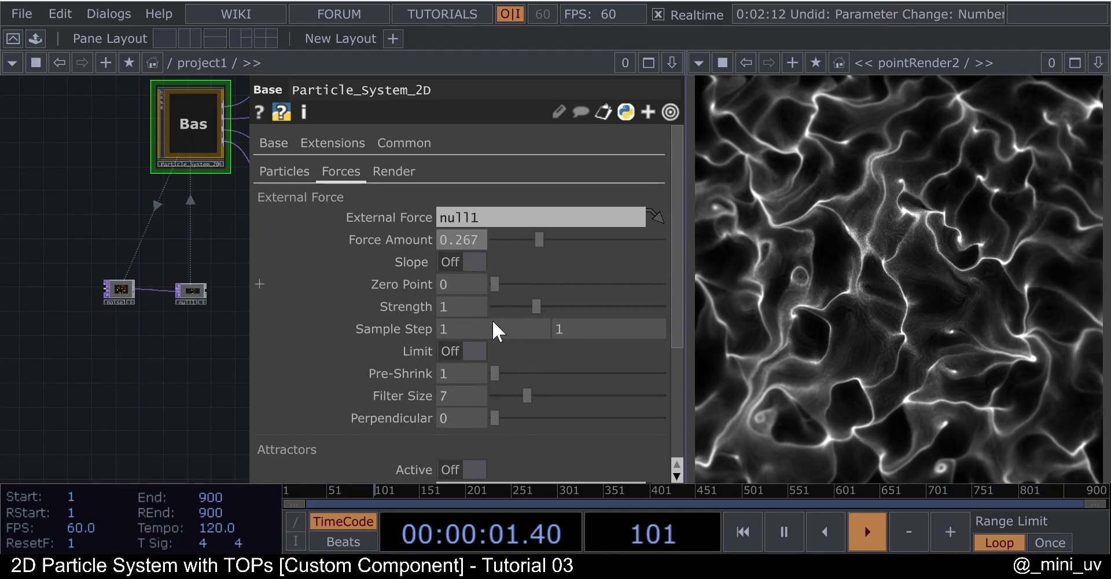
{"action": "scroll", "coordinate": [463, 295], "scroll_direction": "down", "scroll_amount": 3}
{"action": "scroll", "coordinate": [376, 293], "scroll_direction": "up", "scroll_amount": 5}
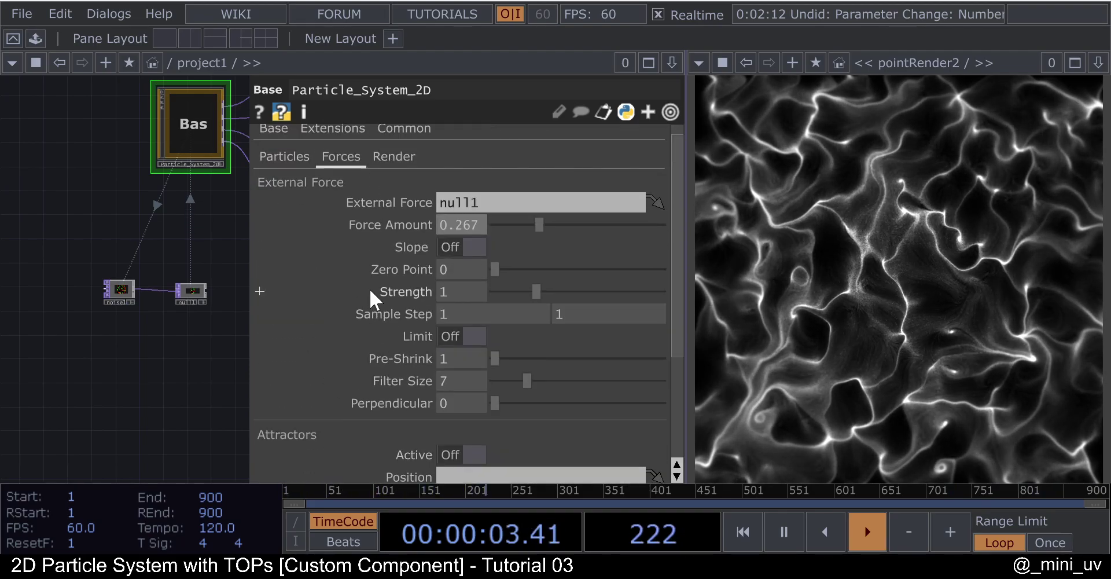
- Try a Plane Size of 1.778 by 1 on Particle_System_2D and restore it to 1 by 1
{"action": "left_click", "coordinate": [388, 170]}
{"action": "left_click_drag", "start_coordinate": [174, 240], "coordinate": [133, 271]}
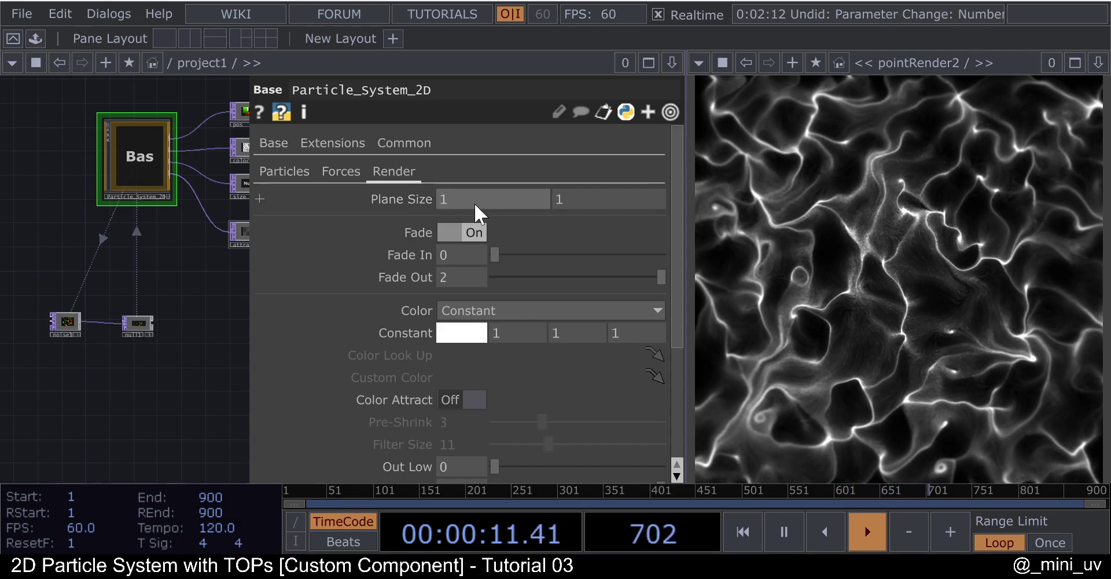
{"action": "left_click", "coordinate": [453, 199]}
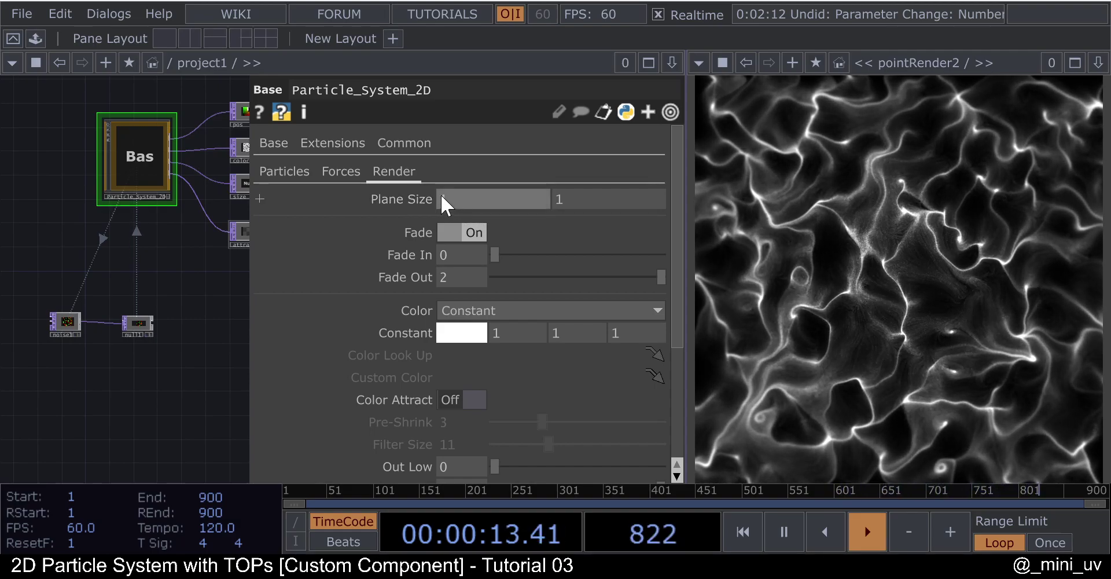
{"action": "type", "text": "."}
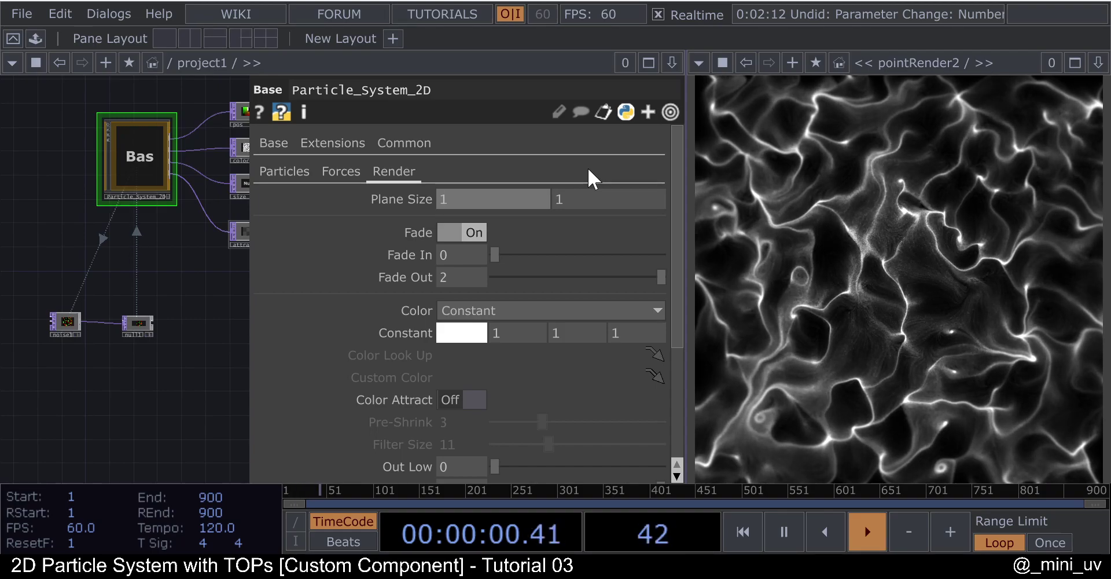
{"action": "type", "text": "778"}
{"action": "key", "text": "Return"}
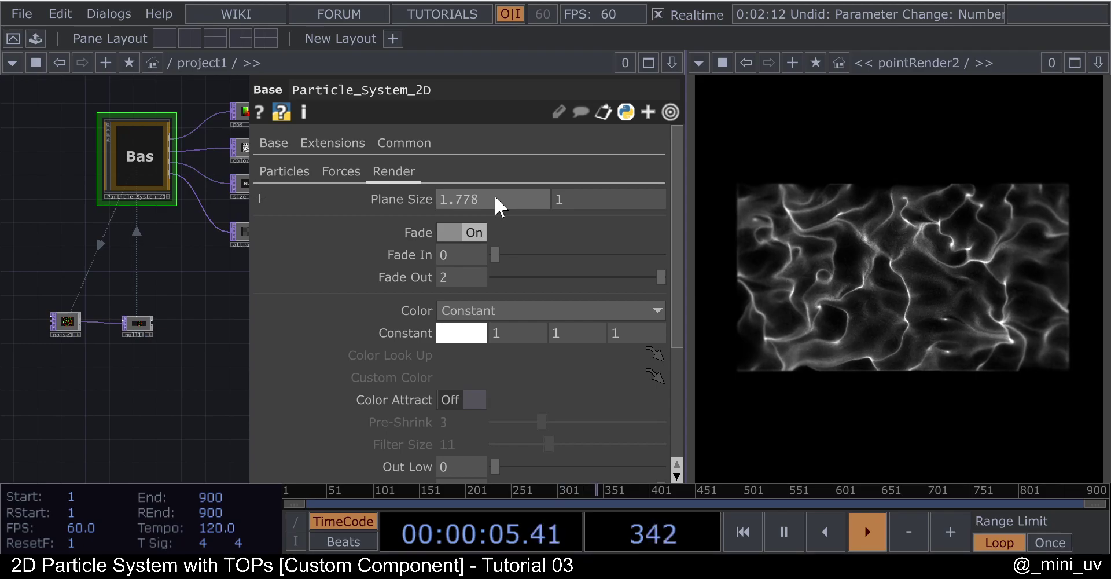
{"action": "left_click_drag", "start_coordinate": [488, 192], "coordinate": [332, 186]}
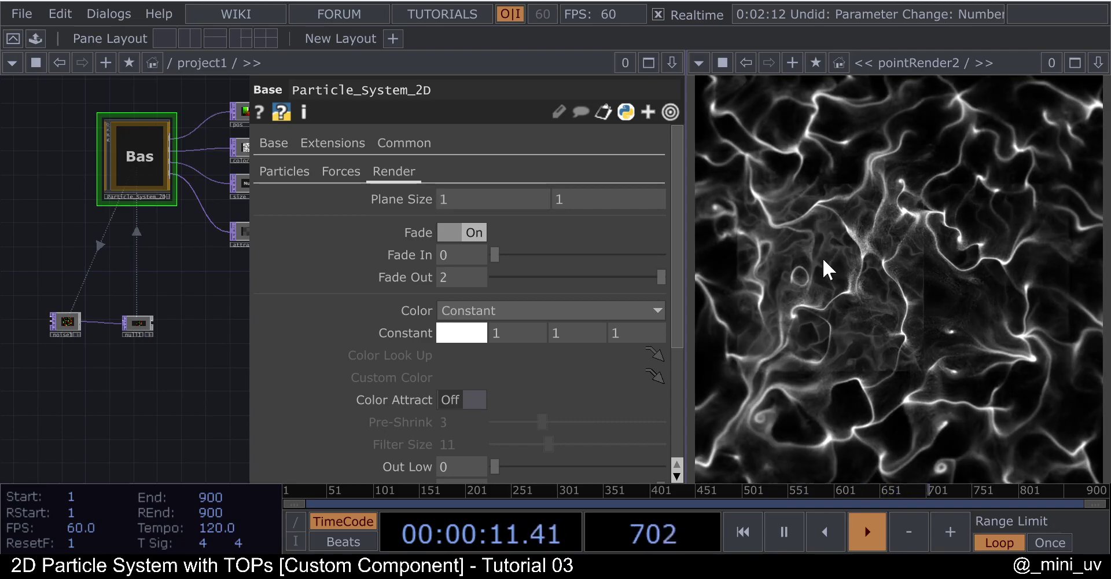
- Toggle the Fade option of Particle_System_2D to compare the particle render, leaving it off
{"action": "left_click", "coordinate": [460, 231]}
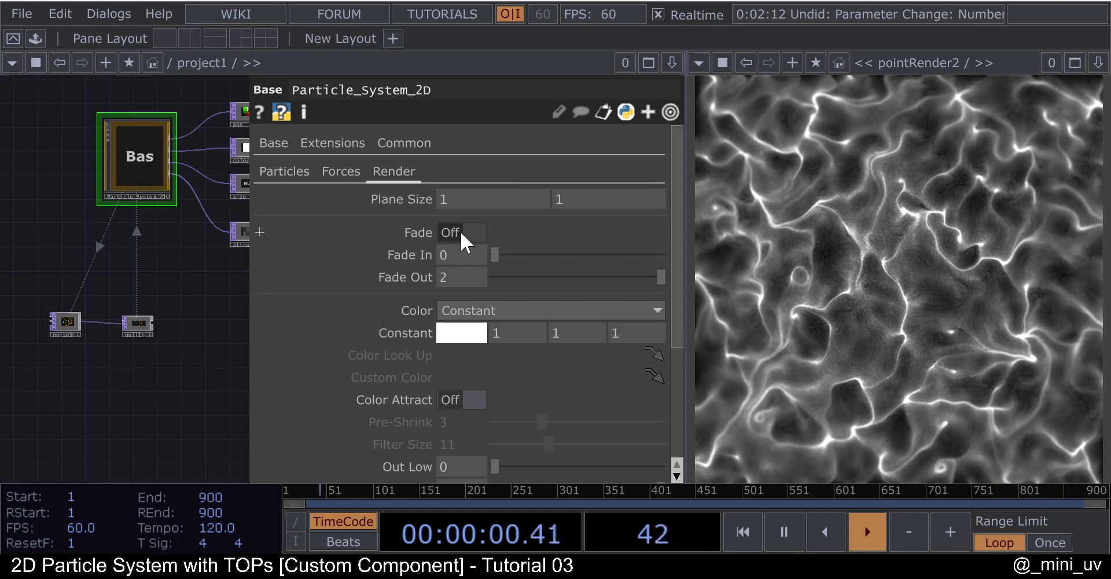
{"action": "left_click", "coordinate": [463, 230]}
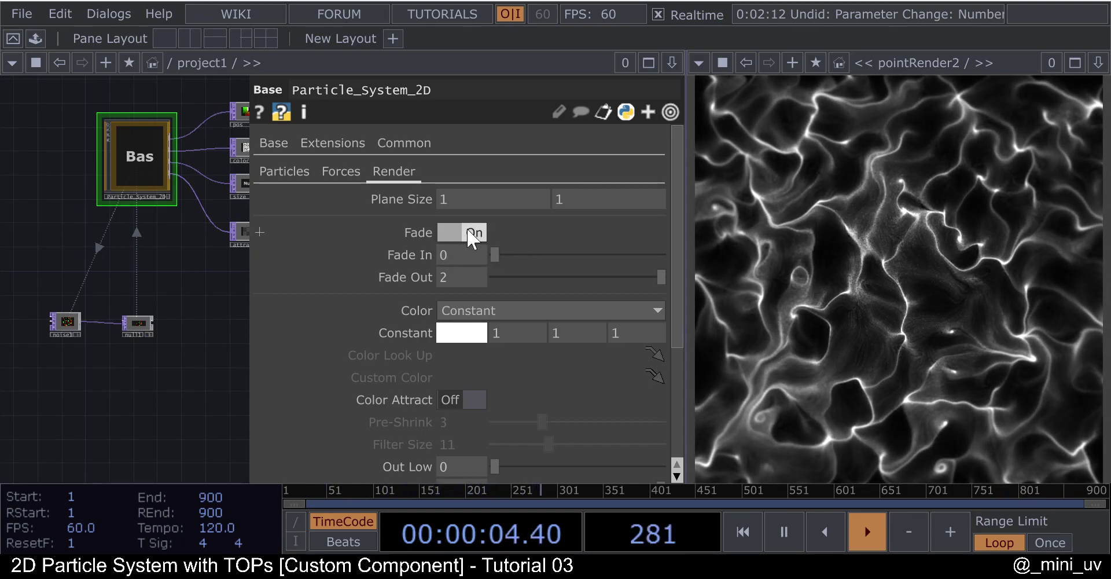
{"action": "left_click", "coordinate": [467, 228]}
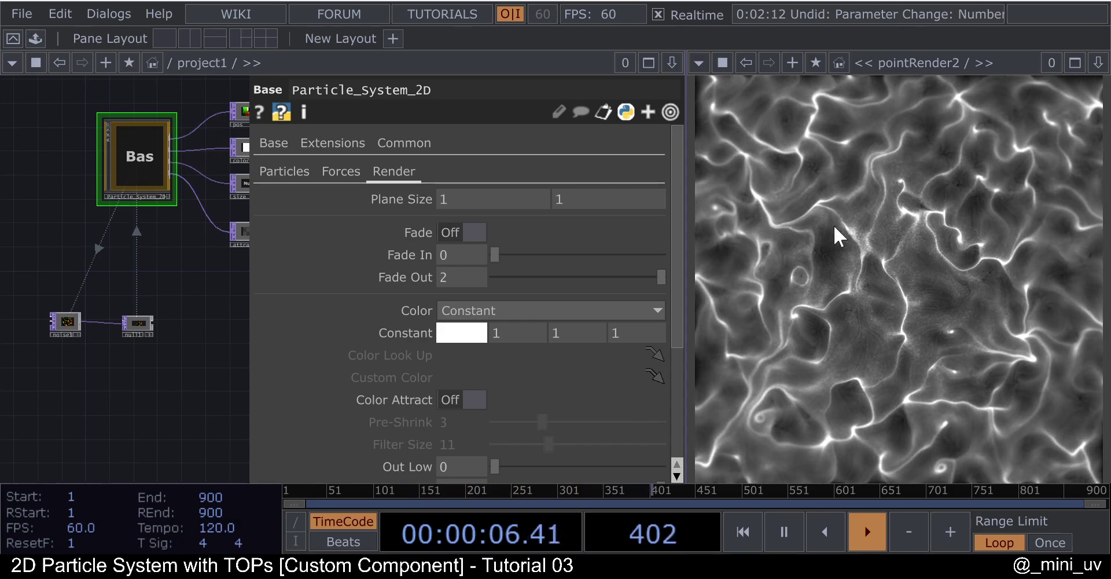
- Inside pointRender2, set the Dry / Wet Mix of the feedback component to 0.024
{"action": "key", "text": "h"}
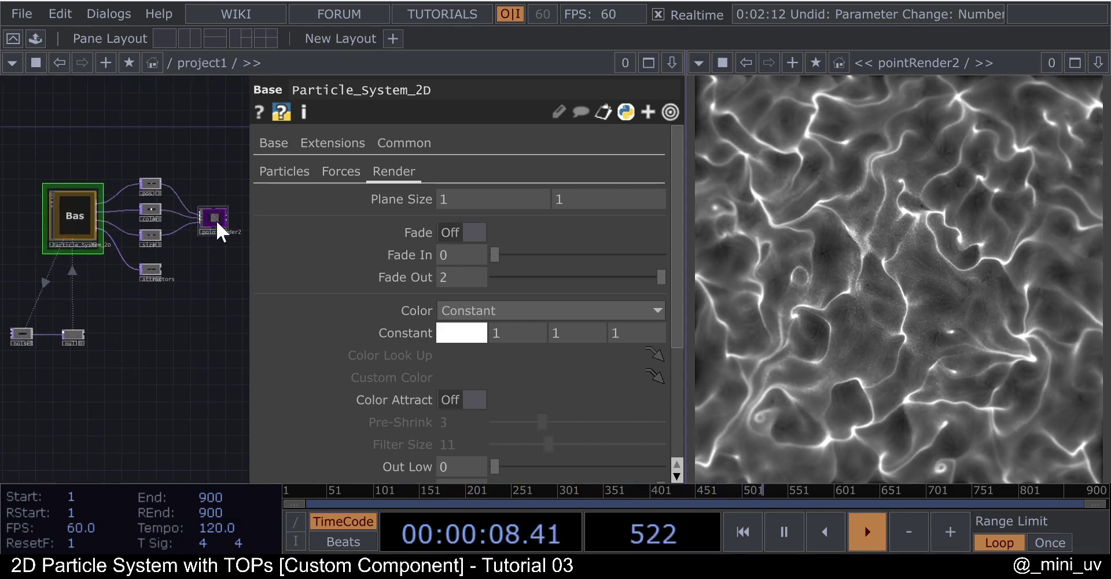
{"action": "key", "text": "i"}
{"action": "scroll", "coordinate": [136, 278], "scroll_direction": "up", "scroll_amount": 6}
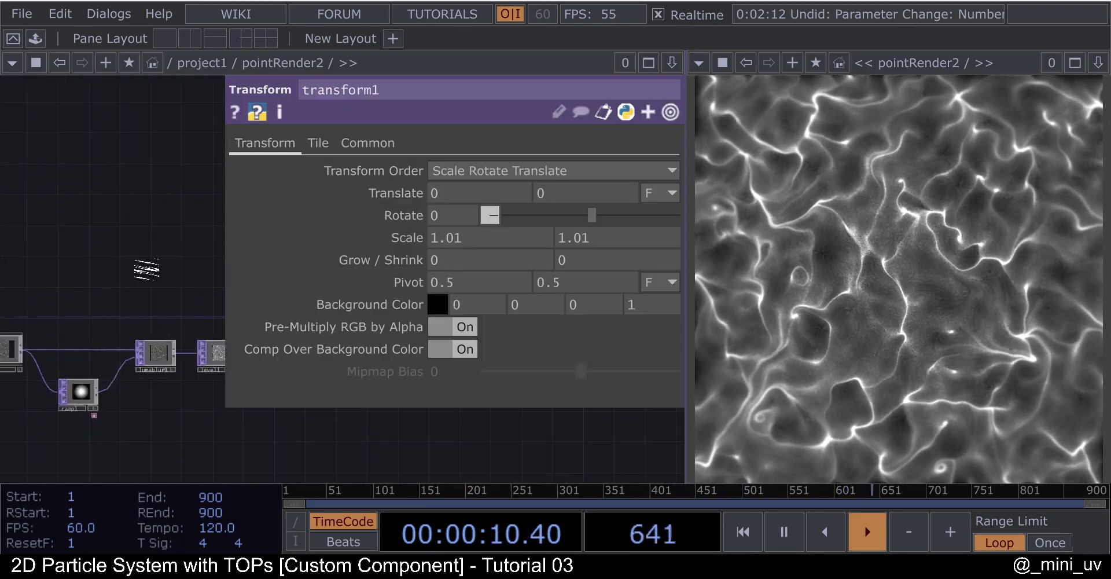
{"action": "left_click", "coordinate": [116, 336]}
{"action": "left_click_drag", "start_coordinate": [546, 242], "coordinate": [500, 241]}
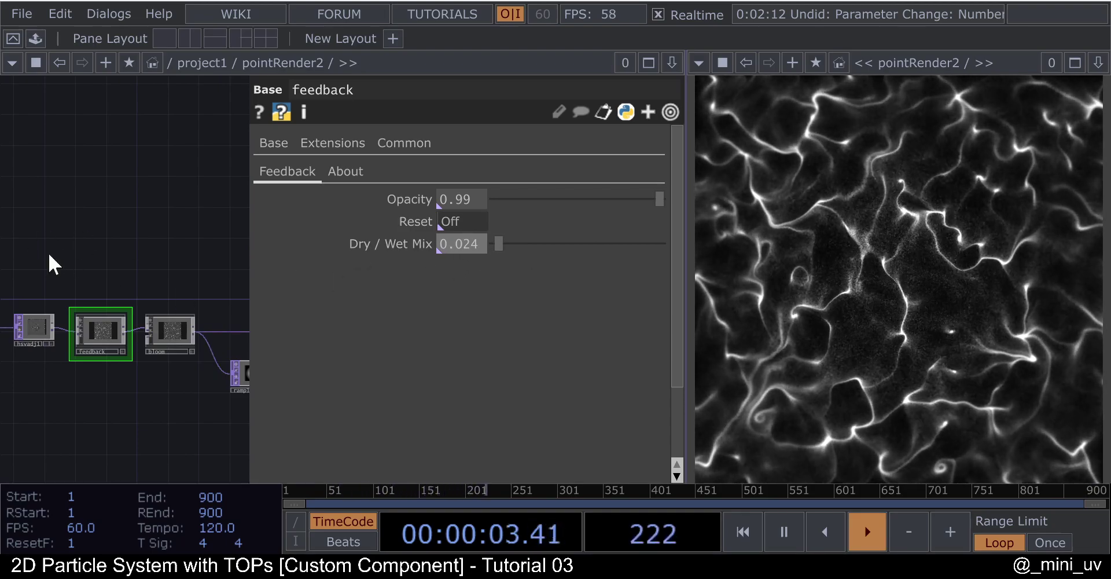
- Turn Fade on for Particle_System_2D, with Fade In at 0.365 and Fade Out at 1.7
{"action": "scroll", "coordinate": [93, 293], "scroll_direction": "down", "scroll_amount": 5}
{"action": "scroll", "coordinate": [93, 293], "scroll_direction": "down", "scroll_amount": 5}
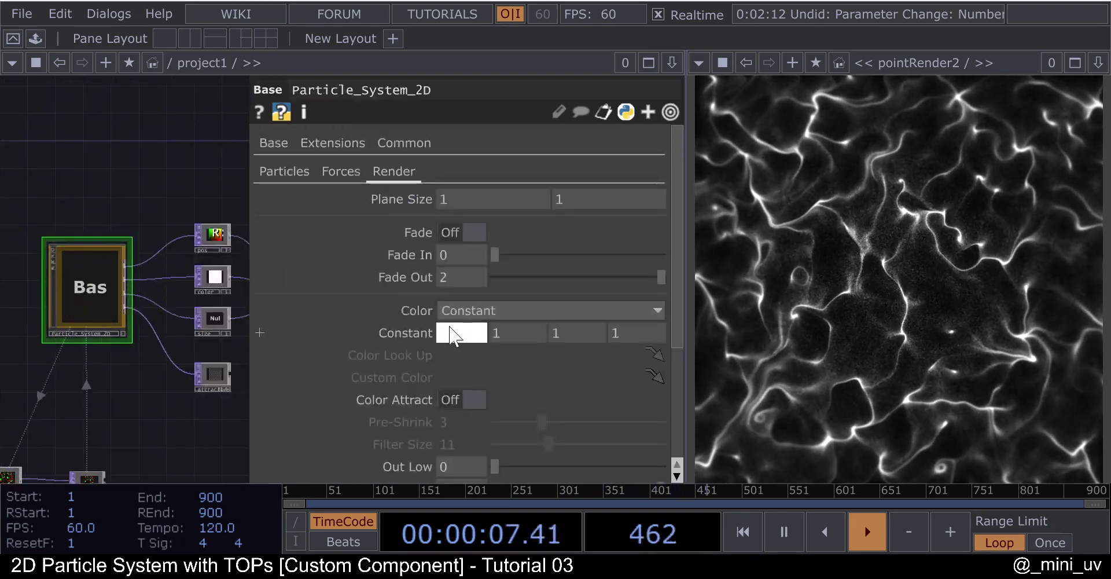
{"action": "left_click", "coordinate": [476, 228]}
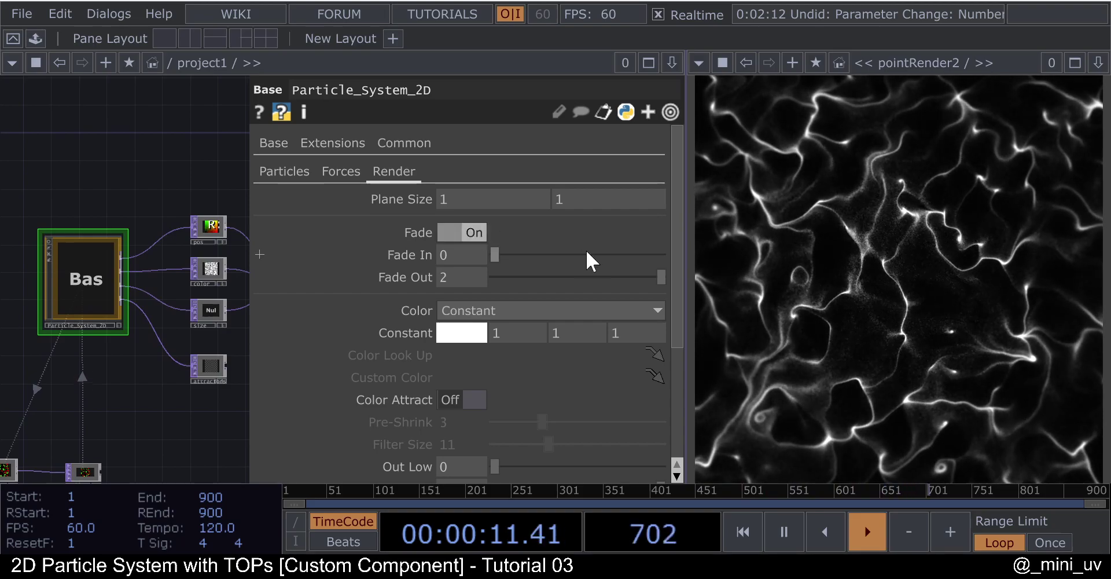
{"action": "left_click_drag", "start_coordinate": [516, 255], "coordinate": [453, 255]}
{"action": "left_click_drag", "start_coordinate": [657, 274], "coordinate": [673, 275]}
{"action": "middle_click_drag", "start_coordinate": [461, 274], "coordinate": [541, 273]}
{"action": "left_click_drag", "start_coordinate": [498, 256], "coordinate": [669, 241]}
- Set the particle Life of Particle_System_2D to 1
{"action": "left_click", "coordinate": [299, 171]}
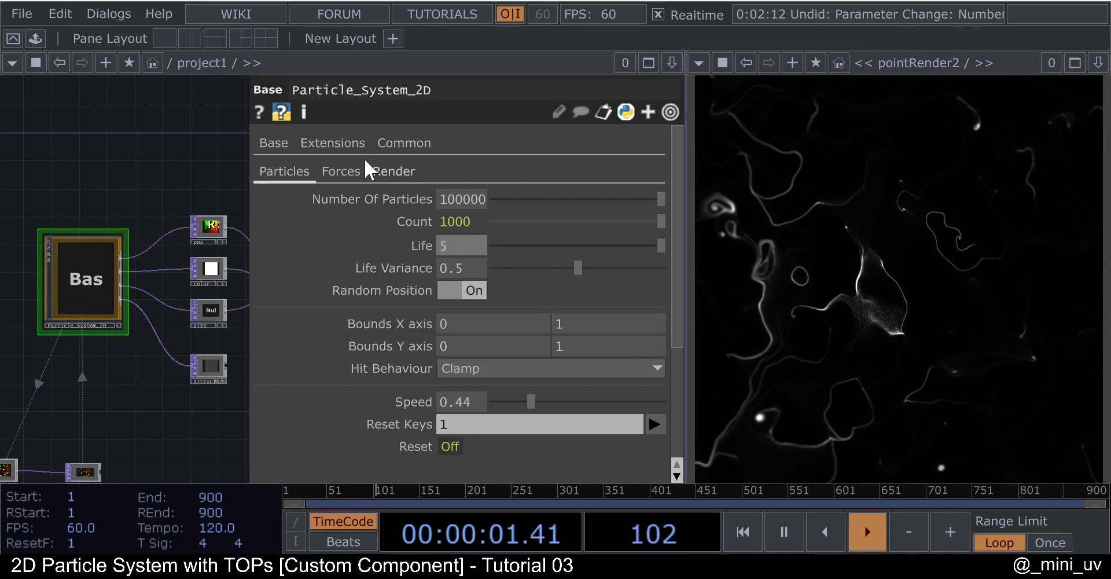
{"action": "left_click", "coordinate": [461, 245]}
{"action": "type", "text": "1"}
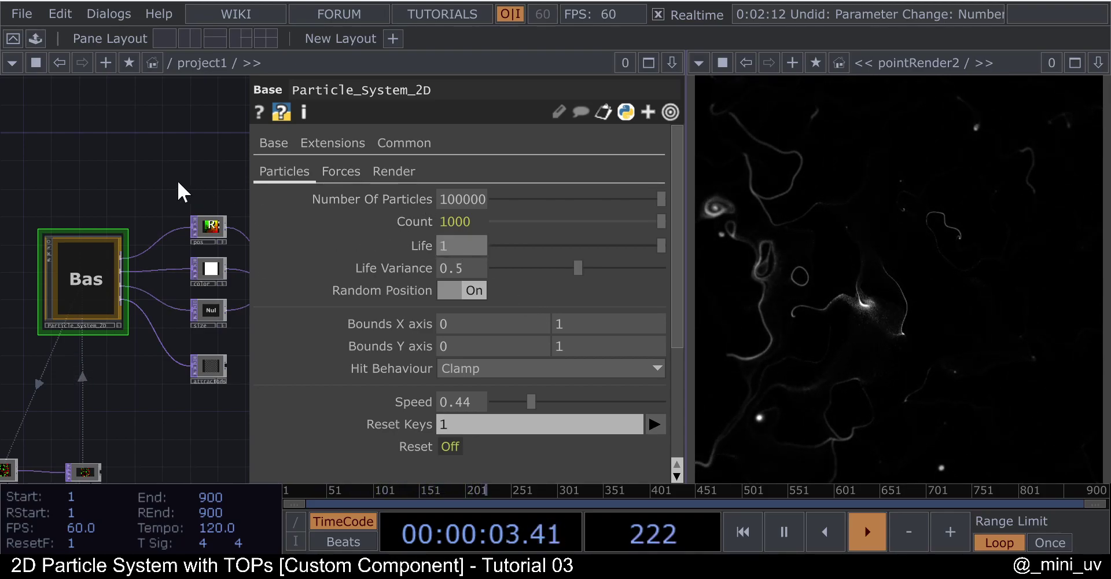
{"action": "key", "text": "Return"}
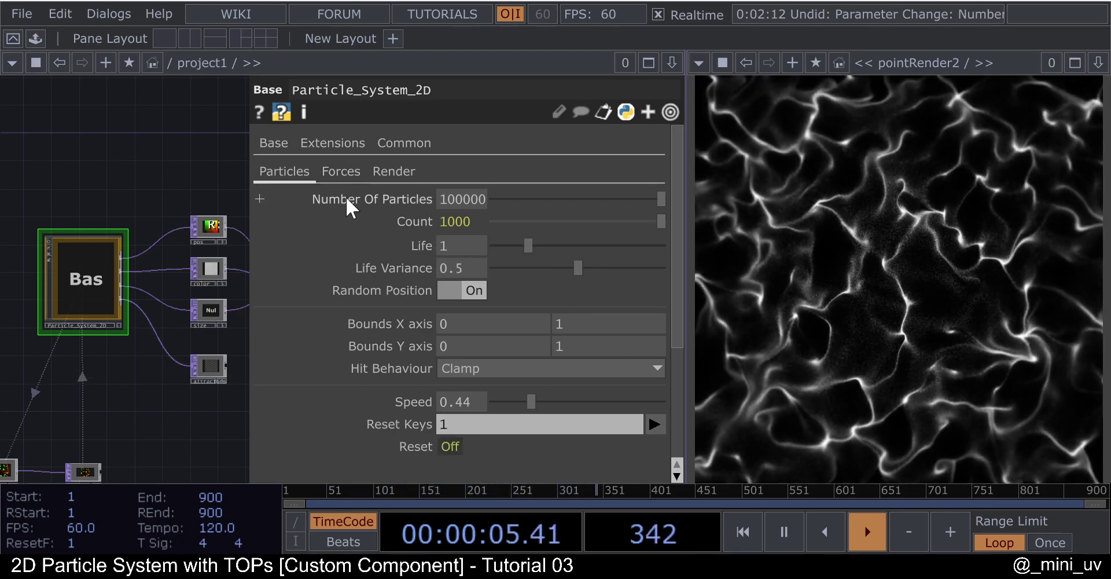
- Adjust the particle fading to a Fade In of 0.219 and a Fade Out of 1
{"action": "left_click", "coordinate": [353, 171]}
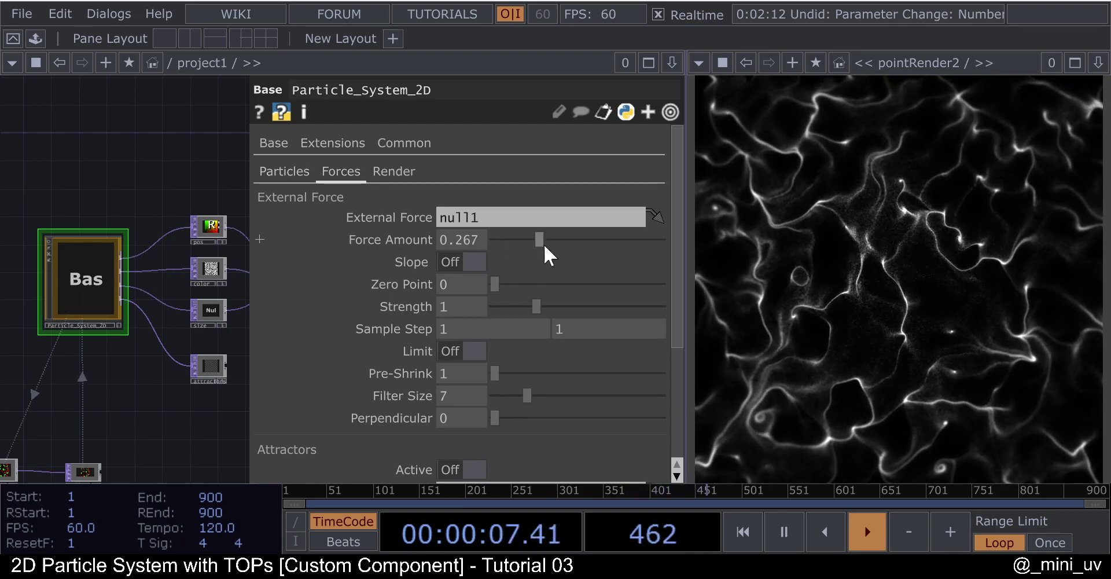
{"action": "left_click", "coordinate": [397, 173]}
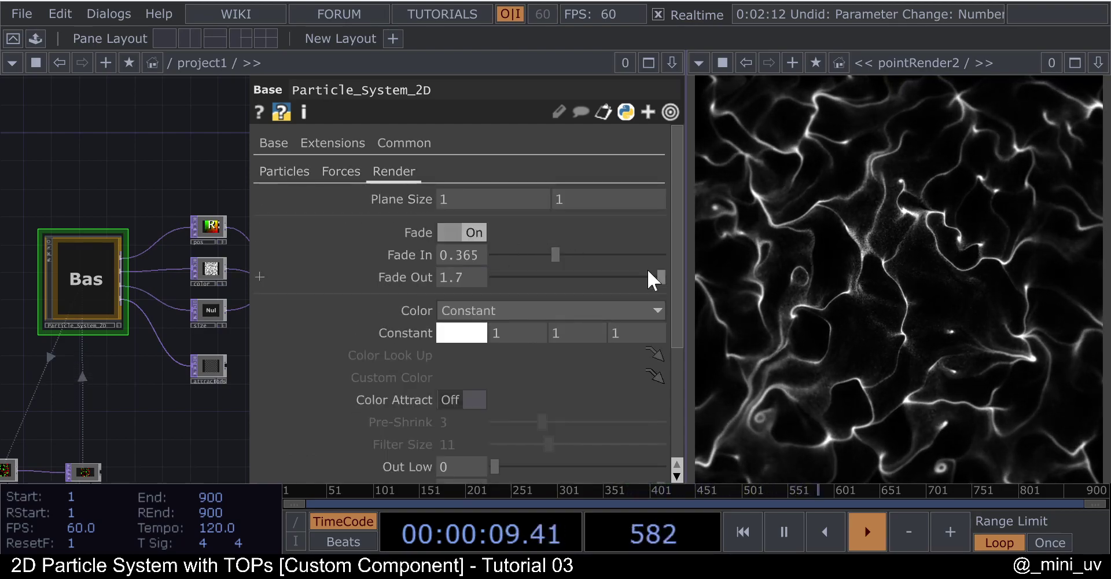
{"action": "mouse_move", "coordinate": [561, 245]}
{"action": "left_mouse_down"}
{"action": "mouse_move", "coordinate": [588, 245]}
{"action": "mouse_move", "coordinate": [574, 255]}
{"action": "left_mouse_up"}
{"action": "left_click_drag", "start_coordinate": [631, 273], "coordinate": [622, 269]}
{"action": "mouse_move", "coordinate": [540, 253]}
{"action": "left_mouse_down"}
{"action": "mouse_move", "coordinate": [616, 252]}
{"action": "mouse_move", "coordinate": [659, 278]}
{"action": "mouse_move", "coordinate": [624, 255]}
{"action": "mouse_move", "coordinate": [532, 242]}
{"action": "left_mouse_up"}
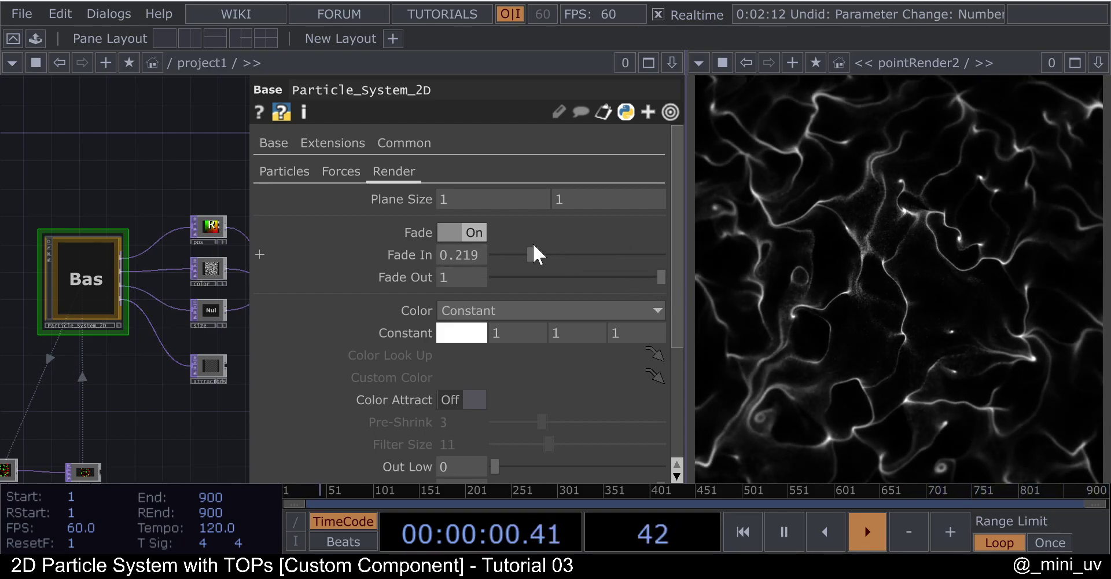
- Brighten the particle render in pointRender2 and review its point size, vertex color and camera settings
{"action": "left_click_drag", "start_coordinate": [130, 156], "coordinate": [18, 143]}
{"action": "scroll", "coordinate": [18, 144], "scroll_direction": "down", "scroll_amount": 3}
{"action": "scroll", "coordinate": [165, 241], "scroll_direction": "up", "scroll_amount": 3}
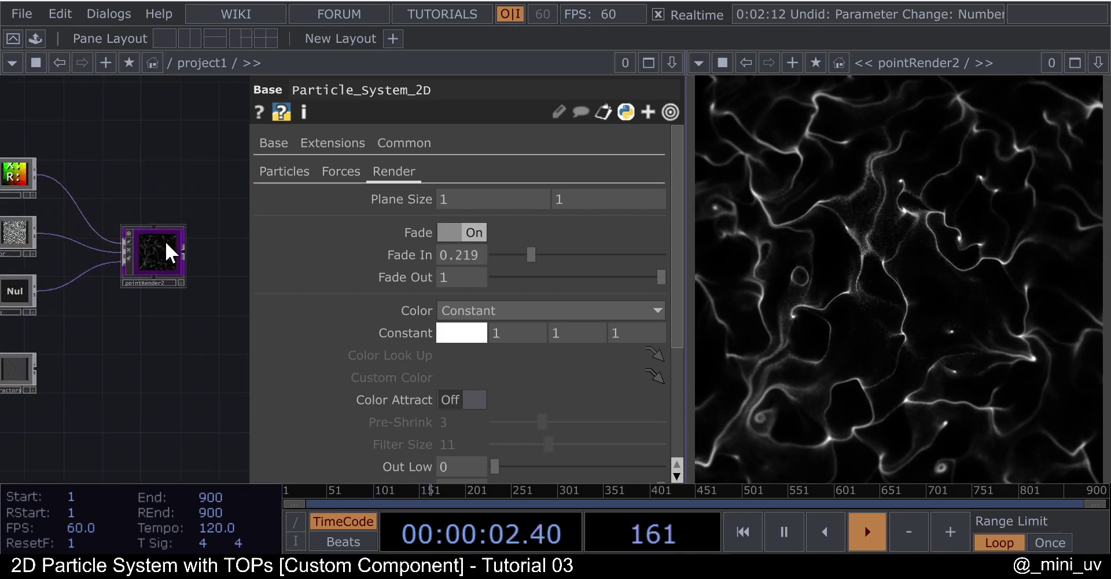
{"action": "left_click_drag", "start_coordinate": [522, 238], "coordinate": [596, 243]}
{"action": "scroll", "coordinate": [118, 296], "scroll_direction": "down", "scroll_amount": 10}
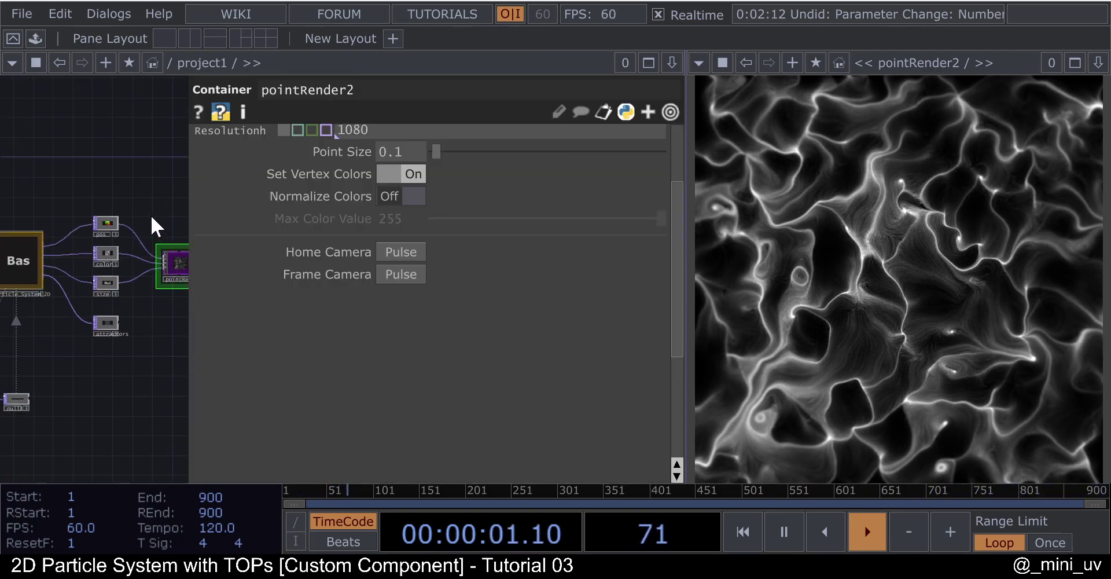
- Set the Fade In of Particle_System_2D to 0 and its Fade Out to 1.3
{"action": "left_click", "coordinate": [39, 237]}
{"action": "left_click_drag", "start_coordinate": [527, 255], "coordinate": [502, 256]}
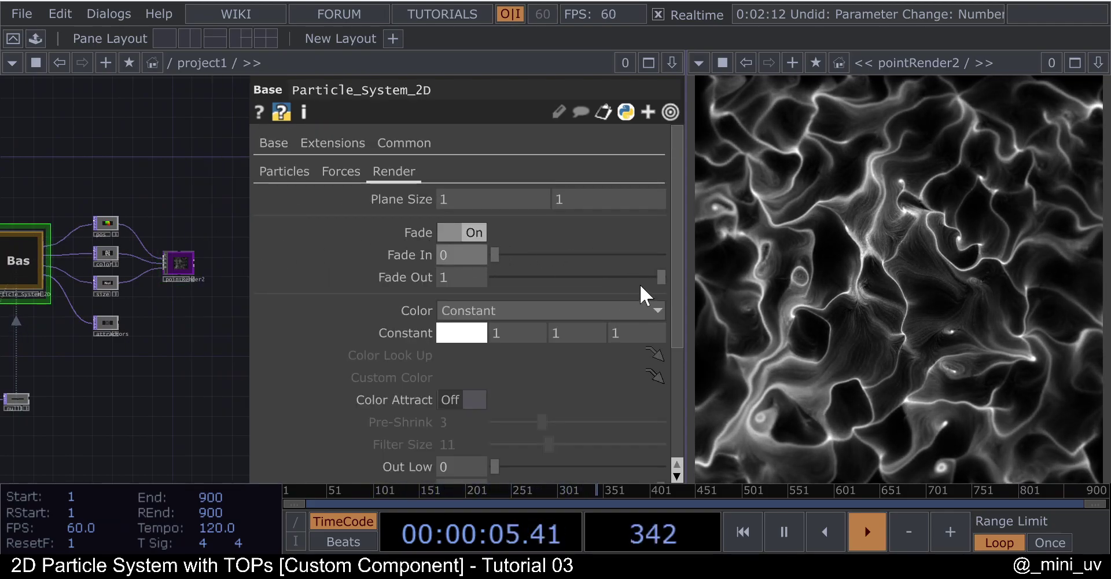
{"action": "middle_click_drag", "start_coordinate": [470, 279], "coordinate": [572, 282]}
{"action": "left_click_drag", "start_coordinate": [191, 175], "coordinate": [243, 154]}
{"action": "scroll", "coordinate": [240, 155], "scroll_direction": "down", "scroll_amount": 3}
{"action": "scroll", "coordinate": [128, 214], "scroll_direction": "up", "scroll_amount": 2}
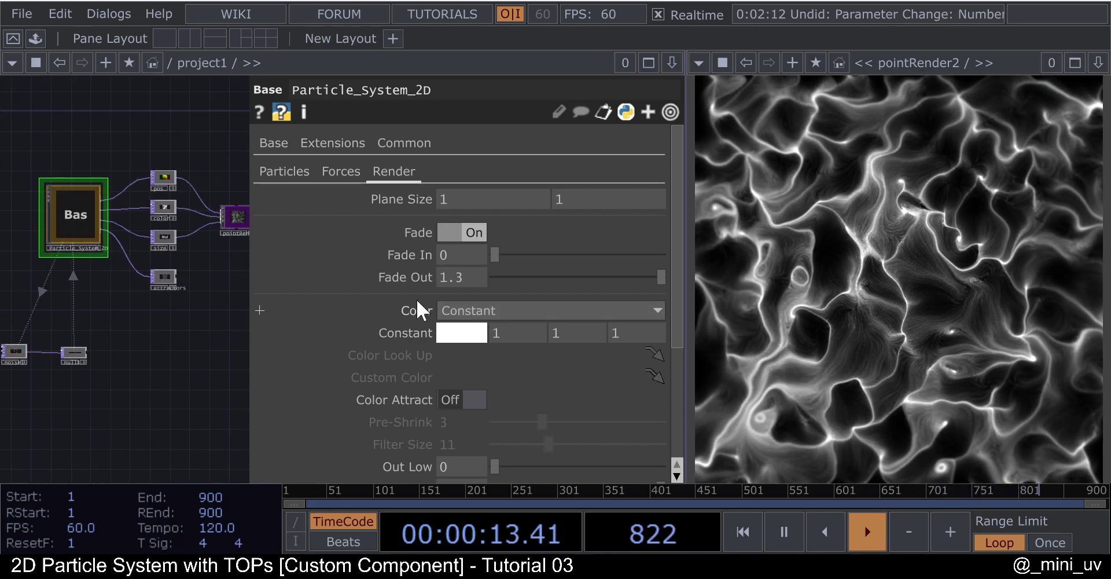
- Keep the particle Color mode on Constant and set the constant color to 0, 0.5, 0.6
{"action": "left_click", "coordinate": [483, 308]}
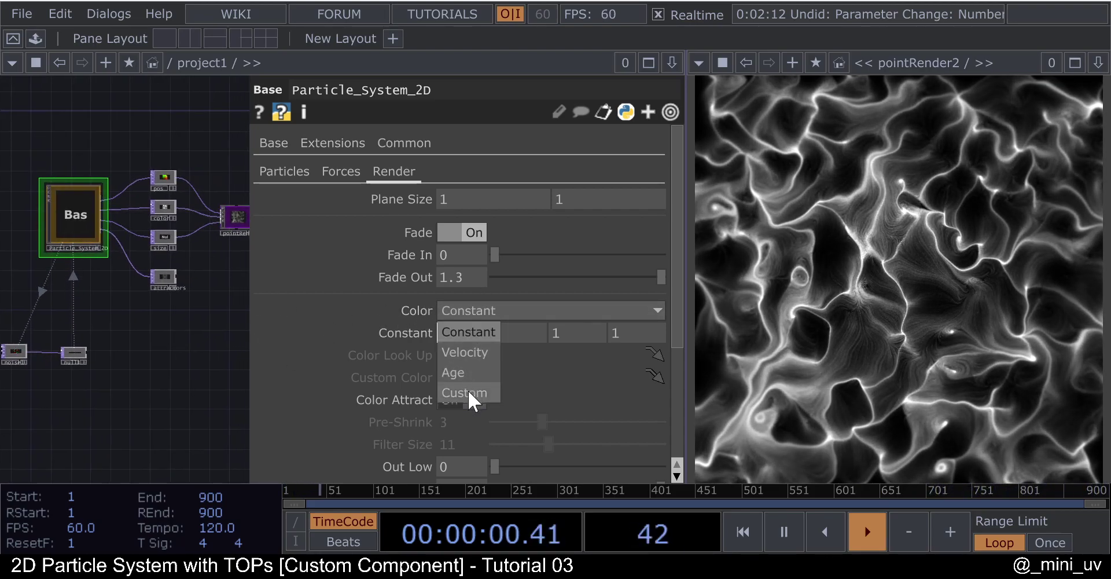
{"action": "left_click", "coordinate": [302, 302]}
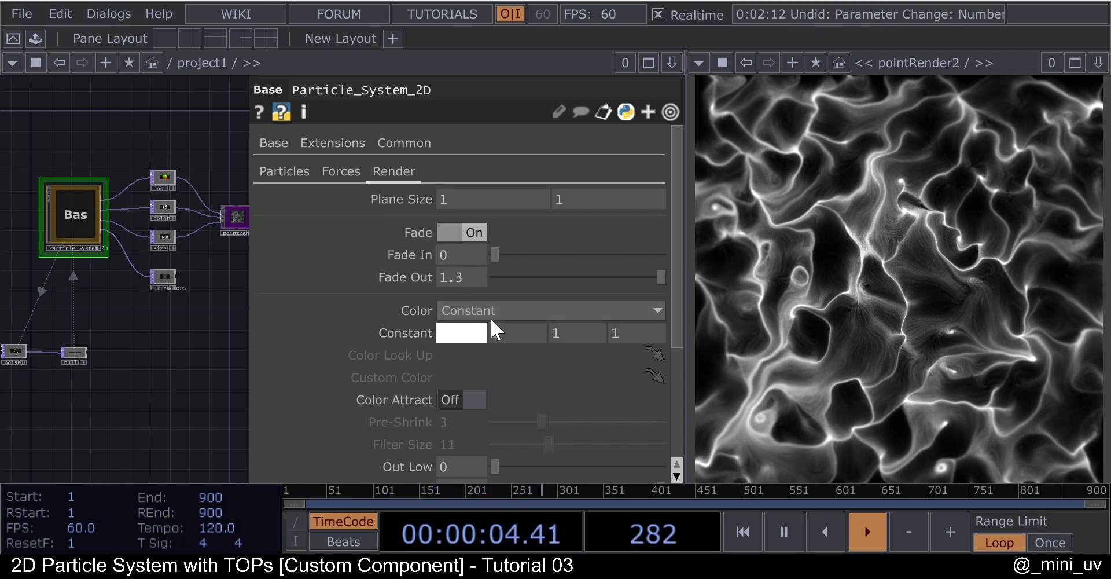
{"action": "left_click", "coordinate": [508, 333]}
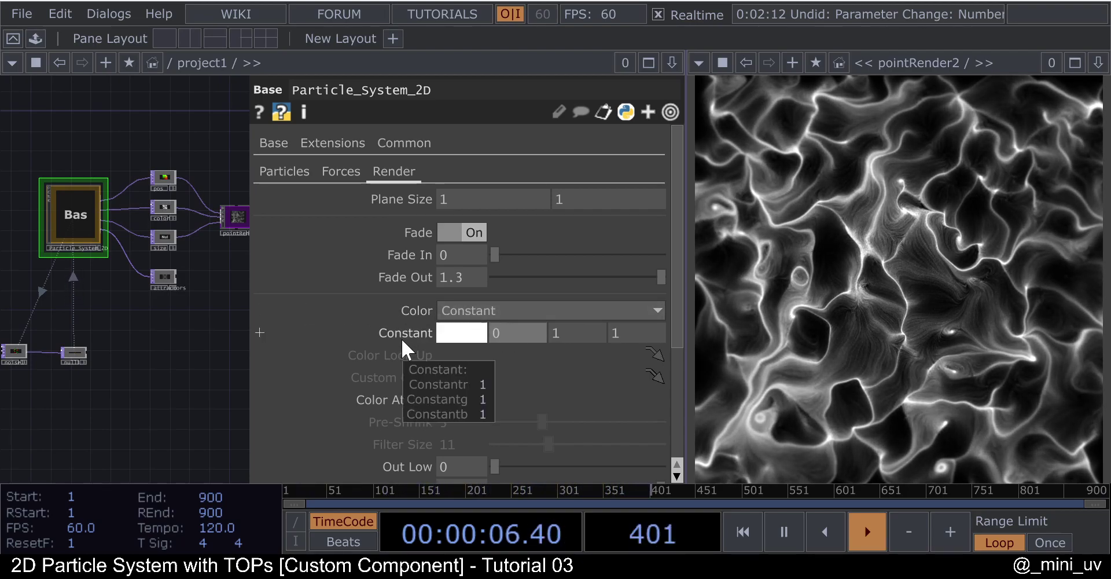
{"action": "type", "text": "0"}
{"action": "key", "text": "Return"}
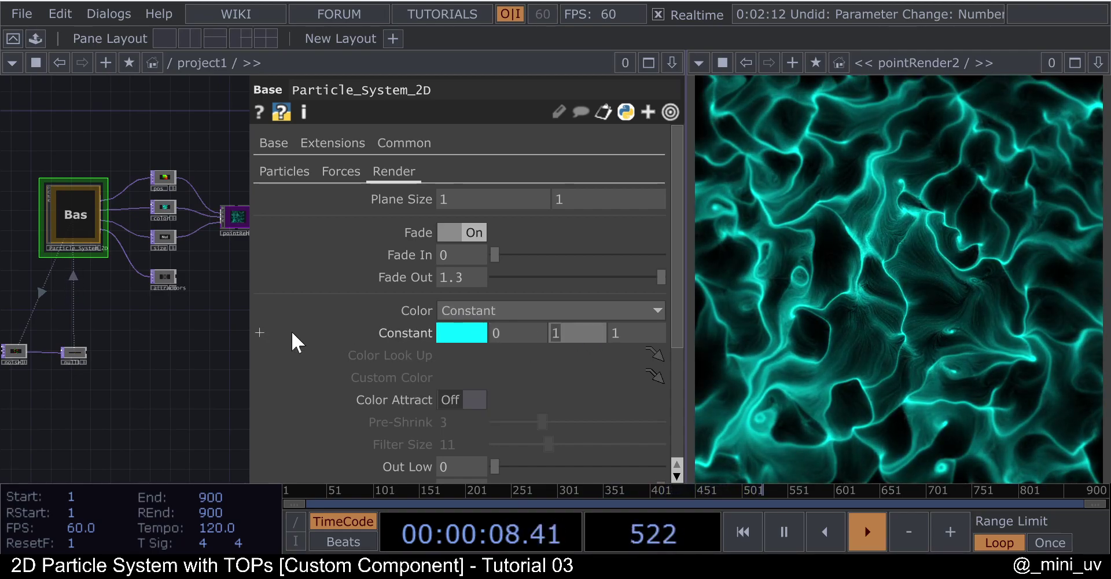
{"action": "type", "text": "0.5"}
{"action": "key", "text": "Return"}
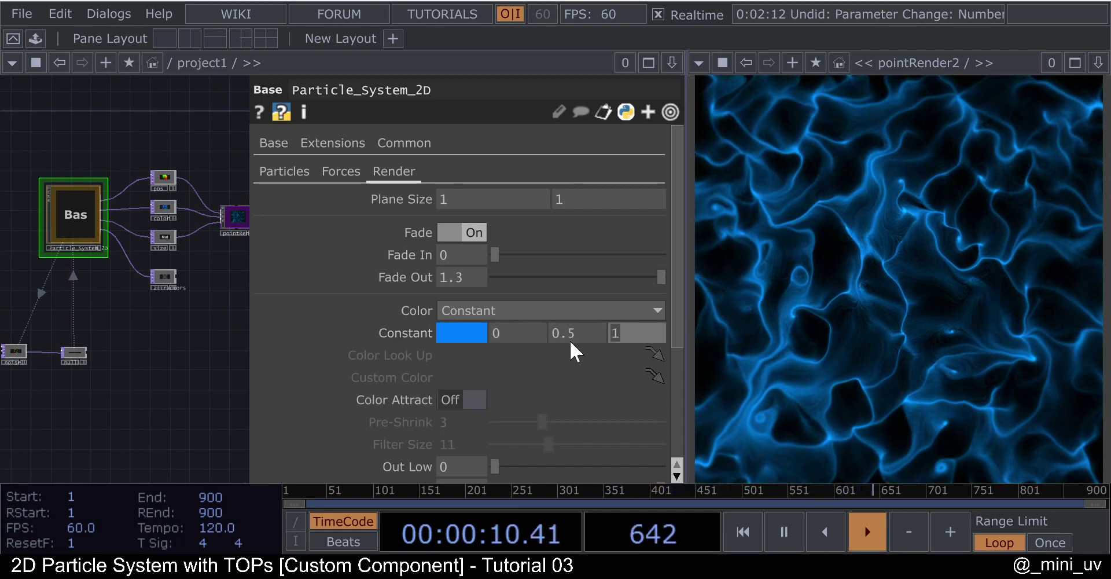
{"action": "left_click", "coordinate": [602, 333]}
{"action": "type", "text": "0.6"}
{"action": "key", "text": "Return"}
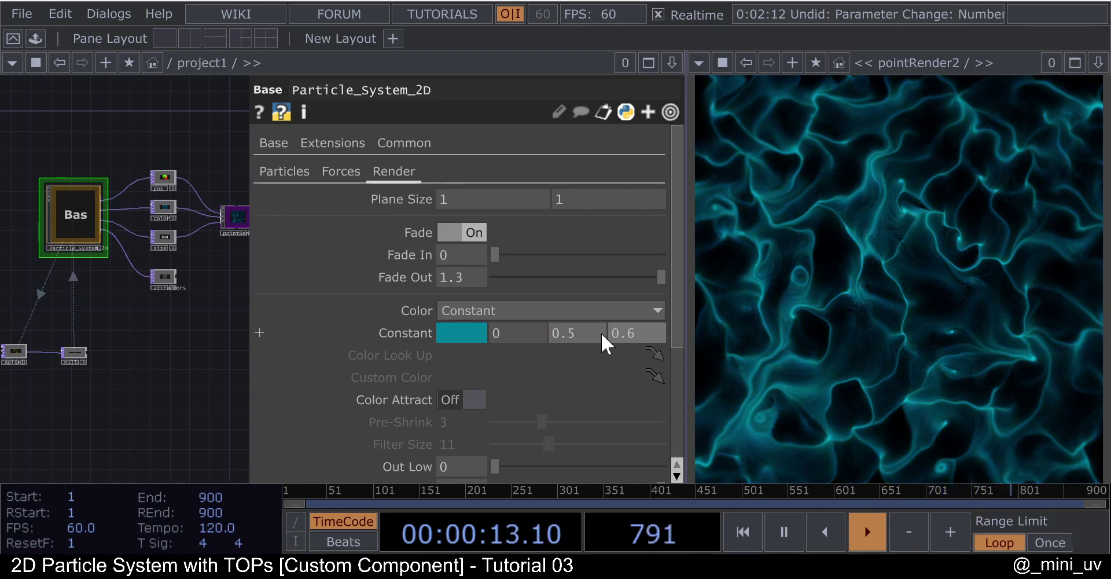
- Switch the particle Color mode of Particle_System_2D to Velocity
{"action": "left_click", "coordinate": [508, 310]}
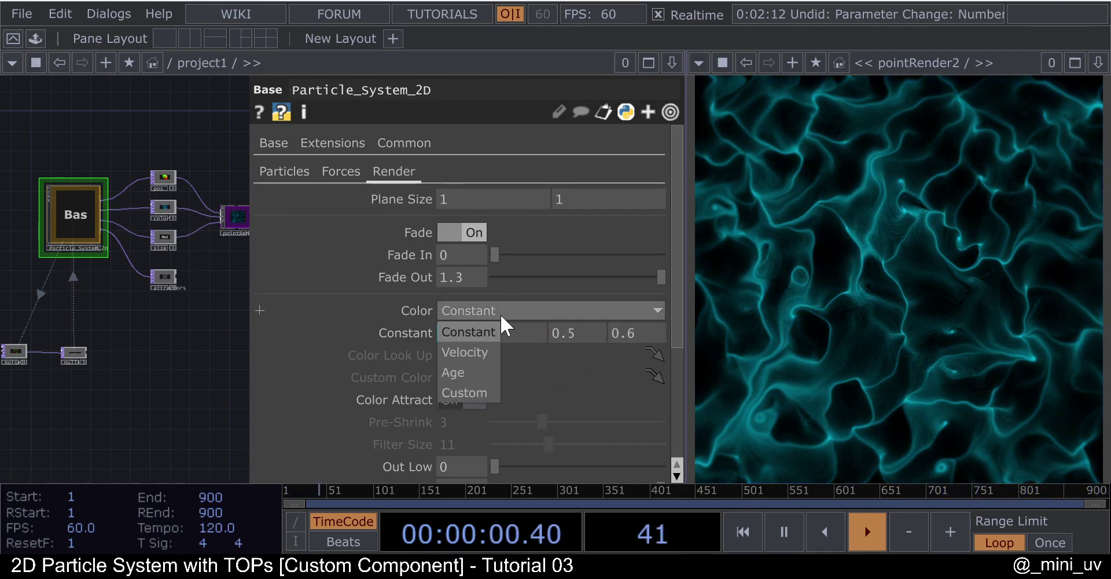
{"action": "left_click", "coordinate": [472, 353]}
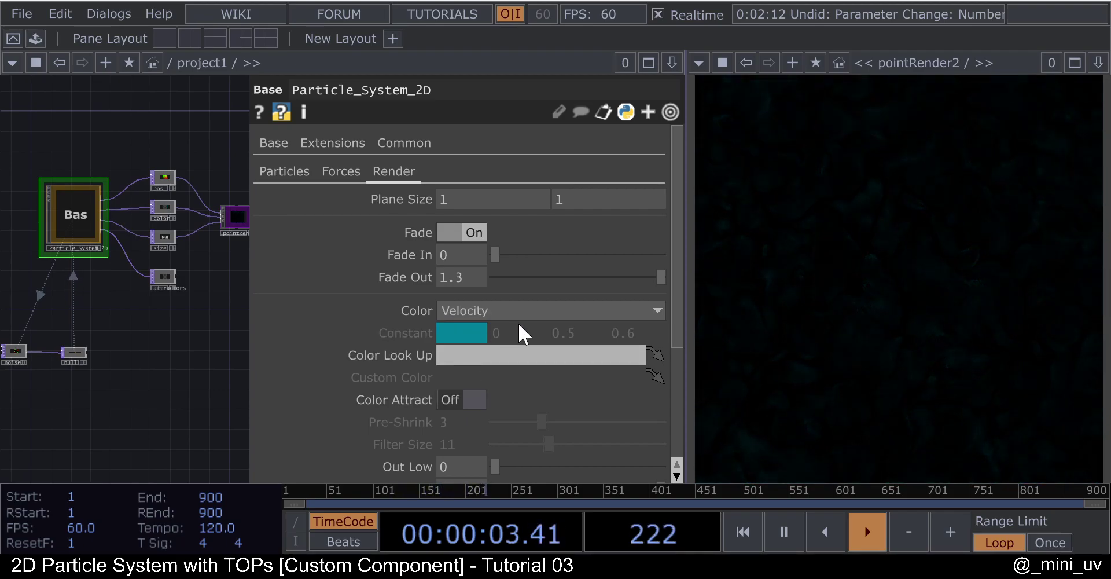
{"action": "scroll", "coordinate": [479, 312], "scroll_direction": "down", "scroll_amount": 1}
{"action": "scroll", "coordinate": [419, 304], "scroll_direction": "up", "scroll_amount": 1}
- Create a Ramp TOP below the noise1 network and connect a Null TOP to its output
{"action": "left_click_drag", "start_coordinate": [168, 312], "coordinate": [224, 274]}
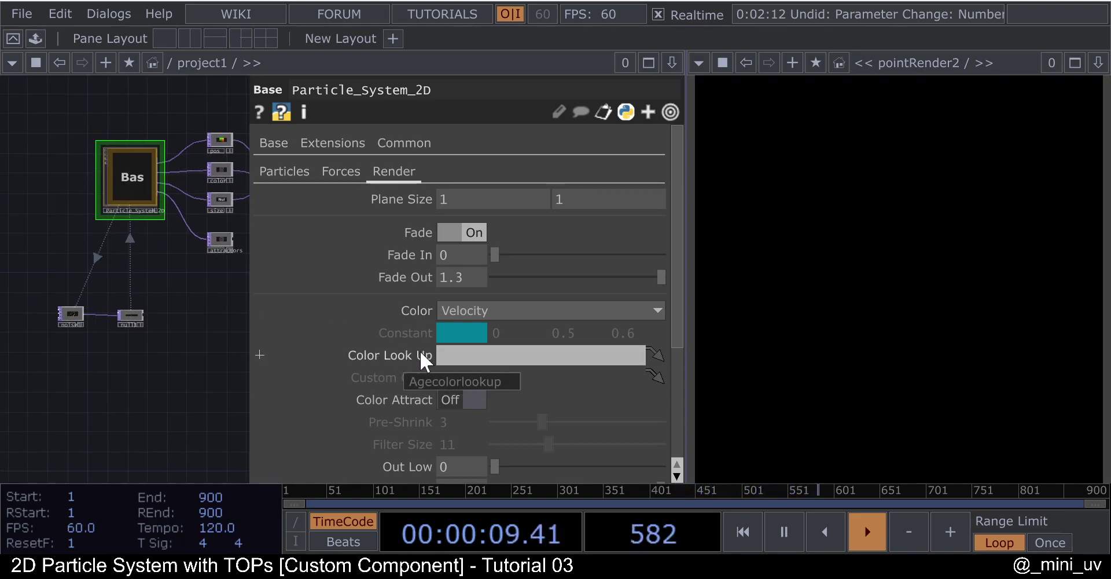
{"action": "left_click_drag", "start_coordinate": [145, 353], "coordinate": [162, 355]}
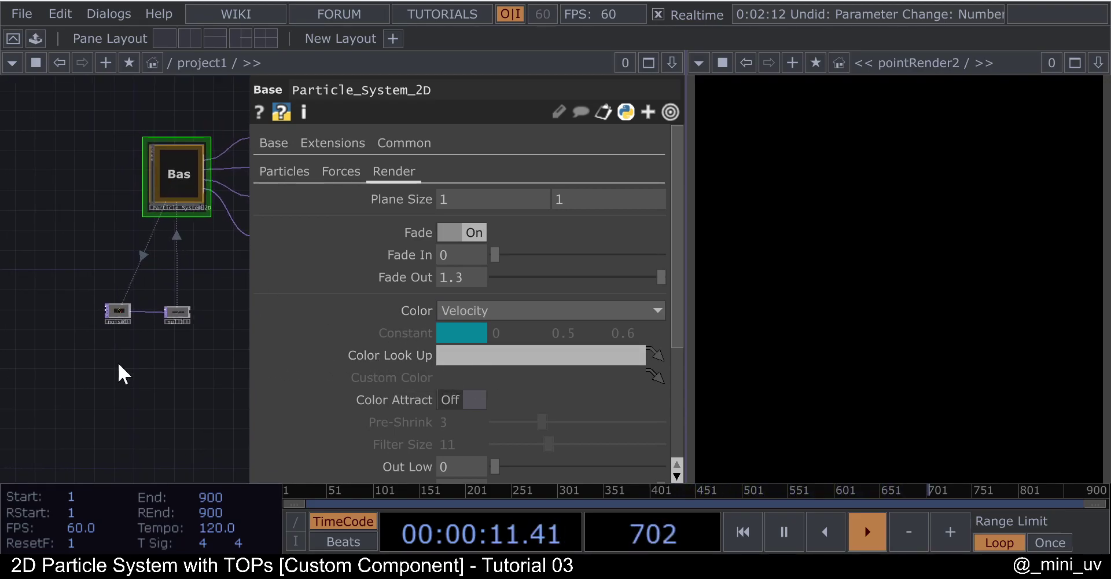
{"action": "key", "text": "Tab"}
{"action": "type", "text": "ra"}
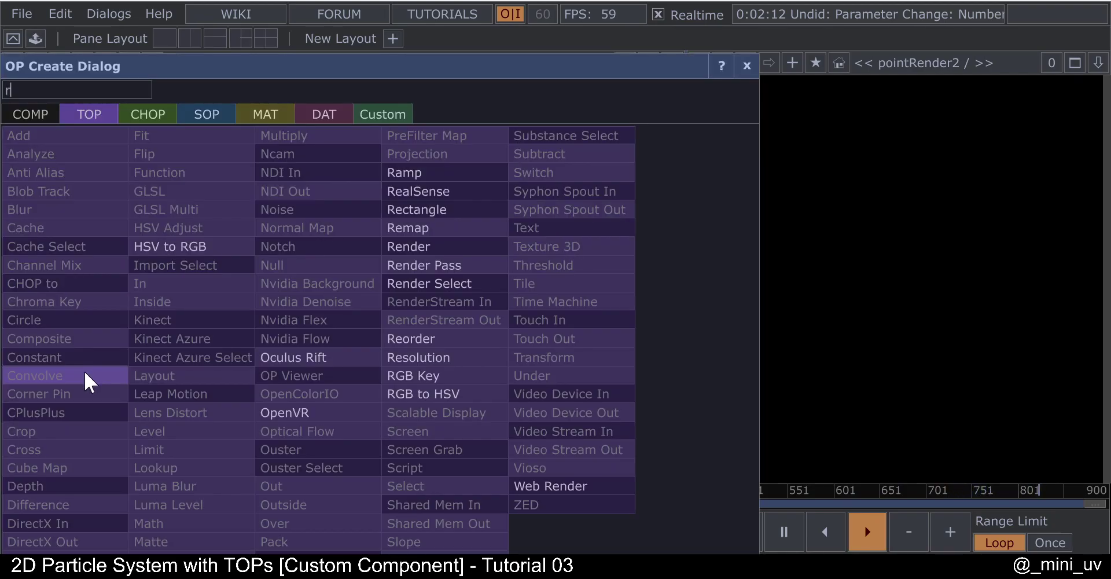
{"action": "left_click", "coordinate": [440, 173]}
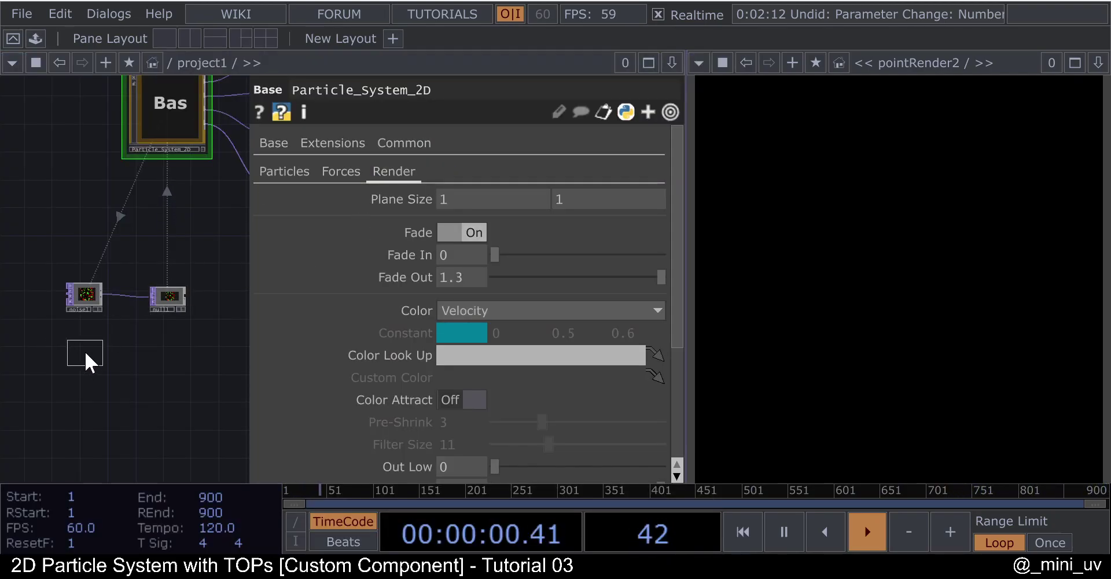
{"action": "left_click", "coordinate": [81, 355]}
{"action": "key", "text": "alt+n"}
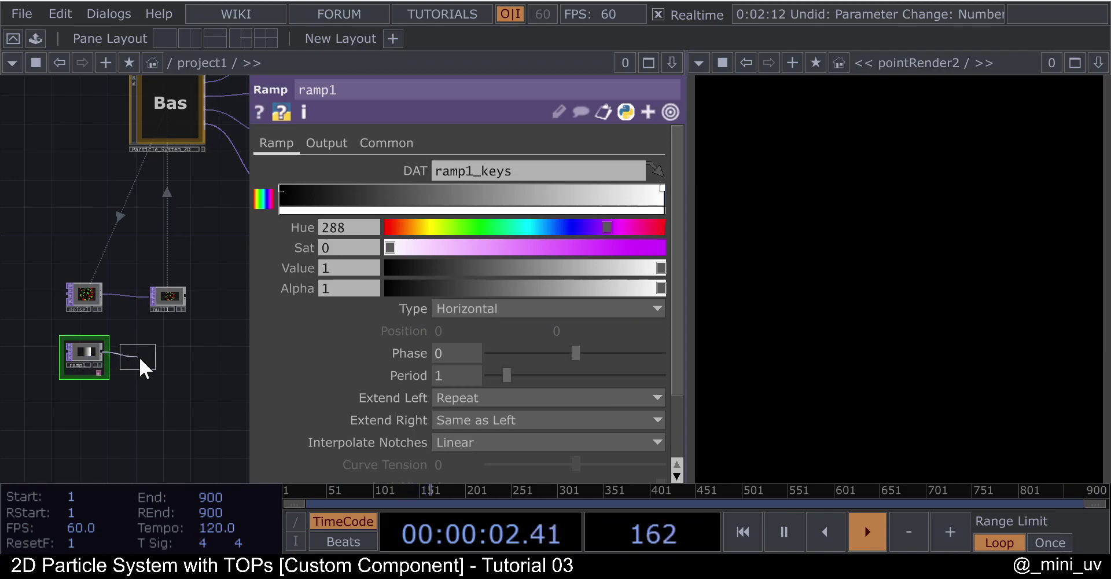
{"action": "left_click", "coordinate": [147, 357]}
- Assign null2 as the Color Look Up of Particle_System_2D and tidy the ramp and null placement
{"action": "left_click", "coordinate": [189, 141]}
{"action": "scroll", "coordinate": [147, 360], "scroll_direction": "up", "scroll_amount": 3}
{"action": "left_click_drag", "start_coordinate": [142, 359], "coordinate": [477, 356]}
{"action": "scroll", "coordinate": [258, 338], "scroll_direction": "down", "scroll_amount": 1}
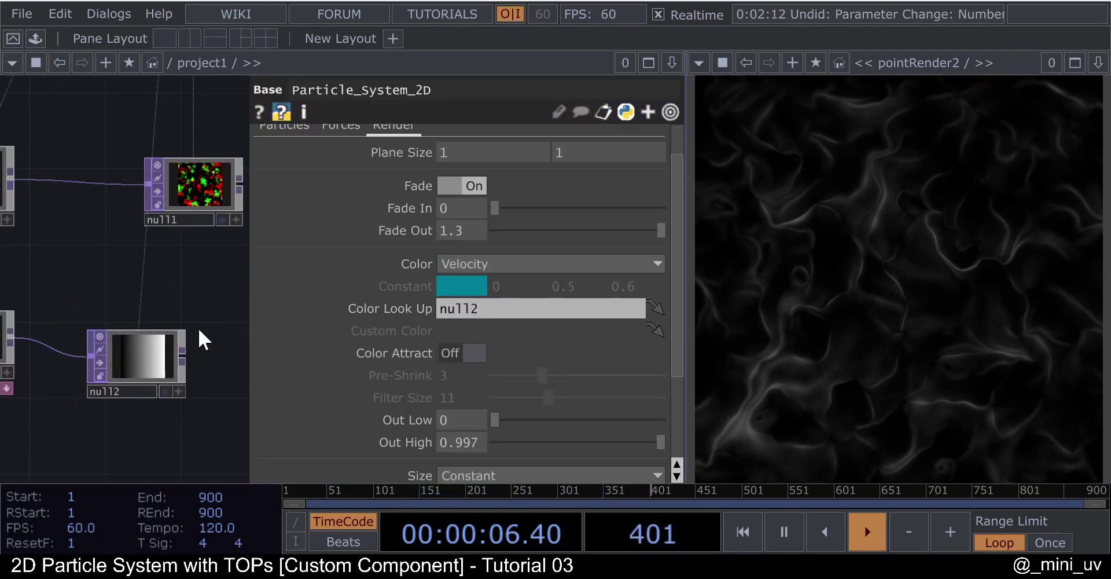
{"action": "scroll", "coordinate": [191, 273], "scroll_direction": "down", "scroll_amount": 5}
{"action": "left_click_drag", "start_coordinate": [113, 297], "coordinate": [85, 297]}
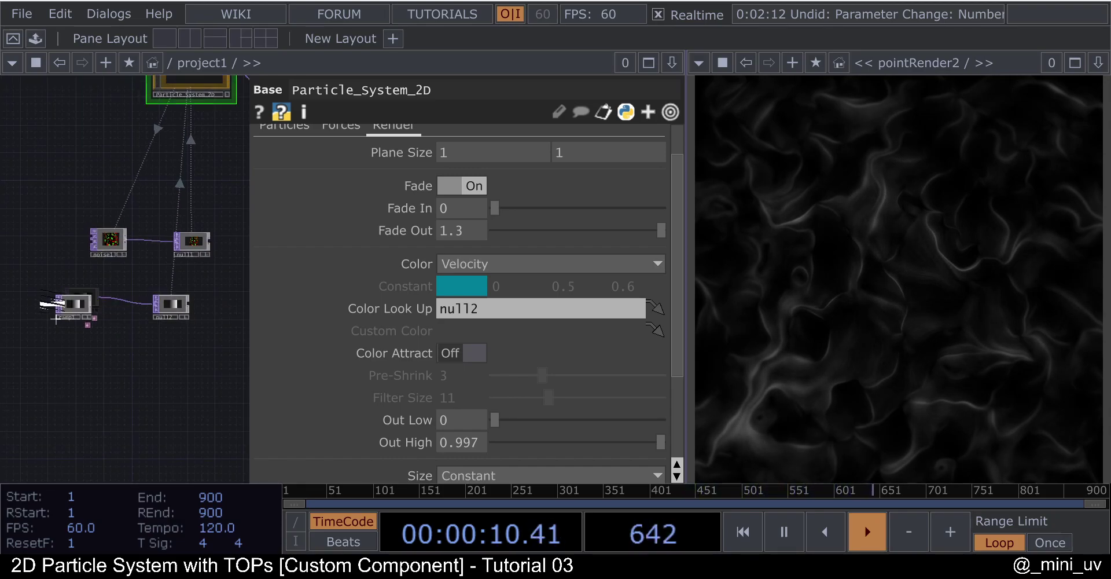
- Recolor the first key of ramp1 to a bright, saturated purple by raising its value and saturation
{"action": "scroll", "coordinate": [78, 298], "scroll_direction": "up", "scroll_amount": 2}
{"action": "left_click", "coordinate": [80, 307]}
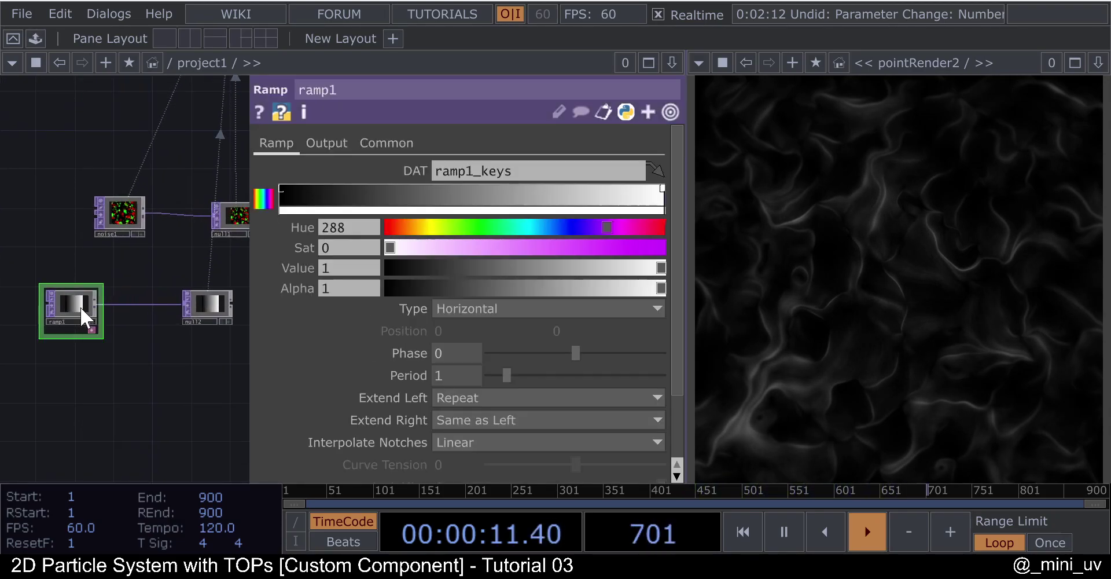
{"action": "left_click", "coordinate": [282, 190]}
{"action": "left_click_drag", "start_coordinate": [185, 190], "coordinate": [157, 192]}
{"action": "left_click_drag", "start_coordinate": [93, 273], "coordinate": [127, 269]}
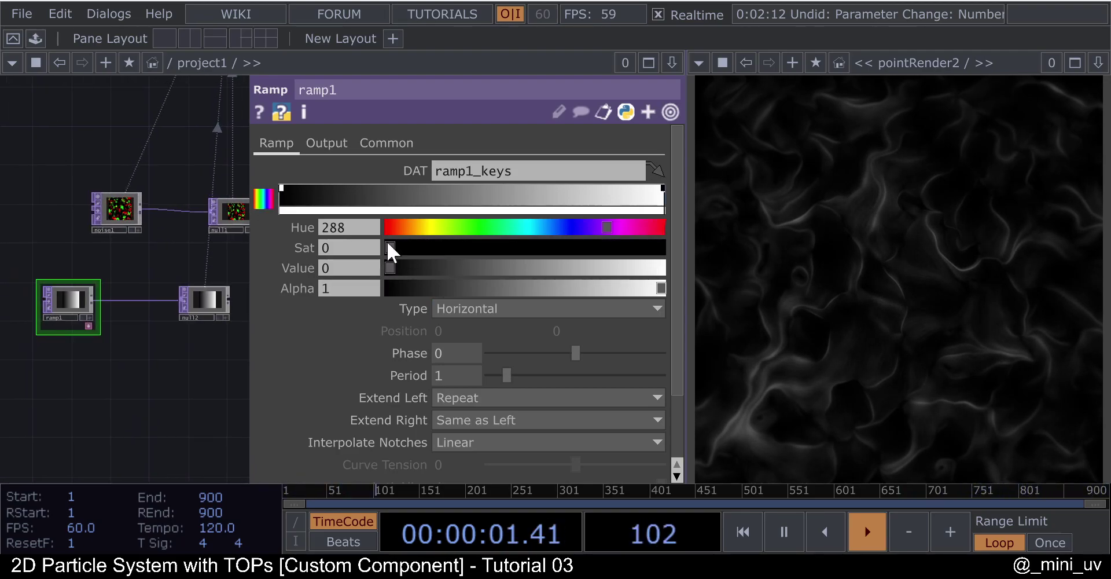
{"action": "left_click_drag", "start_coordinate": [389, 267], "coordinate": [649, 267]}
{"action": "left_click_drag", "start_coordinate": [390, 248], "coordinate": [649, 220]}
- Add a green key with hue 105 at the middle of ramp1 and make the last key blue with hue 217
{"action": "left_click", "coordinate": [467, 197]}
{"action": "left_click_drag", "start_coordinate": [514, 227], "coordinate": [664, 246]}
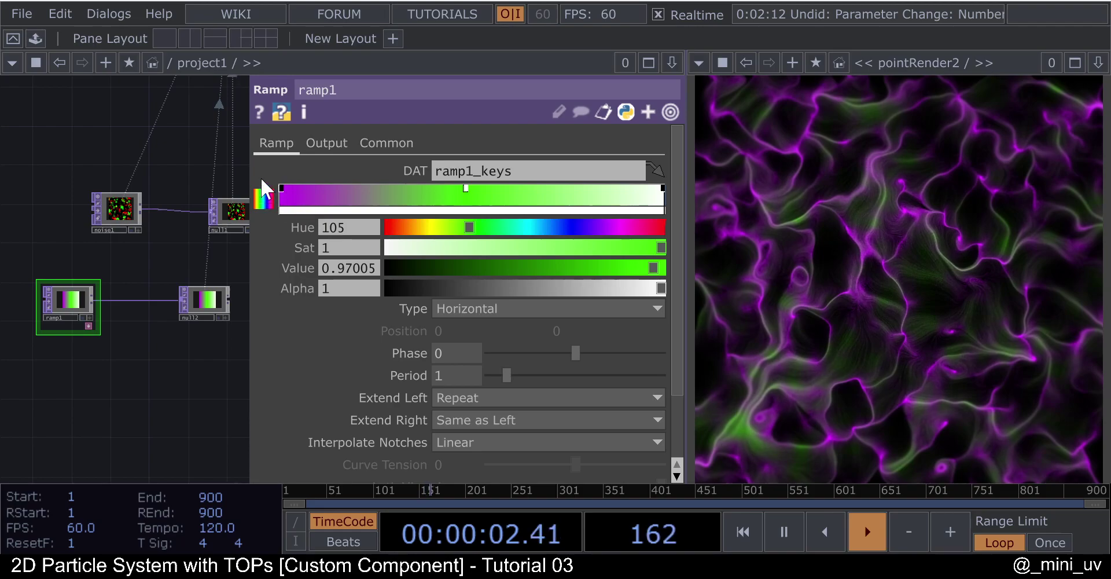
{"action": "left_click", "coordinate": [667, 191]}
{"action": "left_click", "coordinate": [570, 226]}
{"action": "left_click_drag", "start_coordinate": [571, 225], "coordinate": [669, 253]}
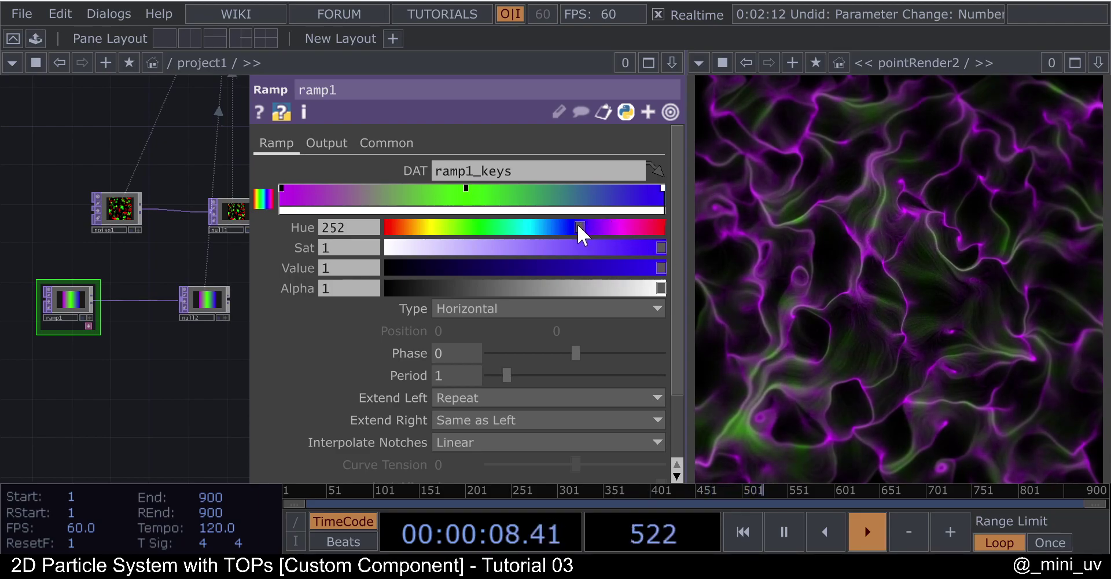
{"action": "left_click_drag", "start_coordinate": [578, 226], "coordinate": [554, 227]}
- Remove the middle green key from ramp1 and add a new green key with hue 136 closer to the blue end
{"action": "scroll", "coordinate": [58, 296], "scroll_direction": "down", "scroll_amount": 2}
{"action": "scroll", "coordinate": [60, 297], "scroll_direction": "down", "scroll_amount": 5}
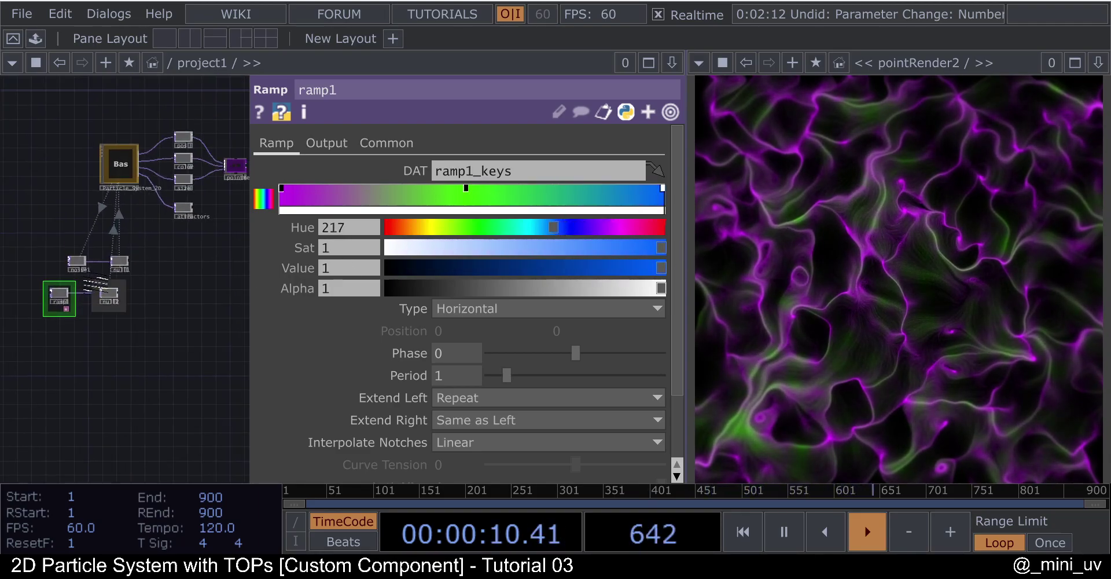
{"action": "scroll", "coordinate": [80, 282], "scroll_direction": "up", "scroll_amount": 4}
{"action": "left_click_drag", "start_coordinate": [467, 188], "coordinate": [466, 237]}
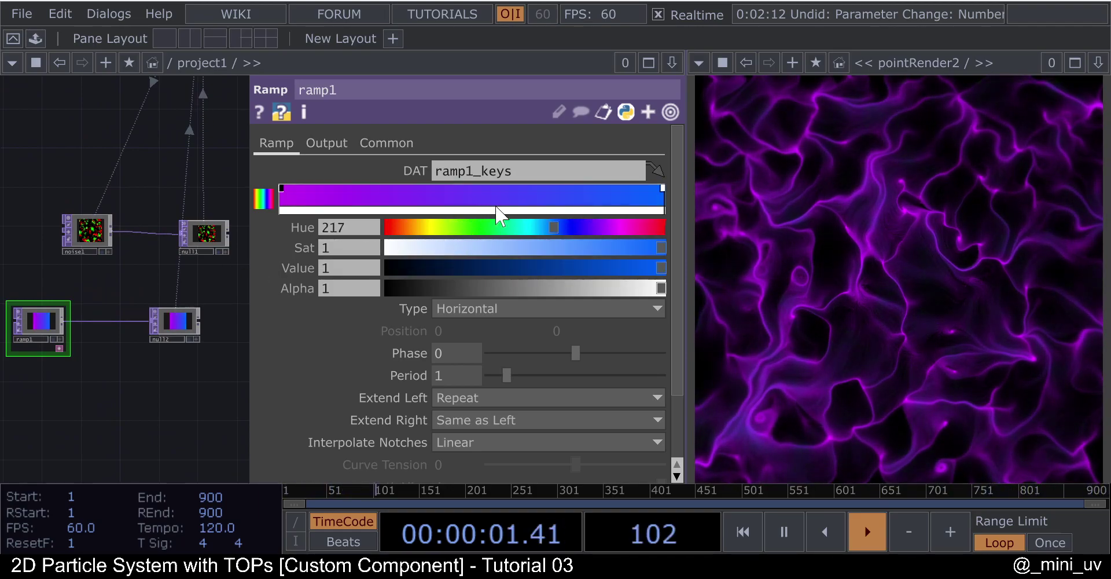
{"action": "left_click_drag", "start_coordinate": [573, 225], "coordinate": [475, 225]}
{"action": "left_click", "coordinate": [439, 199]}
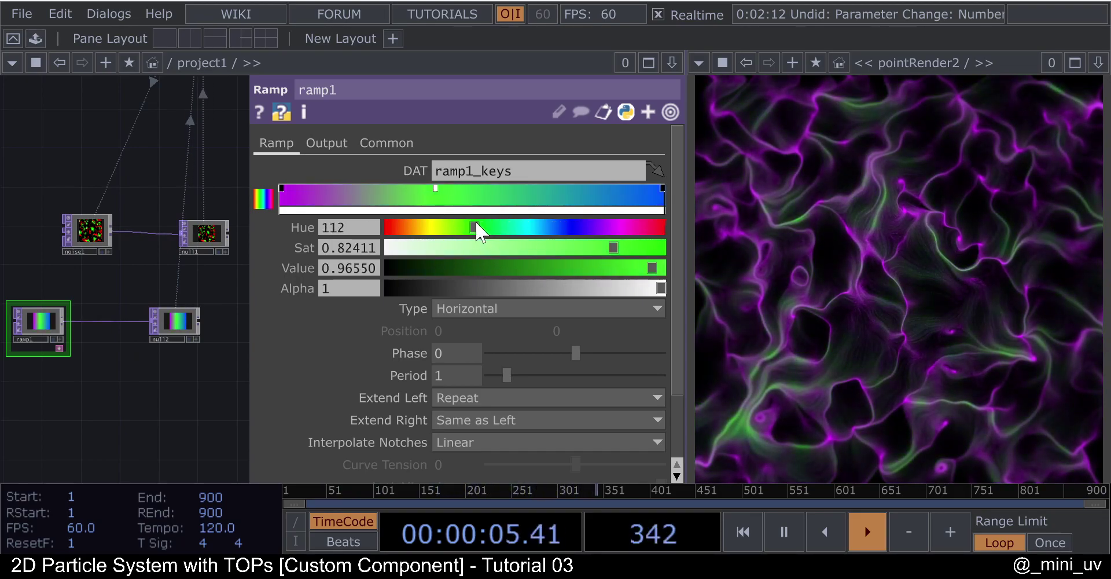
{"action": "left_click_drag", "start_coordinate": [451, 186], "coordinate": [573, 199]}
- Add a pink key between the purple and green keys of ramp1, with hue 0 and value 0.991
{"action": "left_click", "coordinate": [423, 199]}
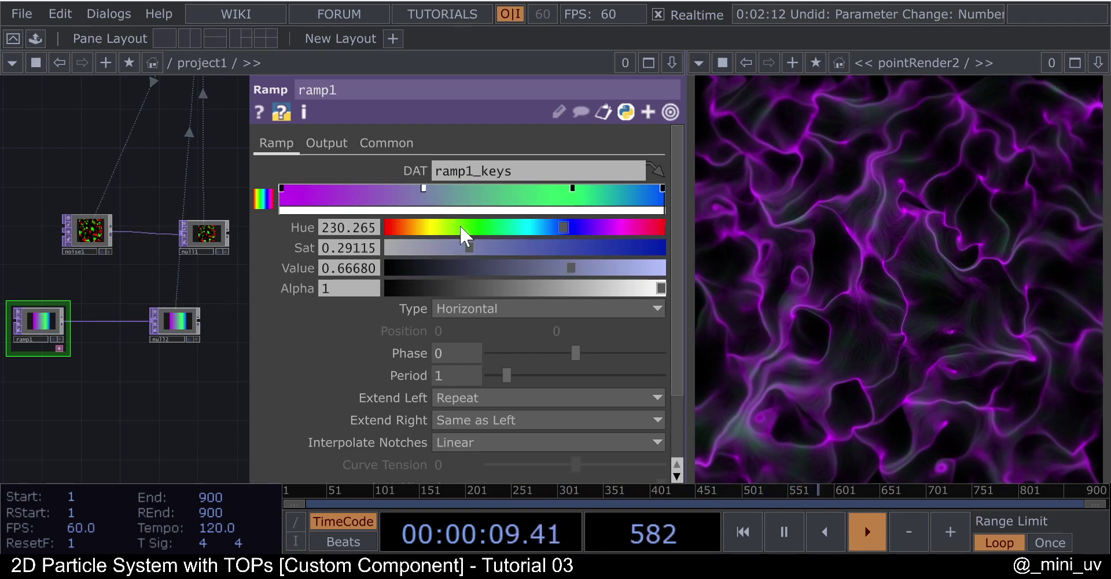
{"action": "left_click_drag", "start_coordinate": [461, 259], "coordinate": [664, 265]}
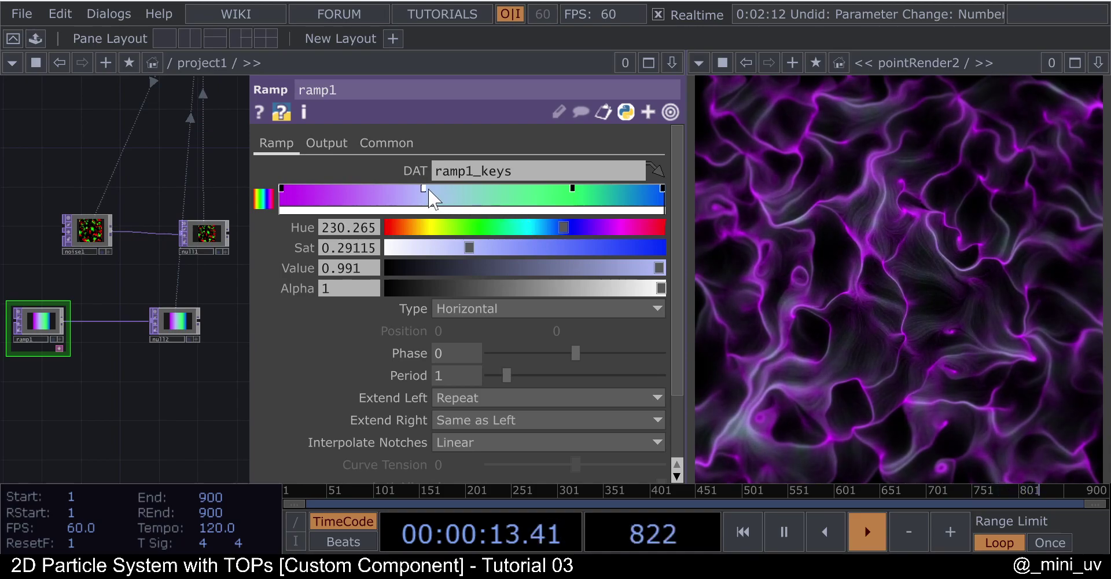
{"action": "left_click_drag", "start_coordinate": [509, 223], "coordinate": [385, 227]}
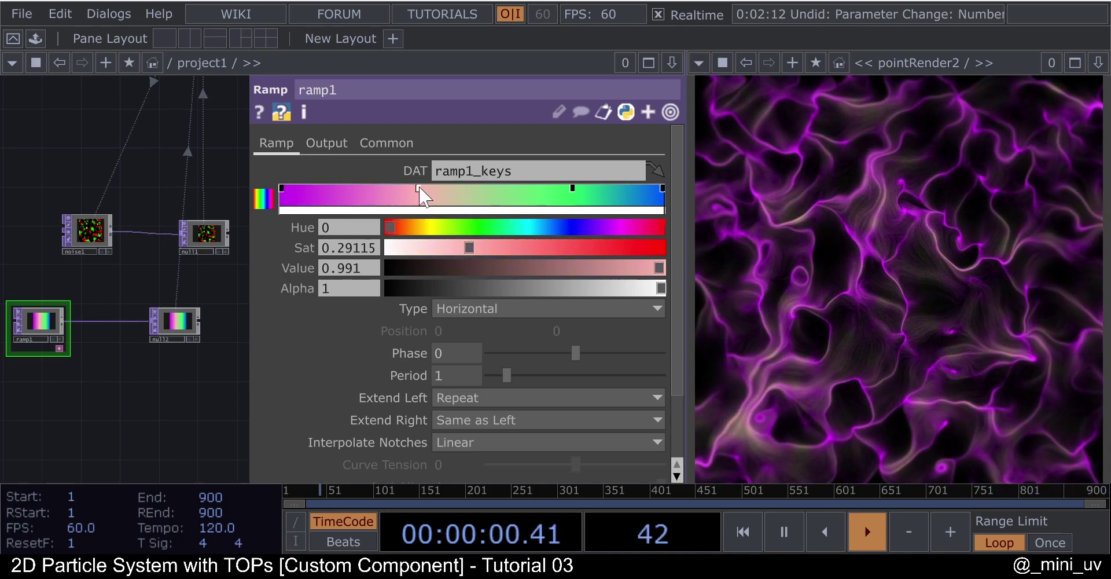
- Shift the green key of ramp1 towards the purple end and add two more keys, giving the one near the blue end hue 311
{"action": "left_click_drag", "start_coordinate": [572, 188], "coordinate": [544, 189]}
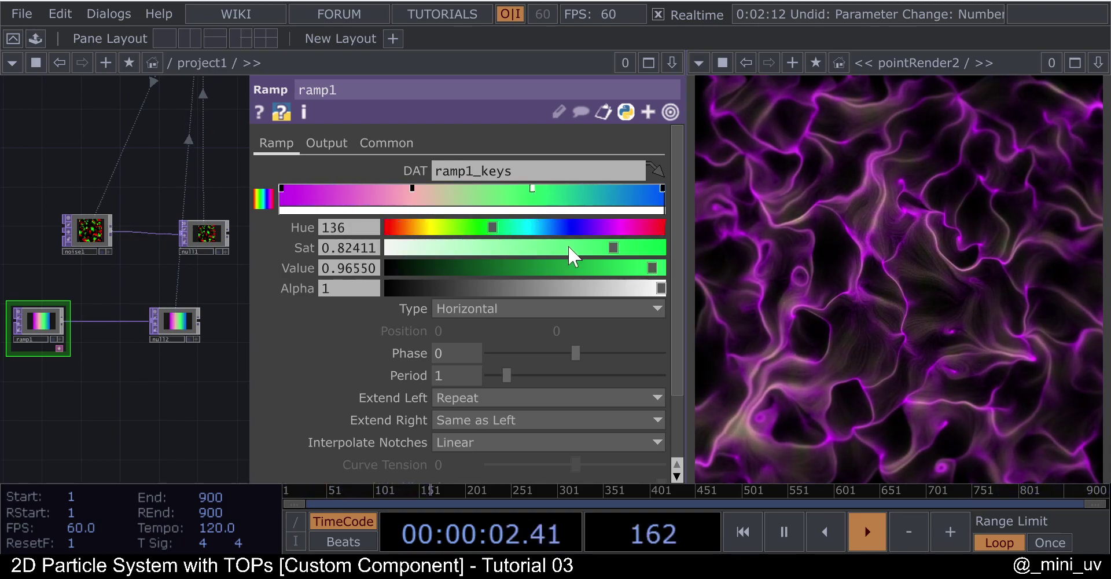
{"action": "left_click_drag", "start_coordinate": [563, 247], "coordinate": [648, 248]}
{"action": "left_click", "coordinate": [471, 197]}
{"action": "left_click", "coordinate": [583, 196]}
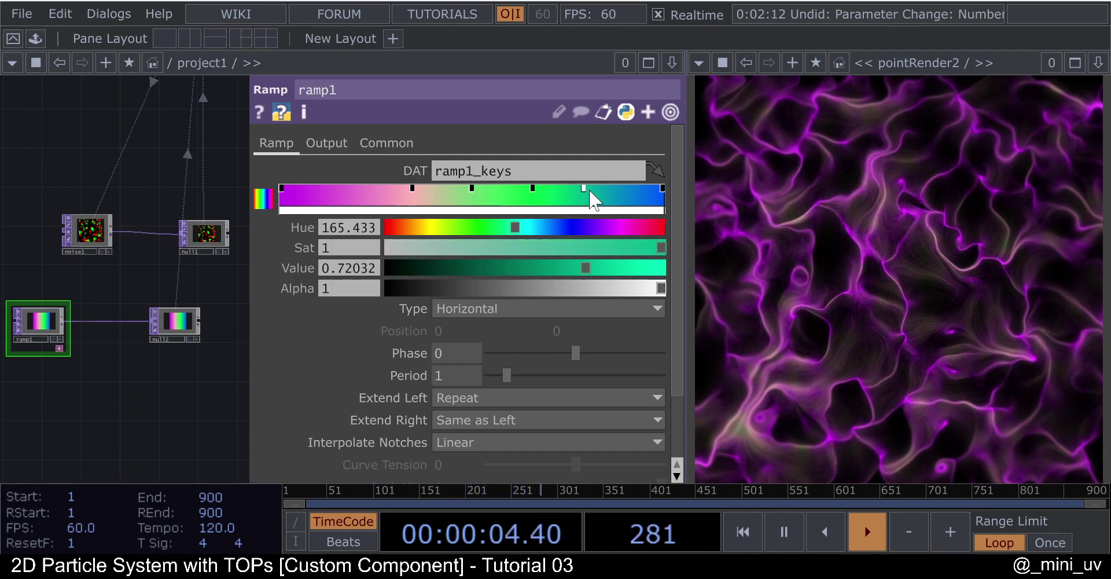
{"action": "left_click", "coordinate": [621, 226]}
- Set noise1 to Exponent 1.04, Amplitude 1.68, Period 0.83 and Harmonics 4
{"action": "scroll", "coordinate": [127, 174], "scroll_direction": "down", "scroll_amount": 5}
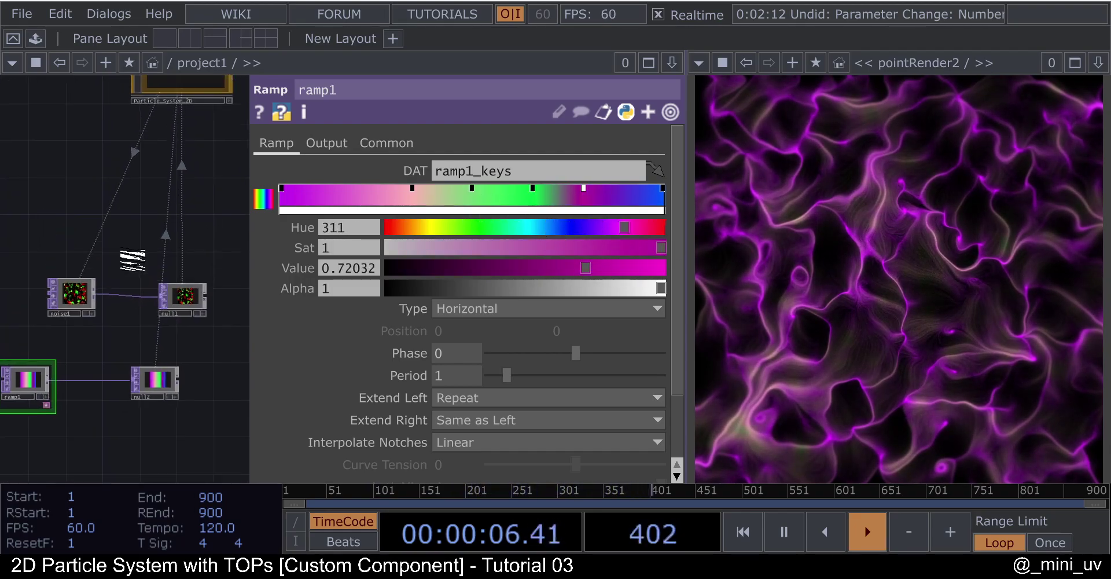
{"action": "left_click", "coordinate": [152, 179]}
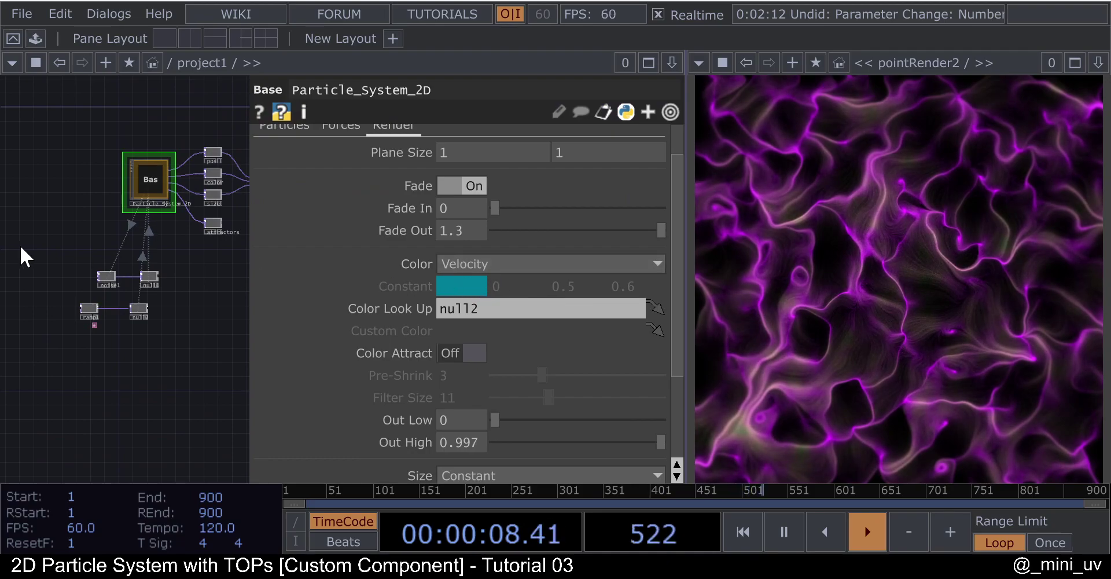
{"action": "scroll", "coordinate": [193, 269], "scroll_direction": "up", "scroll_amount": 3}
{"action": "left_click", "coordinate": [193, 269]}
{"action": "scroll", "coordinate": [144, 254], "scroll_direction": "up", "scroll_amount": 5}
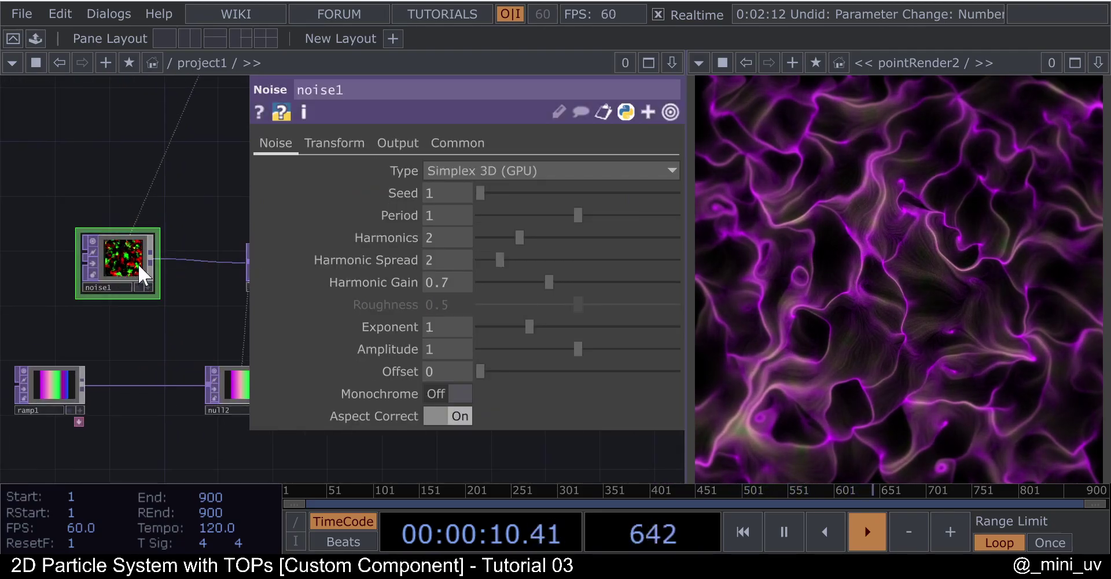
{"action": "left_click_drag", "start_coordinate": [539, 320], "coordinate": [645, 348]}
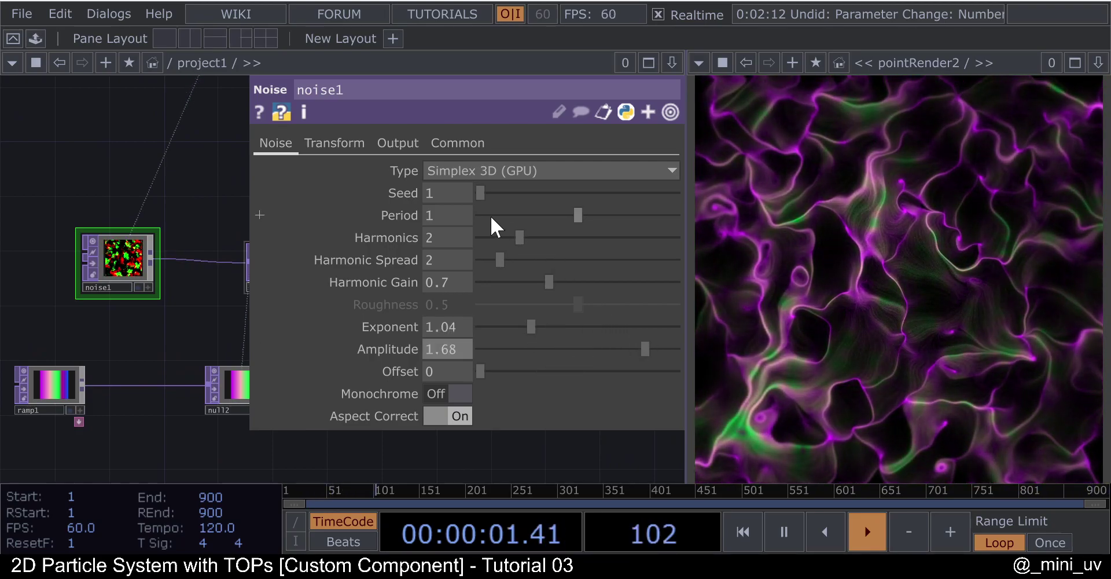
{"action": "mouse_move", "coordinate": [585, 216]}
{"action": "left_mouse_down"}
{"action": "mouse_move", "coordinate": [626, 216]}
{"action": "mouse_move", "coordinate": [594, 216]}
{"action": "left_mouse_up"}
{"action": "left_click_drag", "start_coordinate": [526, 235], "coordinate": [565, 214]}
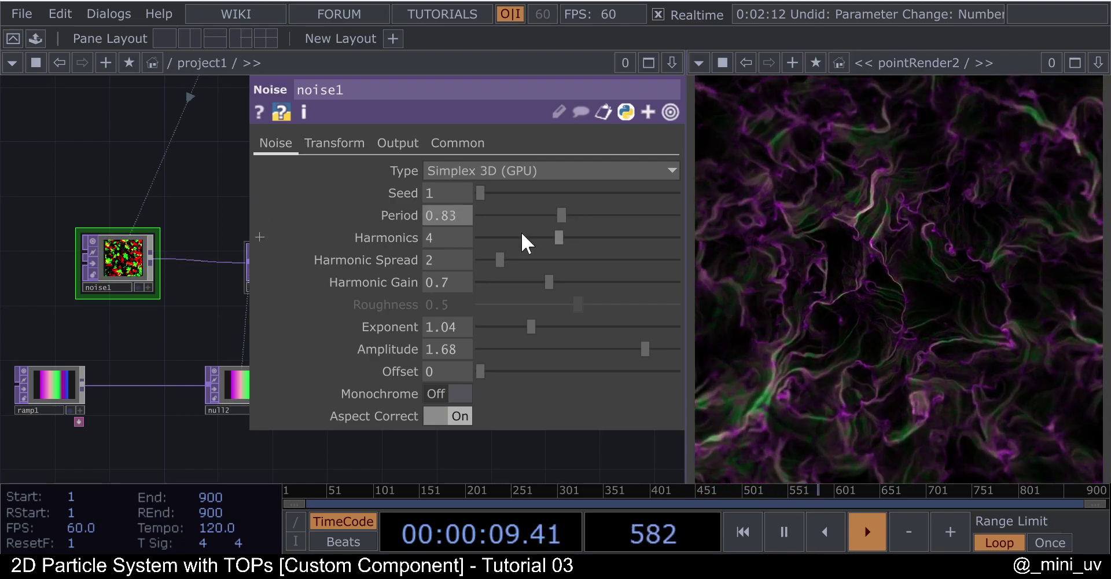
- Remove the two green keys and the hue 311 key from ramp1 and shift its pink key towards the blue end
{"action": "scroll", "coordinate": [122, 307], "scroll_direction": "down", "scroll_amount": 2}
{"action": "left_click", "coordinate": [87, 363]}
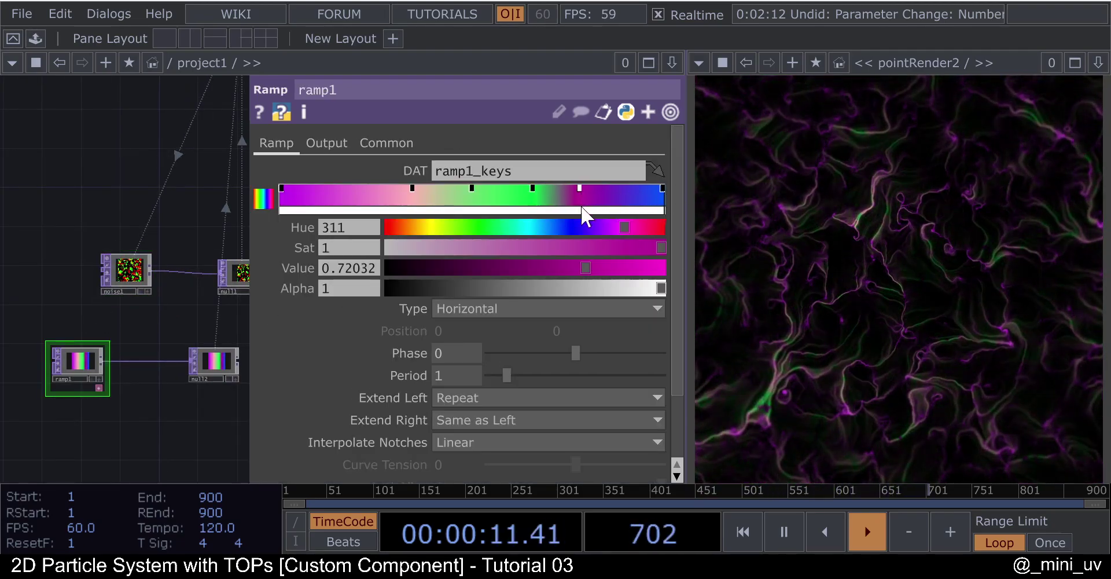
{"action": "left_click_drag", "start_coordinate": [583, 200], "coordinate": [582, 220]}
{"action": "left_click_drag", "start_coordinate": [533, 190], "coordinate": [529, 222]}
{"action": "left_click_drag", "start_coordinate": [472, 186], "coordinate": [479, 220]}
{"action": "left_click_drag", "start_coordinate": [412, 188], "coordinate": [507, 198]}
- Set noise1 to Period 2, Harmonics 2, Harmonic Spread 3.9 and Harmonic Gain 0.61
{"action": "left_click", "coordinate": [136, 270]}
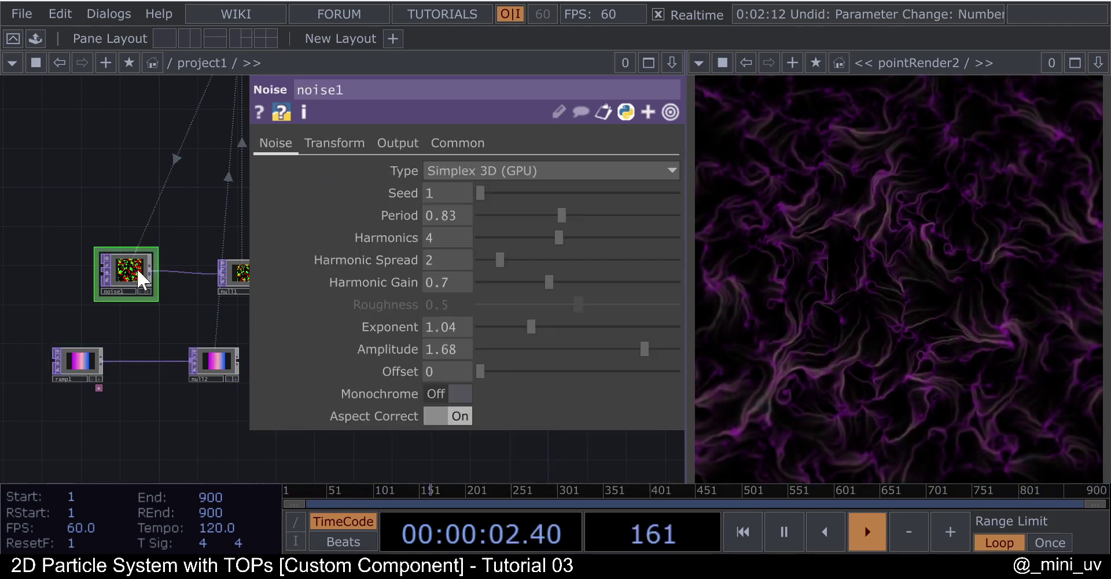
{"action": "left_click_drag", "start_coordinate": [554, 325], "coordinate": [503, 325]}
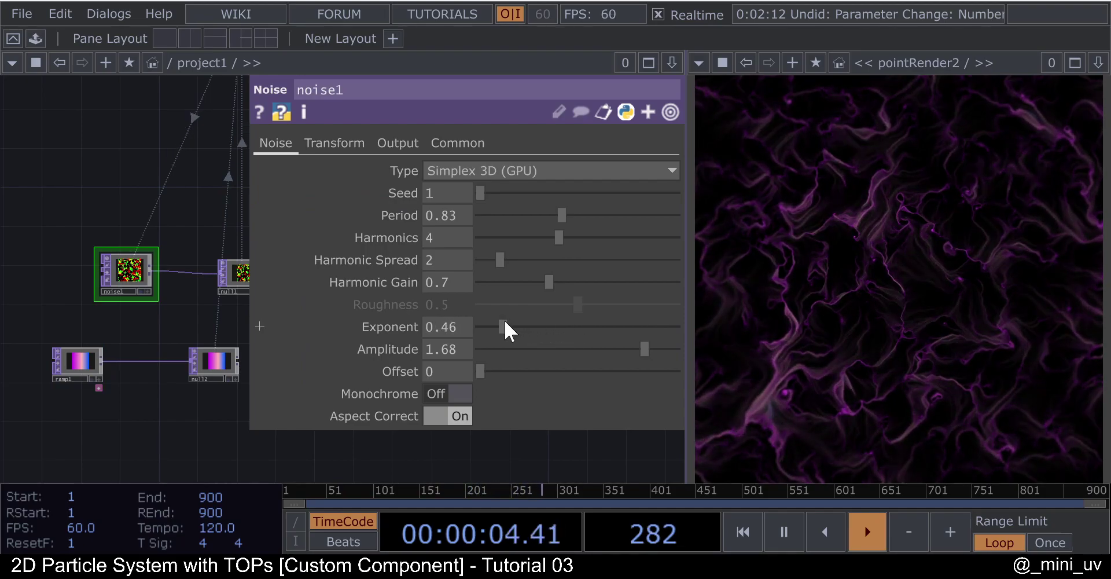
{"action": "key", "text": "ctrl+z"}
{"action": "left_click_drag", "start_coordinate": [500, 260], "coordinate": [678, 215]}
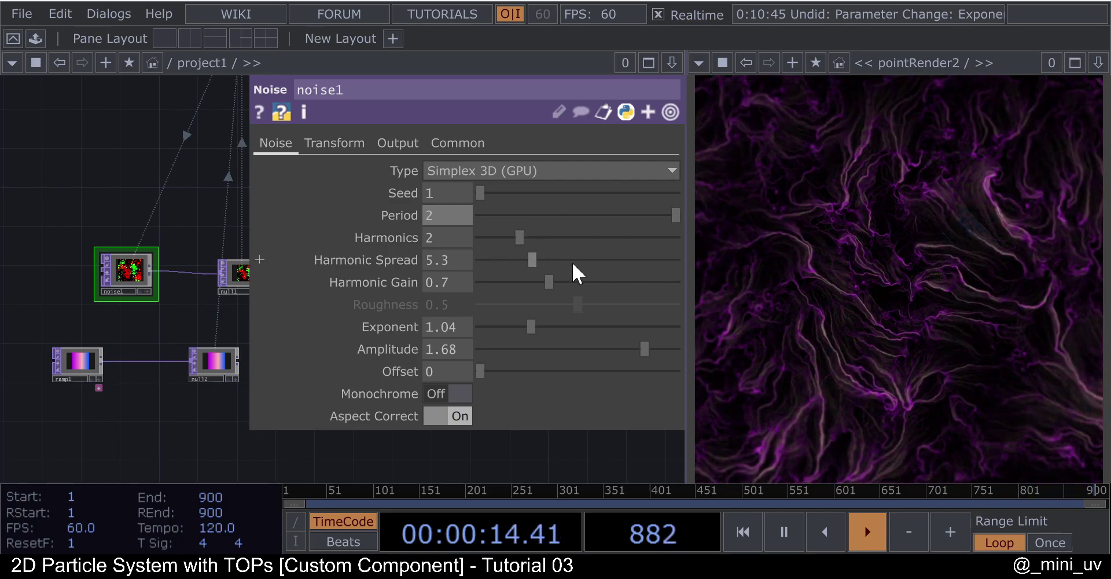
{"action": "left_click_drag", "start_coordinate": [529, 263], "coordinate": [541, 286]}
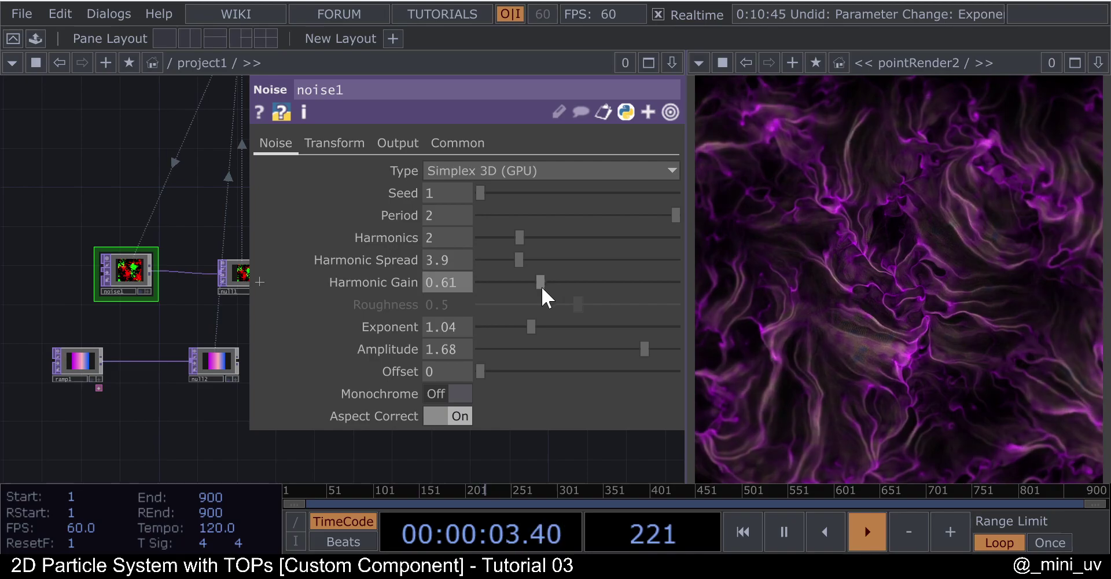
- Set the Color mode in Particle_System_2D's render parameters to Age
{"action": "scroll", "coordinate": [213, 279], "scroll_direction": "down", "scroll_amount": 8}
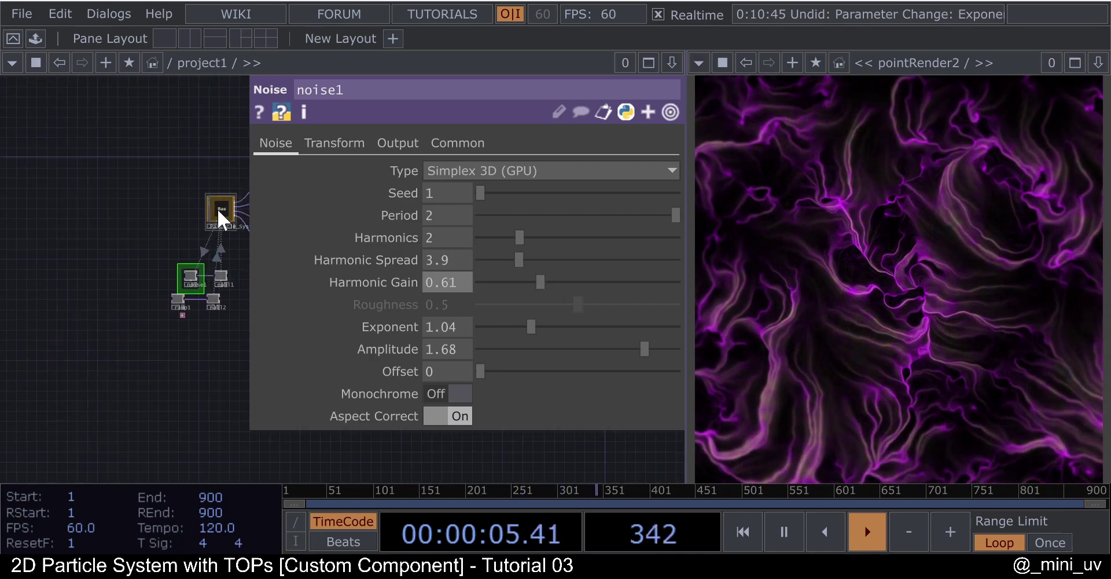
{"action": "left_click", "coordinate": [215, 213]}
{"action": "scroll", "coordinate": [154, 232], "scroll_direction": "up", "scroll_amount": 5}
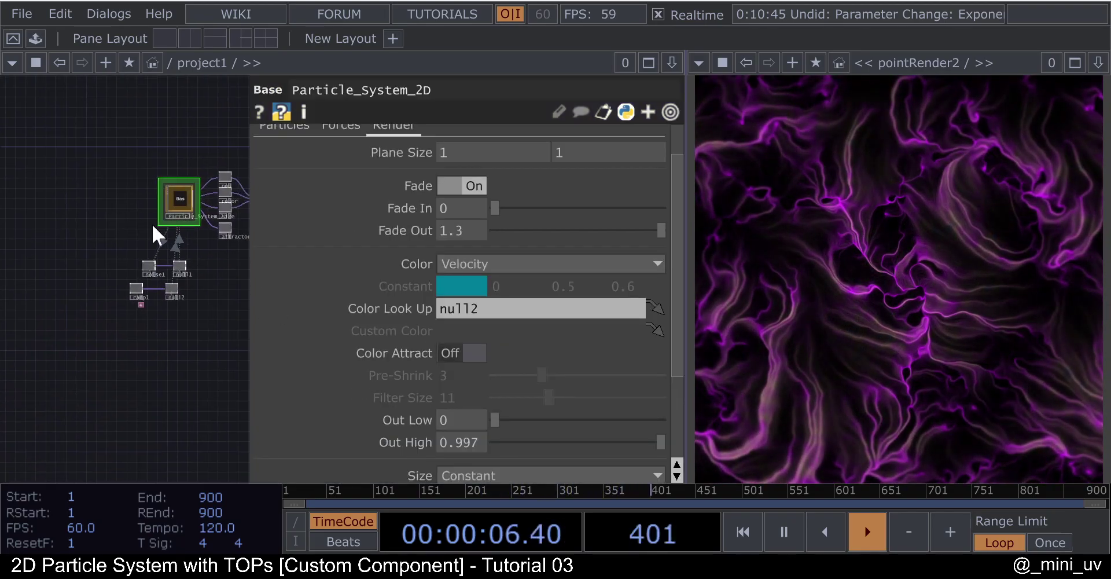
{"action": "left_click", "coordinate": [549, 262]}
{"action": "left_click", "coordinate": [482, 323]}
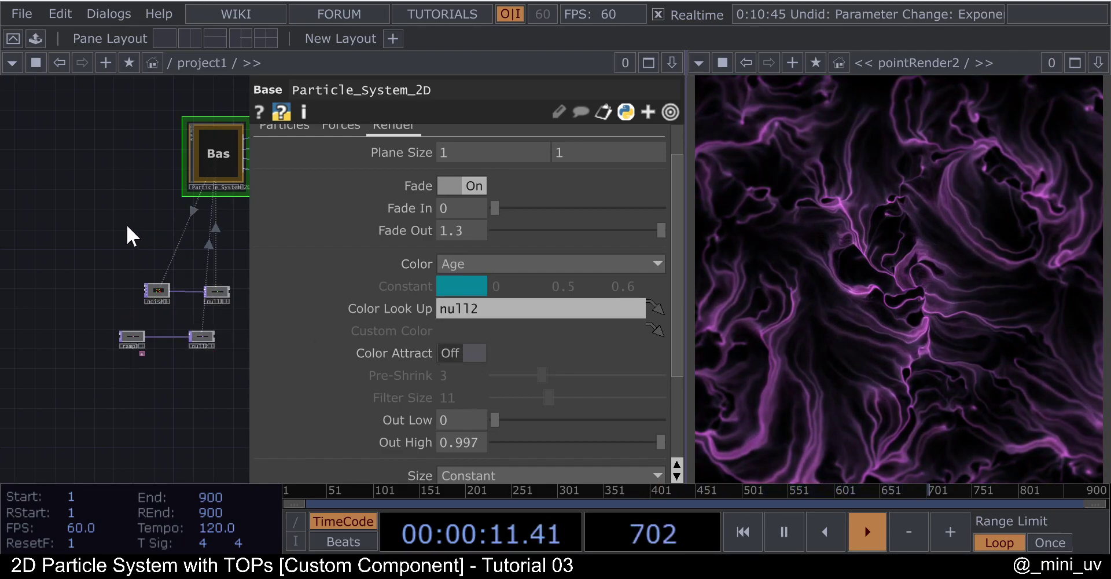
- Inside pointRender2, set level1's Brightness 1 to 2 and Gamma 1 to 1.45, and return to project1
{"action": "scroll", "coordinate": [149, 326], "scroll_direction": "up", "scroll_amount": 5}
{"action": "scroll", "coordinate": [145, 315], "scroll_direction": "down", "scroll_amount": 8}
{"action": "scroll", "coordinate": [209, 290], "scroll_direction": "down", "scroll_amount": 3}
{"action": "scroll", "coordinate": [75, 210], "scroll_direction": "up", "scroll_amount": 6}
{"action": "scroll", "coordinate": [162, 249], "scroll_direction": "up", "scroll_amount": 8}
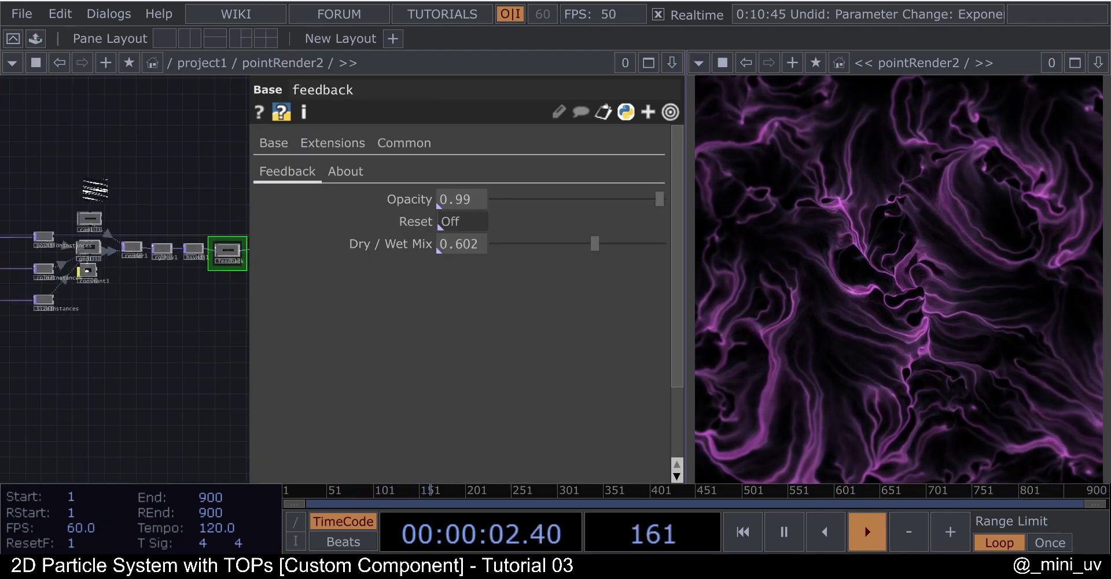
{"action": "left_click", "coordinate": [164, 285]}
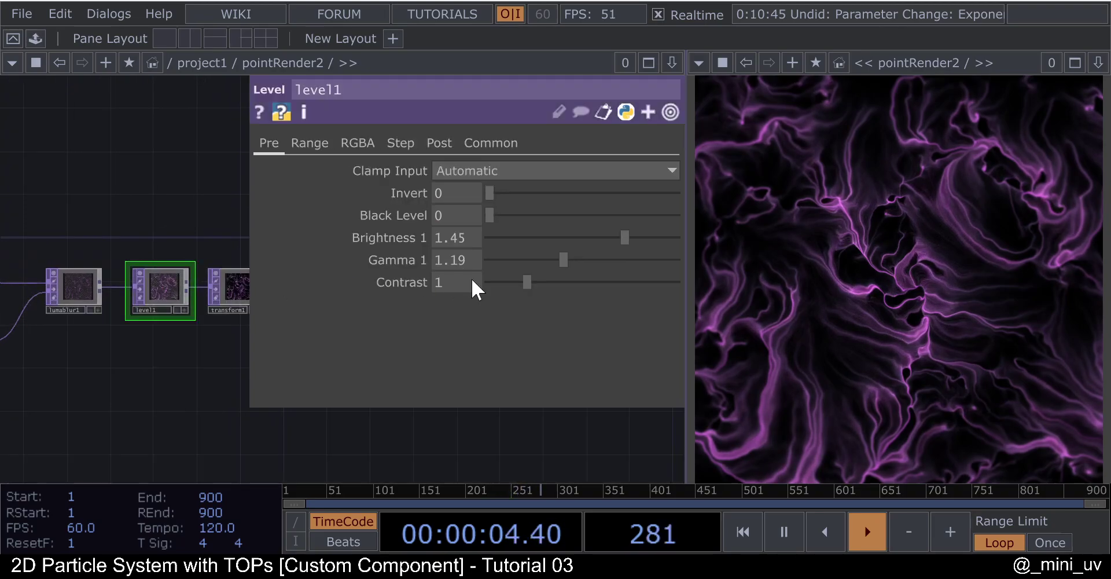
{"action": "left_click_drag", "start_coordinate": [556, 259], "coordinate": [689, 231]}
{"action": "left_click_drag", "start_coordinate": [604, 261], "coordinate": [581, 266]}
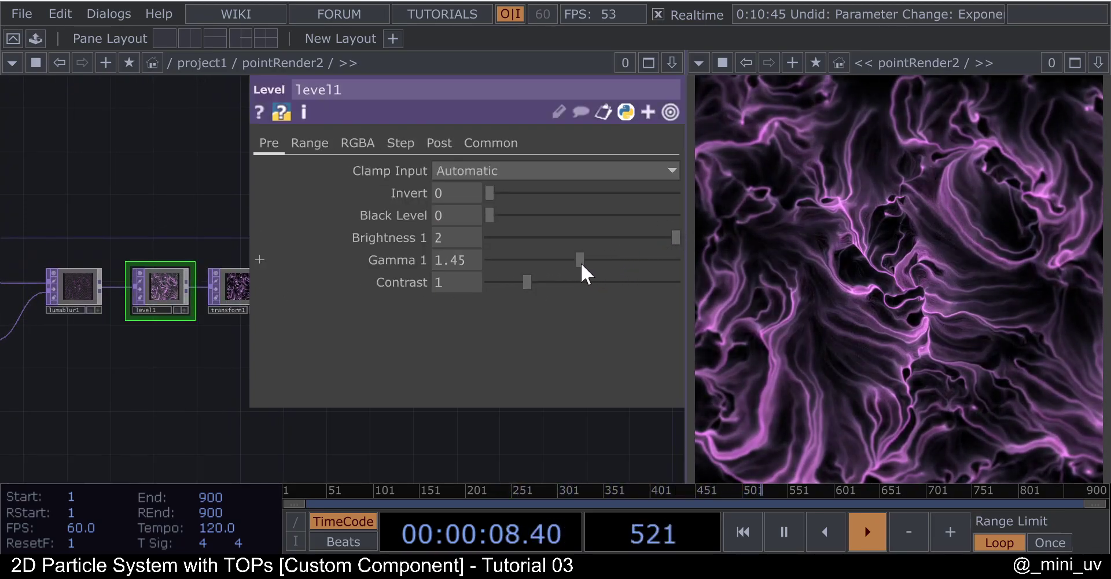
{"action": "scroll", "coordinate": [182, 232], "scroll_direction": "down", "scroll_amount": 6}
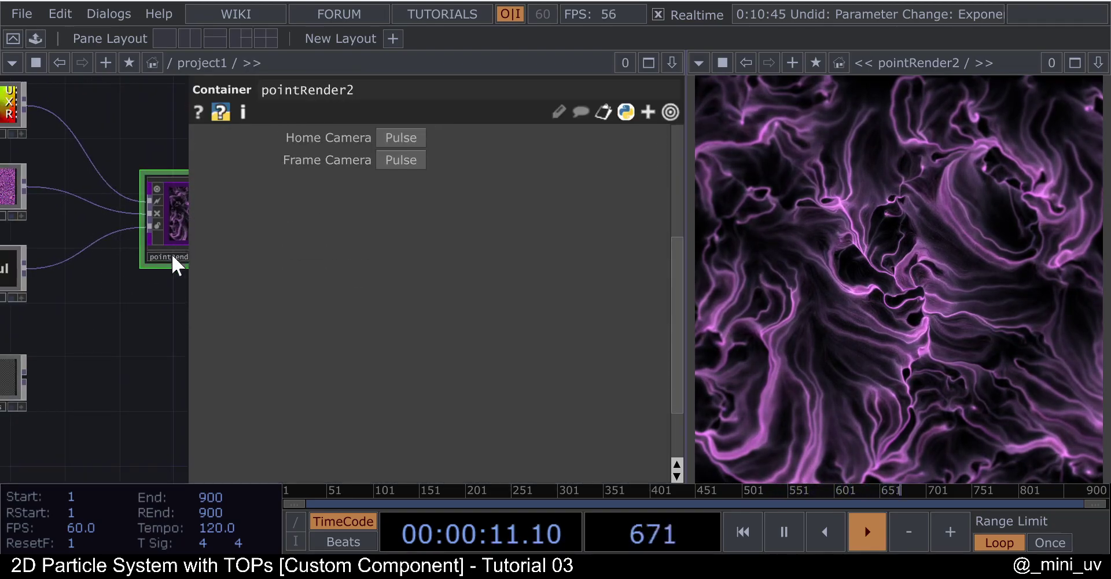
- Set Fade In to 0.748 and Fade Out to 3.6 in Particle_System_2D's render parameters
{"action": "key", "text": "p"}
{"action": "scroll", "coordinate": [294, 368], "scroll_direction": "down", "scroll_amount": 5}
{"action": "scroll", "coordinate": [294, 368], "scroll_direction": "up", "scroll_amount": 5}
{"action": "left_click", "coordinate": [325, 350]}
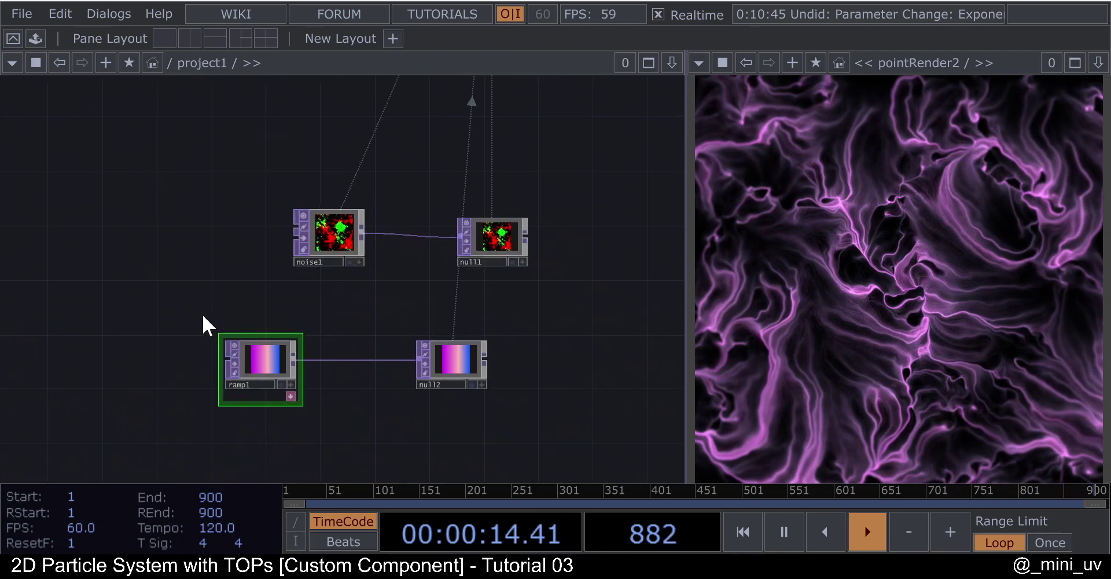
{"action": "key", "text": "p"}
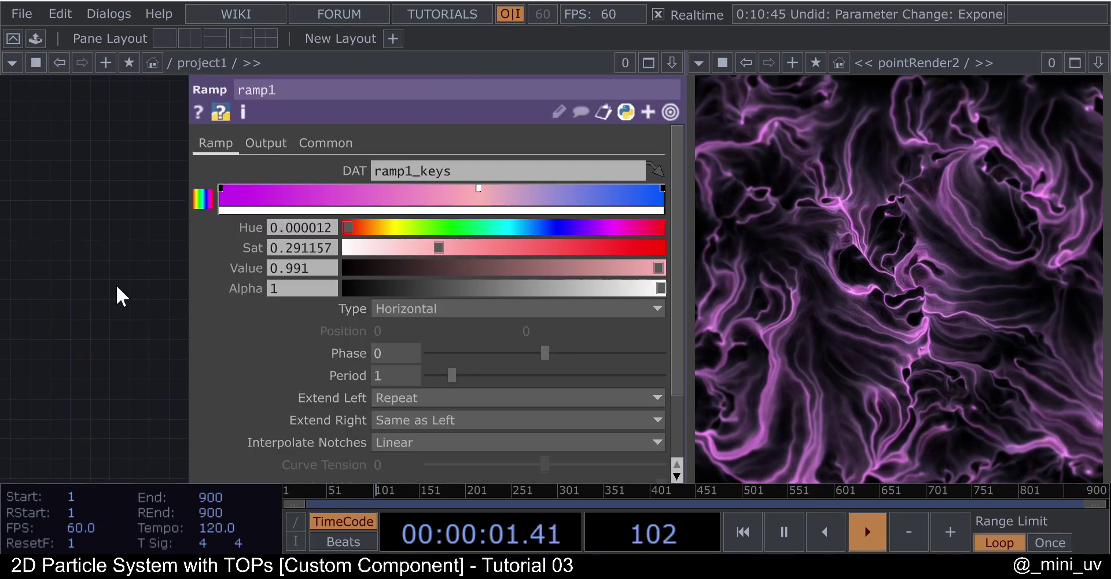
{"action": "key", "text": "p"}
{"action": "left_click", "coordinate": [313, 120]}
{"action": "key", "text": "p"}
{"action": "scroll", "coordinate": [359, 231], "scroll_direction": "up", "scroll_amount": 2}
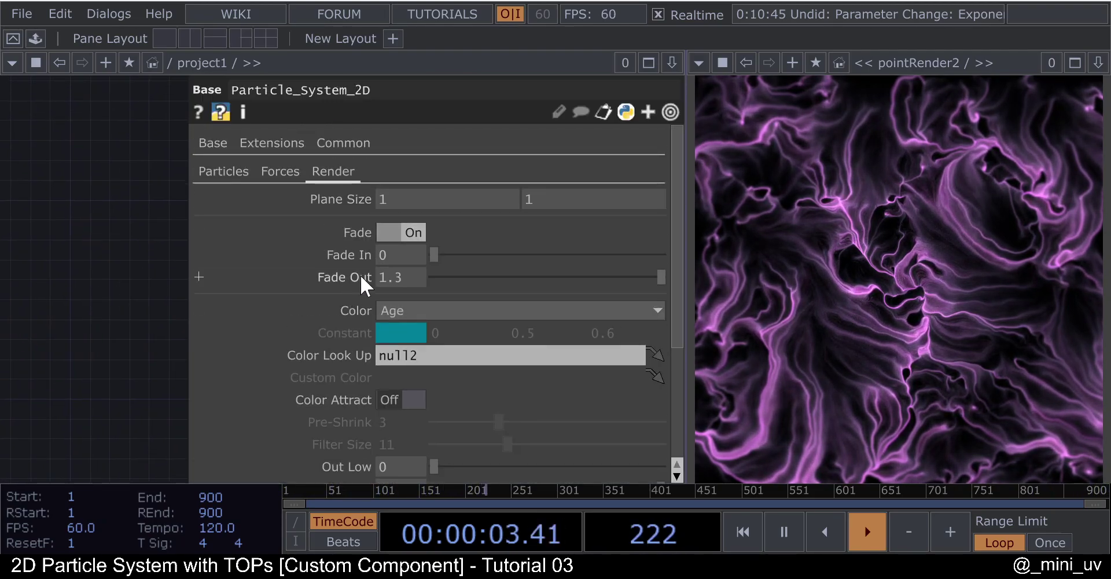
{"action": "mouse_move", "coordinate": [605, 260]}
{"action": "left_mouse_down"}
{"action": "mouse_move", "coordinate": [632, 256]}
{"action": "mouse_move", "coordinate": [612, 262]}
{"action": "left_mouse_up"}
{"action": "middle_click", "coordinate": [415, 278]}
{"action": "middle_click_drag", "start_coordinate": [415, 278], "coordinate": [491, 278]}
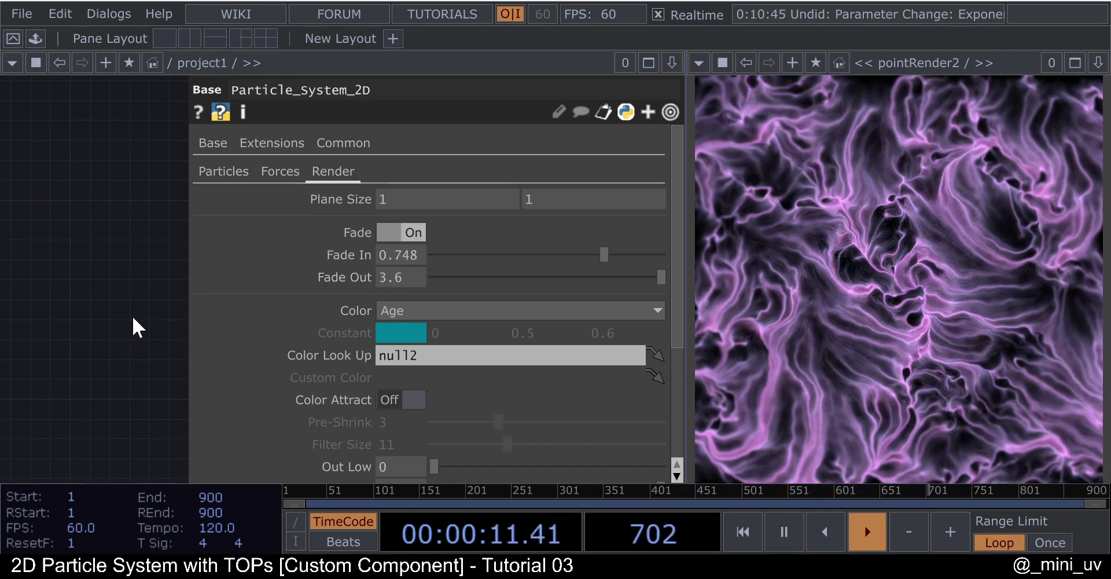
- Turn ramp1's pink key green with hue 106 and saturation 1, shift it towards the purple end, and keep the blue key at the far end
{"action": "key", "text": "p"}
{"action": "scroll", "coordinate": [317, 286], "scroll_direction": "up", "scroll_amount": 5}
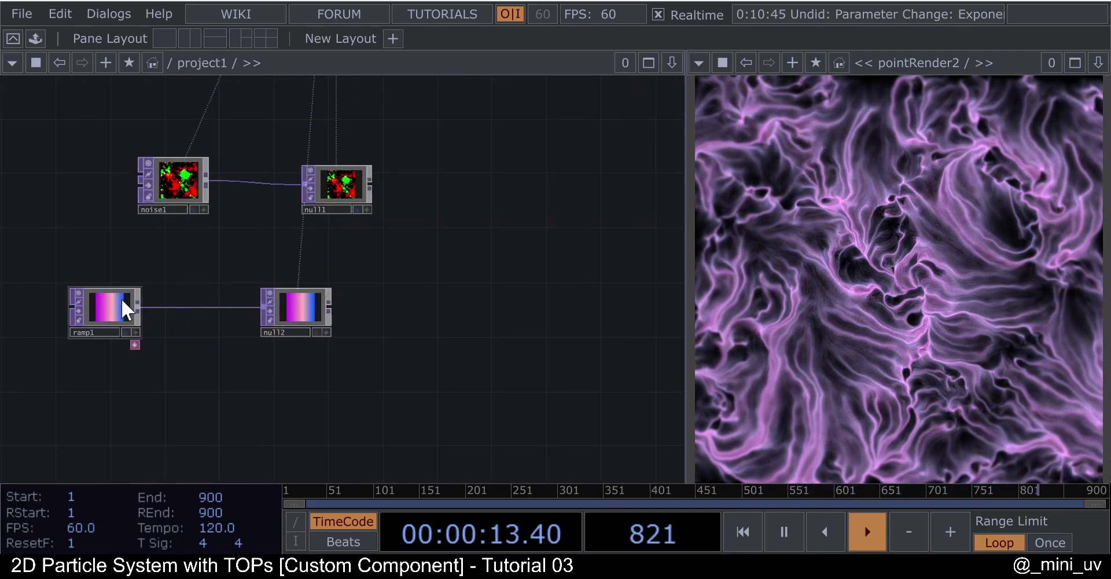
{"action": "left_click", "coordinate": [106, 309]}
{"action": "key", "text": "p"}
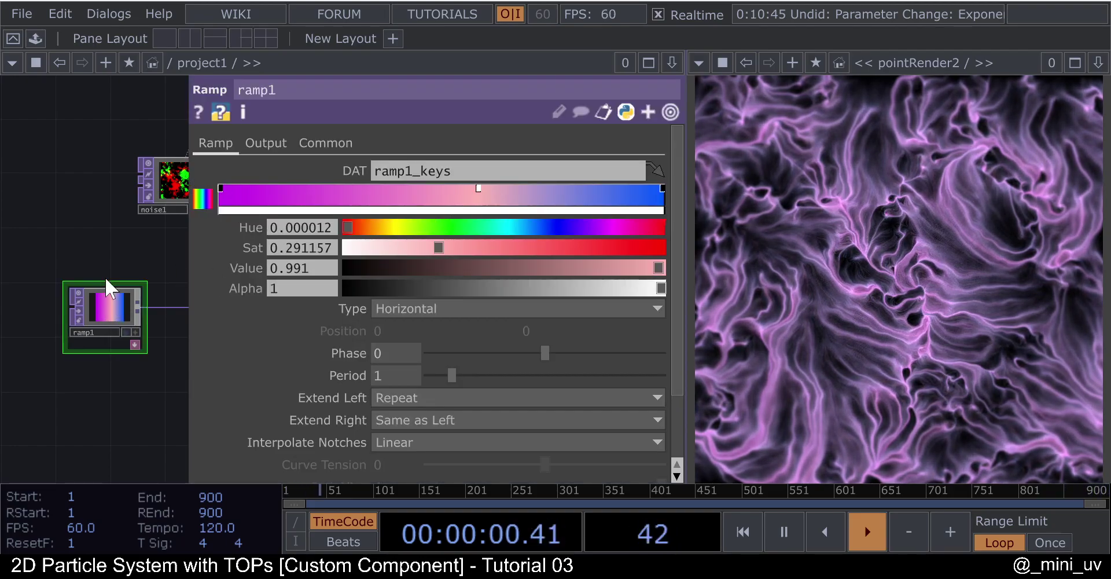
{"action": "left_click_drag", "start_coordinate": [662, 189], "coordinate": [636, 200]}
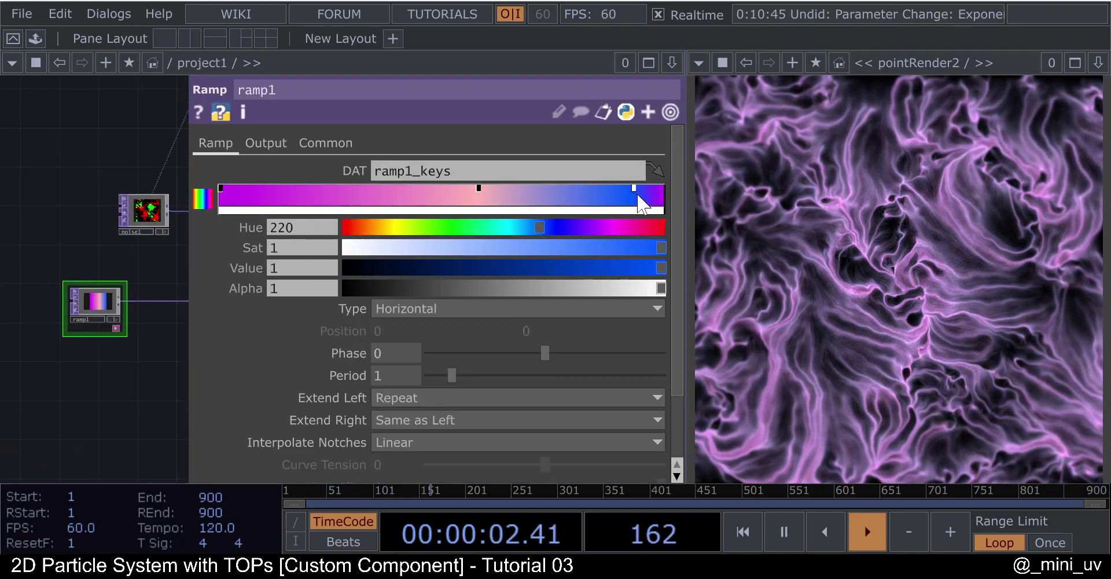
{"action": "left_click", "coordinate": [646, 195]}
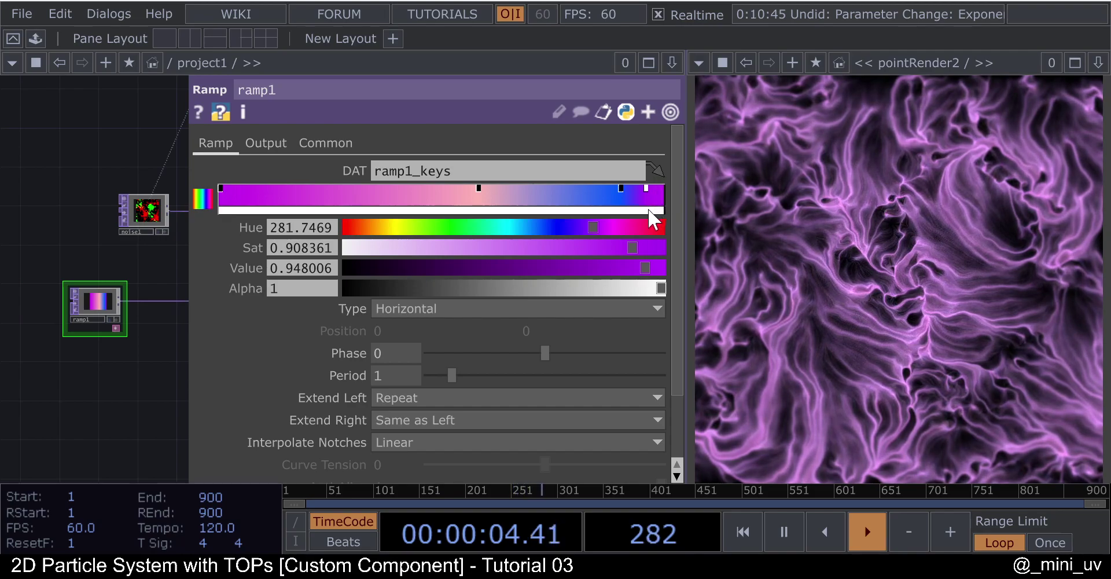
{"action": "scroll", "coordinate": [142, 292], "scroll_direction": "down", "scroll_amount": 4}
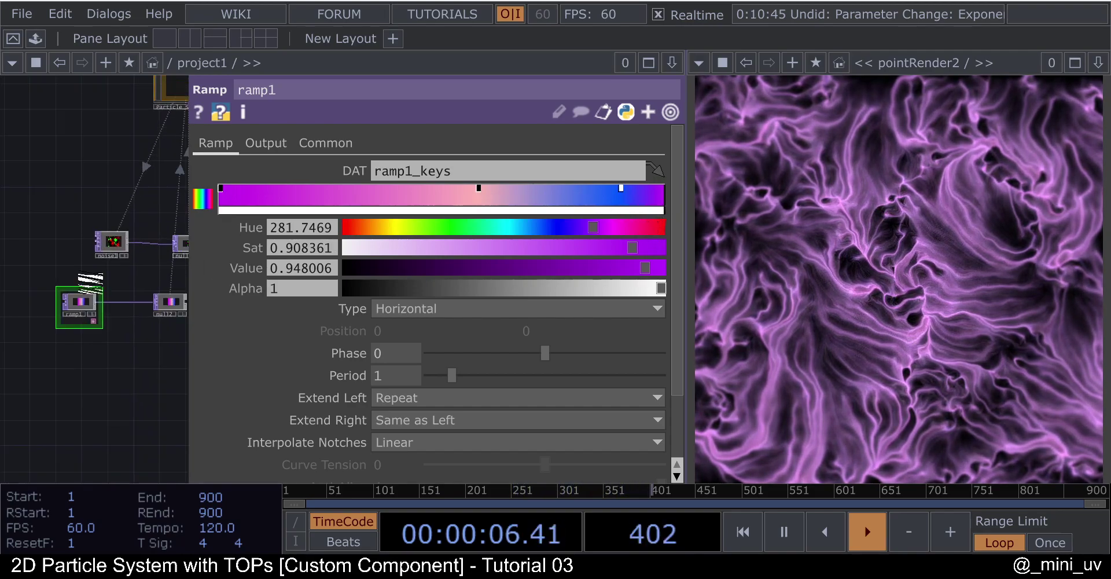
{"action": "left_click_drag", "start_coordinate": [477, 187], "coordinate": [682, 268]}
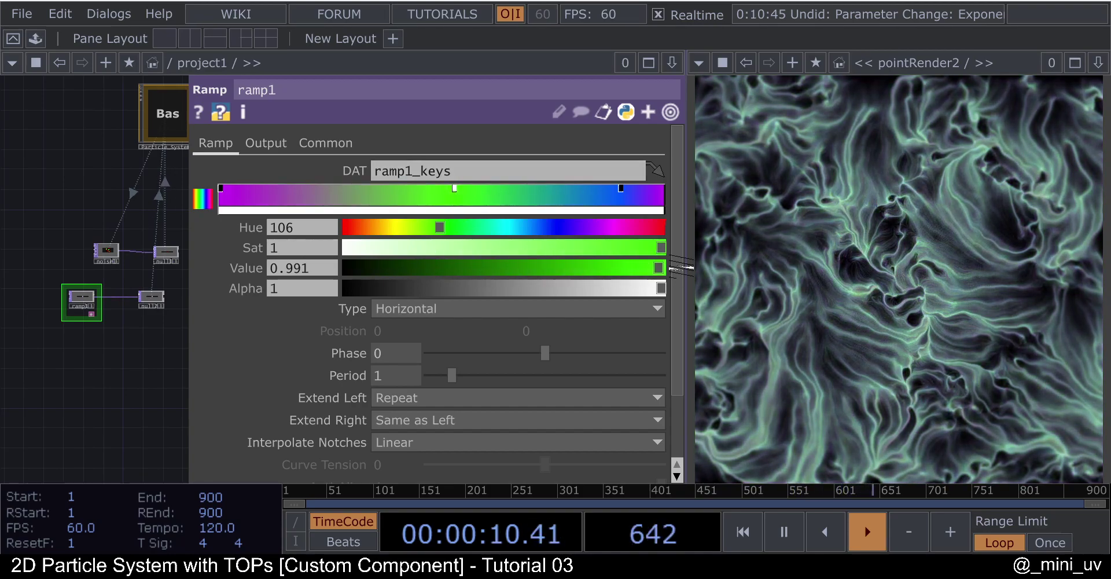
{"action": "left_click_drag", "start_coordinate": [622, 189], "coordinate": [684, 180]}
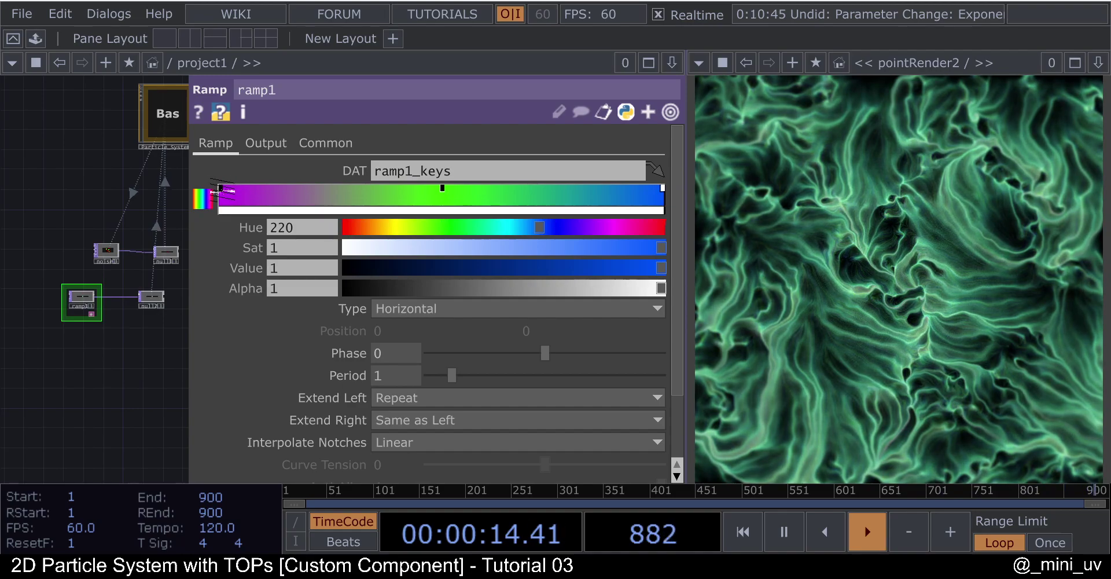
- Nudge ramp1's purple and middle keys towards the blue end, setting the middle key to hue 206 and the end key to hue 349
{"action": "left_click_drag", "start_coordinate": [220, 189], "coordinate": [226, 189]}
{"action": "left_click_drag", "start_coordinate": [442, 189], "coordinate": [462, 189]}
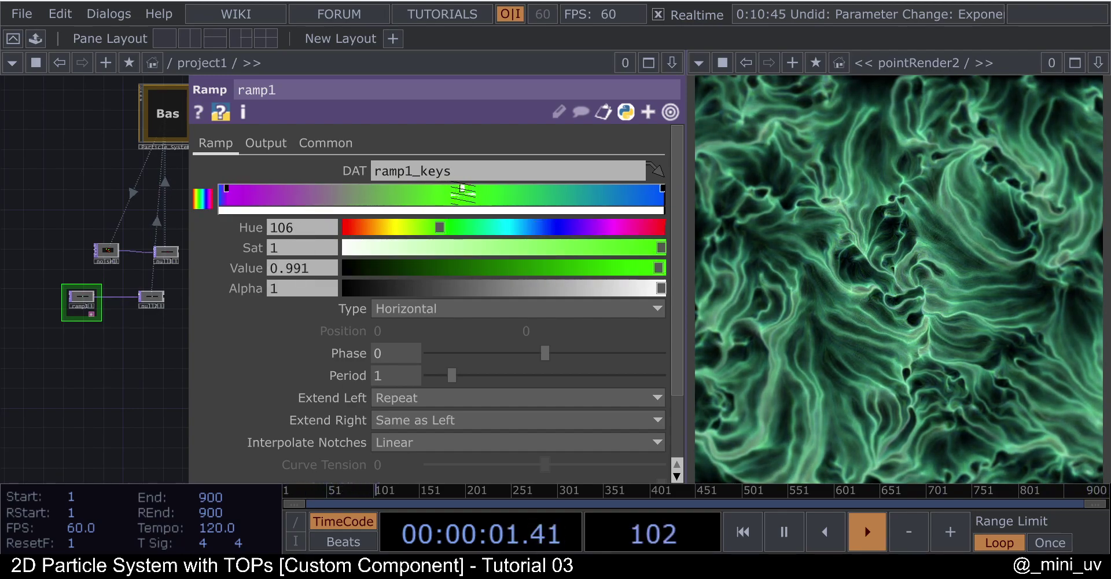
{"action": "left_click_drag", "start_coordinate": [483, 231], "coordinate": [651, 227]}
{"action": "left_click", "coordinate": [662, 188]}
- Set noise1's Exponent to 1 and Harmonics to 4
{"action": "scroll", "coordinate": [162, 251], "scroll_direction": "up", "scroll_amount": 3}
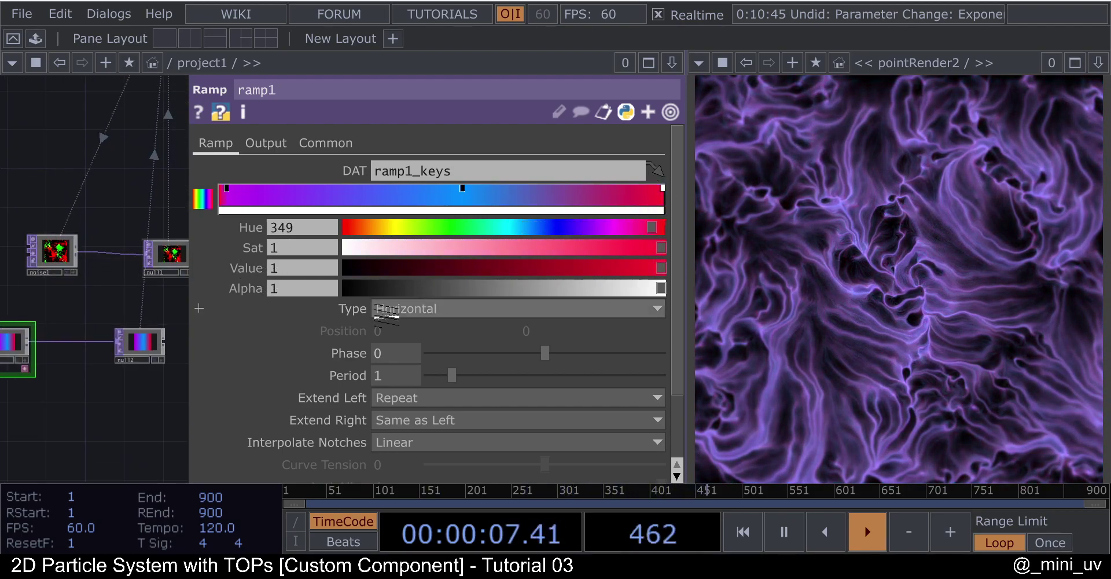
{"action": "left_click", "coordinate": [52, 251]}
{"action": "mouse_move", "coordinate": [530, 327]}
{"action": "left_mouse_down"}
{"action": "mouse_move", "coordinate": [601, 327]}
{"action": "mouse_move", "coordinate": [529, 328]}
{"action": "left_mouse_up"}
{"action": "left_click_drag", "start_coordinate": [520, 237], "coordinate": [556, 248]}
- Try the Vertical type on ramp1, settle on Circular, and shift its blue key slightly towards the purple key
{"action": "scroll", "coordinate": [232, 292], "scroll_direction": "down", "scroll_amount": 5}
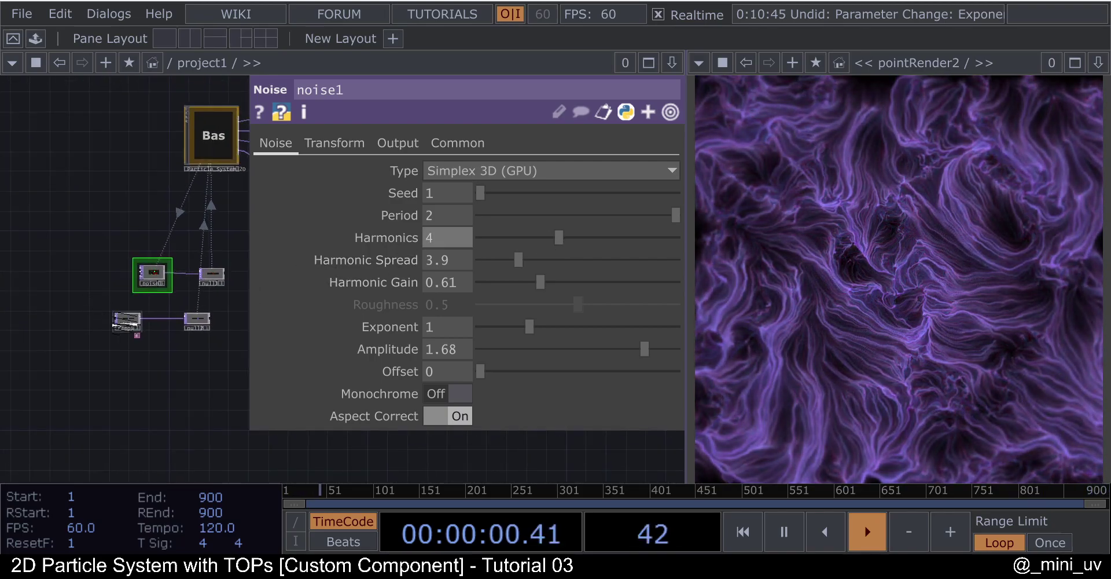
{"action": "left_click", "coordinate": [127, 322]}
{"action": "left_click", "coordinate": [463, 309]}
{"action": "left_click", "coordinate": [460, 329]}
{"action": "left_click", "coordinate": [471, 309]}
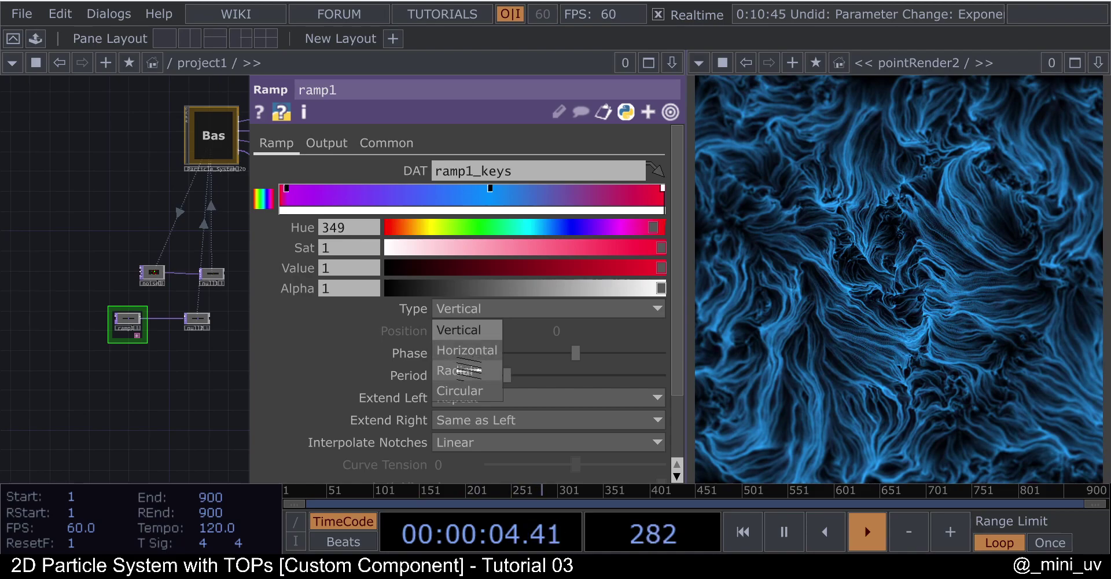
{"action": "left_click", "coordinate": [461, 389]}
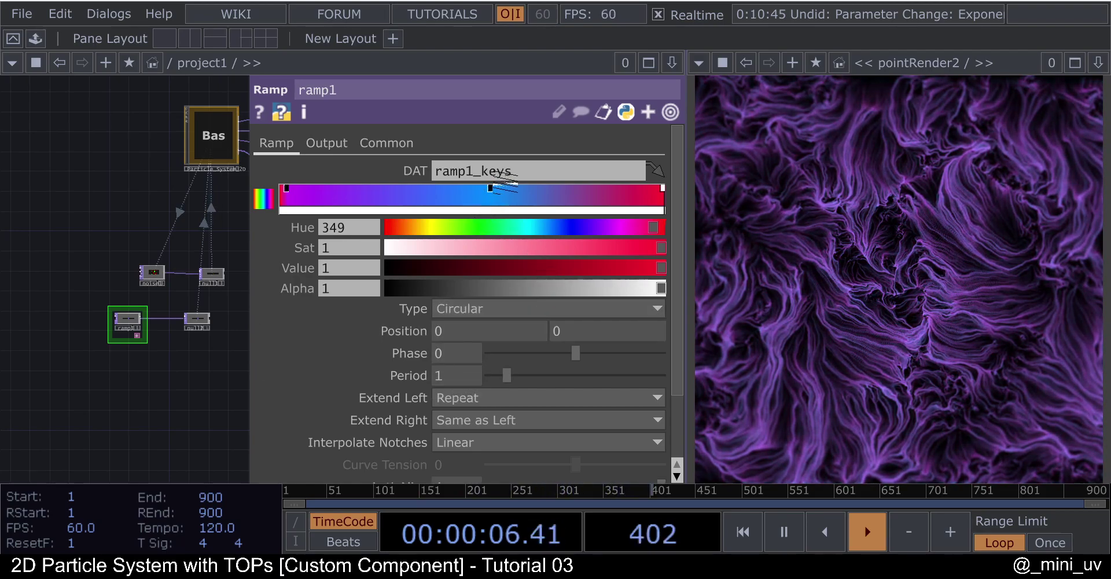
{"action": "left_click_drag", "start_coordinate": [489, 189], "coordinate": [474, 189]}
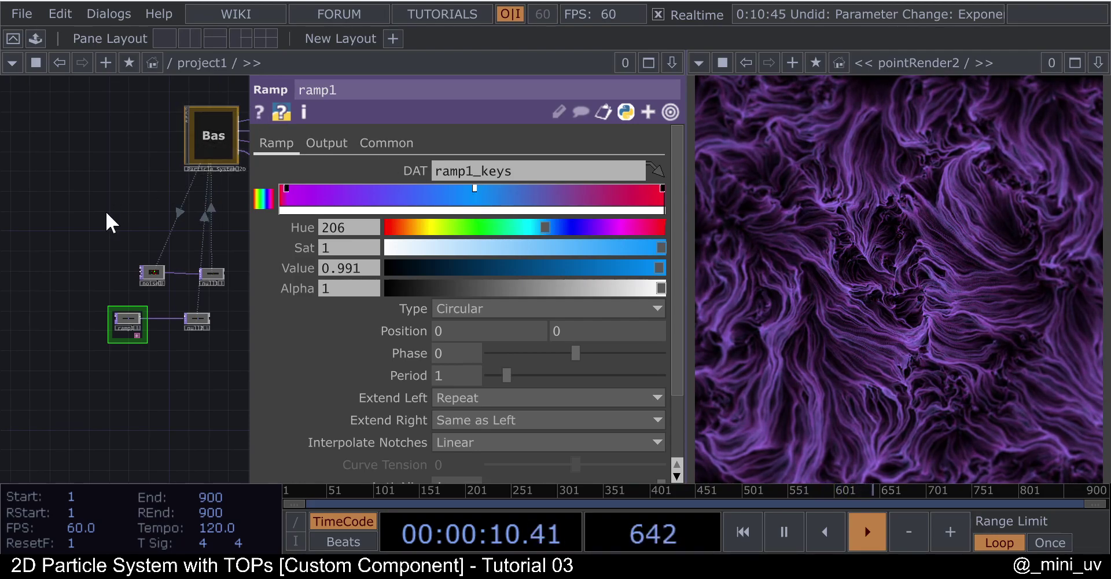
- Set Particle_System_2D's Color mode to Custom and assign null2 as its Custom Color
{"action": "left_click", "coordinate": [217, 144]}
{"action": "scroll", "coordinate": [155, 183], "scroll_direction": "up", "scroll_amount": 2}
{"action": "left_click", "coordinate": [465, 307]}
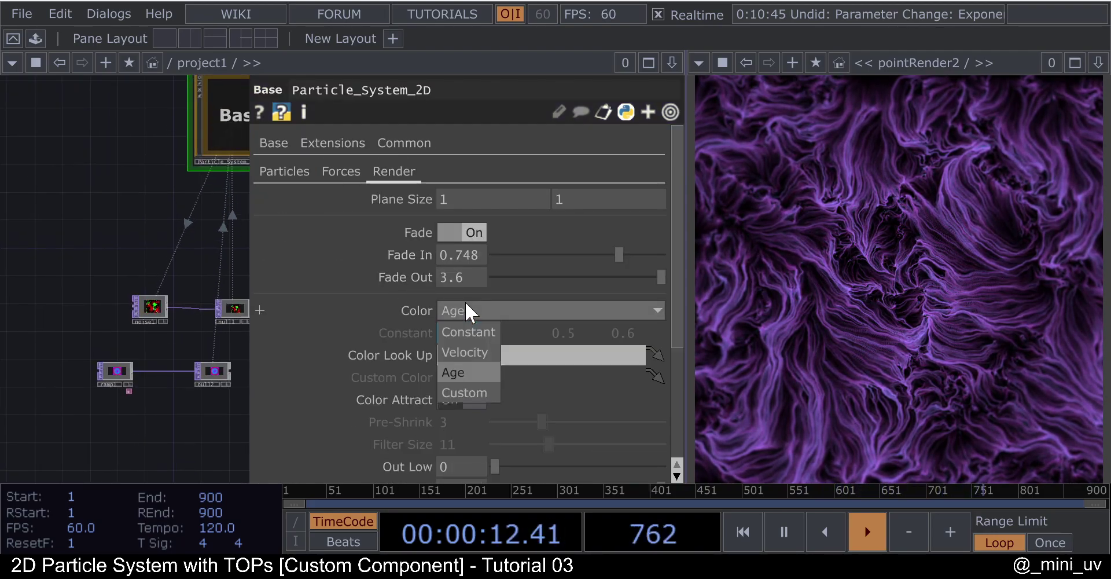
{"action": "left_click", "coordinate": [468, 393]}
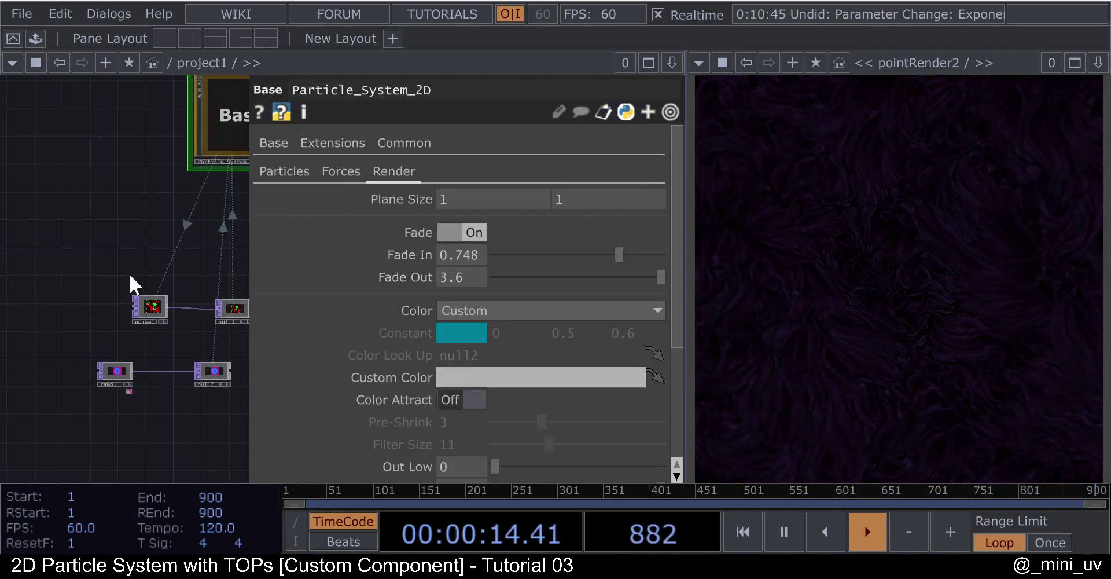
{"action": "scroll", "coordinate": [148, 280], "scroll_direction": "down", "scroll_amount": 2}
{"action": "scroll", "coordinate": [226, 359], "scroll_direction": "up", "scroll_amount": 3}
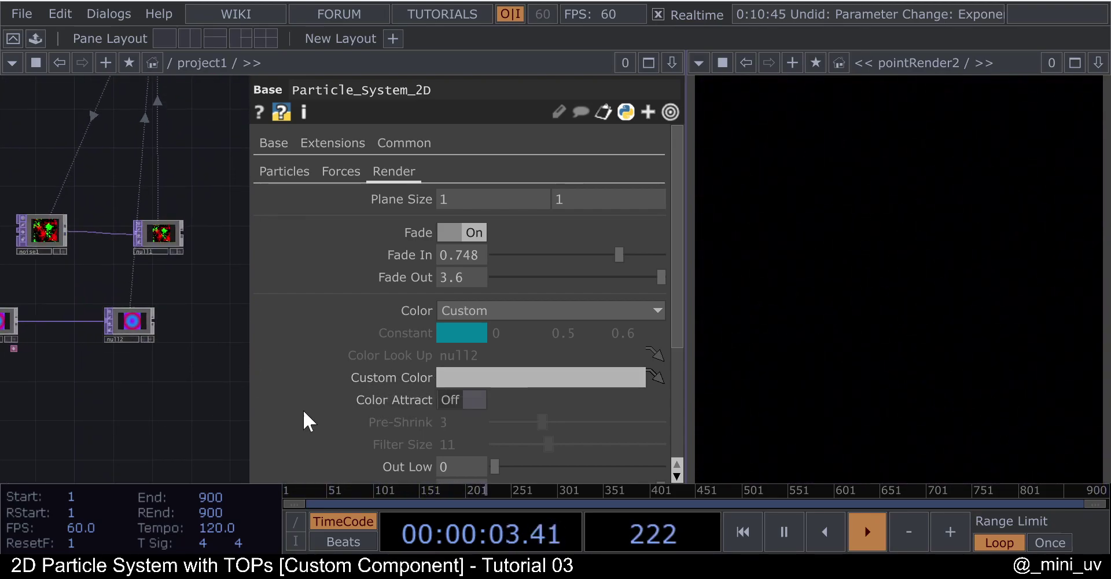
{"action": "left_click_drag", "start_coordinate": [441, 335], "coordinate": [463, 378]}
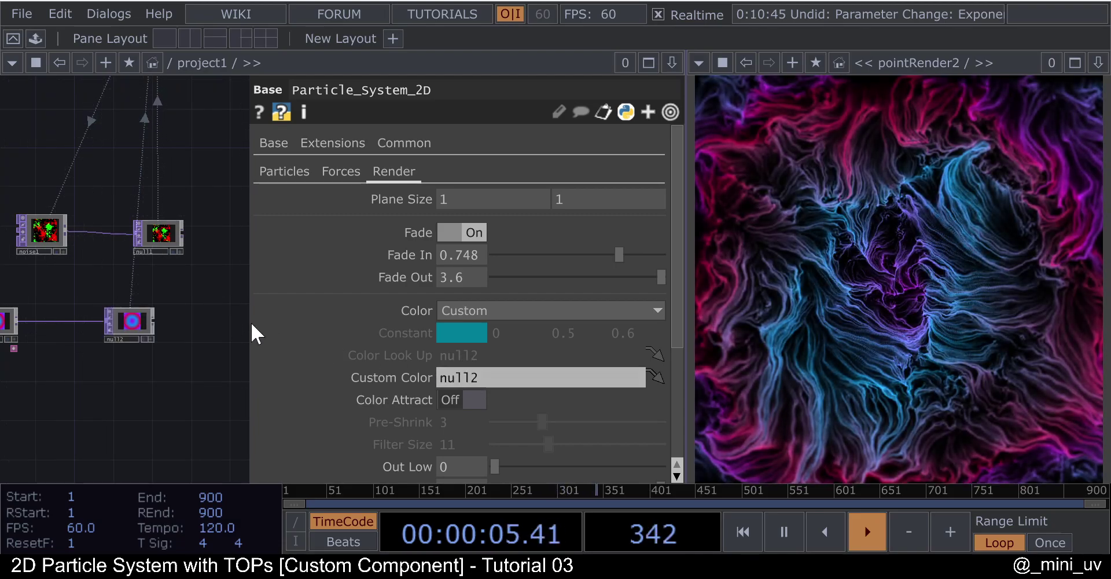
- Drive ramp1's Phase with the expression absTime.seconds*0.1
{"action": "scroll", "coordinate": [169, 114], "scroll_direction": "down", "scroll_amount": 3}
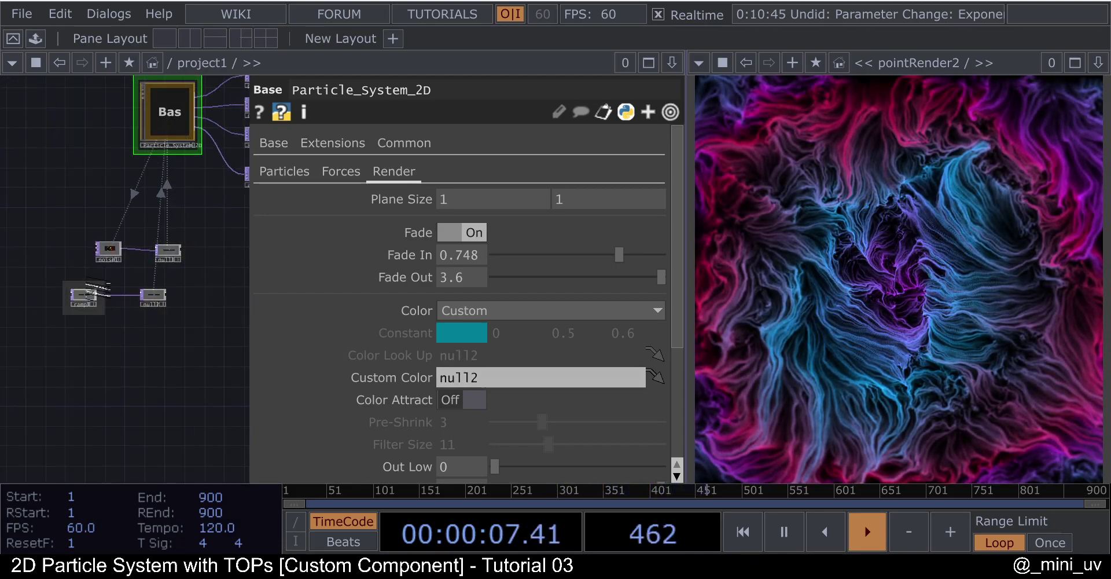
{"action": "scroll", "coordinate": [81, 295], "scroll_direction": "up", "scroll_amount": 3}
{"action": "left_click", "coordinate": [68, 307]}
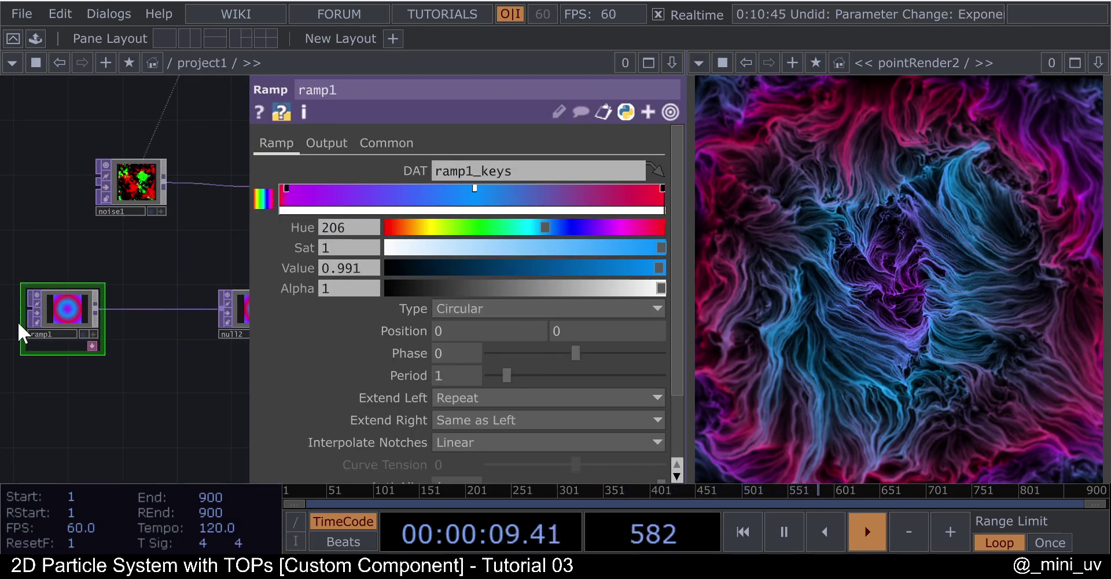
{"action": "scroll", "coordinate": [19, 322], "scroll_direction": "up", "scroll_amount": 3}
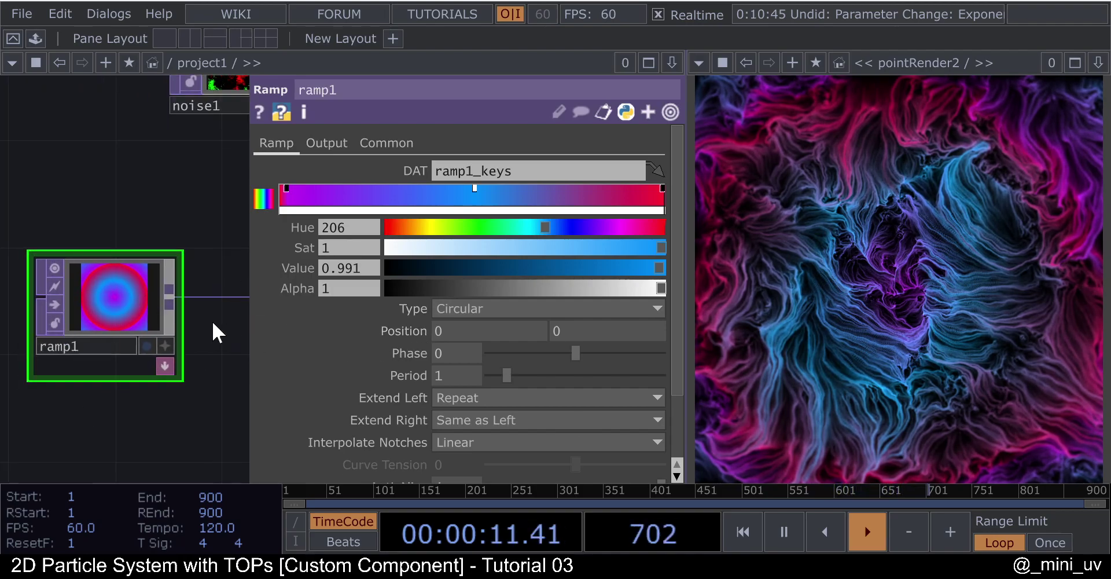
{"action": "scroll", "coordinate": [226, 321], "scroll_direction": "down", "scroll_amount": 2}
{"action": "mouse_move", "coordinate": [575, 353]}
{"action": "left_mouse_down"}
{"action": "mouse_move", "coordinate": [503, 352]}
{"action": "mouse_move", "coordinate": [590, 353]}
{"action": "left_mouse_up"}
{"action": "type", "text": "abs"}
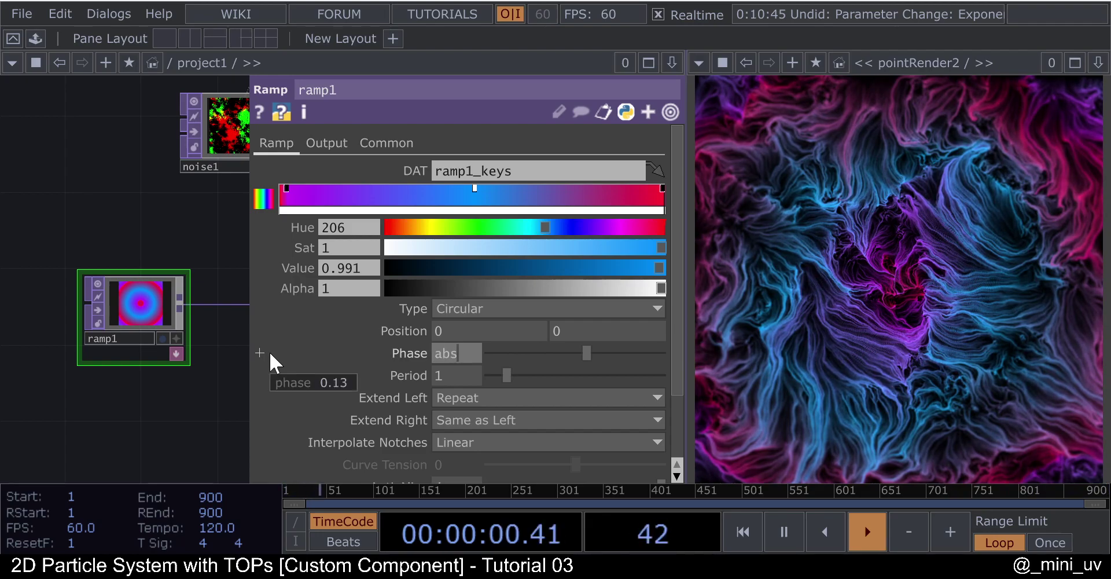
{"action": "type", "text": "Time.s"}
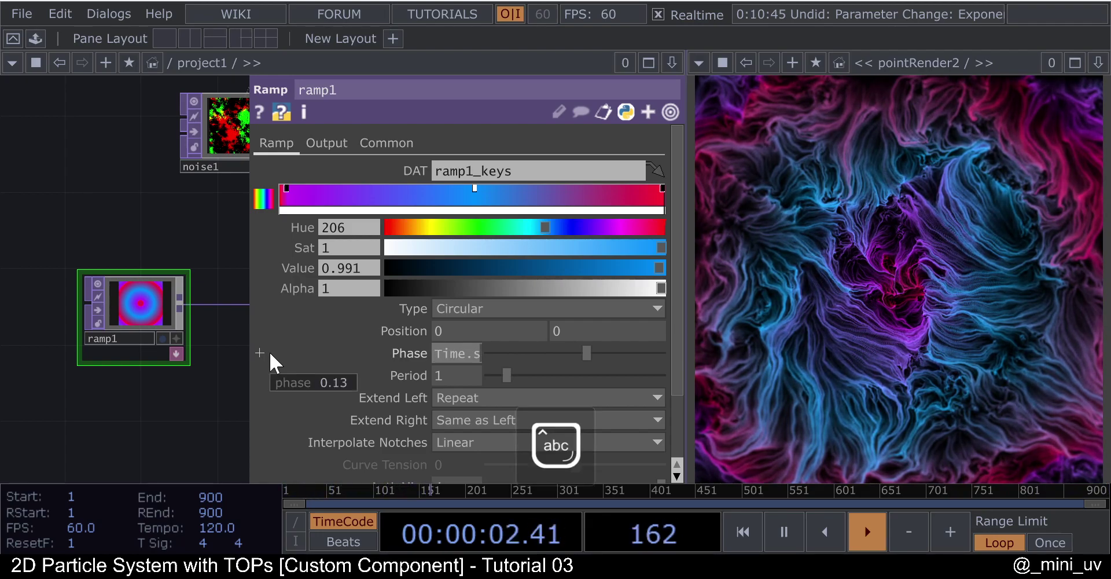
{"action": "type", "text": "econds*0.1"}
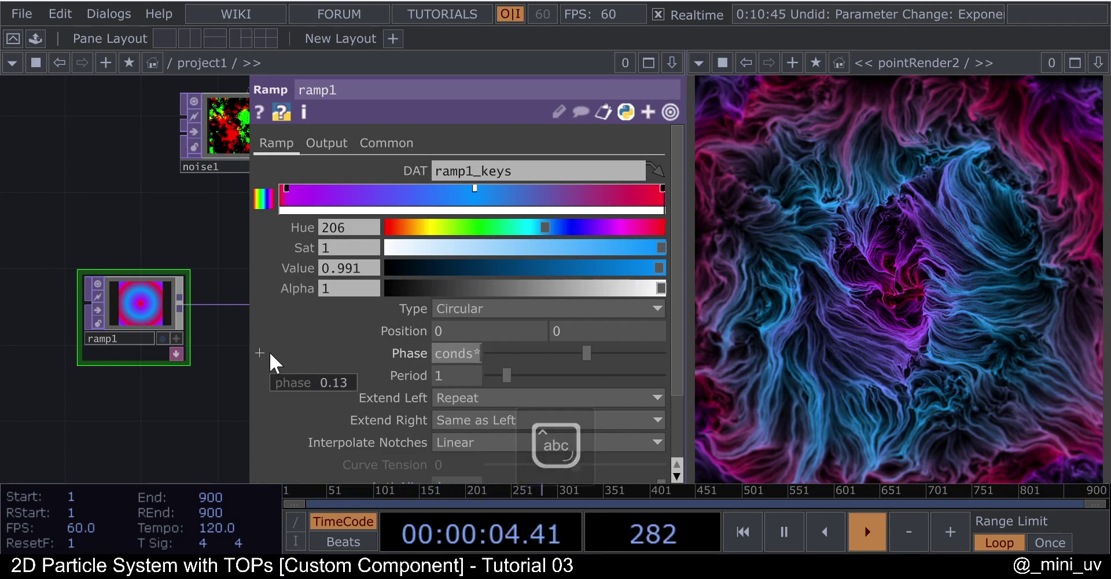
{"action": "key", "text": "Return"}
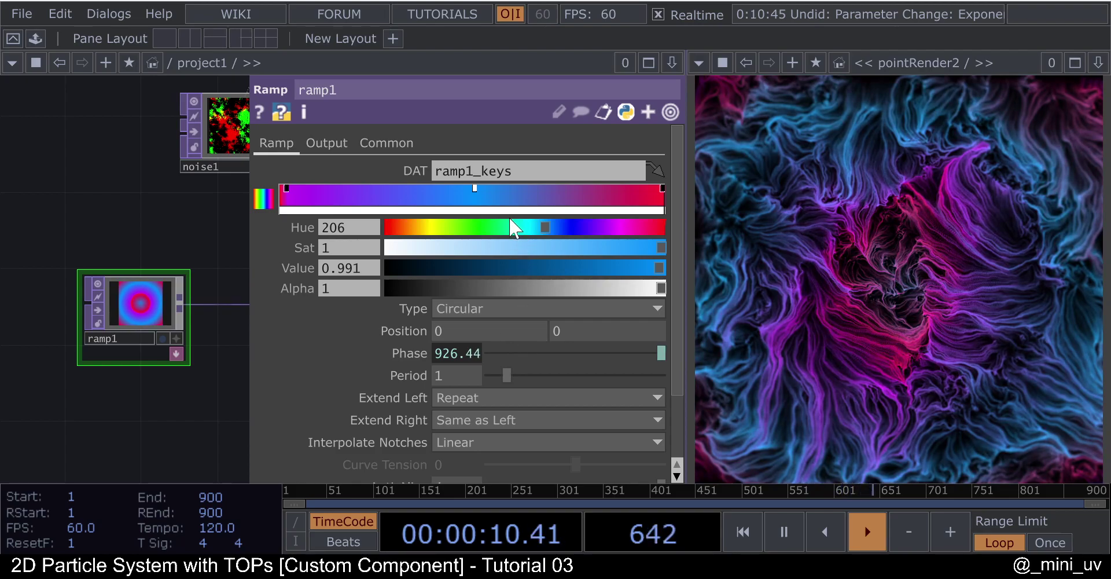
- Try a multiplier of 0.5 in ramp1's Phase expression
{"action": "scroll", "coordinate": [274, 276], "scroll_direction": "down", "scroll_amount": 1}
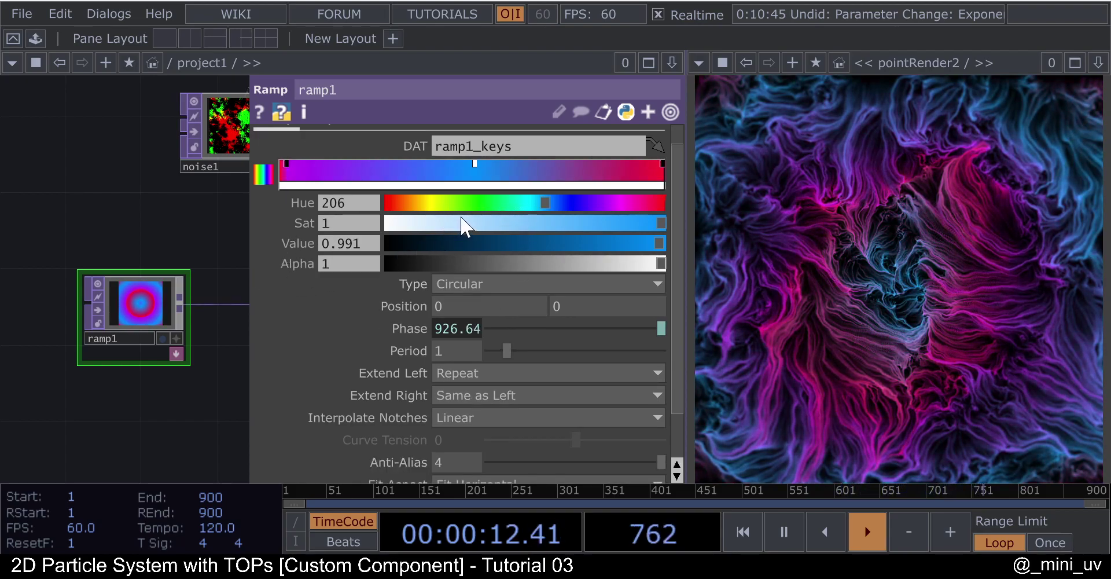
{"action": "left_click", "coordinate": [570, 332]}
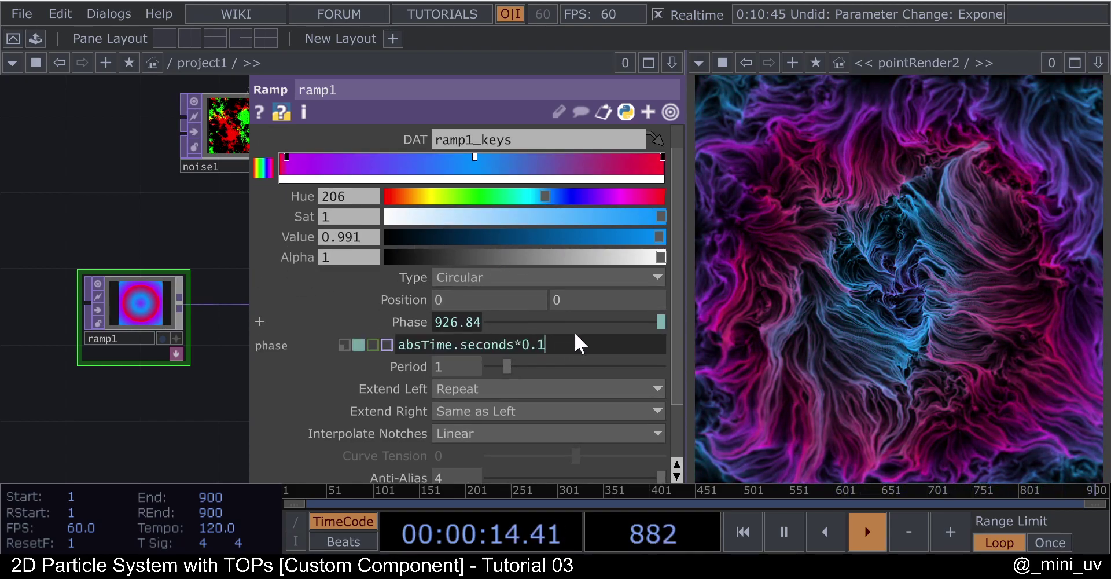
{"action": "key", "text": "BackSpace"}
{"action": "type", "text": "5"}
{"action": "key", "text": "Return"}
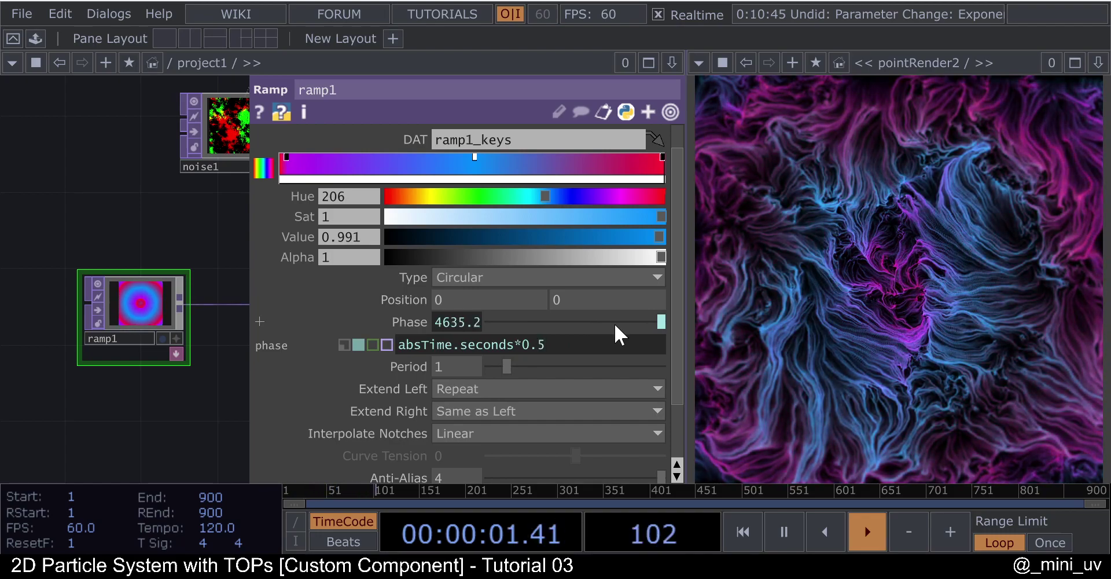
- Reduce ramp1's Phase expression to absTime.seconds and set the middle key's hue to about 119
{"action": "left_click", "coordinate": [574, 339]}
{"action": "key", "text": "BackSpace"}
{"action": "key", "text": "BackSpace"}
{"action": "key", "text": "BackSpace"}
{"action": "key", "text": "BackSpace"}
{"action": "key", "text": "Return"}
{"action": "left_click", "coordinate": [479, 199]}
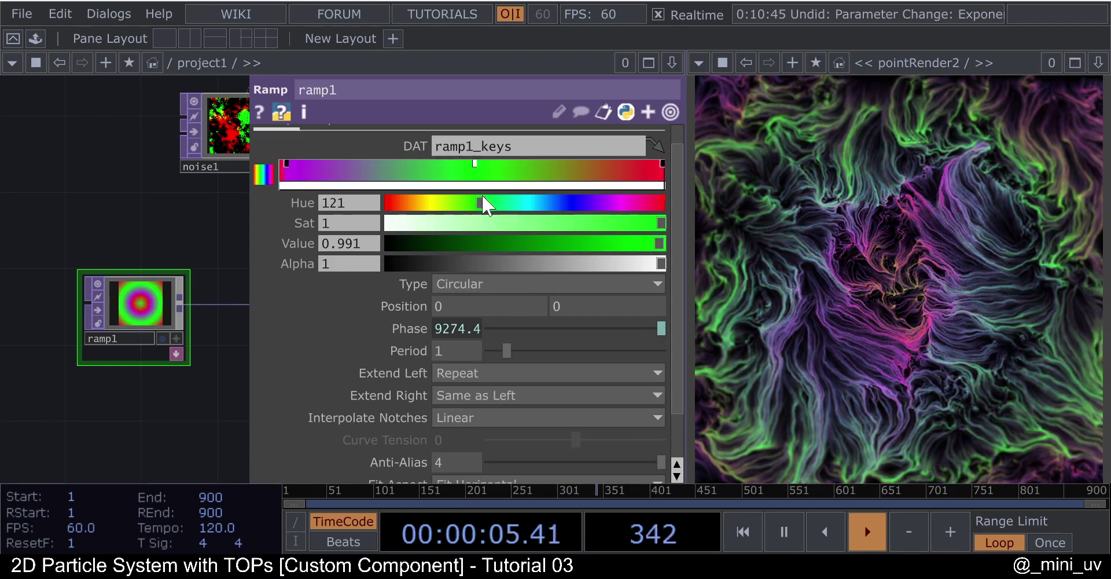
- Switch Particle_System_2D's Color mode to Constant and set the constant color to 1, 1, 1
{"action": "scroll", "coordinate": [168, 255], "scroll_direction": "down", "scroll_amount": 5}
{"action": "left_click_drag", "start_coordinate": [197, 278], "coordinate": [168, 349]}
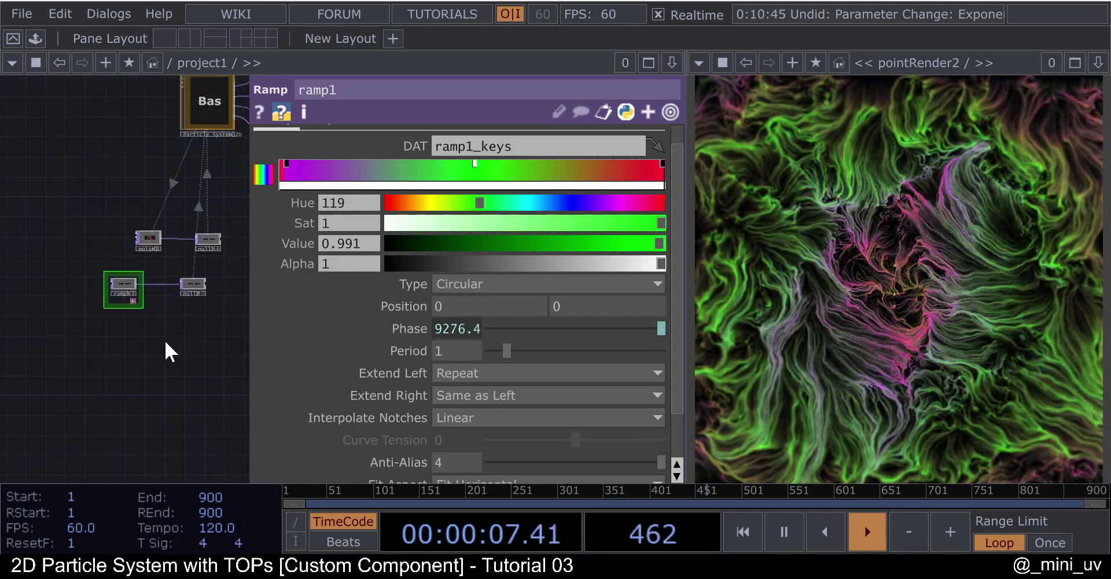
{"action": "left_click", "coordinate": [193, 116]}
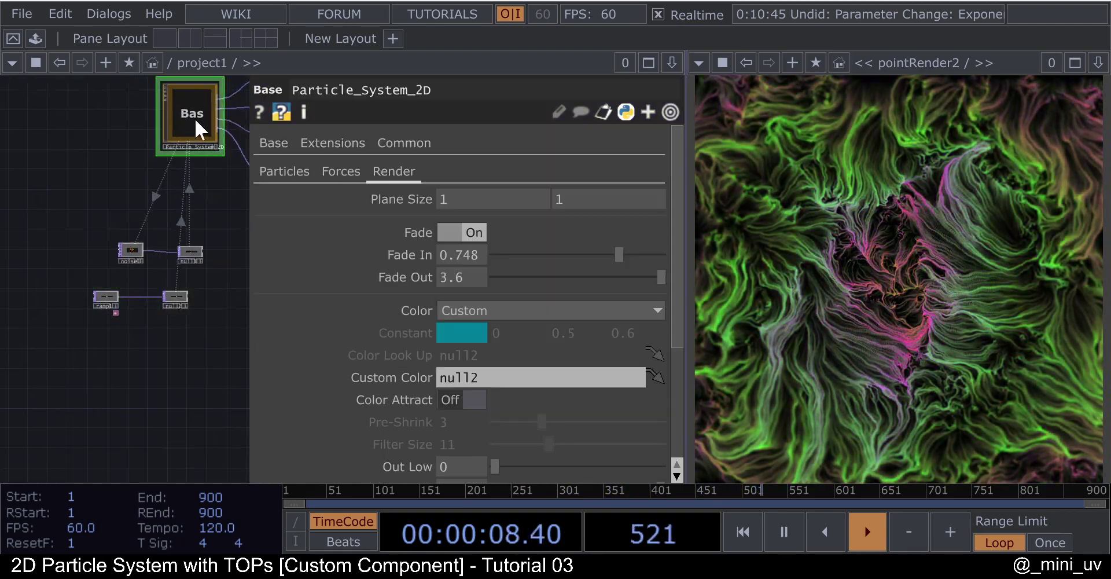
{"action": "left_click", "coordinate": [499, 310]}
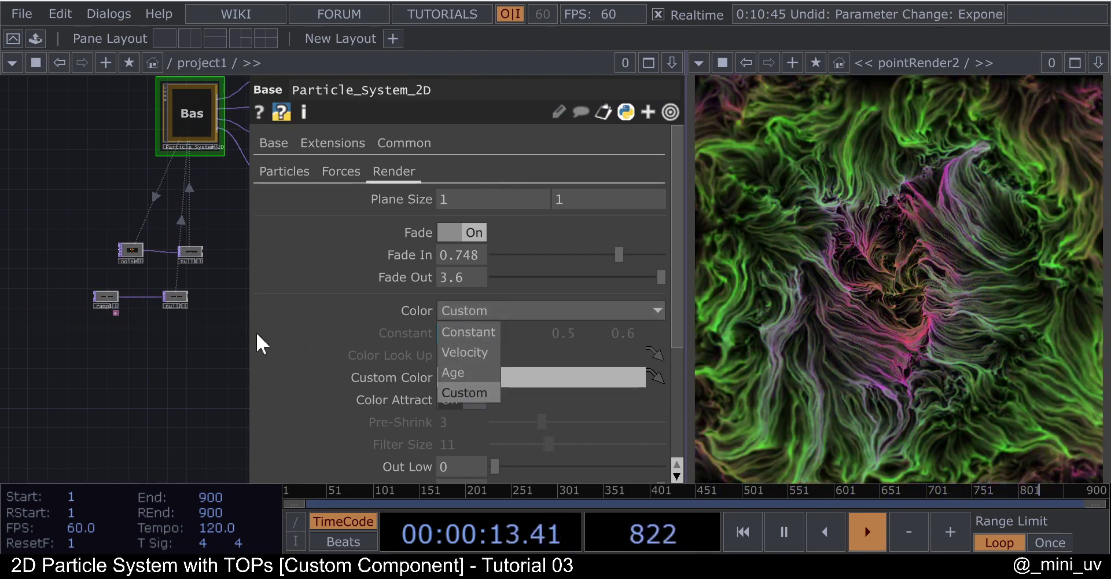
{"action": "left_click", "coordinate": [474, 333]}
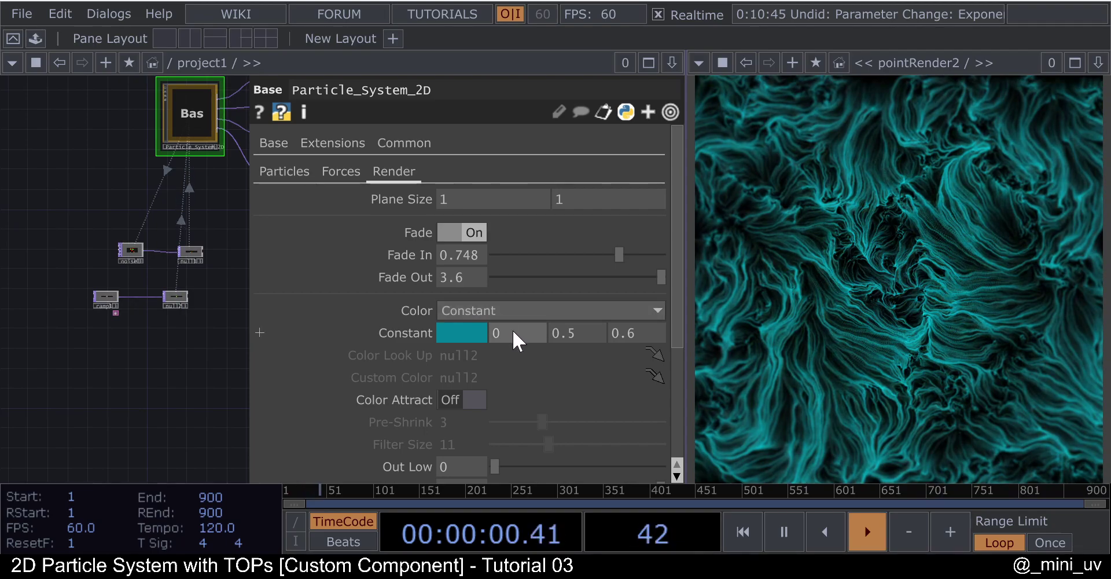
{"action": "type", "text": "1"}
{"action": "key", "text": "Tab"}
{"action": "left_click", "coordinate": [640, 332]}
{"action": "type", "text": "1"}
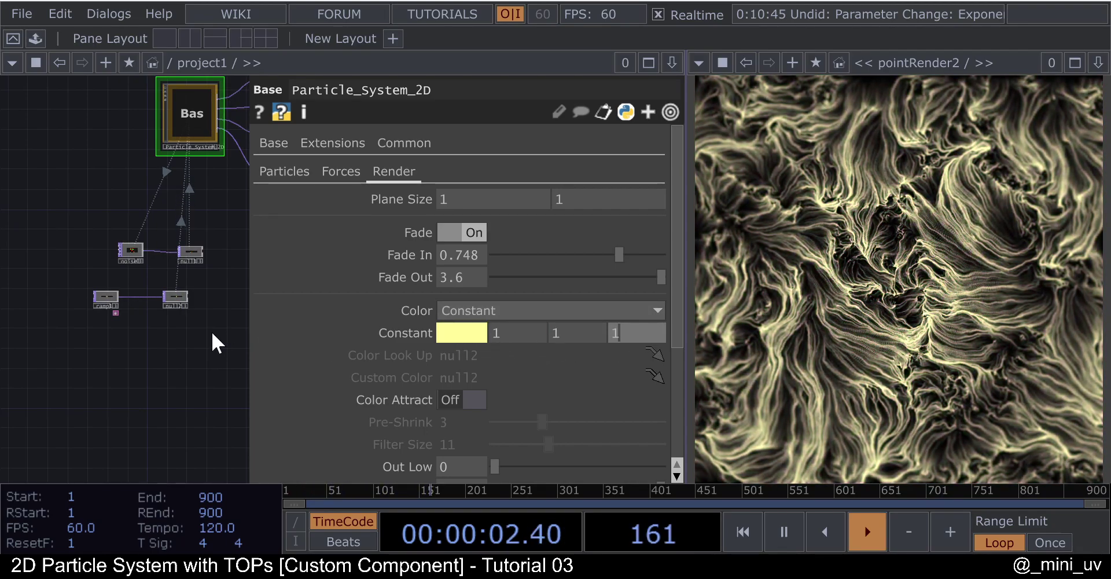
{"action": "left_click", "coordinate": [212, 331]}
{"action": "left_click_drag", "start_coordinate": [242, 291], "coordinate": [203, 280]}
{"action": "scroll", "coordinate": [195, 321], "scroll_direction": "down", "scroll_amount": 2}
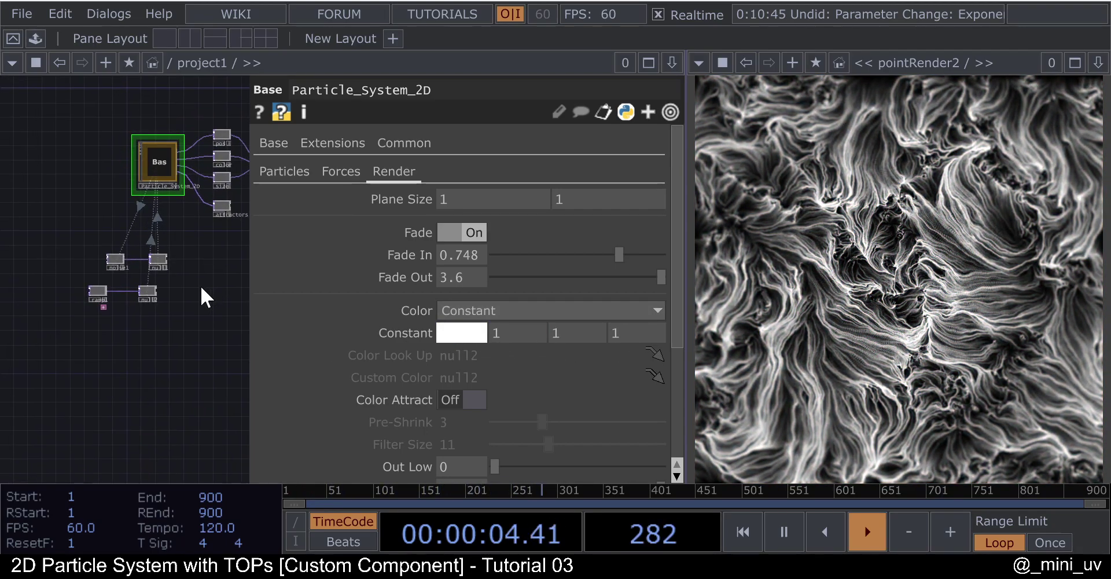
- Raise Particle_System_2D's constant particle size to 1, keeping the Size mode on Constant
{"action": "scroll", "coordinate": [473, 408], "scroll_direction": "down", "scroll_amount": 6}
{"action": "scroll", "coordinate": [458, 370], "scroll_direction": "up", "scroll_amount": 3}
{"action": "scroll", "coordinate": [457, 356], "scroll_direction": "up", "scroll_amount": 2}
{"action": "scroll", "coordinate": [457, 356], "scroll_direction": "down", "scroll_amount": 7}
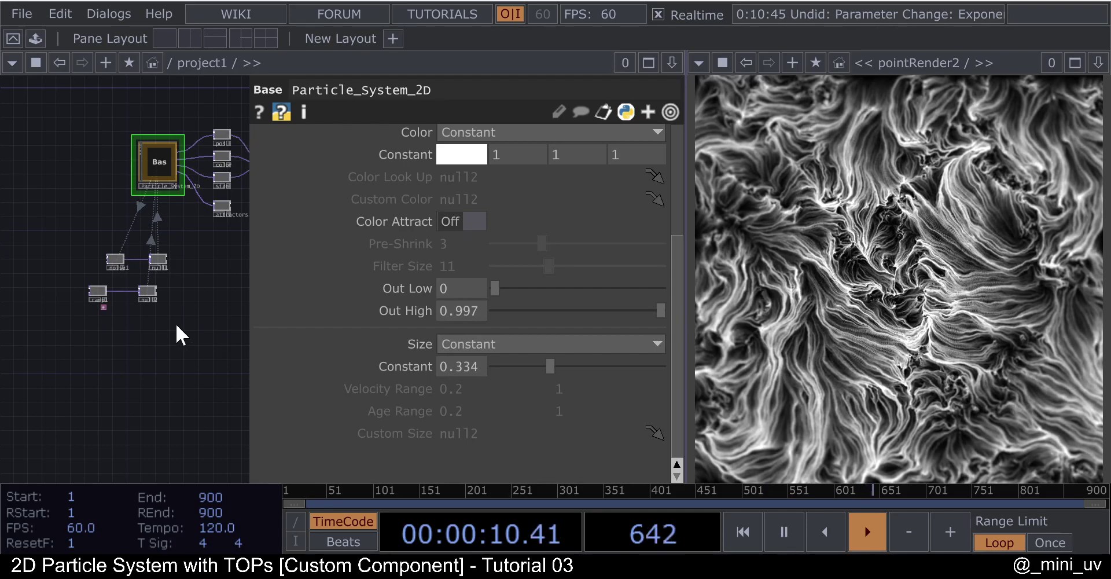
{"action": "scroll", "coordinate": [139, 273], "scroll_direction": "up", "scroll_amount": 3}
{"action": "left_click_drag", "start_coordinate": [549, 367], "coordinate": [666, 367]}
{"action": "left_click", "coordinate": [522, 346]}
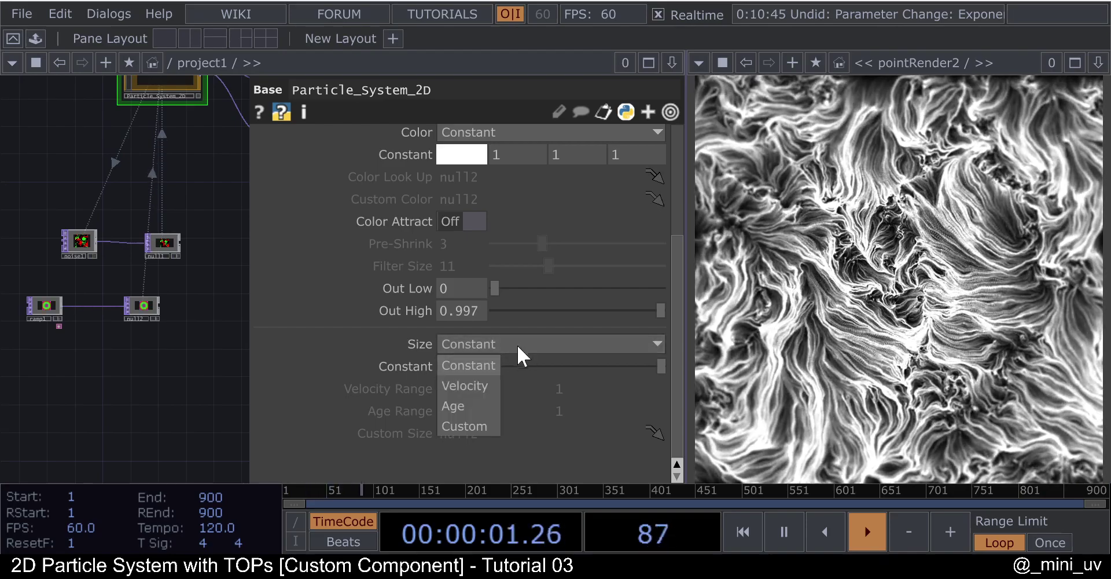
{"action": "left_click", "coordinate": [519, 342]}
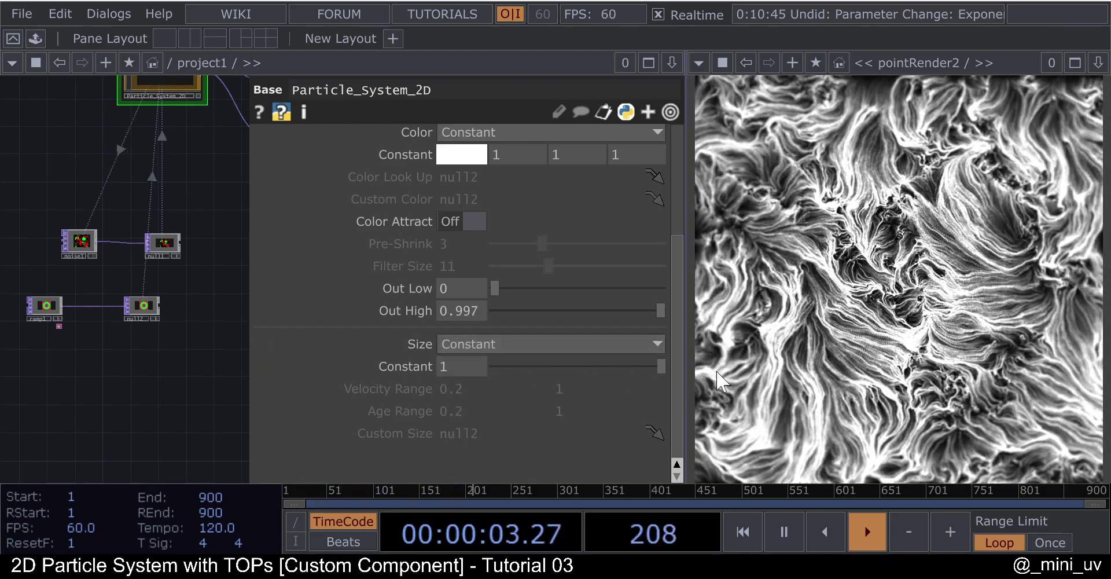
- Switch the particle Size mode to Velocity and set the second Velocity Range value to 2
{"action": "left_click", "coordinate": [567, 345]}
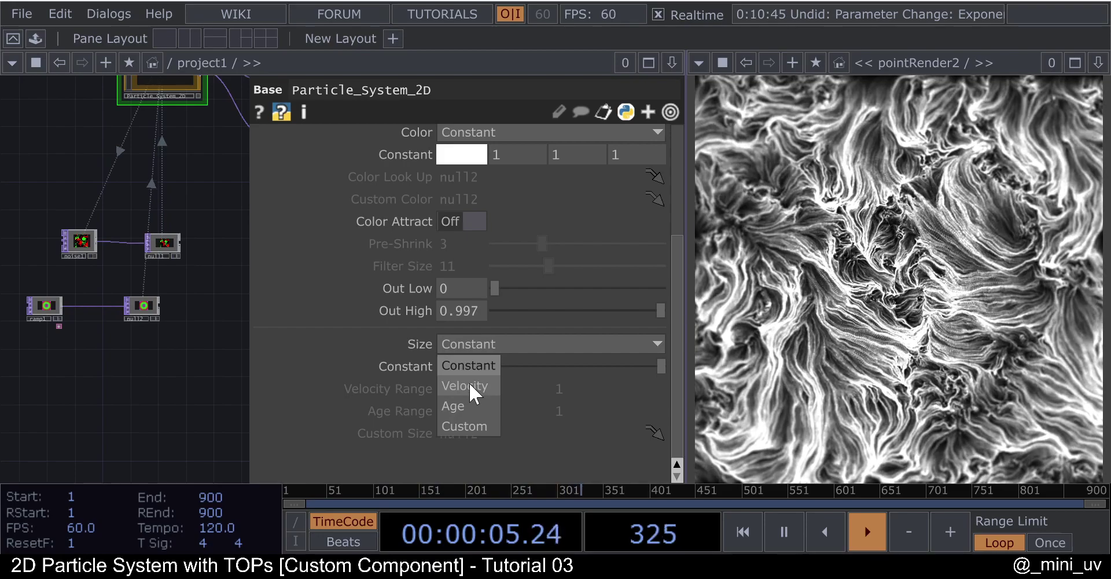
{"action": "left_click", "coordinate": [468, 385]}
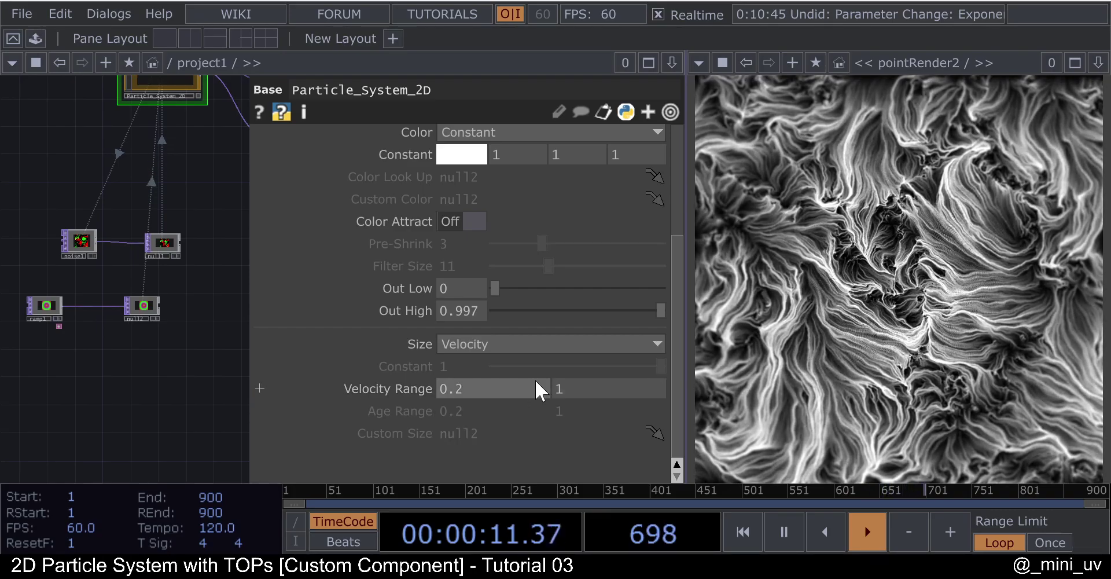
{"action": "type", "text": "2"}
{"action": "key", "text": "Return"}
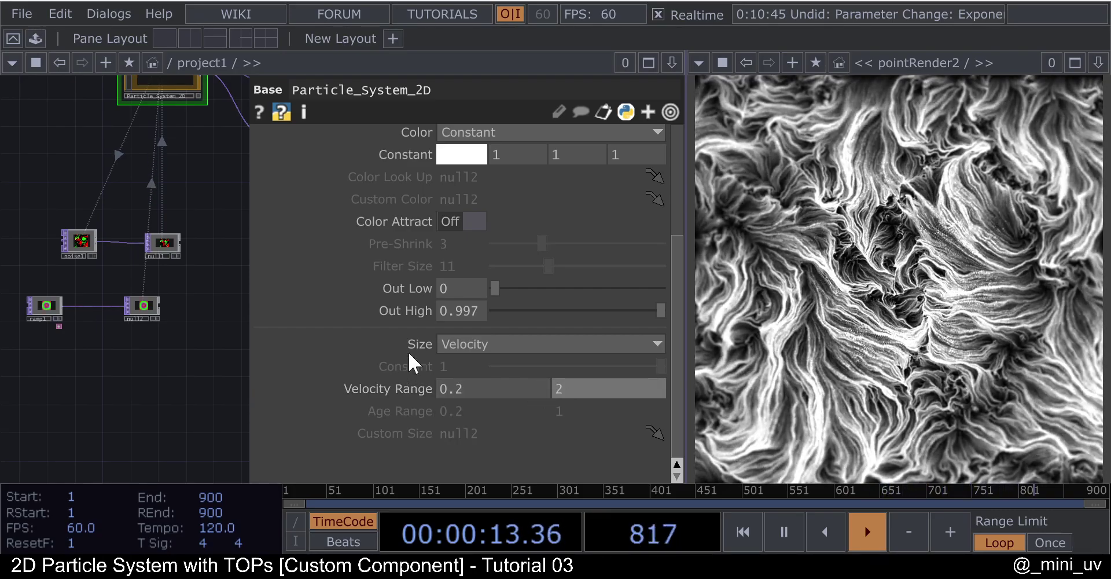
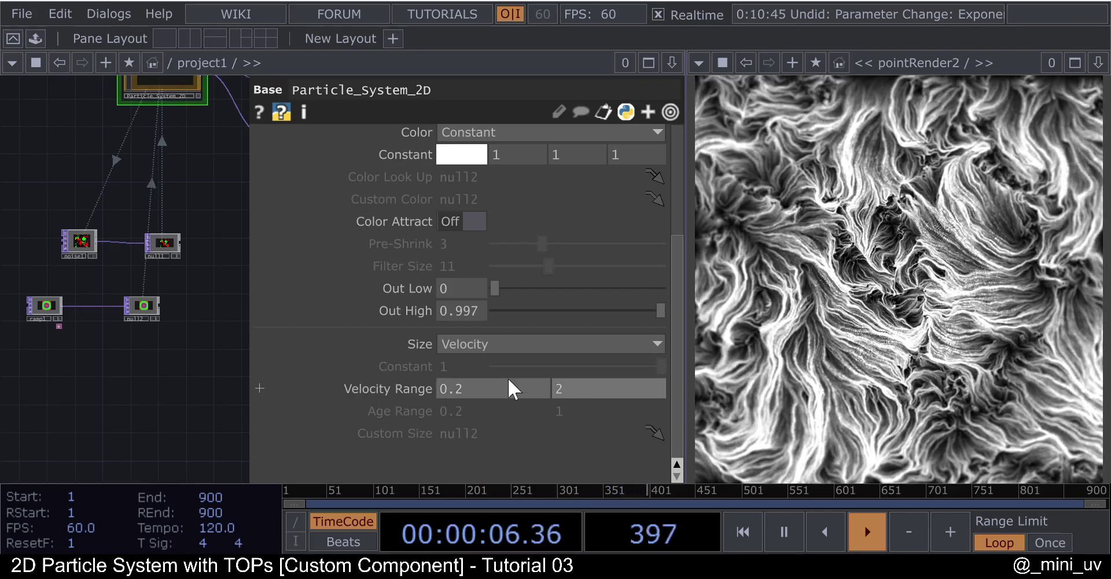
- Try 2 as the first Velocity Range value, set the second to 0, and settle on 1 for the first
{"action": "key", "text": "BackSpace"}
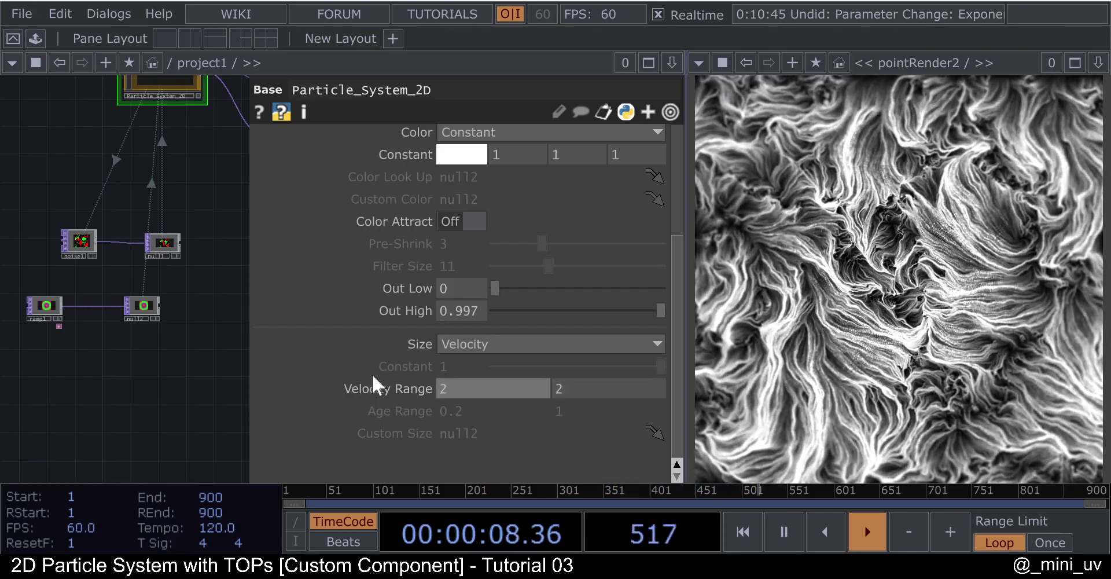
{"action": "type", "text": "2"}
{"action": "key", "text": "Return"}
{"action": "left_click", "coordinate": [571, 388]}
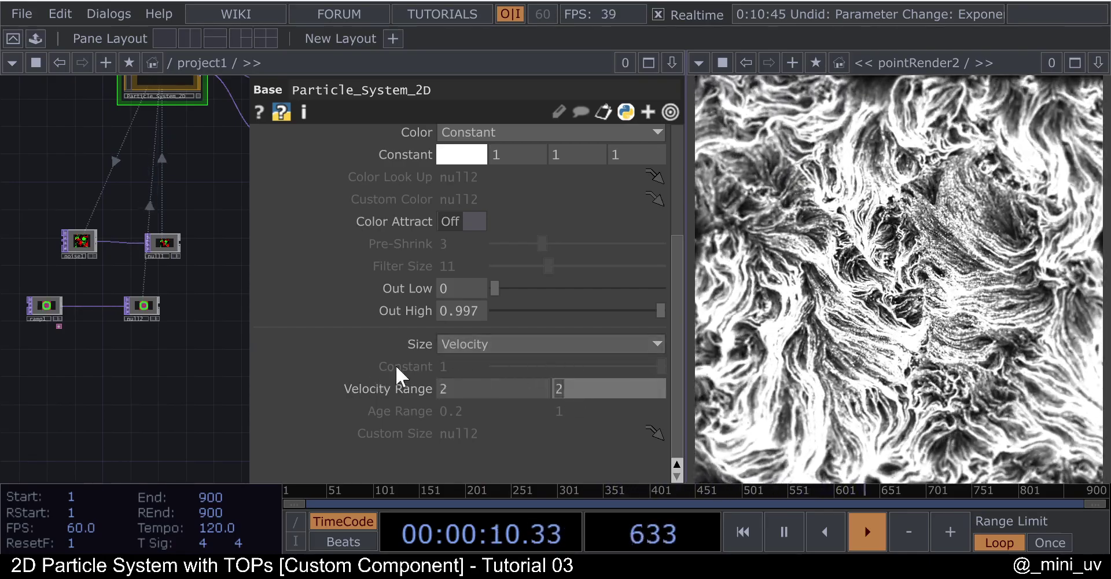
{"action": "type", "text": "0"}
{"action": "key", "text": "Return"}
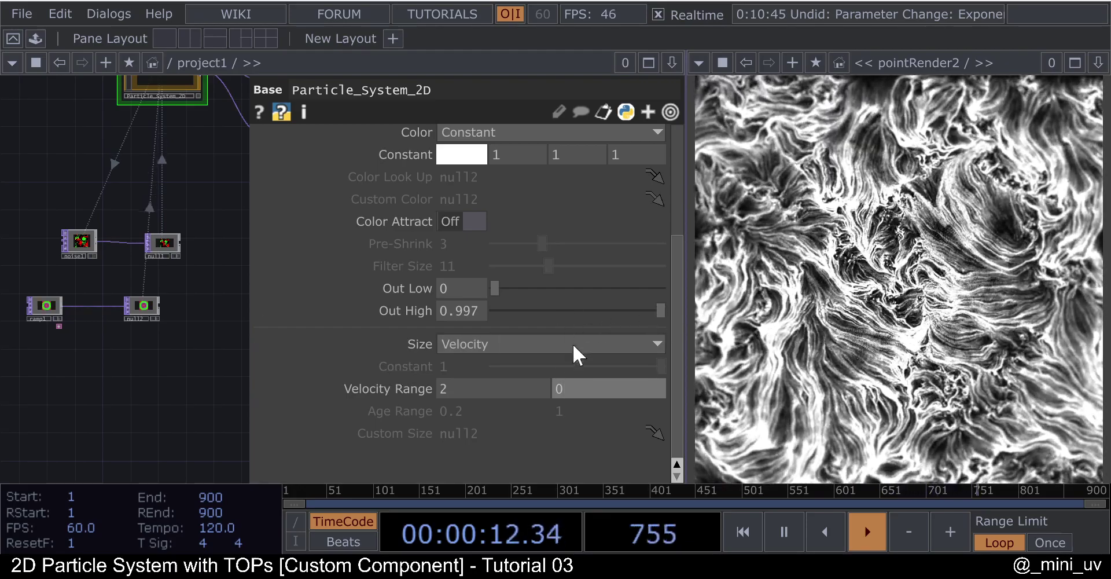
{"action": "right_click", "coordinate": [356, 390]}
{"action": "left_click", "coordinate": [382, 417]}
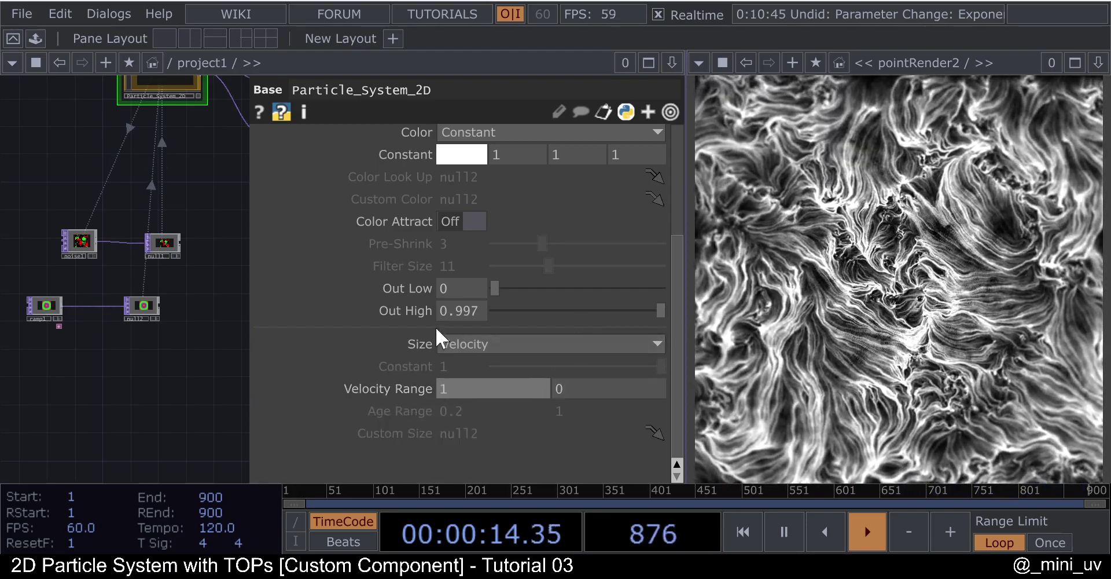
- Set noise1's Harmonic Spread to 3
{"action": "left_click", "coordinate": [81, 239]}
{"action": "left_click_drag", "start_coordinate": [515, 260], "coordinate": [509, 258]}
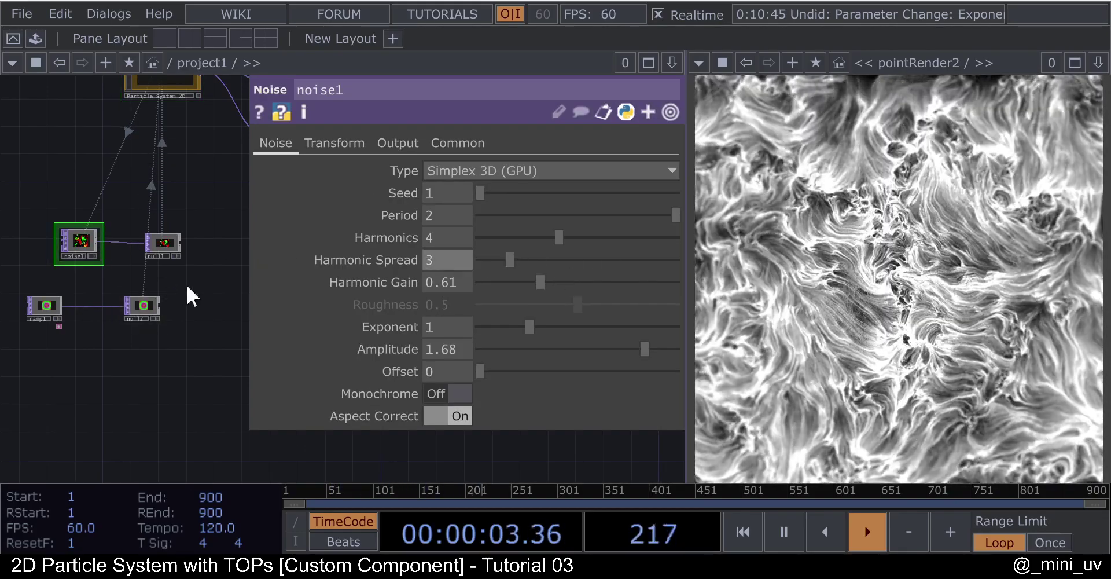
- Inside pointRender2, lower level1's Brightness 1 and set its Gamma 1 to 0.85, and return to project1
{"action": "scroll", "coordinate": [165, 270], "scroll_direction": "down", "scroll_amount": 1}
{"action": "left_click_drag", "start_coordinate": [242, 99], "coordinate": [242, 192]}
{"action": "left_click_drag", "start_coordinate": [210, 285], "coordinate": [206, 189]}
{"action": "double_click", "coordinate": [207, 189]}
{"action": "left_click_drag", "start_coordinate": [675, 237], "coordinate": [626, 237]}
{"action": "left_click_drag", "start_coordinate": [578, 260], "coordinate": [544, 256]}
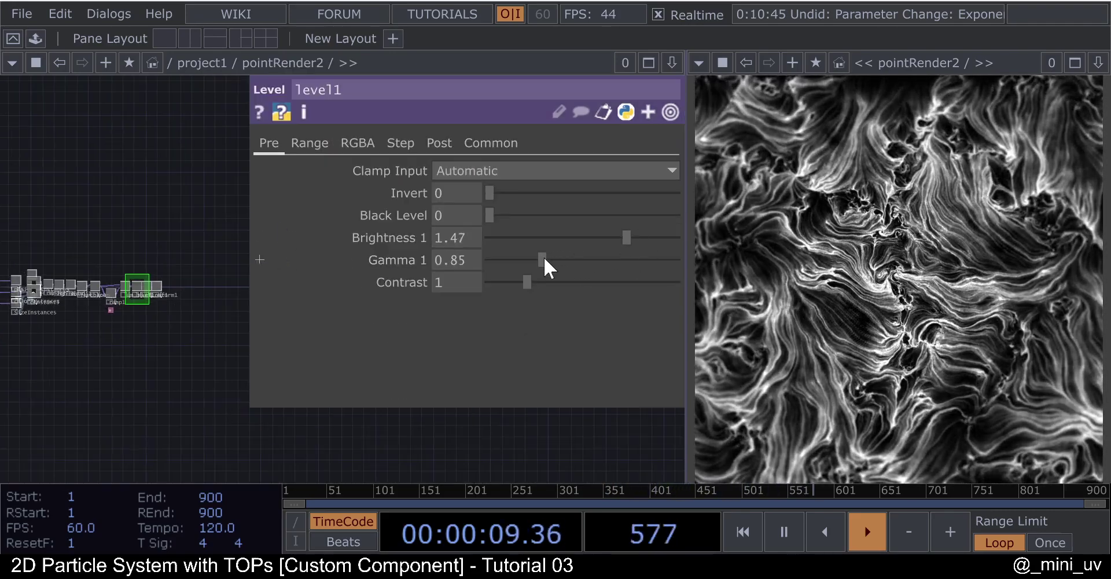
{"action": "mouse_move", "coordinate": [614, 239]}
{"action": "left_mouse_down"}
{"action": "mouse_move", "coordinate": [635, 237]}
{"action": "mouse_move", "coordinate": [572, 241]}
{"action": "mouse_move", "coordinate": [606, 242]}
{"action": "left_mouse_up"}
{"action": "scroll", "coordinate": [74, 346], "scroll_direction": "up", "scroll_amount": 5}
{"action": "left_click", "coordinate": [73, 339]}
{"action": "key", "text": "u"}
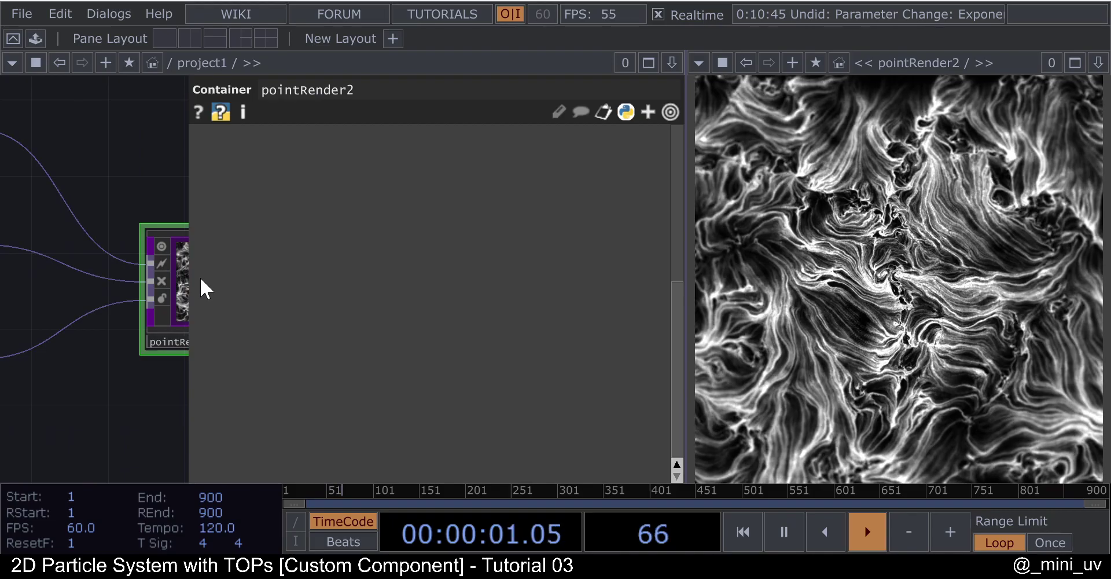
- Set Particle_System_2D's Fade In to 0 and Fade Out to 1
{"action": "scroll", "coordinate": [115, 224], "scroll_direction": "down", "scroll_amount": 5}
{"action": "left_click_drag", "start_coordinate": [29, 232], "coordinate": [61, 231]}
{"action": "scroll", "coordinate": [62, 229], "scroll_direction": "up", "scroll_amount": 2}
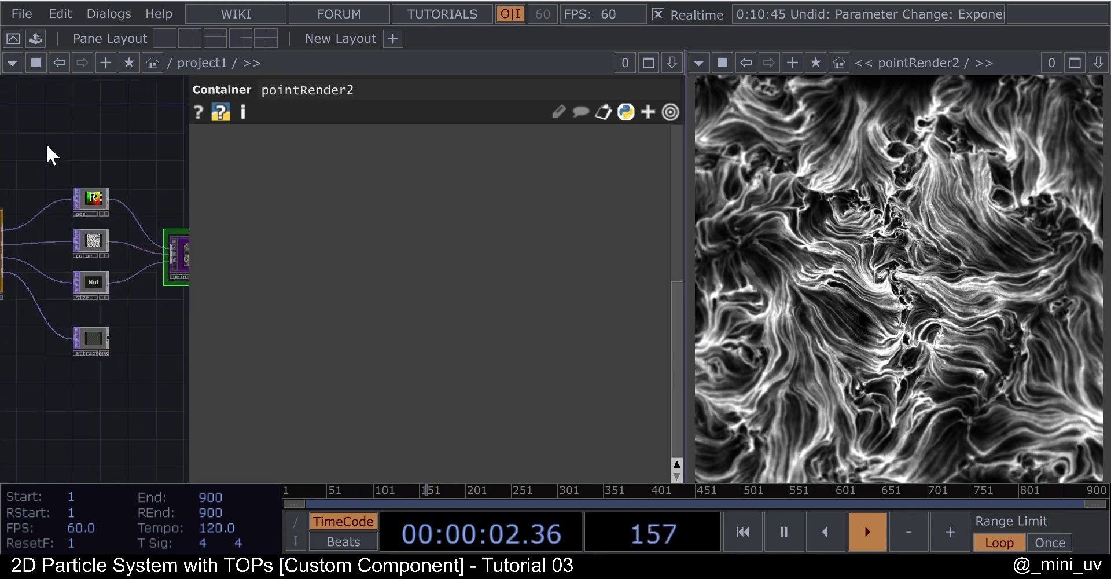
{"action": "left_click_drag", "start_coordinate": [44, 144], "coordinate": [132, 128]}
{"action": "left_click", "coordinate": [63, 236]}
{"action": "key", "text": "h"}
{"action": "scroll", "coordinate": [518, 252], "scroll_direction": "up", "scroll_amount": 3}
{"action": "left_click_drag", "start_coordinate": [632, 193], "coordinate": [484, 202]}
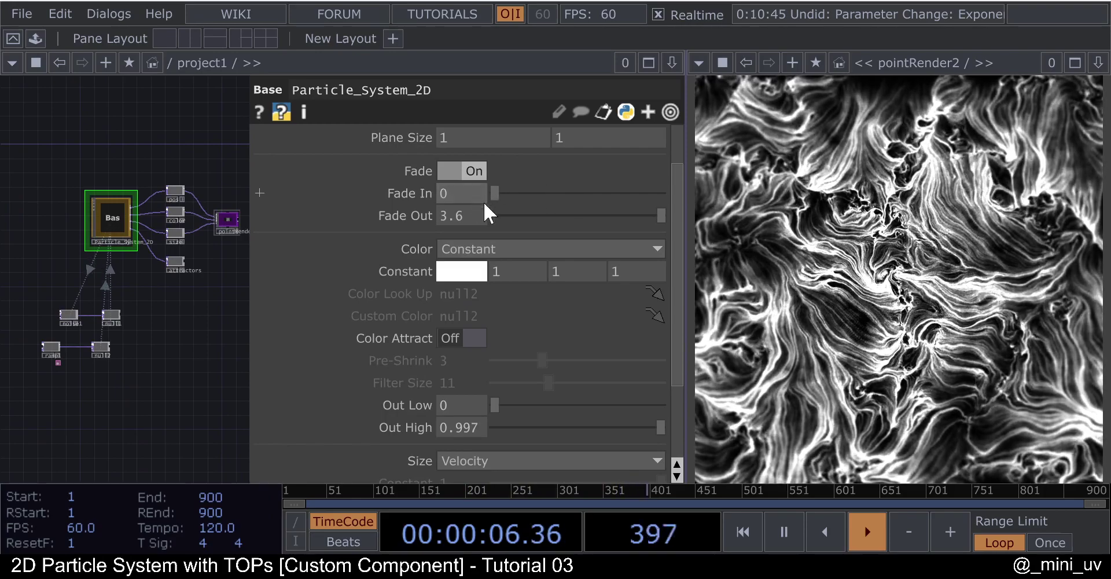
{"action": "left_click_drag", "start_coordinate": [637, 214], "coordinate": [663, 215]}
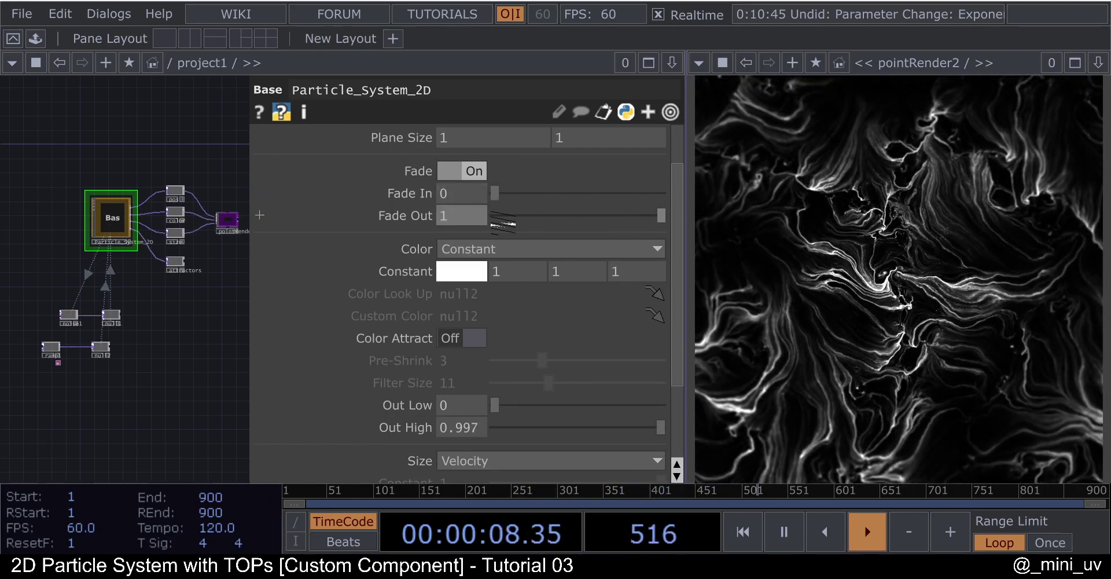
{"action": "scroll", "coordinate": [127, 291], "scroll_direction": "up", "scroll_amount": 2}
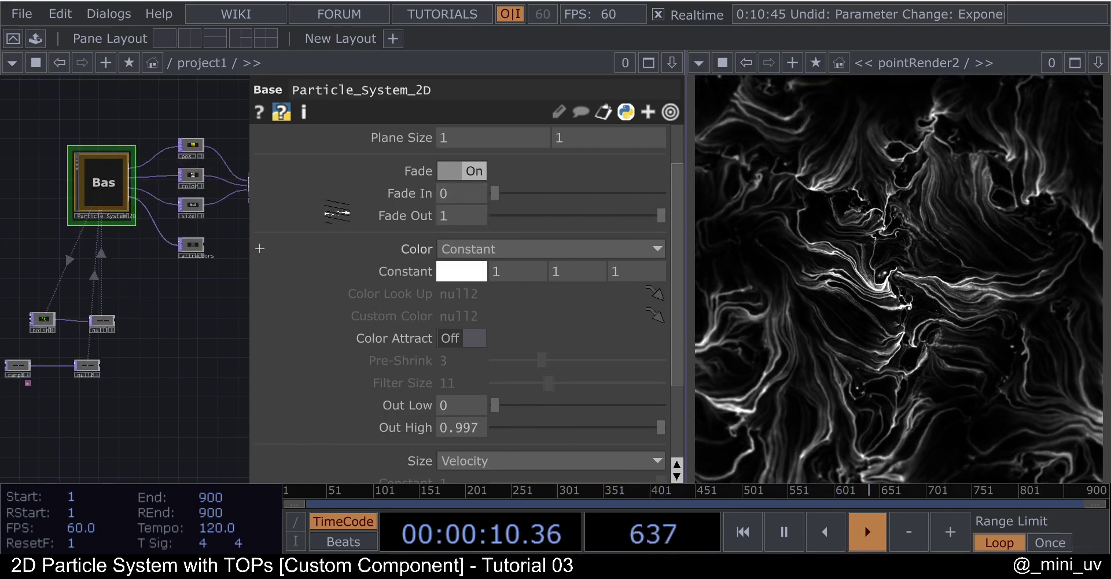
{"action": "mouse_move", "coordinate": [385, 168]}
{"action": "left_click", "coordinate": [344, 171]}
{"action": "scroll", "coordinate": [486, 362], "scroll_direction": "down", "scroll_amount": 5}
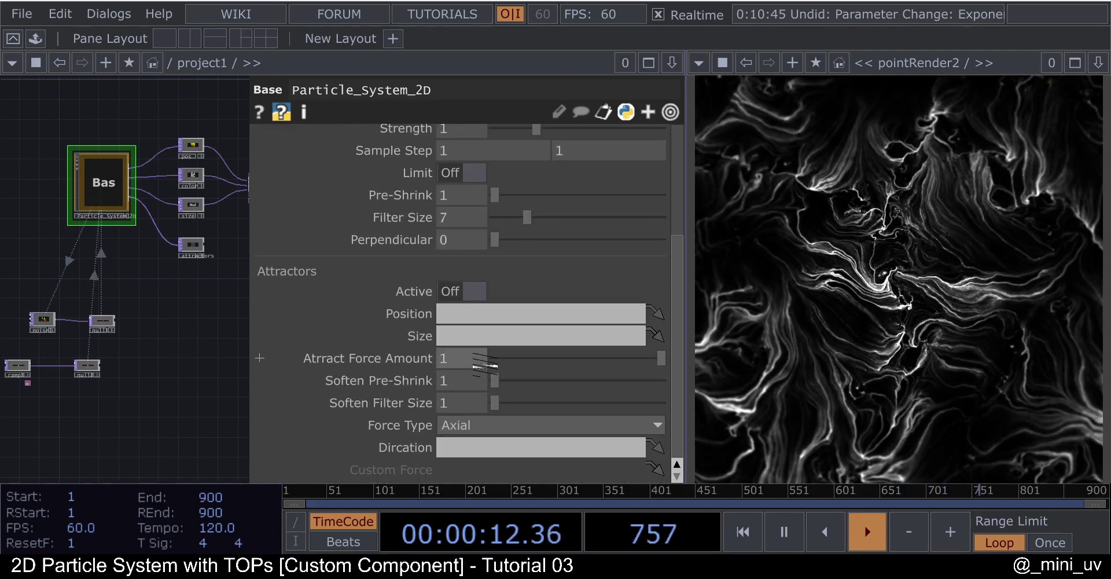
{"action": "scroll", "coordinate": [440, 260], "scroll_direction": "up", "scroll_amount": 5}
{"action": "left_click", "coordinate": [393, 171]}
- Try a Velocity Range of 2 and 0.1 for the particle size
{"action": "scroll", "coordinate": [518, 302], "scroll_direction": "down", "scroll_amount": 4}
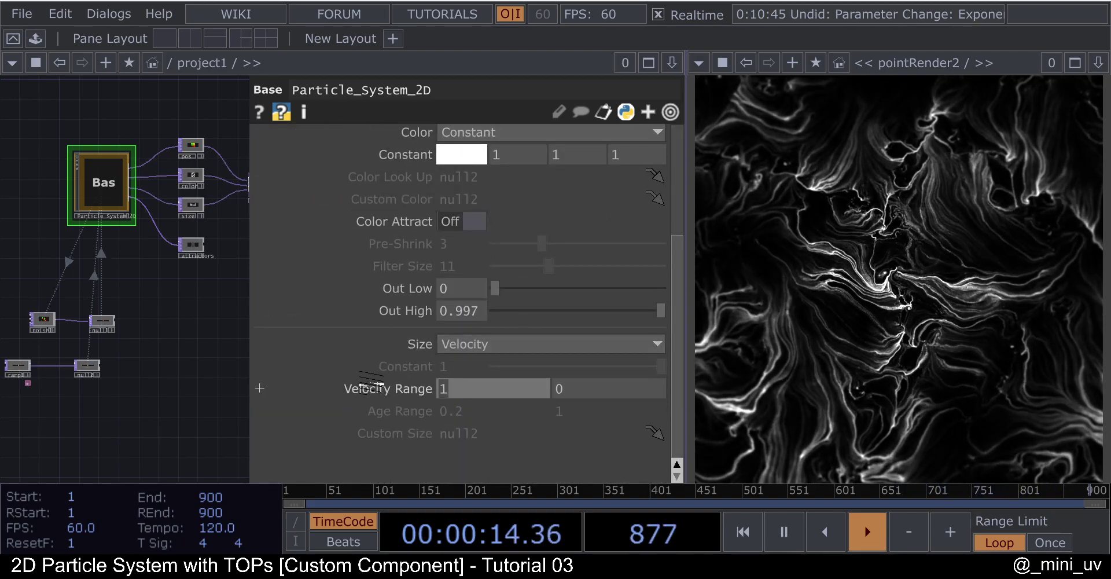
{"action": "left_click", "coordinate": [525, 389]}
{"action": "type", "text": "2"}
{"action": "key", "text": "Tab"}
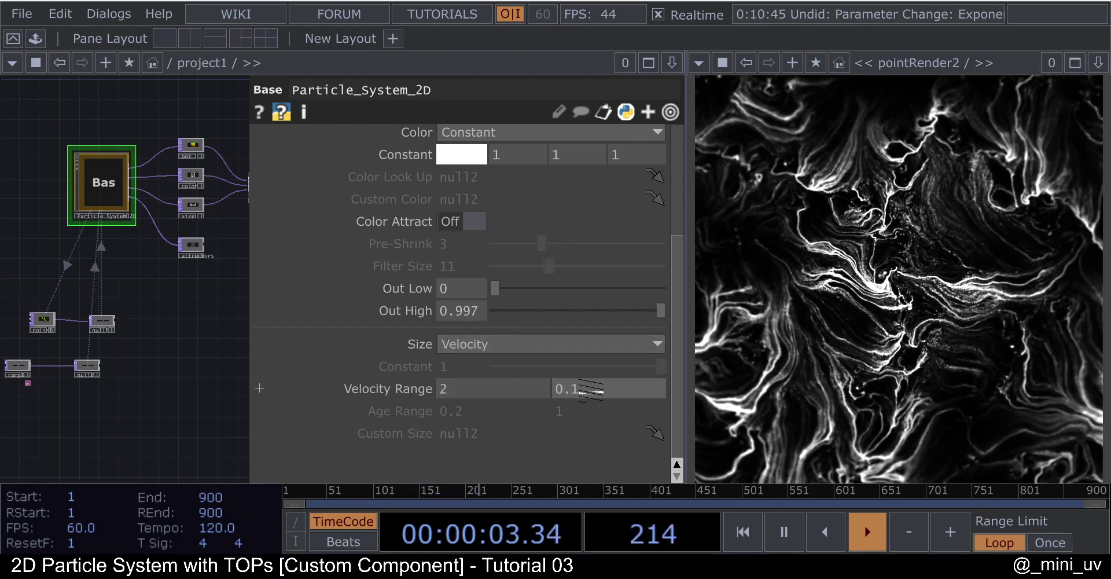
- Try a Velocity Range of 0.2 and 1 for the particle size
{"action": "left_click", "coordinate": [533, 389]}
{"action": "type", "text": "0.2"}
{"action": "key", "text": "Return"}
{"action": "left_click_drag", "start_coordinate": [590, 389], "coordinate": [475, 389]}
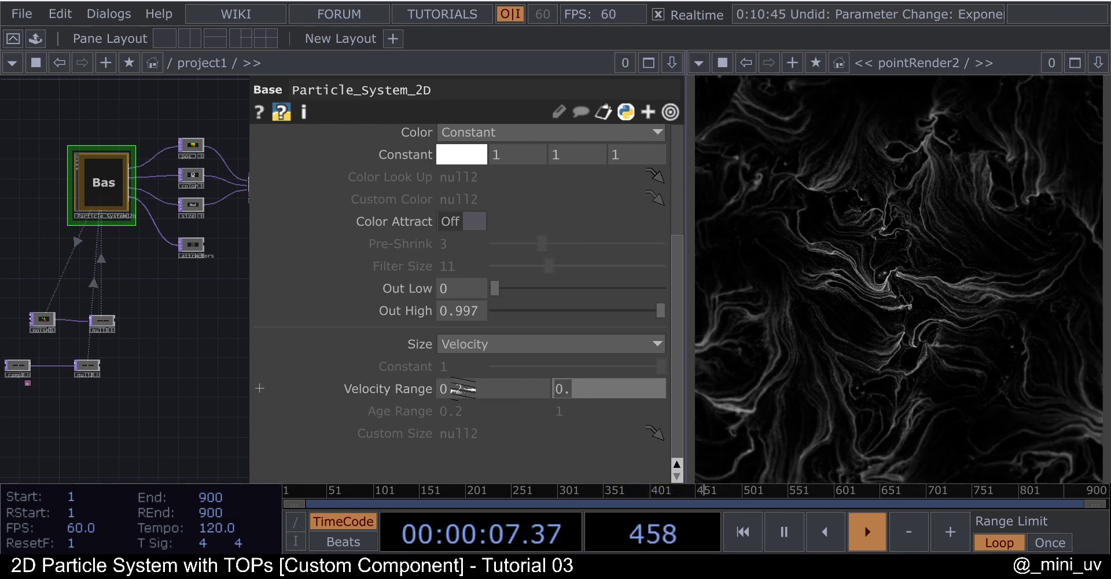
{"action": "type", "text": "1"}
{"action": "key", "text": "Return"}
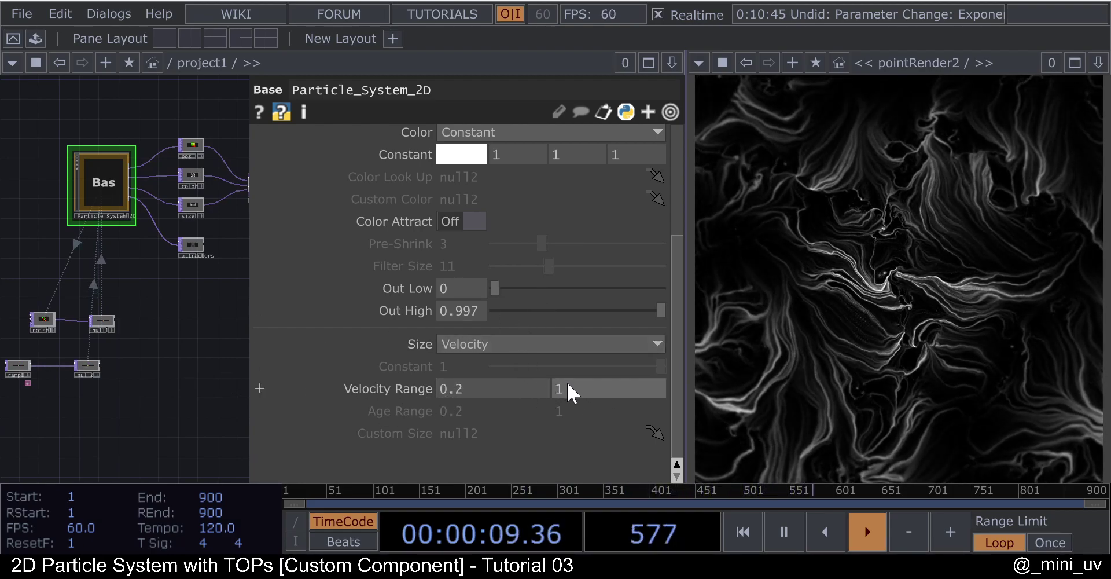
- Set the second Velocity Range value to 2 and the first to 0.5
{"action": "left_click_drag", "start_coordinate": [568, 385], "coordinate": [459, 386]}
{"action": "type", "text": "2"}
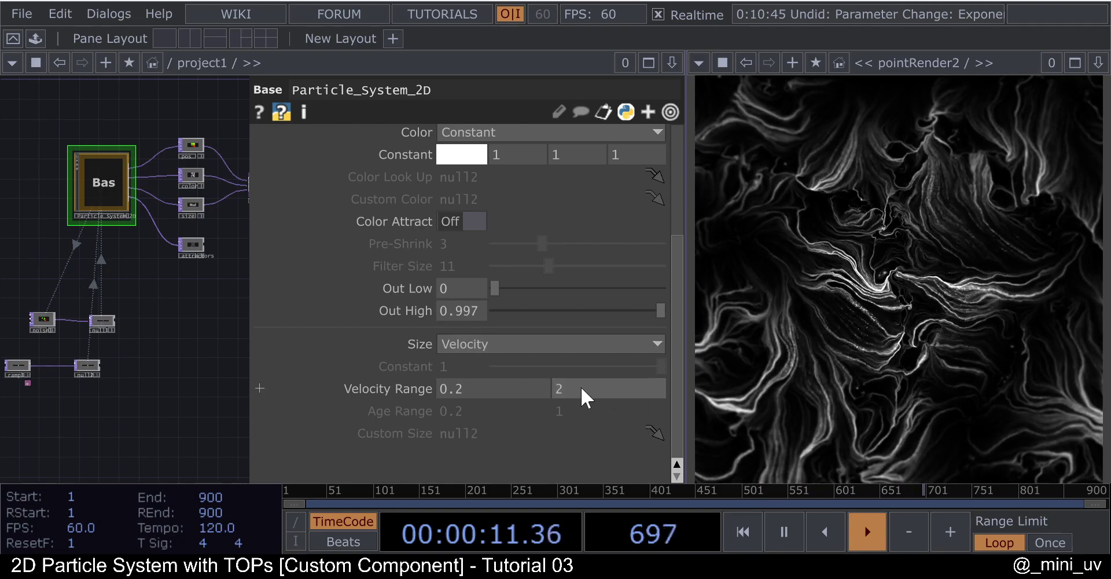
{"action": "left_click_drag", "start_coordinate": [575, 386], "coordinate": [483, 383]}
{"action": "type", "text": "0.5"}
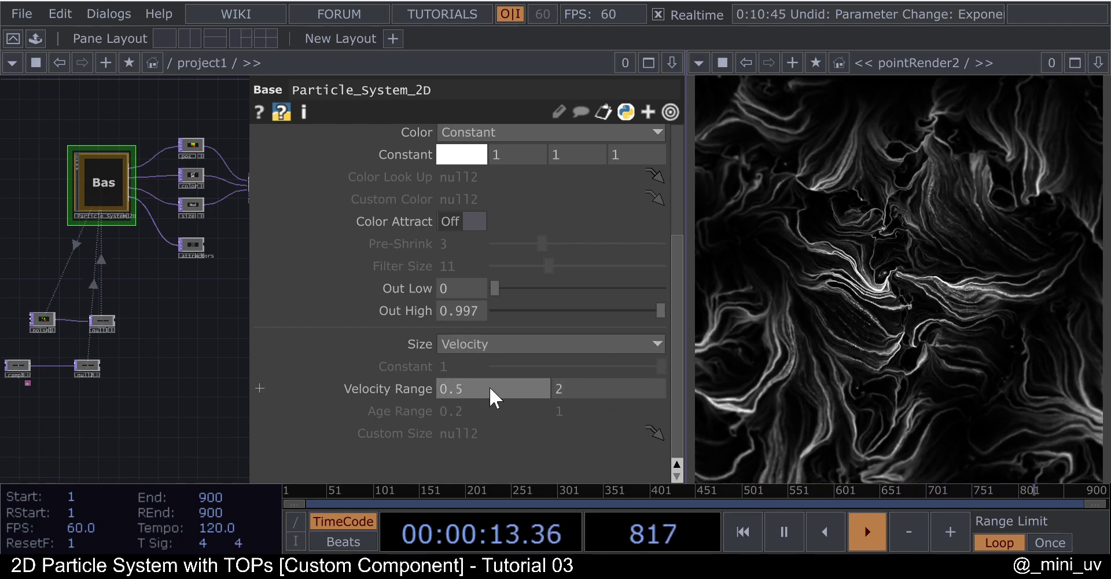
{"action": "key", "text": "Return"}
- Adjust the particle fading, raising Fade In to about 0.328 and Fade Out to about 1.621
{"action": "scroll", "coordinate": [196, 308], "scroll_direction": "down", "scroll_amount": 2}
{"action": "scroll", "coordinate": [468, 254], "scroll_direction": "up", "scroll_amount": 3}
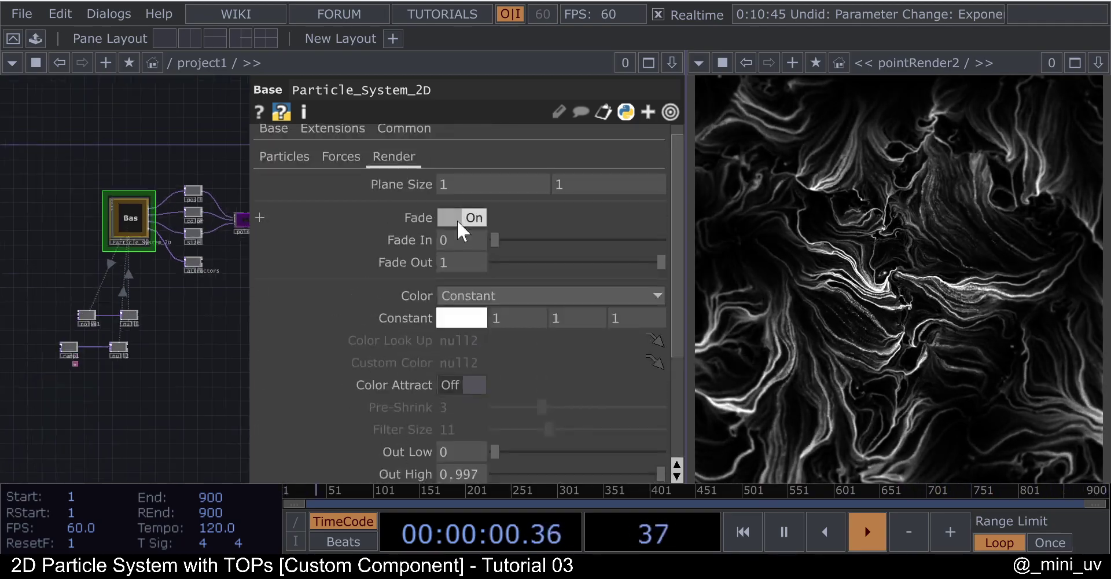
{"action": "left_click", "coordinate": [646, 261]}
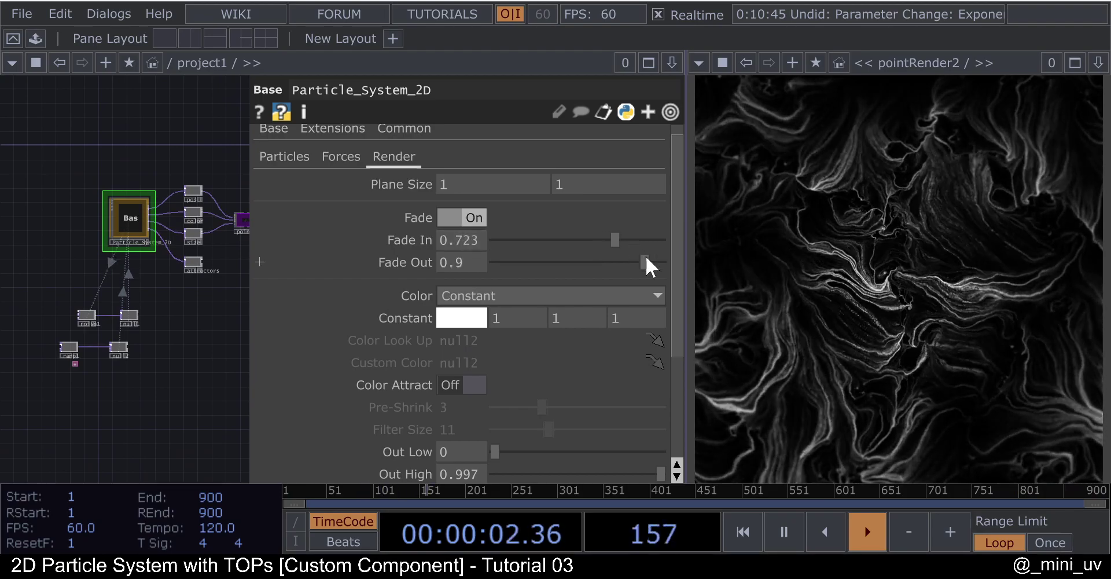
{"action": "left_click", "coordinate": [573, 239]}
{"action": "left_click_drag", "start_coordinate": [462, 272], "coordinate": [510, 272]}
- Raise noise1's Amplitude to about 1.11 and its Exponent to about 1.6
{"action": "scroll", "coordinate": [81, 324], "scroll_direction": "up", "scroll_amount": 5}
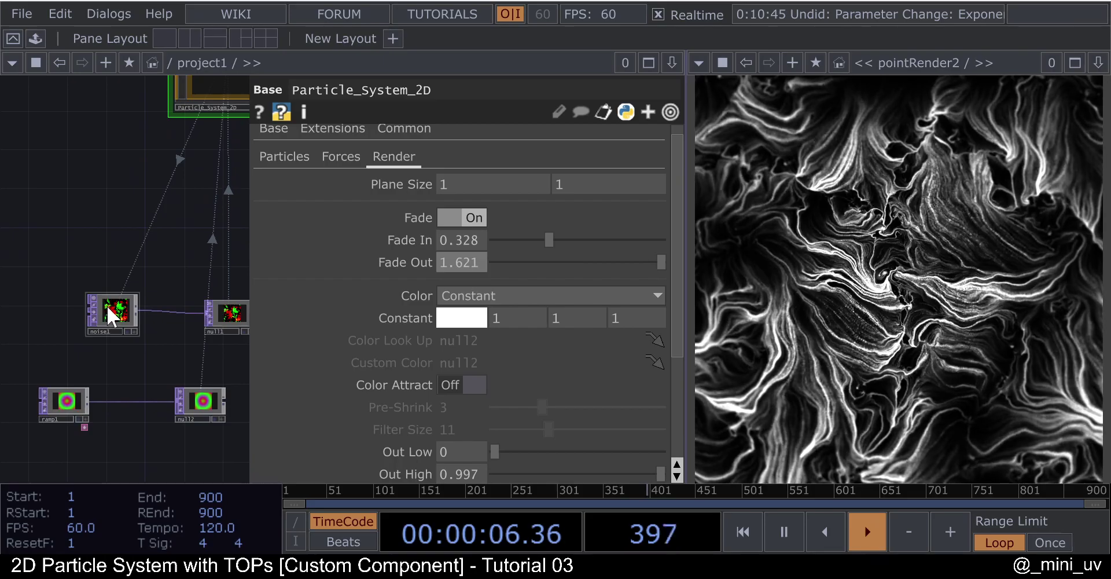
{"action": "left_click", "coordinate": [105, 304]}
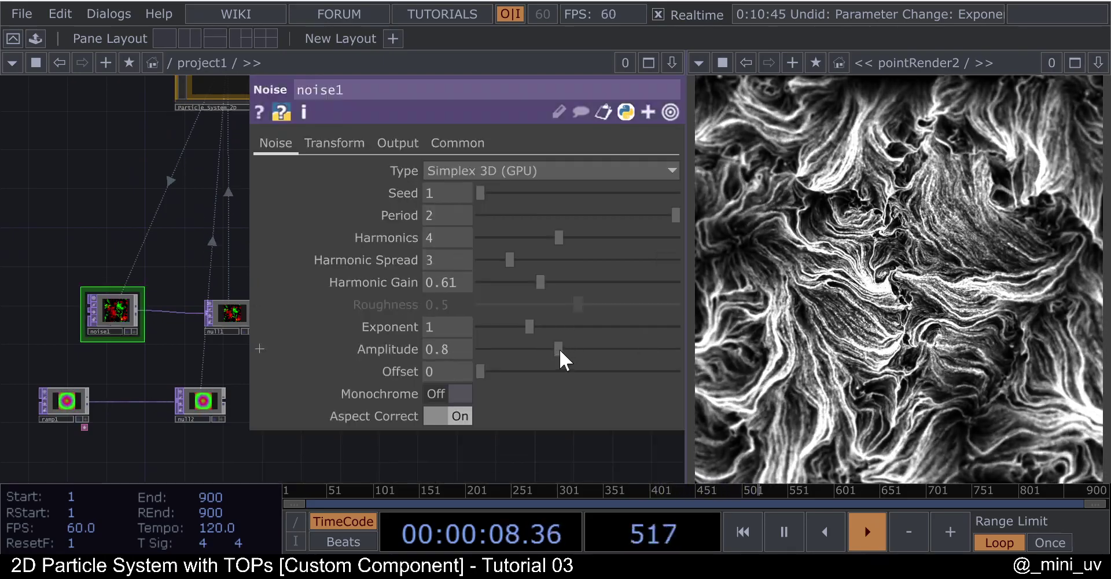
{"action": "left_click", "coordinate": [588, 348]}
{"action": "left_click_drag", "start_coordinate": [528, 327], "coordinate": [559, 327]}
- Select Particle_System_2D and show its Size parameters
{"action": "scroll", "coordinate": [213, 311], "scroll_direction": "down", "scroll_amount": 3}
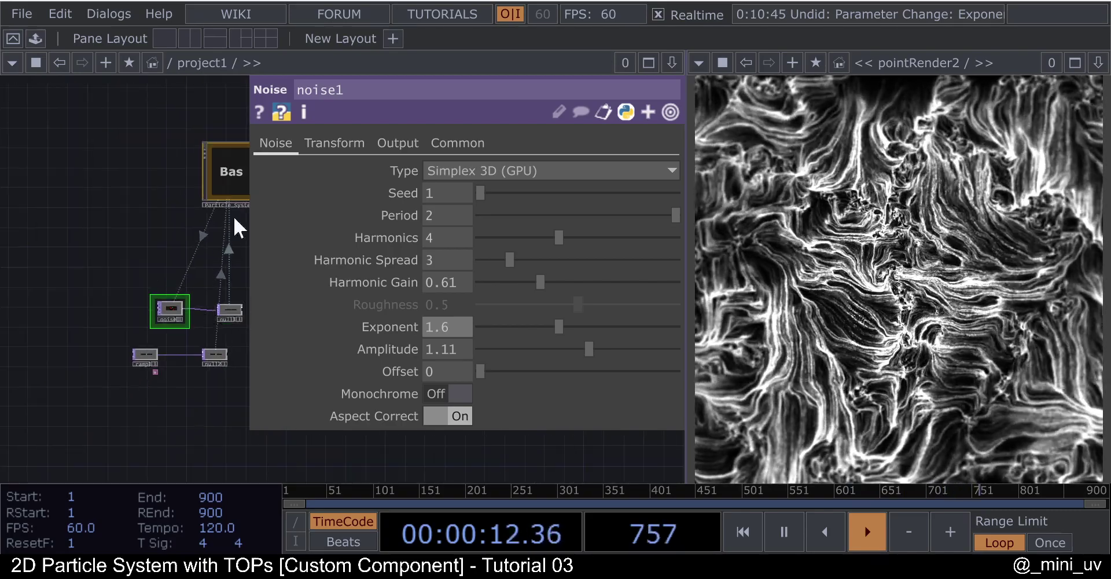
{"action": "left_click", "coordinate": [242, 186]}
{"action": "scroll", "coordinate": [586, 247], "scroll_direction": "down", "scroll_amount": 5}
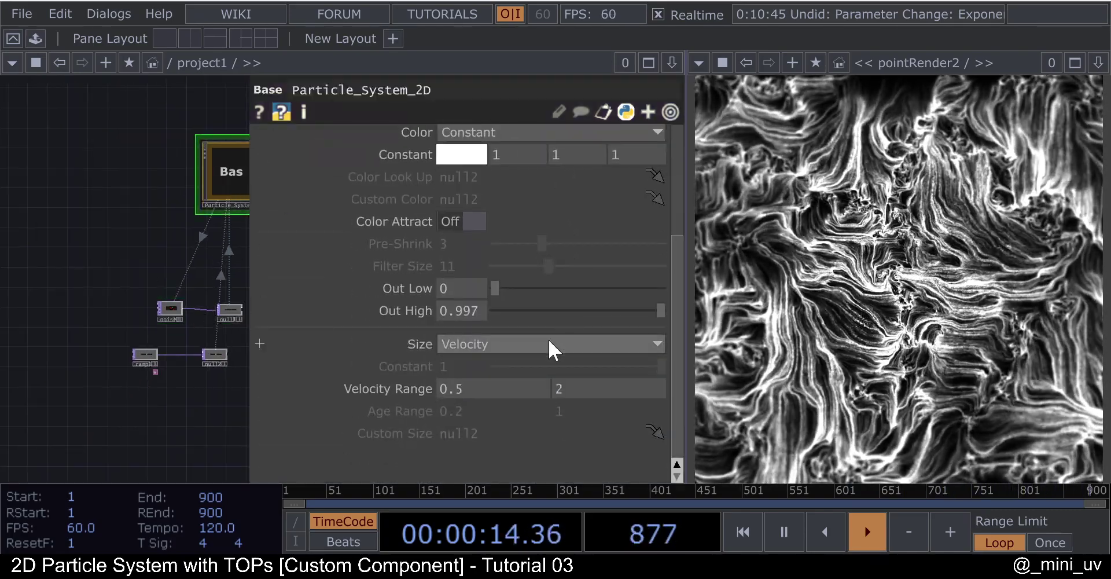
- Set the particle system's Size mode to Age
{"action": "left_click", "coordinate": [549, 342]}
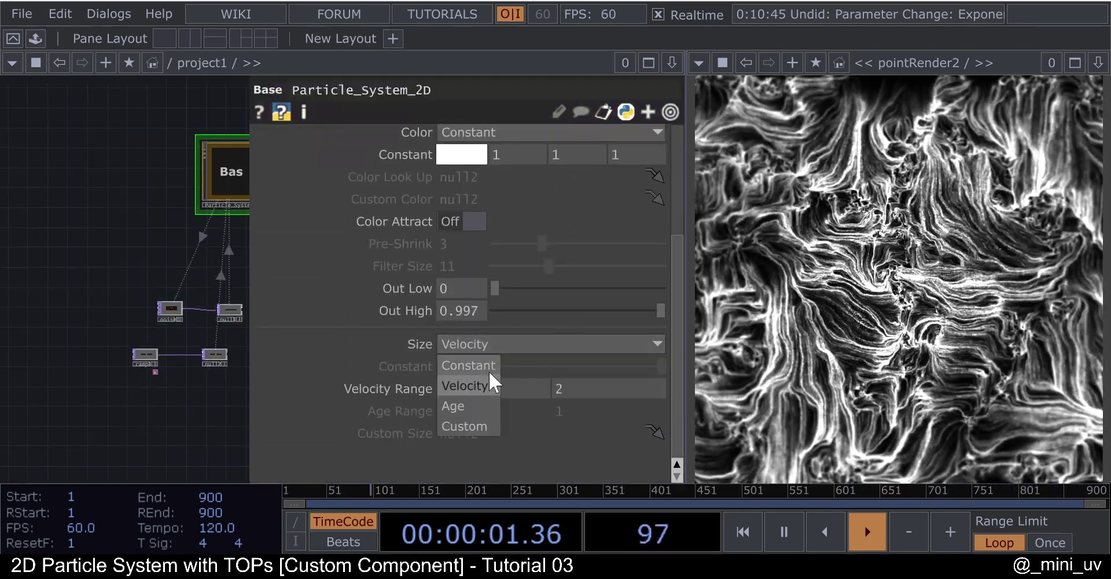
{"action": "left_click", "coordinate": [467, 406]}
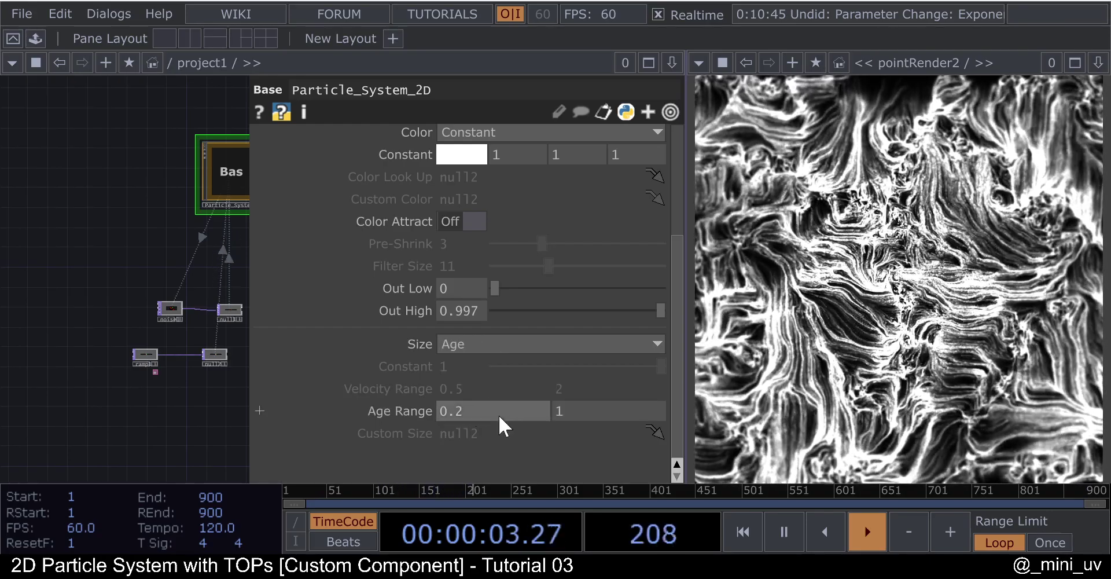
- Set noise1's Harmonics to 2, Exponent to 0.67 and Amplitude to 0.74
{"action": "left_click", "coordinate": [175, 309]}
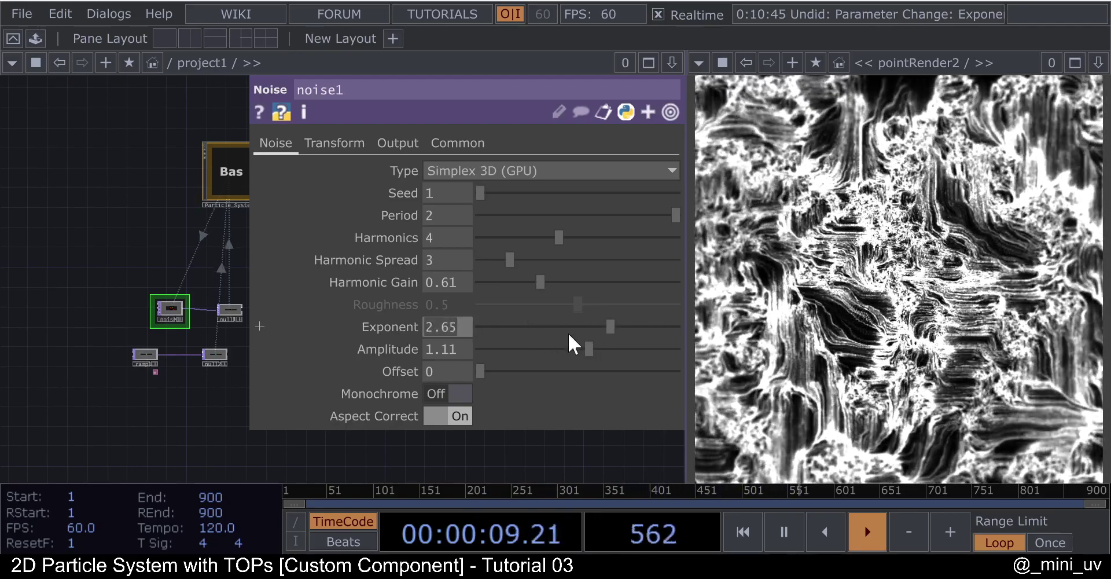
{"action": "left_click", "coordinate": [524, 238]}
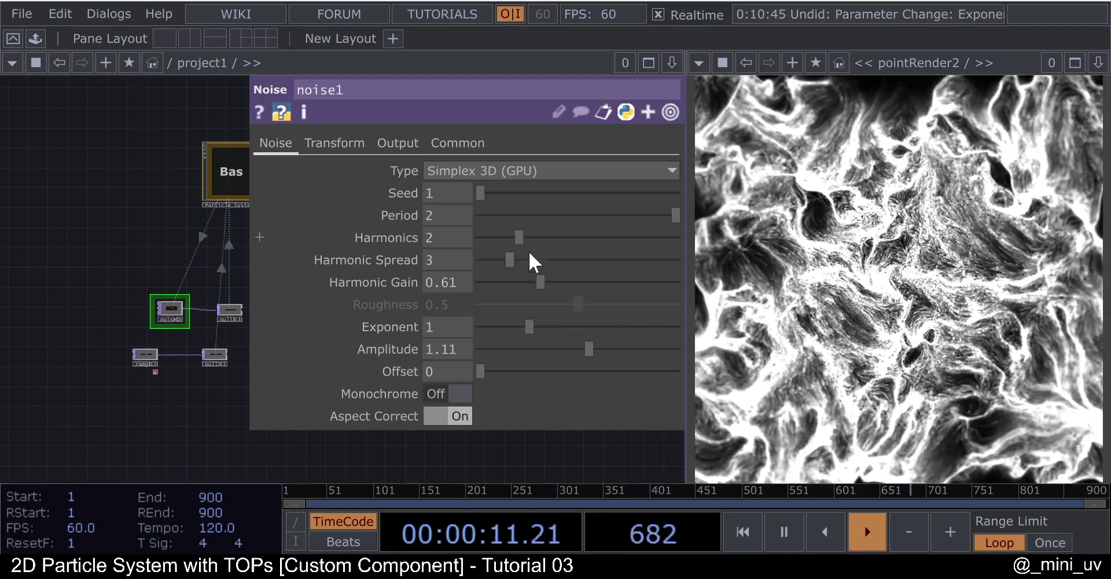
{"action": "left_click_drag", "start_coordinate": [589, 349], "coordinate": [508, 323]}
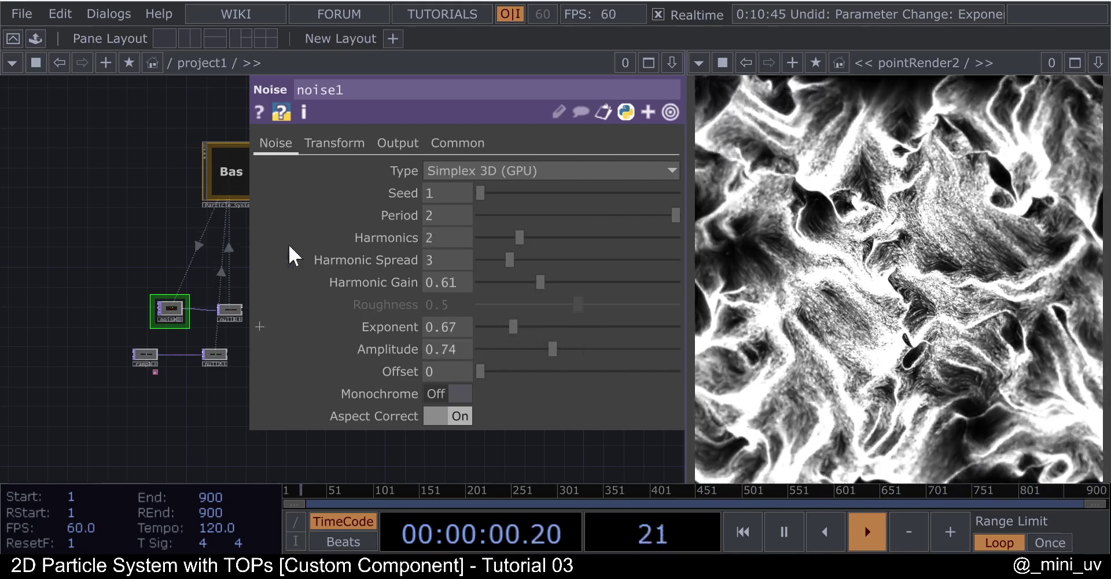
- Set the Dry / Wet Mix of the feedback component inside pointRender2 to 0.292
{"action": "scroll", "coordinate": [75, 255], "scroll_direction": "down", "scroll_amount": 5}
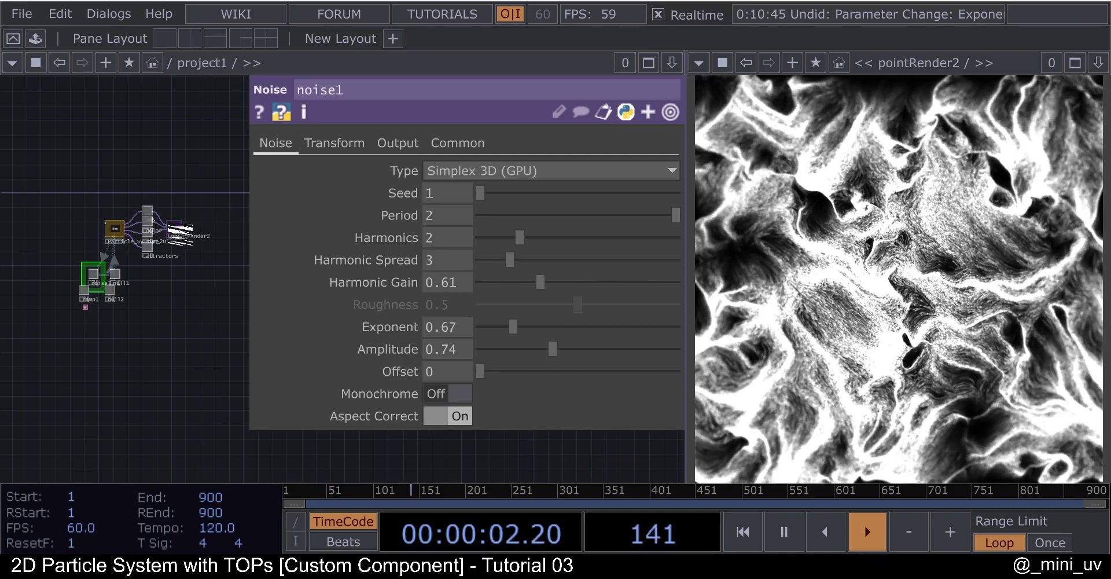
{"action": "scroll", "coordinate": [148, 243], "scroll_direction": "up", "scroll_amount": 10}
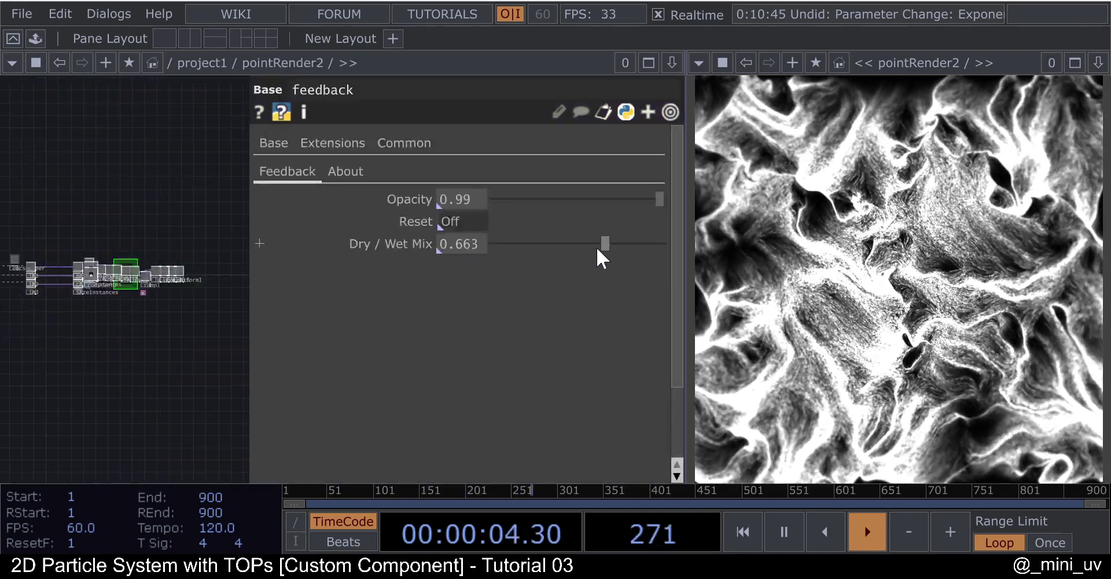
{"action": "left_click_drag", "start_coordinate": [541, 246], "coordinate": [544, 246]}
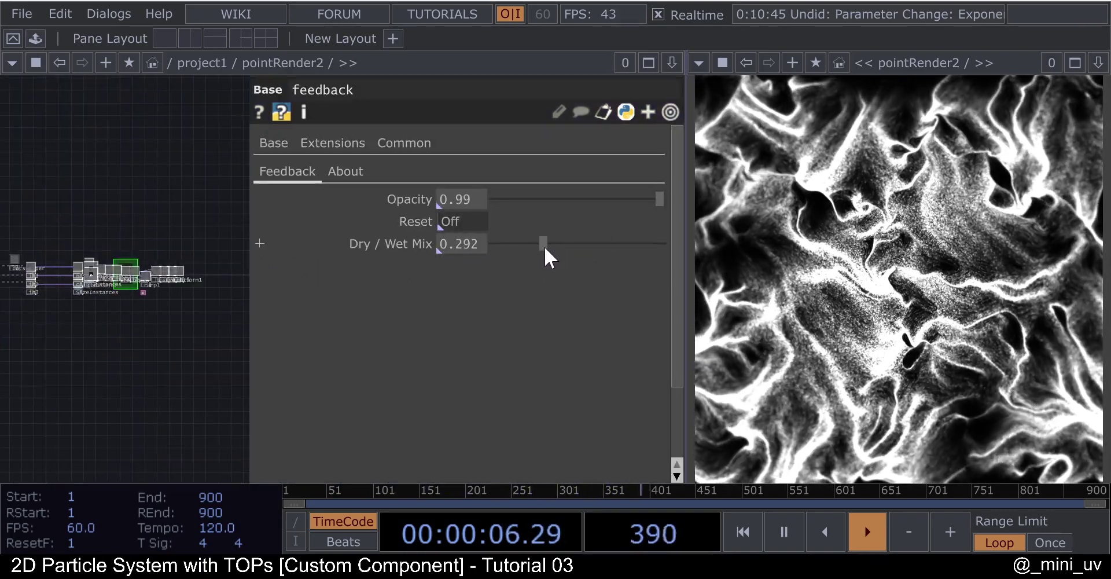
- Adjust the tonal settings of level1 inside pointRender2 to rebalance the rendered particles
{"action": "scroll", "coordinate": [186, 255], "scroll_direction": "up", "scroll_amount": 3}
{"action": "scroll", "coordinate": [130, 314], "scroll_direction": "up", "scroll_amount": 5}
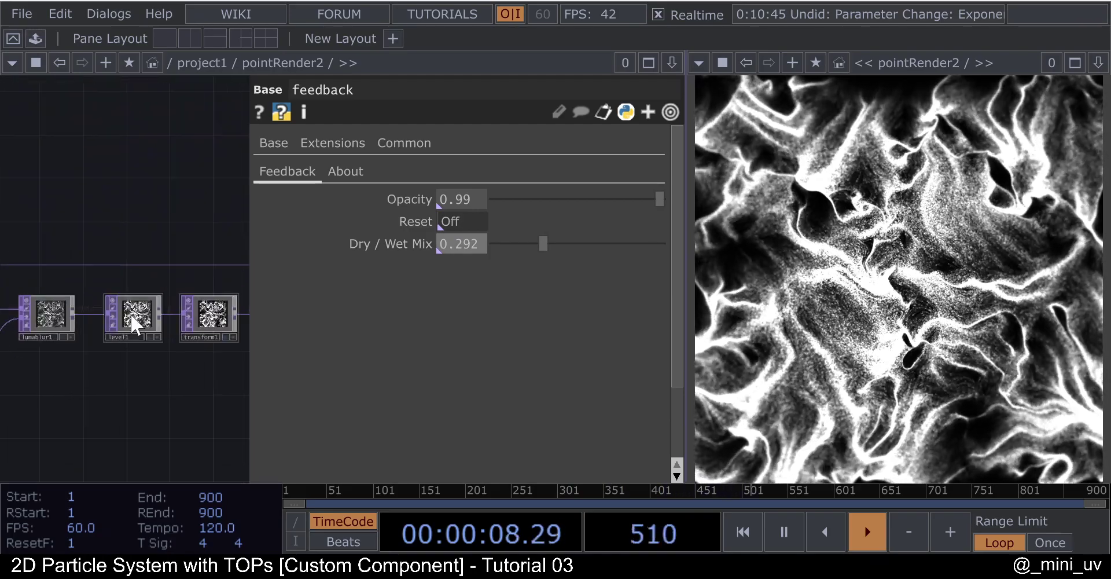
{"action": "left_click", "coordinate": [137, 316]}
{"action": "mouse_move", "coordinate": [583, 238]}
{"action": "left_mouse_down"}
{"action": "mouse_move", "coordinate": [612, 229]}
{"action": "mouse_move", "coordinate": [597, 245]}
{"action": "left_mouse_up"}
{"action": "left_click_drag", "start_coordinate": [538, 264], "coordinate": [546, 265]}
- Return to project1 and show the Render parameters of Particle_System_2D
{"action": "scroll", "coordinate": [221, 266], "scroll_direction": "down", "scroll_amount": 6}
{"action": "scroll", "coordinate": [200, 266], "scroll_direction": "down", "scroll_amount": 4}
{"action": "scroll", "coordinate": [180, 249], "scroll_direction": "down", "scroll_amount": 5}
{"action": "scroll", "coordinate": [104, 298], "scroll_direction": "up", "scroll_amount": 4}
{"action": "left_click", "coordinate": [166, 175]}
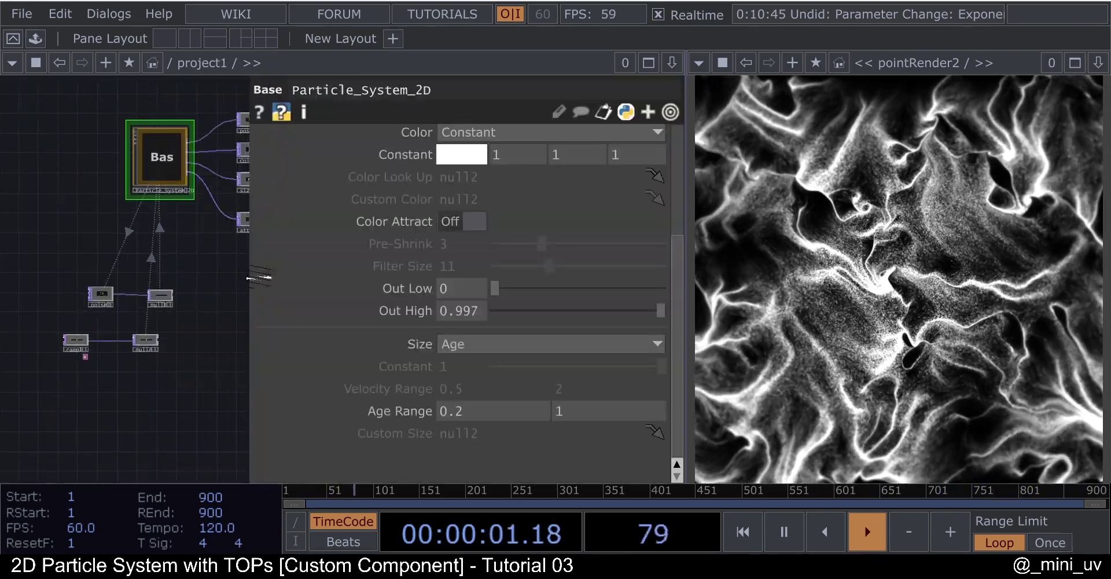
{"action": "scroll", "coordinate": [503, 266], "scroll_direction": "up", "scroll_amount": 4}
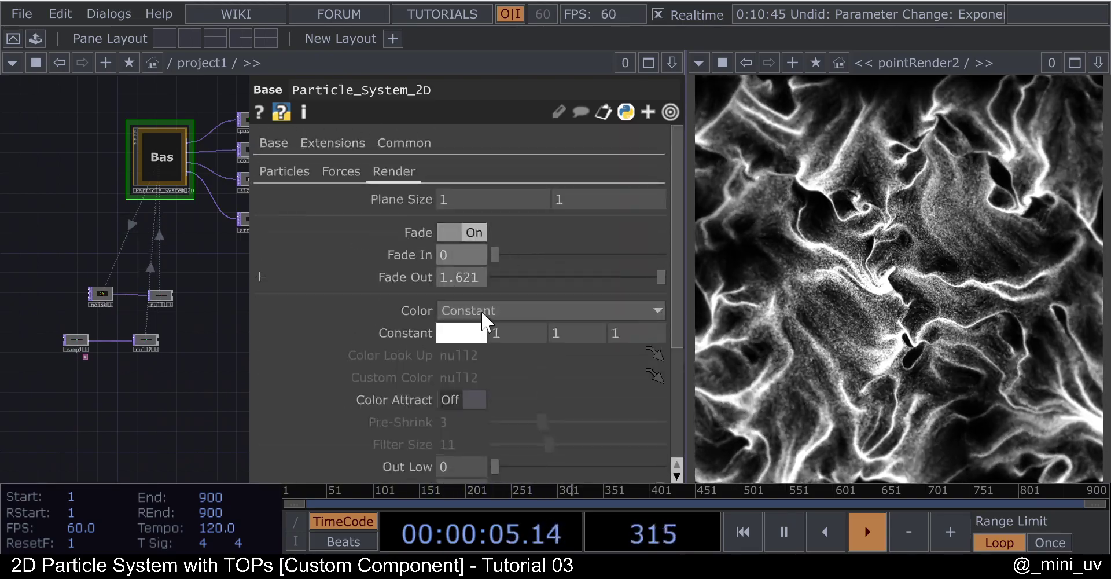
- Turn the particle system's Fade off and back on to compare the render
{"action": "left_click", "coordinate": [469, 234]}
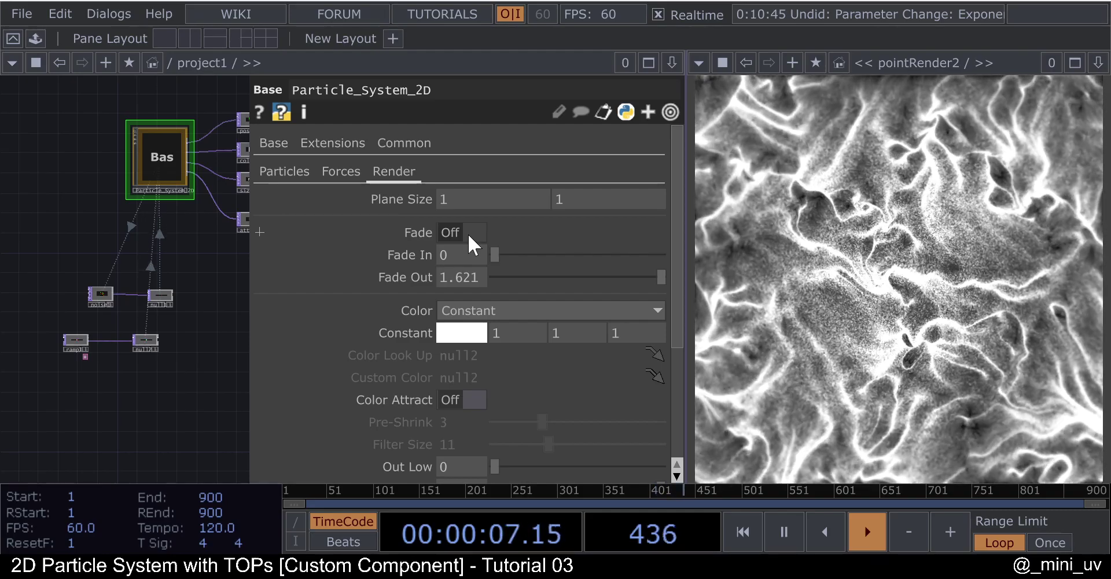
{"action": "left_click", "coordinate": [468, 234]}
- Set the particle system's Size mode to Custom and clear the null2 reference from Custom Size
{"action": "scroll", "coordinate": [486, 286], "scroll_direction": "down", "scroll_amount": 3}
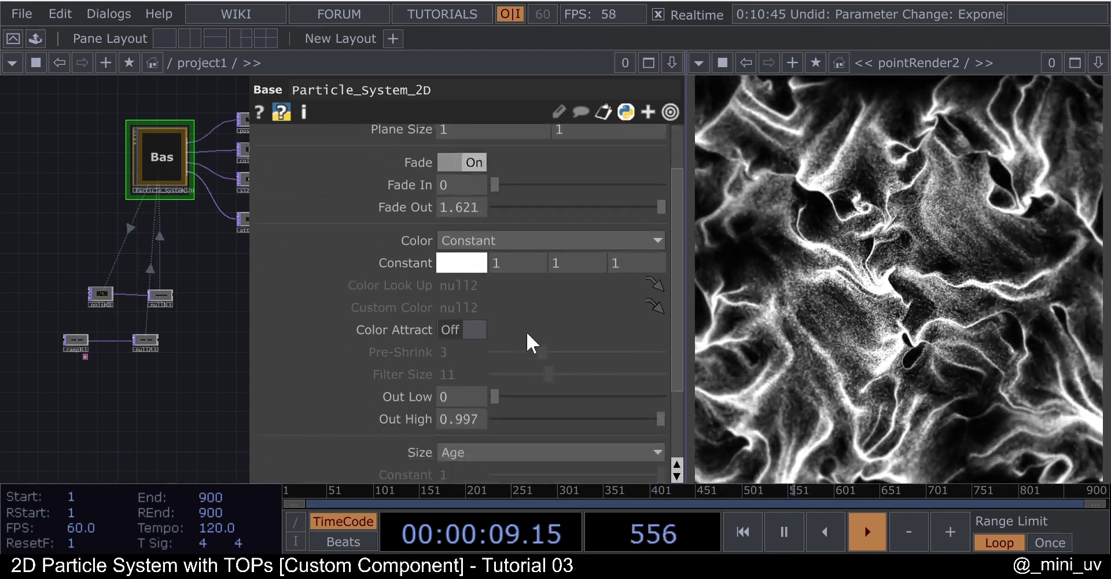
{"action": "scroll", "coordinate": [527, 341], "scroll_direction": "down", "scroll_amount": 3}
{"action": "scroll", "coordinate": [505, 401], "scroll_direction": "down", "scroll_amount": 1}
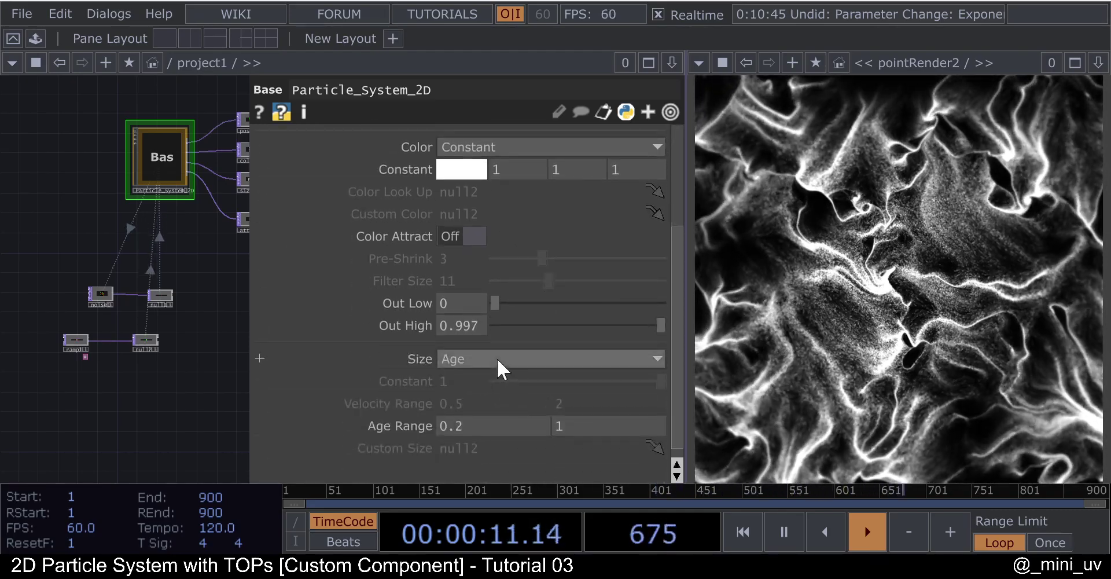
{"action": "left_click", "coordinate": [498, 359]}
{"action": "left_click", "coordinate": [463, 441]}
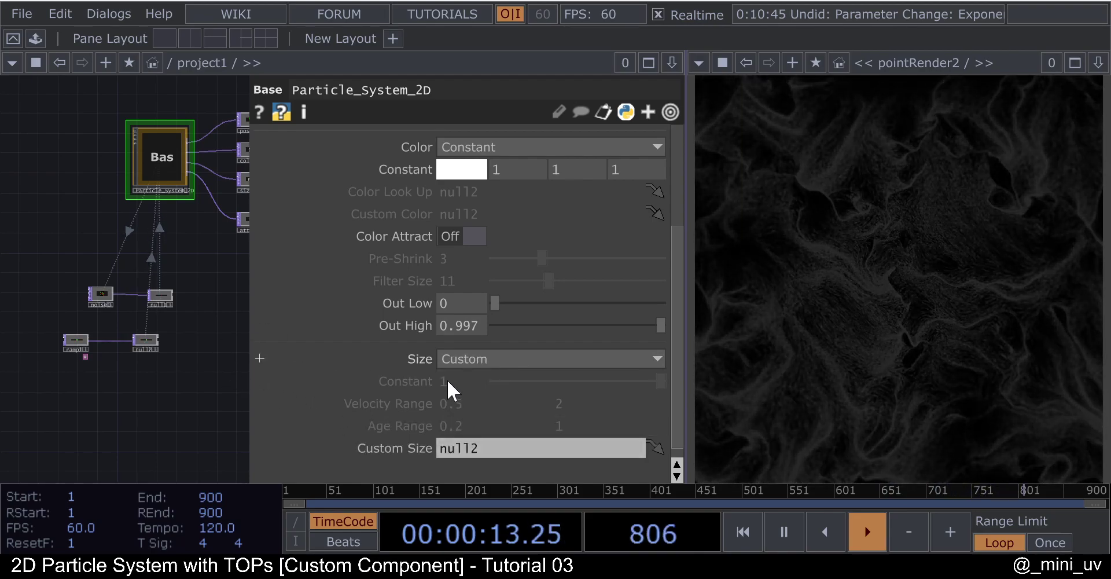
{"action": "scroll", "coordinate": [206, 325], "scroll_direction": "up", "scroll_amount": 2}
{"action": "left_click_drag", "start_coordinate": [491, 443], "coordinate": [366, 435]}
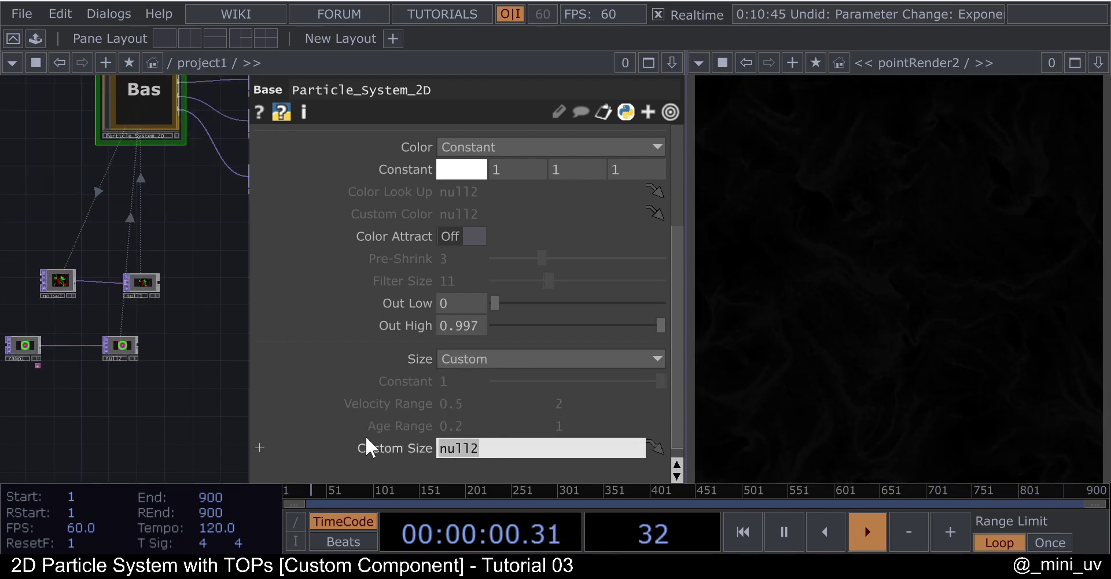
{"action": "scroll", "coordinate": [231, 358], "scroll_direction": "down", "scroll_amount": 2}
{"action": "key", "text": "BackSpace"}
{"action": "key", "text": "Return"}
- Add a Noise TOP to the network below ramp1
{"action": "key", "text": "Tab"}
{"action": "type", "text": "noi"}
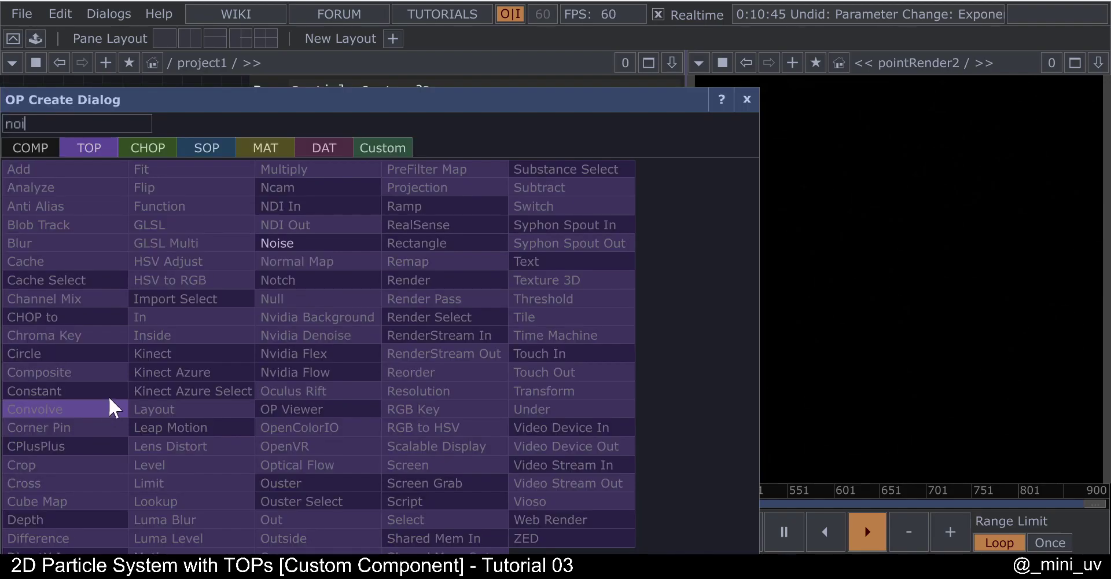
{"action": "left_click", "coordinate": [275, 244]}
{"action": "left_click", "coordinate": [76, 394]}
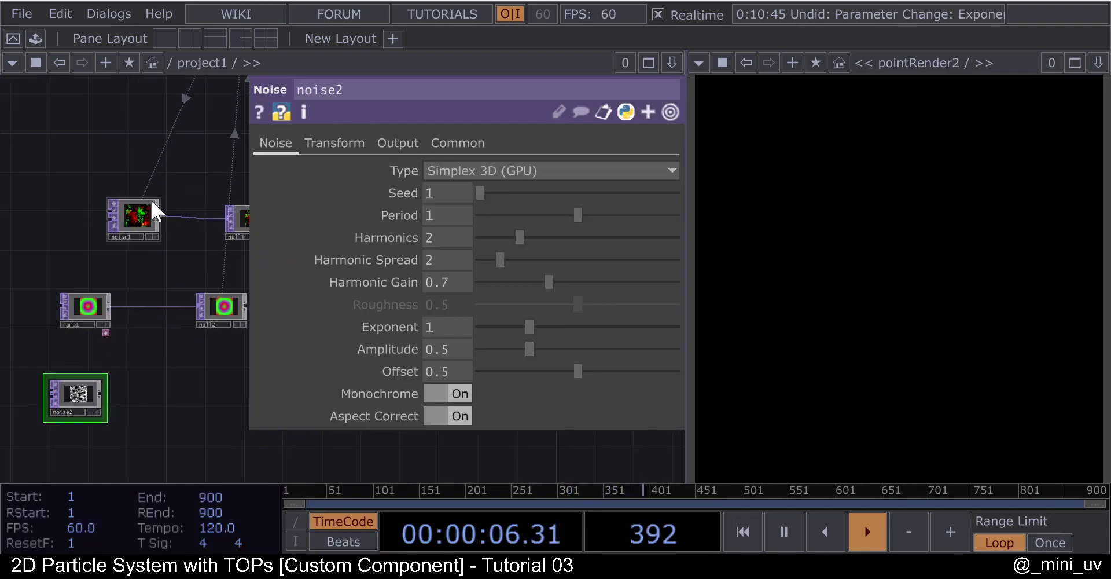
- Set noise2's resolution to 1000 by 1000 by referencing the Count of Particle_System_2D
{"action": "left_click", "coordinate": [184, 139]}
{"action": "scroll", "coordinate": [397, 193], "scroll_direction": "up", "scroll_amount": 3}
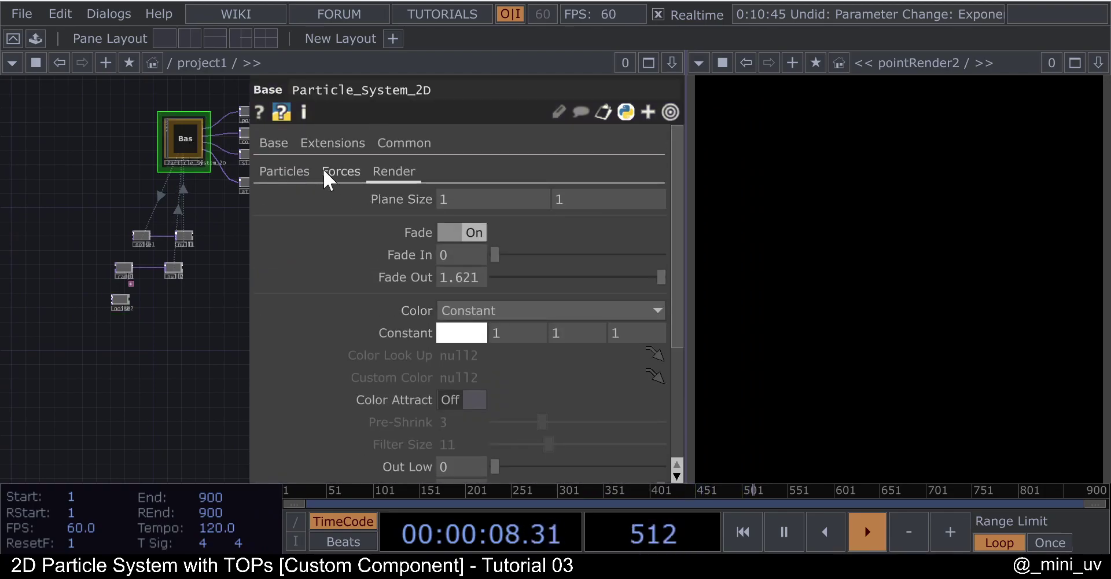
{"action": "left_click", "coordinate": [297, 172]}
{"action": "scroll", "coordinate": [139, 287], "scroll_direction": "up", "scroll_amount": 8}
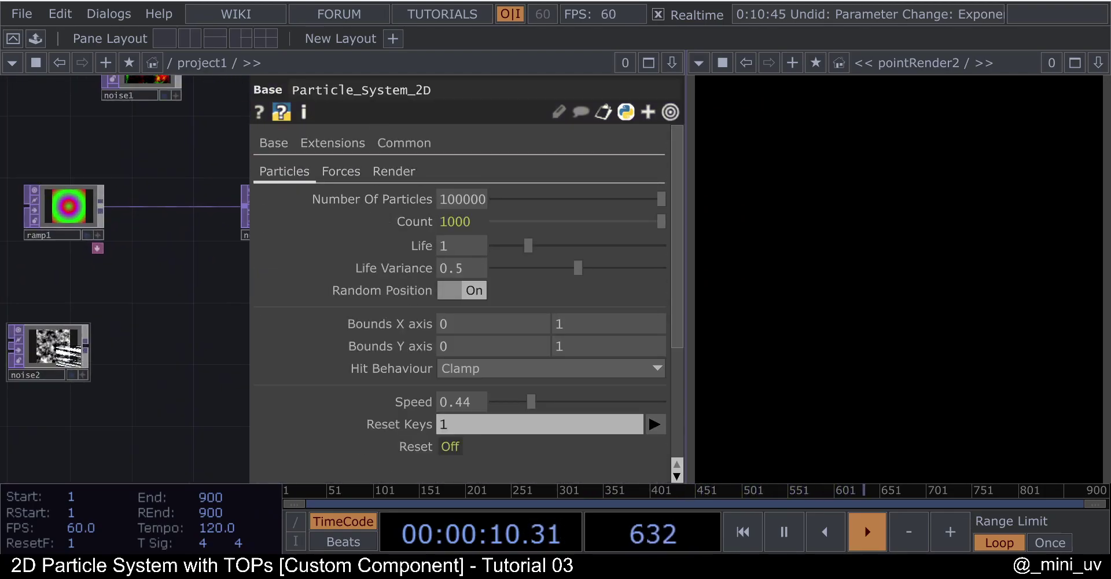
{"action": "left_click", "coordinate": [48, 327]}
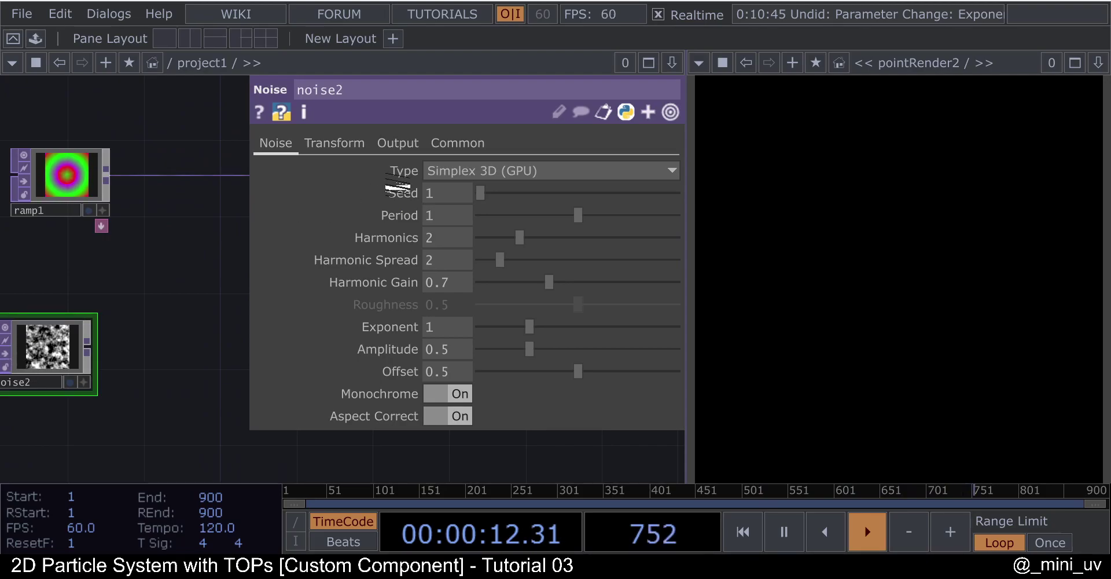
{"action": "left_click", "coordinate": [457, 143]}
{"action": "type", "text": "1000\t1000"}
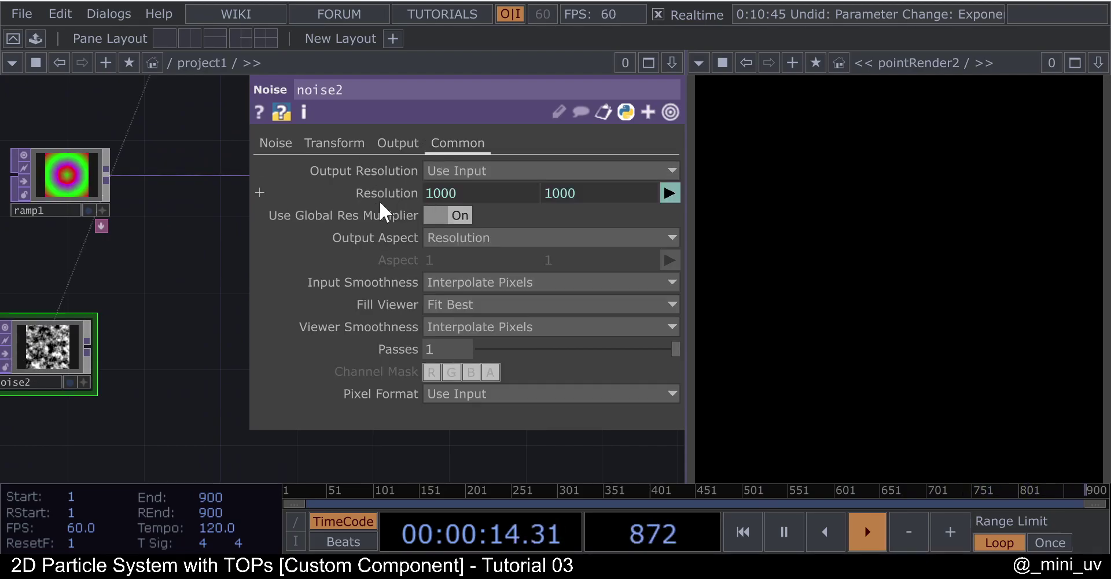
- Set noise2's Pixel Format to 32-bit float (Mono)
{"action": "scroll", "coordinate": [171, 295], "scroll_direction": "down", "scroll_amount": 8}
{"action": "scroll", "coordinate": [212, 318], "scroll_direction": "up", "scroll_amount": 2}
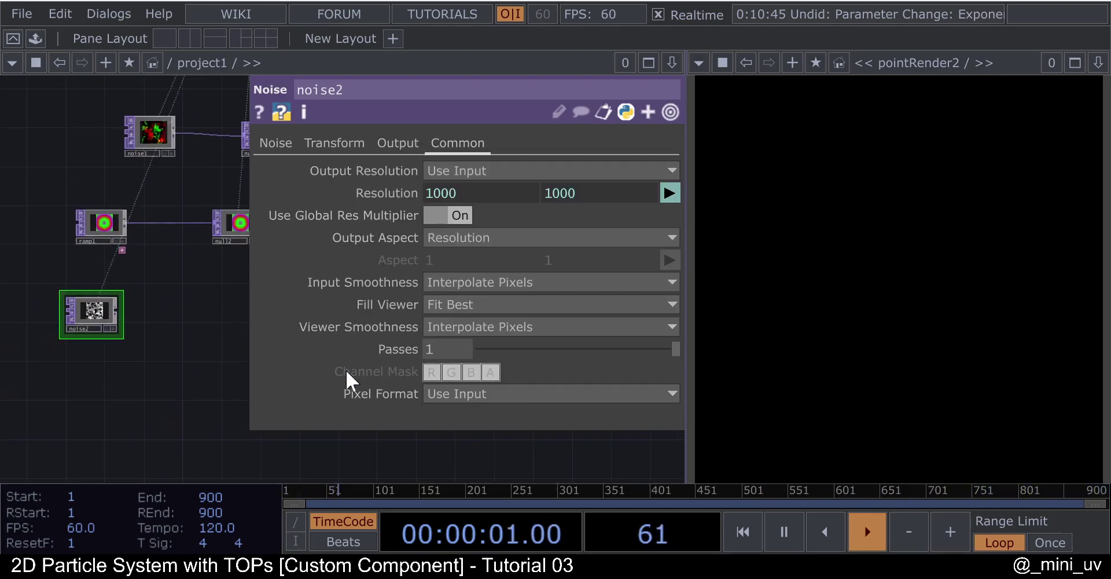
{"action": "left_click", "coordinate": [431, 393]}
{"action": "left_click", "coordinate": [537, 283]}
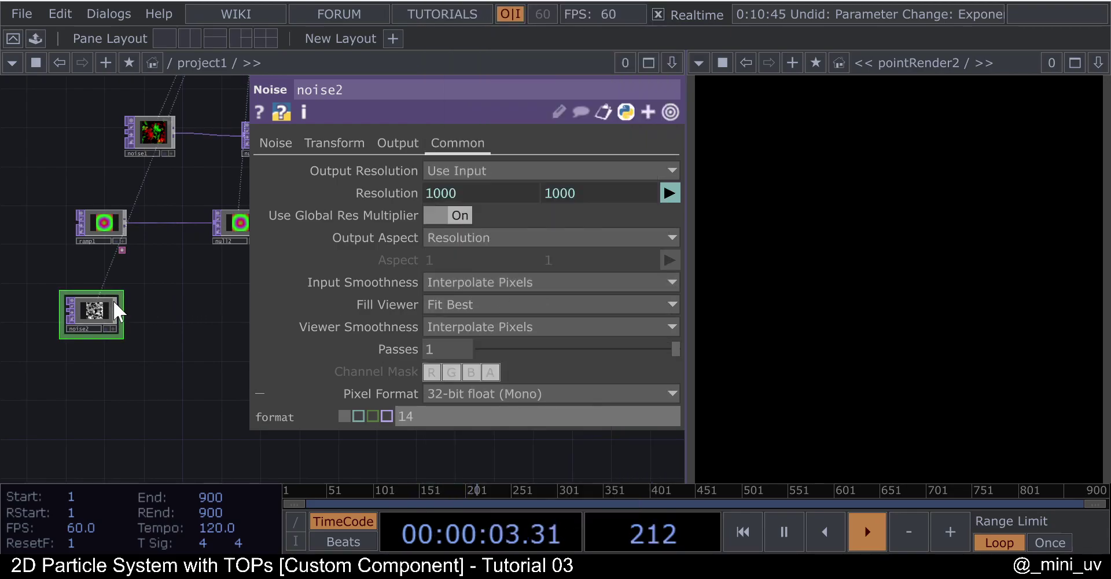
- Append a Null TOP to the output of noise2
{"action": "key", "text": "alt+n"}
{"action": "left_click", "coordinate": [176, 305]}
{"action": "scroll", "coordinate": [175, 304], "scroll_direction": "down", "scroll_amount": 6}
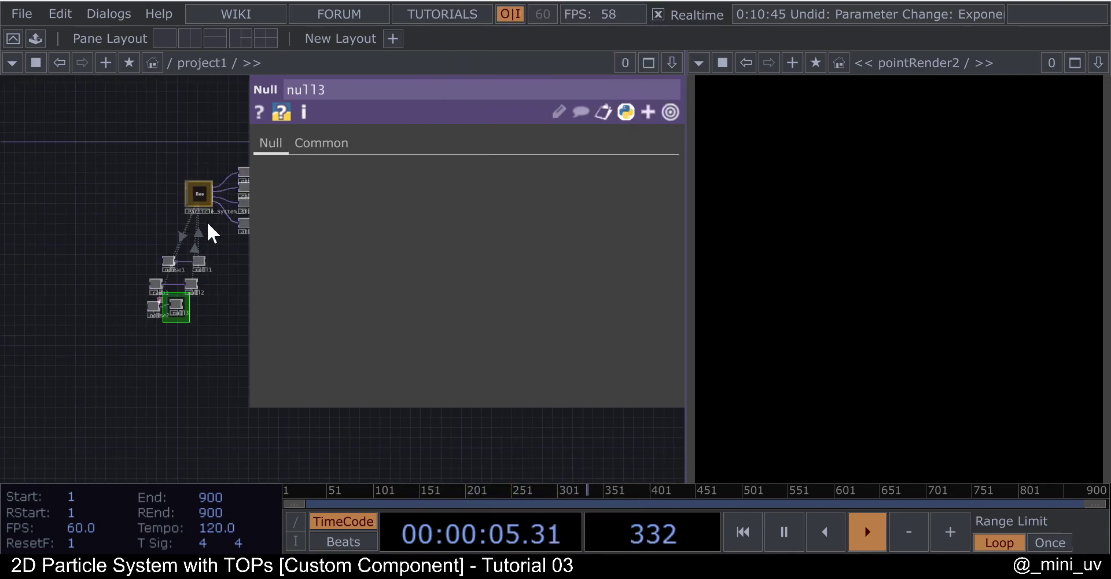
- Assign null3 as the Custom Size source in the Render parameters of Particle_System_2D
{"action": "left_click", "coordinate": [209, 189]}
{"action": "scroll", "coordinate": [208, 189], "scroll_direction": "up", "scroll_amount": 3}
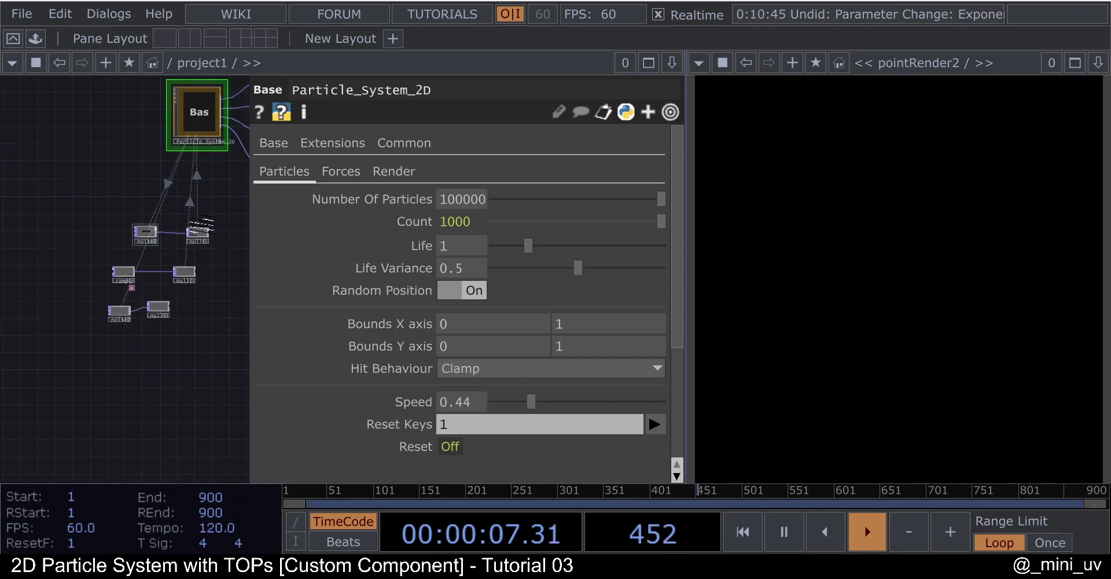
{"action": "left_click", "coordinate": [340, 171]}
{"action": "scroll", "coordinate": [496, 318], "scroll_direction": "down", "scroll_amount": 5}
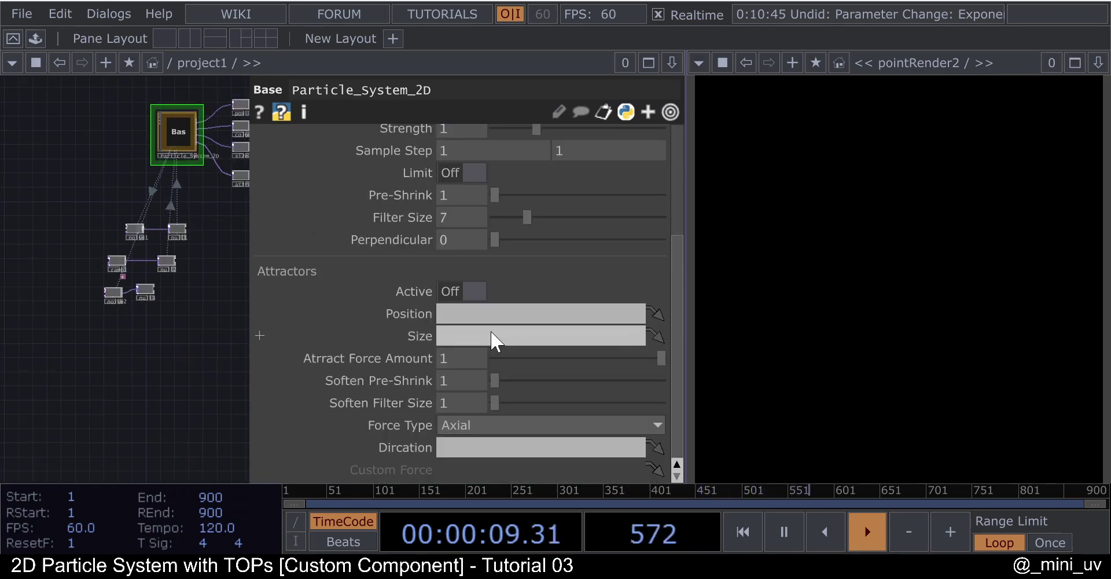
{"action": "scroll", "coordinate": [349, 228], "scroll_direction": "up", "scroll_amount": 5}
{"action": "left_click", "coordinate": [393, 169]}
{"action": "scroll", "coordinate": [199, 328], "scroll_direction": "up", "scroll_amount": 3}
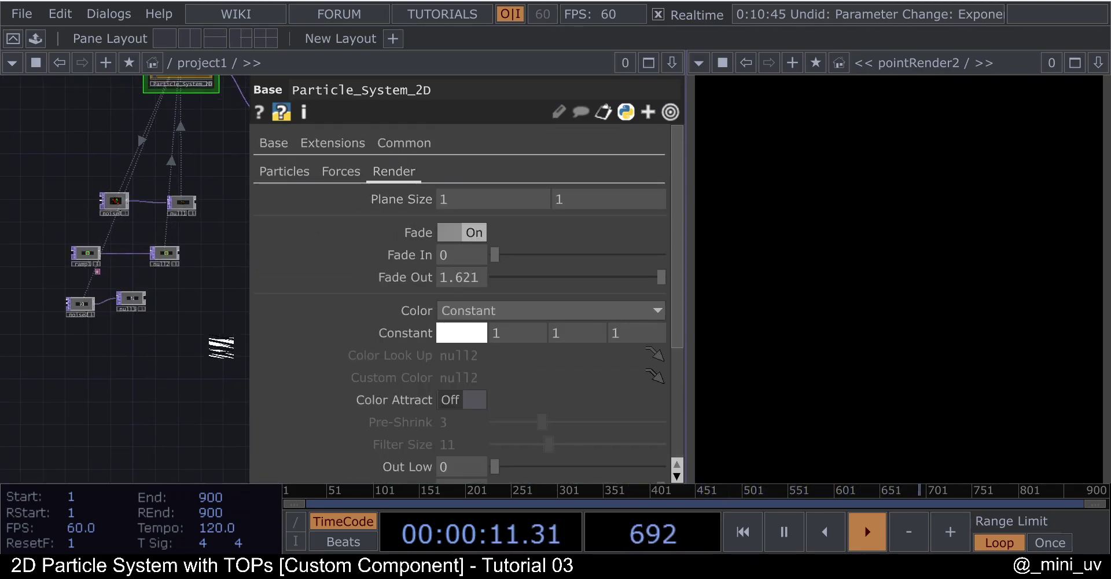
{"action": "scroll", "coordinate": [401, 369], "scroll_direction": "down", "scroll_amount": 3}
{"action": "scroll", "coordinate": [104, 312], "scroll_direction": "up", "scroll_amount": 3}
{"action": "left_click_drag", "start_coordinate": [138, 301], "coordinate": [481, 429]}
- Set noise2's Exponent to 2.26, Amplitude to 1.14 and Offset to 0.617
{"action": "left_click", "coordinate": [53, 306]}
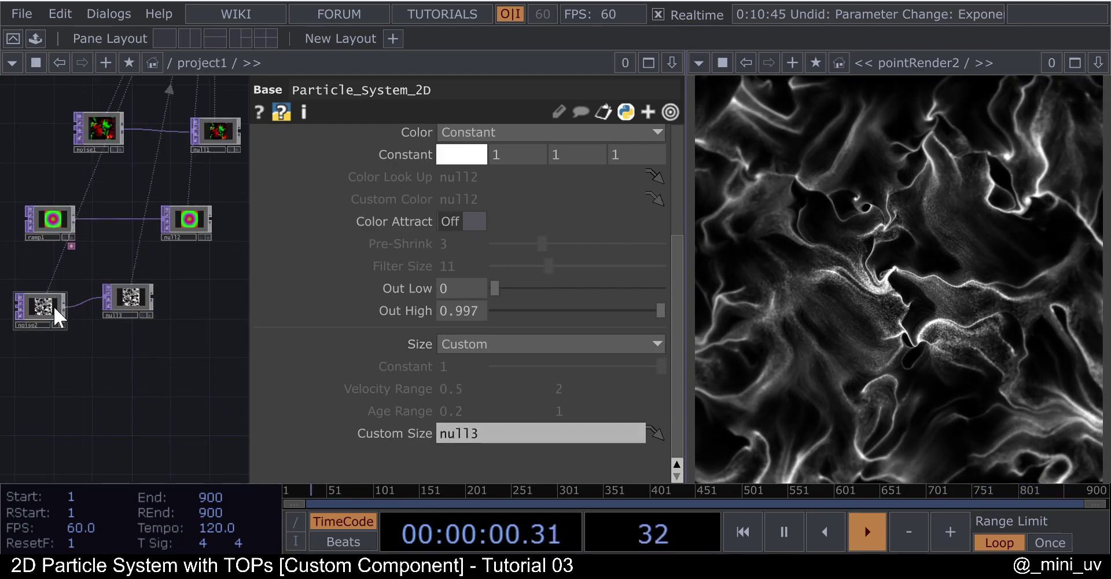
{"action": "left_click", "coordinate": [288, 148]}
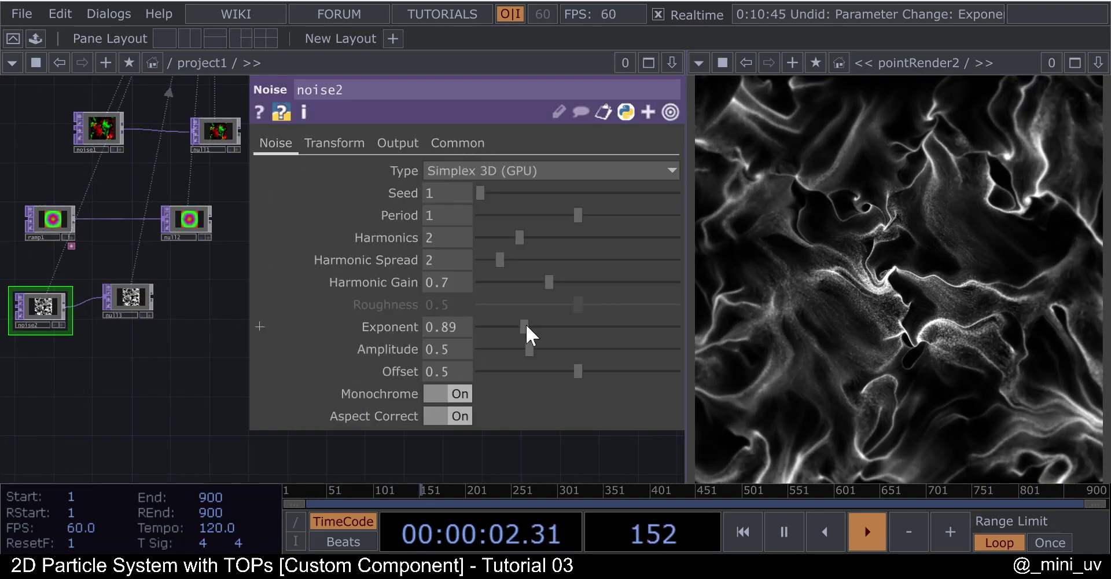
{"action": "left_click_drag", "start_coordinate": [562, 324], "coordinate": [602, 370]}
- Set noise2's Period to 0.64, Harmonics to 4, Harmonic Gain to 0.68 and Harmonic Spread to 3.1
{"action": "left_click_drag", "start_coordinate": [531, 237], "coordinate": [542, 214]}
{"action": "left_click_drag", "start_coordinate": [547, 285], "coordinate": [545, 284]}
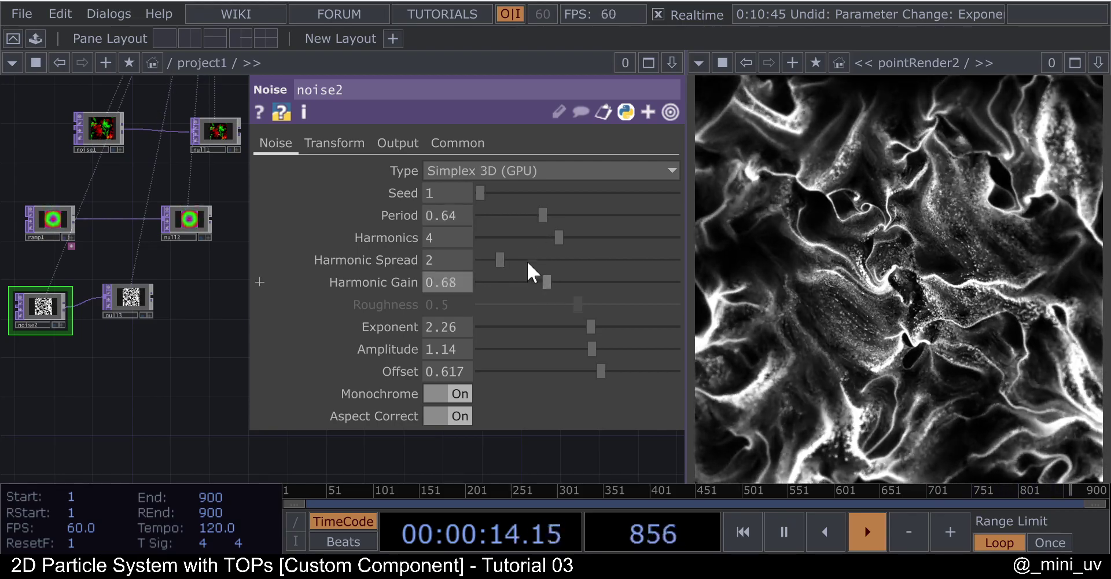
{"action": "left_click", "coordinate": [526, 260]}
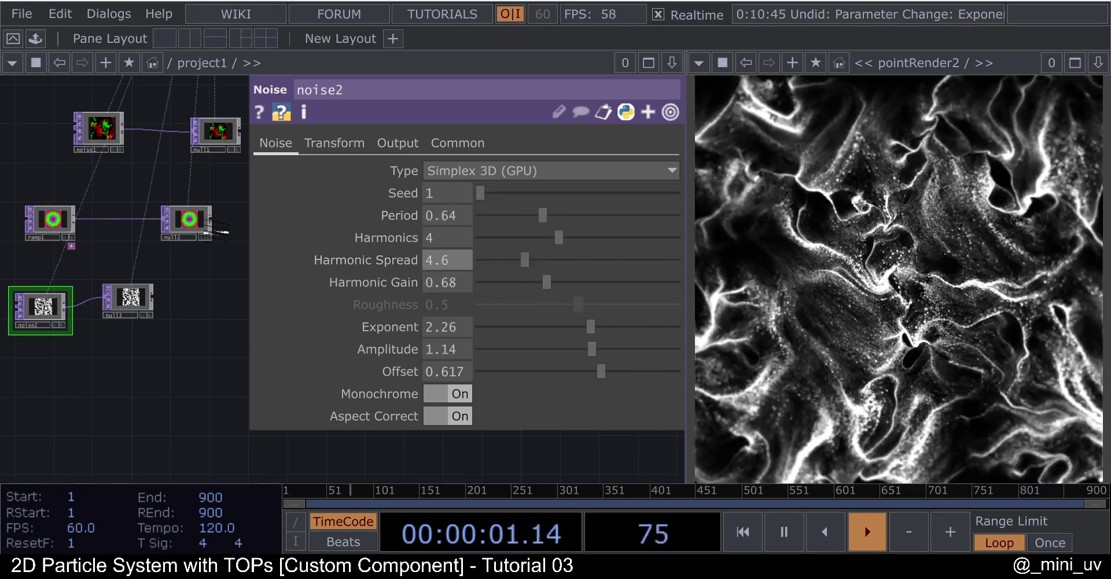
{"action": "left_click_drag", "start_coordinate": [526, 259], "coordinate": [510, 259]}
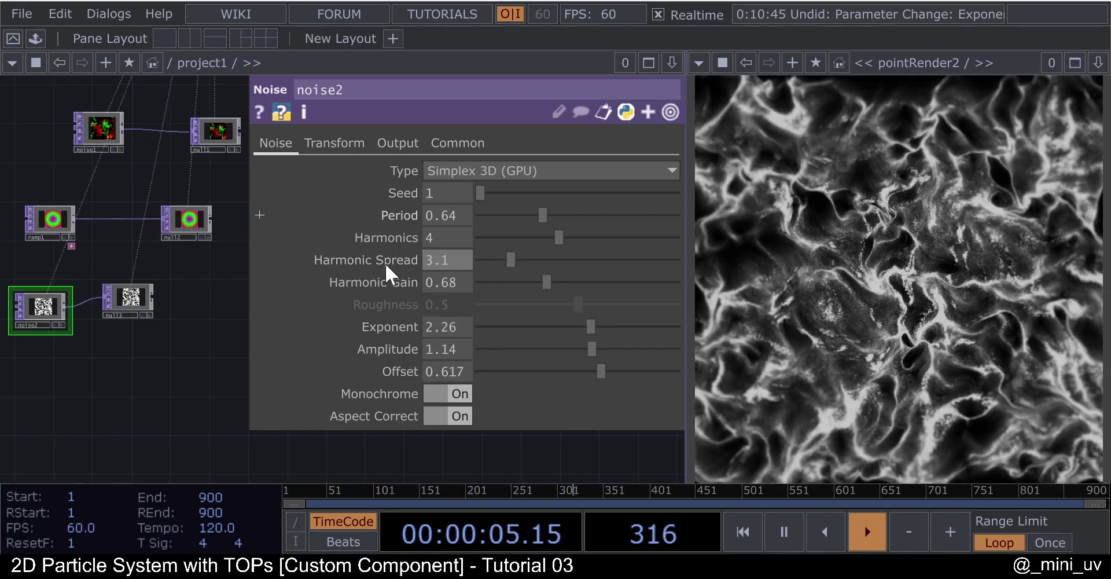
{"action": "scroll", "coordinate": [199, 287], "scroll_direction": "down", "scroll_amount": 2}
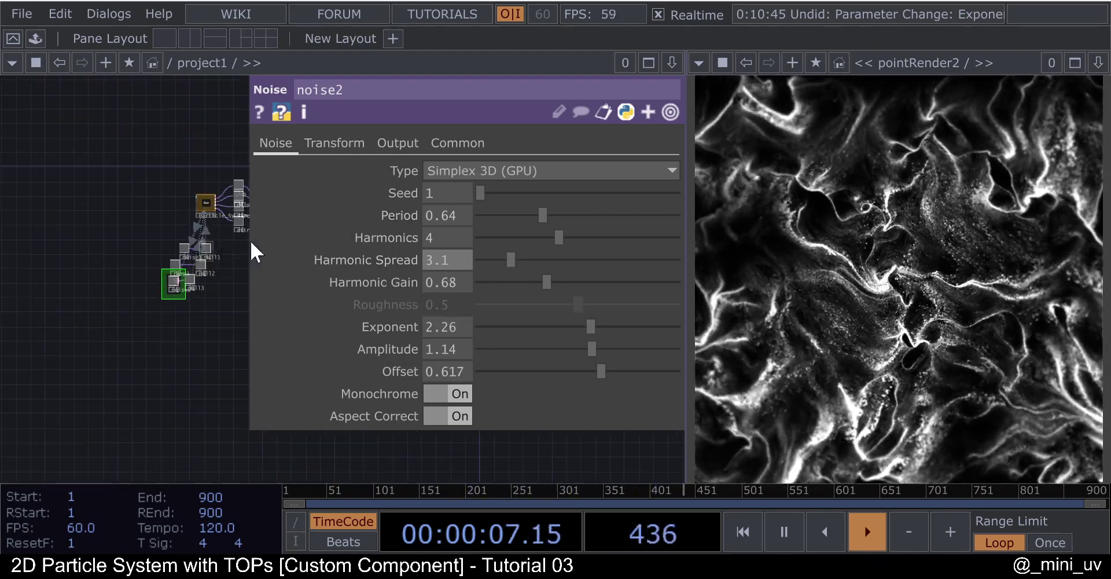
{"action": "scroll", "coordinate": [198, 190], "scroll_direction": "up", "scroll_amount": 10}
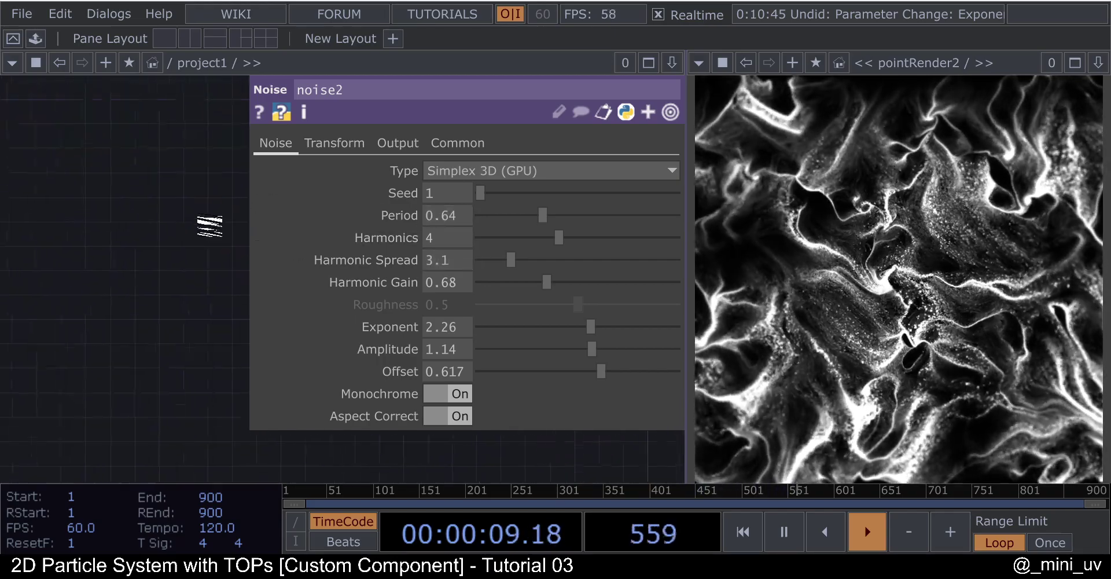
- Switch the particle Size mode in the Render parameters of Particle_System_2D to Constant
{"action": "scroll", "coordinate": [182, 235], "scroll_direction": "down", "scroll_amount": 10}
{"action": "key", "text": "h"}
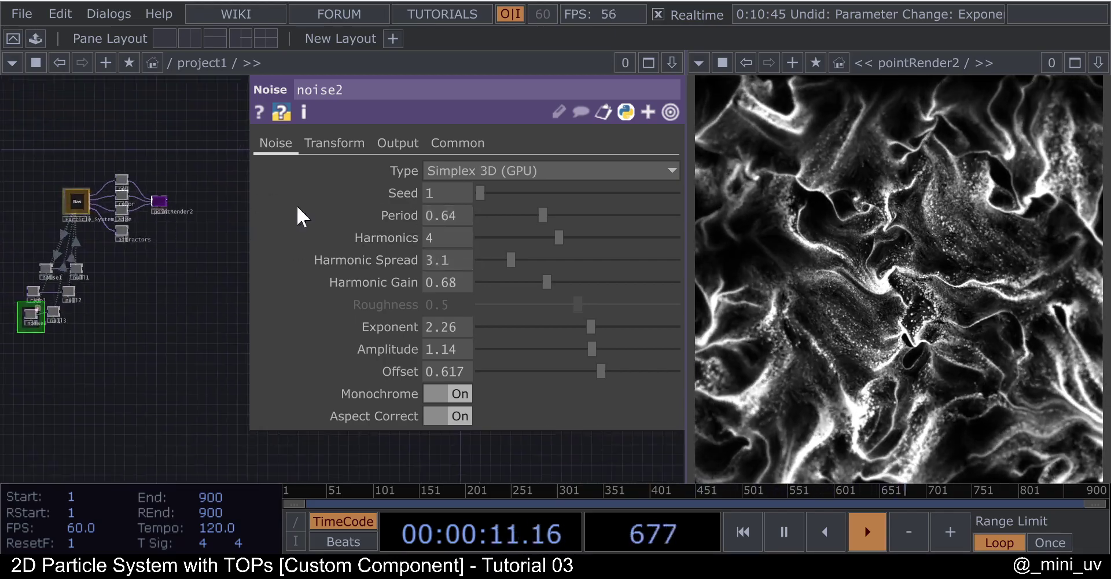
{"action": "left_click", "coordinate": [80, 200]}
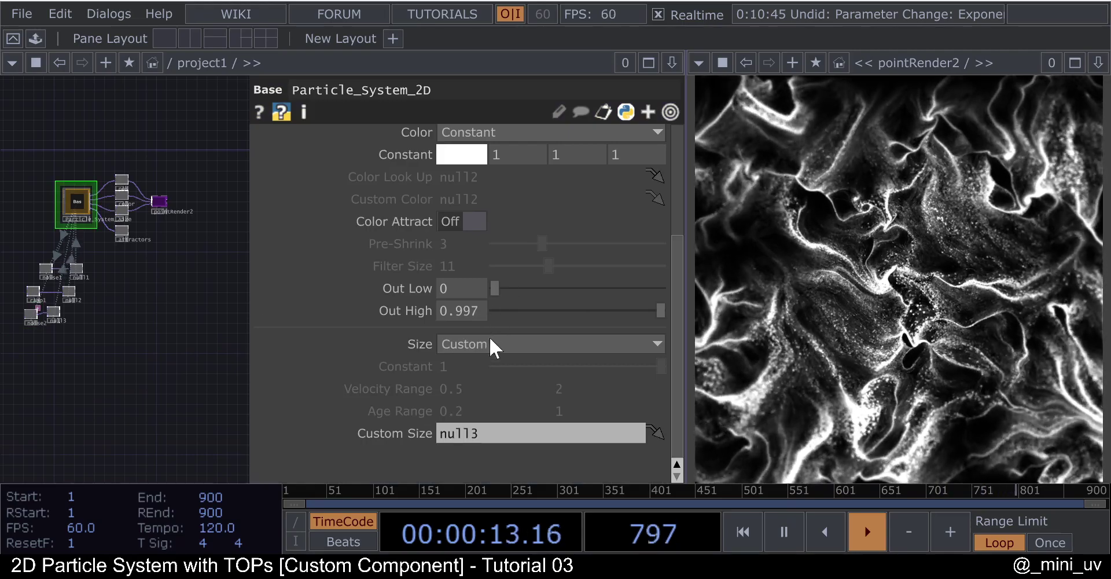
{"action": "scroll", "coordinate": [490, 333], "scroll_direction": "up", "scroll_amount": 6}
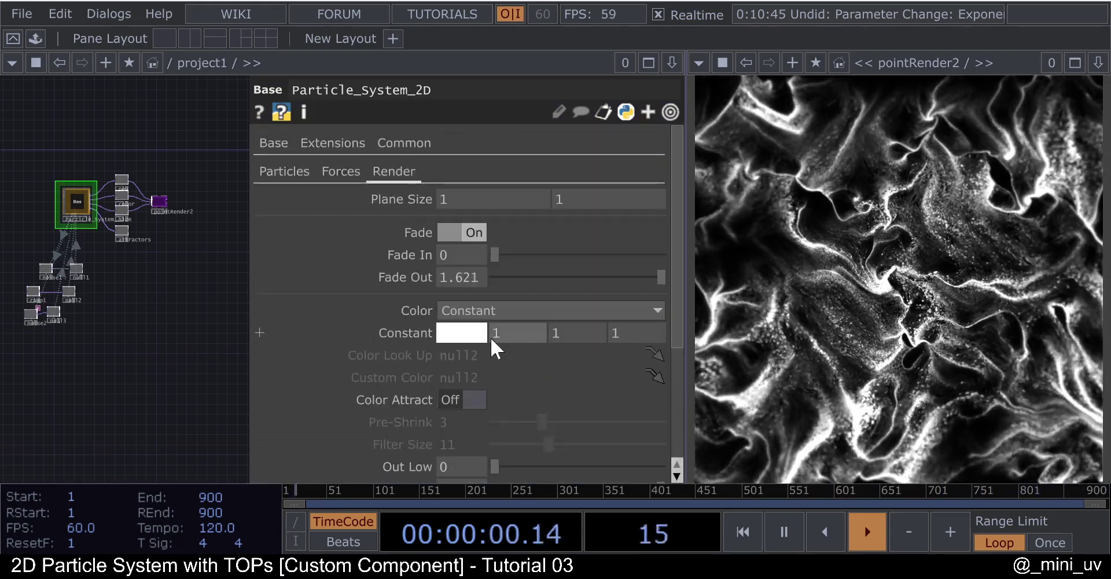
{"action": "scroll", "coordinate": [490, 337], "scroll_direction": "down", "scroll_amount": 6}
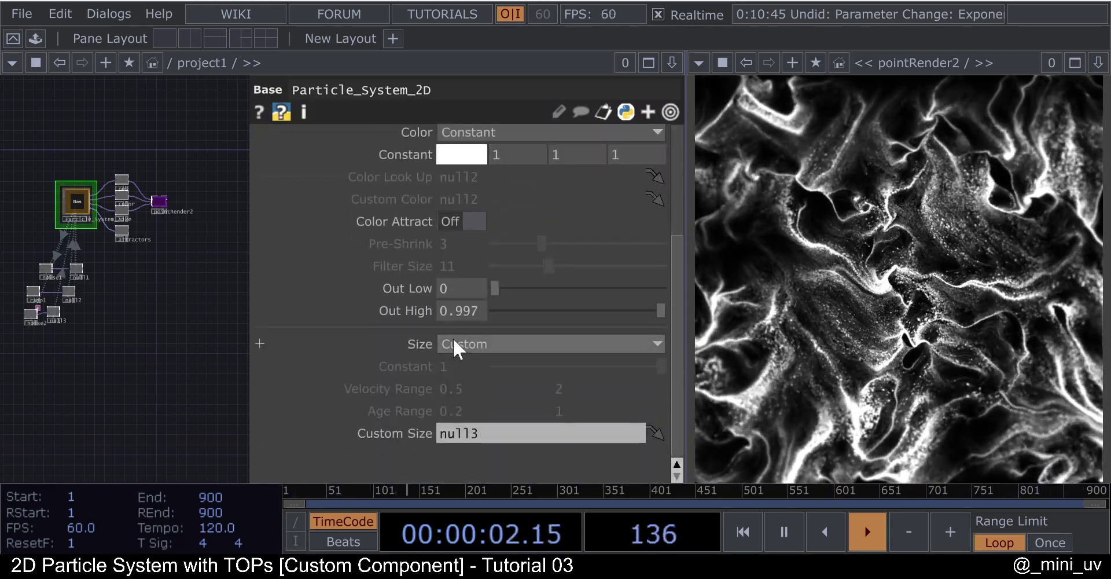
{"action": "left_click", "coordinate": [453, 341]}
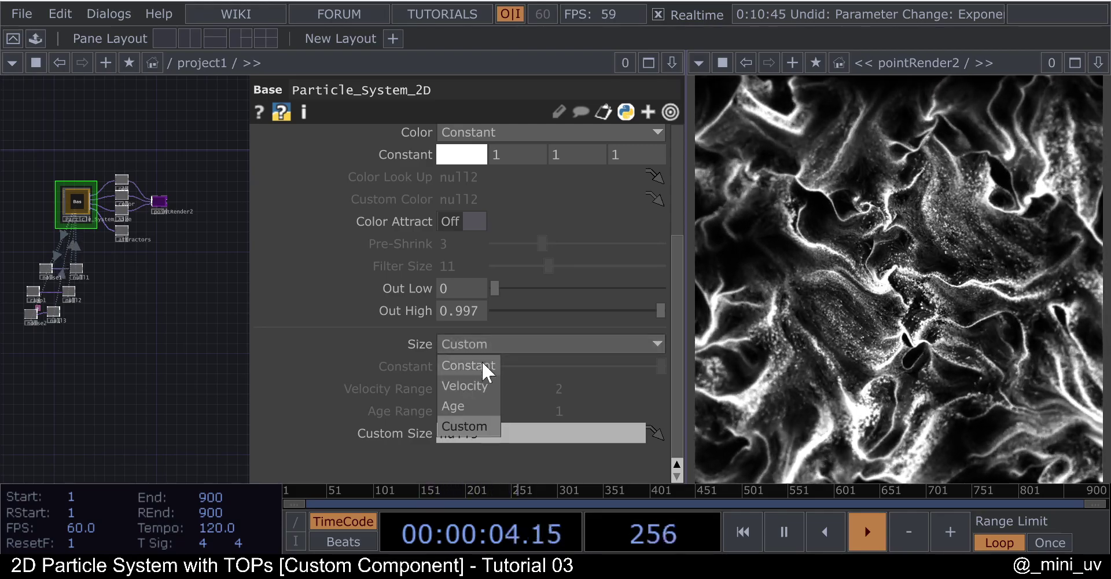
{"action": "left_click", "coordinate": [482, 365]}
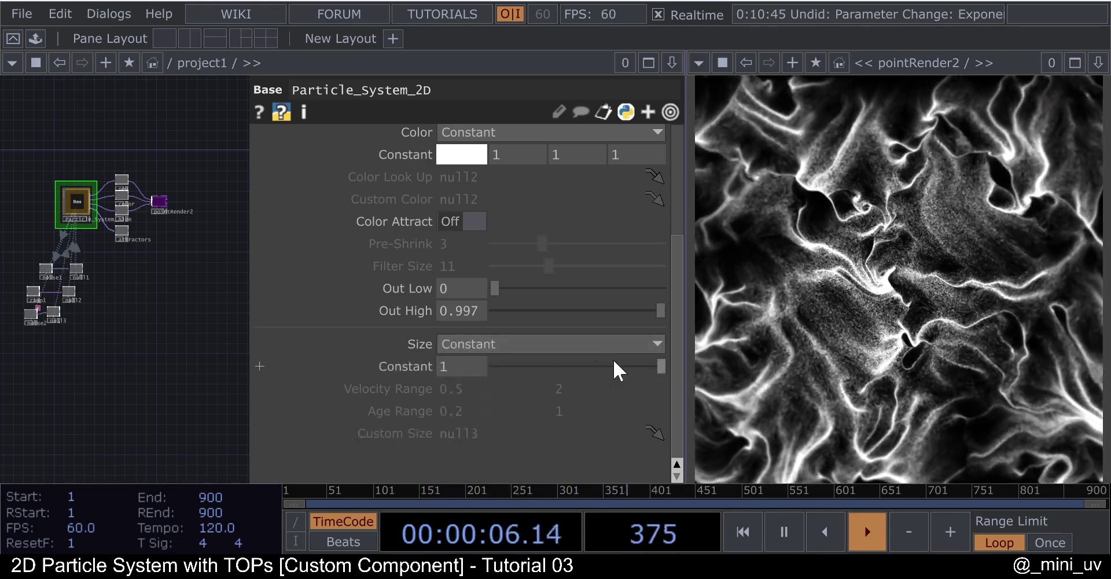
- Activate the Attractors in the Forces parameters of Particle_System_2D
{"action": "scroll", "coordinate": [497, 315], "scroll_direction": "up", "scroll_amount": 5}
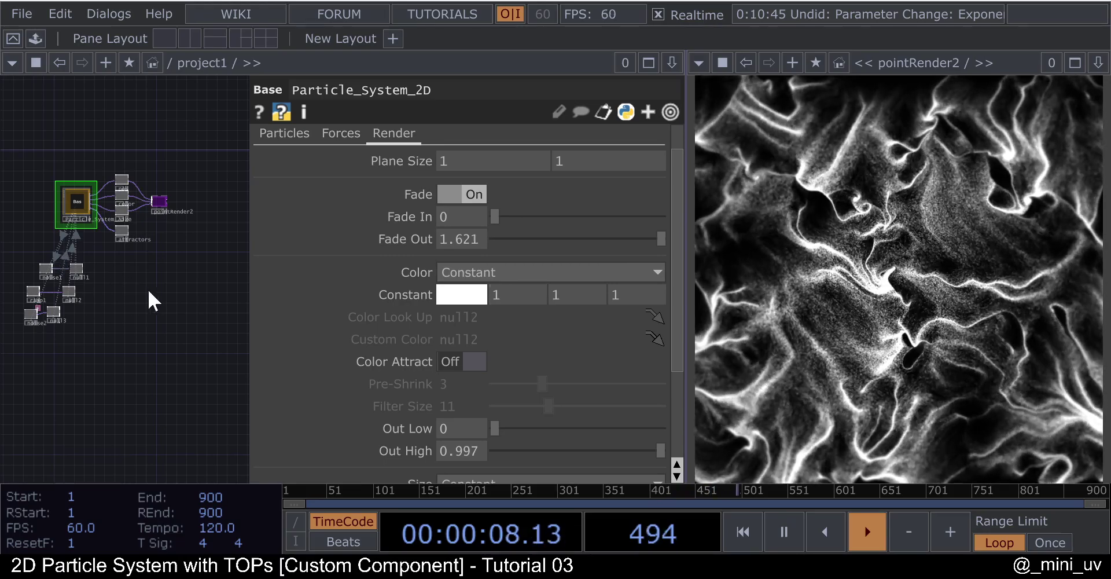
{"action": "scroll", "coordinate": [533, 316], "scroll_direction": "down", "scroll_amount": 4}
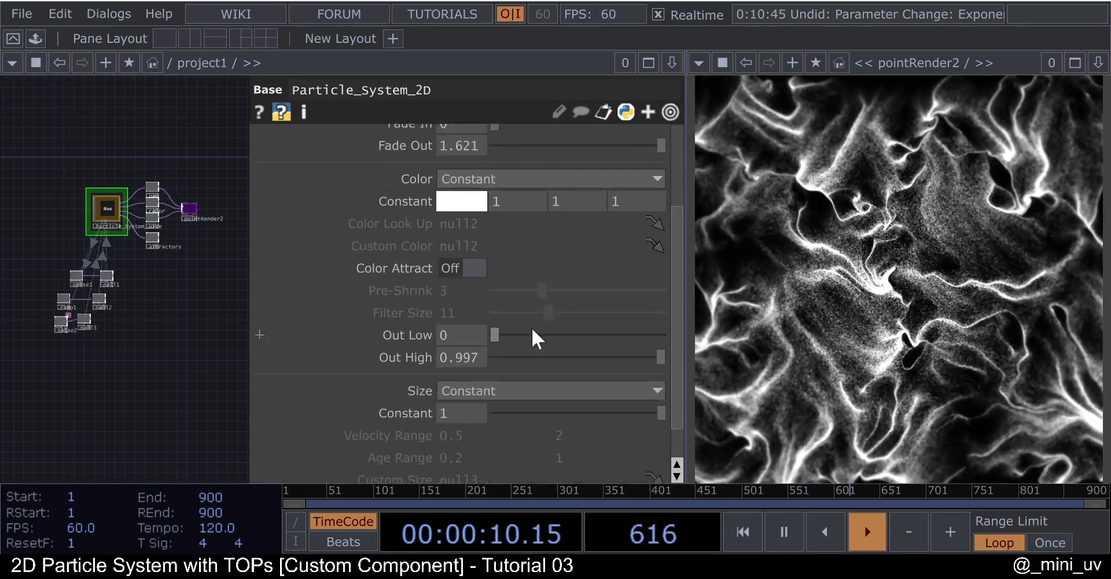
{"action": "scroll", "coordinate": [531, 328], "scroll_direction": "up", "scroll_amount": 4}
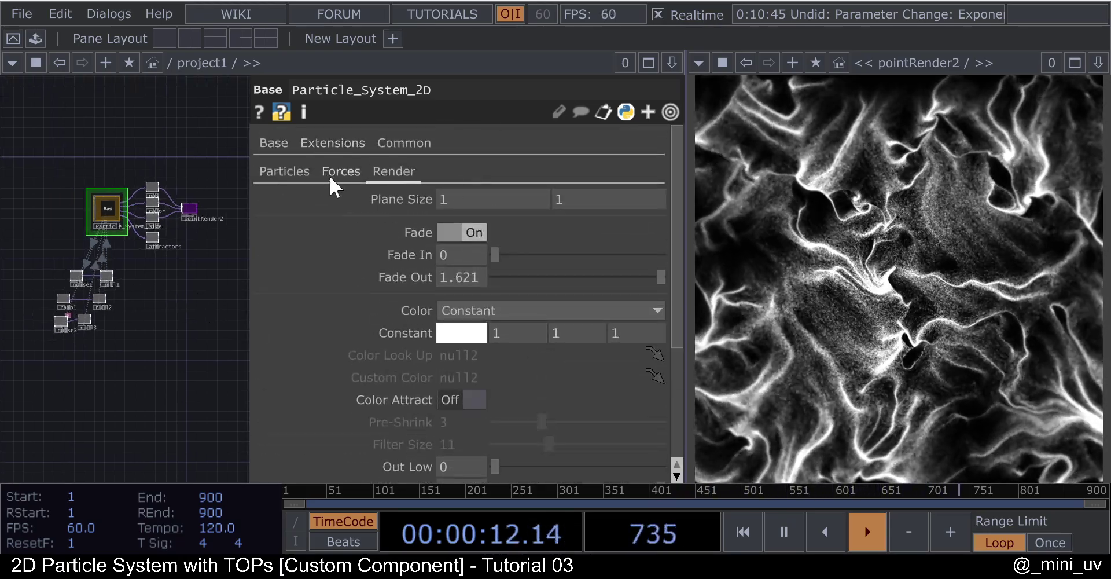
{"action": "left_click", "coordinate": [333, 184]}
{"action": "scroll", "coordinate": [493, 306], "scroll_direction": "down", "scroll_amount": 3}
{"action": "scroll", "coordinate": [482, 289], "scroll_direction": "up", "scroll_amount": 3}
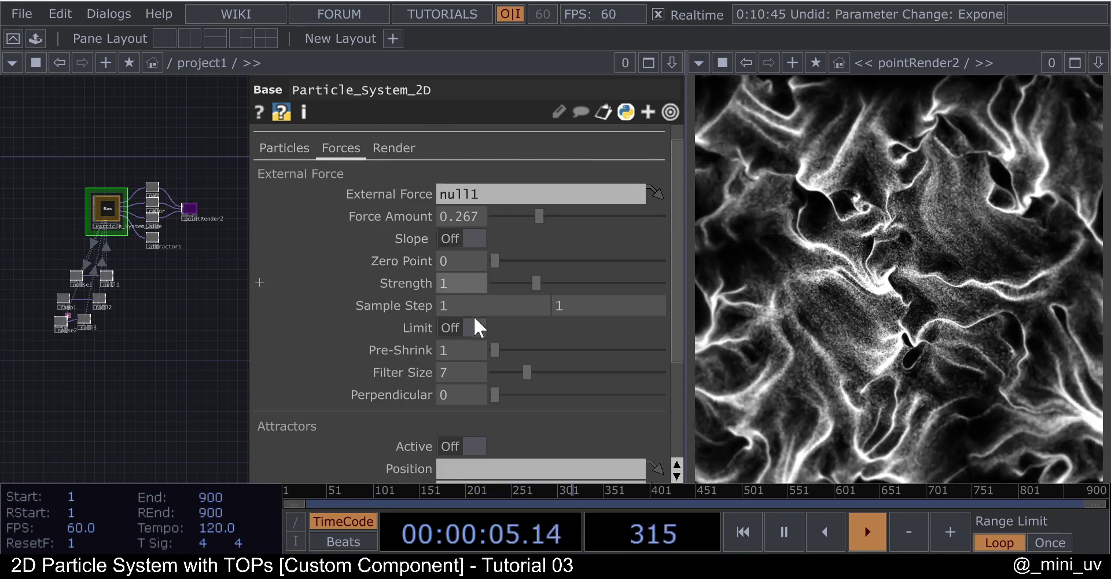
{"action": "scroll", "coordinate": [476, 322], "scroll_direction": "down", "scroll_amount": 3}
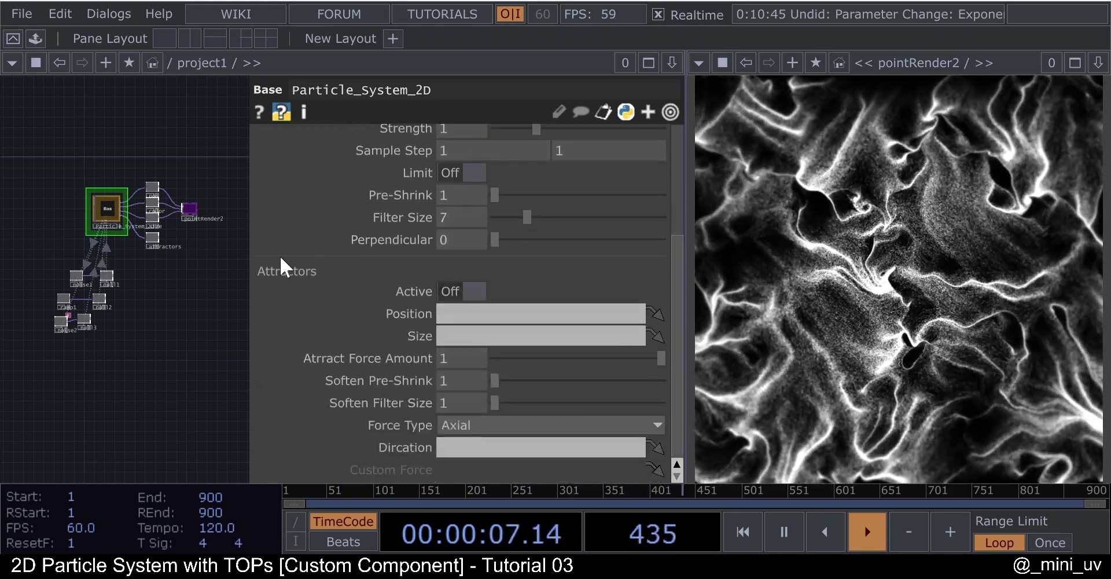
{"action": "left_click", "coordinate": [466, 289]}
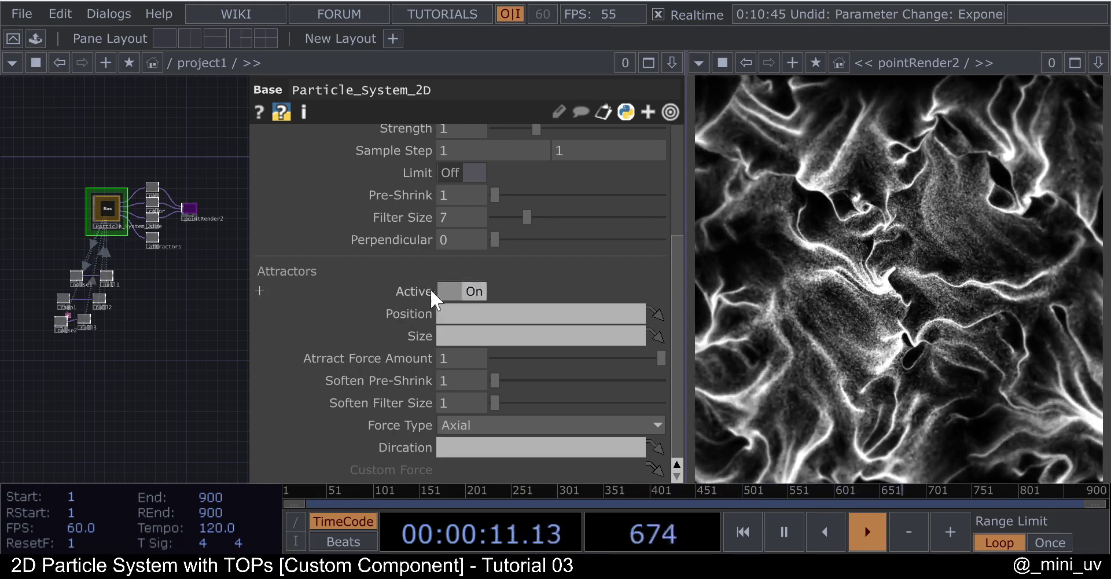
- Add a new Noise TOP to the network below noise2
{"action": "scroll", "coordinate": [153, 223], "scroll_direction": "up", "scroll_amount": 10}
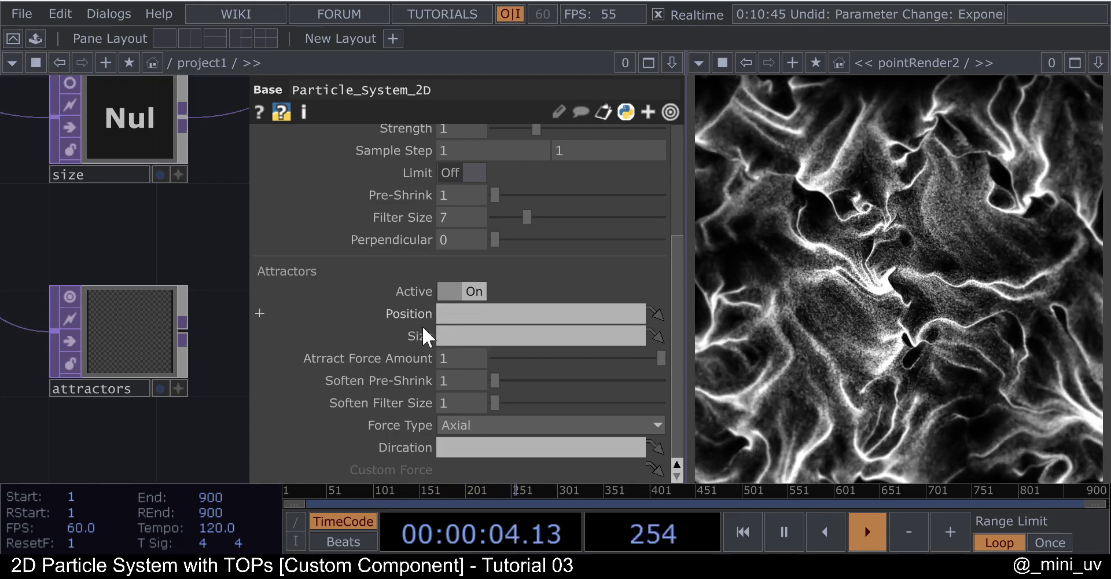
{"action": "scroll", "coordinate": [197, 229], "scroll_direction": "down", "scroll_amount": 3}
{"action": "scroll", "coordinate": [176, 279], "scroll_direction": "down", "scroll_amount": 5}
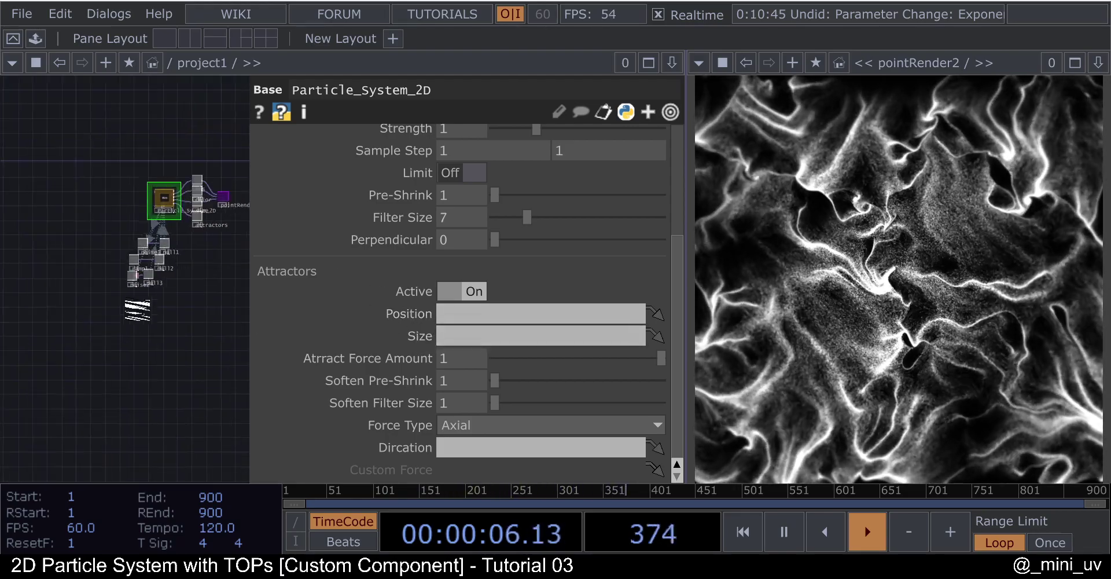
{"action": "scroll", "coordinate": [142, 250], "scroll_direction": "up", "scroll_amount": 3}
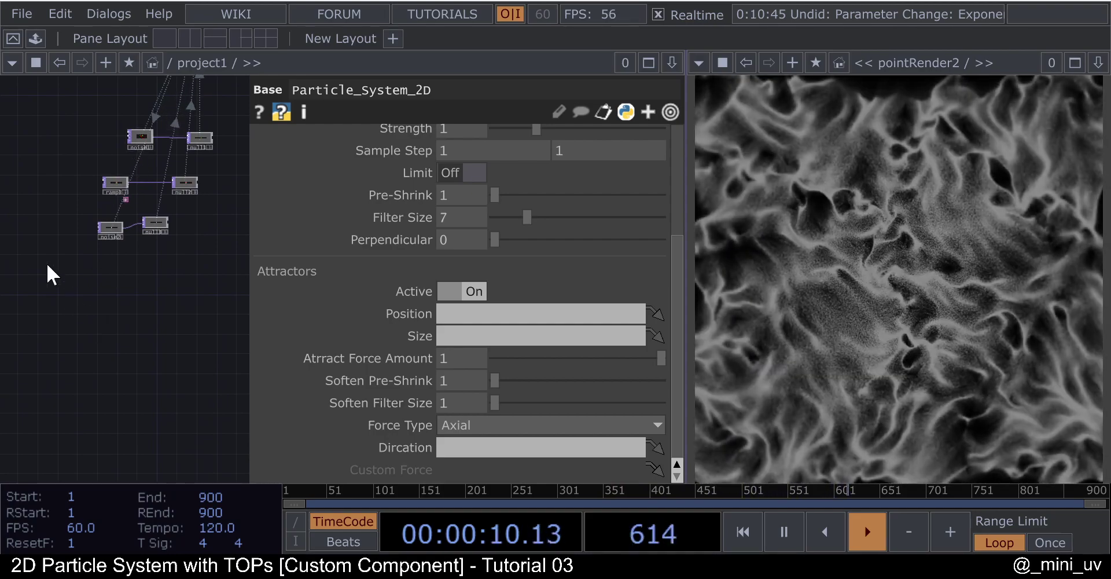
{"action": "key", "text": "Tab"}
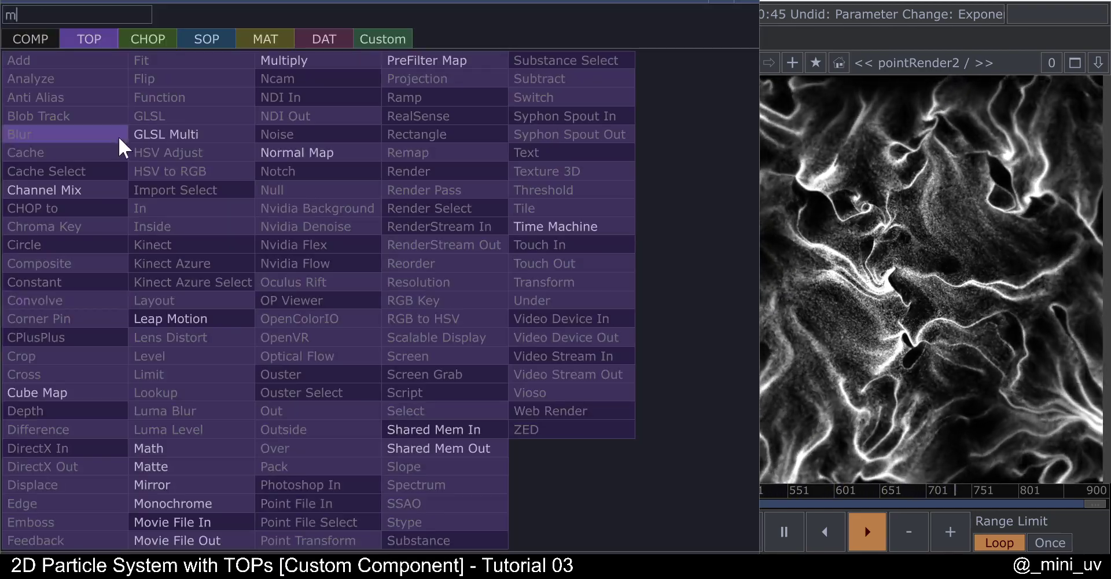
{"action": "type", "text": "noi"}
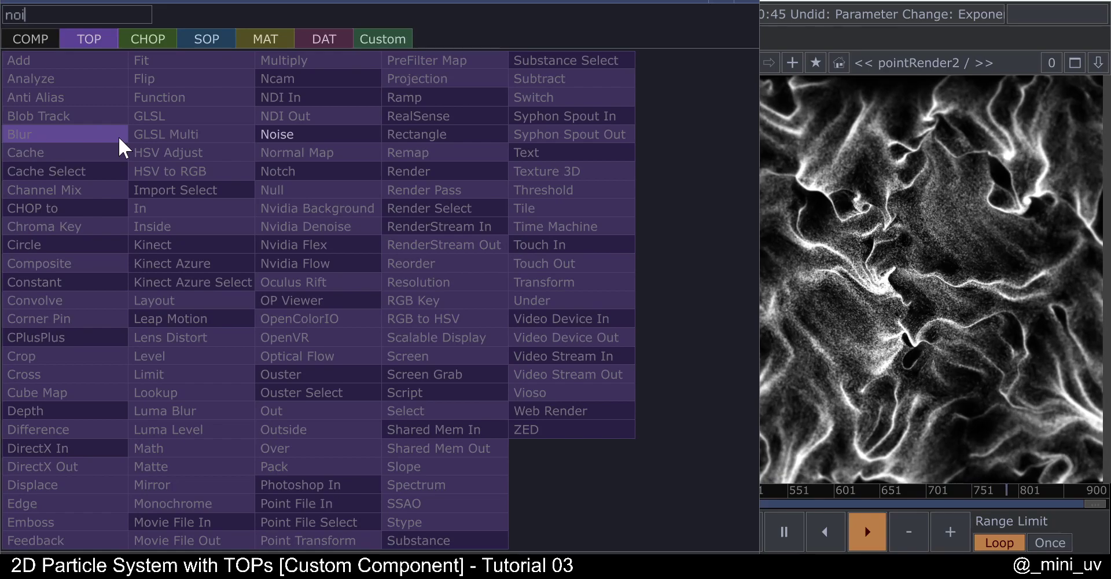
{"action": "left_click", "coordinate": [296, 133]}
{"action": "left_click", "coordinate": [116, 289]}
{"action": "scroll", "coordinate": [115, 287], "scroll_direction": "up", "scroll_amount": 4}
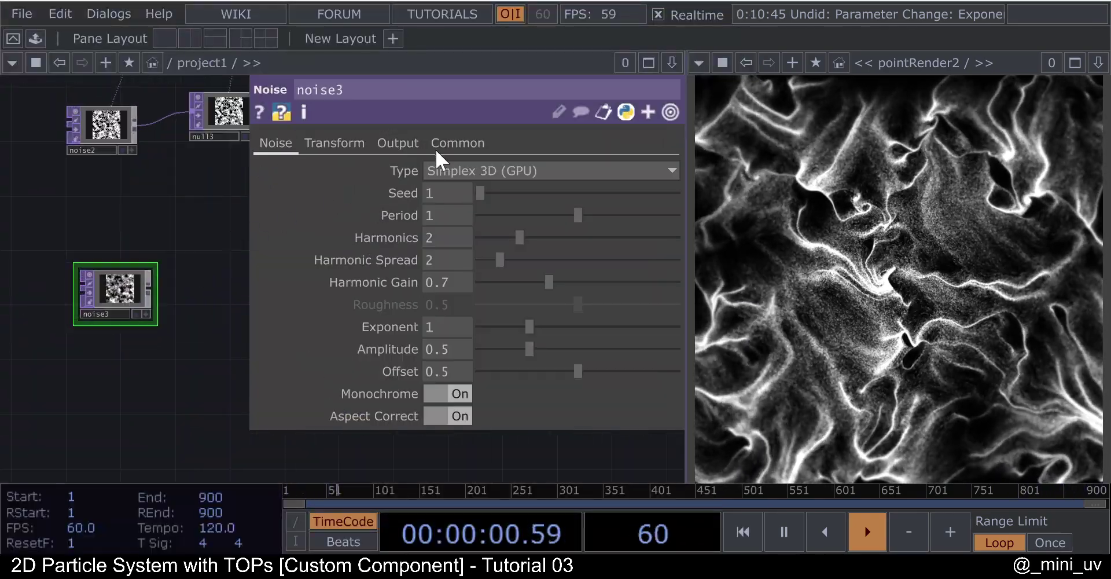
- Set noise3's resolution to 20 by 1
{"action": "left_click", "coordinate": [439, 147]}
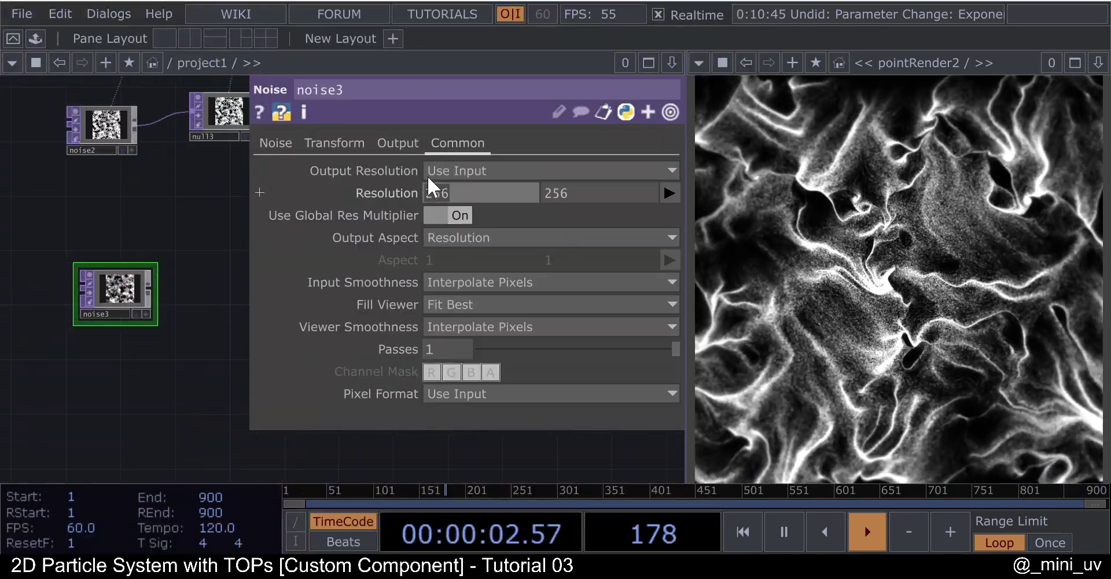
{"action": "left_click", "coordinate": [439, 192]}
{"action": "type", "text": "20"}
{"action": "key", "text": "Tab"}
{"action": "type", "text": "1"}
{"action": "key", "text": "Return"}
{"action": "scroll", "coordinate": [116, 282], "scroll_direction": "up", "scroll_amount": 3}
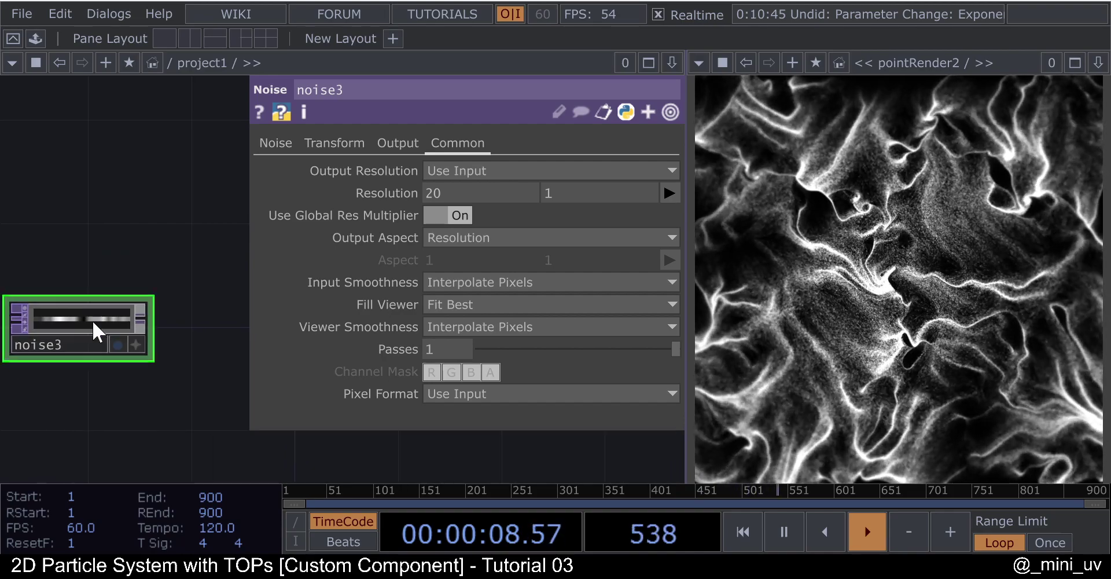
{"action": "middle_click", "coordinate": [94, 324]}
{"action": "scroll", "coordinate": [112, 237], "scroll_direction": "down", "scroll_amount": 3}
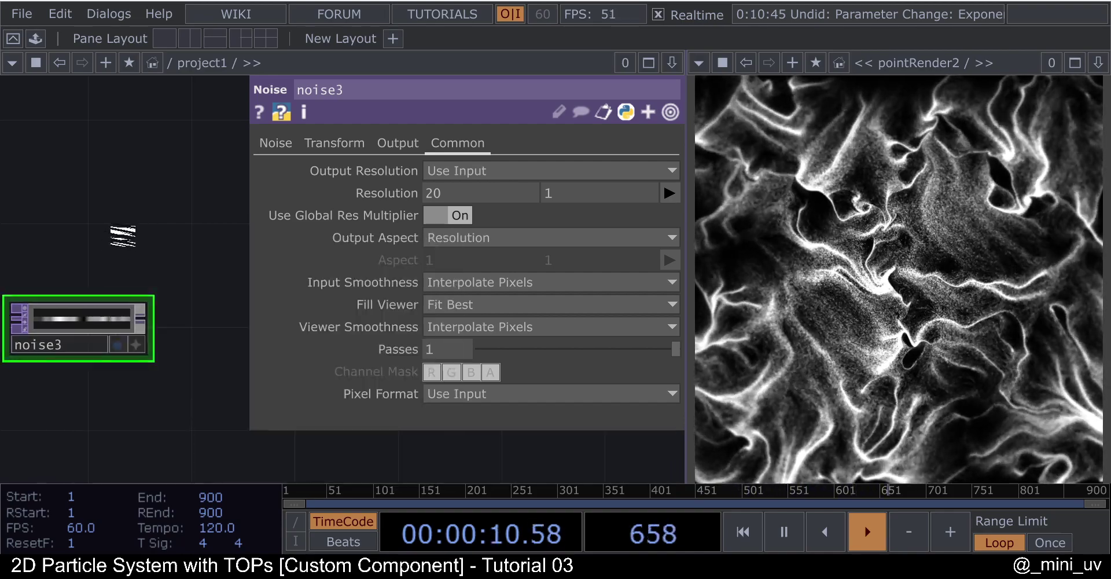
- Set noise3's pixel format to 32-bit float (RG) and turn off Monochrome
{"action": "left_click", "coordinate": [512, 389]}
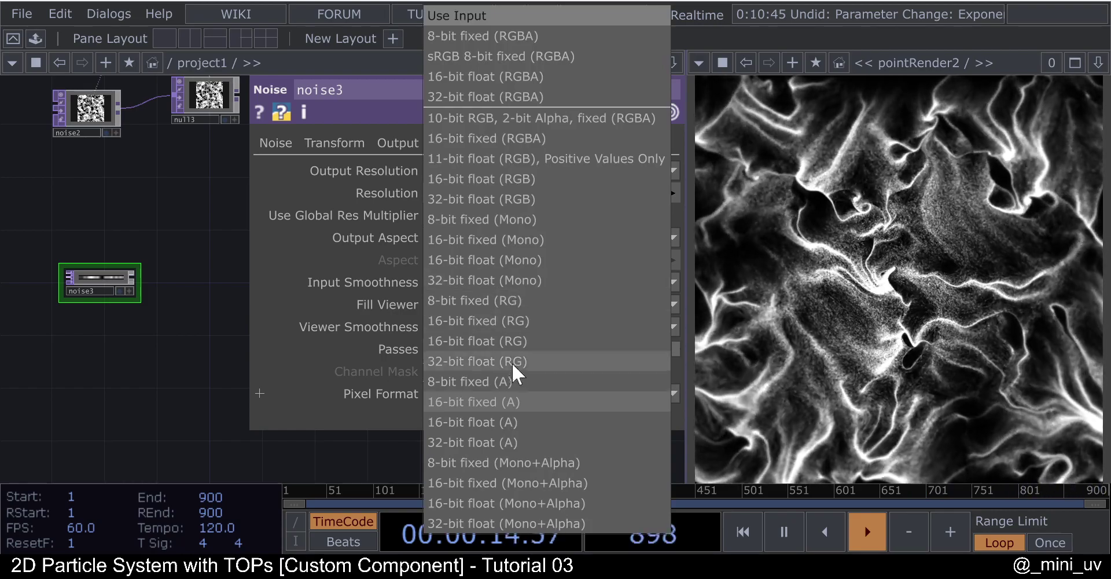
{"action": "left_click", "coordinate": [498, 359]}
{"action": "left_click", "coordinate": [266, 144]}
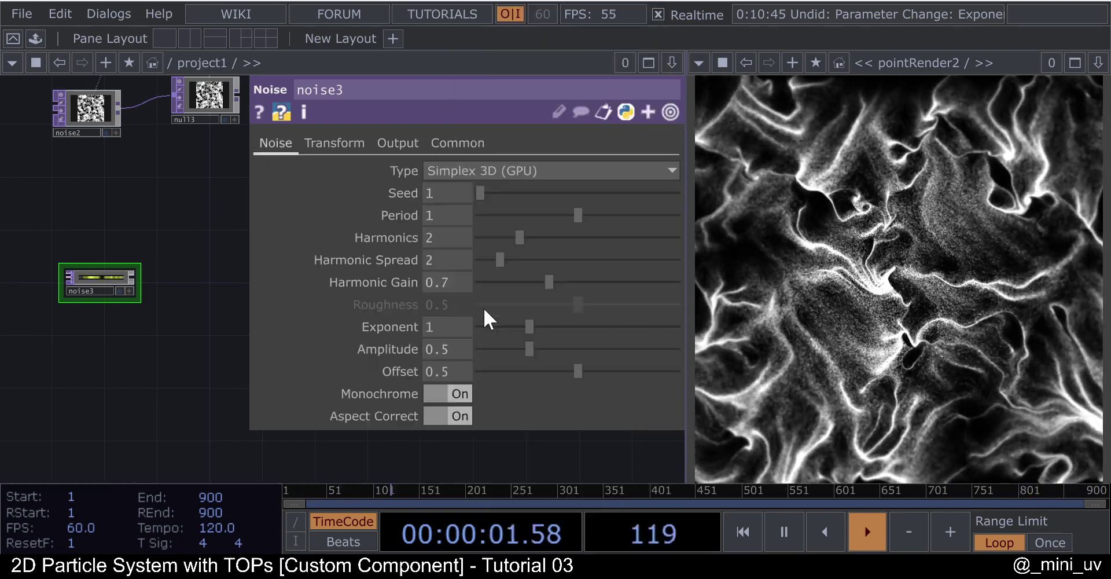
{"action": "left_click", "coordinate": [449, 393]}
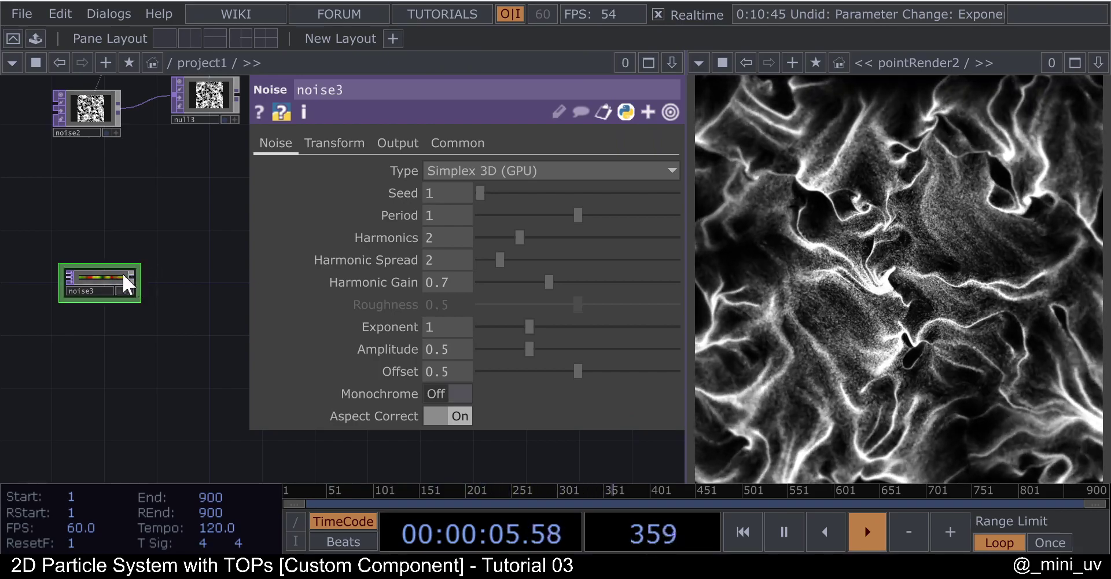
- Append a Null TOP to the output of noise3
{"action": "left_click", "coordinate": [228, 283]}
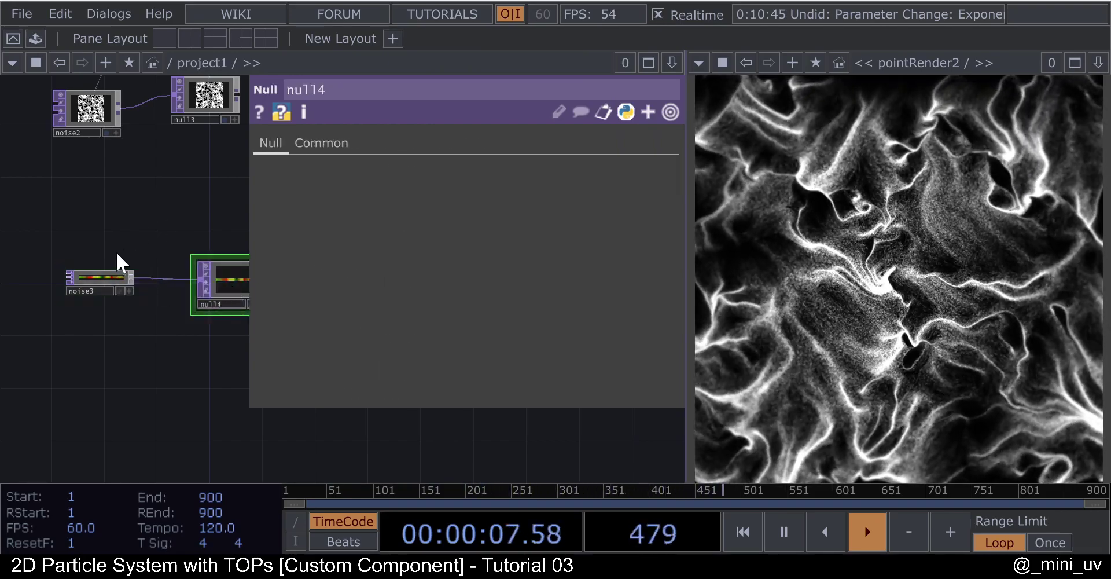
{"action": "left_click", "coordinate": [108, 277]}
{"action": "scroll", "coordinate": [115, 269], "scroll_direction": "down", "scroll_amount": 6}
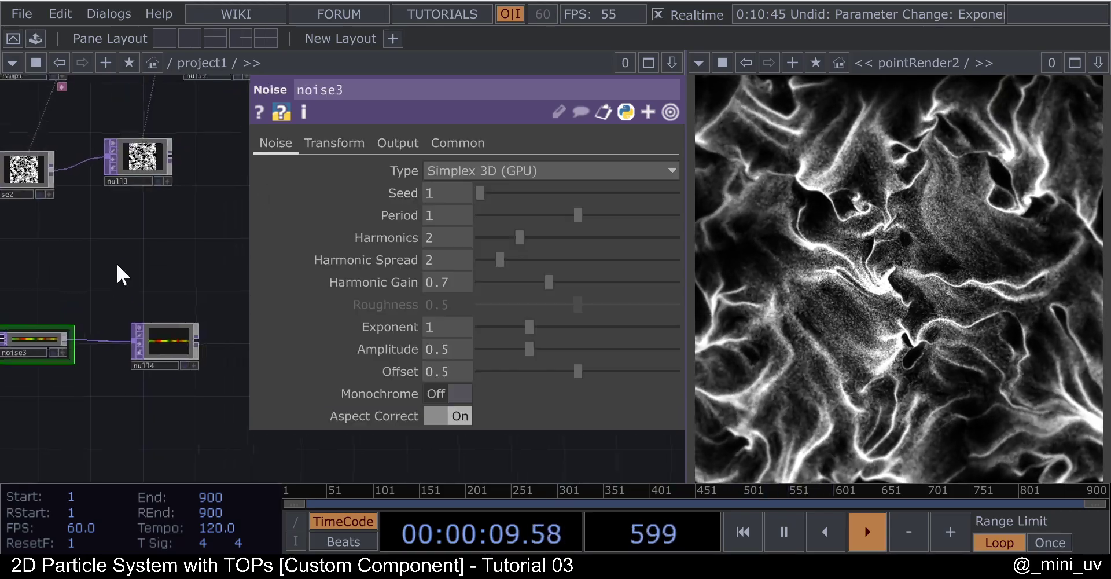
- Assign null4 as the Position source of the Attractors in Particle_System_2D
{"action": "left_click_drag", "start_coordinate": [172, 103], "coordinate": [185, 204]}
{"action": "left_click", "coordinate": [151, 166]}
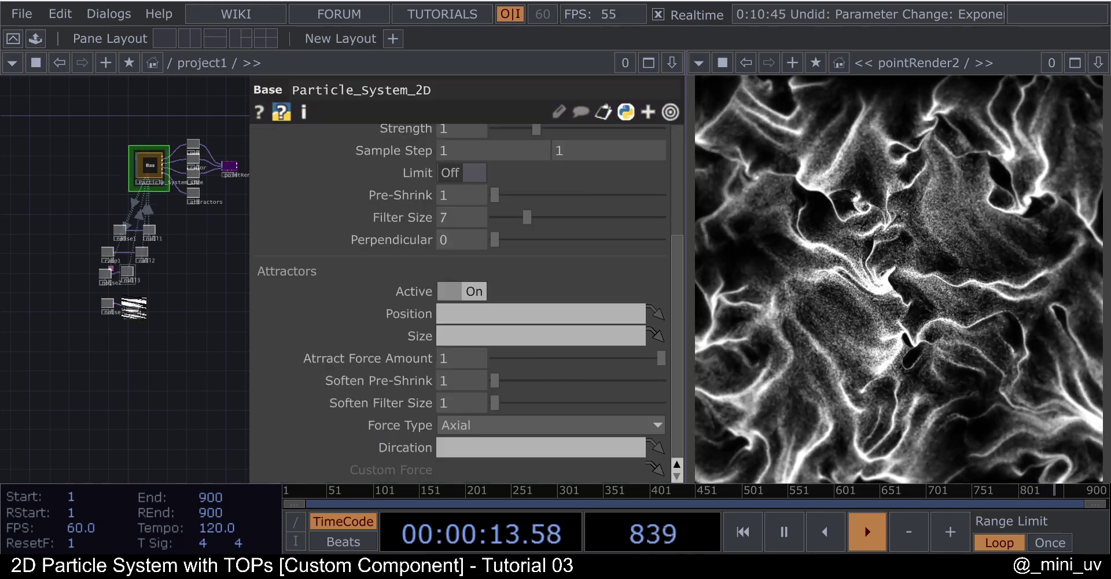
{"action": "scroll", "coordinate": [133, 329], "scroll_direction": "up", "scroll_amount": 10}
{"action": "left_click_drag", "start_coordinate": [496, 315], "coordinate": [508, 322]}
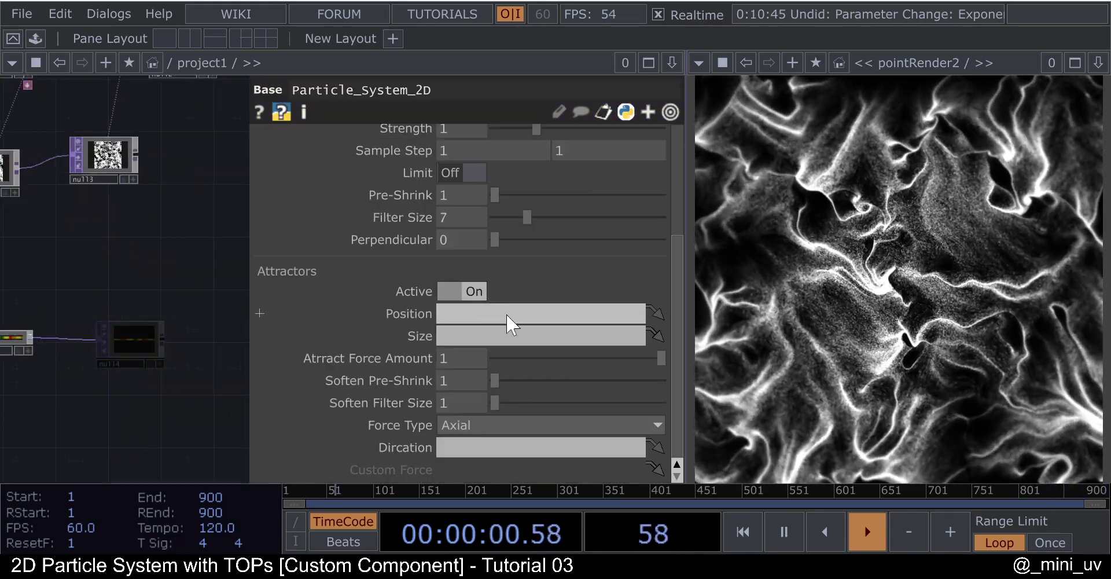
- Examine the attractors TOP in the network and the attractors' effect in the particle render
{"action": "scroll", "coordinate": [168, 261], "scroll_direction": "down", "scroll_amount": 8}
{"action": "scroll", "coordinate": [186, 149], "scroll_direction": "up", "scroll_amount": 8}
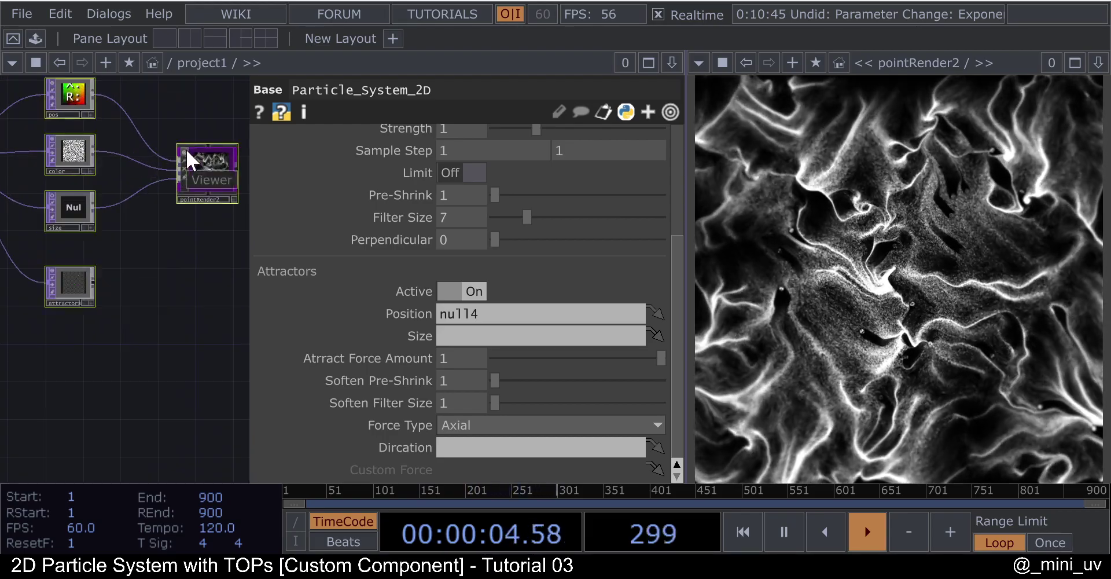
{"action": "scroll", "coordinate": [186, 149], "scroll_direction": "down", "scroll_amount": 1}
{"action": "scroll", "coordinate": [183, 312], "scroll_direction": "down", "scroll_amount": 3}
{"action": "scroll", "coordinate": [182, 310], "scroll_direction": "down", "scroll_amount": 4}
{"action": "left_click_drag", "start_coordinate": [124, 377], "coordinate": [200, 202]}
{"action": "scroll", "coordinate": [104, 311], "scroll_direction": "up", "scroll_amount": 4}
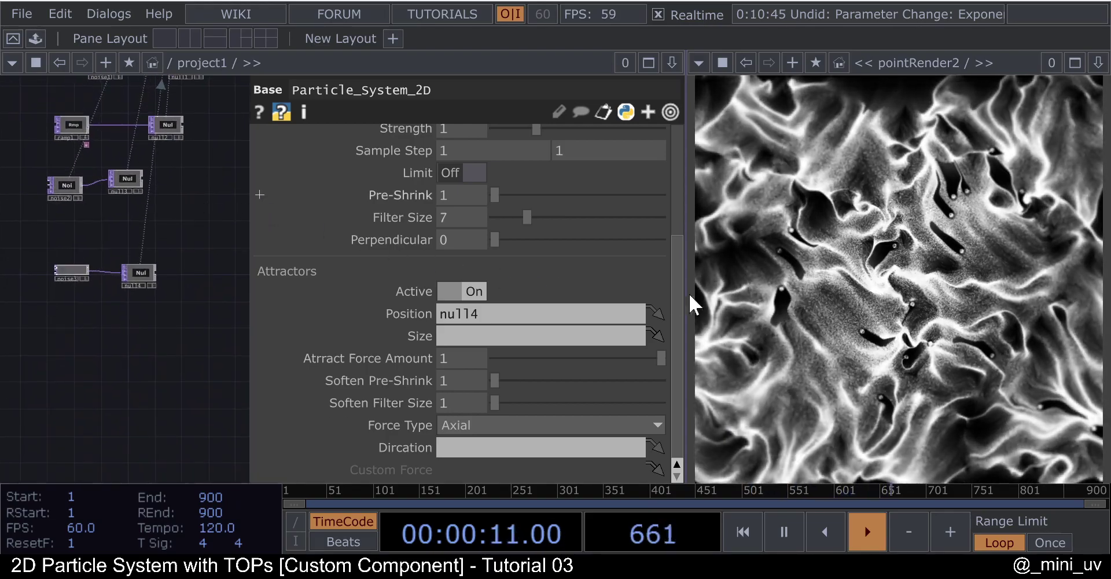
{"action": "scroll", "coordinate": [437, 209], "scroll_direction": "up", "scroll_amount": 5}
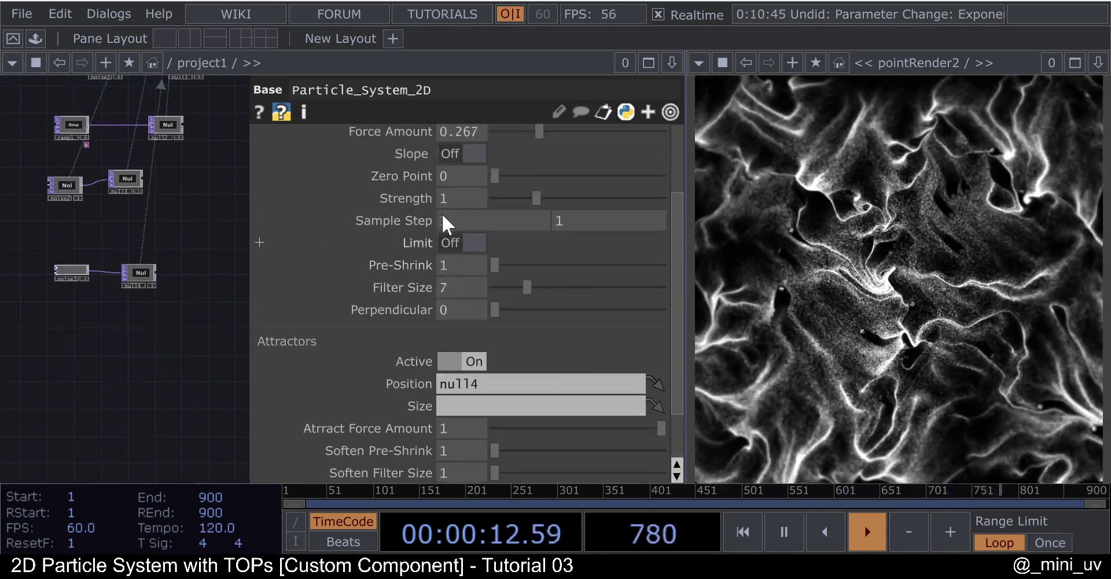
{"action": "left_click_drag", "start_coordinate": [153, 340], "coordinate": [109, 453]}
{"action": "left_click_drag", "start_coordinate": [188, 183], "coordinate": [179, 232]}
{"action": "left_click_drag", "start_coordinate": [190, 141], "coordinate": [108, 286]}
{"action": "scroll", "coordinate": [170, 255], "scroll_direction": "up", "scroll_amount": 4}
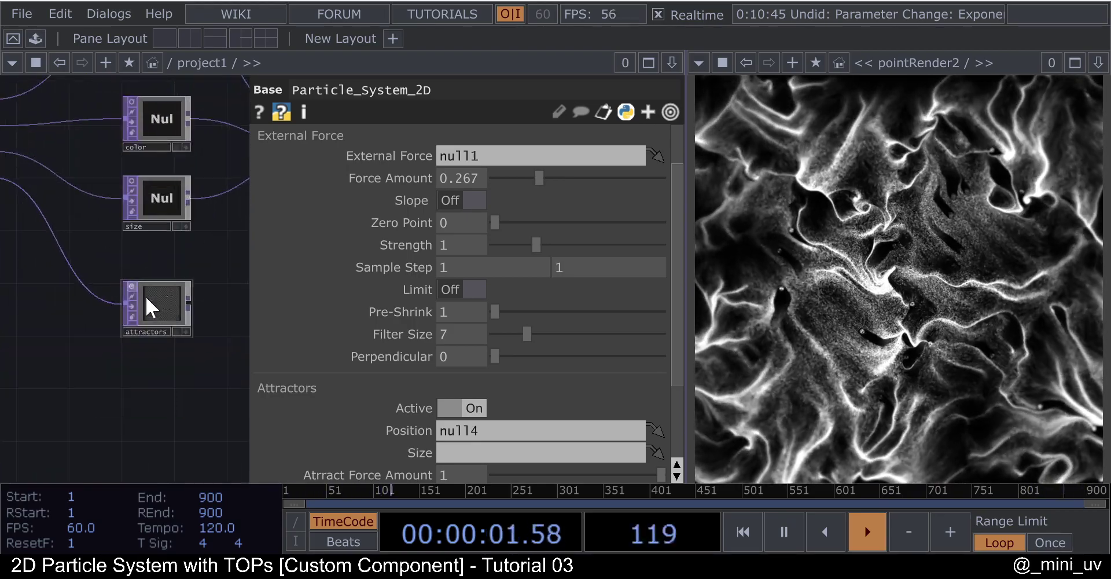
{"action": "scroll", "coordinate": [145, 294], "scroll_direction": "up", "scroll_amount": 6}
{"action": "scroll", "coordinate": [141, 293], "scroll_direction": "down", "scroll_amount": 6}
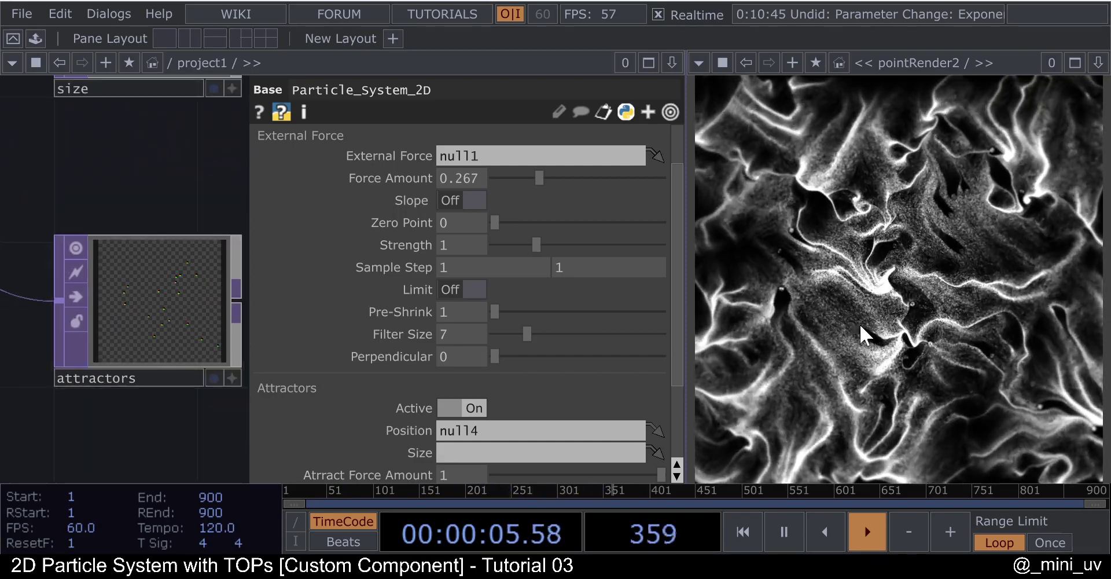
- Set the External Force's Force Amount to 0 in Particle_System_2D's Forces parameters
{"action": "left_click_drag", "start_coordinate": [533, 182], "coordinate": [452, 184]}
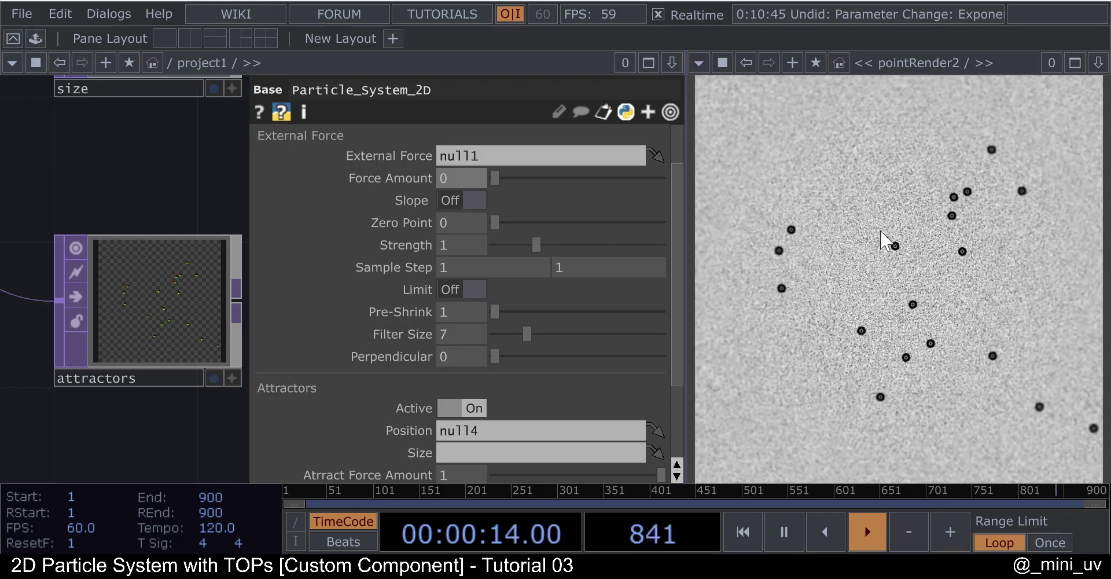
{"action": "scroll", "coordinate": [179, 241], "scroll_direction": "down", "scroll_amount": 5}
{"action": "scroll", "coordinate": [175, 226], "scroll_direction": "down", "scroll_amount": 4}
{"action": "scroll", "coordinate": [132, 318], "scroll_direction": "up", "scroll_amount": 6}
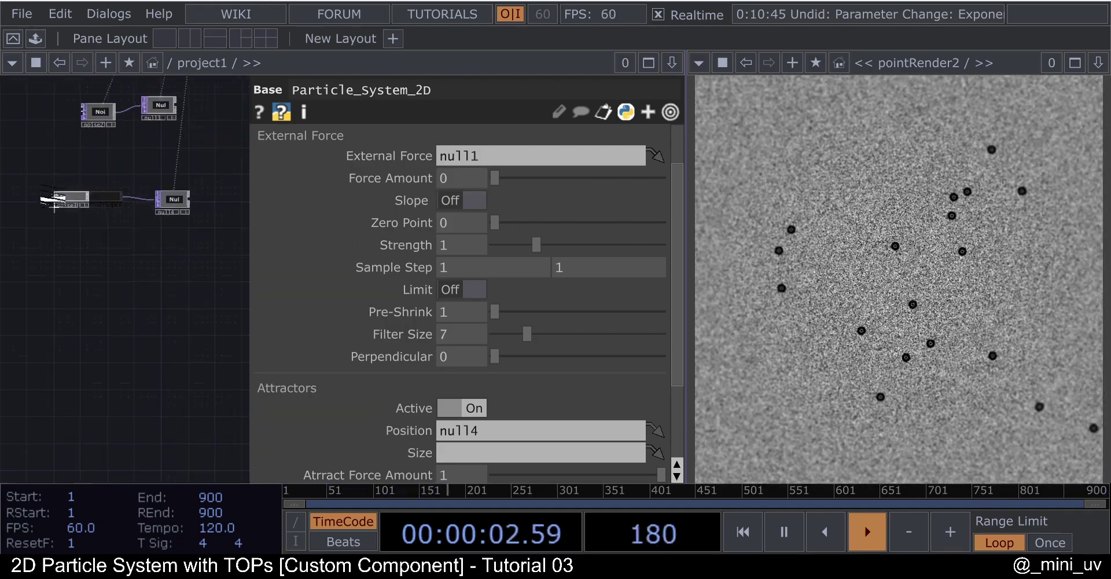
- Add a Noise TOP fed by the output of noise3 and place it below noise3's existing connection
{"action": "scroll", "coordinate": [81, 208], "scroll_direction": "up", "scroll_amount": 3}
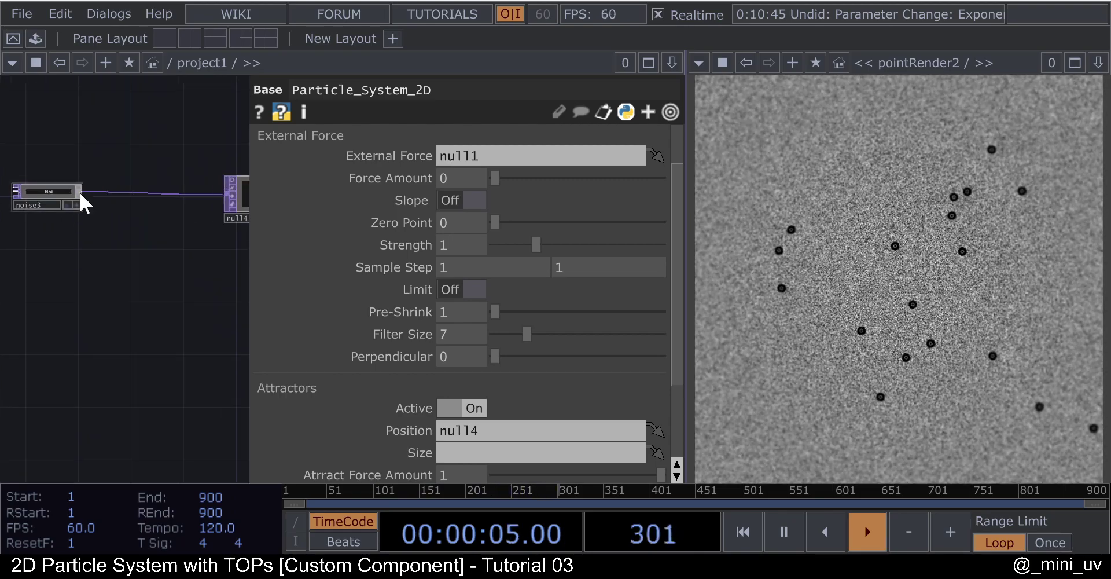
{"action": "left_click", "coordinate": [78, 192]}
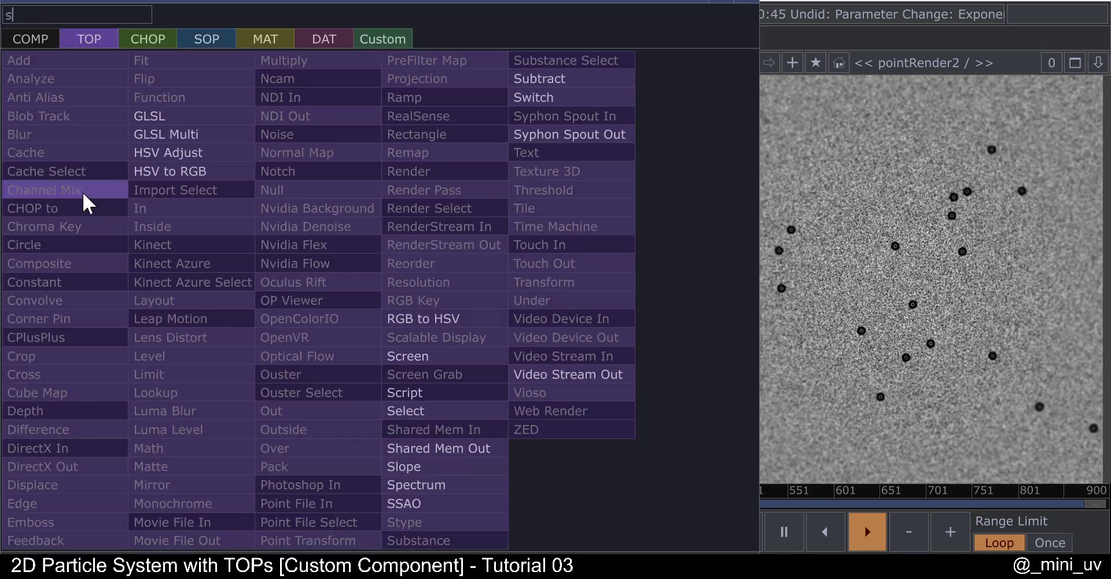
{"action": "type", "text": "noi"}
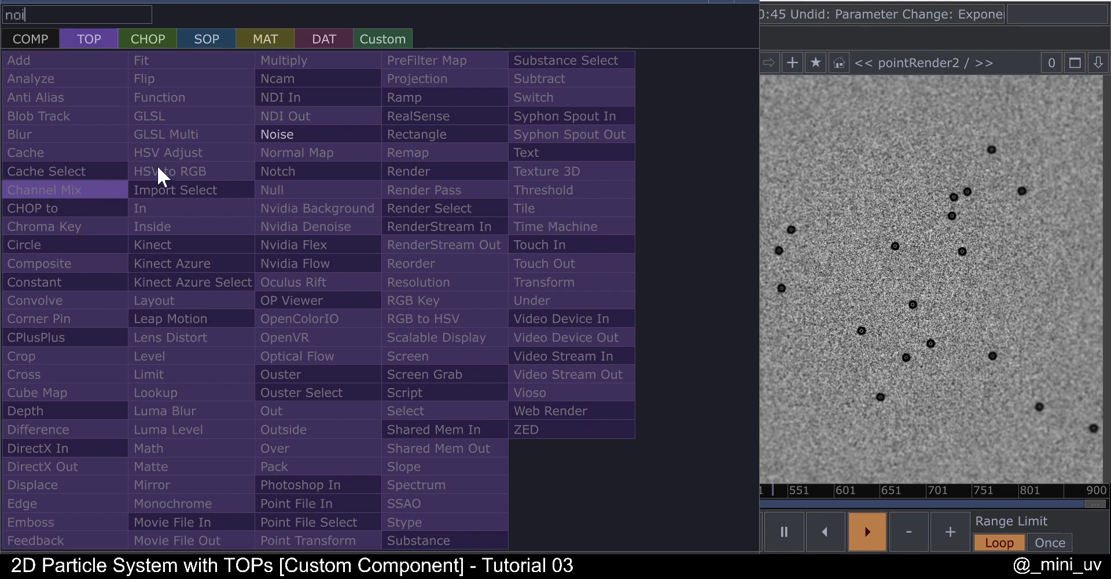
{"action": "left_click", "coordinate": [314, 129]}
{"action": "left_click", "coordinate": [128, 274]}
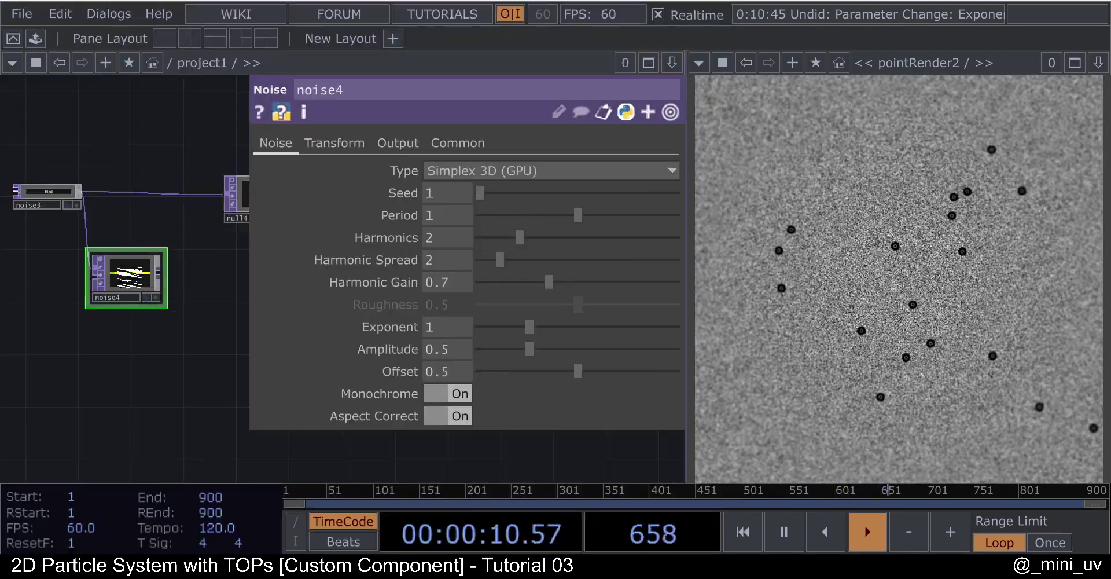
- Set the Pixel Format of noise4 to 32-bit float (Mono)
{"action": "scroll", "coordinate": [122, 276], "scroll_direction": "up", "scroll_amount": 3}
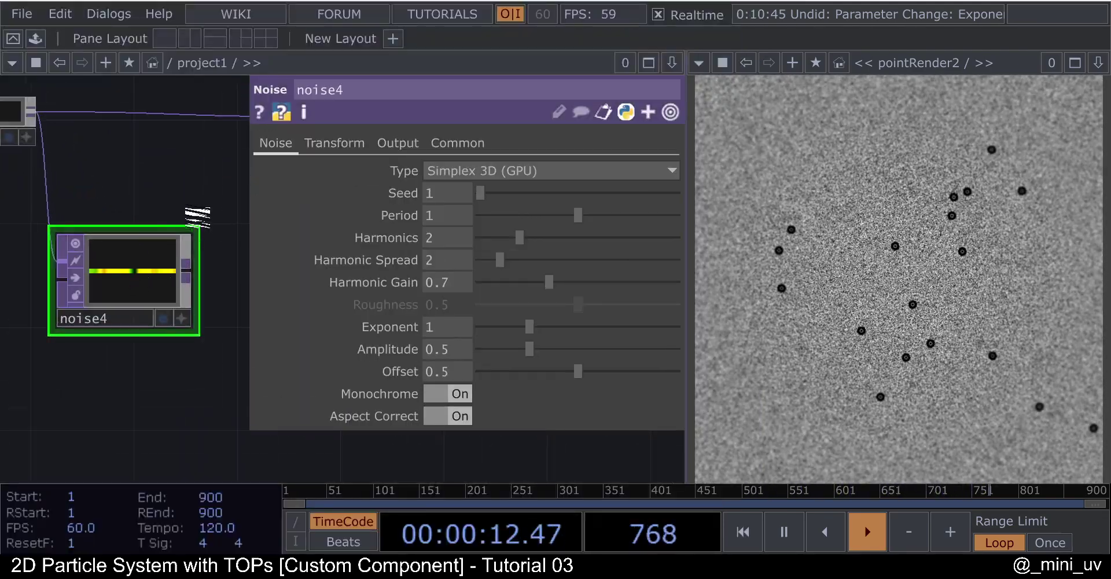
{"action": "scroll", "coordinate": [220, 215], "scroll_direction": "down", "scroll_amount": 2}
{"action": "left_click", "coordinate": [452, 143]}
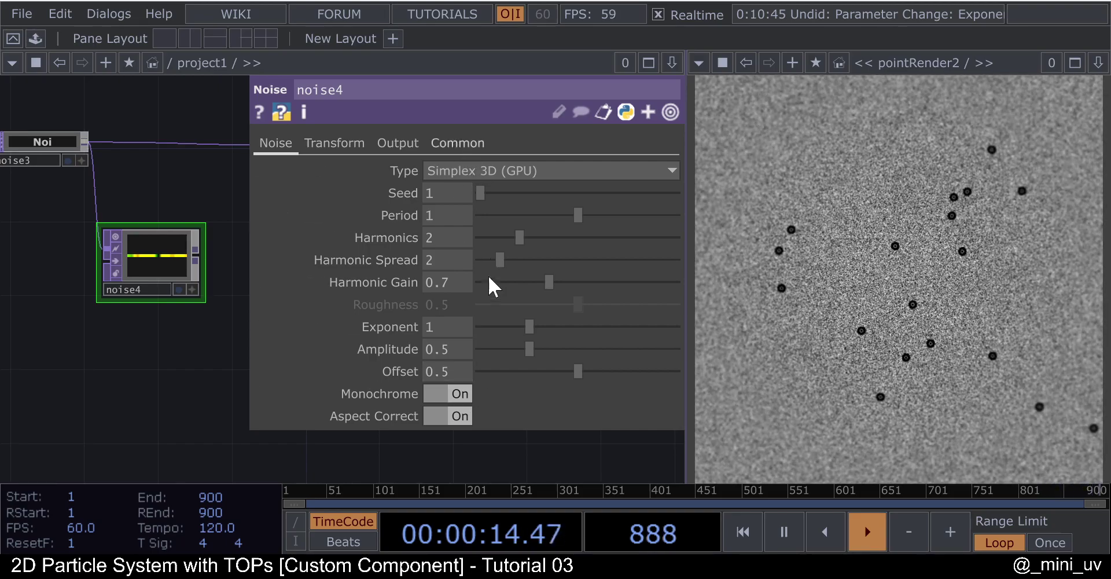
{"action": "left_click", "coordinate": [484, 396]}
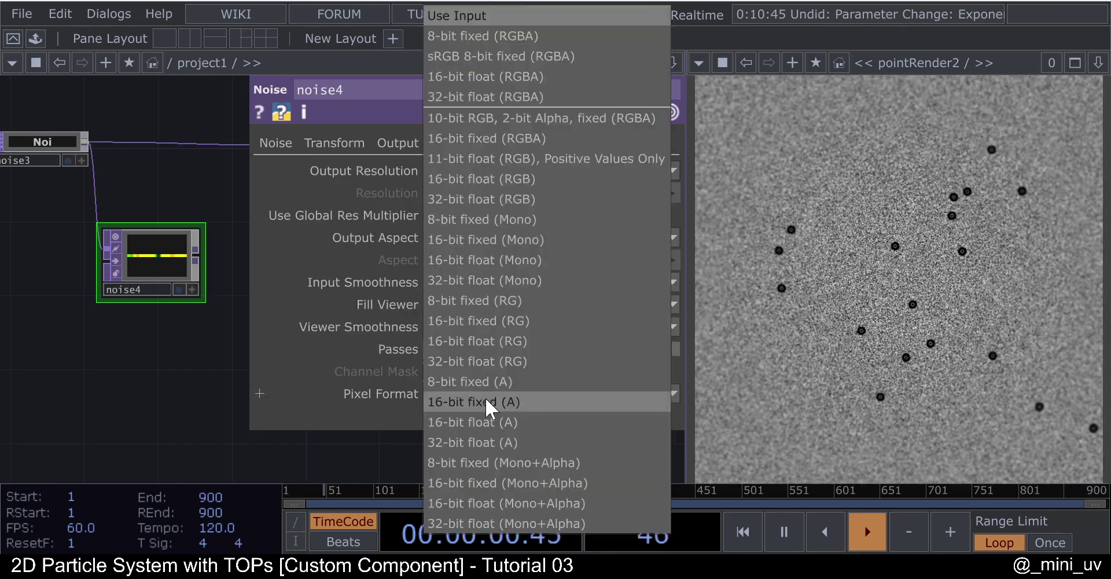
{"action": "left_click", "coordinate": [491, 280]}
- Append a Null TOP to the output of noise4, placing it beneath null4
{"action": "scroll", "coordinate": [71, 318], "scroll_direction": "down", "scroll_amount": 2}
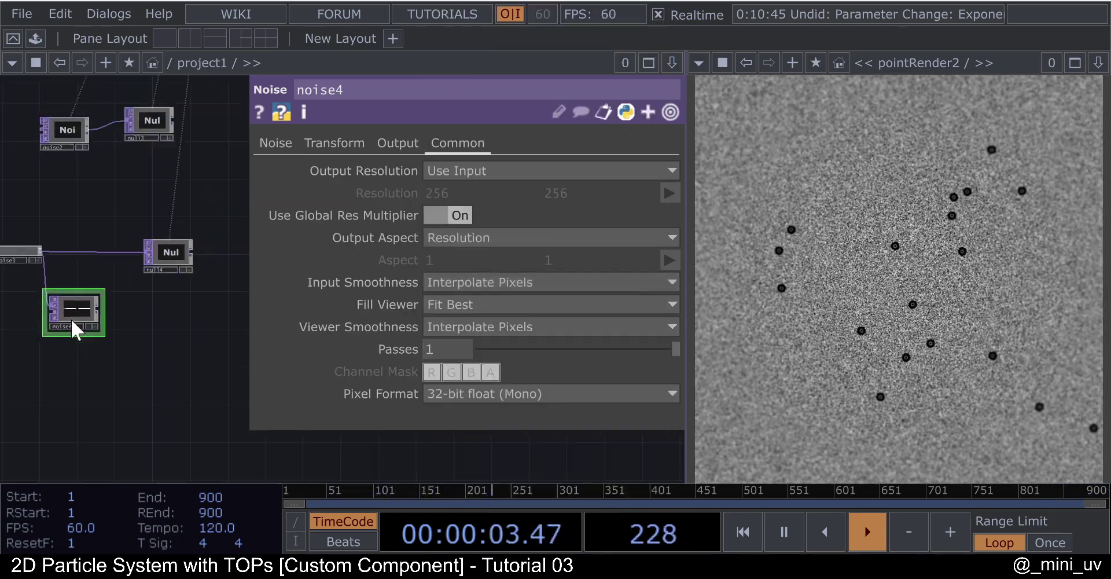
{"action": "key", "text": "alt+n"}
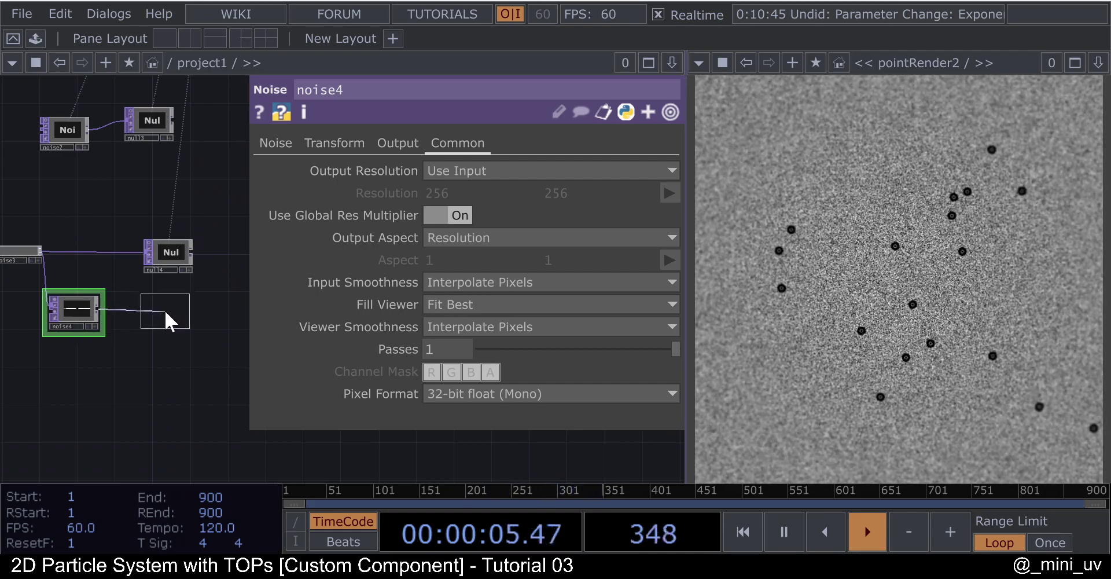
{"action": "left_click", "coordinate": [165, 310]}
{"action": "scroll", "coordinate": [75, 310], "scroll_direction": "up", "scroll_amount": 2}
{"action": "left_click", "coordinate": [74, 311]}
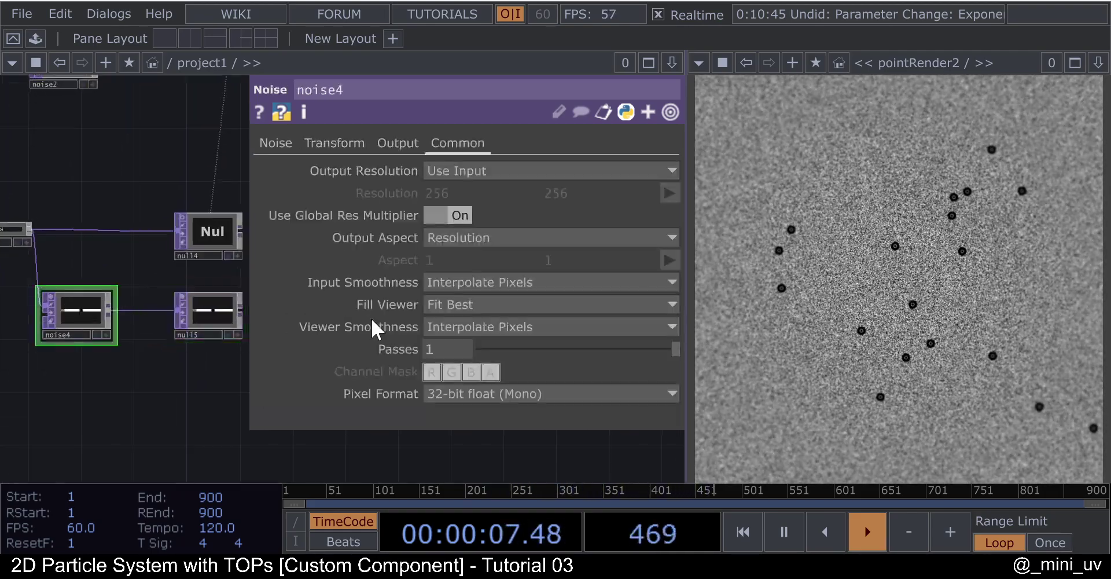
{"action": "left_click", "coordinate": [287, 142]}
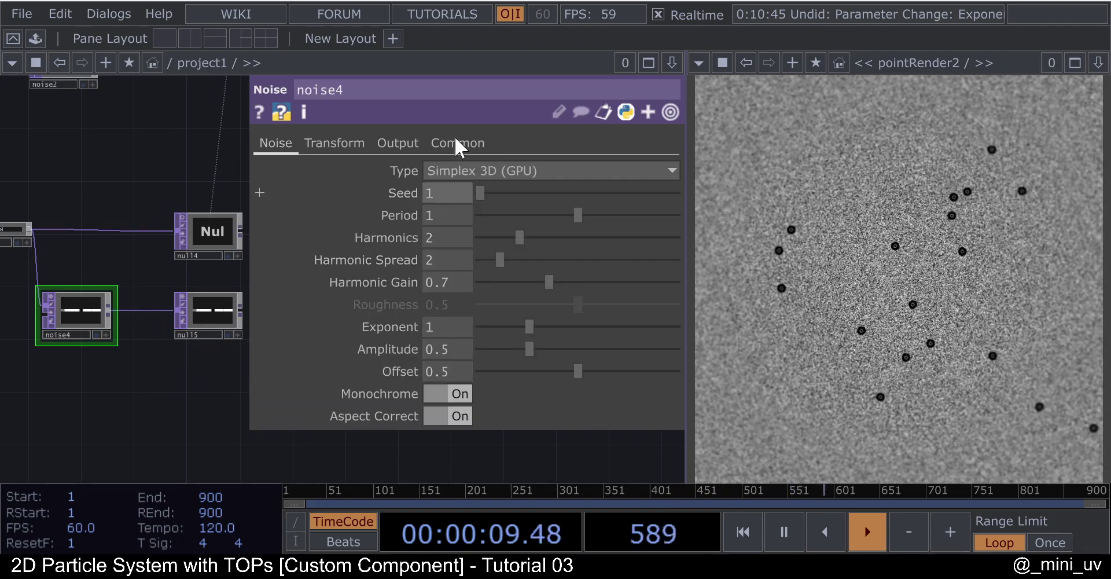
{"action": "left_click", "coordinate": [458, 145]}
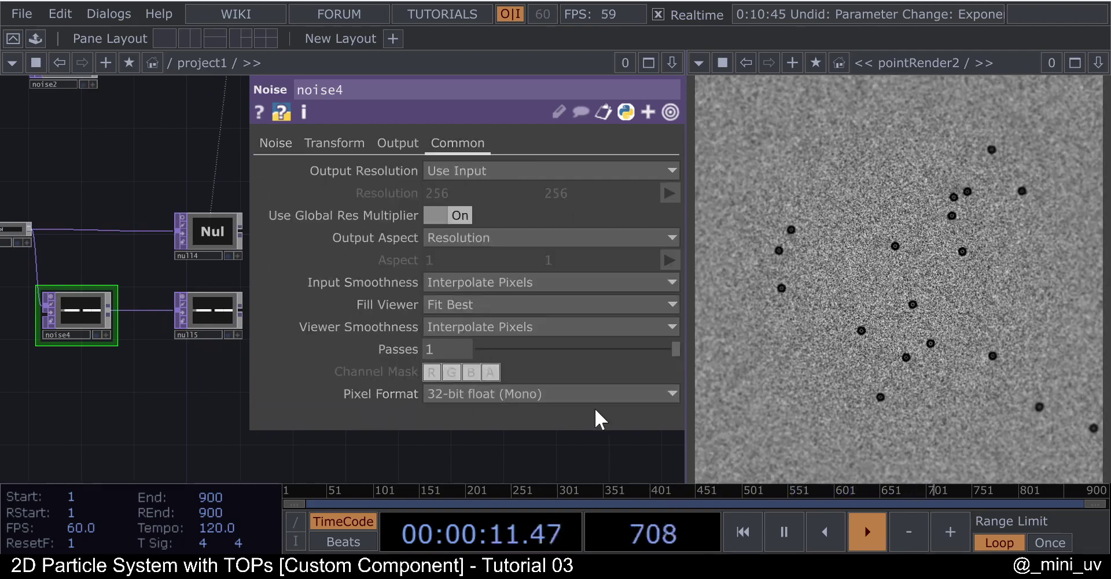
- Assign null5 as the Size source of the Attractors in Particle_System_2D
{"action": "scroll", "coordinate": [98, 269], "scroll_direction": "down", "scroll_amount": 5}
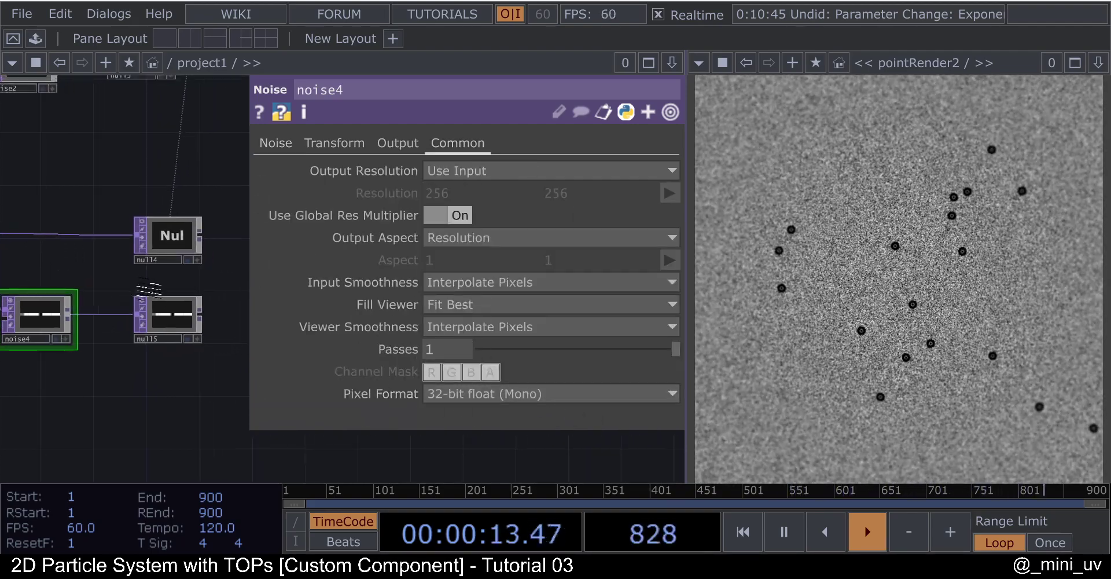
{"action": "left_click", "coordinate": [157, 308]}
{"action": "scroll", "coordinate": [163, 272], "scroll_direction": "down", "scroll_amount": 4}
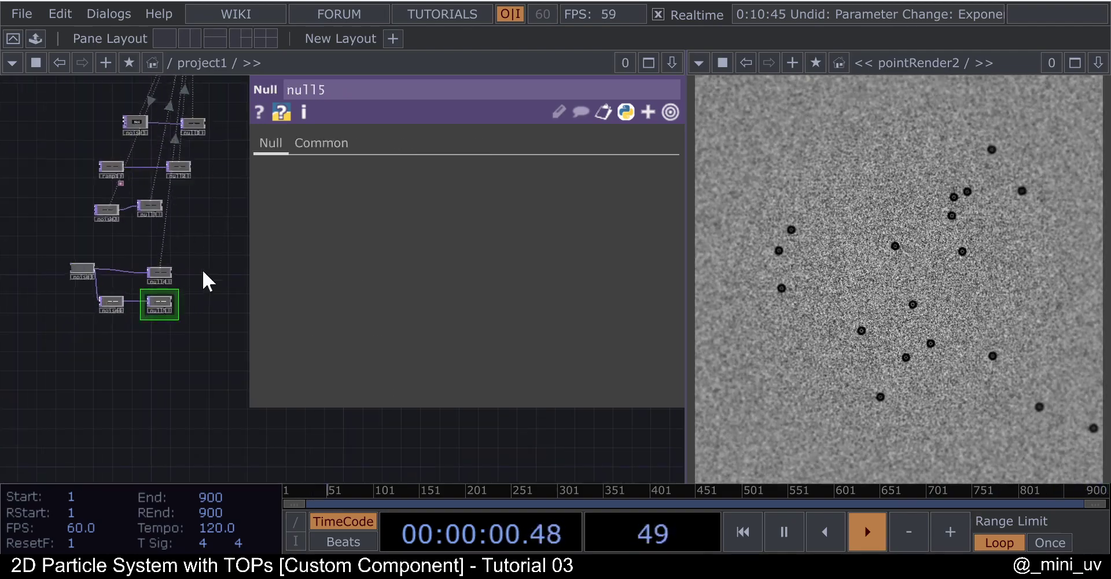
{"action": "scroll", "coordinate": [194, 145], "scroll_direction": "up", "scroll_amount": 5}
{"action": "left_click", "coordinate": [187, 108]}
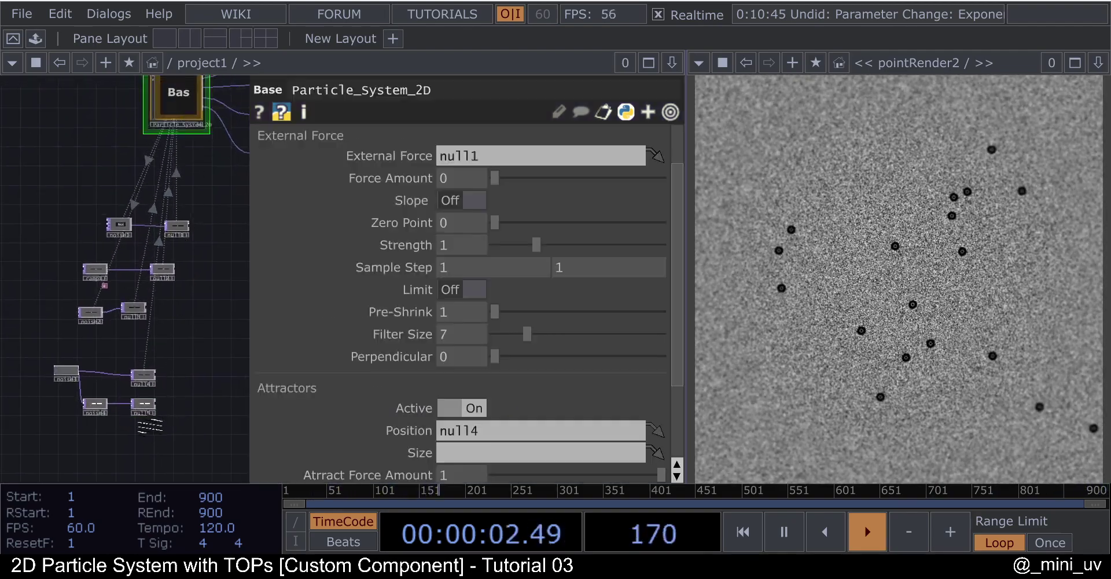
{"action": "middle_click_drag", "start_coordinate": [151, 422], "coordinate": [280, 439]}
{"action": "left_click_drag", "start_coordinate": [146, 394], "coordinate": [467, 447]}
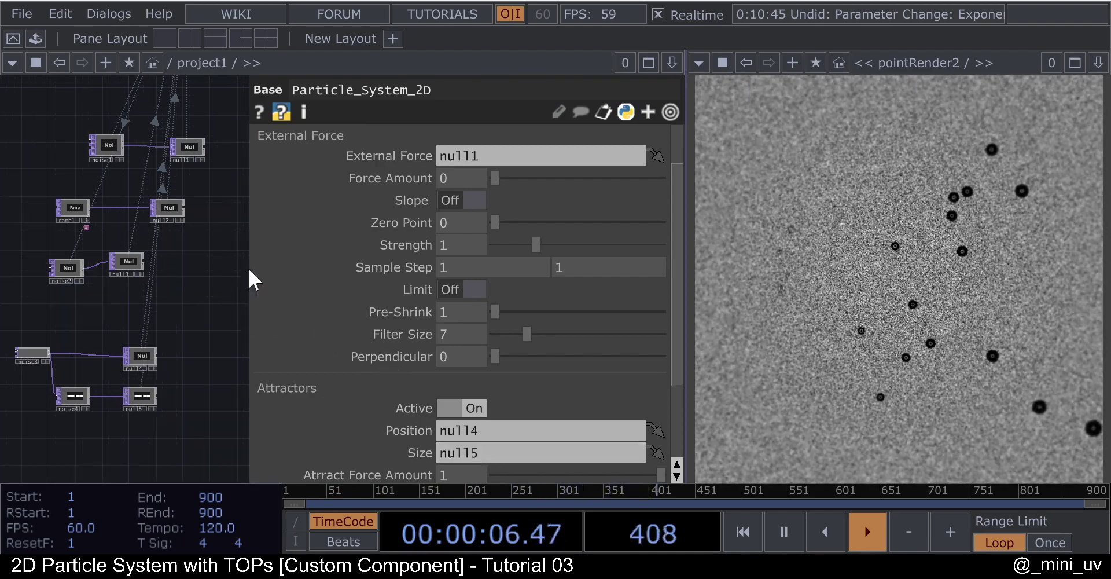
- Set the particles' Fade In to 0.821 in Particle_System_2D's Render parameters
{"action": "scroll", "coordinate": [356, 213], "scroll_direction": "up", "scroll_amount": 3}
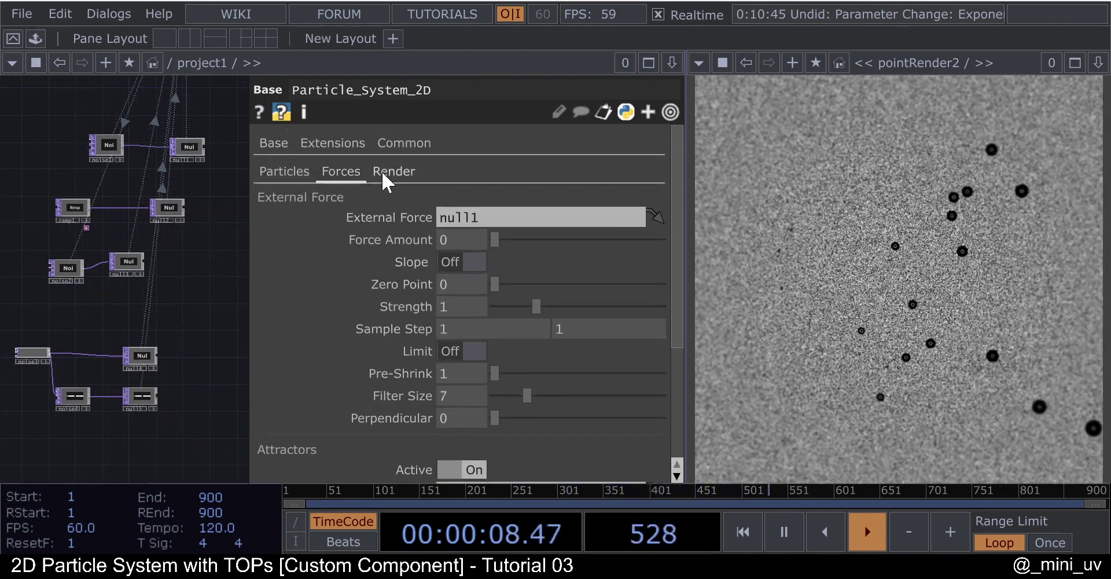
{"action": "left_click", "coordinate": [382, 173]}
{"action": "left_click_drag", "start_coordinate": [577, 259], "coordinate": [633, 255]}
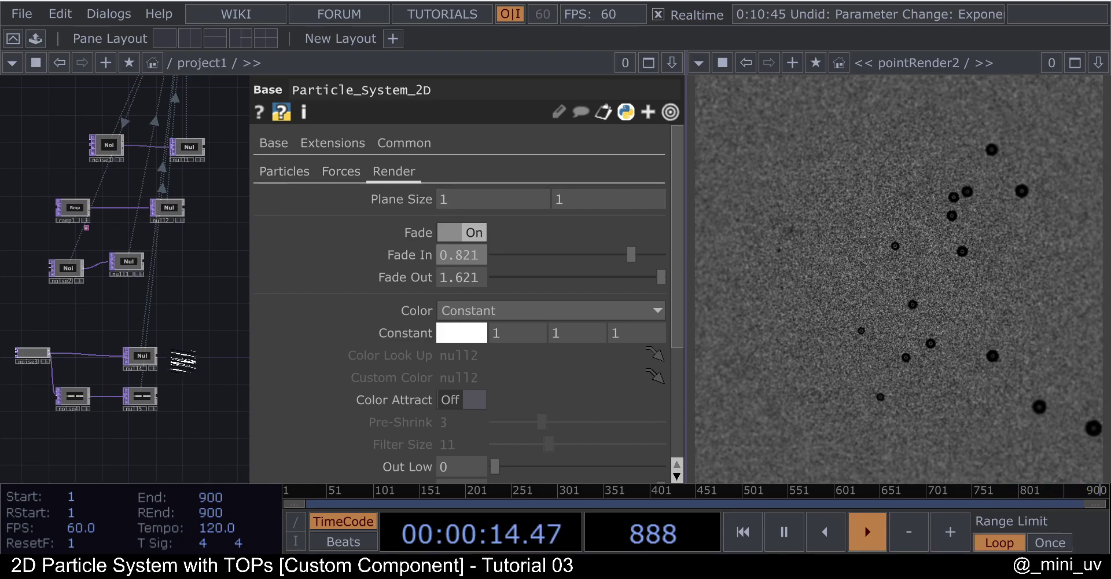
- Set noise4's Offset to 10 and its Amplitude to 10 to enlarge and vary the attractor sizes
{"action": "left_click_drag", "start_coordinate": [184, 262], "coordinate": [179, 309]}
{"action": "scroll", "coordinate": [200, 291], "scroll_direction": "down", "scroll_amount": 4}
{"action": "scroll", "coordinate": [93, 409], "scroll_direction": "up", "scroll_amount": 4}
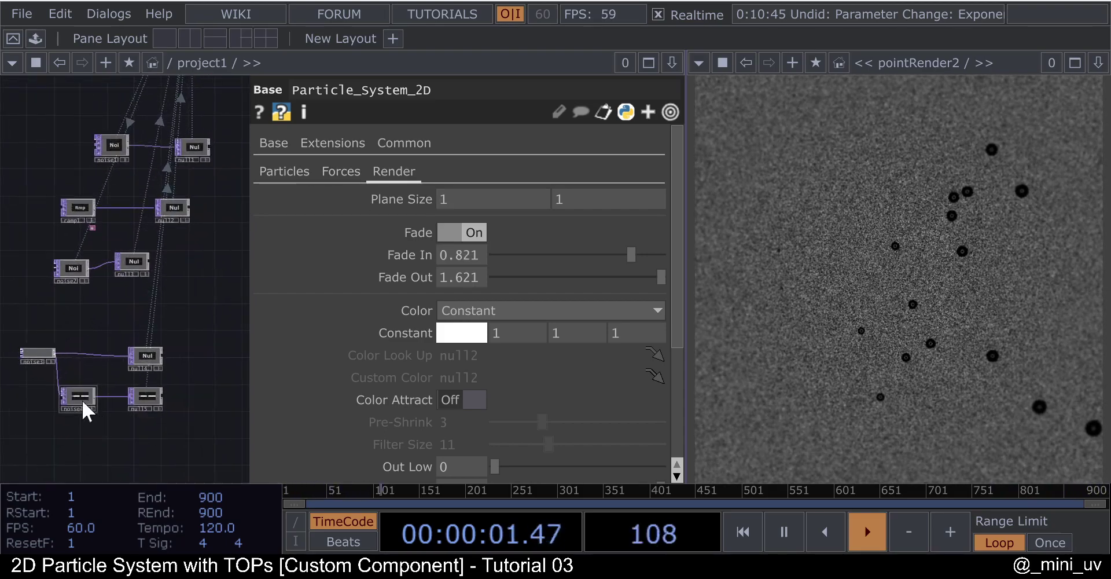
{"action": "left_click", "coordinate": [85, 411]}
{"action": "scroll", "coordinate": [86, 260], "scroll_direction": "up", "scroll_amount": 5}
{"action": "scroll", "coordinate": [113, 304], "scroll_direction": "up", "scroll_amount": 5}
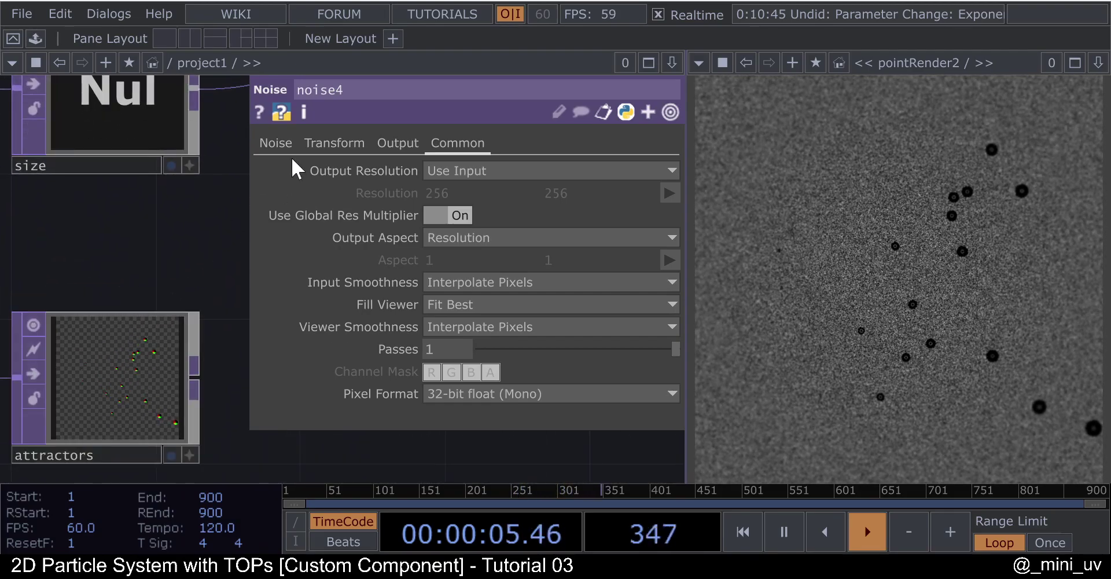
{"action": "left_click", "coordinate": [276, 144]}
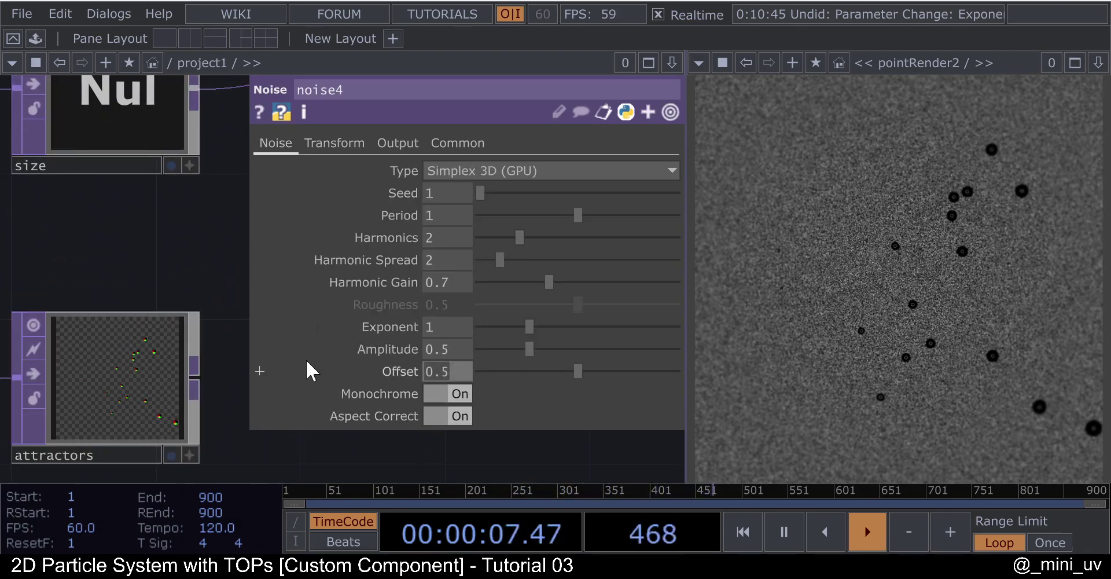
{"action": "type", "text": "10"}
{"action": "key", "text": "Return"}
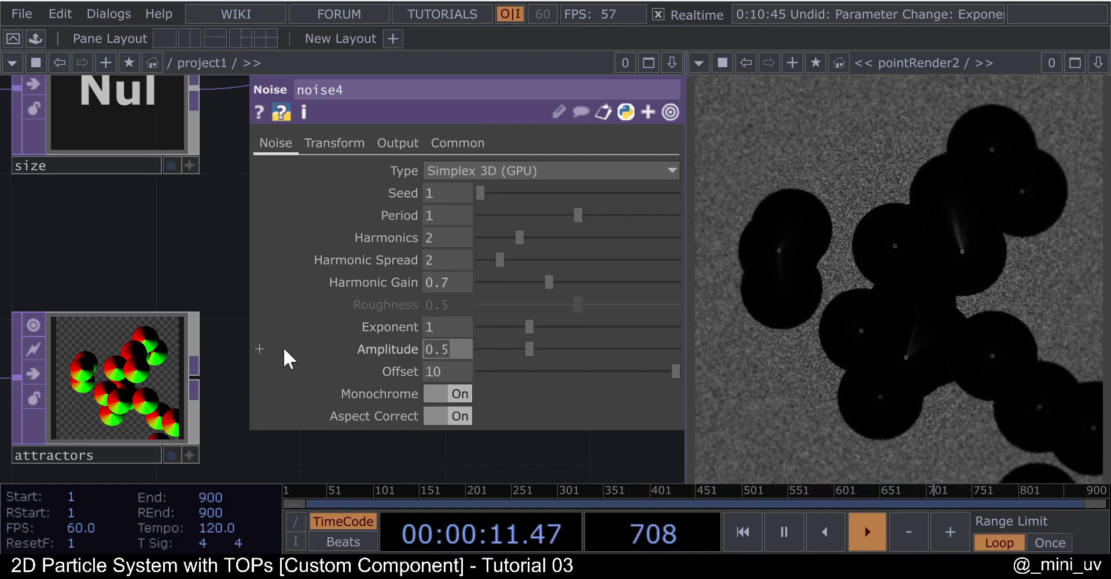
{"action": "type", "text": "10"}
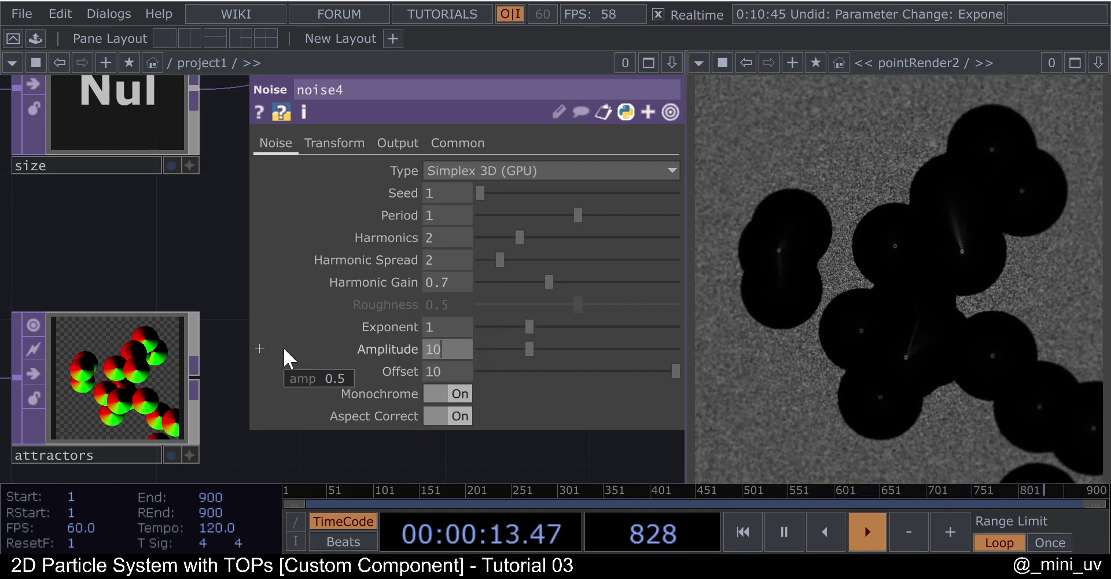
{"action": "key", "text": "Return"}
- Set the Attractors' Atrract Force Amount to 0.34, Soften Pre-Shrink to 3 and Soften Filter Size to 24 in Particle_System_2D
{"action": "scroll", "coordinate": [277, 316], "scroll_direction": "down", "scroll_amount": 3}
{"action": "scroll", "coordinate": [232, 278], "scroll_direction": "down", "scroll_amount": 10}
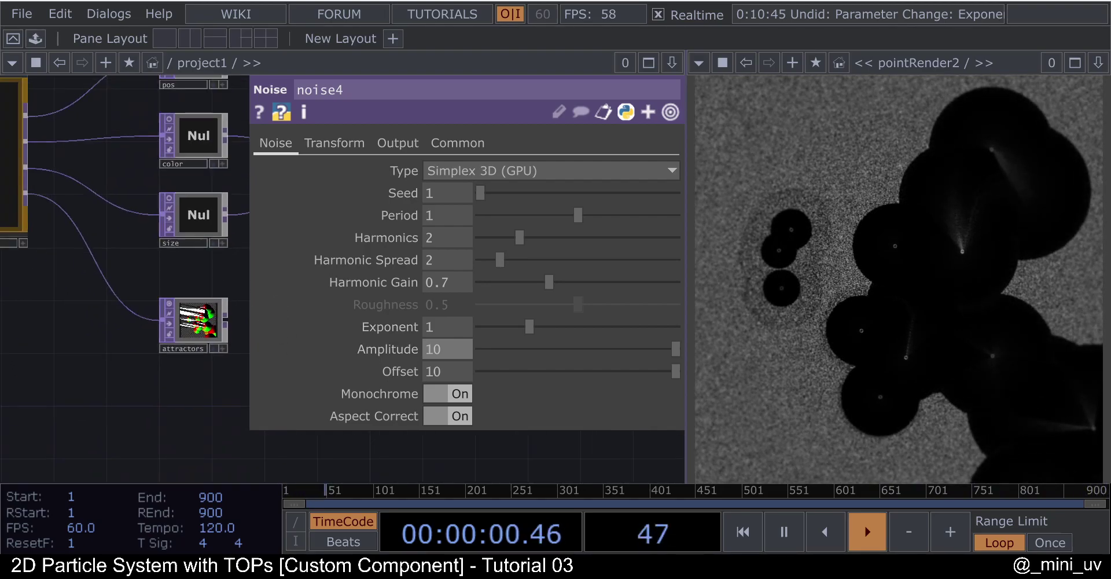
{"action": "left_click", "coordinate": [149, 258]}
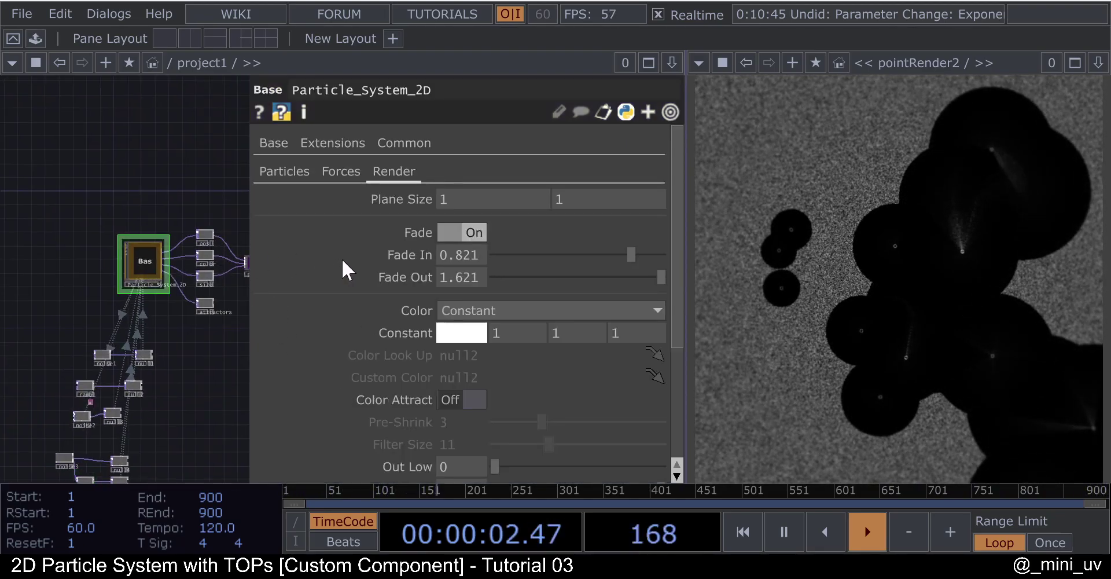
{"action": "scroll", "coordinate": [440, 272], "scroll_direction": "down", "scroll_amount": 5}
{"action": "scroll", "coordinate": [371, 220], "scroll_direction": "up", "scroll_amount": 5}
{"action": "left_click", "coordinate": [337, 175]}
{"action": "scroll", "coordinate": [509, 249], "scroll_direction": "down", "scroll_amount": 3}
{"action": "scroll", "coordinate": [507, 276], "scroll_direction": "down", "scroll_amount": 2}
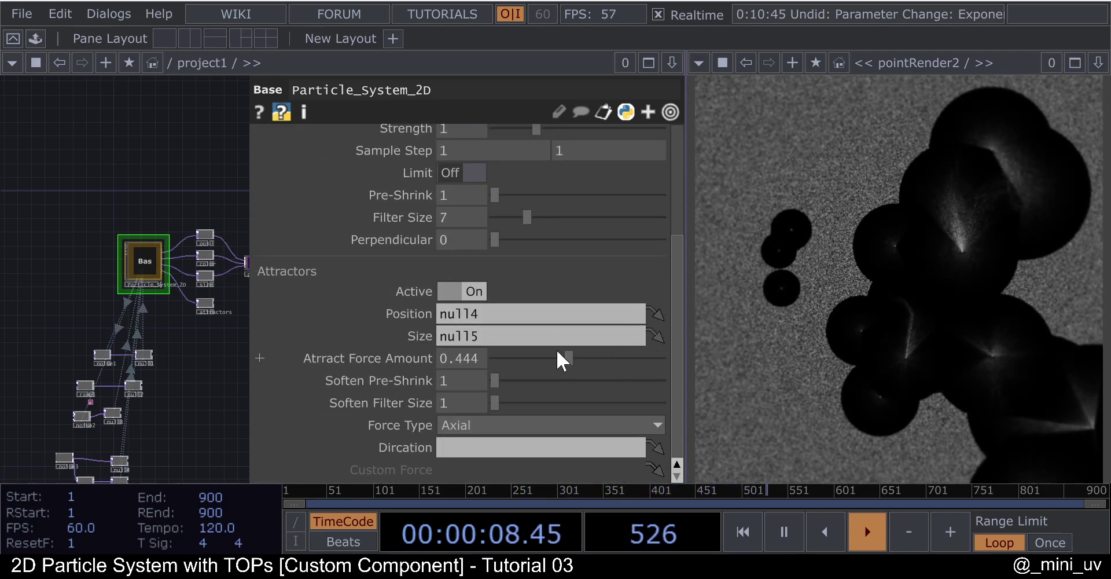
{"action": "left_click_drag", "start_coordinate": [543, 348], "coordinate": [607, 381]}
{"action": "mouse_move", "coordinate": [533, 401]}
{"action": "left_mouse_down"}
{"action": "mouse_move", "coordinate": [558, 401]}
{"action": "mouse_move", "coordinate": [544, 402]}
{"action": "left_mouse_up"}
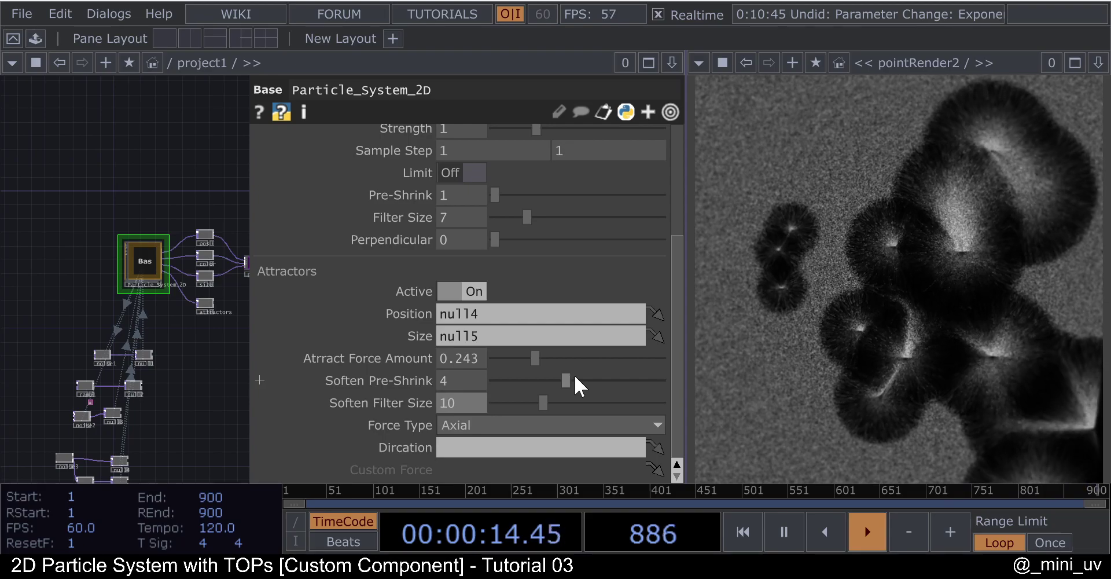
{"action": "left_click_drag", "start_coordinate": [529, 356], "coordinate": [538, 384]}
{"action": "left_click", "coordinate": [606, 395]}
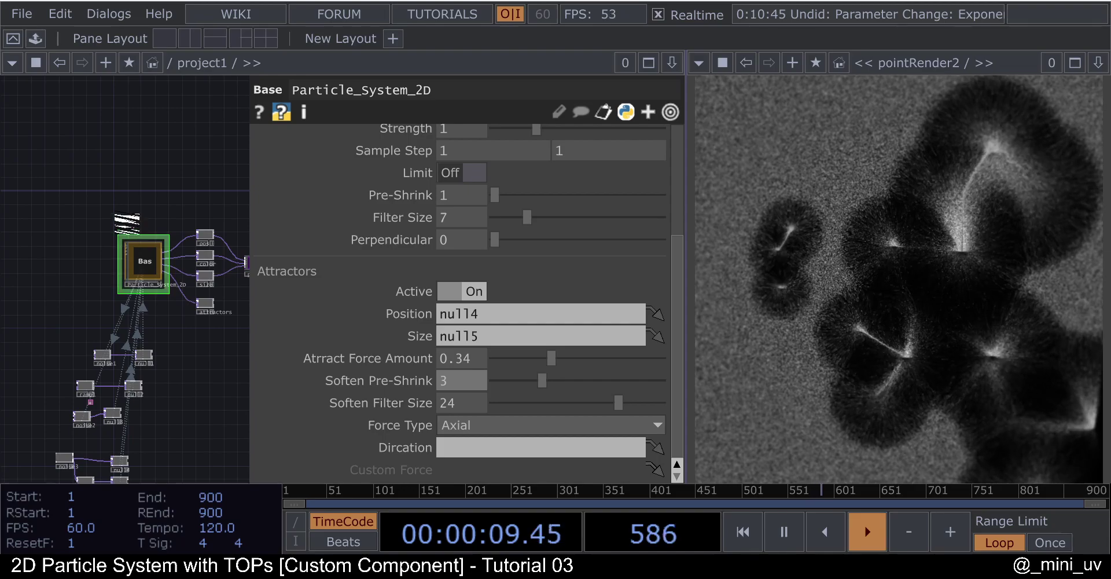
- Animate noise3 by setting its Translate Z to the expression absTime.seconds*0.05
{"action": "scroll", "coordinate": [116, 312], "scroll_direction": "down", "scroll_amount": 3}
{"action": "scroll", "coordinate": [57, 376], "scroll_direction": "up", "scroll_amount": 5}
{"action": "left_click", "coordinate": [26, 398]}
{"action": "left_click", "coordinate": [637, 219]}
{"action": "type", "text": "absTim"}
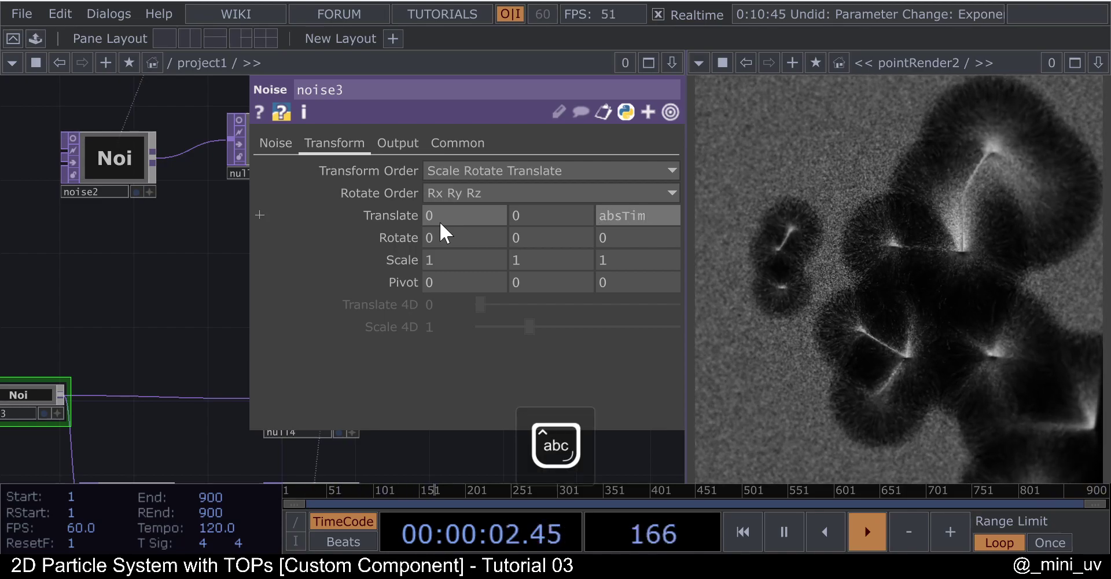
{"action": "type", "text": "e.sec"}
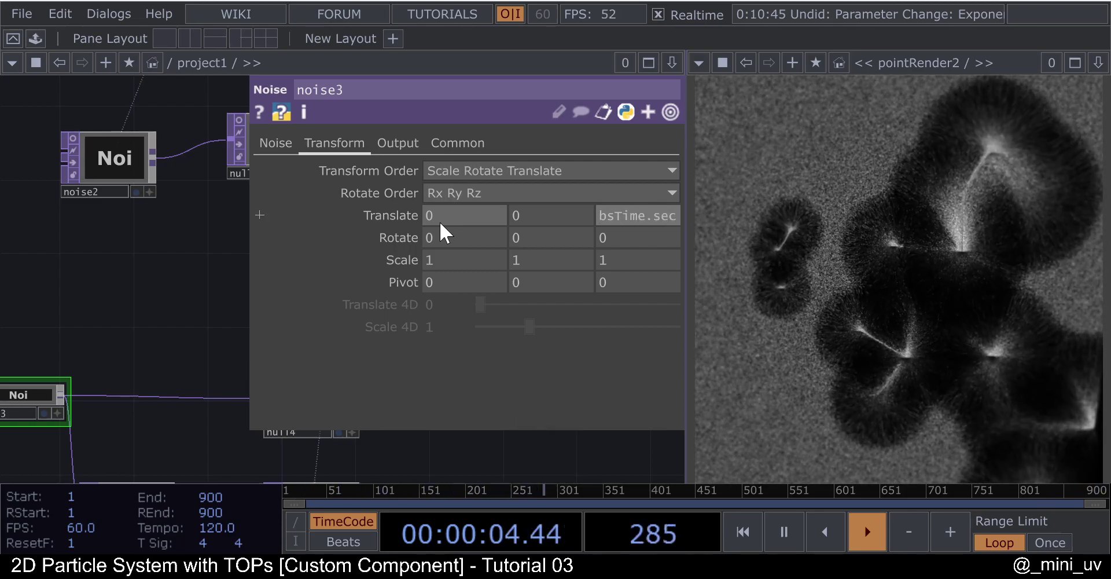
{"action": "type", "text": "onds*0.05"}
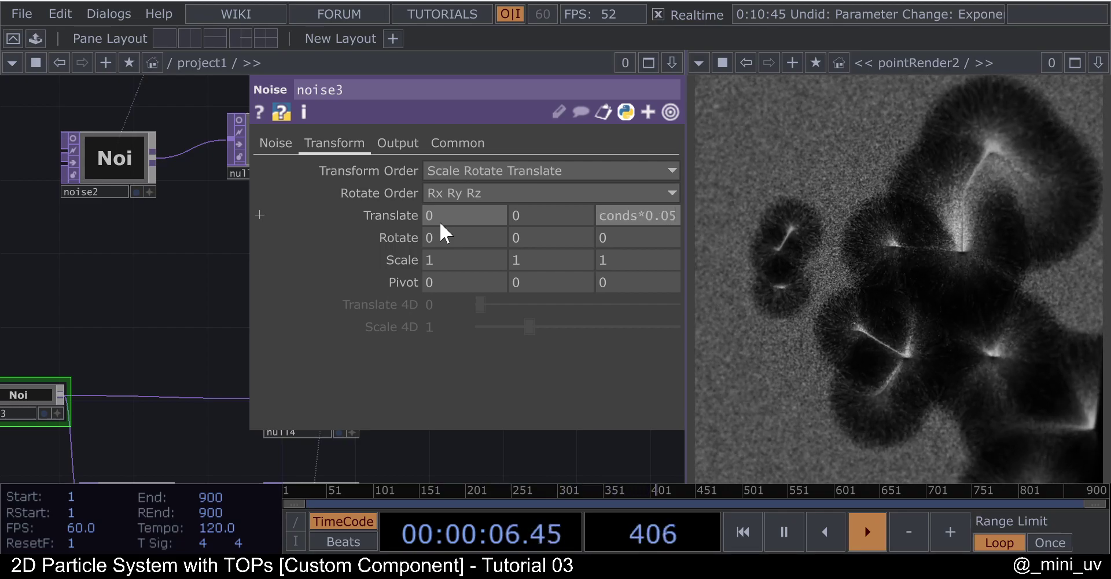
{"action": "key", "text": "Return"}
- Raise the Attractors' Atrract Force Amount to 0.644 in Particle_System_2D
{"action": "scroll", "coordinate": [165, 324], "scroll_direction": "down", "scroll_amount": 5}
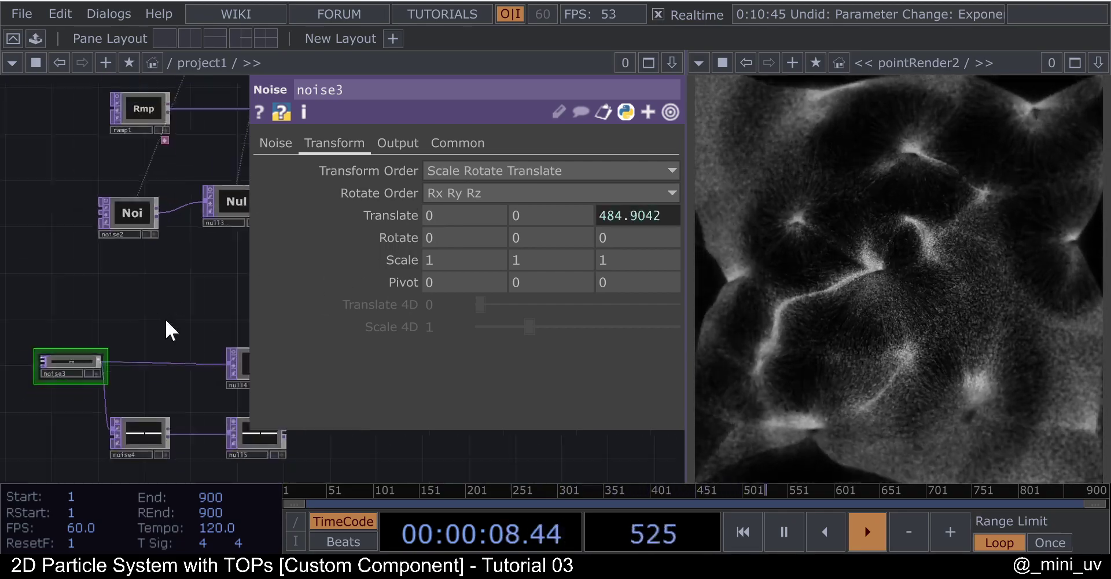
{"action": "scroll", "coordinate": [158, 311], "scroll_direction": "down", "scroll_amount": 5}
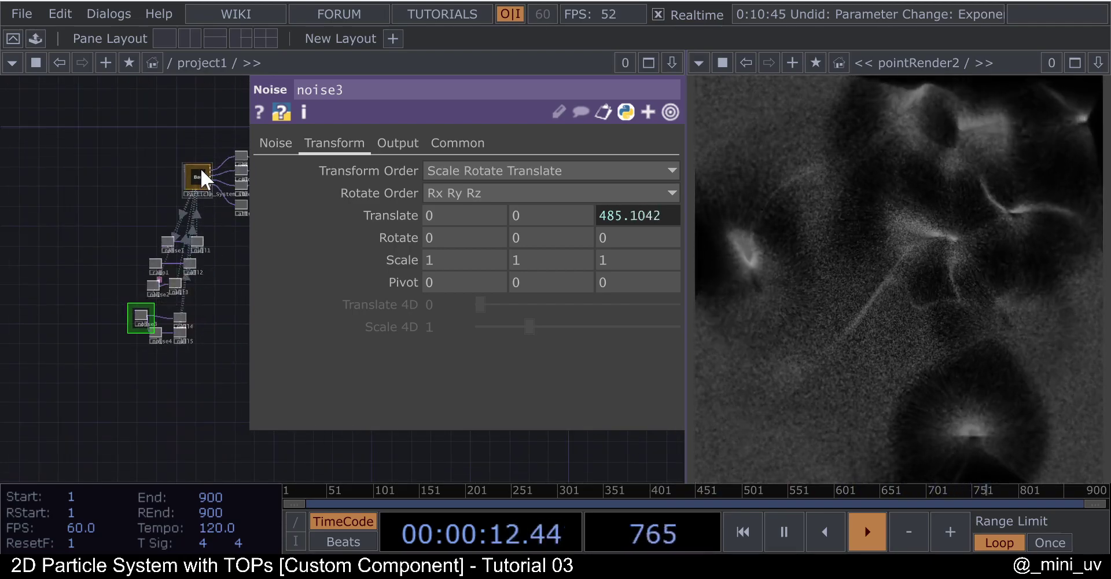
{"action": "left_click", "coordinate": [201, 182]}
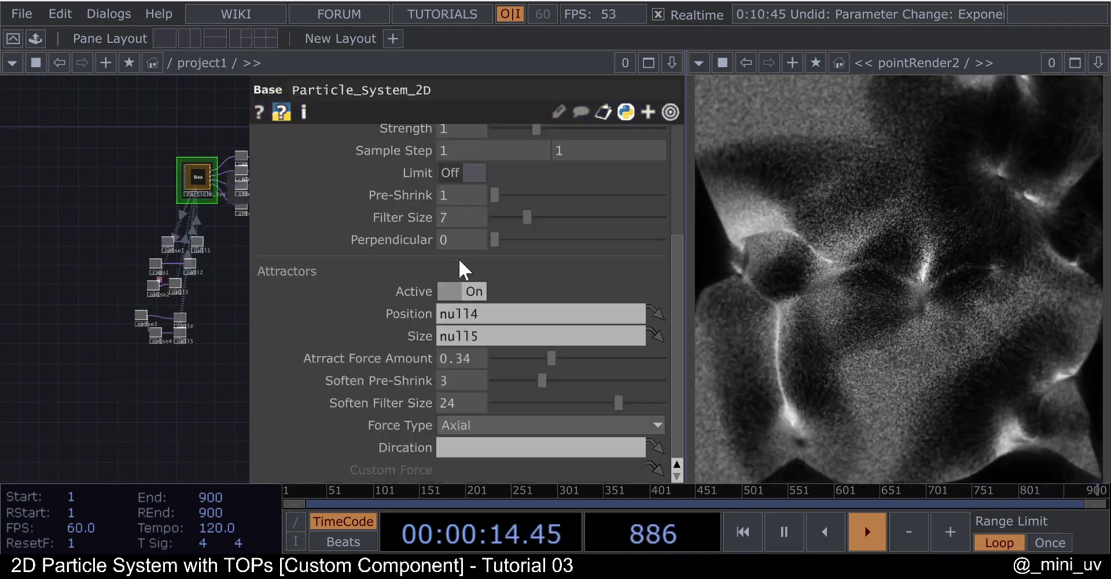
{"action": "left_click_drag", "start_coordinate": [574, 355], "coordinate": [605, 352]}
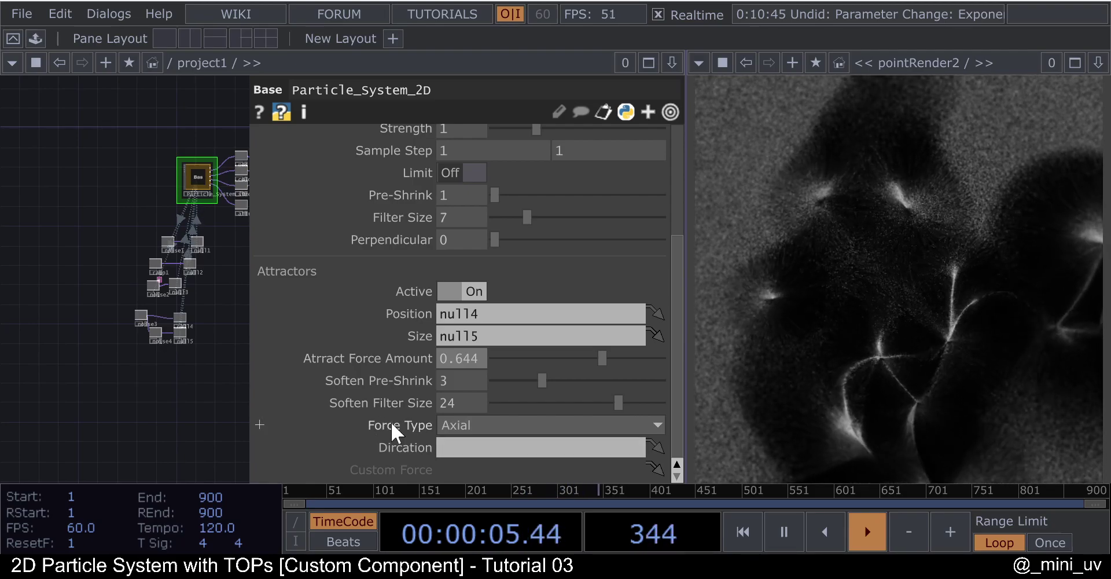
- Switch the Attractors' Force Type to Spiral and raise their Atrract Force Amount to 0.942 in Particle_System_2D
{"action": "left_click", "coordinate": [517, 425]}
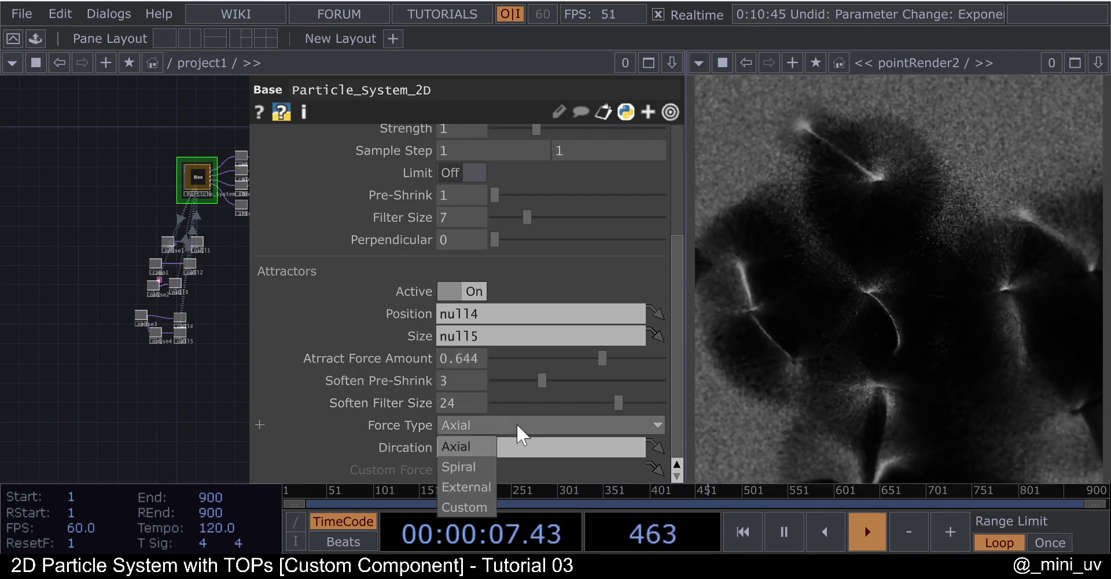
{"action": "left_click", "coordinate": [473, 466]}
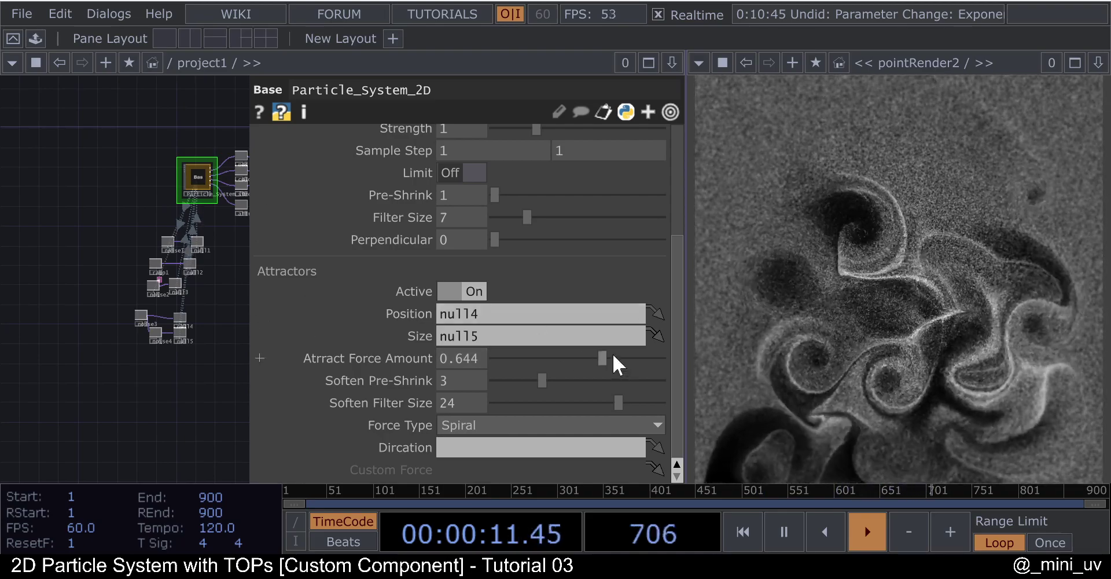
{"action": "left_click_drag", "start_coordinate": [614, 360], "coordinate": [662, 359]}
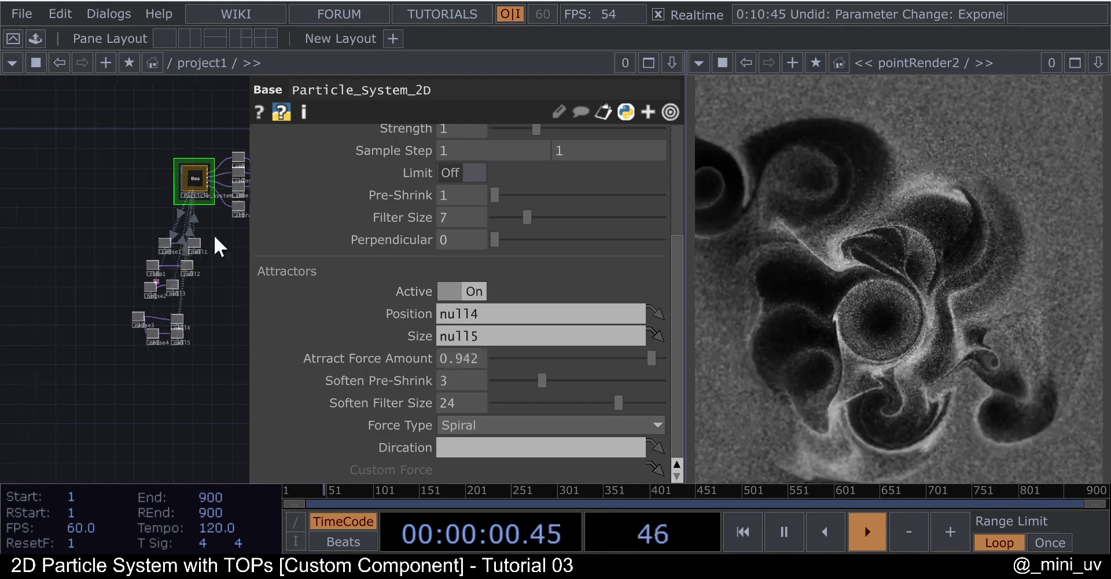
- Set noise4's Offset to 15 to enlarge the attractor sizes
{"action": "scroll", "coordinate": [213, 243], "scroll_direction": "up", "scroll_amount": 6}
{"action": "scroll", "coordinate": [82, 446], "scroll_direction": "down", "scroll_amount": 5}
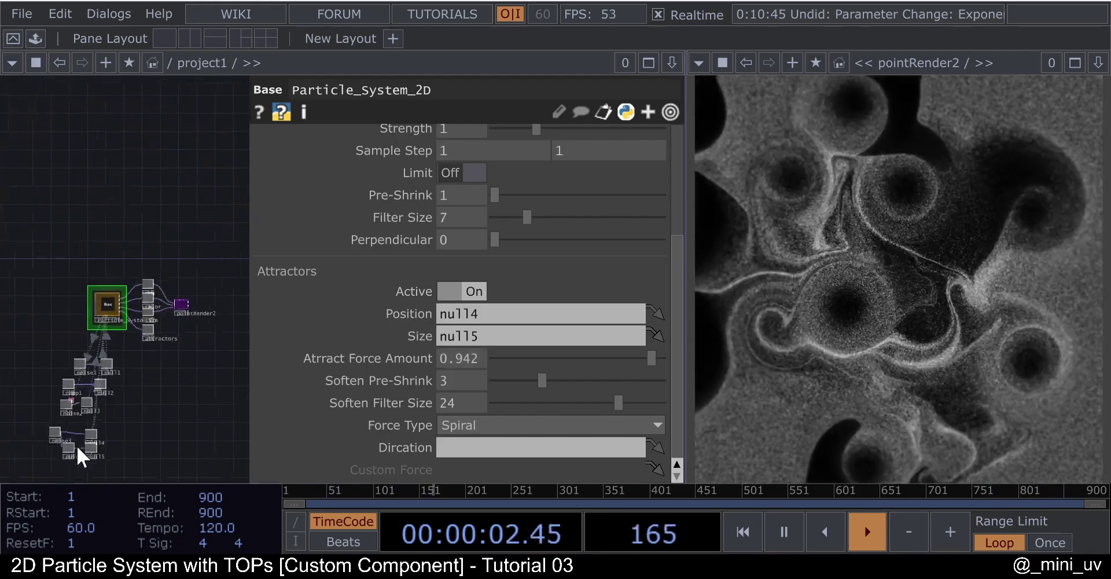
{"action": "scroll", "coordinate": [137, 379], "scroll_direction": "up", "scroll_amount": 6}
{"action": "left_click", "coordinate": [138, 375]}
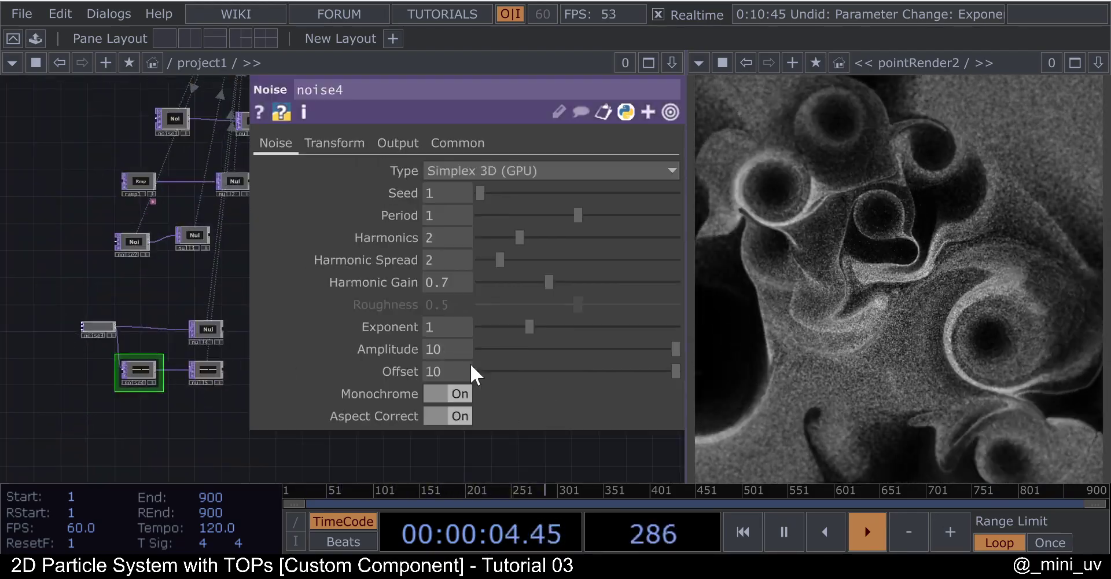
{"action": "type", "text": "15"}
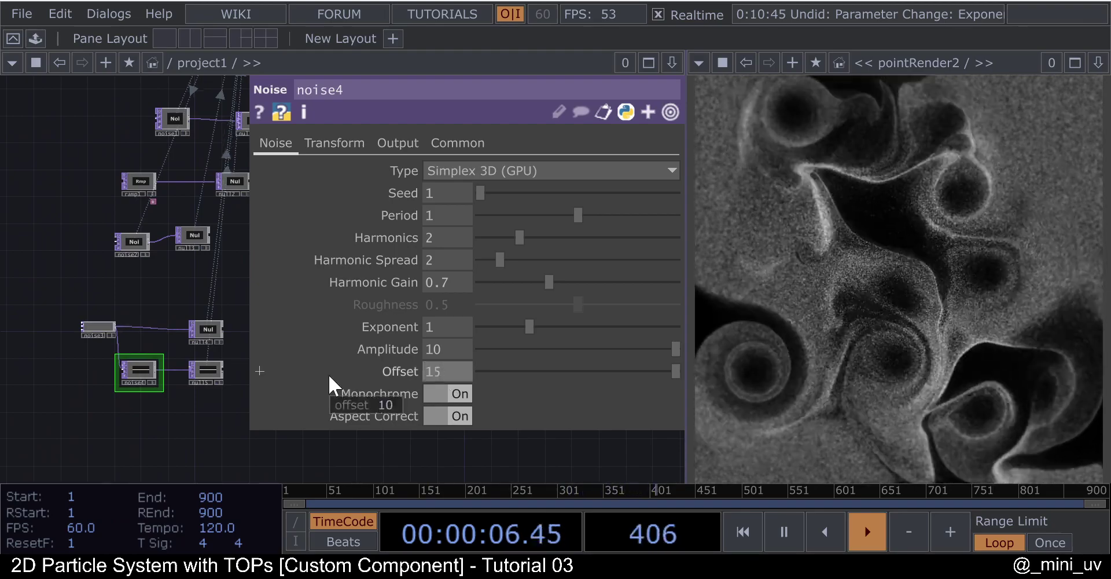
- Switch the Attractors' Force Type to Axial and set their Atrract Force Amount to -1 in Particle_System_2D
{"action": "scroll", "coordinate": [111, 278], "scroll_direction": "down", "scroll_amount": 4}
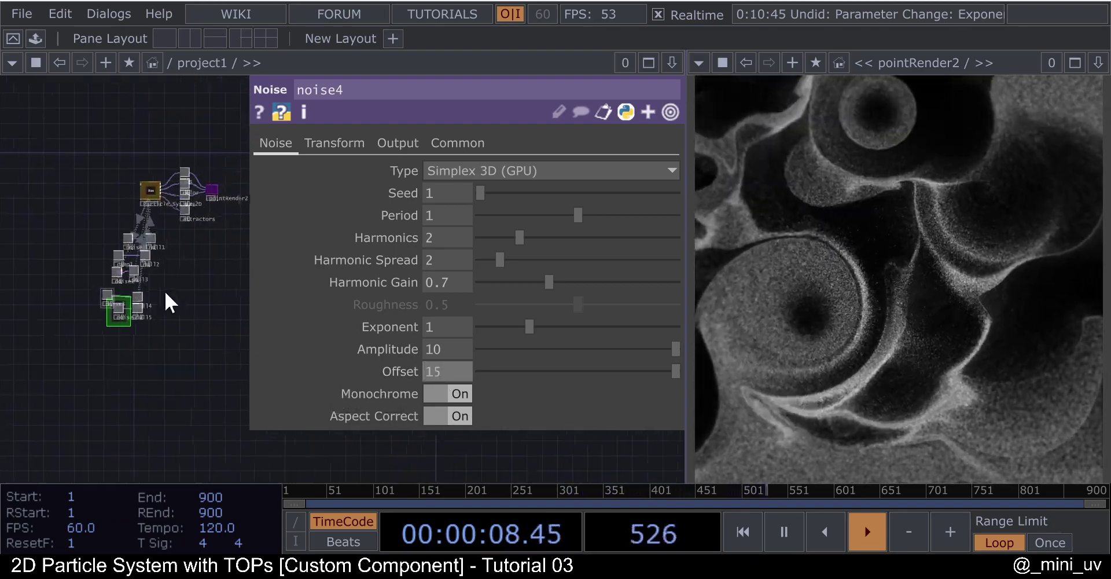
{"action": "left_click_drag", "start_coordinate": [163, 314], "coordinate": [132, 348]}
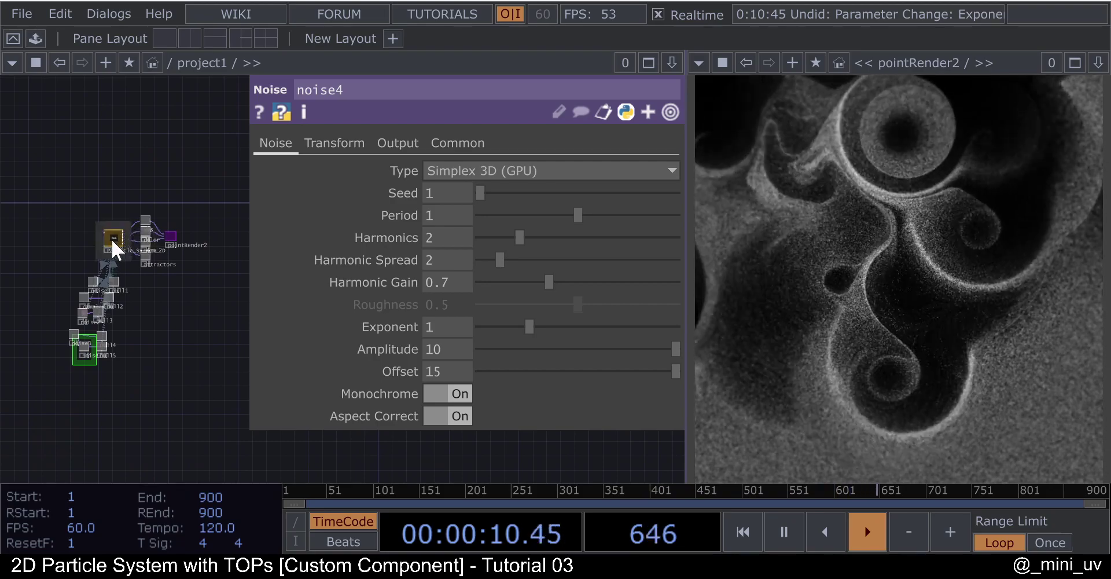
{"action": "left_click", "coordinate": [112, 239]}
{"action": "left_click", "coordinate": [481, 422]}
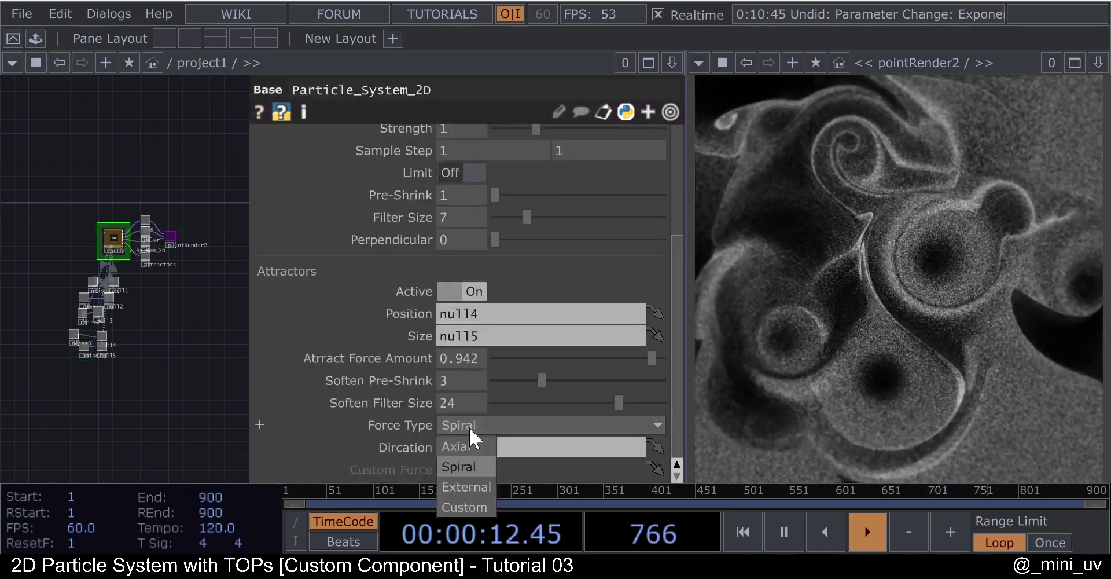
{"action": "left_click", "coordinate": [466, 446]}
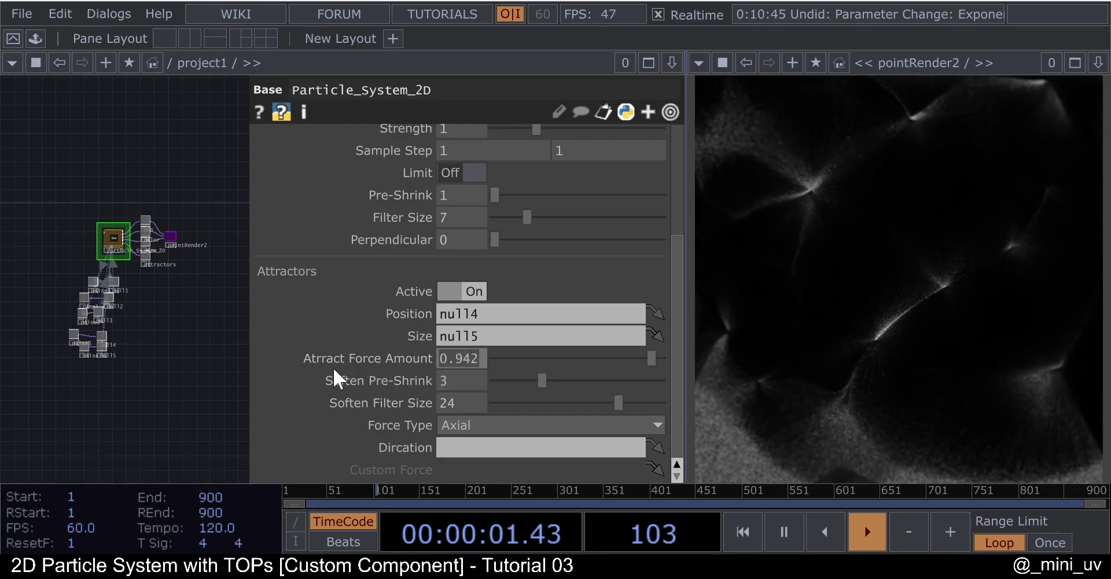
{"action": "type", "text": "-1"}
{"action": "key", "text": "Return"}
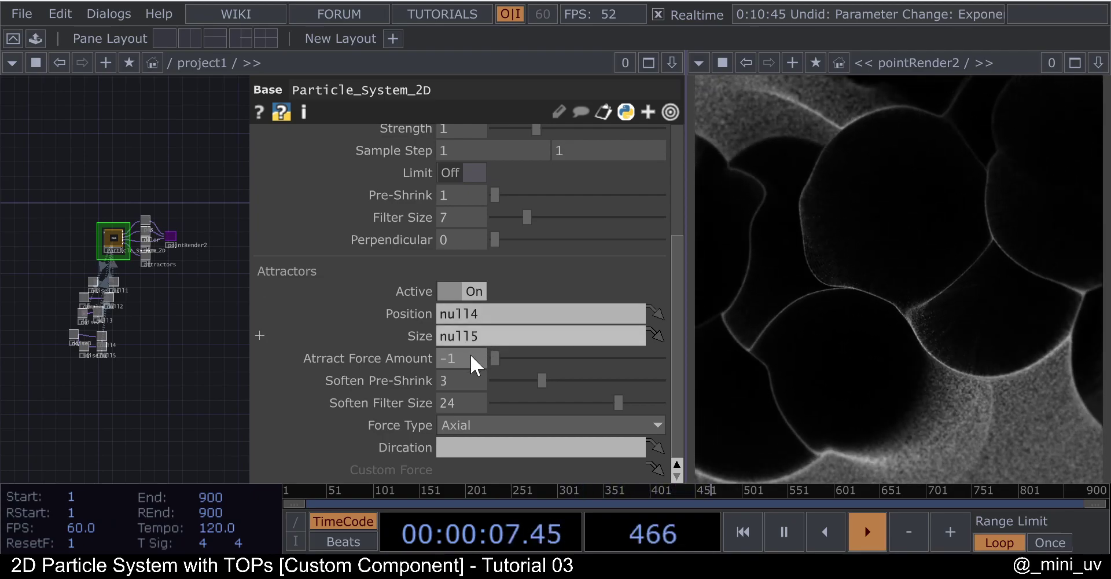
- Set the Attractors' Atrract Force Amount to 1 and their Force Type to Spiral
{"action": "type", "text": "1"}
{"action": "key", "text": "Return"}
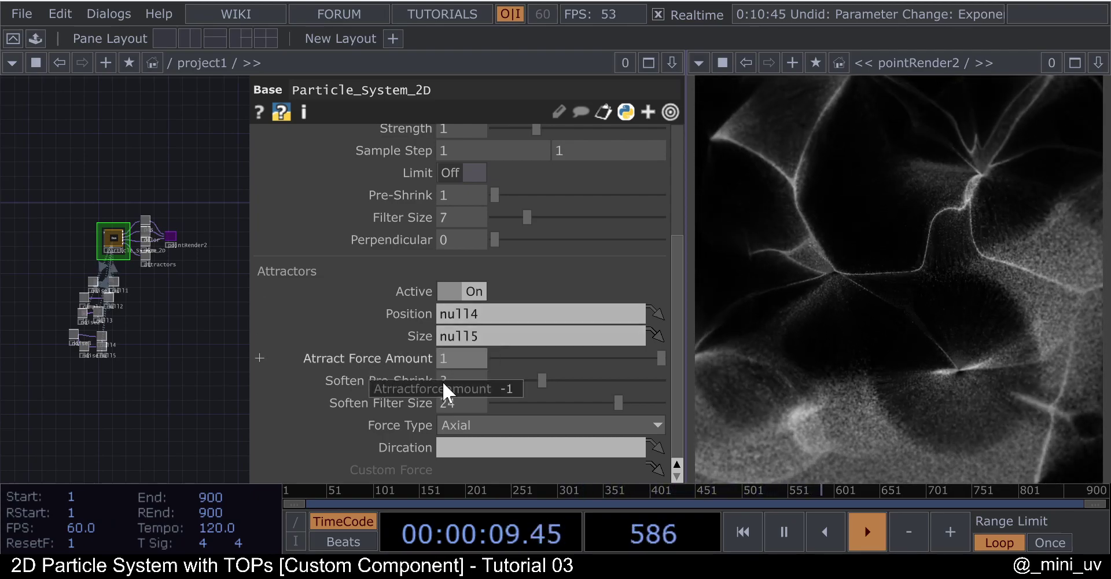
{"action": "left_click", "coordinate": [477, 426]}
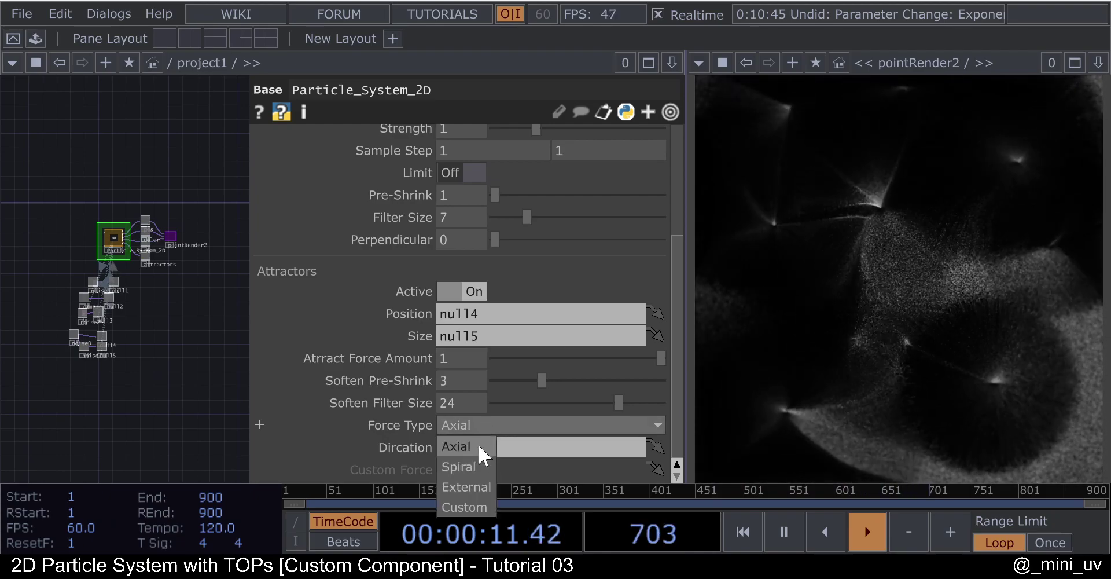
{"action": "left_click", "coordinate": [463, 466]}
- Set the External Force's Force Amount to 0.334 in Particle_System_2D
{"action": "left_click_drag", "start_coordinate": [186, 342], "coordinate": [209, 271]}
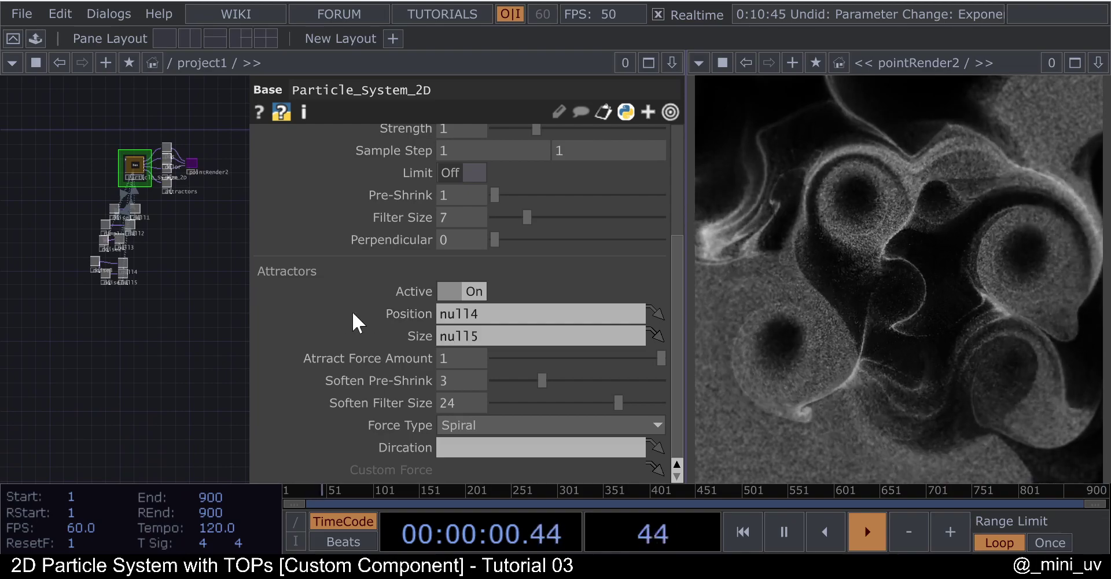
{"action": "scroll", "coordinate": [495, 272], "scroll_direction": "up", "scroll_amount": 5}
{"action": "left_click_drag", "start_coordinate": [499, 223], "coordinate": [554, 219]}
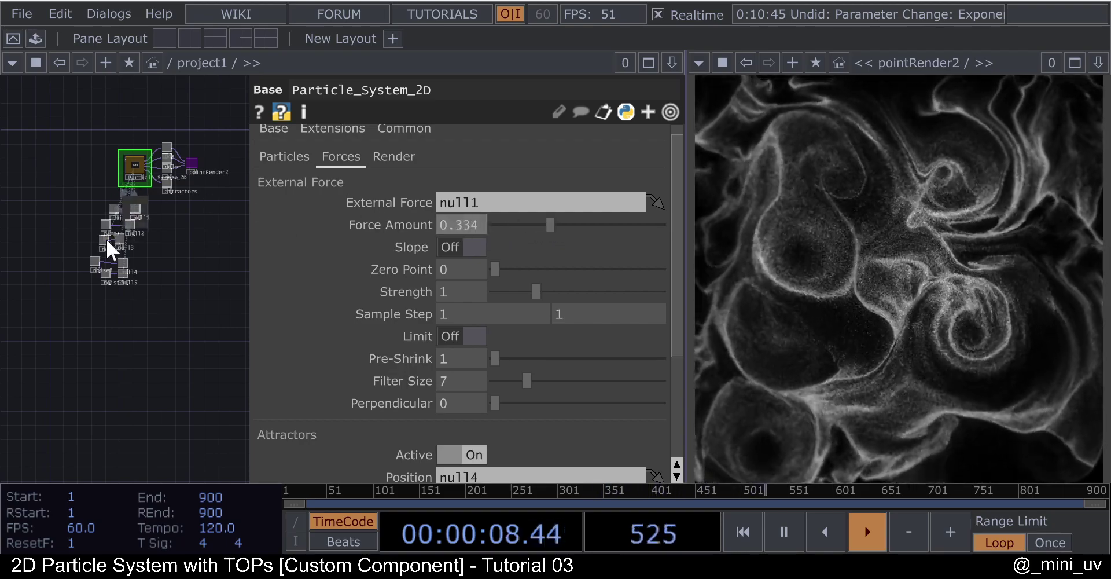
- Set noise1's Harmonics to 4 to add detail to the external force texture
{"action": "scroll", "coordinate": [126, 197], "scroll_direction": "up", "scroll_amount": 5}
{"action": "left_click", "coordinate": [8, 275]}
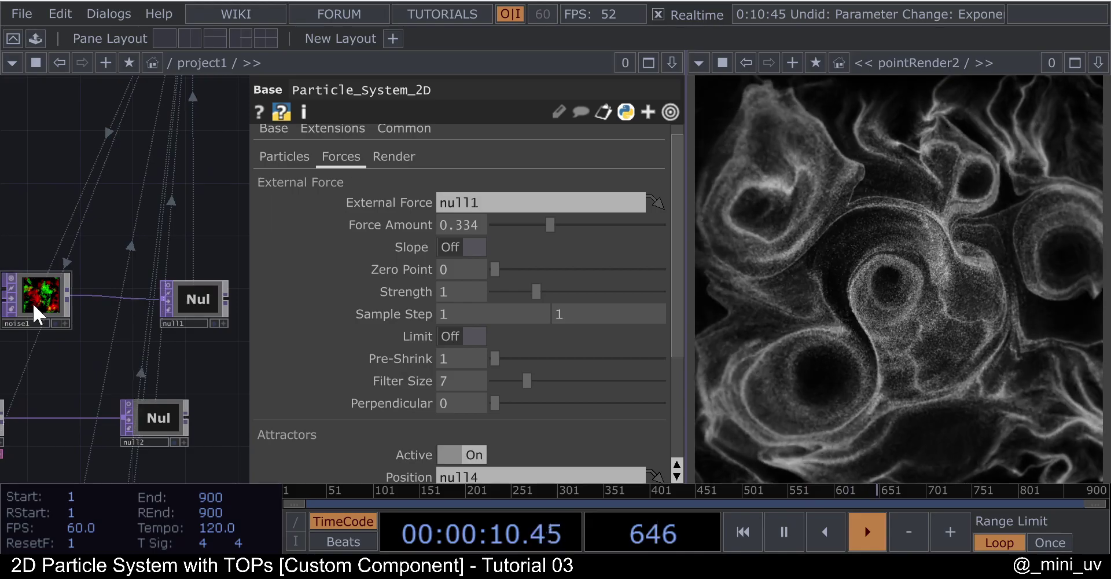
{"action": "left_click_drag", "start_coordinate": [526, 259], "coordinate": [521, 241]}
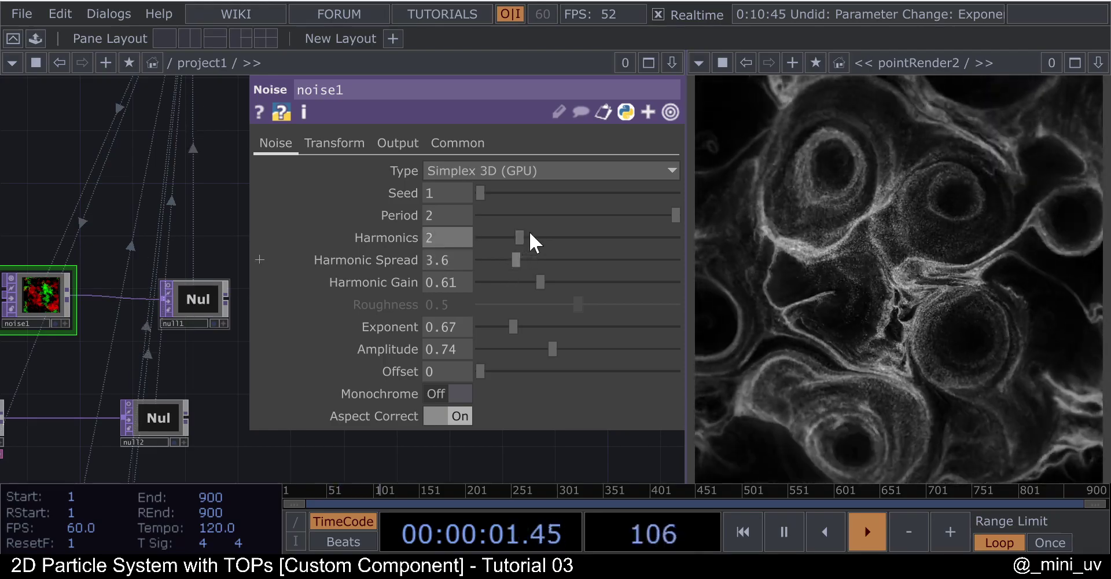
{"action": "left_click_drag", "start_coordinate": [540, 231], "coordinate": [559, 234]}
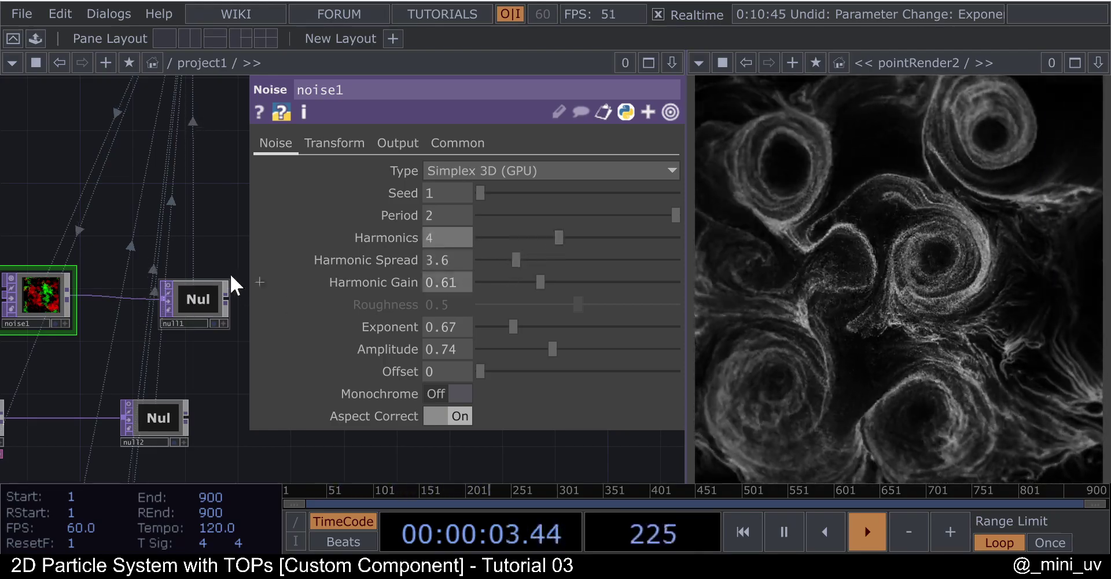
- Set noise1's Amplitude to 0.86 and its Exponent to 1.1
{"action": "scroll", "coordinate": [191, 277], "scroll_direction": "down", "scroll_amount": 4}
{"action": "scroll", "coordinate": [182, 276], "scroll_direction": "down", "scroll_amount": 3}
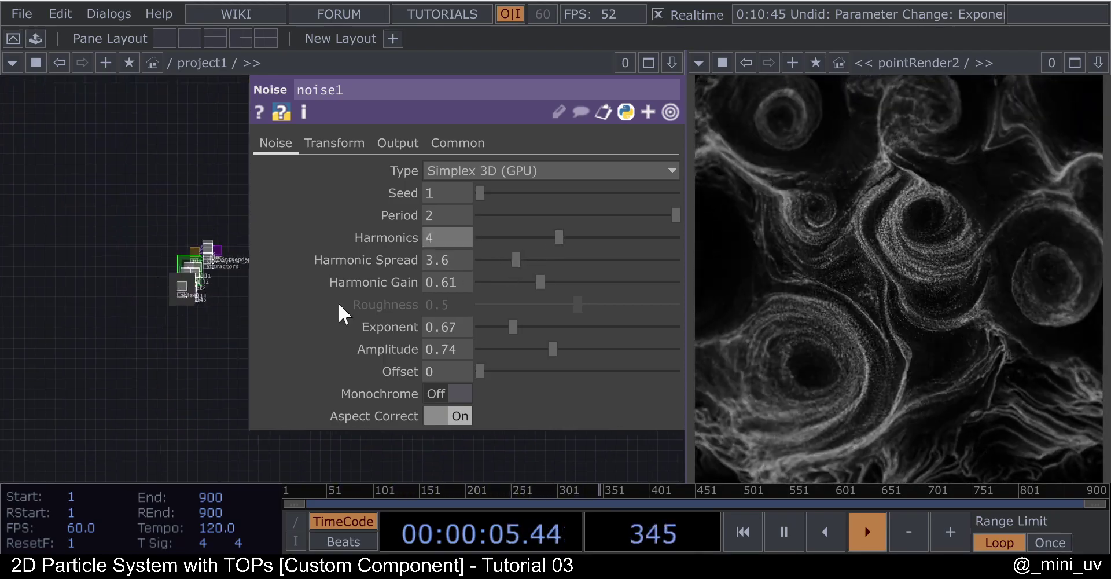
{"action": "left_click", "coordinate": [567, 349]}
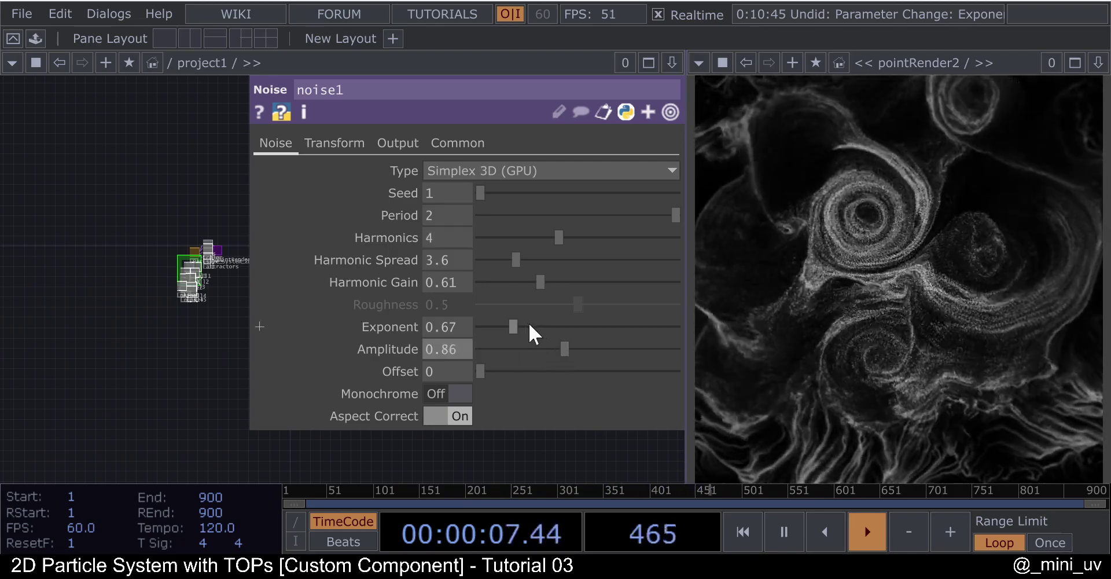
{"action": "left_click", "coordinate": [532, 327]}
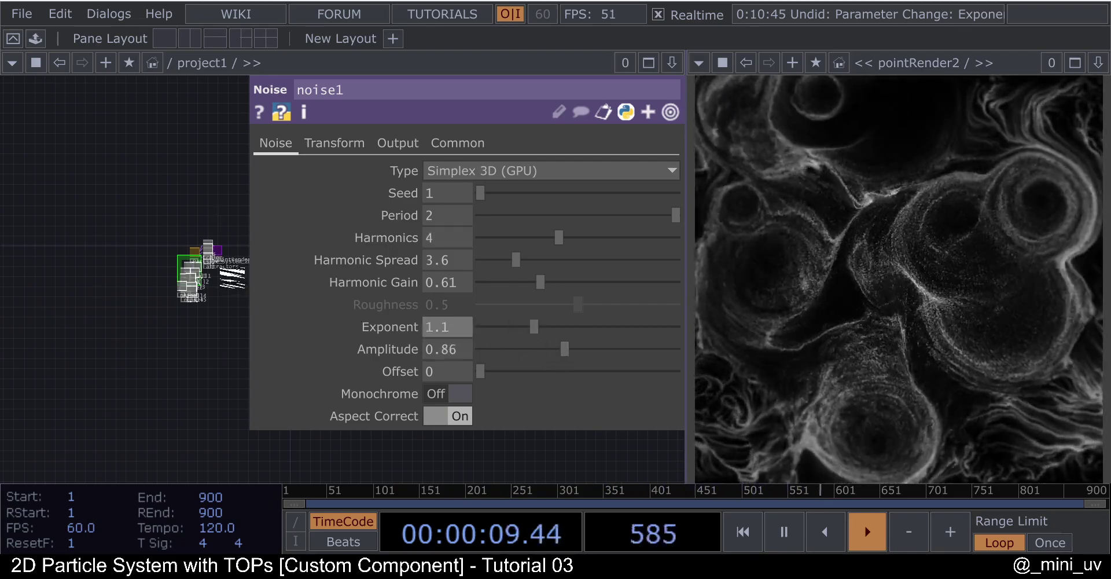
- Try the Axial Force Type for the Attractors in Particle_System_2D, finishing with Force Type set to External
{"action": "scroll", "coordinate": [215, 312], "scroll_direction": "up", "scroll_amount": 3}
{"action": "scroll", "coordinate": [147, 301], "scroll_direction": "up", "scroll_amount": 2}
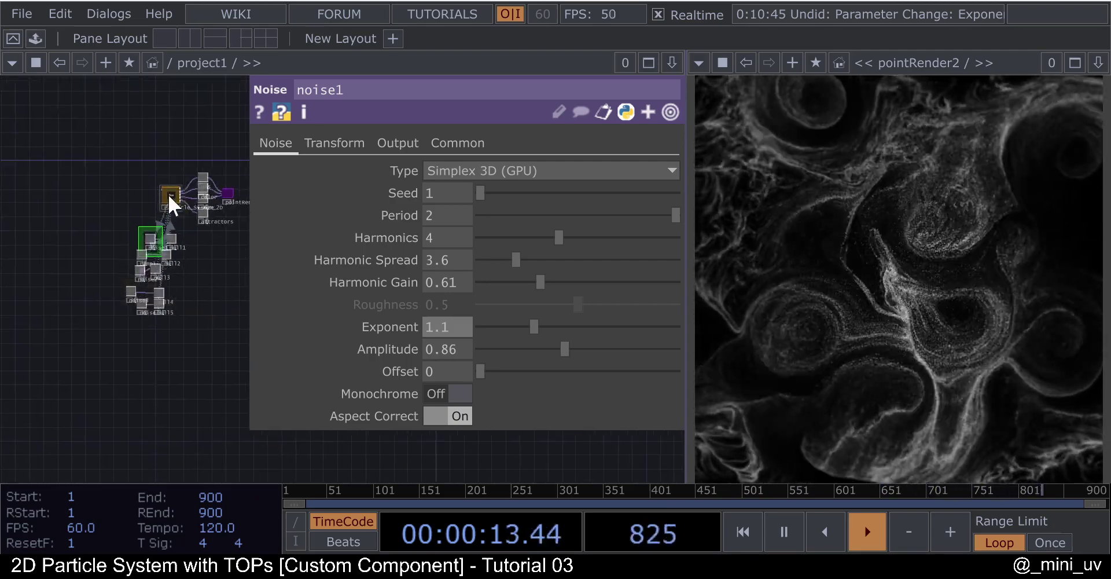
{"action": "left_click", "coordinate": [168, 194]}
{"action": "scroll", "coordinate": [144, 309], "scroll_direction": "up", "scroll_amount": 4}
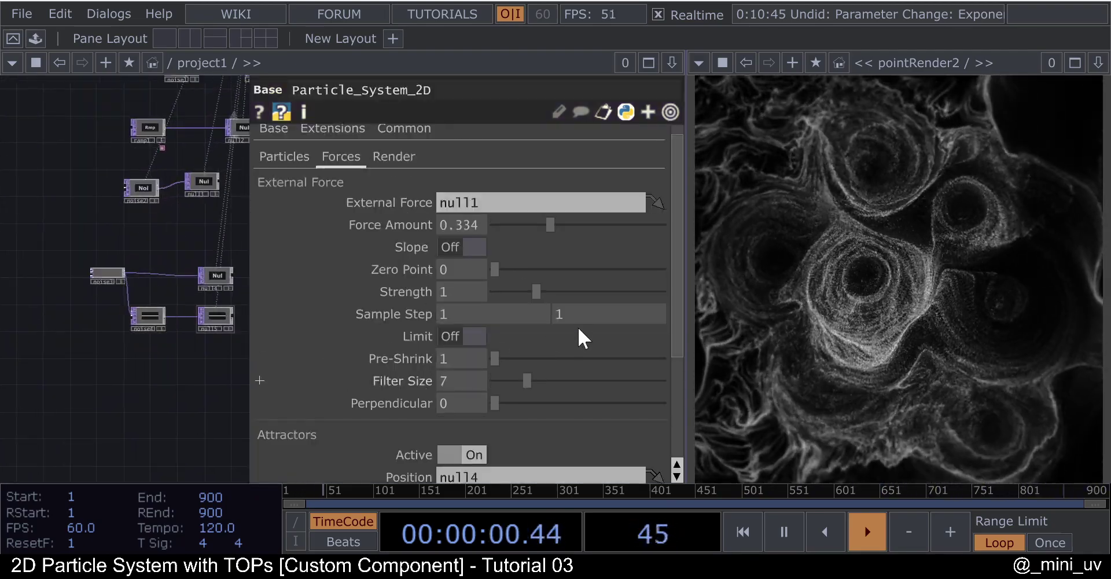
{"action": "scroll", "coordinate": [576, 326], "scroll_direction": "down", "scroll_amount": 6}
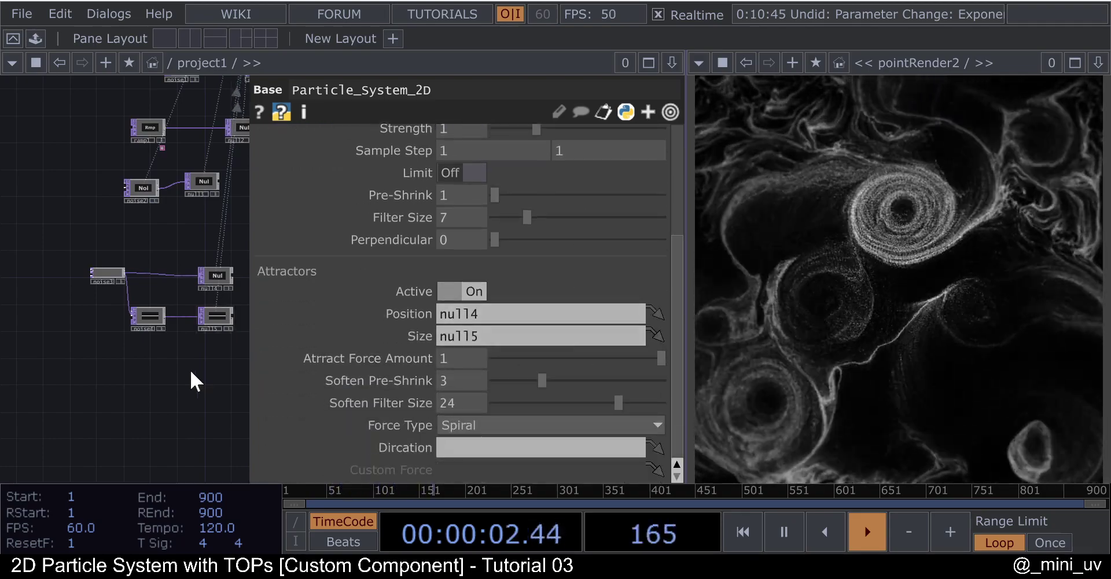
{"action": "left_click_drag", "start_coordinate": [192, 369], "coordinate": [148, 360]}
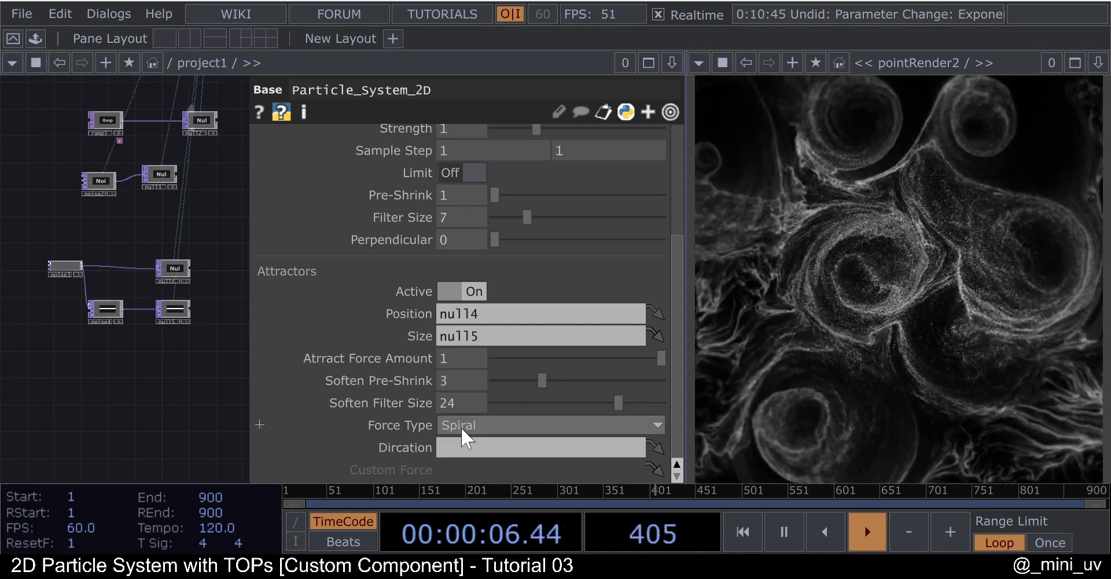
{"action": "left_click", "coordinate": [460, 426]}
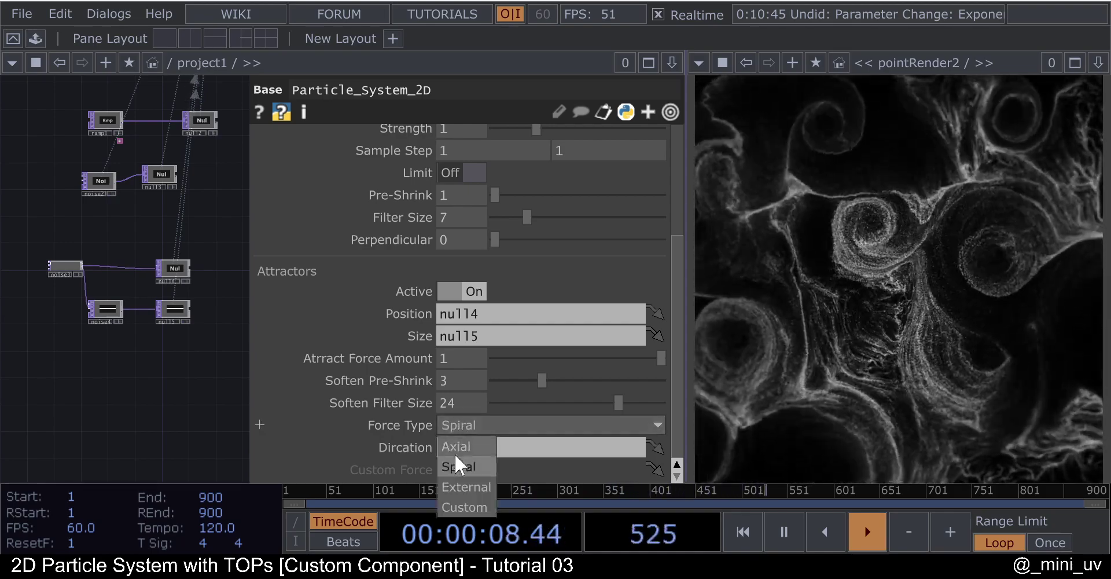
{"action": "left_click", "coordinate": [453, 447]}
{"action": "left_click", "coordinate": [463, 429]}
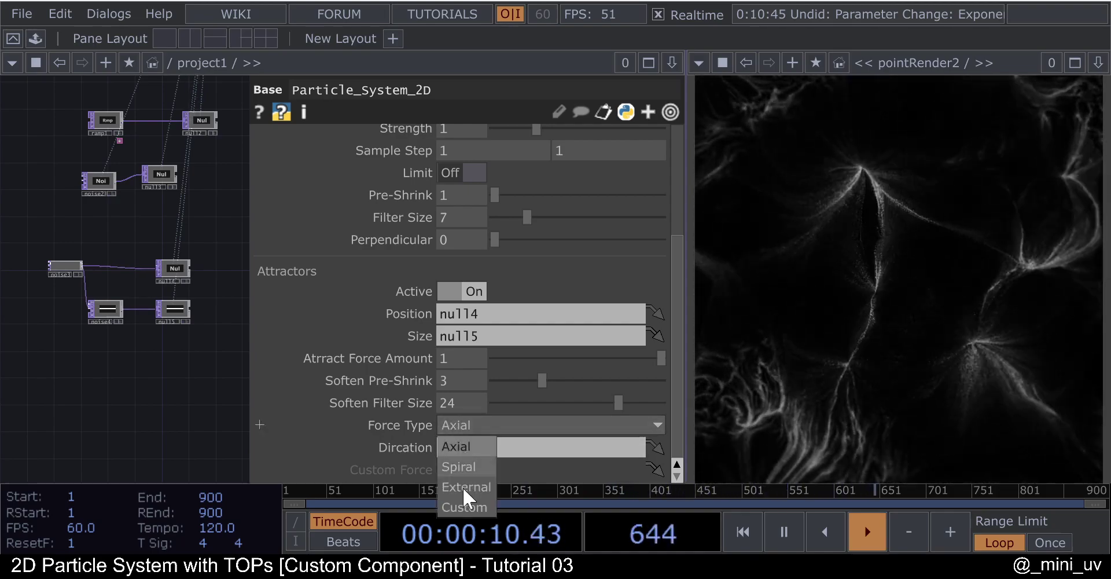
{"action": "left_click", "coordinate": [463, 487]}
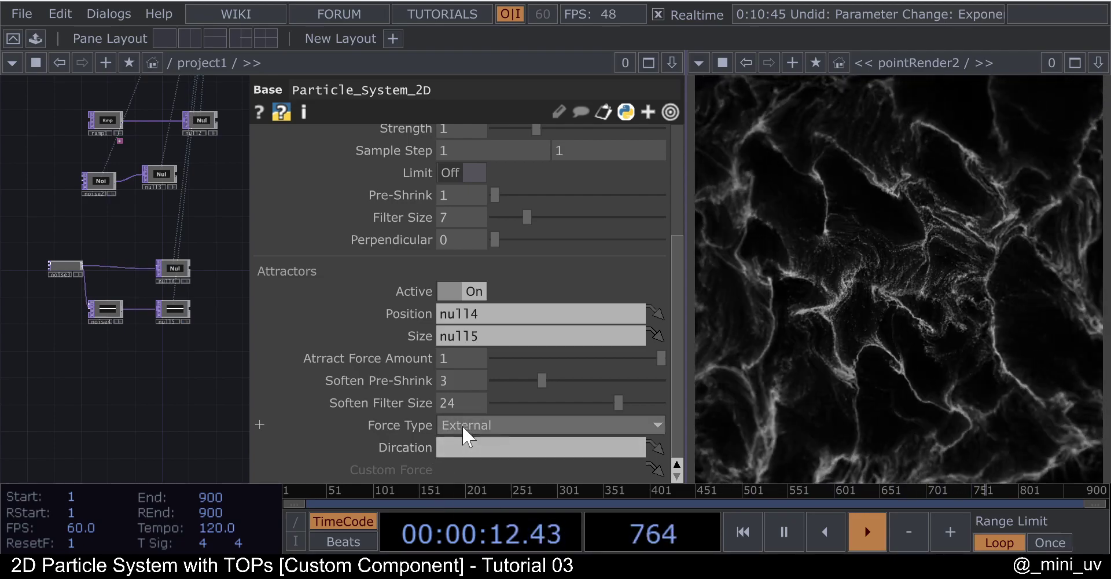
{"action": "left_click", "coordinate": [462, 425]}
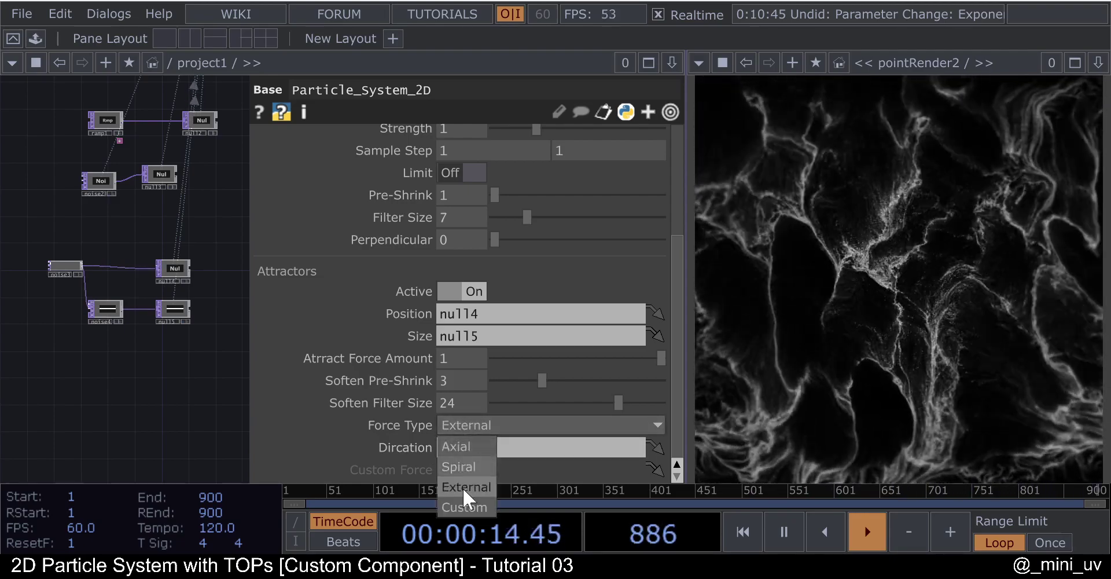
{"action": "left_click", "coordinate": [480, 480]}
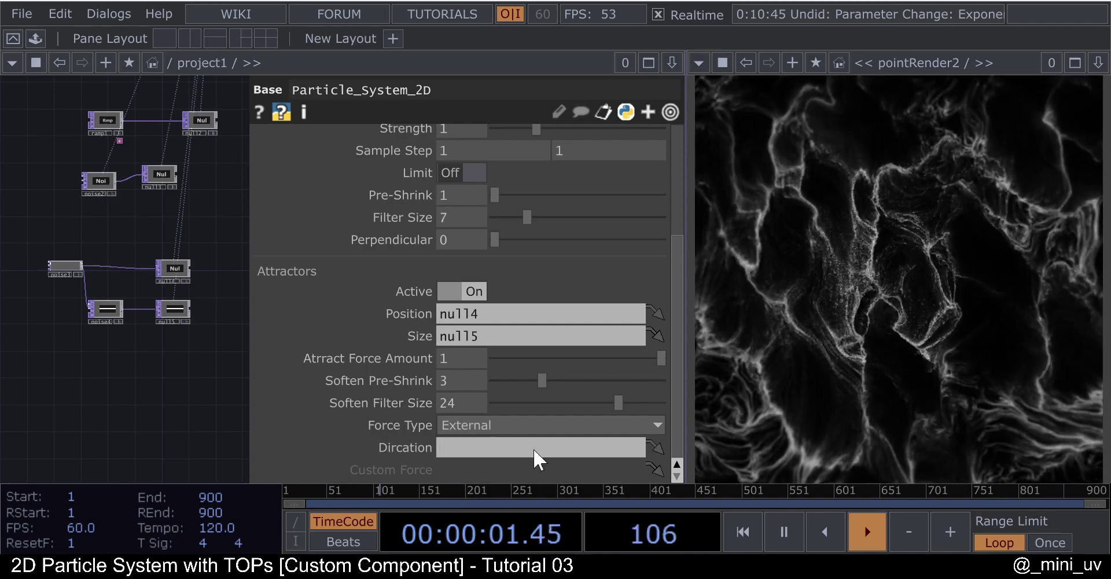
- Examine the noise1 texture, the External Force settings and the attractors output texture to see how the external force fills the attractors
{"action": "scroll", "coordinate": [138, 188], "scroll_direction": "up", "scroll_amount": 5}
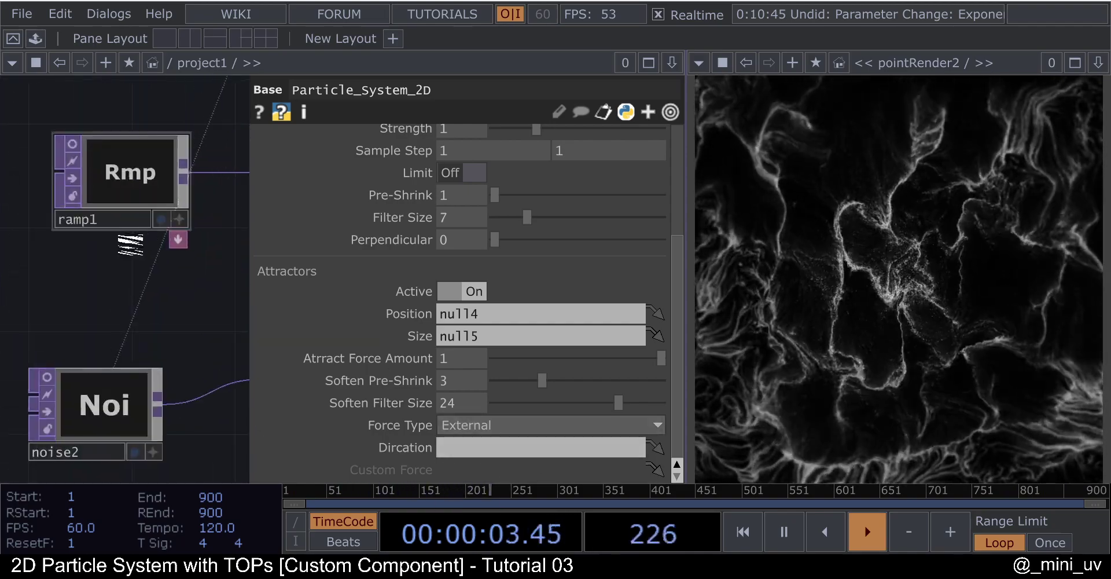
{"action": "scroll", "coordinate": [138, 187], "scroll_direction": "down", "scroll_amount": 3}
{"action": "scroll", "coordinate": [137, 190], "scroll_direction": "down", "scroll_amount": 4}
{"action": "scroll", "coordinate": [146, 200], "scroll_direction": "up", "scroll_amount": 6}
{"action": "left_click_drag", "start_coordinate": [146, 199], "coordinate": [129, 279]}
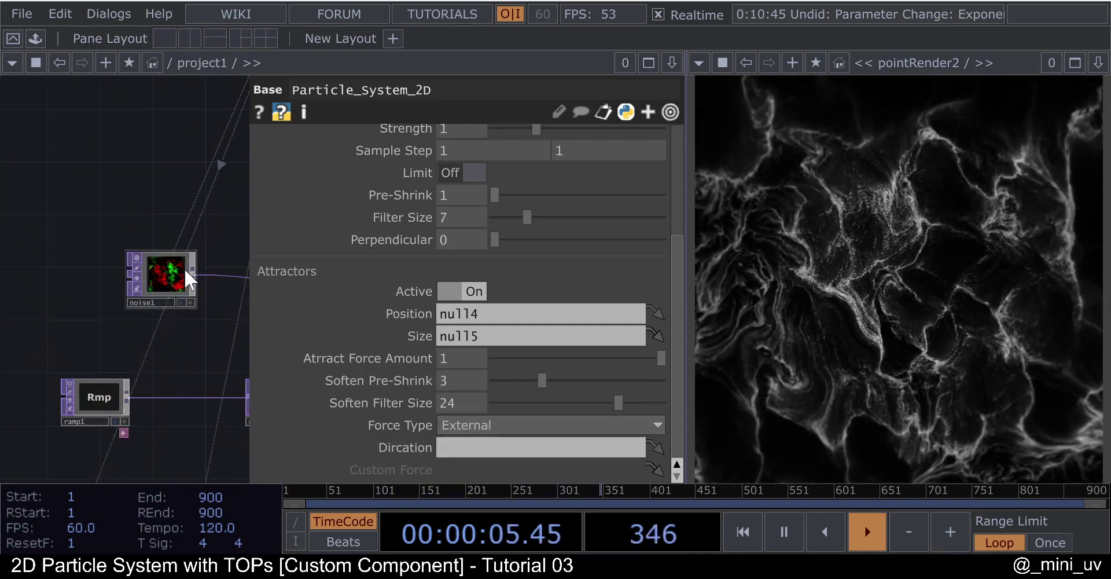
{"action": "scroll", "coordinate": [550, 226], "scroll_direction": "up", "scroll_amount": 4}
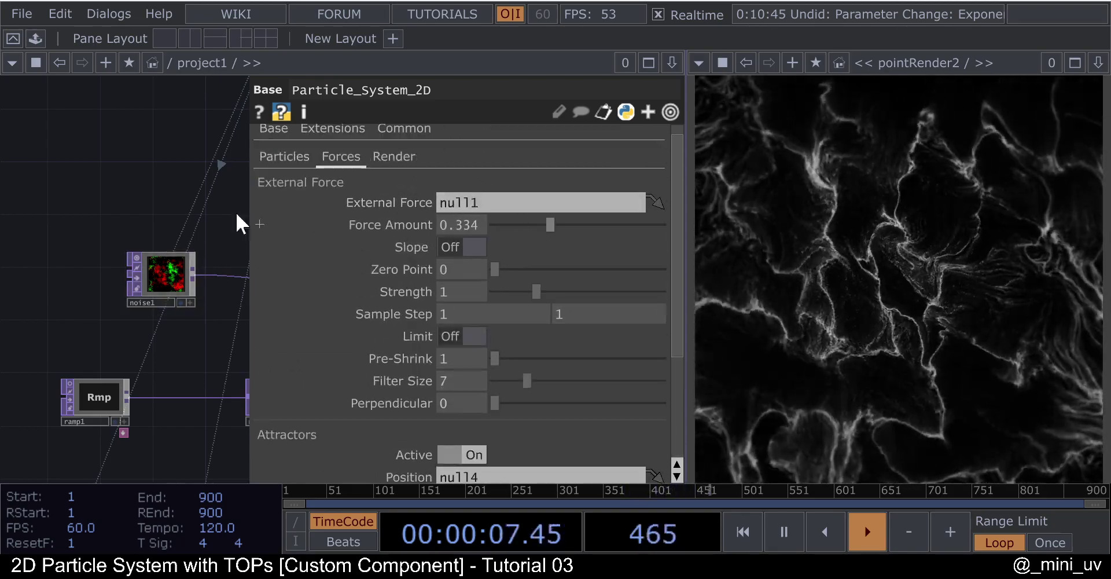
{"action": "scroll", "coordinate": [200, 215], "scroll_direction": "down", "scroll_amount": 6}
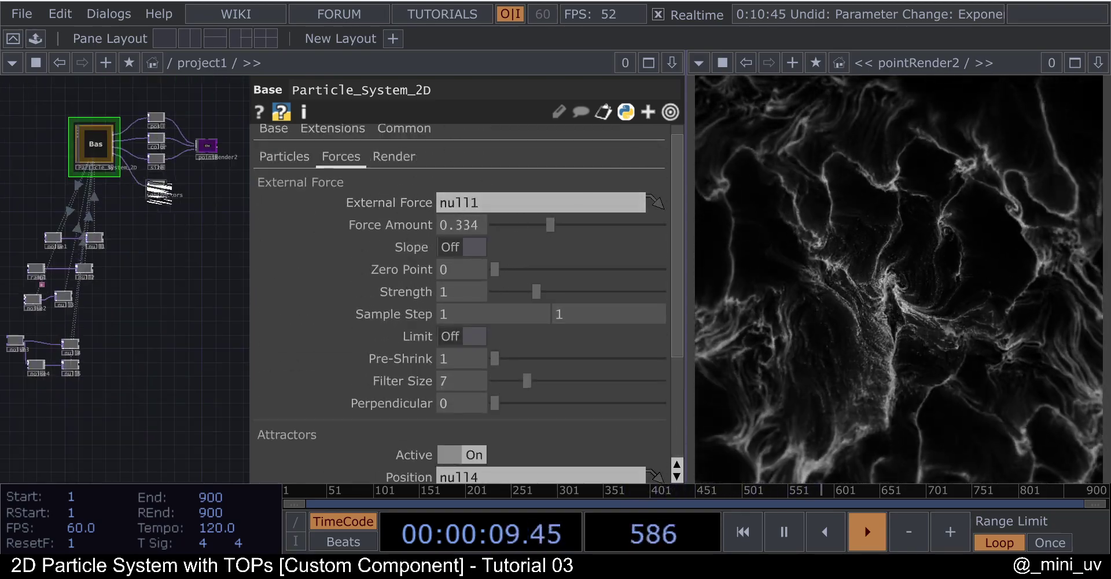
{"action": "scroll", "coordinate": [129, 196], "scroll_direction": "up", "scroll_amount": 8}
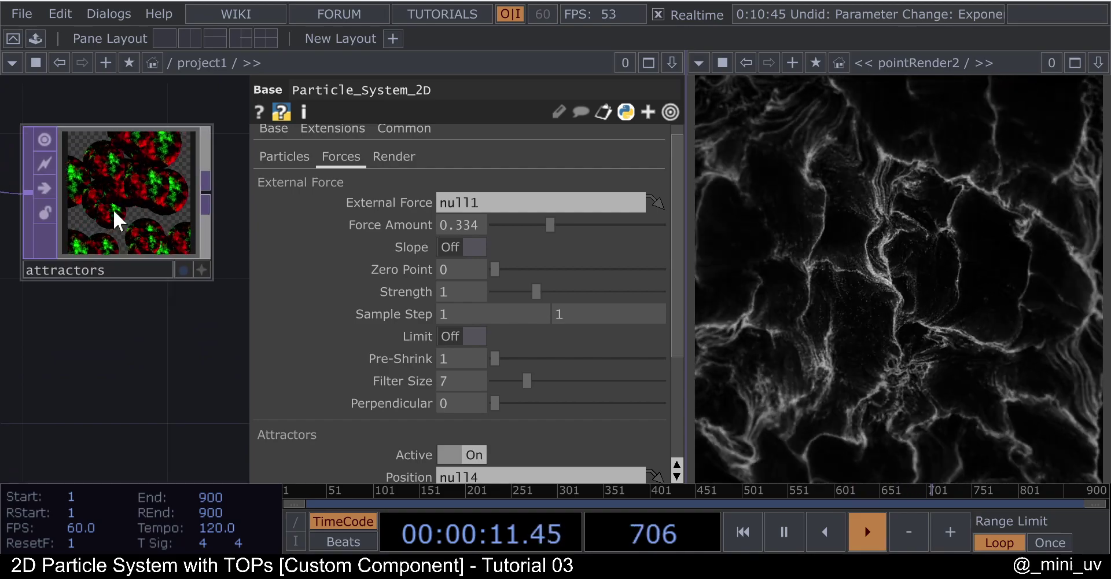
- Try the Custom Force Type for the Attractors in Particle_System_2D and inspect the attractors output texture
{"action": "scroll", "coordinate": [107, 217], "scroll_direction": "down", "scroll_amount": 7}
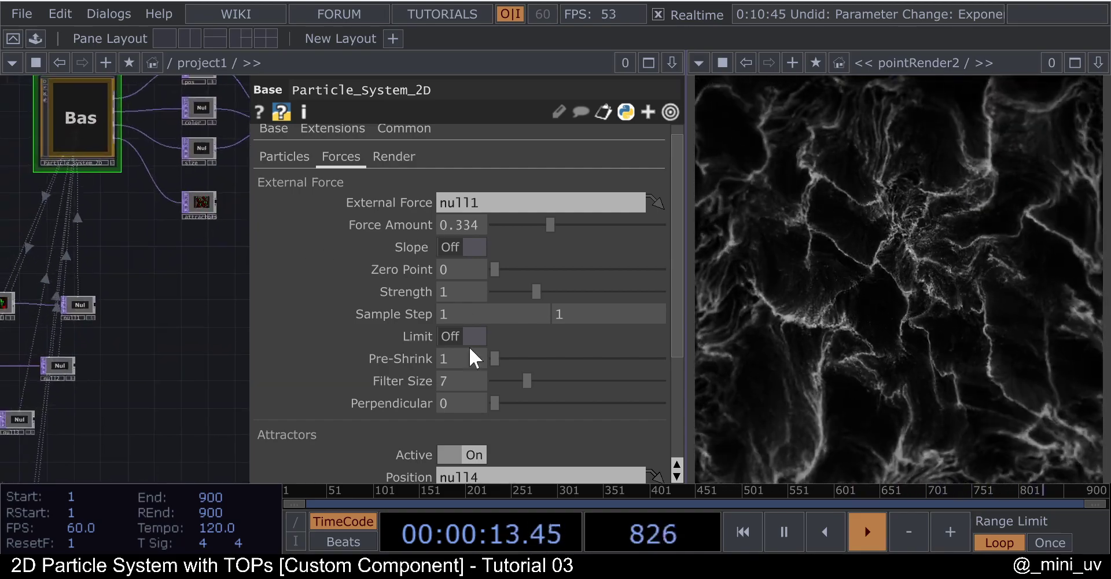
{"action": "scroll", "coordinate": [469, 346], "scroll_direction": "down", "scroll_amount": 3}
{"action": "left_click", "coordinate": [490, 425]}
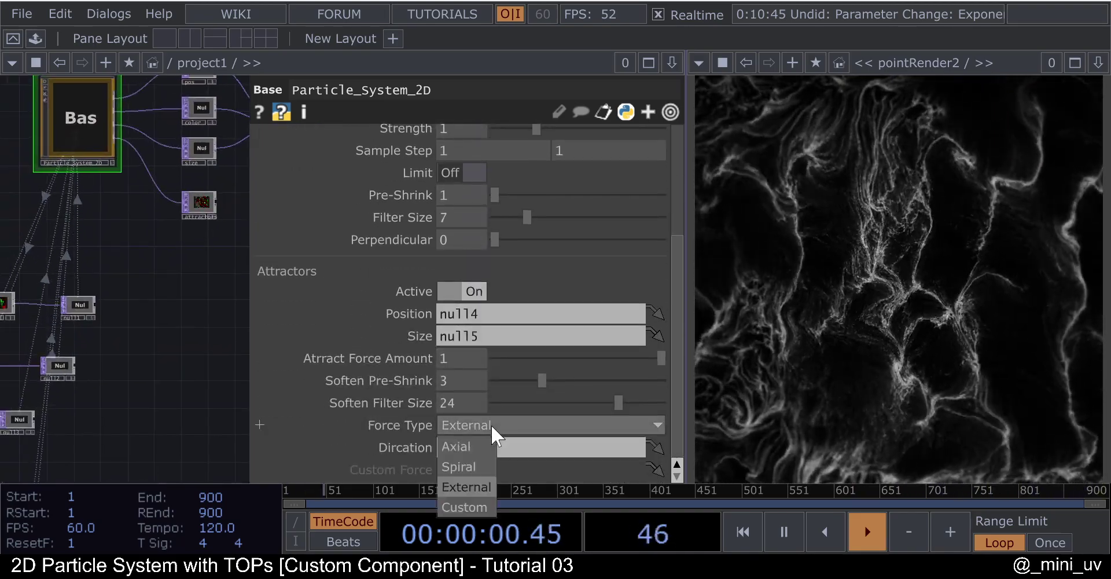
{"action": "left_click", "coordinate": [461, 508]}
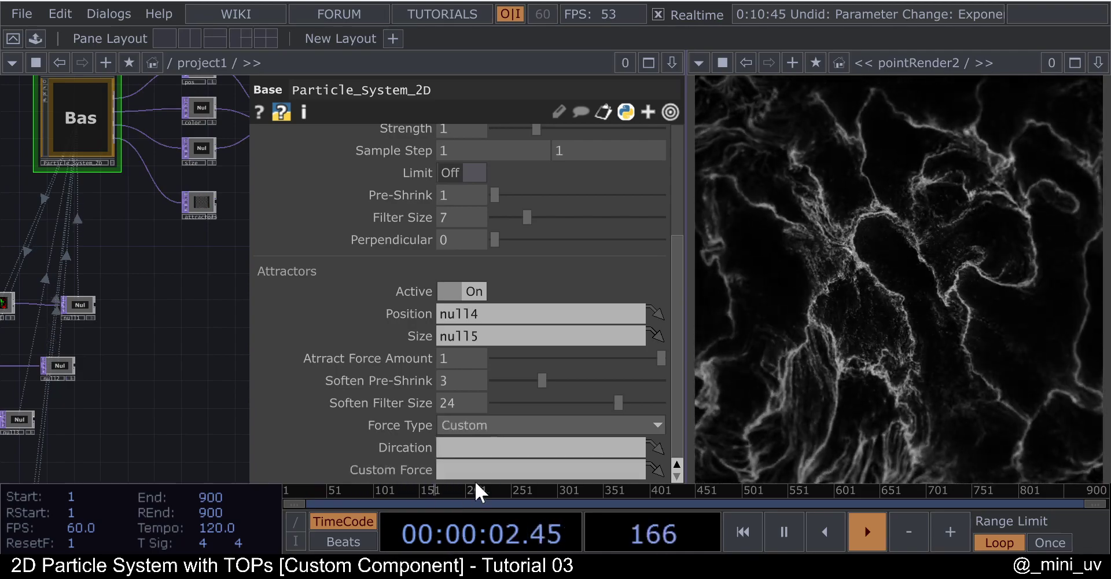
{"action": "scroll", "coordinate": [179, 310], "scroll_direction": "down", "scroll_amount": 2}
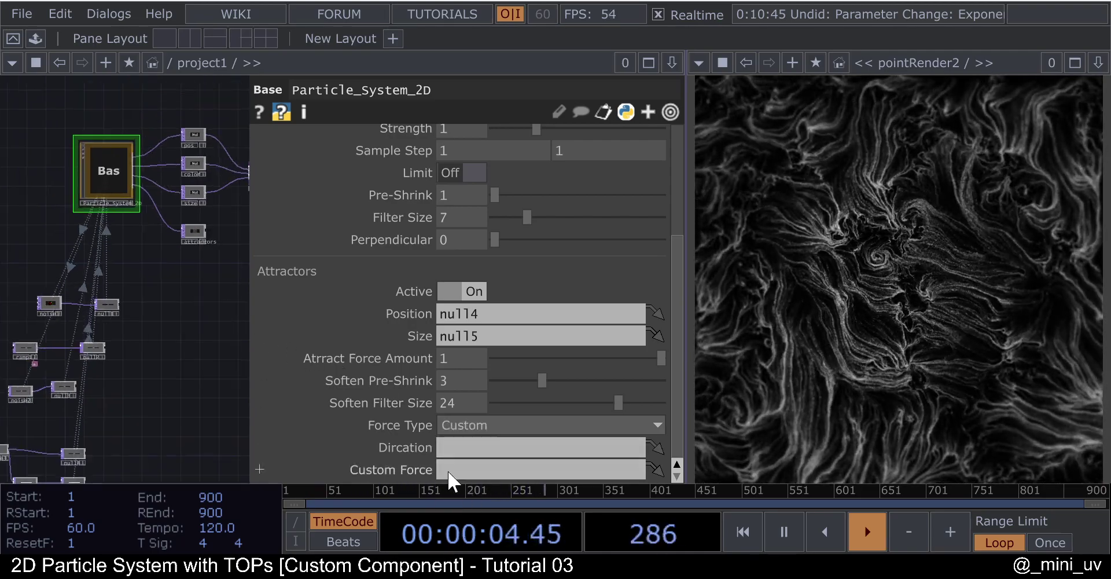
{"action": "scroll", "coordinate": [226, 205], "scroll_direction": "up", "scroll_amount": 1}
{"action": "scroll", "coordinate": [171, 246], "scroll_direction": "up", "scroll_amount": 3}
{"action": "scroll", "coordinate": [213, 262], "scroll_direction": "down", "scroll_amount": 4}
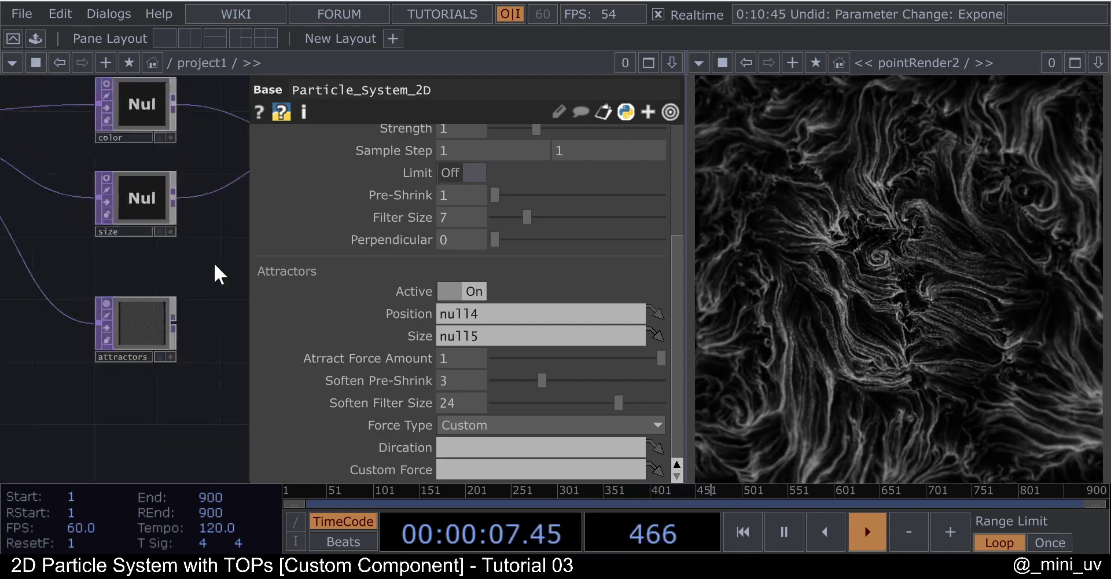
- Set the Attractors' Force Type to Spiral in Particle_System_2D and observe the particle motion
{"action": "left_click", "coordinate": [524, 424]}
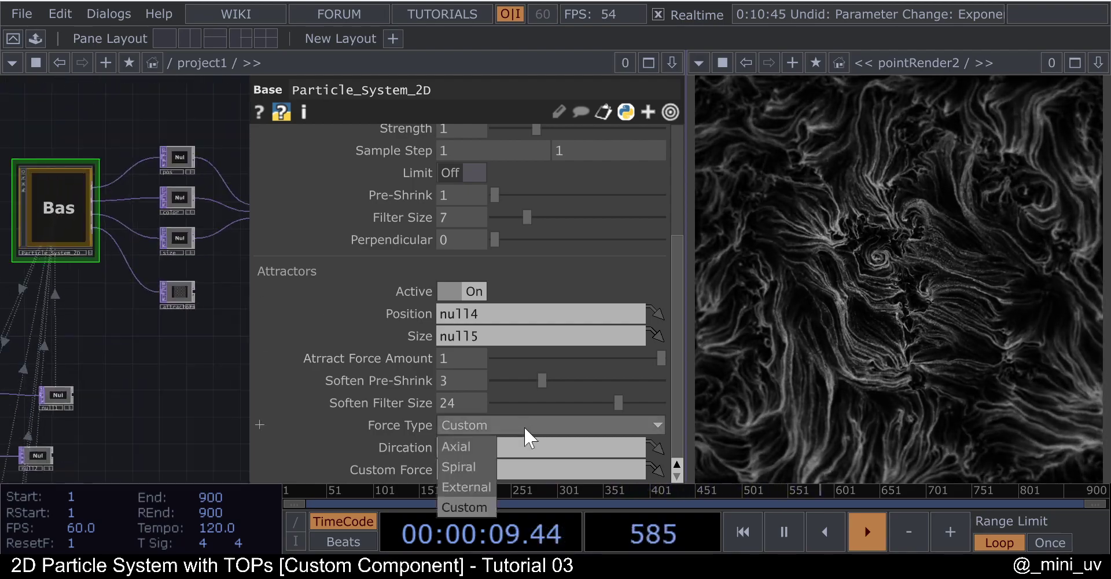
{"action": "left_click", "coordinate": [472, 466]}
{"action": "scroll", "coordinate": [174, 295], "scroll_direction": "down", "scroll_amount": 4}
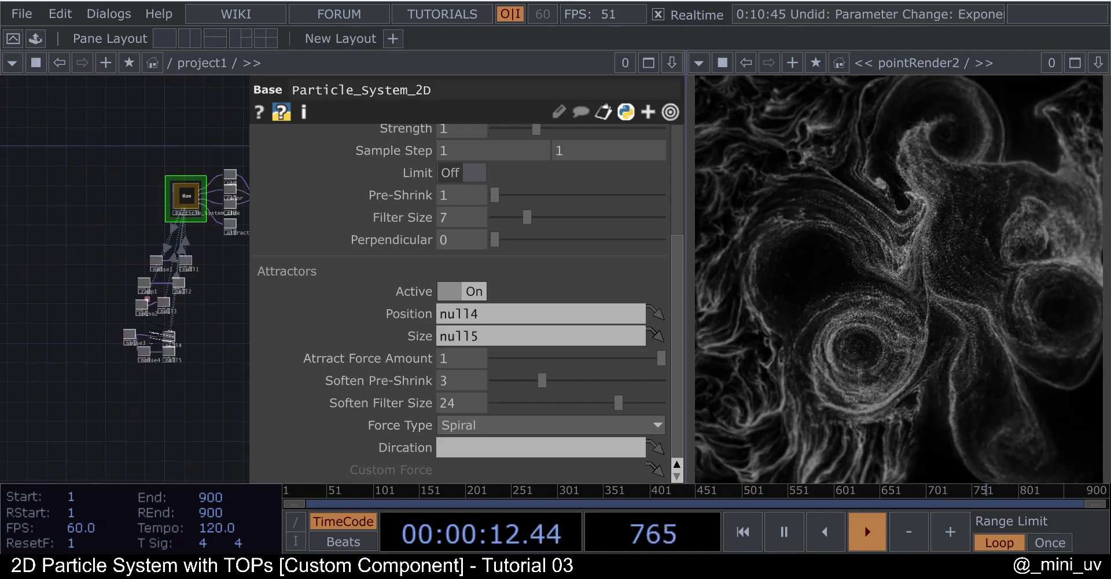
{"action": "scroll", "coordinate": [155, 354], "scroll_direction": "up", "scroll_amount": 3}
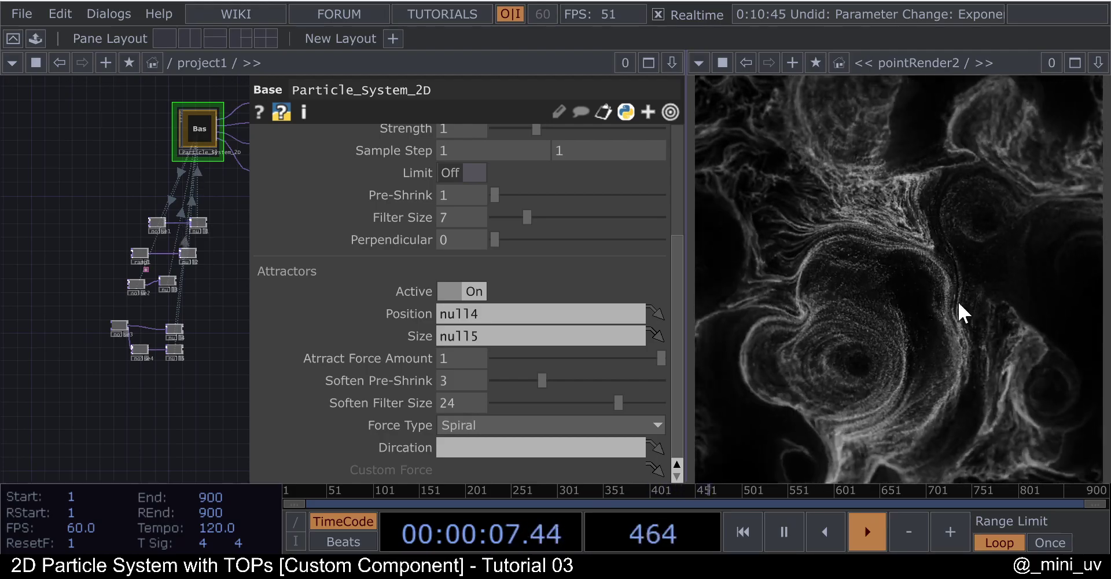
{"action": "scroll", "coordinate": [119, 345], "scroll_direction": "up", "scroll_amount": 3}
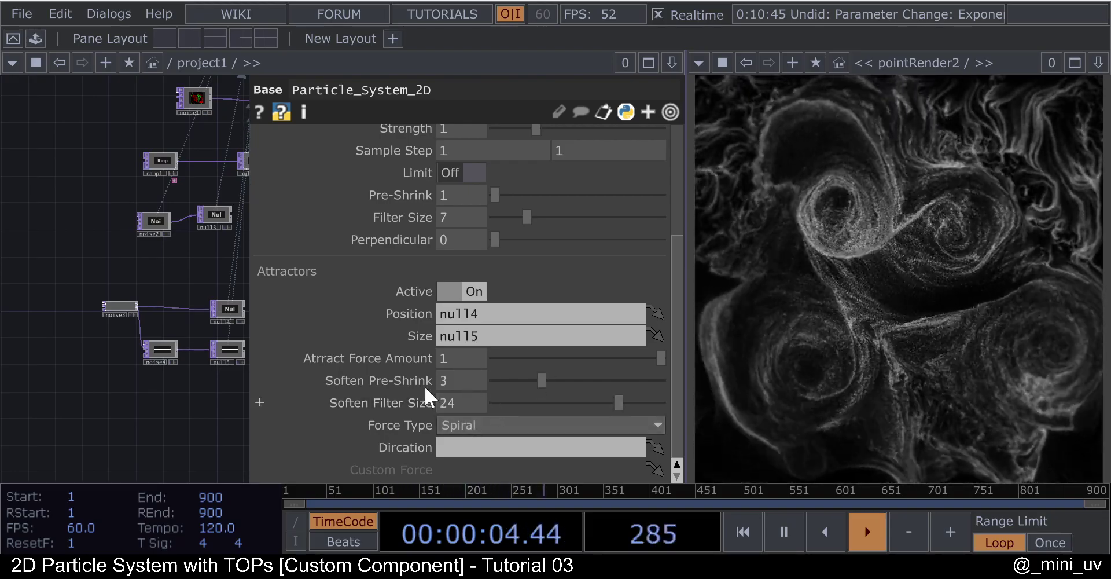
- Shift noise3 away from its neighbours and branch a new Ramp TOP from its output, placed below noise4
{"action": "left_click_drag", "start_coordinate": [210, 415], "coordinate": [180, 403]}
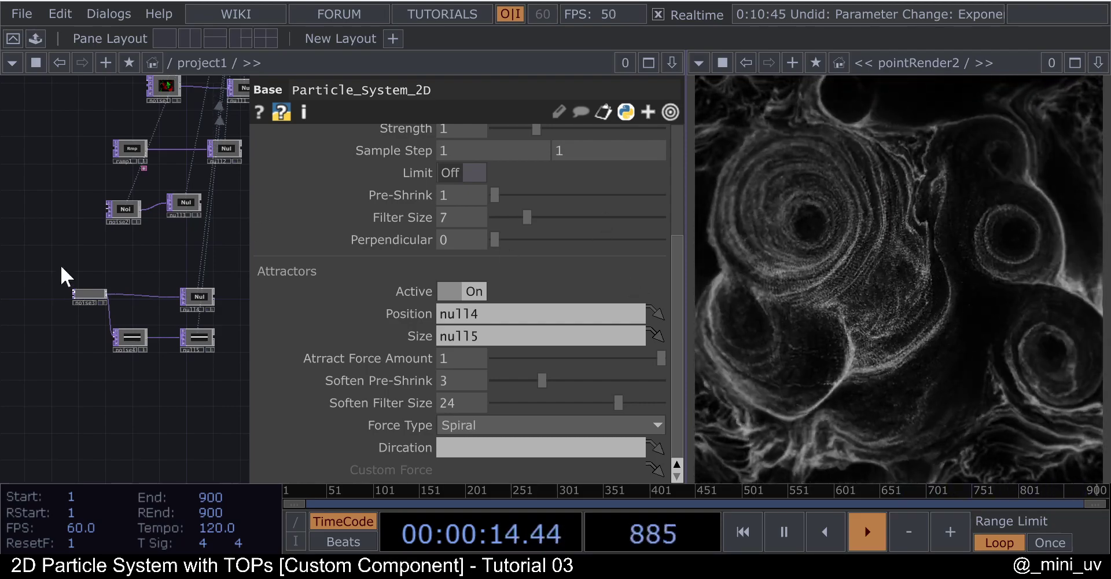
{"action": "left_click_drag", "start_coordinate": [134, 370], "coordinate": [103, 338]}
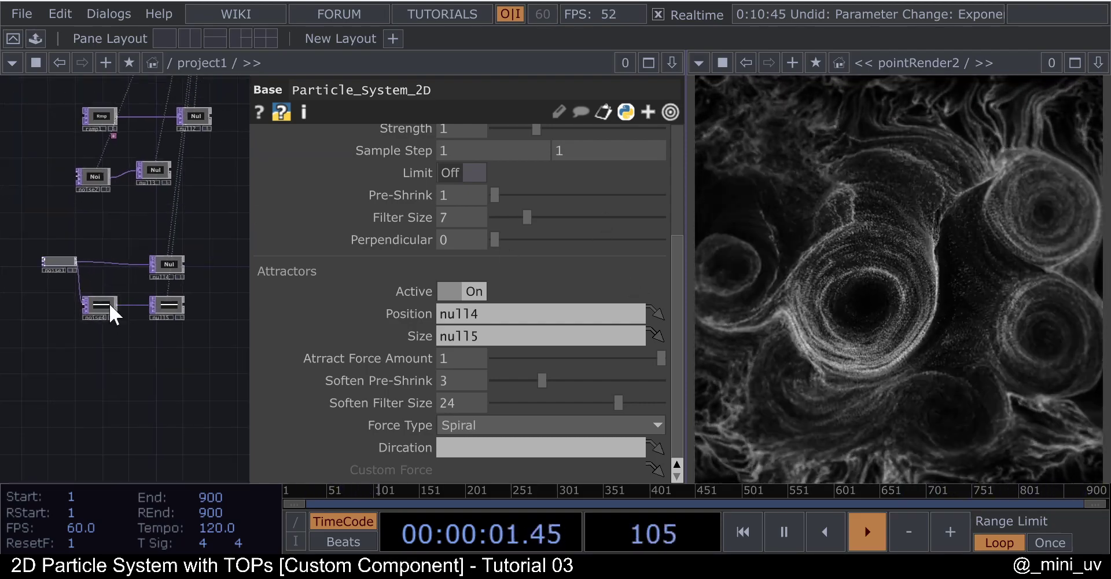
{"action": "scroll", "coordinate": [73, 312], "scroll_direction": "up", "scroll_amount": 3}
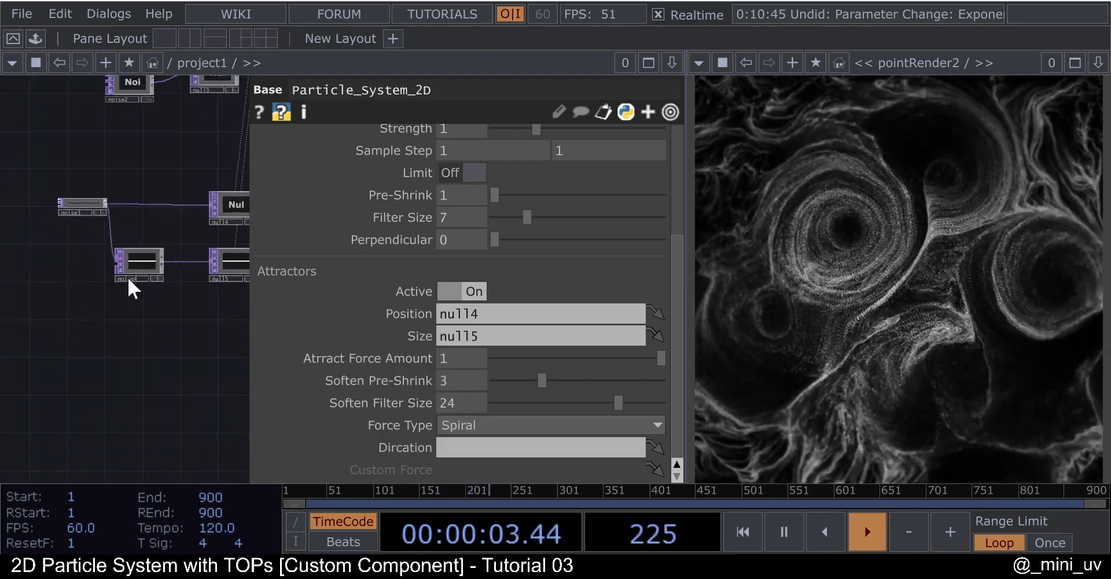
{"action": "left_click_drag", "start_coordinate": [97, 202], "coordinate": [68, 203]}
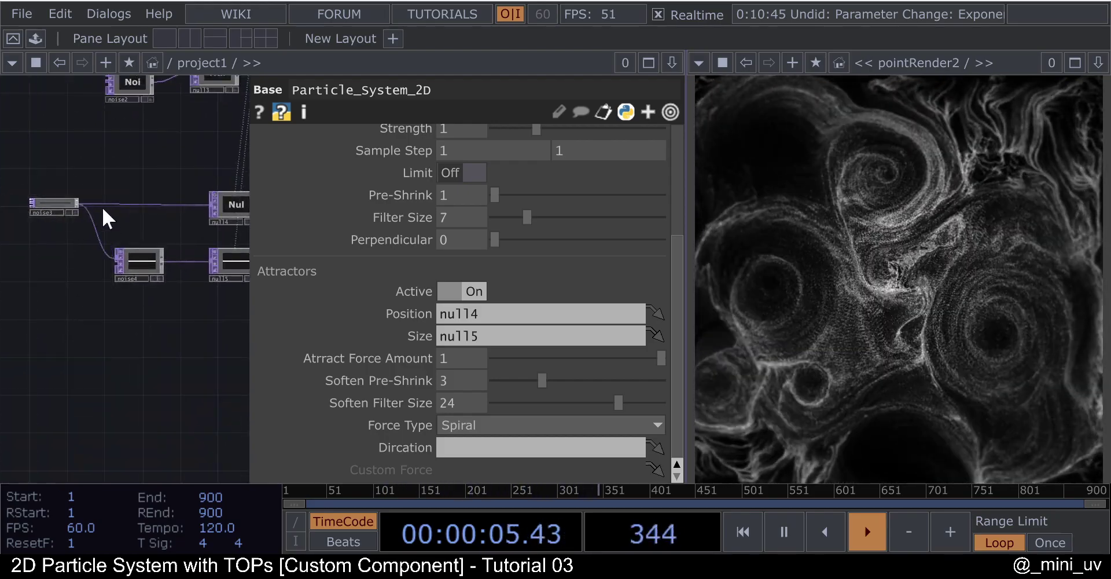
{"action": "right_click", "coordinate": [77, 200]}
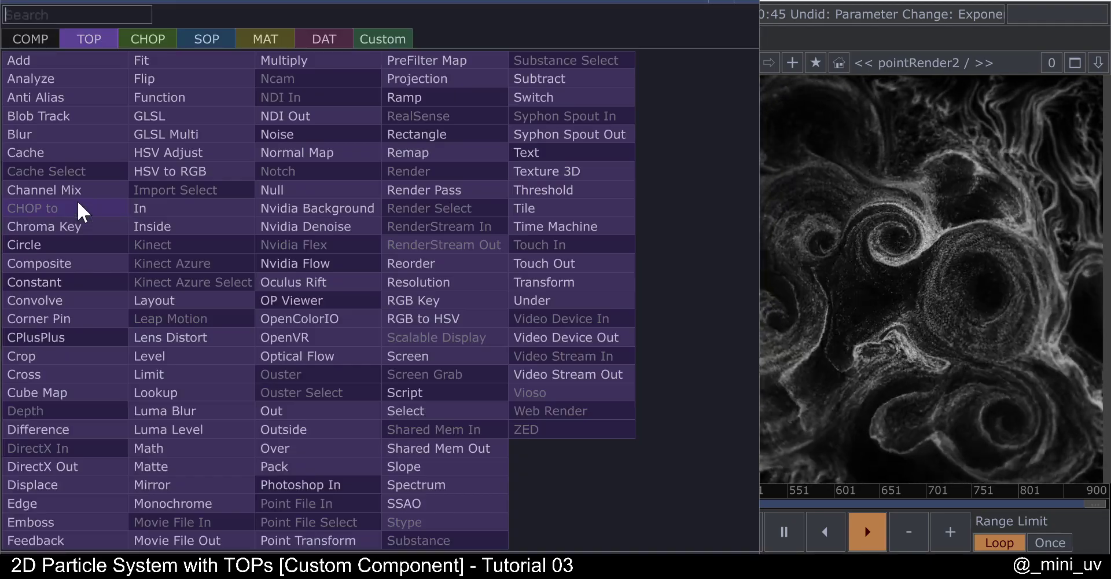
{"action": "type", "text": "ra"}
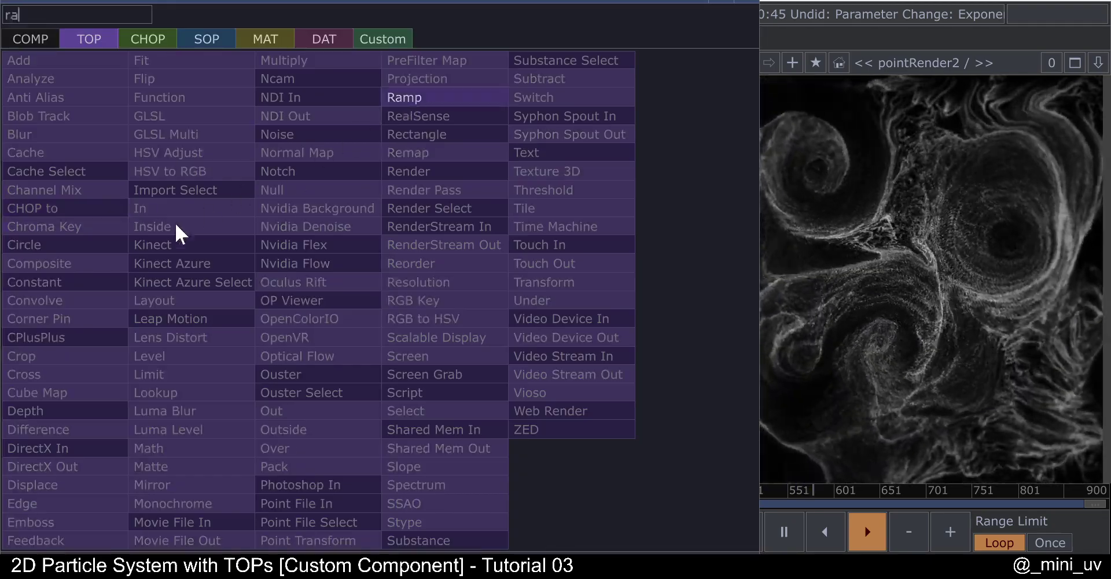
{"action": "key", "text": "Return"}
{"action": "left_click", "coordinate": [107, 323]}
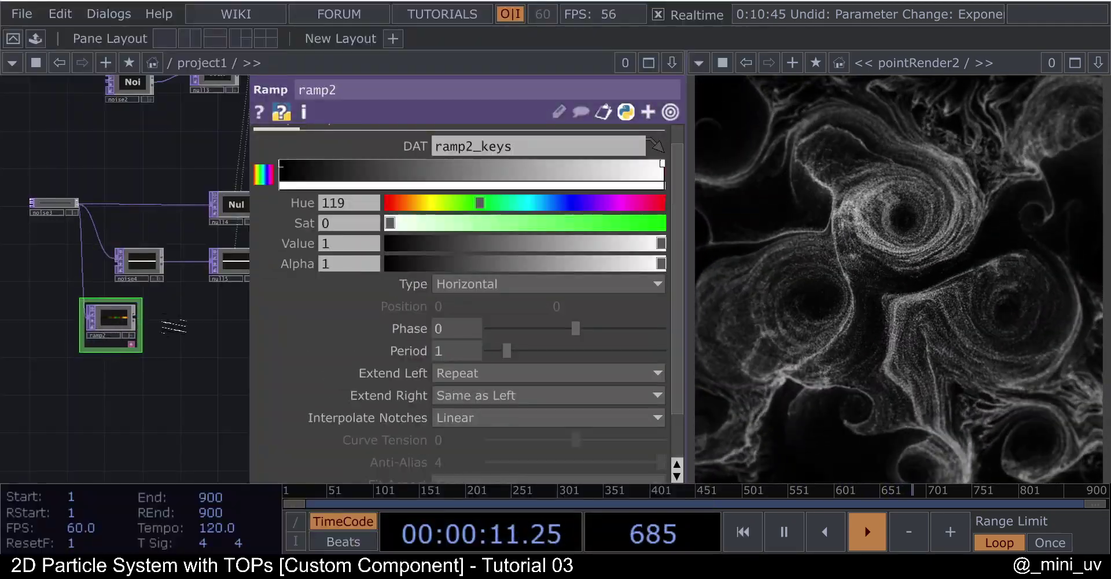
- Set ramp2's Combine with Input to Set Resolution Only and its Pixel Format to 32-bit float (Mono)
{"action": "scroll", "coordinate": [121, 315], "scroll_direction": "up", "scroll_amount": 2}
{"action": "scroll", "coordinate": [339, 132], "scroll_direction": "up", "scroll_amount": 1}
{"action": "left_click", "coordinate": [340, 141]}
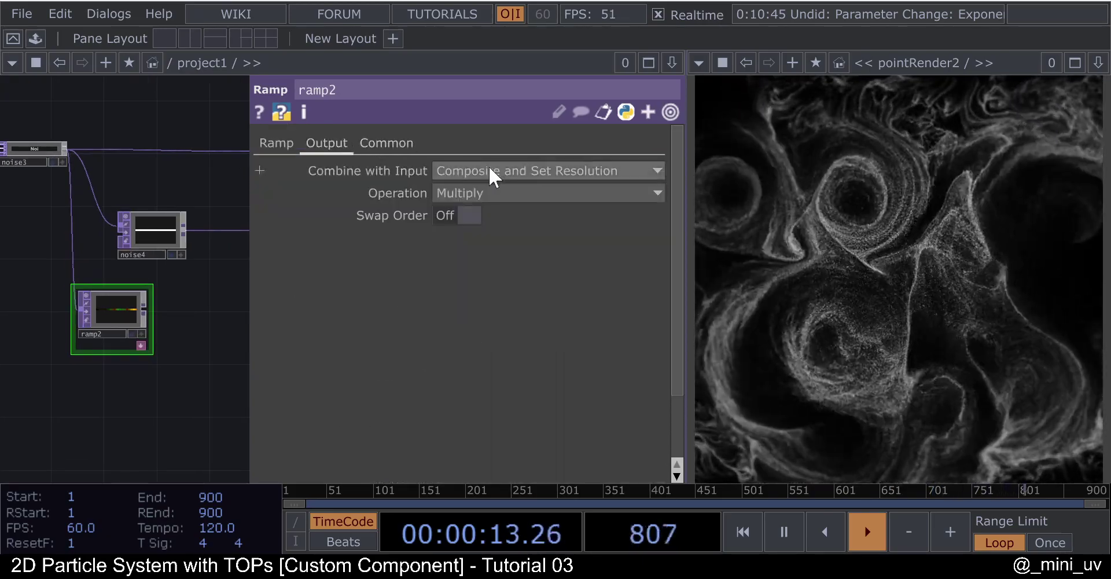
{"action": "left_click", "coordinate": [488, 165]}
{"action": "left_click", "coordinate": [477, 186]}
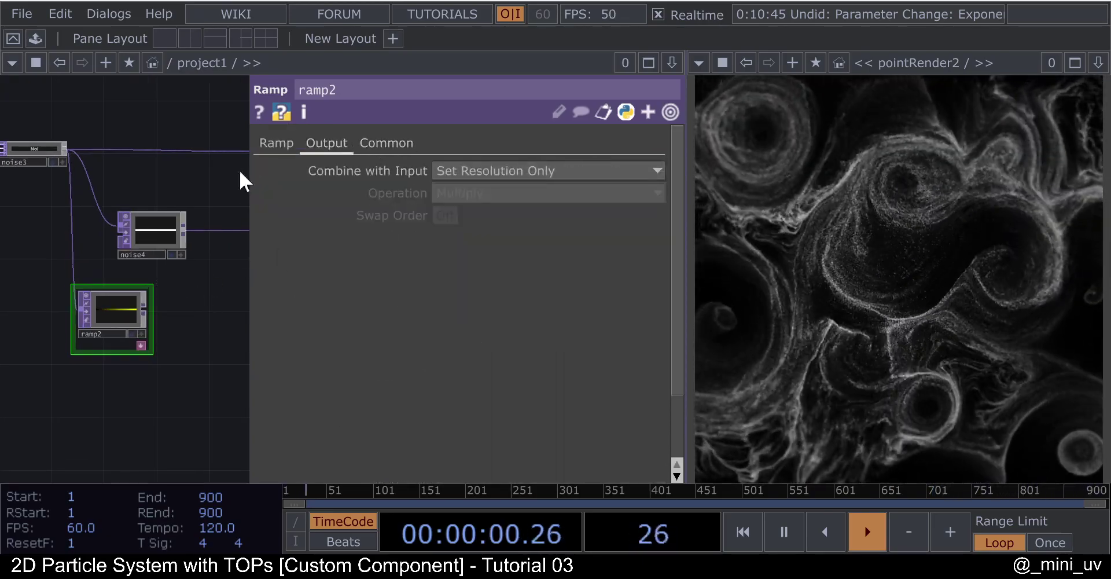
{"action": "left_click_drag", "start_coordinate": [229, 182], "coordinate": [192, 171]}
{"action": "left_click", "coordinate": [387, 143]}
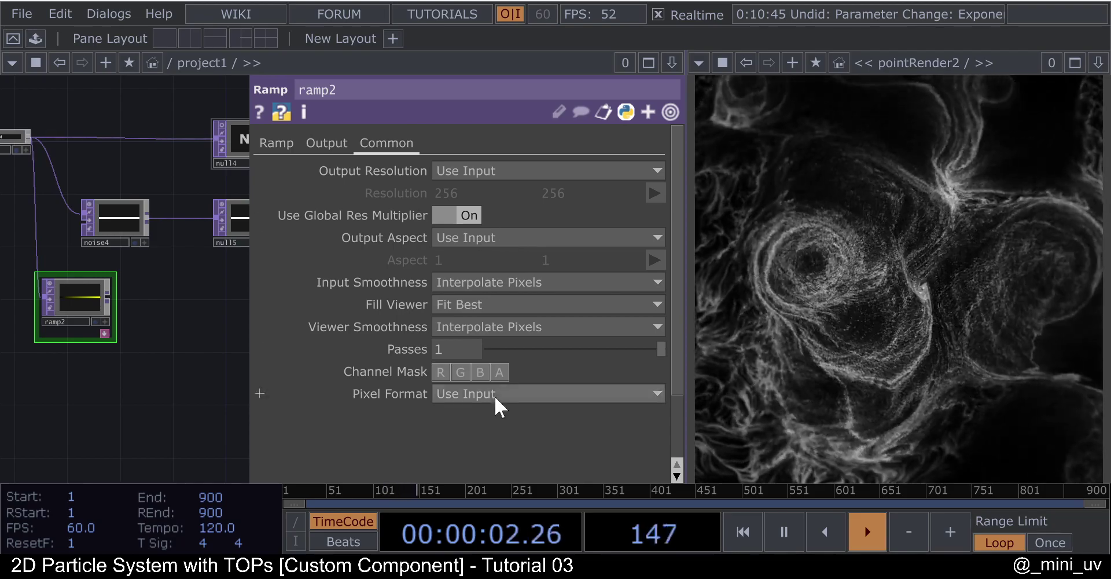
{"action": "left_click", "coordinate": [494, 395]}
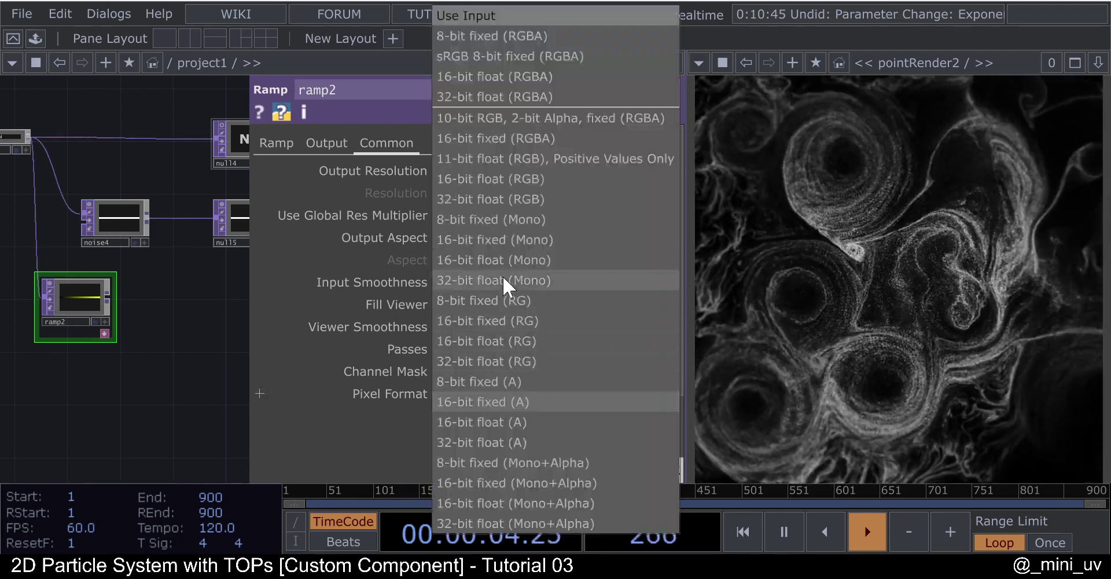
{"action": "left_click", "coordinate": [504, 280]}
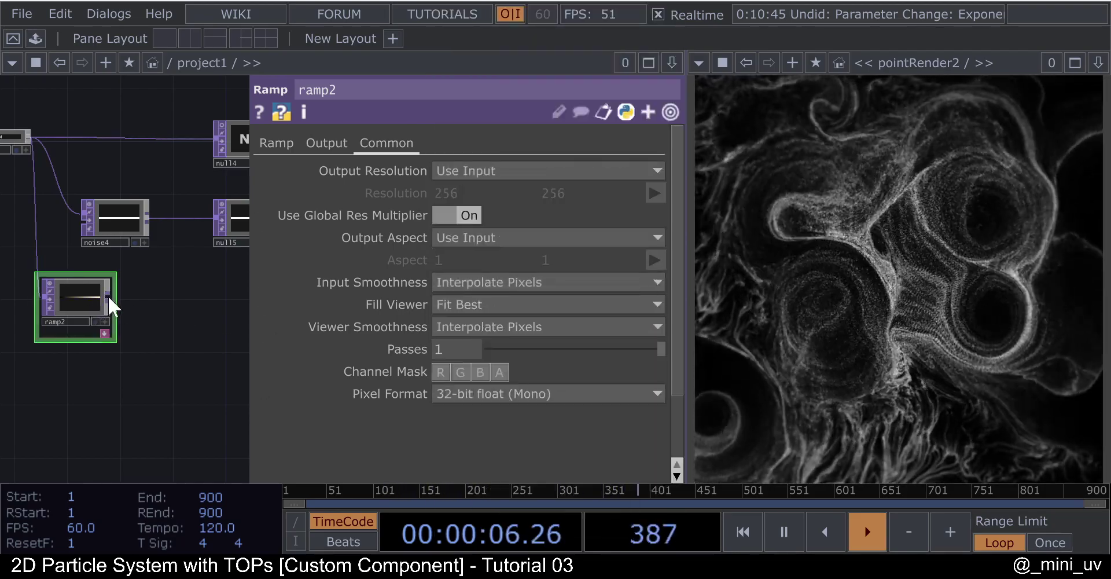
- Add a Math TOP after ramp2 and set its Integer option to Round for a black-and-white split
{"action": "left_click", "coordinate": [108, 295]}
{"action": "type", "text": "ma"}
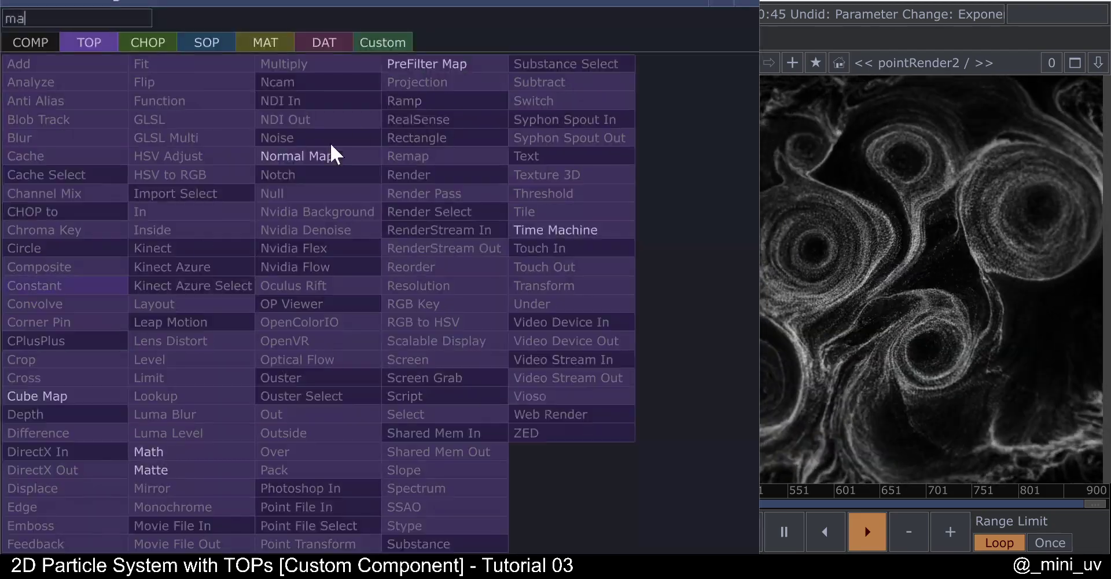
{"action": "left_click", "coordinate": [179, 449]}
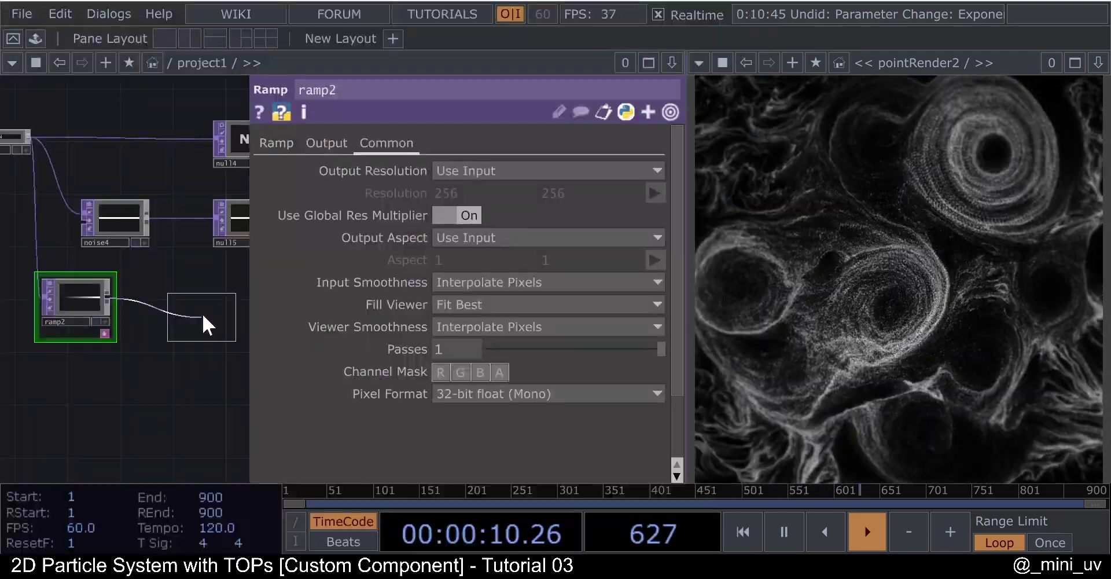
{"action": "left_click", "coordinate": [192, 303]}
{"action": "left_click", "coordinate": [544, 280]}
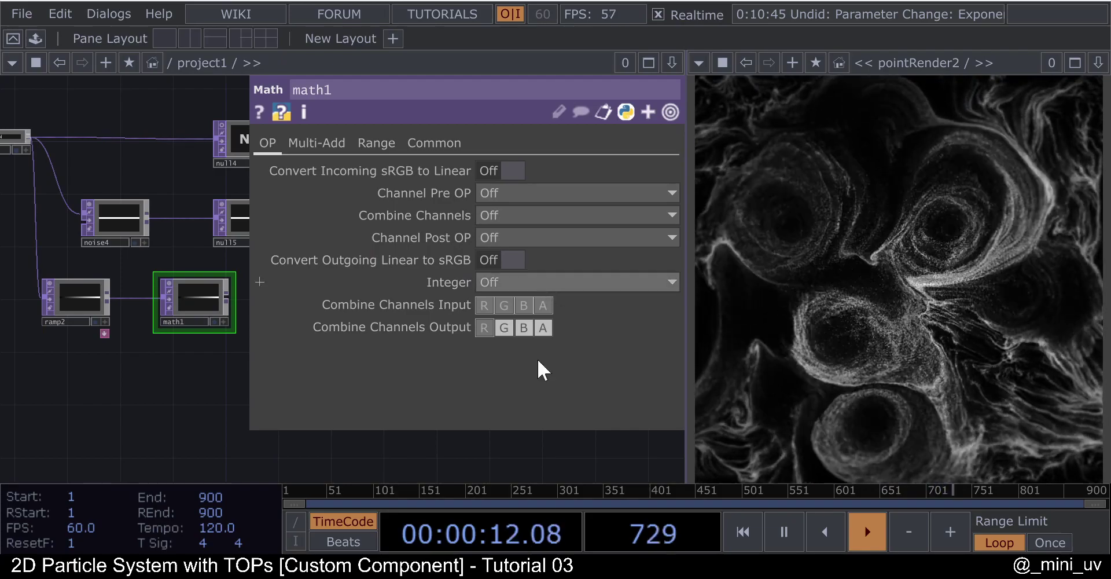
{"action": "left_click", "coordinate": [506, 370]}
{"action": "left_click_drag", "start_coordinate": [224, 305], "coordinate": [197, 301]}
{"action": "scroll", "coordinate": [184, 286], "scroll_direction": "up", "scroll_amount": 5}
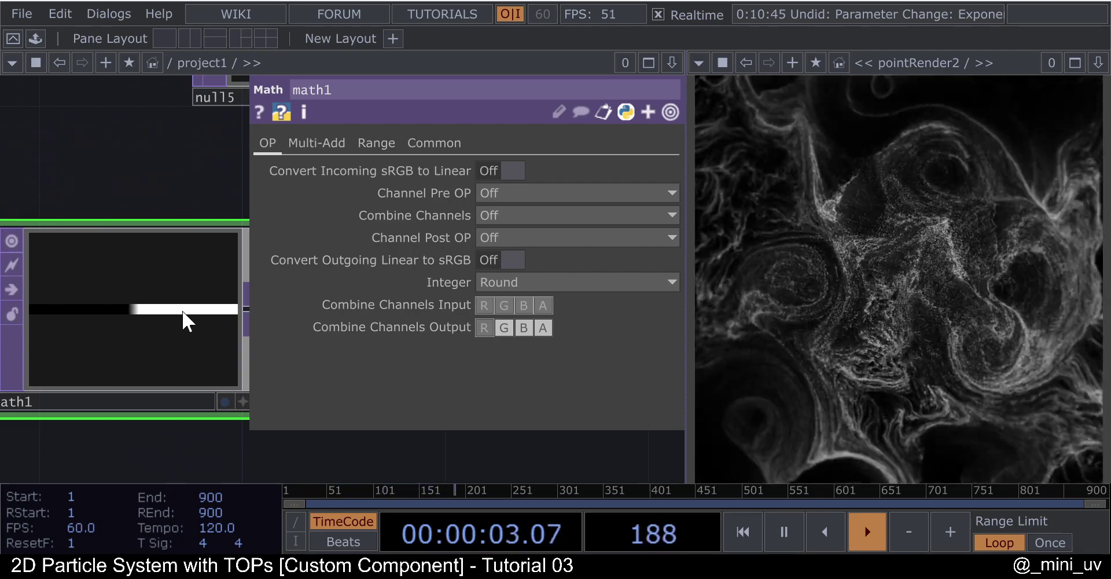
{"action": "scroll", "coordinate": [96, 316], "scroll_direction": "down", "scroll_amount": 5}
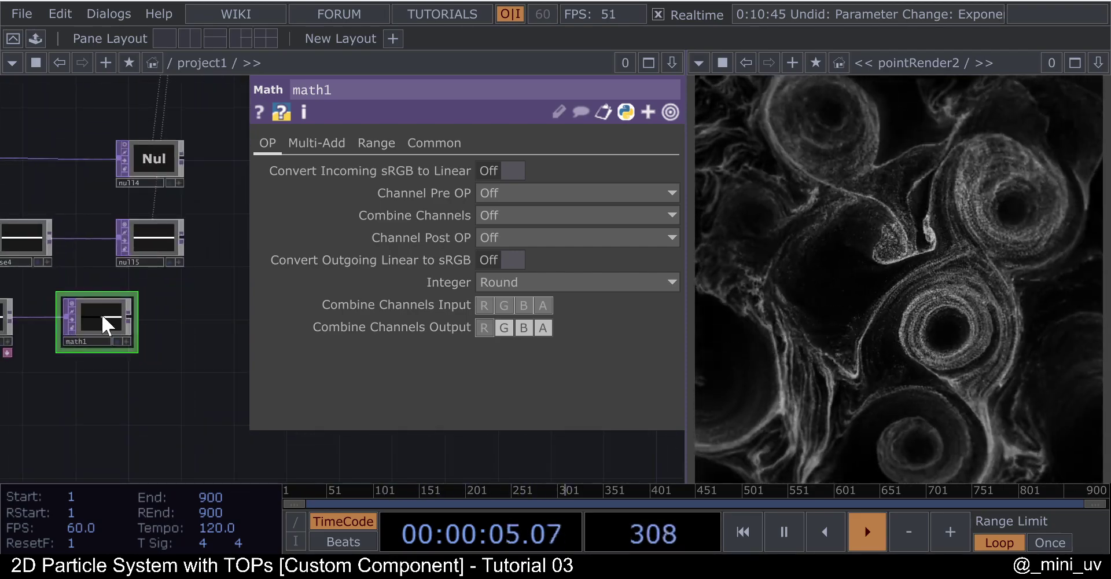
- Add a Null TOP after math1 and assign it as the Attractors' Dircation in Particle_System_2D
{"action": "left_click", "coordinate": [128, 317]}
{"action": "left_click", "coordinate": [185, 318]}
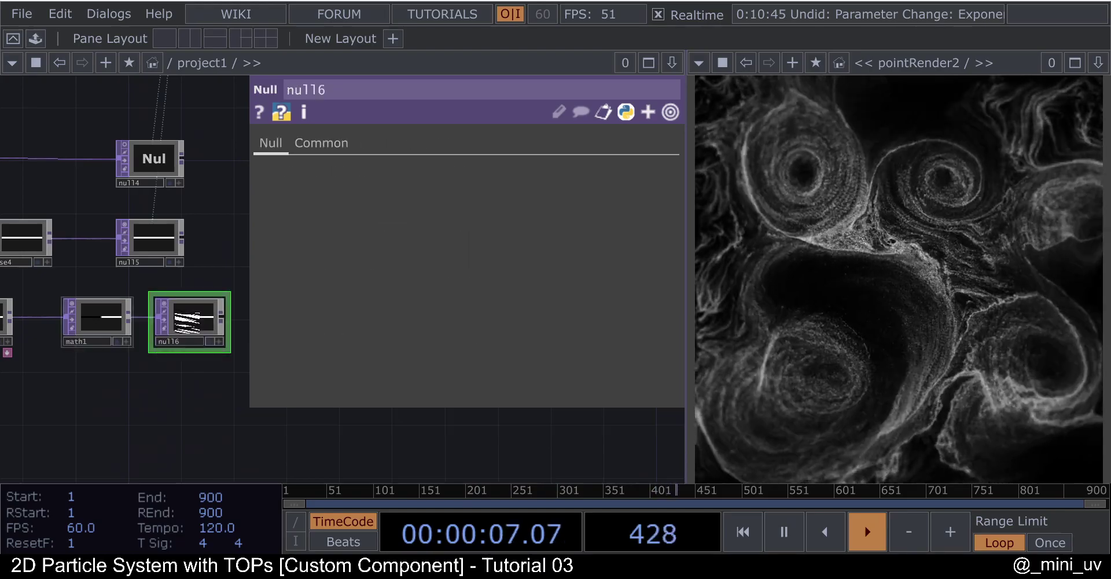
{"action": "scroll", "coordinate": [179, 254], "scroll_direction": "down", "scroll_amount": 10}
{"action": "left_click", "coordinate": [196, 148]}
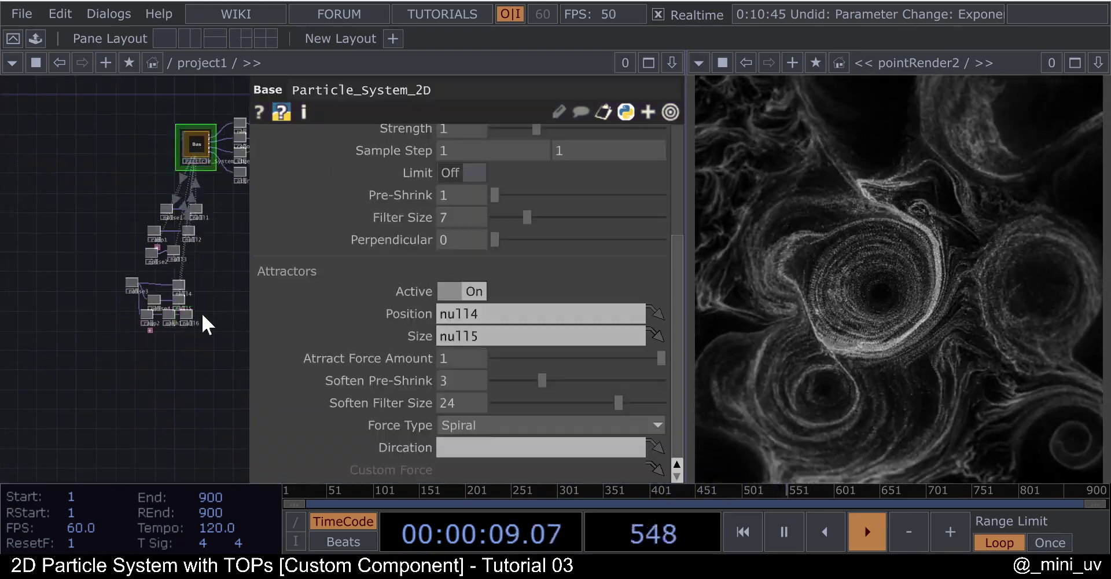
{"action": "scroll", "coordinate": [155, 331], "scroll_direction": "up", "scroll_amount": 10}
{"action": "left_click_drag", "start_coordinate": [156, 331], "coordinate": [457, 447]}
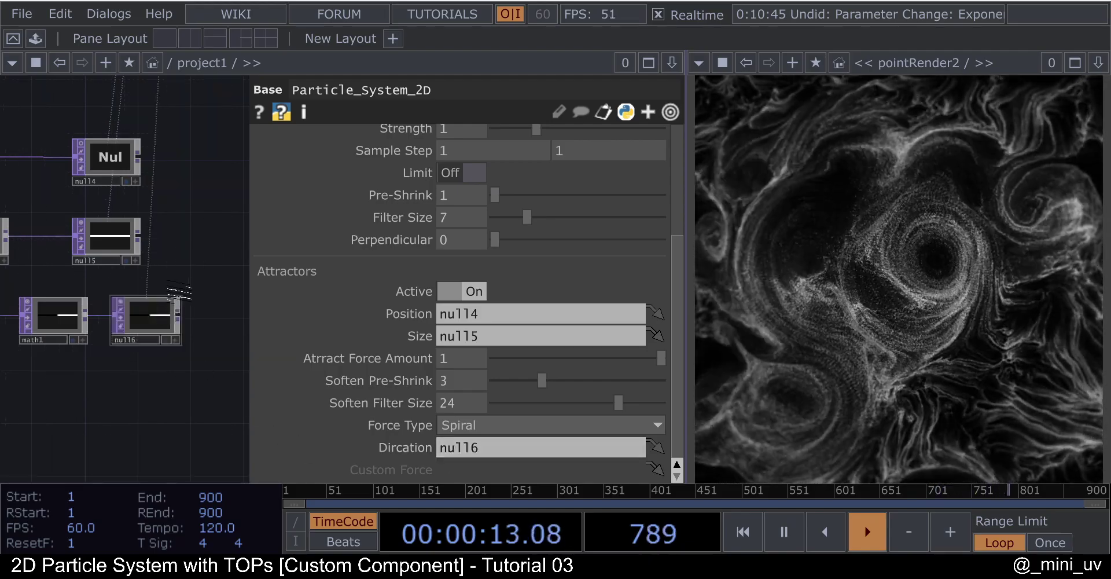
{"action": "scroll", "coordinate": [159, 272], "scroll_direction": "down", "scroll_amount": 5}
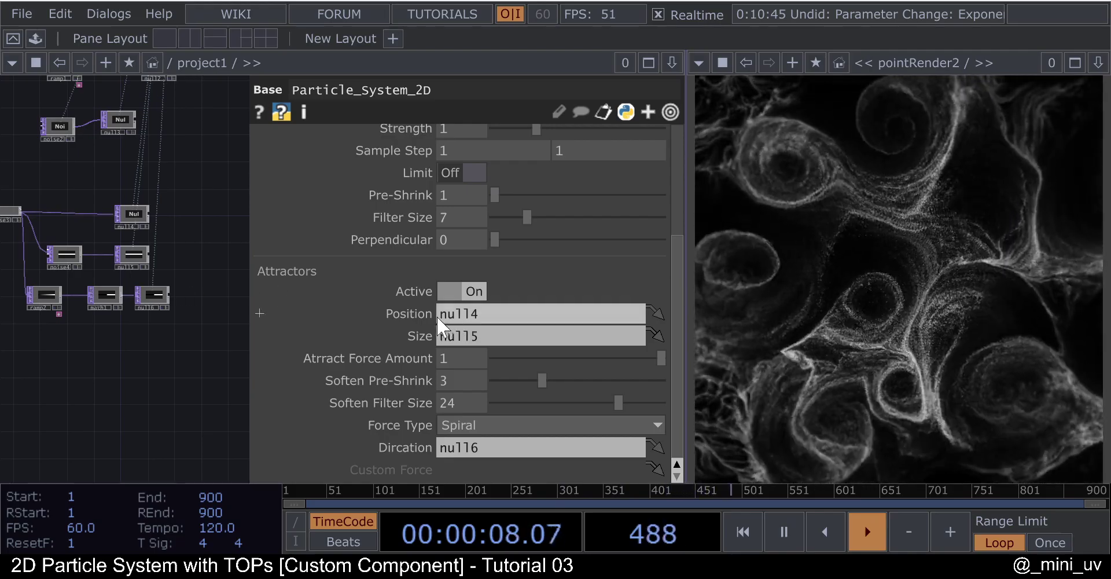
- Turn on Color Attract in Particle_System_2D's Render settings
{"action": "scroll", "coordinate": [462, 322], "scroll_direction": "up", "scroll_amount": 2}
{"action": "scroll", "coordinate": [148, 297], "scroll_direction": "up", "scroll_amount": 3}
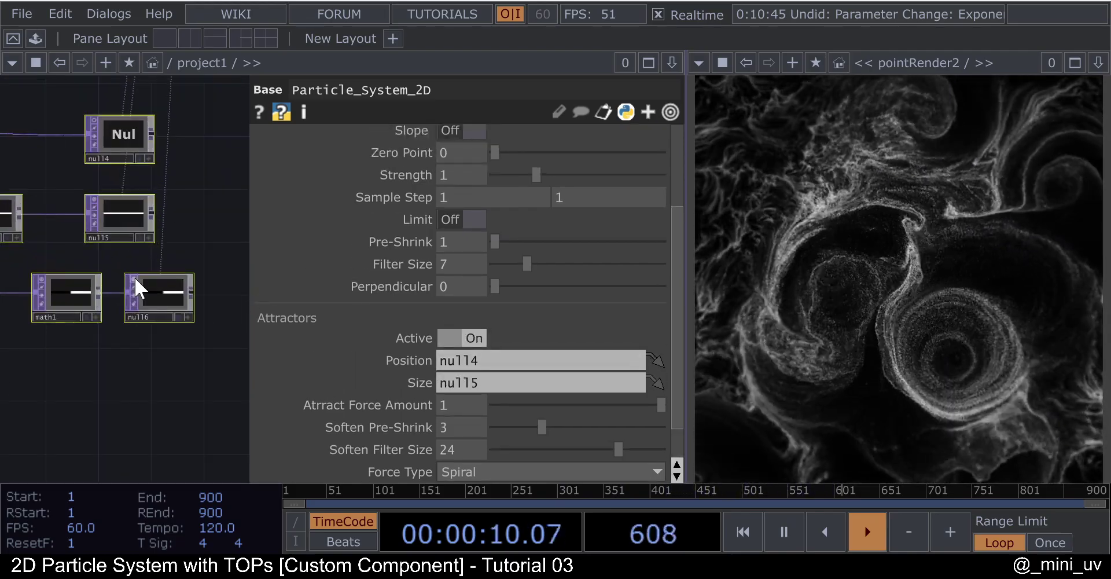
{"action": "scroll", "coordinate": [134, 277], "scroll_direction": "down", "scroll_amount": 5}
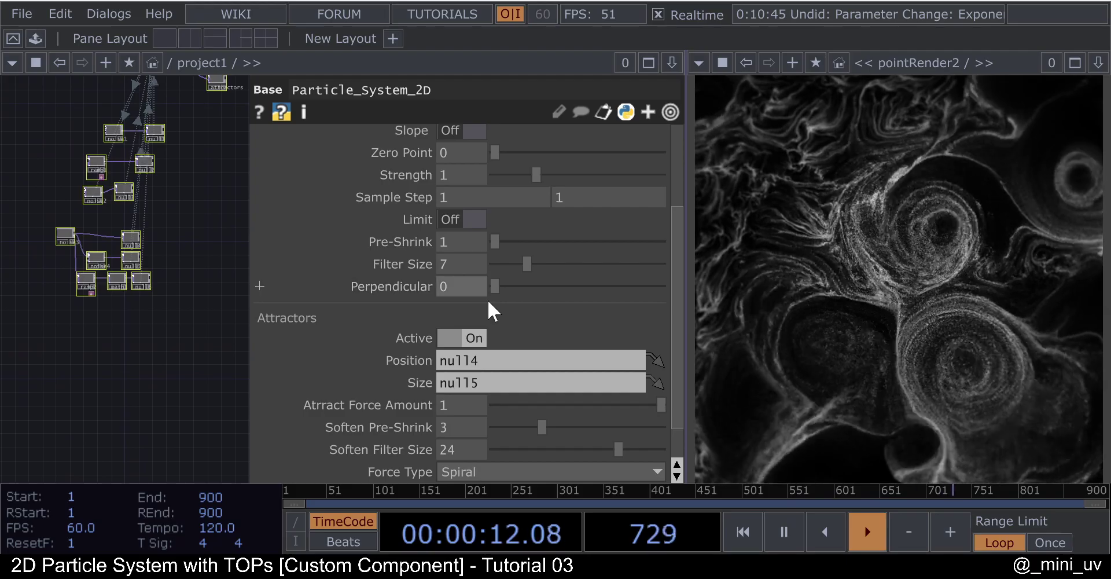
{"action": "scroll", "coordinate": [487, 299], "scroll_direction": "up", "scroll_amount": 4}
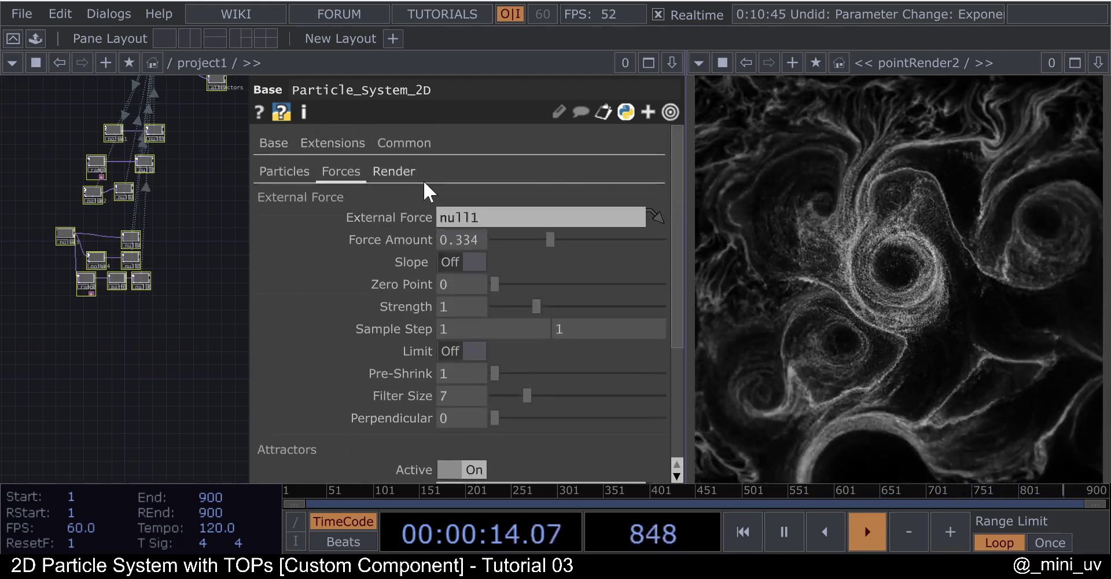
{"action": "left_click", "coordinate": [394, 170]}
{"action": "scroll", "coordinate": [425, 301], "scroll_direction": "down", "scroll_amount": 3}
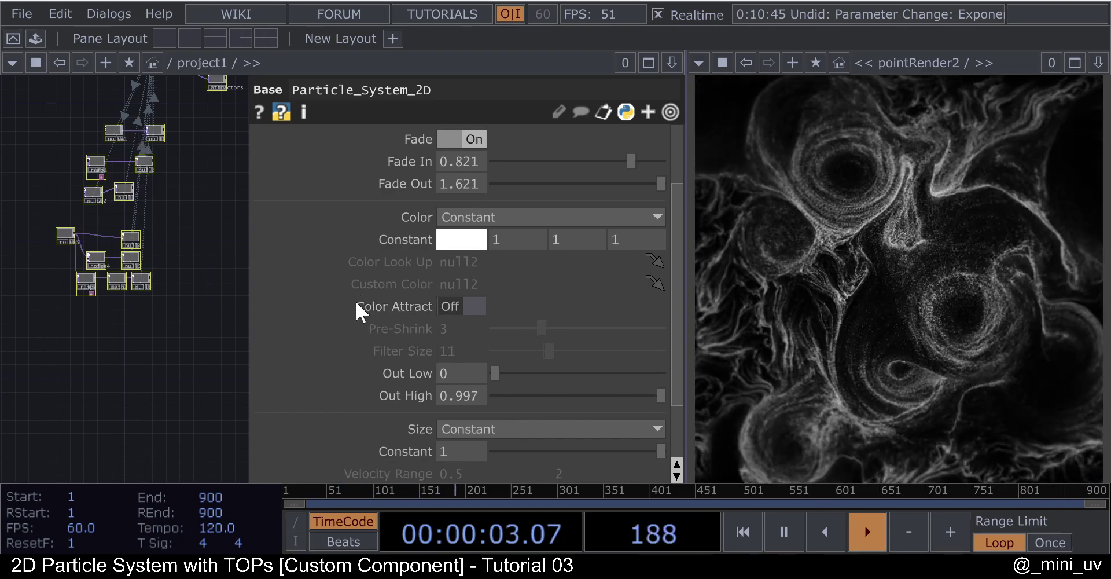
{"action": "left_click", "coordinate": [463, 307]}
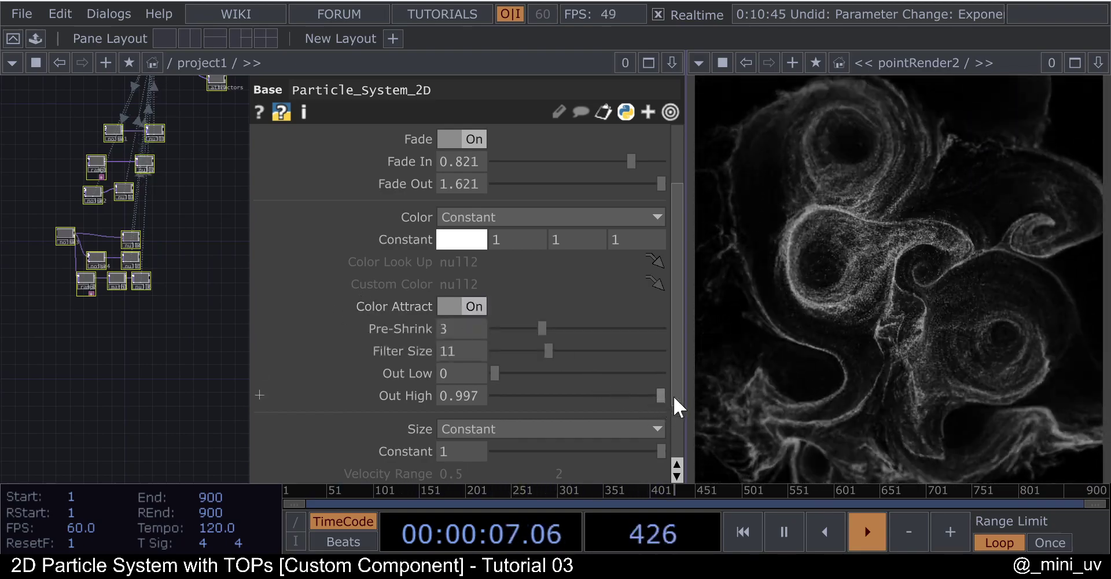
- Try Color Attract in Particle_System_2D with Out High 1, Pre-Shrink 5 and Filter Size 28
{"action": "left_click", "coordinate": [665, 396]}
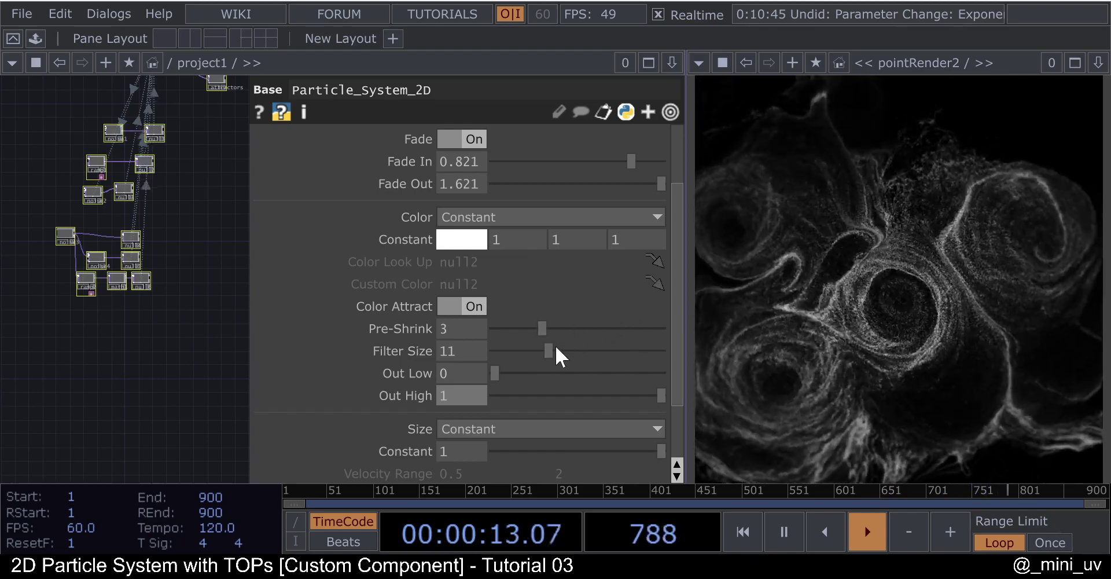
{"action": "left_click_drag", "start_coordinate": [546, 332], "coordinate": [589, 327]}
{"action": "left_click", "coordinate": [638, 349]}
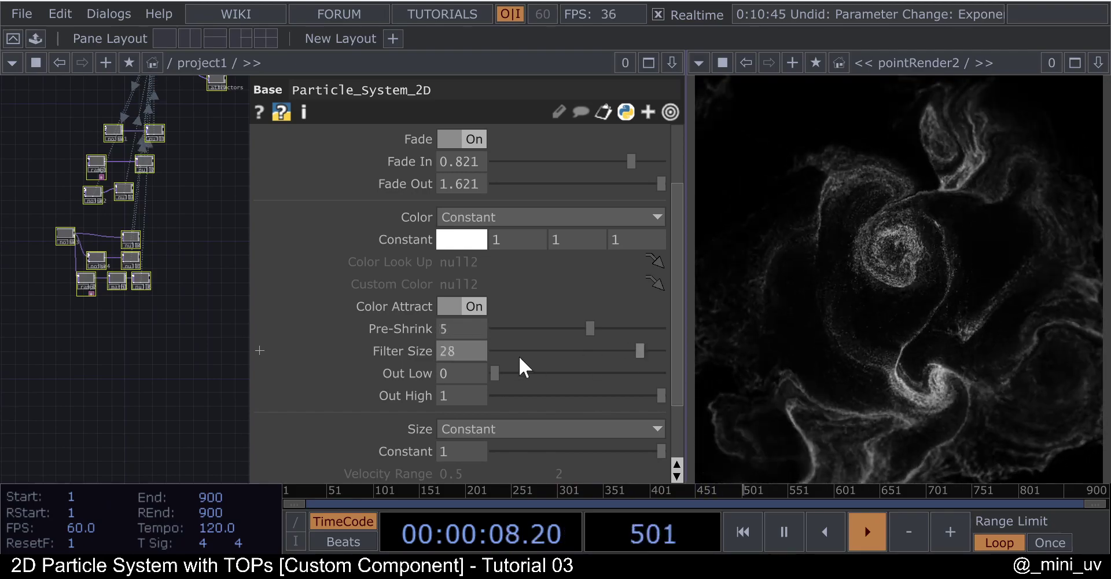
- Adjust Color Attract's output range to about 0.219 for Out Low and 1 for Out High
{"action": "left_click_drag", "start_coordinate": [568, 393], "coordinate": [647, 395]}
{"action": "left_click_drag", "start_coordinate": [504, 372], "coordinate": [573, 374]}
{"action": "left_click_drag", "start_coordinate": [628, 399], "coordinate": [706, 404]}
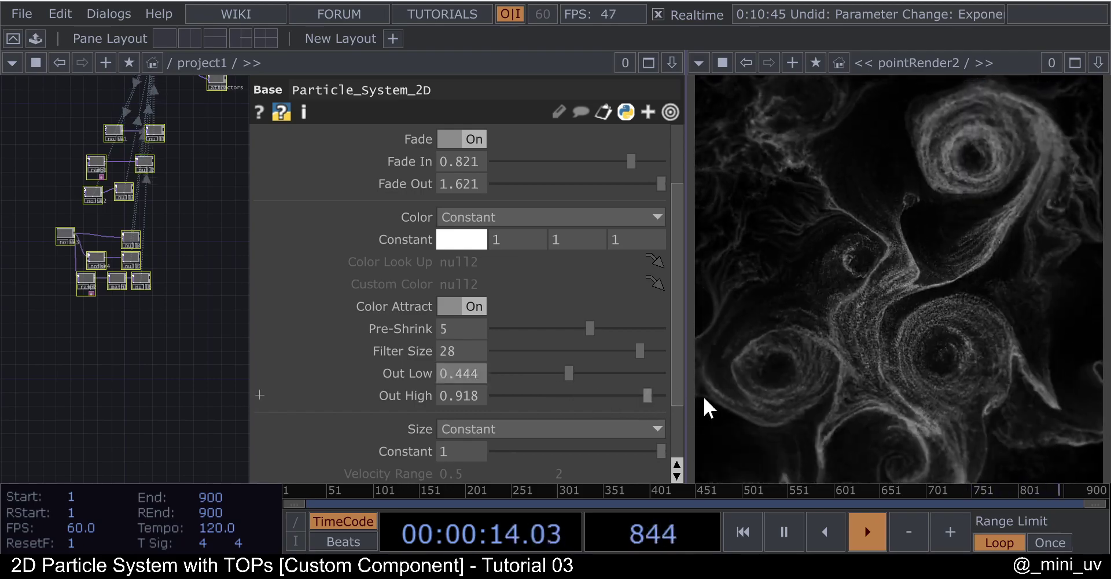
{"action": "left_click_drag", "start_coordinate": [573, 372], "coordinate": [318, 374]}
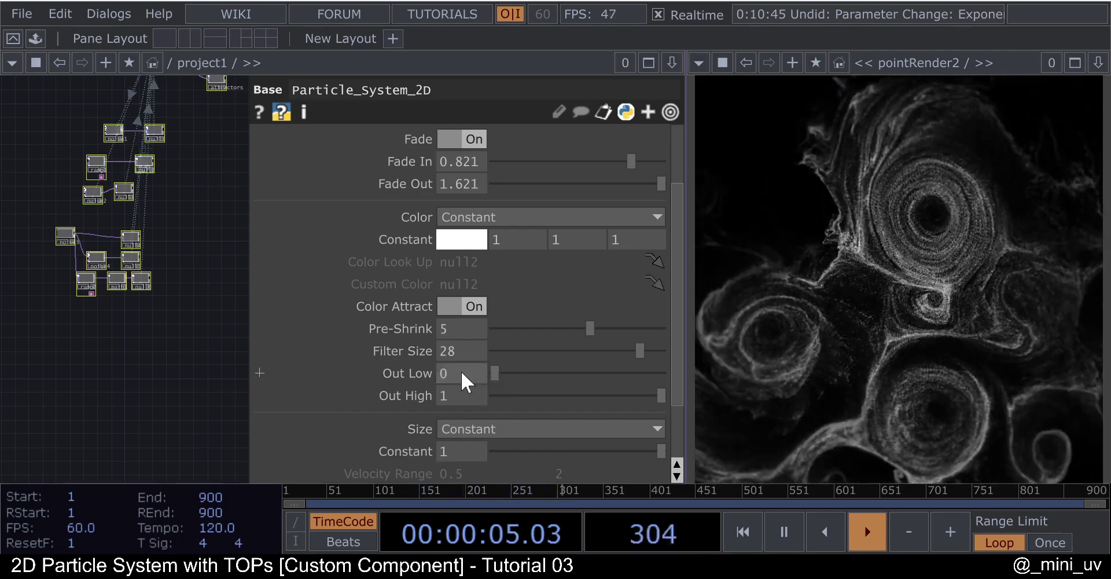
{"action": "left_click", "coordinate": [441, 375]}
{"action": "left_click_drag", "start_coordinate": [505, 373], "coordinate": [536, 375]}
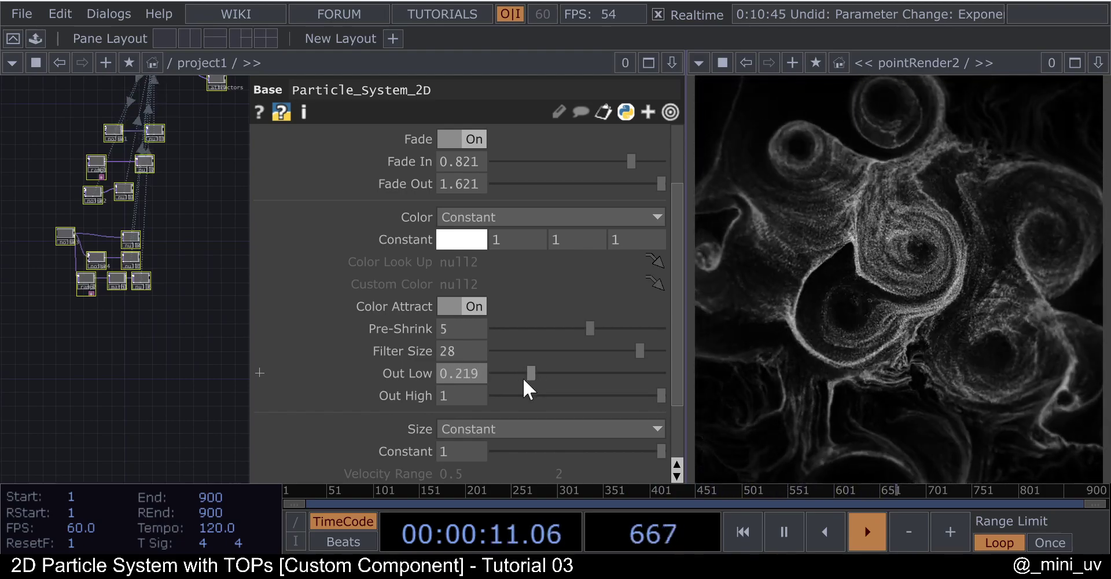
- Reduce Color Attract's Pre-Shrink and Filter Size to 1
{"action": "left_click_drag", "start_coordinate": [591, 329], "coordinate": [486, 332]}
{"action": "left_click_drag", "start_coordinate": [639, 350], "coordinate": [408, 344]}
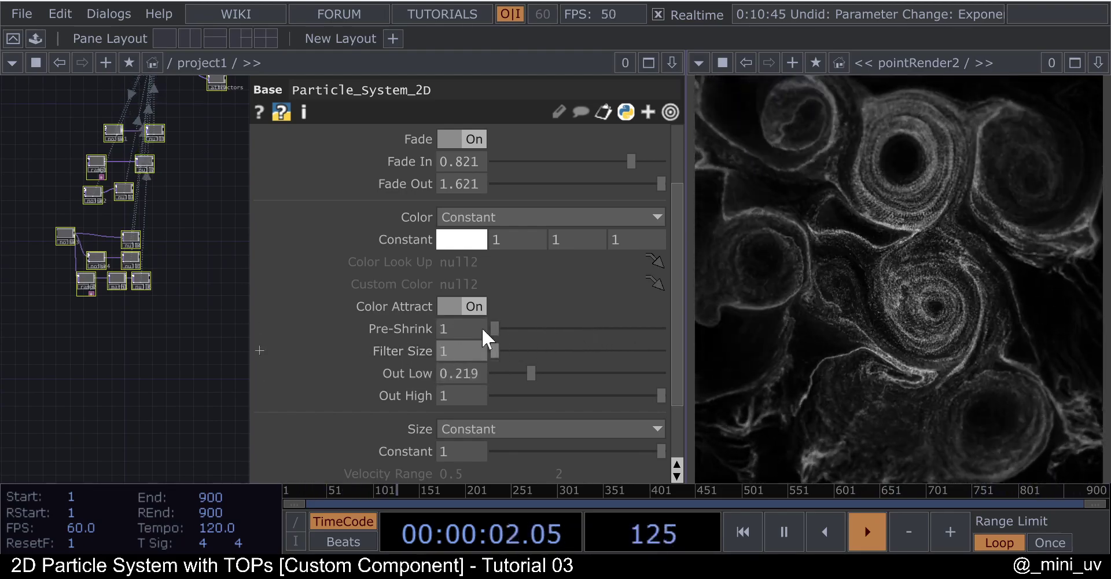
{"action": "left_click_drag", "start_coordinate": [495, 329], "coordinate": [425, 350]}
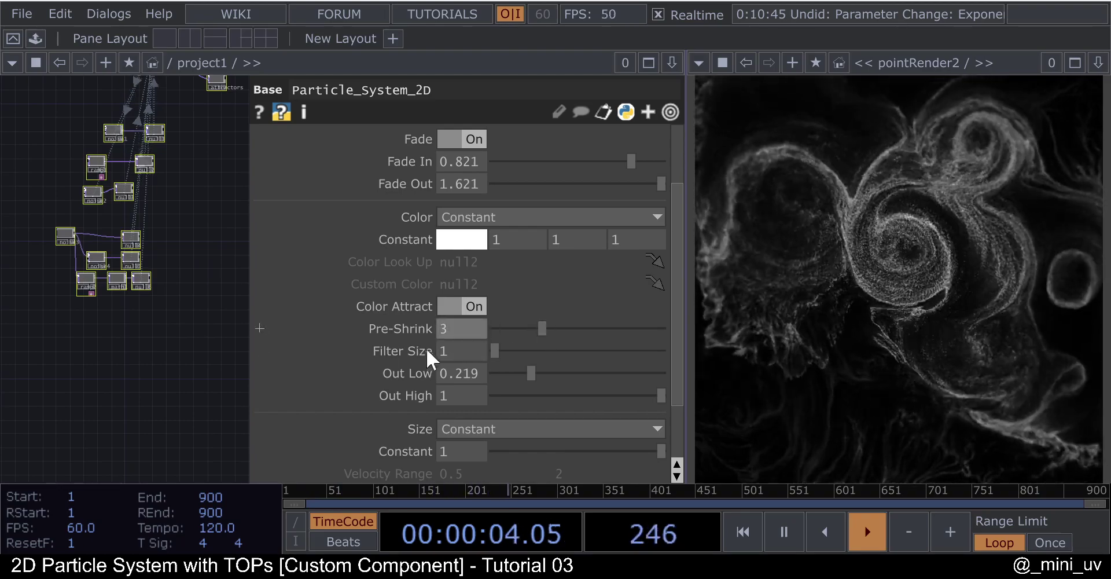
- In the Attractors force settings, try Soften Pre-Shrink and Soften Filter Size at 1
{"action": "scroll", "coordinate": [436, 338], "scroll_direction": "up", "scroll_amount": 3}
{"action": "left_click", "coordinate": [341, 172]}
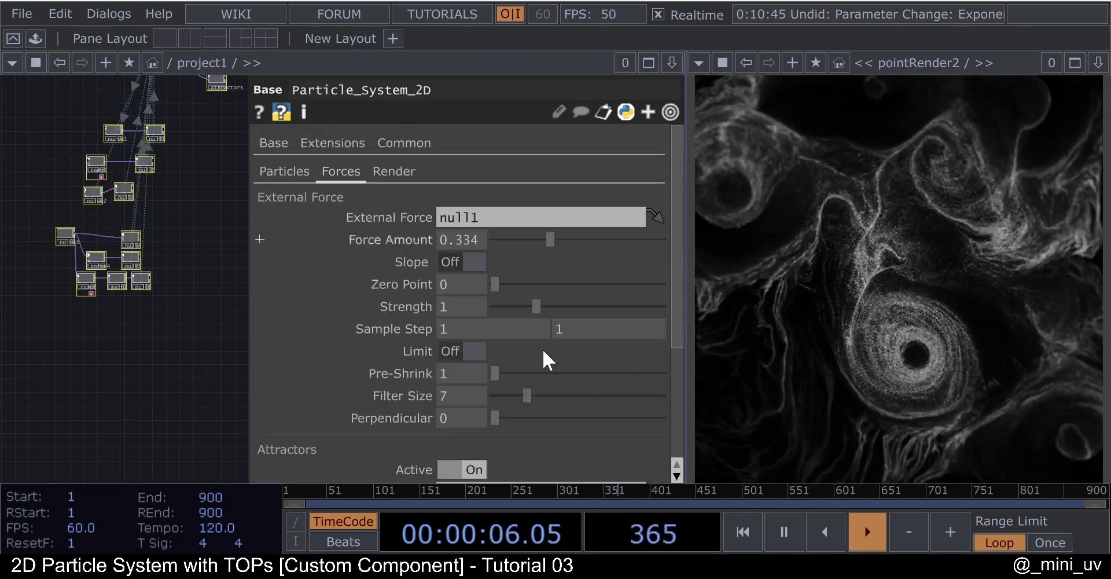
{"action": "scroll", "coordinate": [504, 375], "scroll_direction": "down", "scroll_amount": 4}
{"action": "scroll", "coordinate": [509, 370], "scroll_direction": "down", "scroll_amount": 1}
{"action": "left_click_drag", "start_coordinate": [542, 381], "coordinate": [420, 403]}
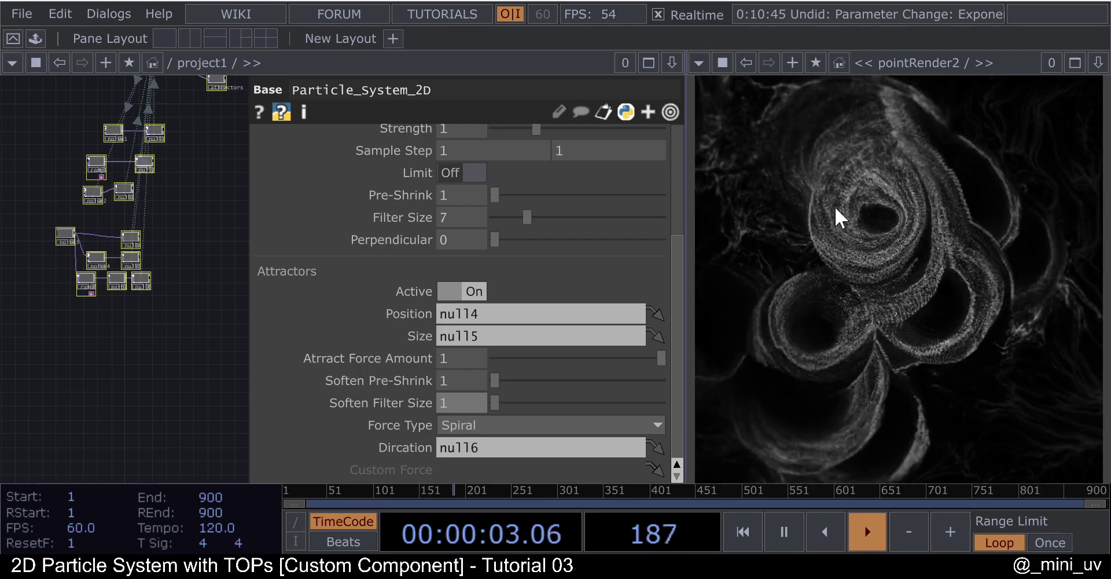
- Set the Attractors' Soften Pre-Shrink to 4 and Soften Filter Size to 29
{"action": "left_click_drag", "start_coordinate": [495, 379], "coordinate": [516, 384]}
{"action": "left_click", "coordinate": [553, 399]}
{"action": "left_click", "coordinate": [550, 380]}
{"action": "left_click", "coordinate": [645, 402]}
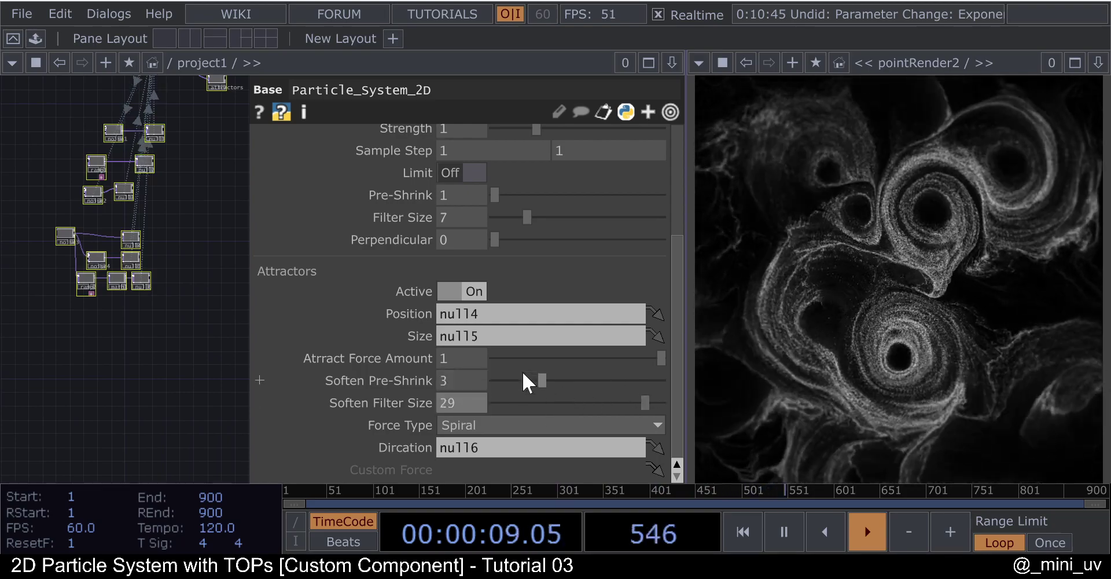
{"action": "left_click", "coordinate": [545, 381]}
{"action": "left_click", "coordinate": [559, 375]}
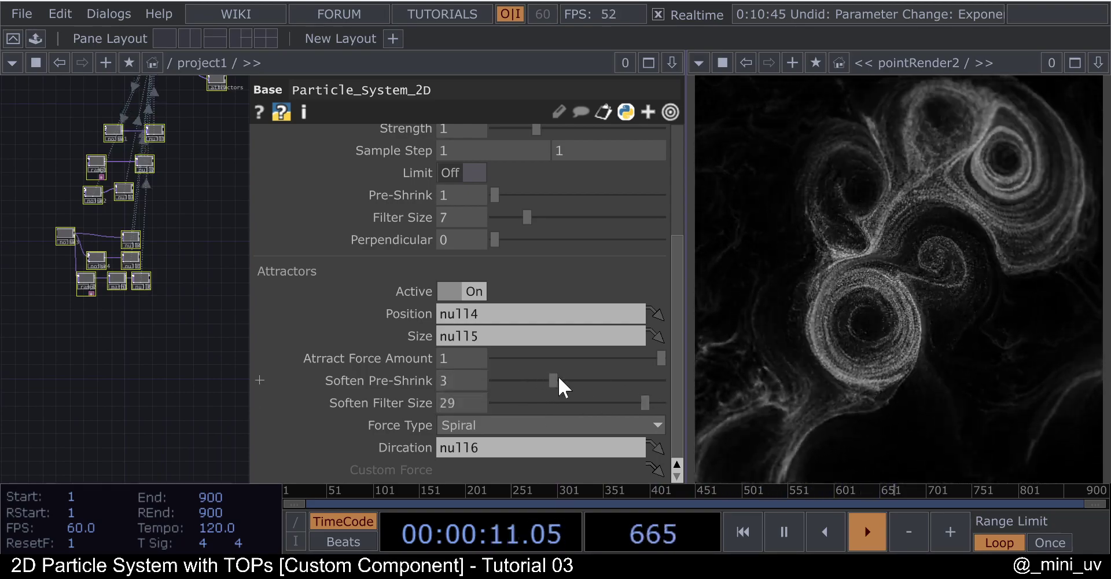
- In noise4, which feeds the attractor size, set Exponent to 0 and Offset to 20
{"action": "scroll", "coordinate": [419, 238], "scroll_direction": "up", "scroll_amount": 3}
{"action": "scroll", "coordinate": [419, 238], "scroll_direction": "up", "scroll_amount": 2}
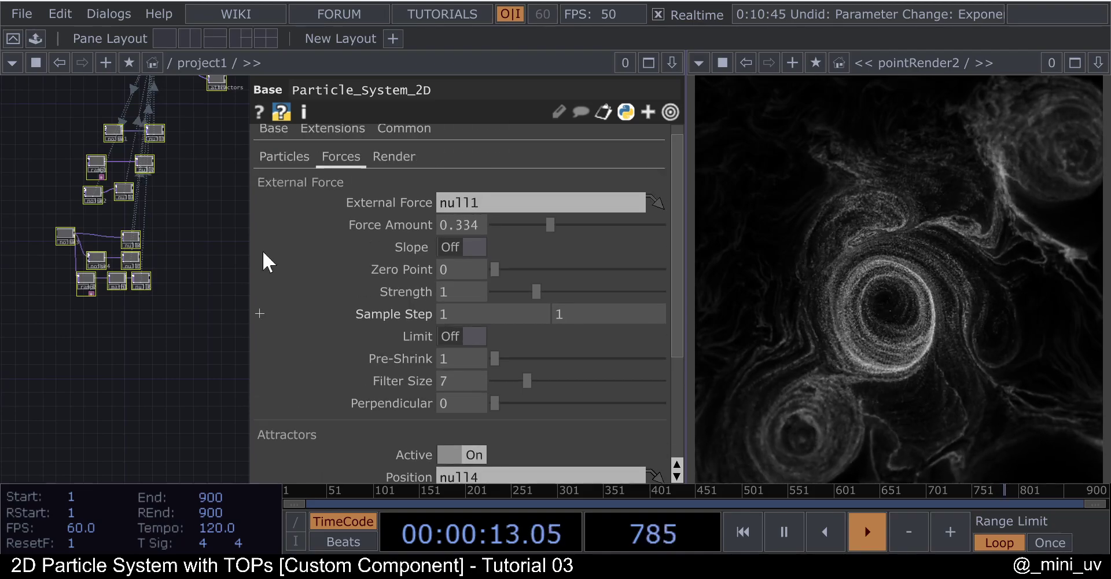
{"action": "scroll", "coordinate": [91, 256], "scroll_direction": "up", "scroll_amount": 5}
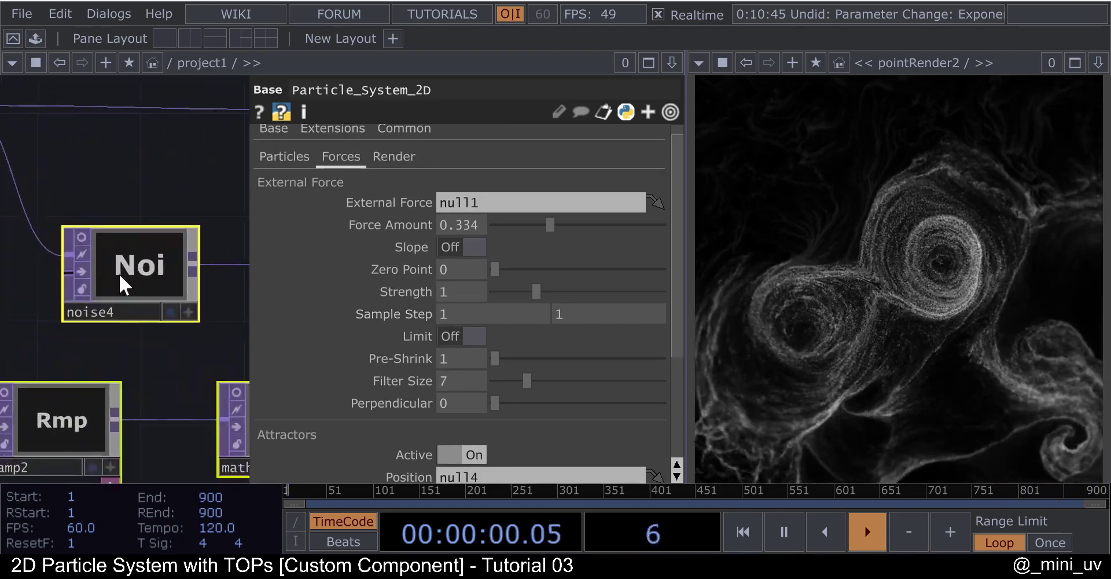
{"action": "left_click", "coordinate": [119, 273]}
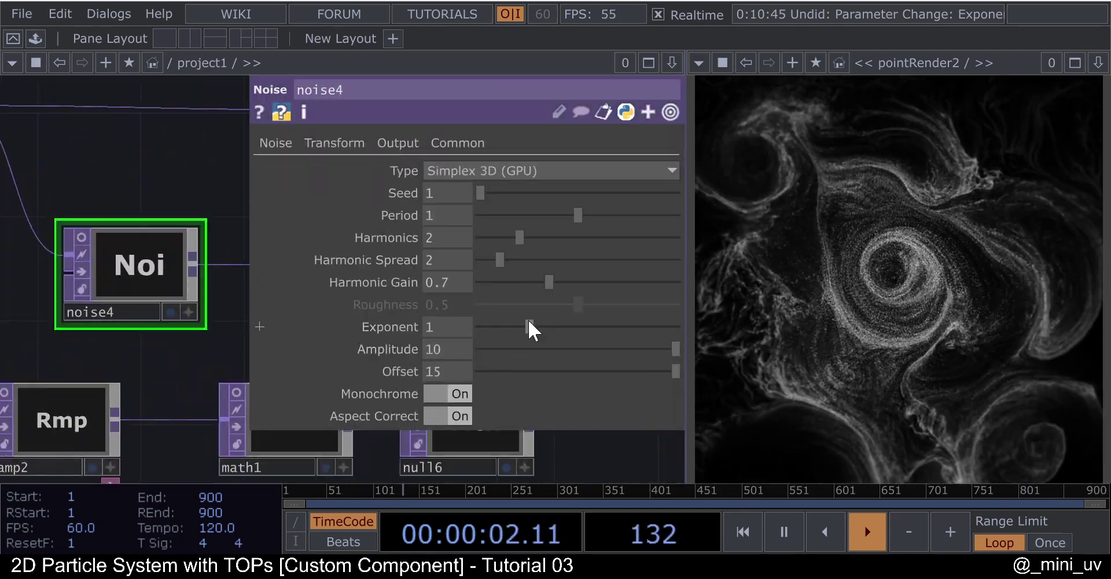
{"action": "scroll", "coordinate": [145, 266], "scroll_direction": "down", "scroll_amount": 4}
{"action": "scroll", "coordinate": [145, 266], "scroll_direction": "down", "scroll_amount": 1}
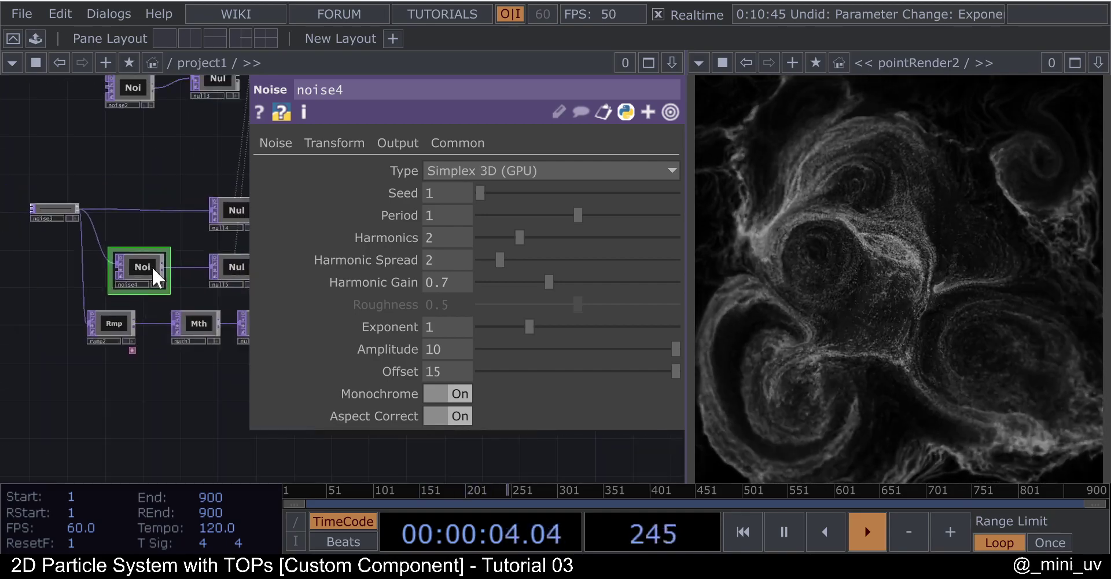
{"action": "left_click_drag", "start_coordinate": [512, 325], "coordinate": [479, 329]}
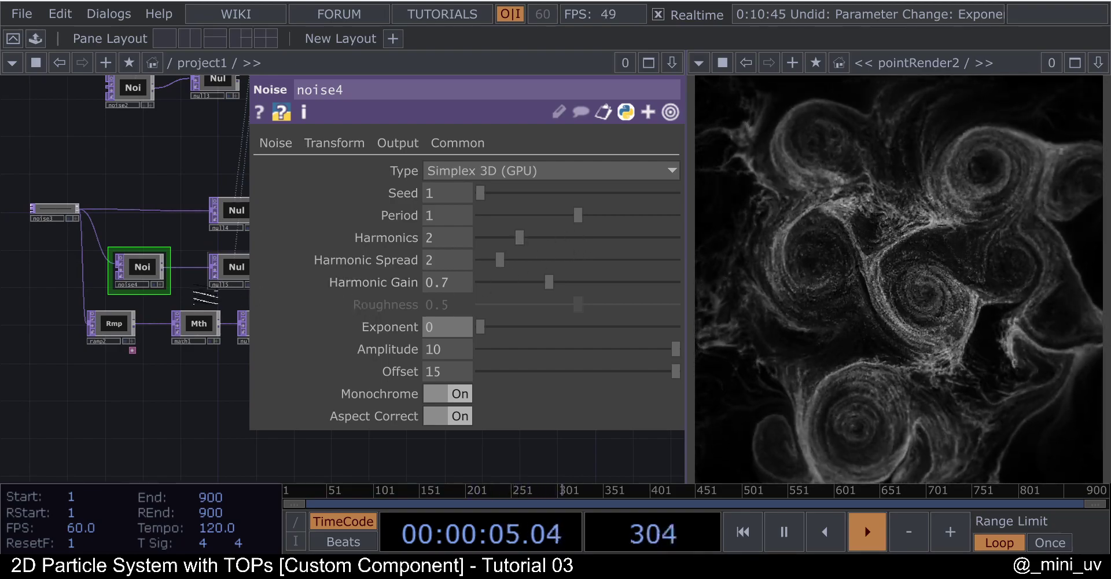
{"action": "left_click_drag", "start_coordinate": [448, 369], "coordinate": [317, 374]}
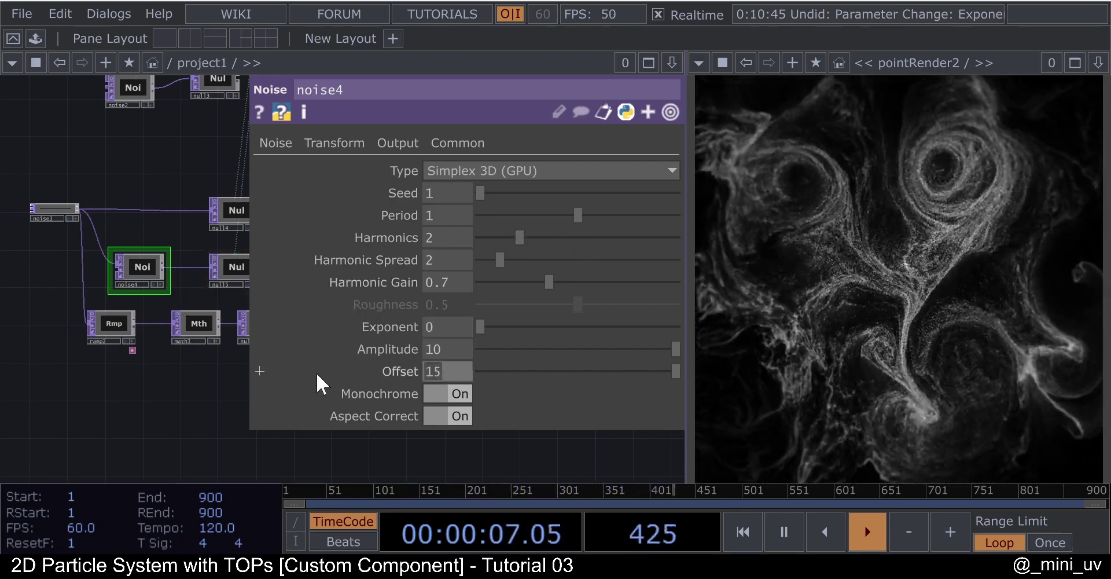
{"action": "type", "text": "20"}
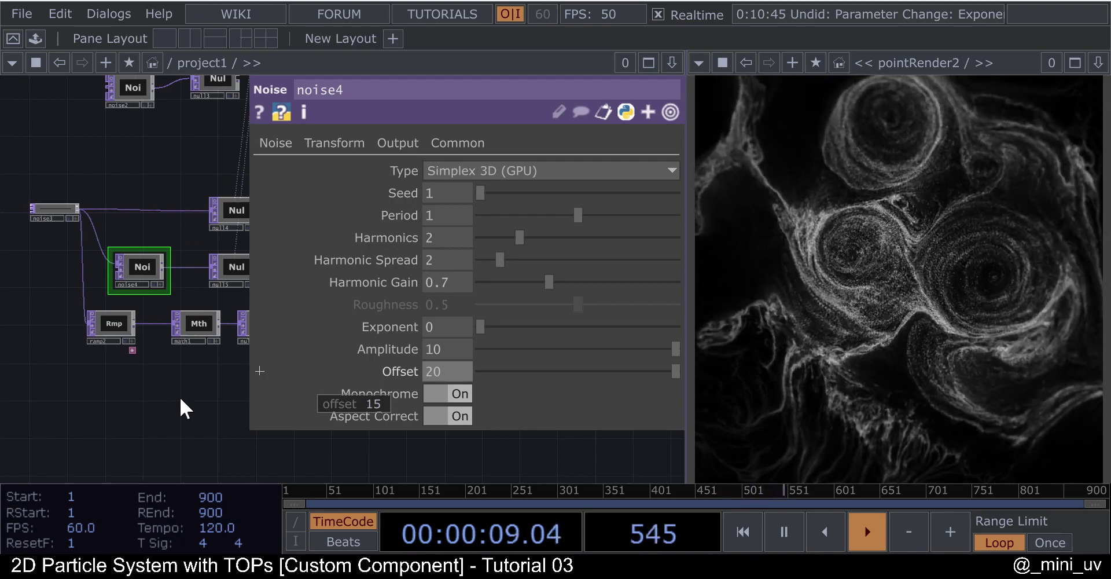
{"action": "key", "text": "Return"}
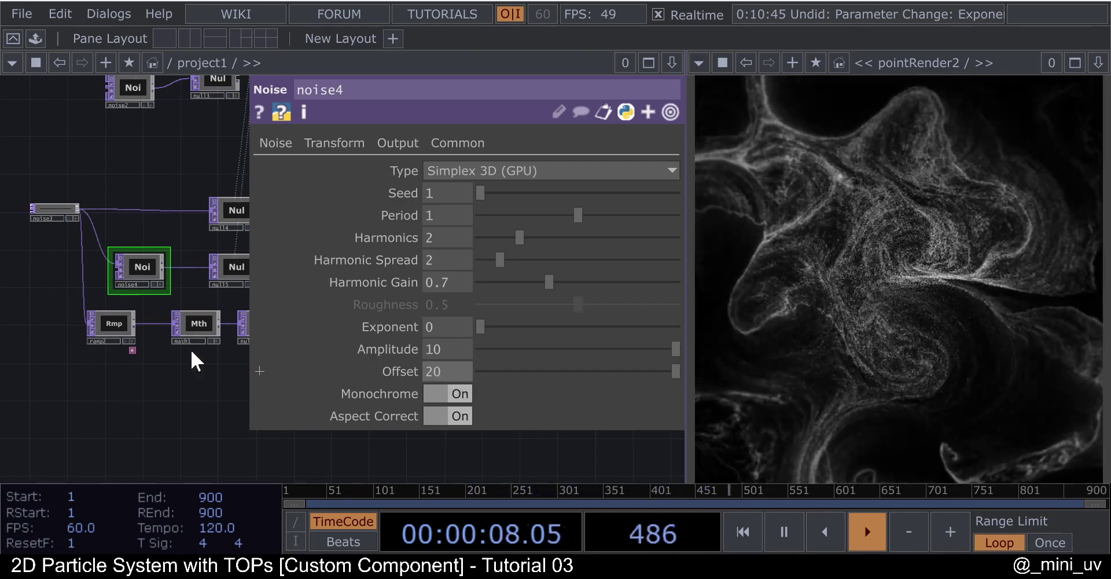
- Bring up the Render settings of Particle_System_2D
{"action": "scroll", "coordinate": [104, 327], "scroll_direction": "down", "scroll_amount": 6}
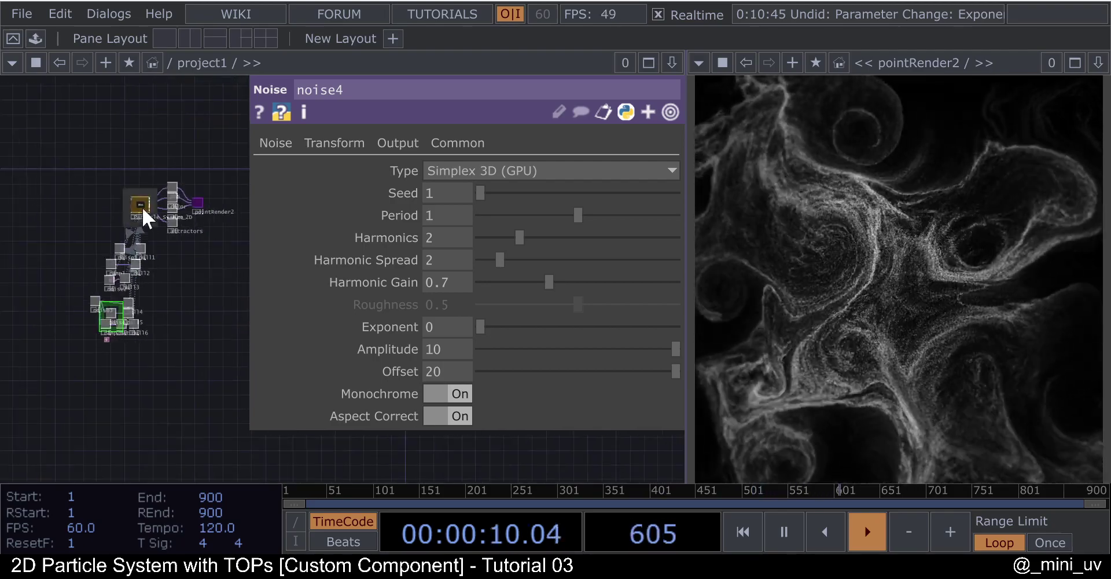
{"action": "scroll", "coordinate": [143, 210], "scroll_direction": "up", "scroll_amount": 5}
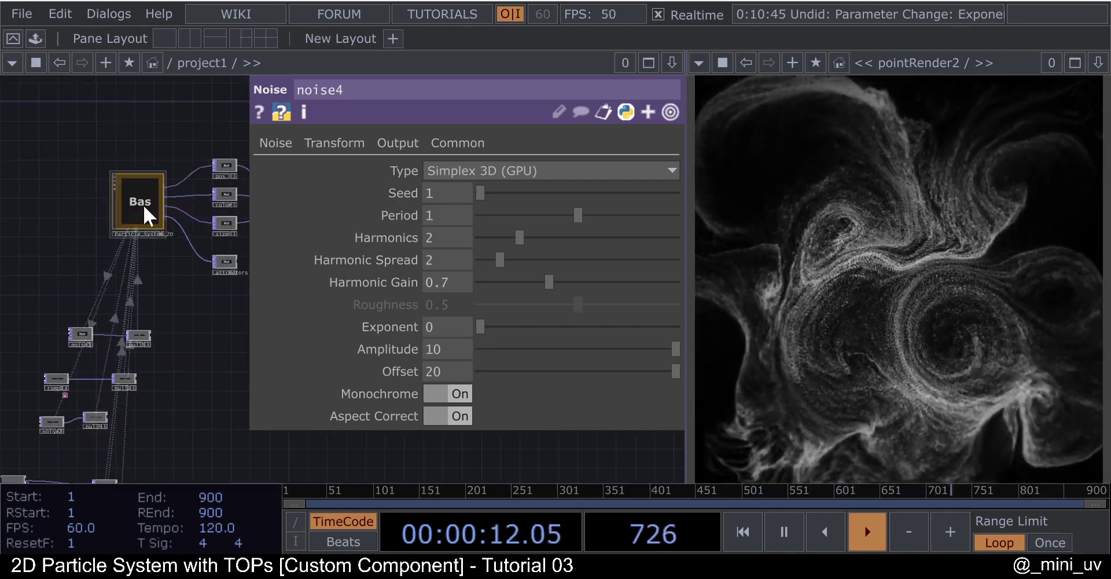
{"action": "left_click_drag", "start_coordinate": [191, 257], "coordinate": [203, 148]}
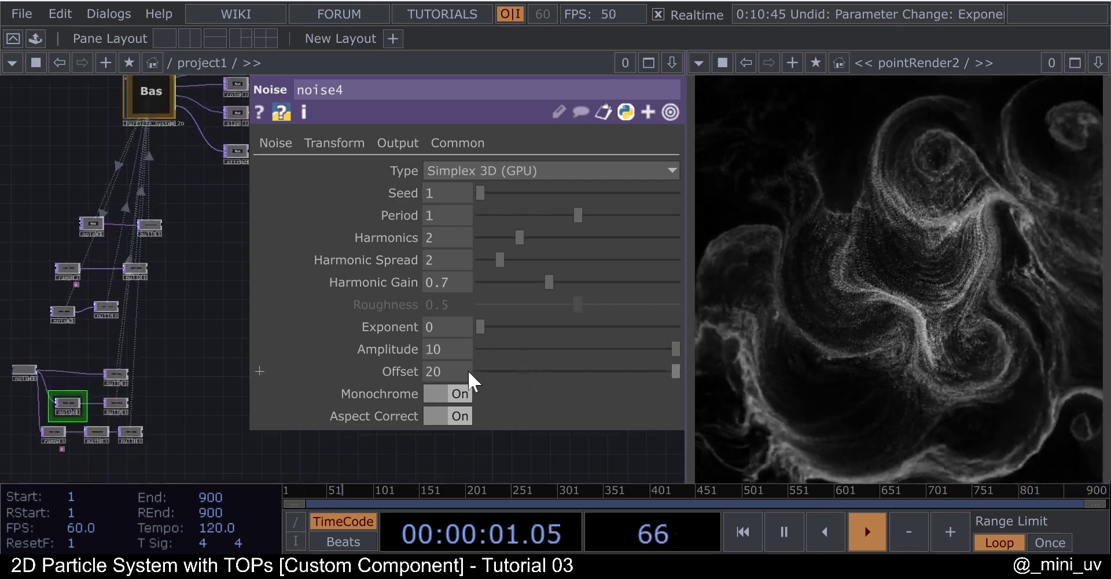
{"action": "left_click", "coordinate": [143, 116]}
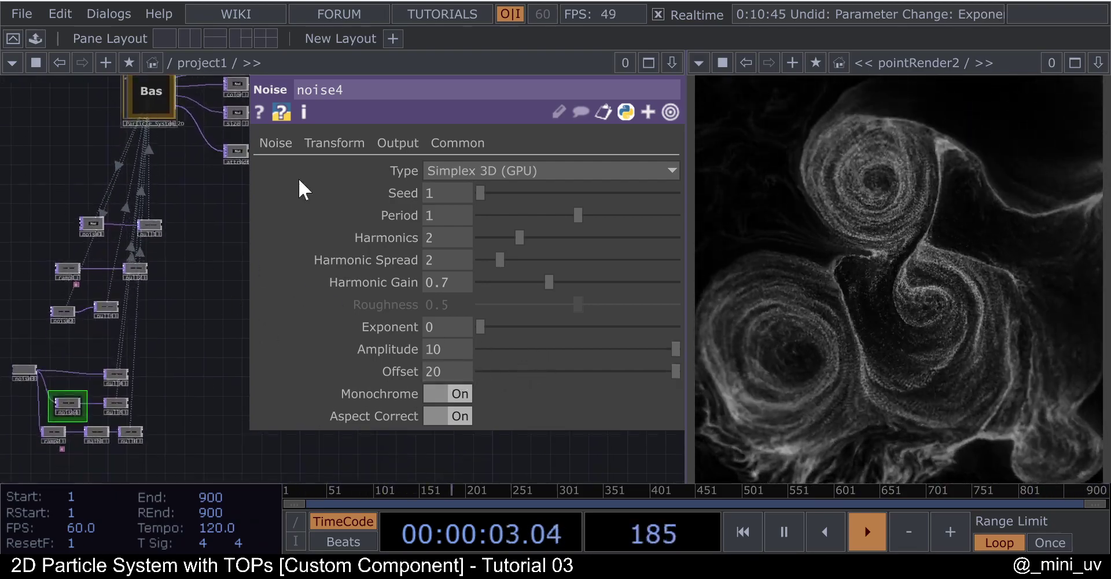
{"action": "scroll", "coordinate": [472, 321], "scroll_direction": "down", "scroll_amount": 2}
{"action": "scroll", "coordinate": [472, 322], "scroll_direction": "down", "scroll_amount": 2}
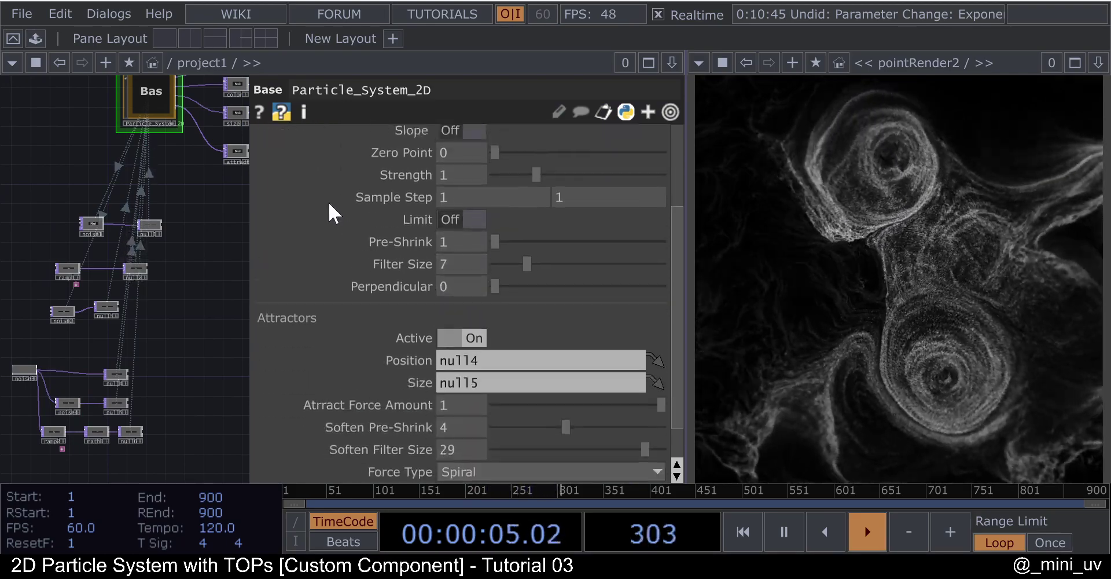
{"action": "scroll", "coordinate": [330, 197], "scroll_direction": "up", "scroll_amount": 5}
{"action": "left_click", "coordinate": [393, 158]}
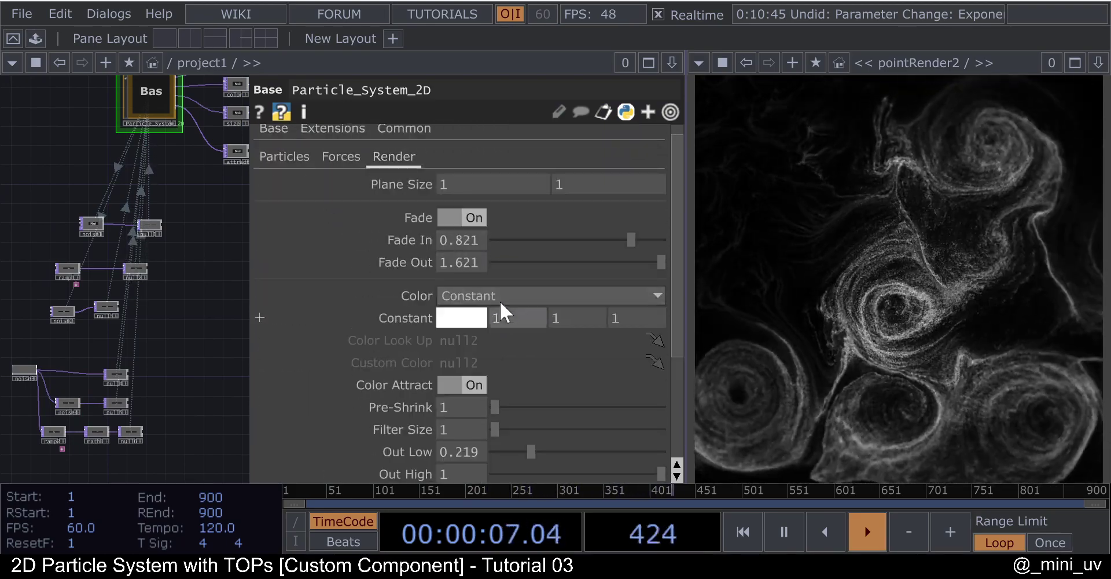
- Try the Velocity, Custom and Age modes for the particle Color and return it to Constant
{"action": "scroll", "coordinate": [498, 313], "scroll_direction": "down", "scroll_amount": 2}
{"action": "left_click", "coordinate": [481, 226]}
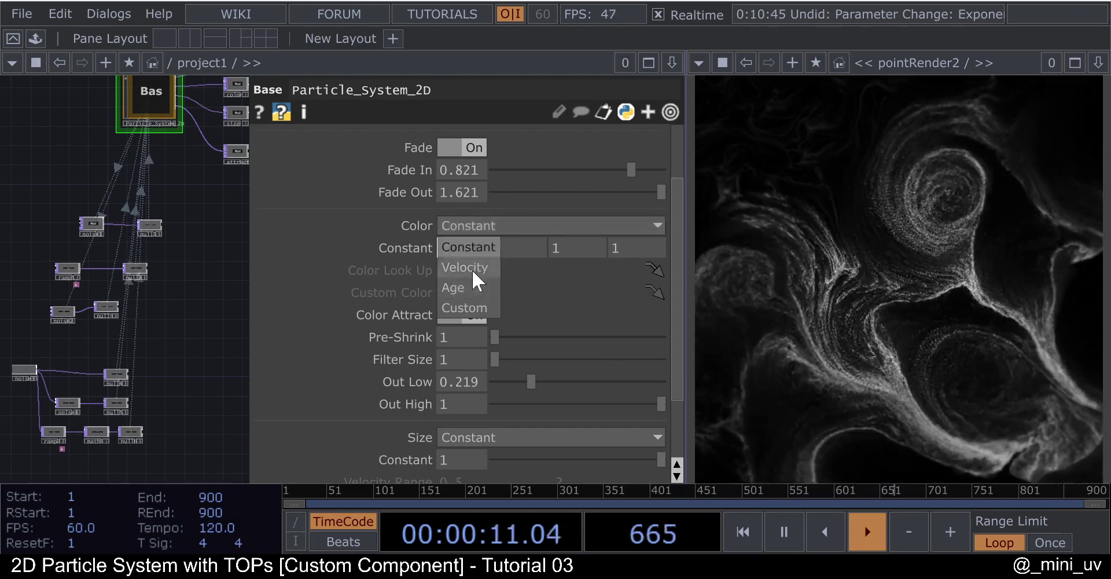
{"action": "left_click", "coordinate": [471, 268]}
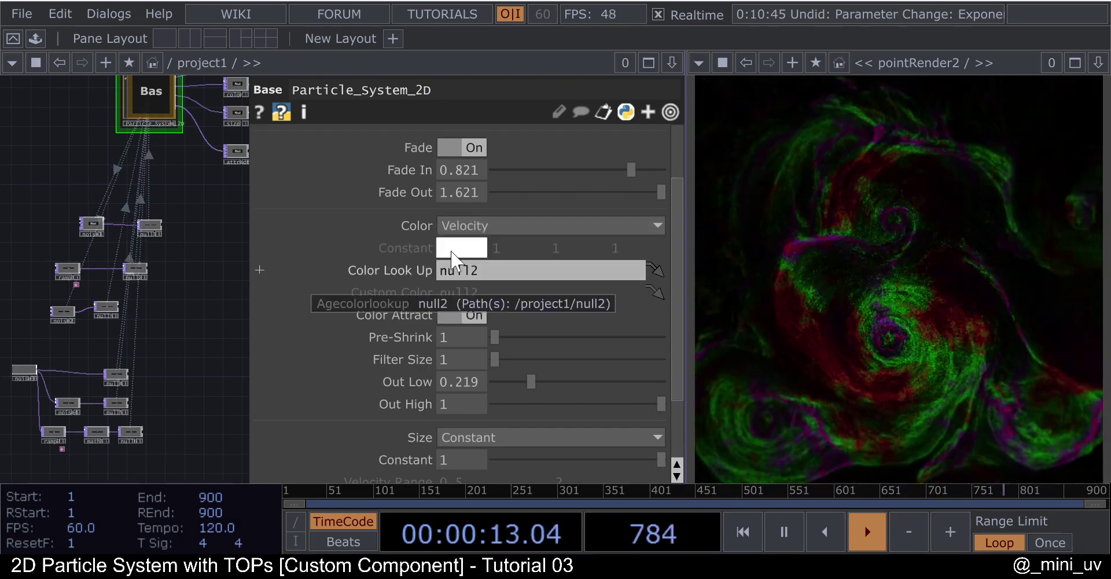
{"action": "left_click", "coordinate": [479, 229]}
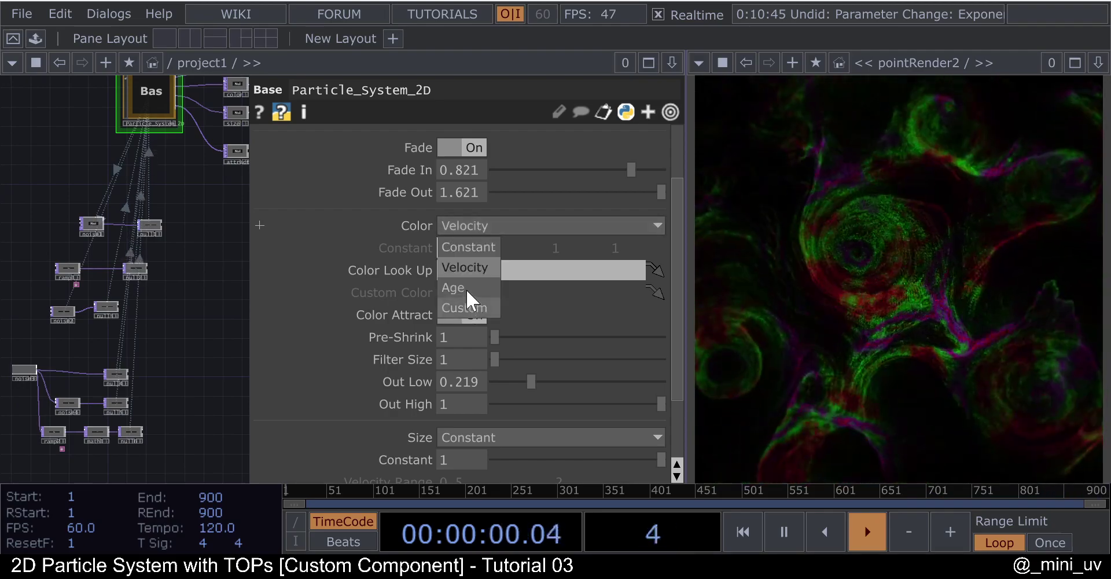
{"action": "left_click", "coordinate": [467, 307]}
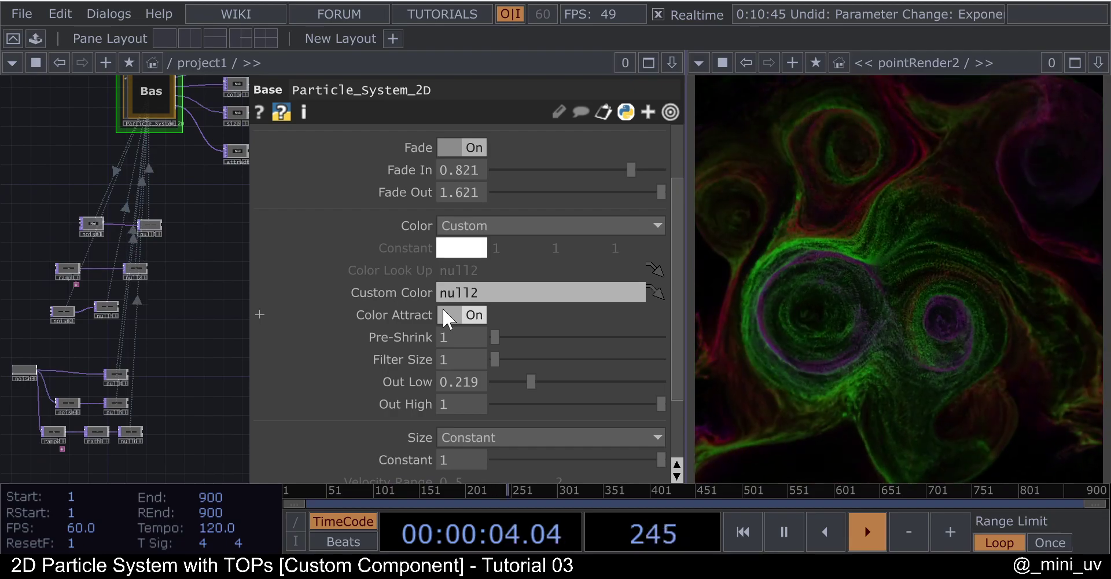
{"action": "left_click", "coordinate": [463, 226]}
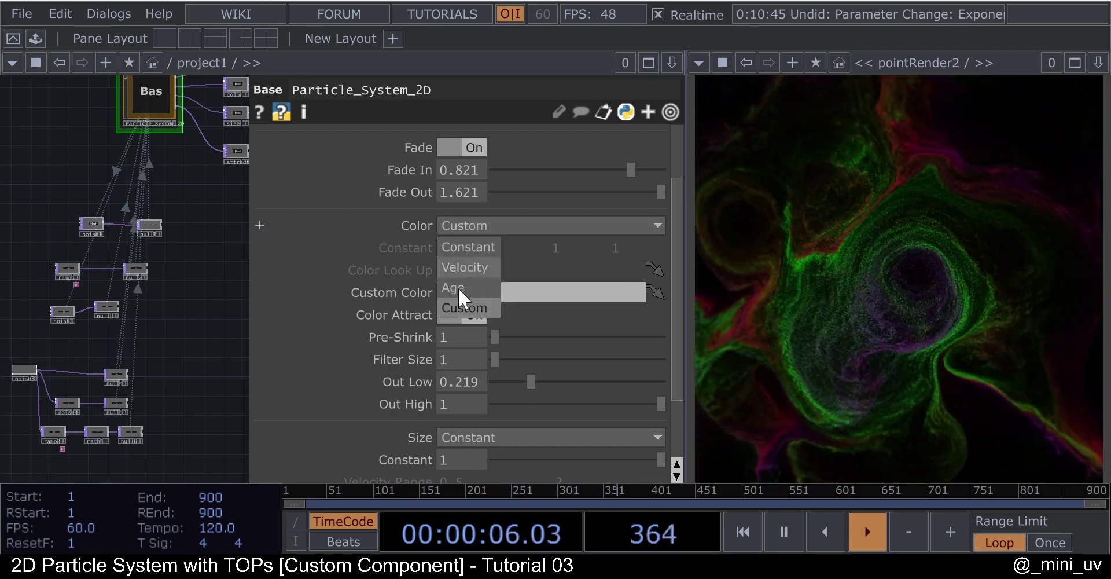
{"action": "left_click", "coordinate": [458, 287]}
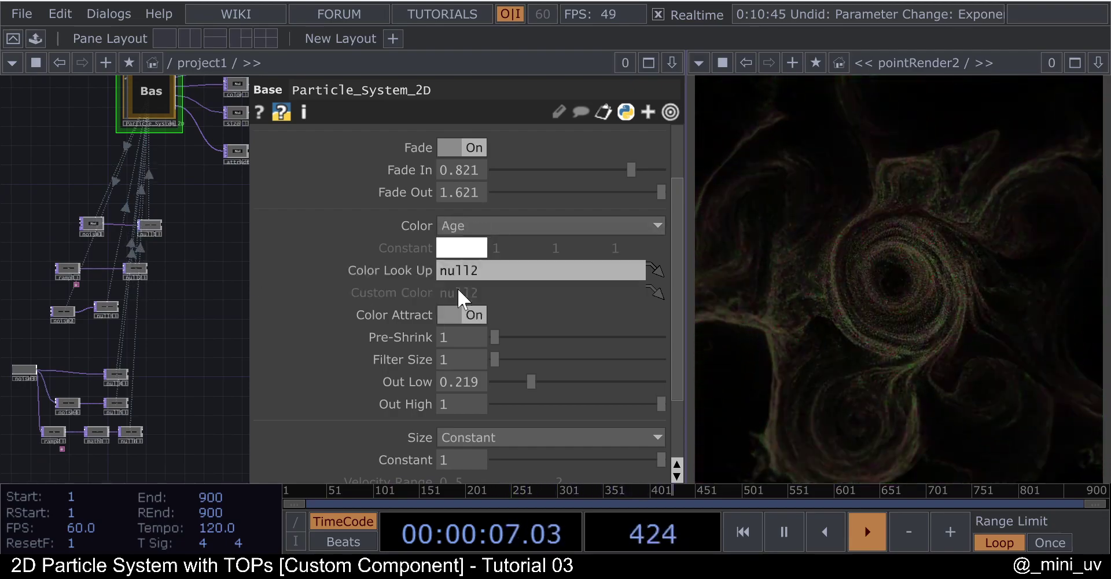
{"action": "left_click", "coordinate": [484, 228]}
{"action": "left_click", "coordinate": [463, 243]}
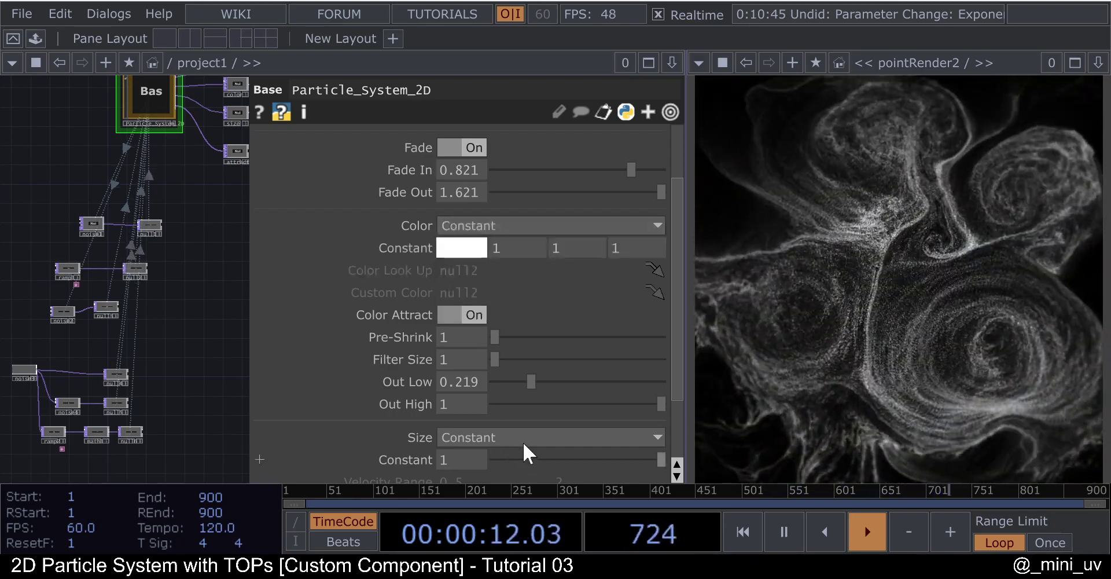
- Switch the particle Size mode to Velocity and set the upper value of Velocity Range to 1
{"action": "left_click", "coordinate": [519, 438]}
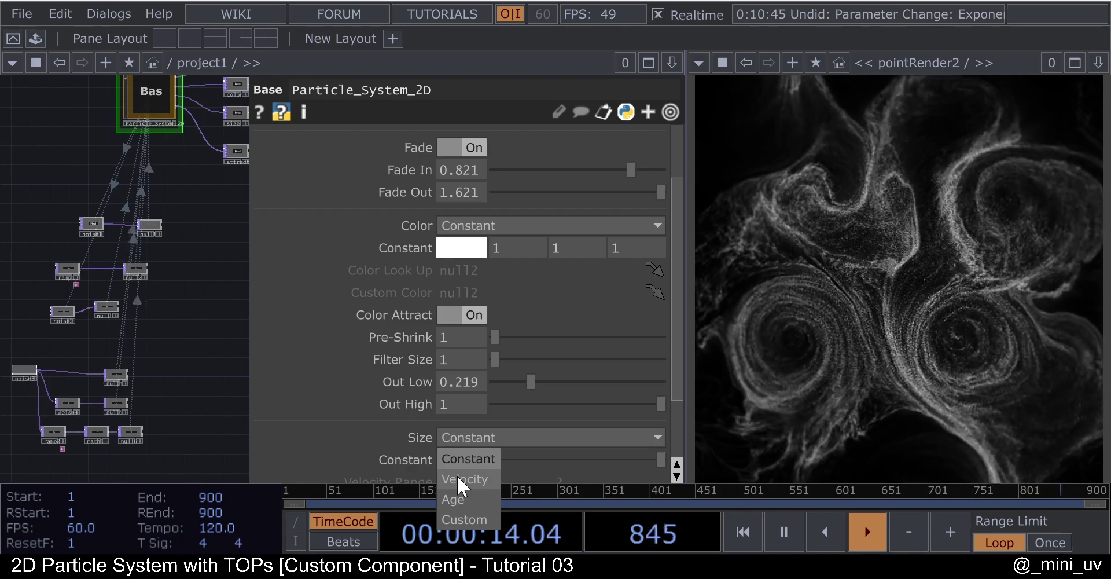
{"action": "left_click", "coordinate": [458, 479]}
{"action": "scroll", "coordinate": [478, 359], "scroll_direction": "down", "scroll_amount": 1}
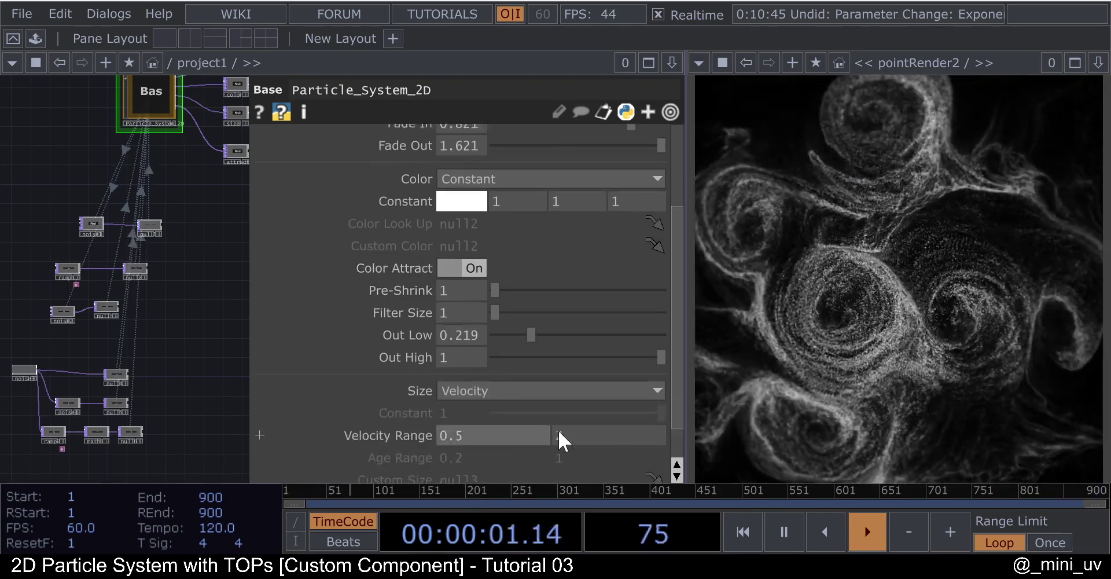
{"action": "left_click", "coordinate": [587, 432]}
{"action": "type", "text": "1"}
{"action": "key", "text": "Return"}
{"action": "left_click", "coordinate": [327, 393]}
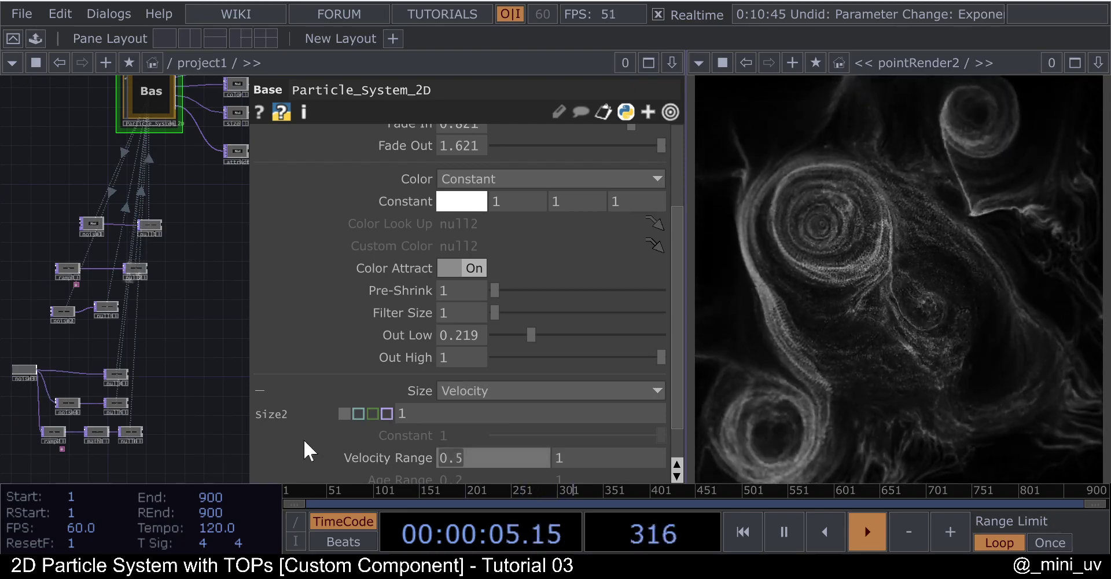
- Set the particle Size Velocity Range to 0.1 and 2, and try the Age and Custom Size modes
{"action": "type", "text": "0.1"}
{"action": "middle_click_drag", "start_coordinate": [581, 449], "coordinate": [602, 428]}
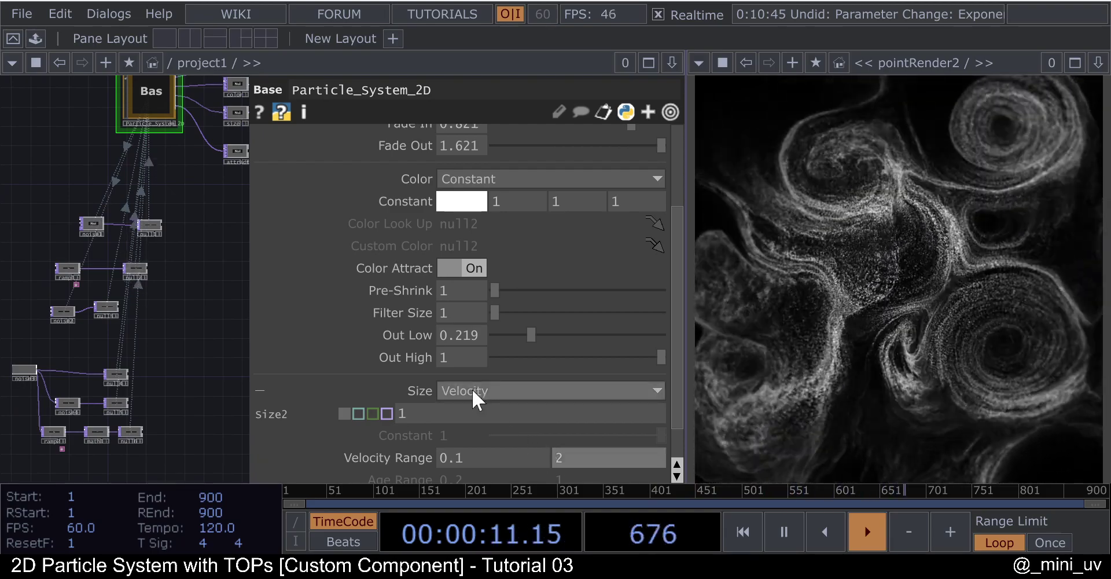
{"action": "left_click", "coordinate": [472, 389]}
{"action": "left_click", "coordinate": [453, 455]}
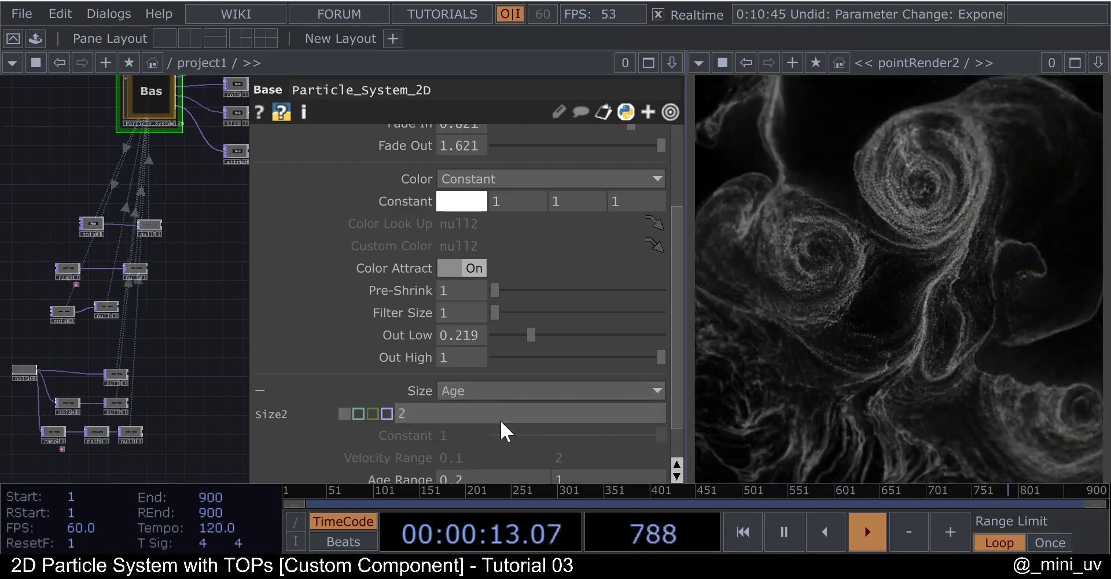
{"action": "left_click", "coordinate": [498, 390]}
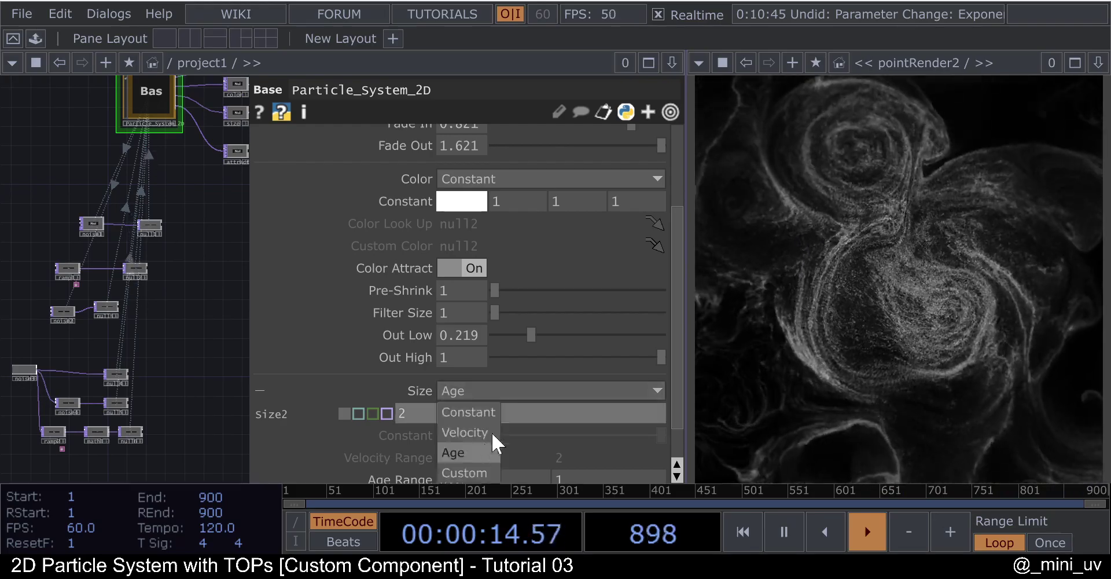
{"action": "left_click", "coordinate": [473, 466]}
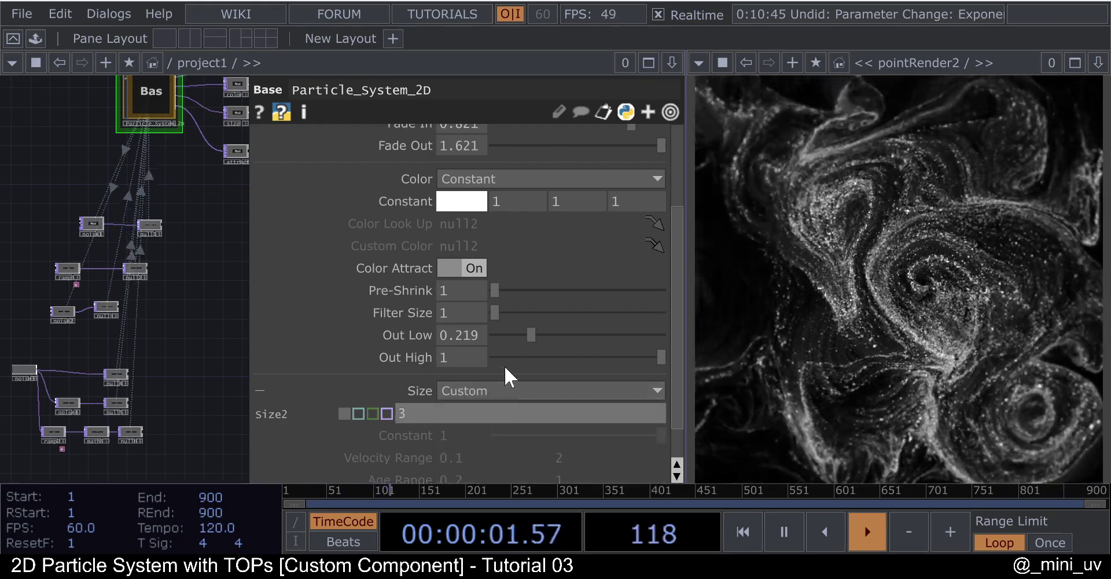
{"action": "scroll", "coordinate": [458, 329], "scroll_direction": "down", "scroll_amount": 2}
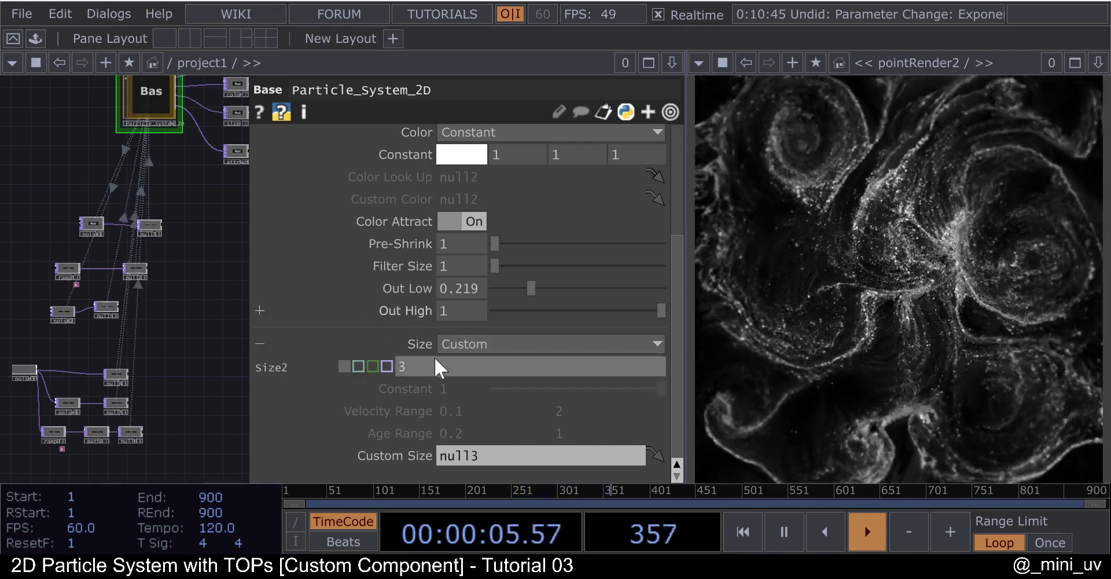
- In the Particles settings of Particle_System_2D, set the Speed to 0.25
{"action": "scroll", "coordinate": [303, 163], "scroll_direction": "up", "scroll_amount": 6}
{"action": "left_click", "coordinate": [301, 157]}
{"action": "scroll", "coordinate": [515, 324], "scroll_direction": "down", "scroll_amount": 2}
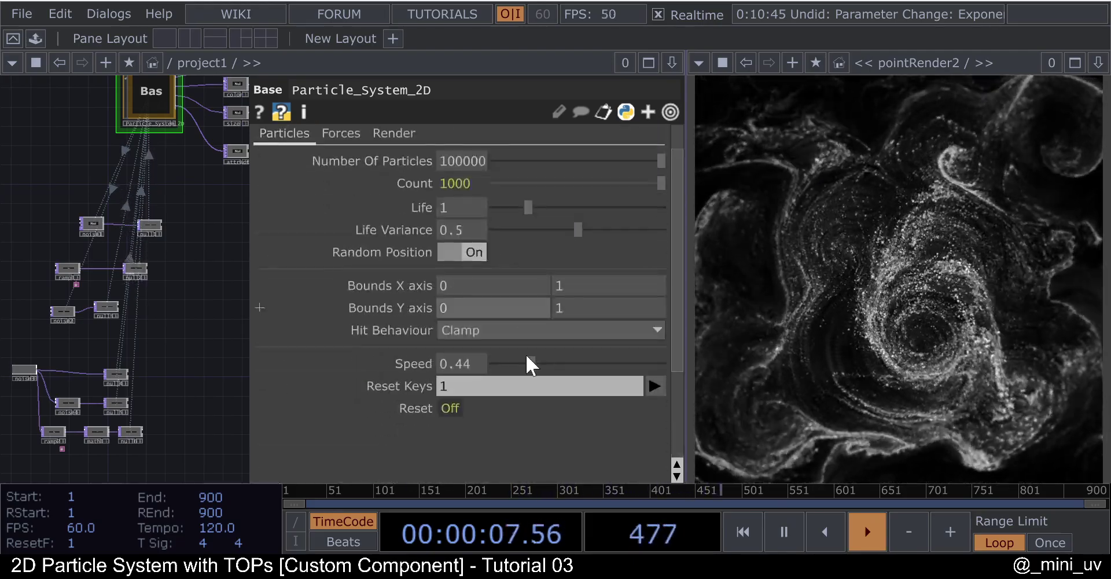
{"action": "left_click_drag", "start_coordinate": [523, 338], "coordinate": [512, 340]}
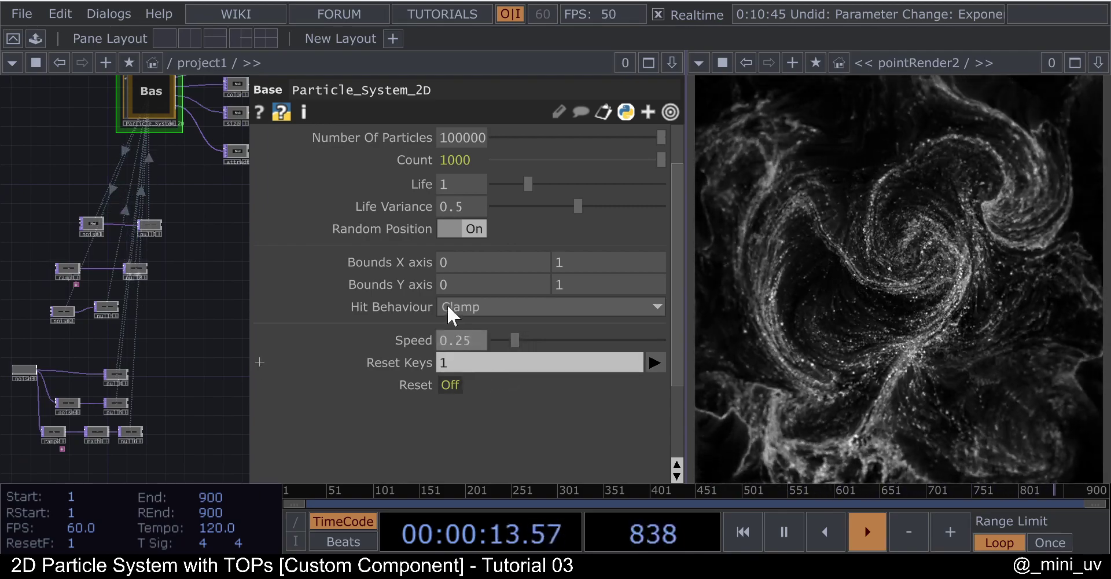
- Turn off Color Attract in the Render settings of Particle_System_2D
{"action": "scroll", "coordinate": [416, 267], "scroll_direction": "up", "scroll_amount": 2}
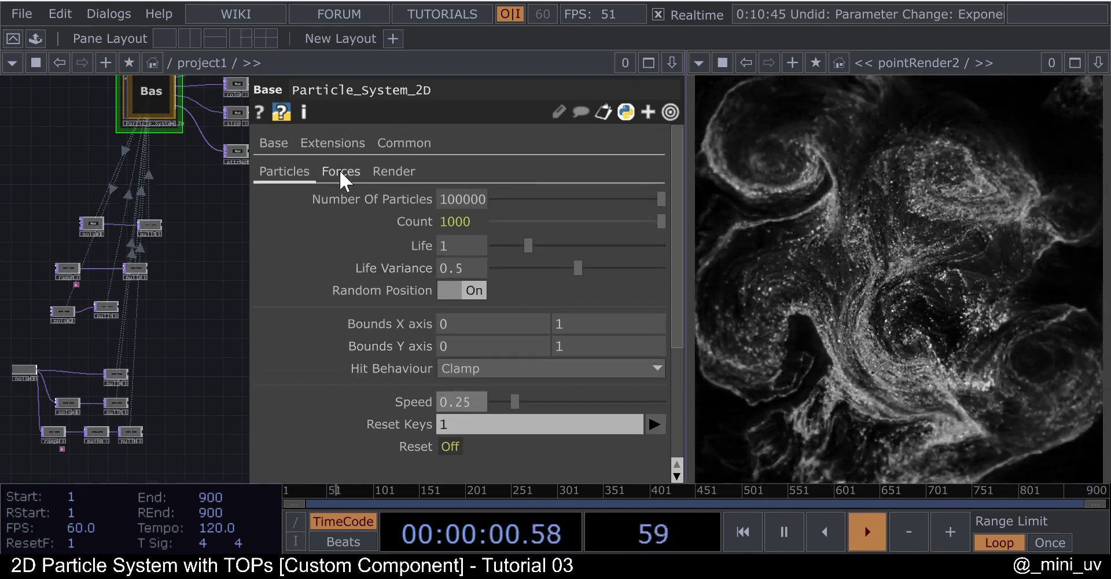
{"action": "left_click", "coordinate": [339, 170]}
{"action": "scroll", "coordinate": [501, 316], "scroll_direction": "down", "scroll_amount": 2}
{"action": "scroll", "coordinate": [495, 332], "scroll_direction": "down", "scroll_amount": 2}
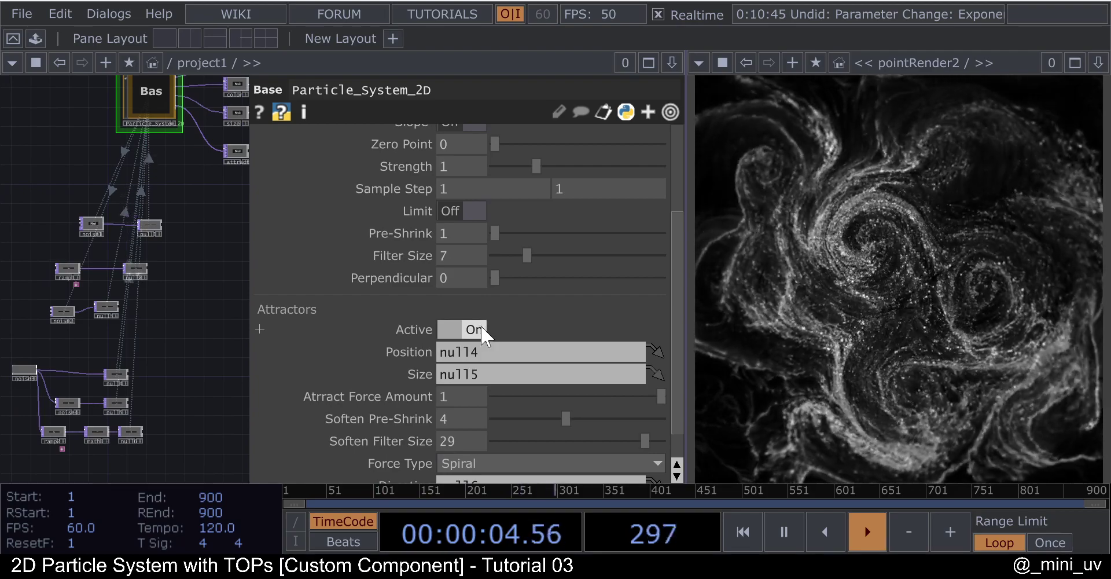
{"action": "scroll", "coordinate": [425, 269], "scroll_direction": "up", "scroll_amount": 1}
{"action": "scroll", "coordinate": [425, 277], "scroll_direction": "up", "scroll_amount": 2}
{"action": "left_click", "coordinate": [388, 145]}
{"action": "scroll", "coordinate": [477, 321], "scroll_direction": "down", "scroll_amount": 1}
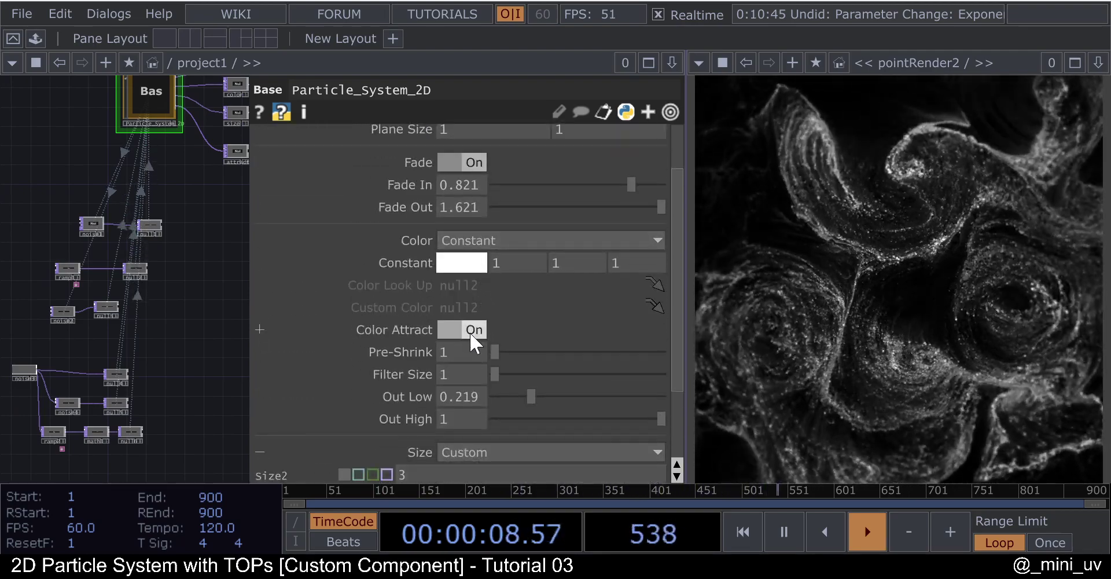
{"action": "left_click", "coordinate": [469, 330]}
- Set Out Low to 0 and the particle Size mode to Constant
{"action": "scroll", "coordinate": [456, 312], "scroll_direction": "down", "scroll_amount": 1}
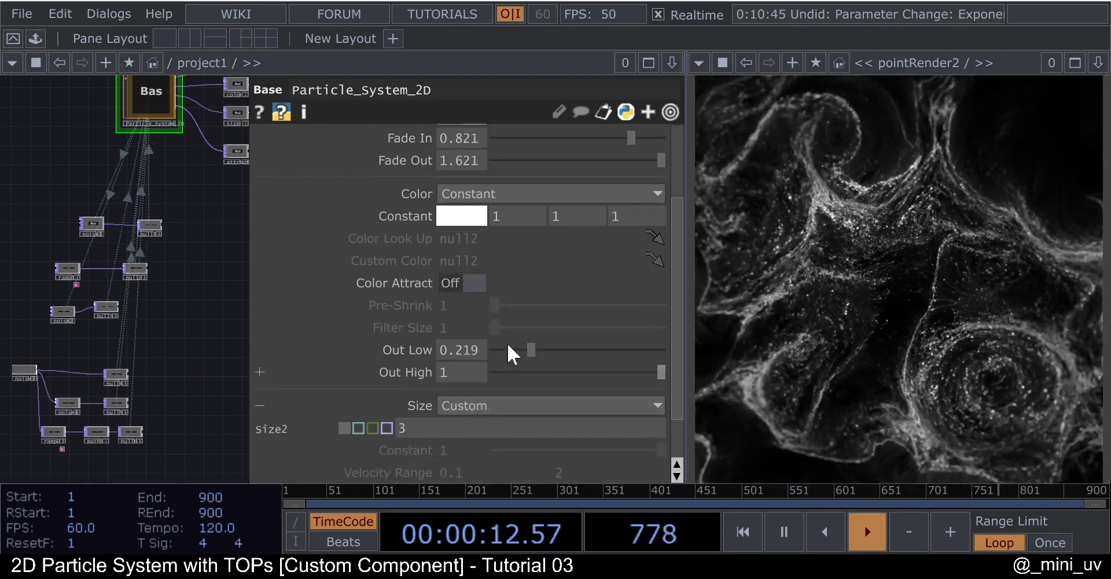
{"action": "left_click_drag", "start_coordinate": [507, 351], "coordinate": [463, 341]}
{"action": "left_click", "coordinate": [464, 404]}
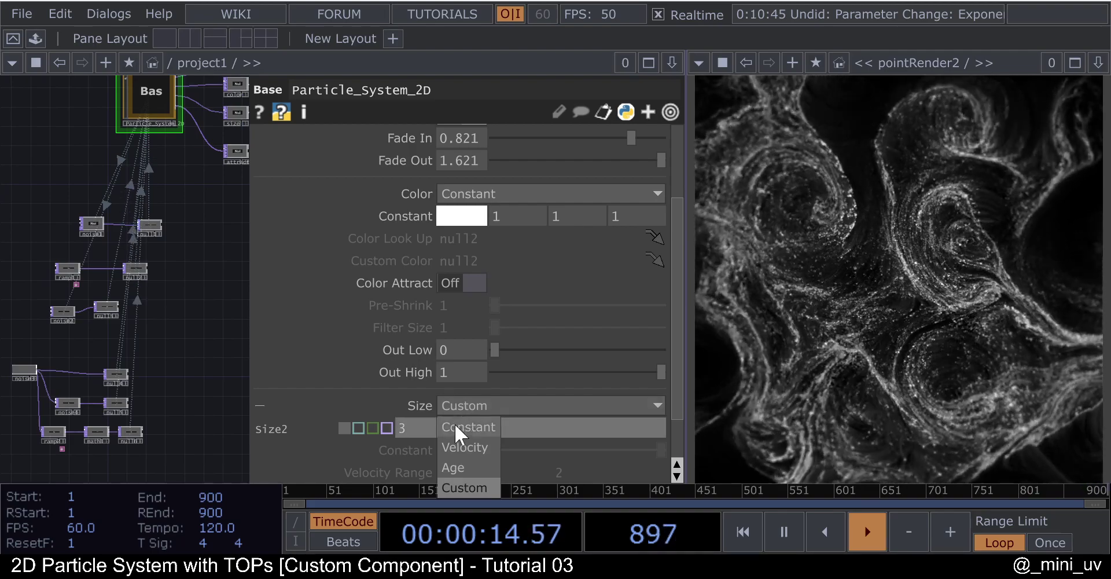
{"action": "left_click", "coordinate": [457, 427]}
- Deactivate the Attractors in the Forces settings of Particle_System_2D
{"action": "scroll", "coordinate": [382, 261], "scroll_direction": "up", "scroll_amount": 3}
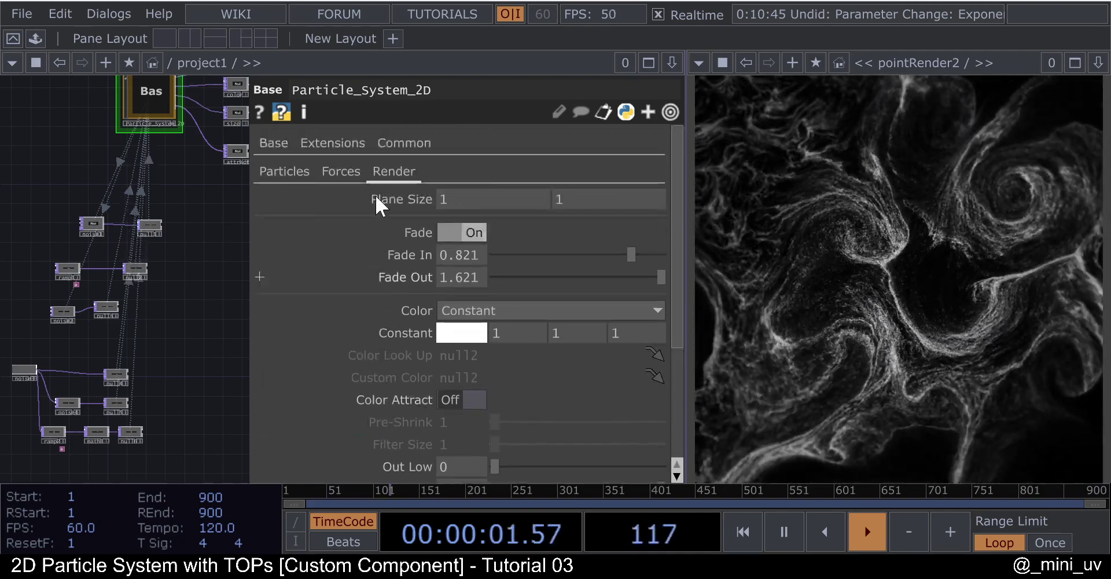
{"action": "left_click", "coordinate": [349, 173]}
{"action": "scroll", "coordinate": [475, 375], "scroll_direction": "down", "scroll_amount": 5}
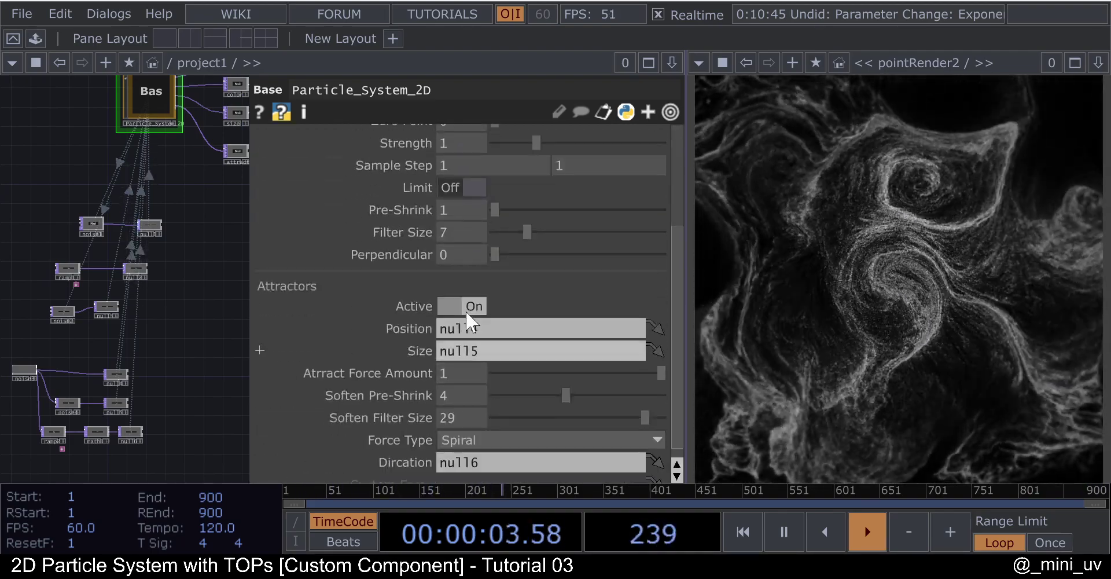
{"action": "left_click", "coordinate": [467, 307]}
{"action": "scroll", "coordinate": [266, 335], "scroll_direction": "down", "scroll_amount": 1}
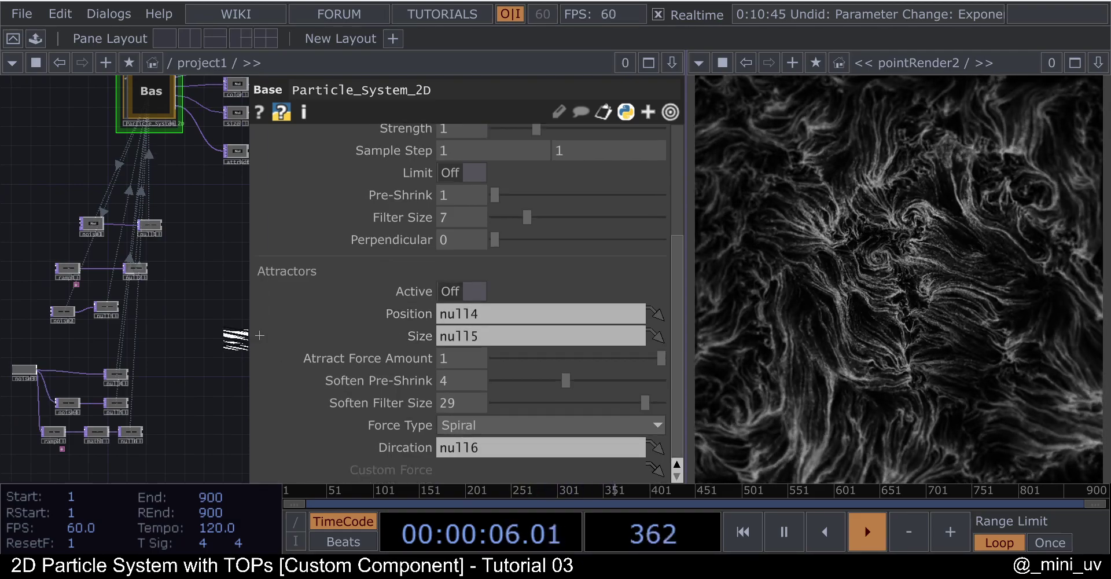
- Move the group of input noise, ramp and null nodes to the left of Particle_System_2D and bring up its External Force settings
{"action": "scroll", "coordinate": [217, 330], "scroll_direction": "down", "scroll_amount": 6}
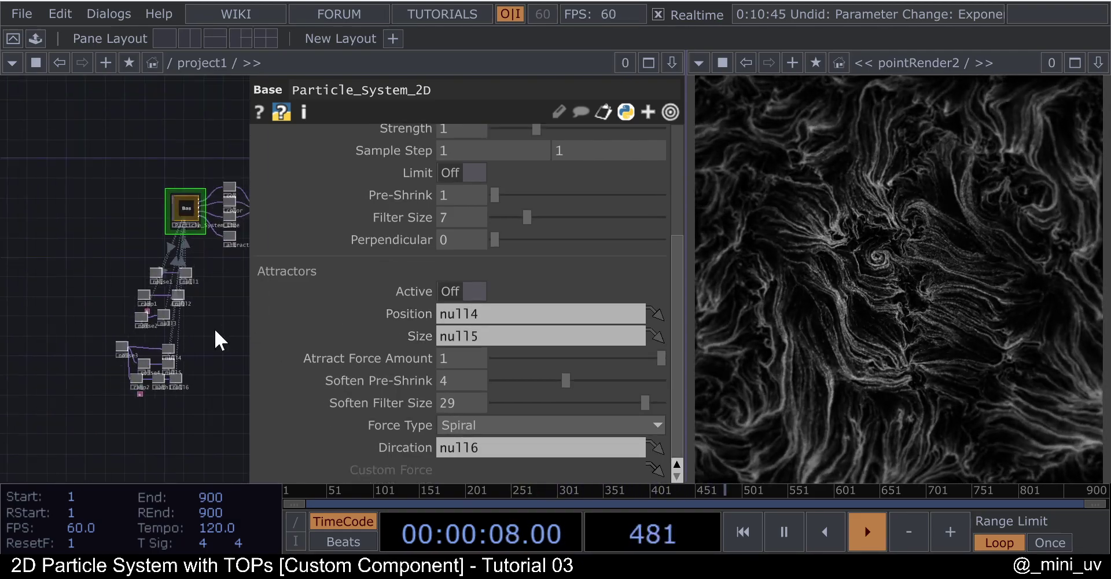
{"action": "scroll", "coordinate": [214, 328], "scroll_direction": "down", "scroll_amount": 2}
{"action": "left_click_drag", "start_coordinate": [133, 412], "coordinate": [53, 181]}
{"action": "scroll", "coordinate": [198, 298], "scroll_direction": "up", "scroll_amount": 2}
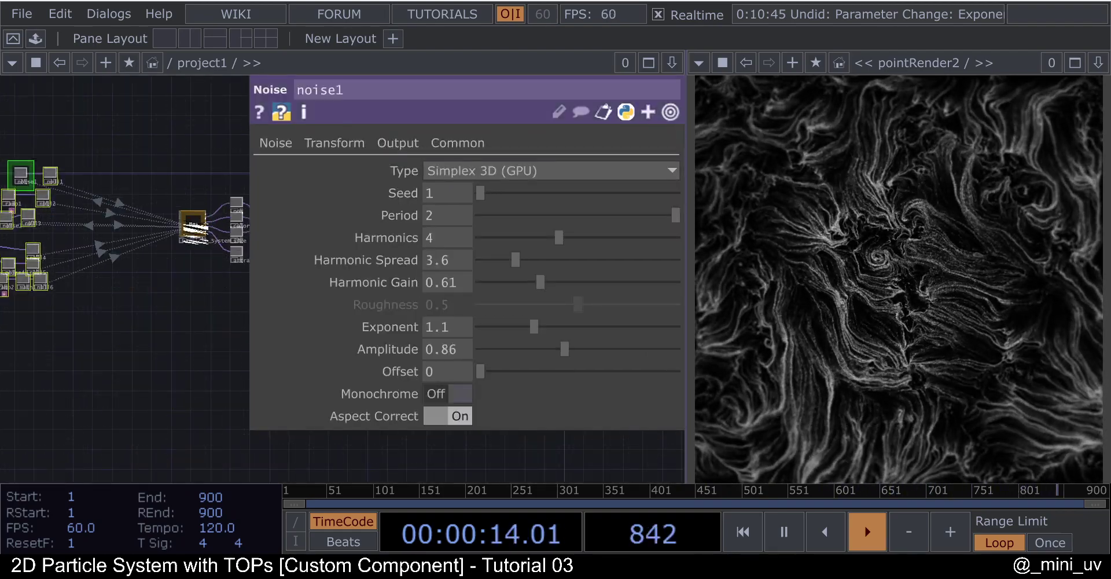
{"action": "scroll", "coordinate": [206, 296], "scroll_direction": "up", "scroll_amount": 2}
{"action": "left_click", "coordinate": [180, 214]}
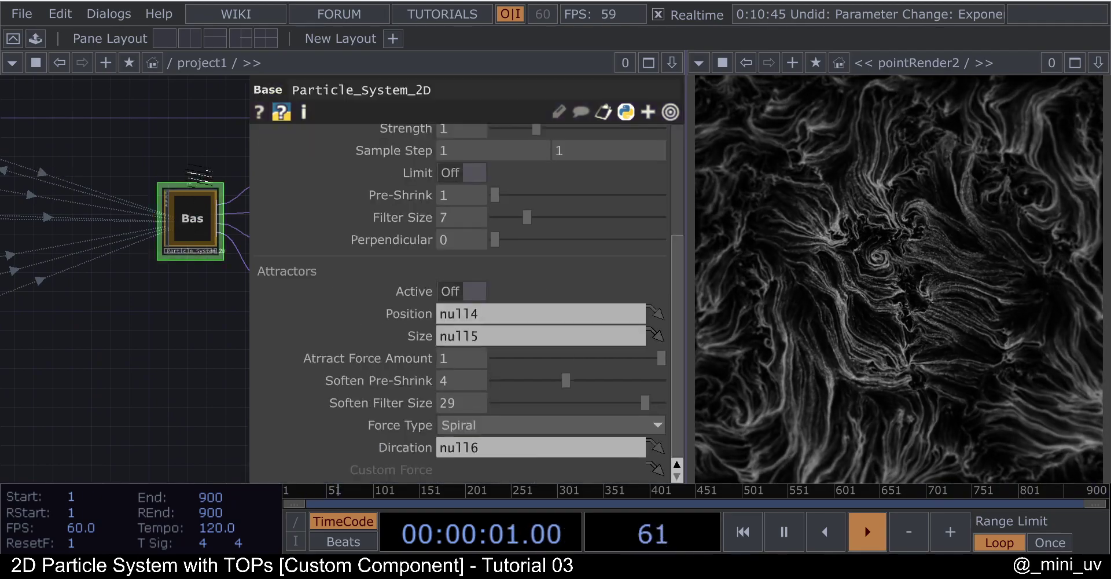
{"action": "scroll", "coordinate": [453, 296], "scroll_direction": "up", "scroll_amount": 5}
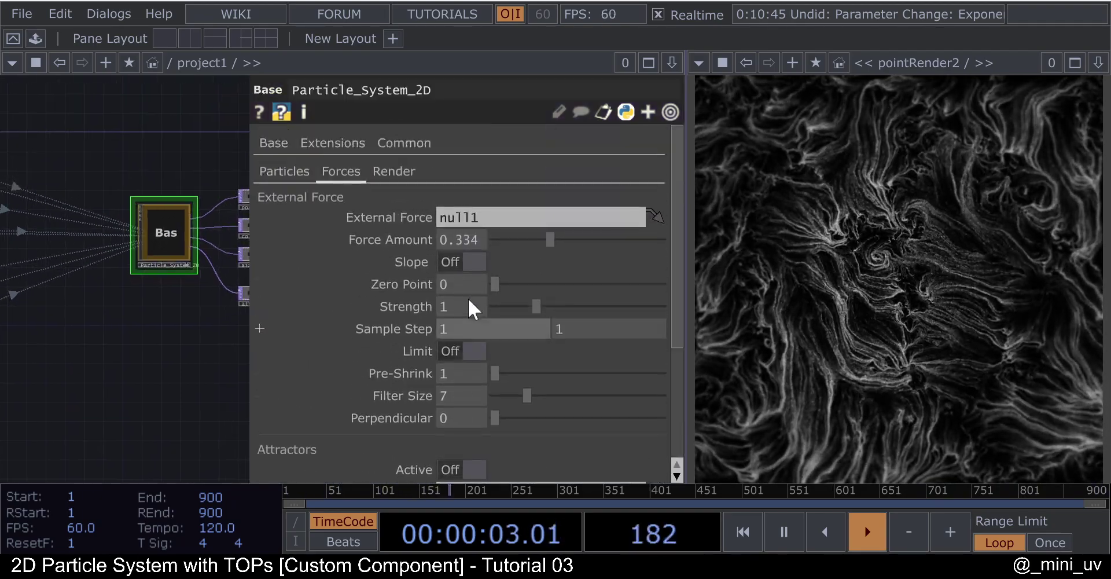
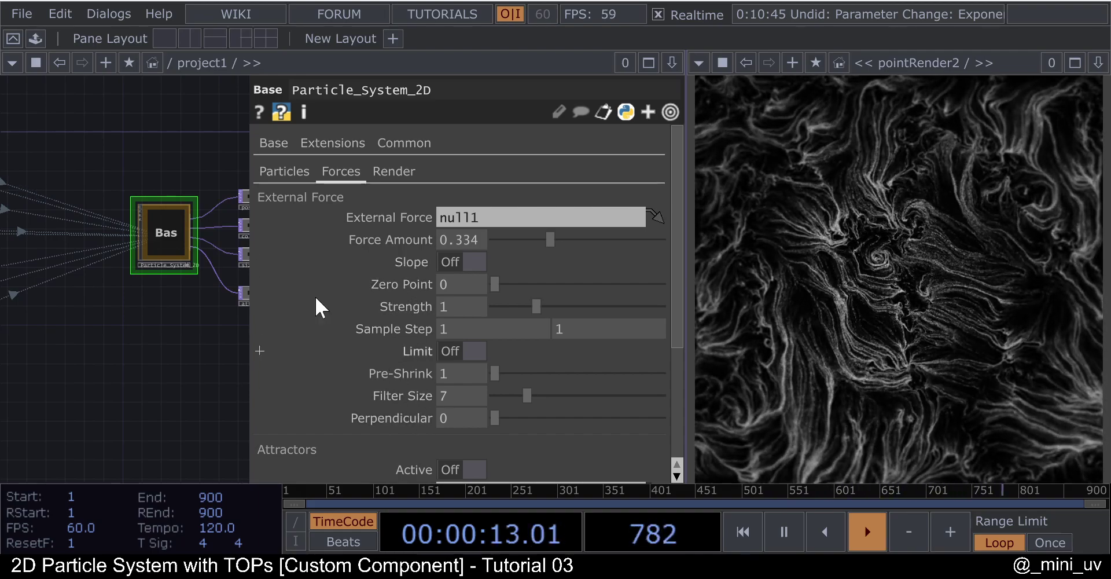
- Add a Movie File In TOP in the empty network area below Particle_System_2D
{"action": "mouse_move", "coordinate": [125, 306]}
{"action": "left_mouse_down"}
{"action": "mouse_move", "coordinate": [147, 290]}
{"action": "mouse_move", "coordinate": [129, 287]}
{"action": "left_mouse_up"}
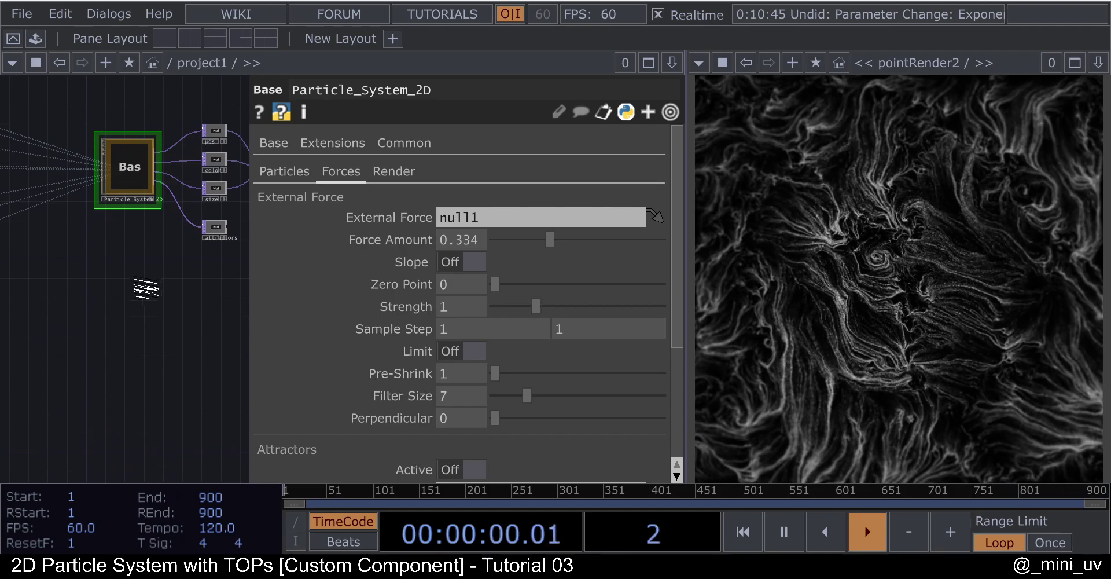
{"action": "scroll", "coordinate": [78, 290], "scroll_direction": "down", "scroll_amount": 3}
{"action": "scroll", "coordinate": [119, 324], "scroll_direction": "left", "scroll_amount": 3}
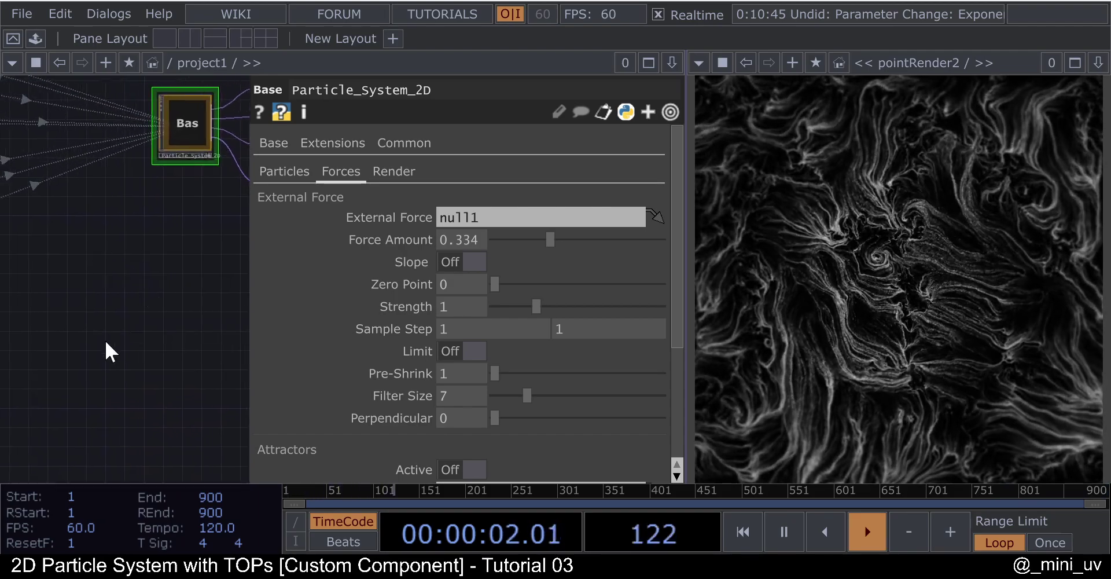
{"action": "key", "text": "Tab"}
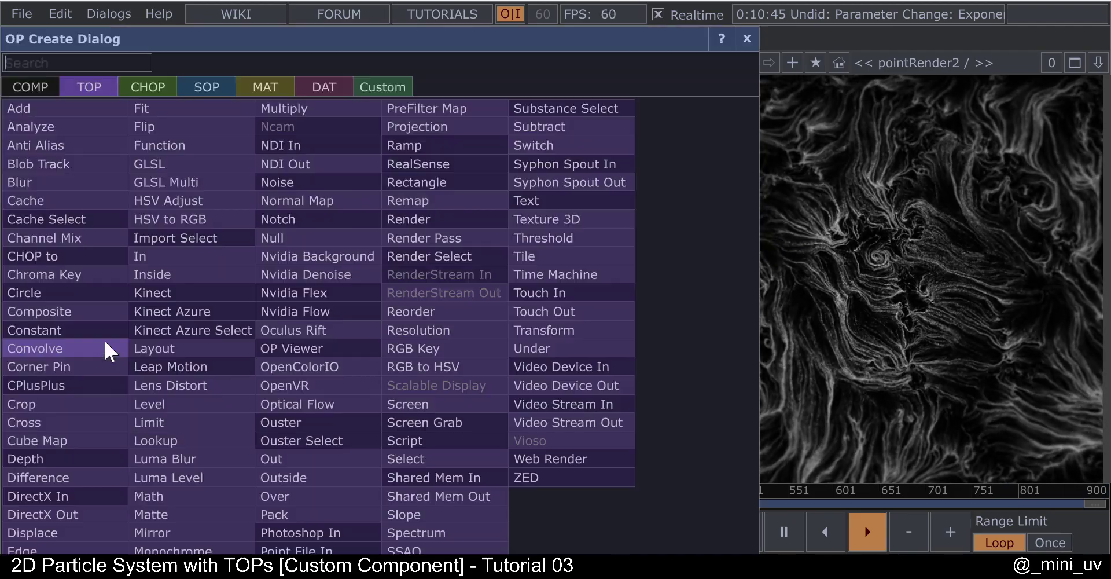
{"action": "type", "text": "mo"}
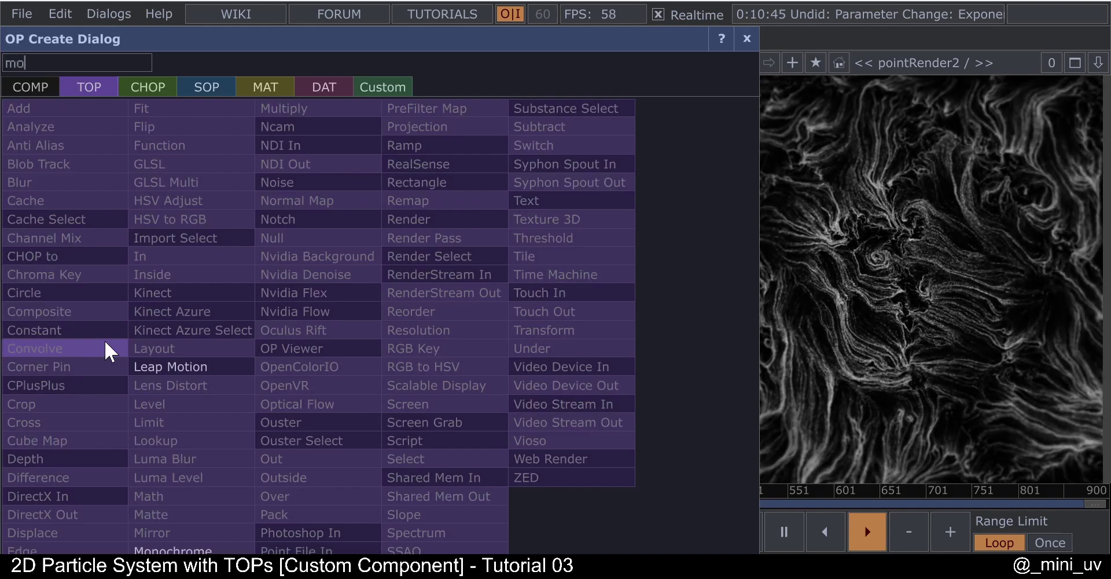
{"action": "left_click", "coordinate": [174, 549]}
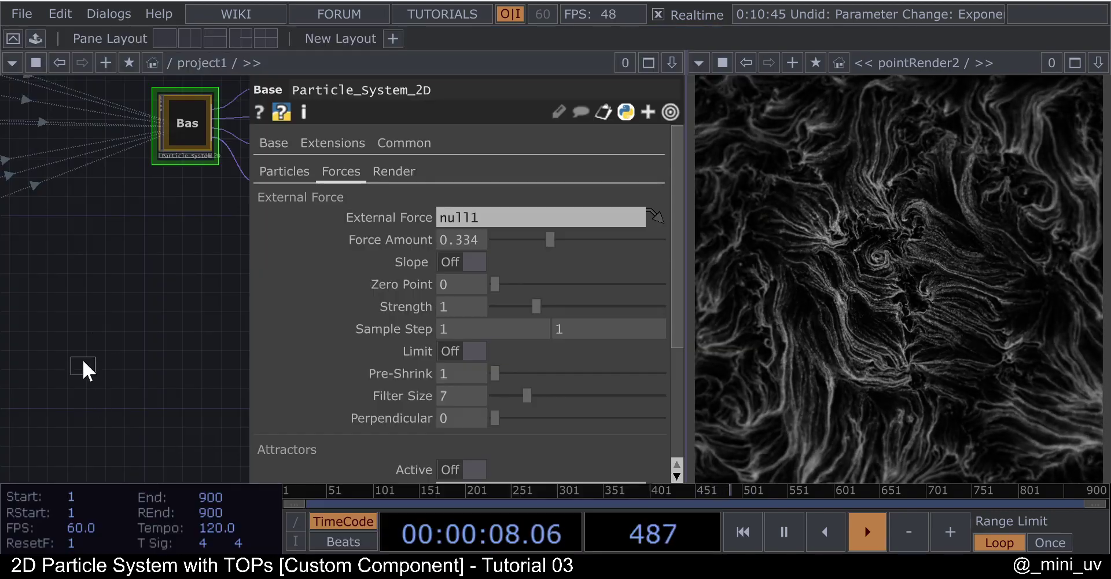
{"action": "left_click", "coordinate": [88, 375]}
{"action": "left_click_drag", "start_coordinate": [110, 347], "coordinate": [78, 270]}
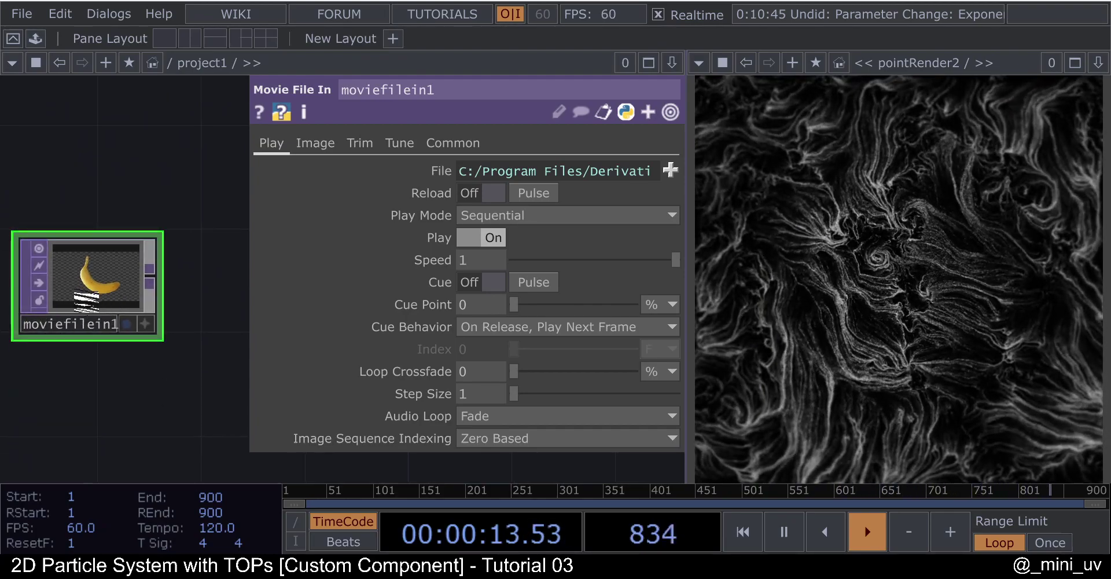
- Add a Slope TOP fed by the output of moviefilein1 and place it beside that node
{"action": "scroll", "coordinate": [84, 300], "scroll_direction": "down", "scroll_amount": 3}
{"action": "left_click_drag", "start_coordinate": [92, 290], "coordinate": [65, 291]}
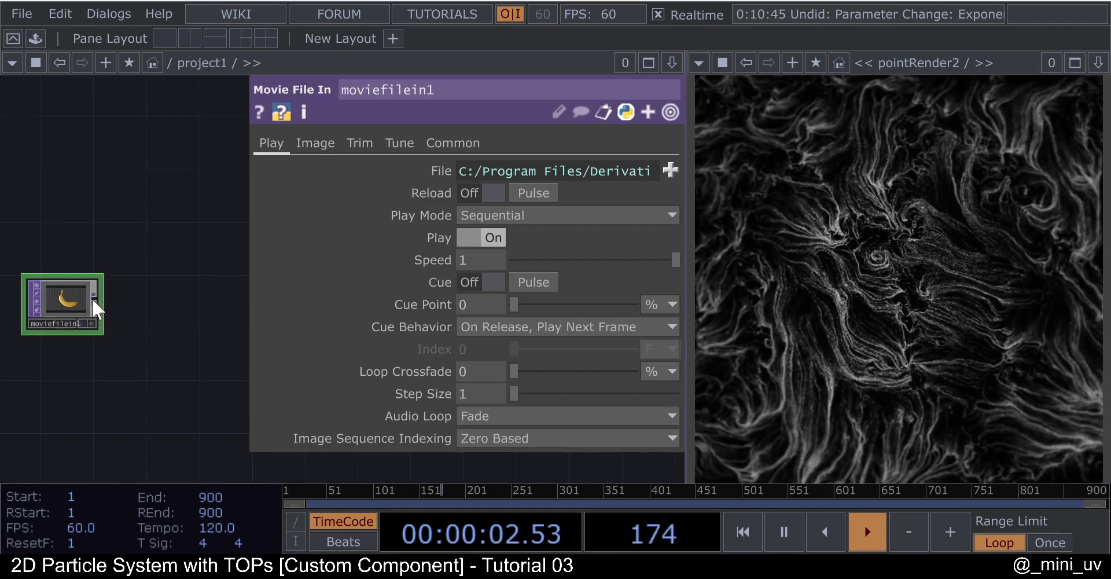
{"action": "right_click", "coordinate": [92, 298]}
{"action": "type", "text": "slo"}
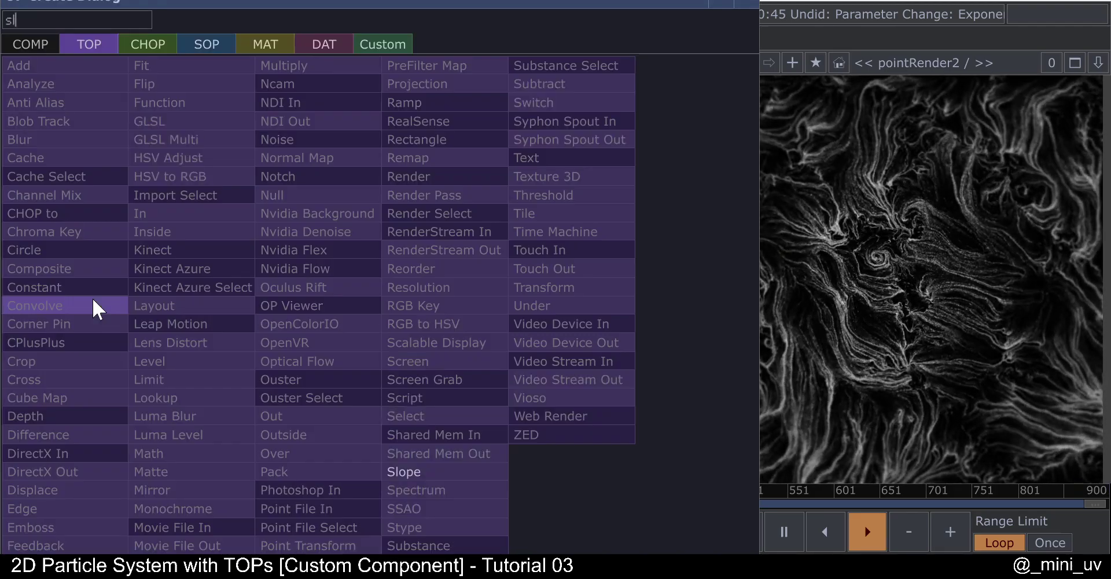
{"action": "left_click", "coordinate": [446, 470]}
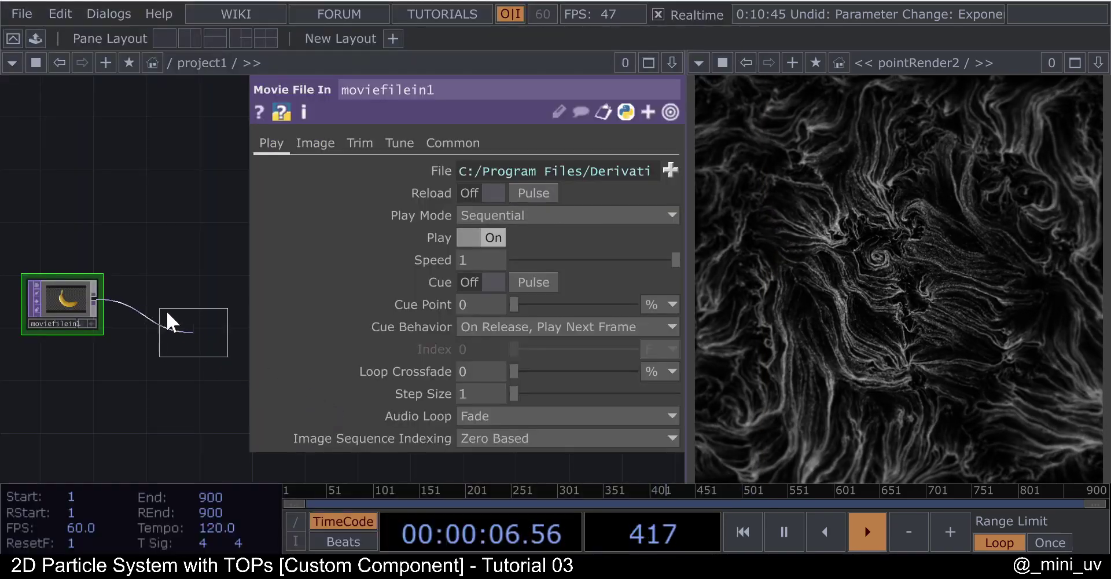
{"action": "left_click", "coordinate": [137, 298]}
{"action": "left_click_drag", "start_coordinate": [135, 281], "coordinate": [155, 290]}
- In slope1, set Green to Vertical Luminance and Zero Point to 0
{"action": "scroll", "coordinate": [155, 288], "scroll_direction": "up", "scroll_amount": 3}
{"action": "left_click_drag", "start_coordinate": [119, 203], "coordinate": [62, 179]}
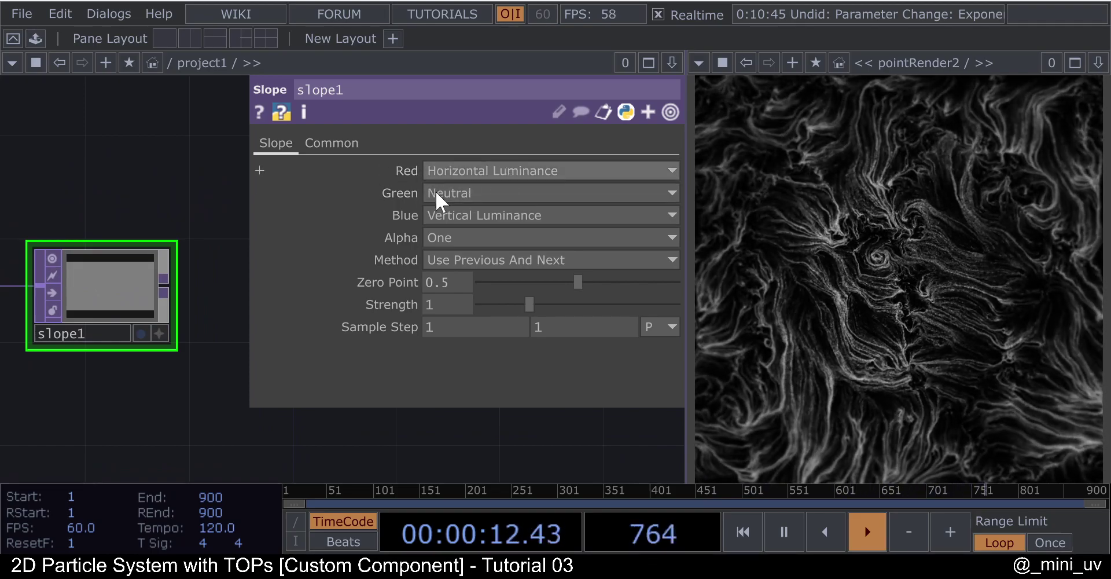
{"action": "left_click", "coordinate": [455, 195]}
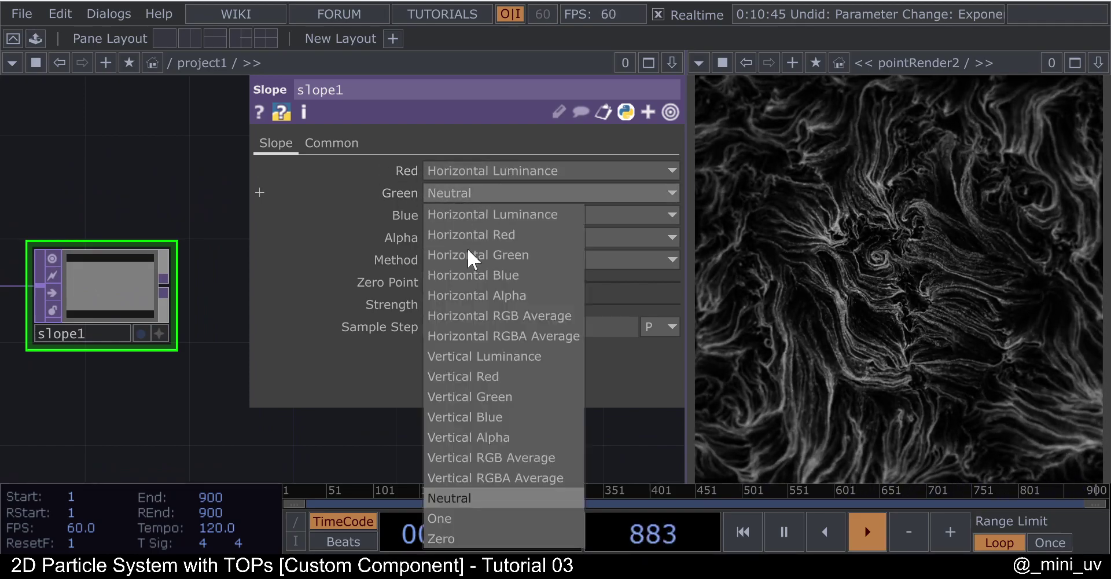
{"action": "left_click", "coordinate": [449, 357]}
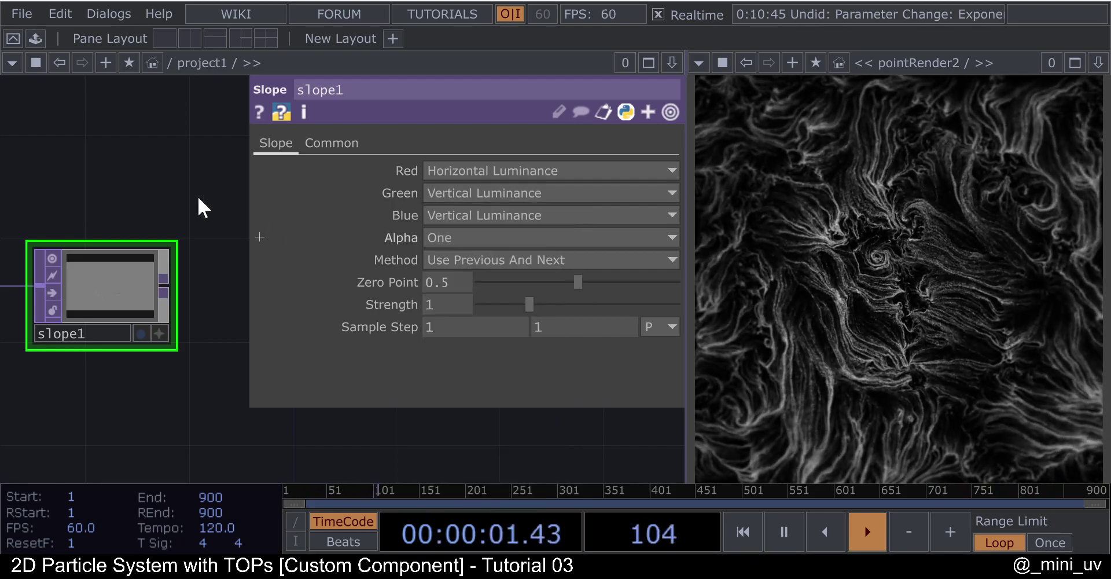
{"action": "left_click_drag", "start_coordinate": [577, 282], "coordinate": [298, 252]}
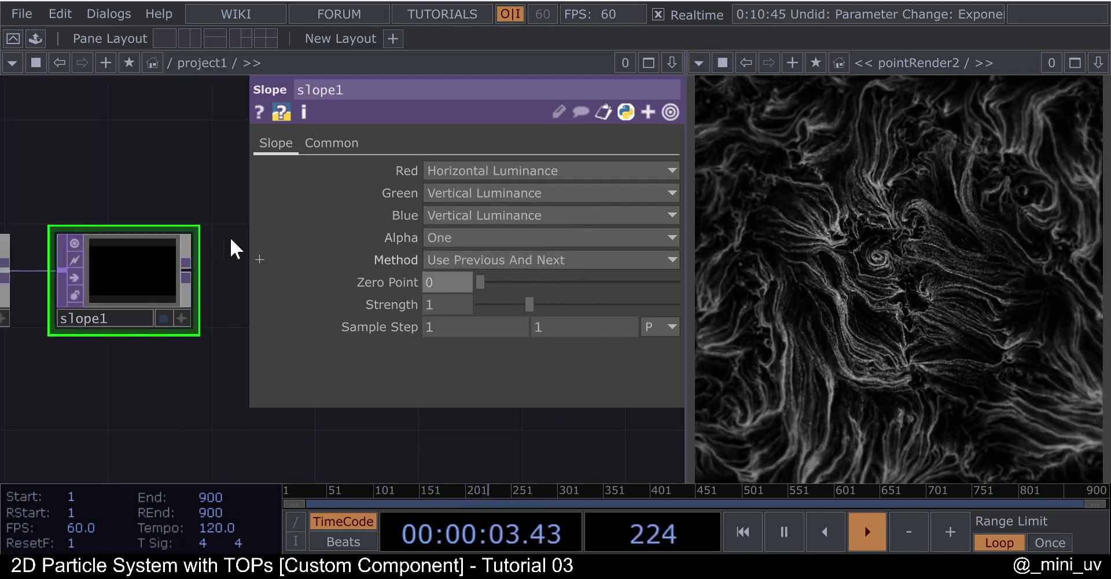
- Set the Pixel Format of slope1 to 32-bit float (RG)
{"action": "left_click", "coordinate": [330, 145]}
{"action": "left_click", "coordinate": [497, 393]}
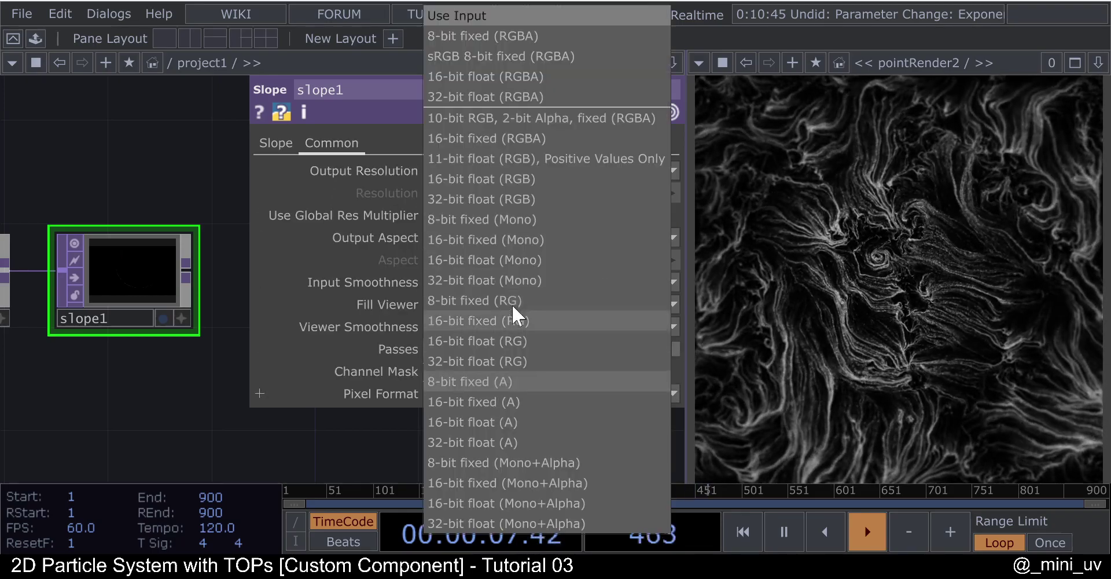
{"action": "left_click", "coordinate": [485, 361]}
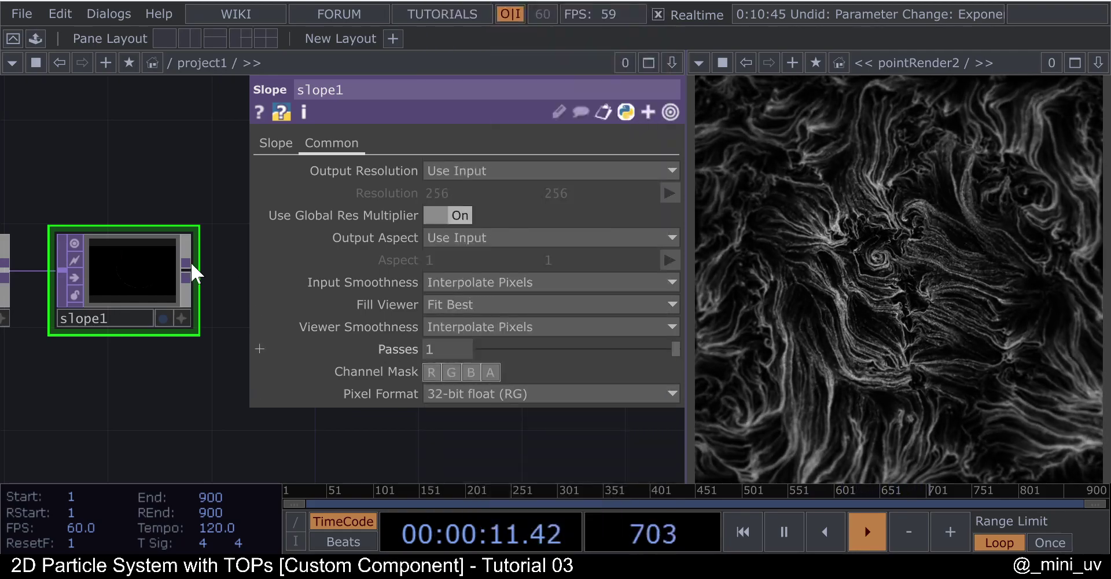
- Set the Strength of slope1 to 50
{"action": "left_click", "coordinate": [271, 144]}
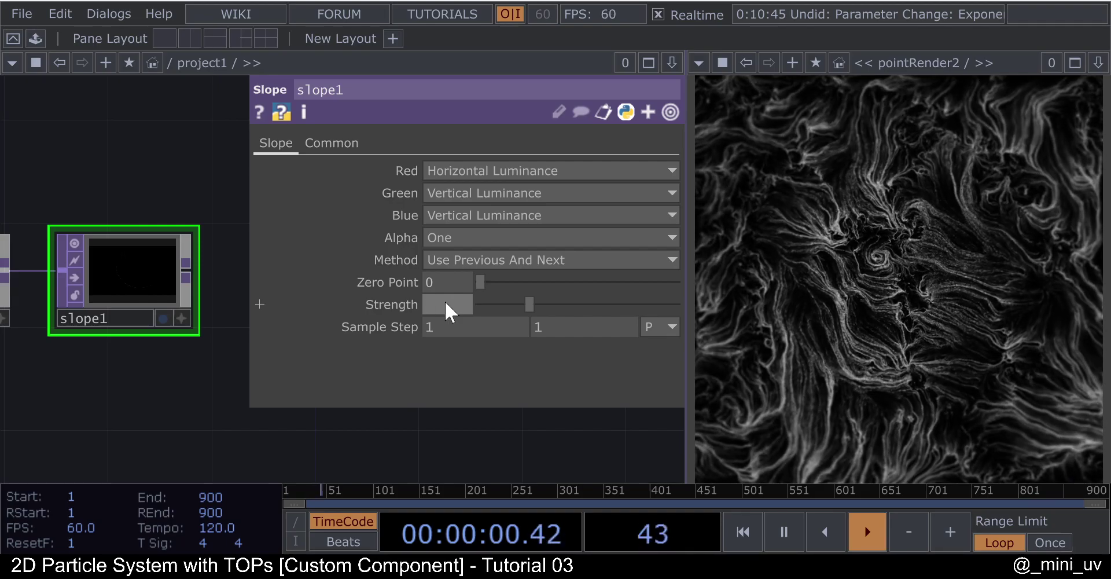
{"action": "left_click", "coordinate": [444, 305]}
{"action": "type", "text": "50"}
{"action": "key", "text": "Return"}
{"action": "scroll", "coordinate": [124, 276], "scroll_direction": "up", "scroll_amount": 5}
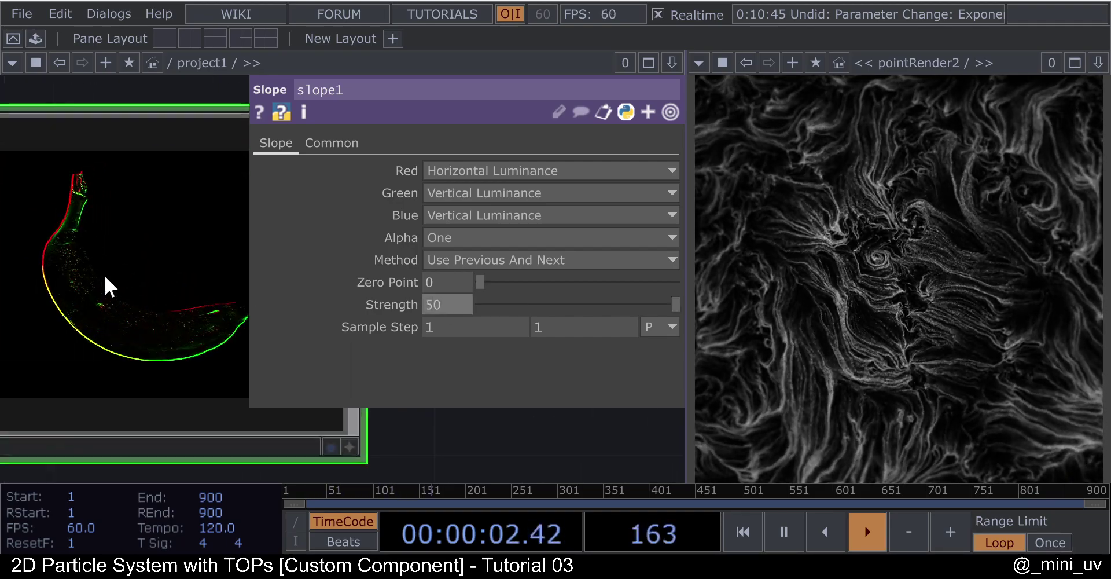
{"action": "left_click", "coordinate": [443, 420]}
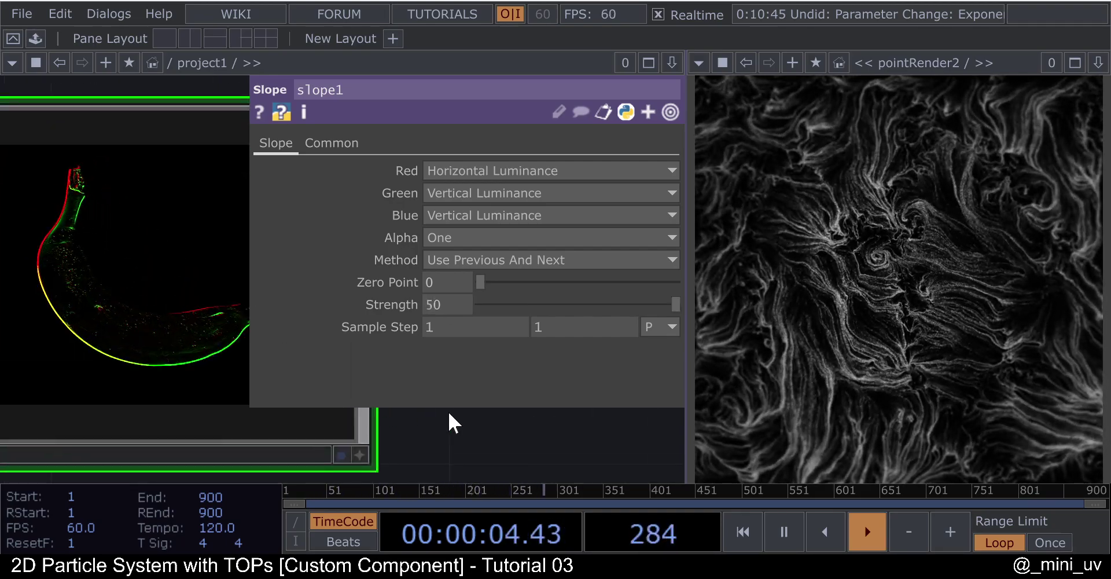
- Examine the red and green edges in the slope1 image and compare them with the banana picture in moviefilein1
{"action": "key", "text": "p"}
{"action": "scroll", "coordinate": [474, 314], "scroll_direction": "down", "scroll_amount": 4}
{"action": "scroll", "coordinate": [326, 329], "scroll_direction": "up", "scroll_amount": 5}
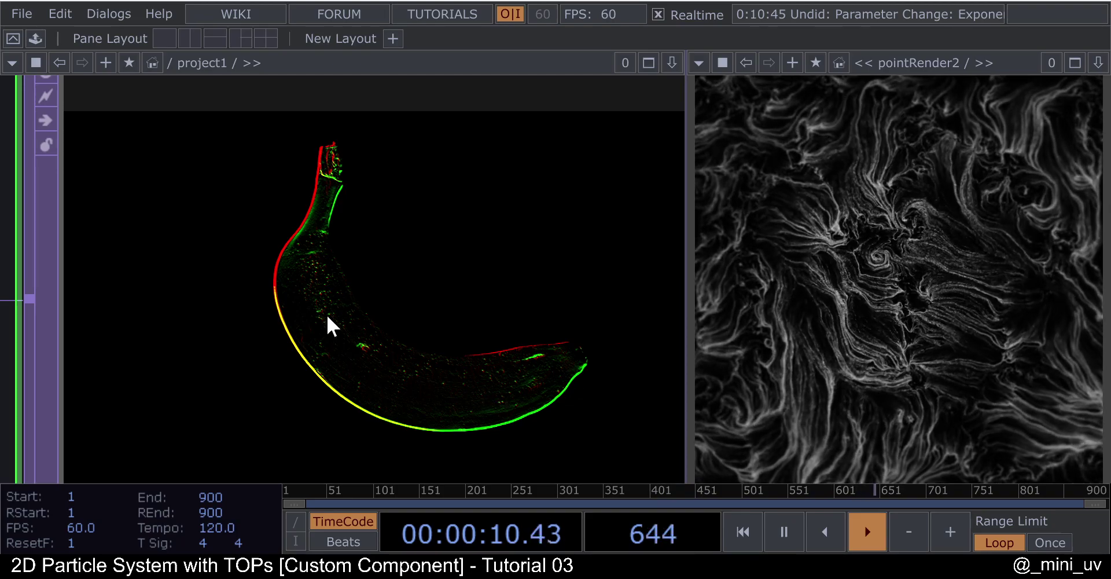
{"action": "scroll", "coordinate": [300, 317], "scroll_direction": "up", "scroll_amount": 3}
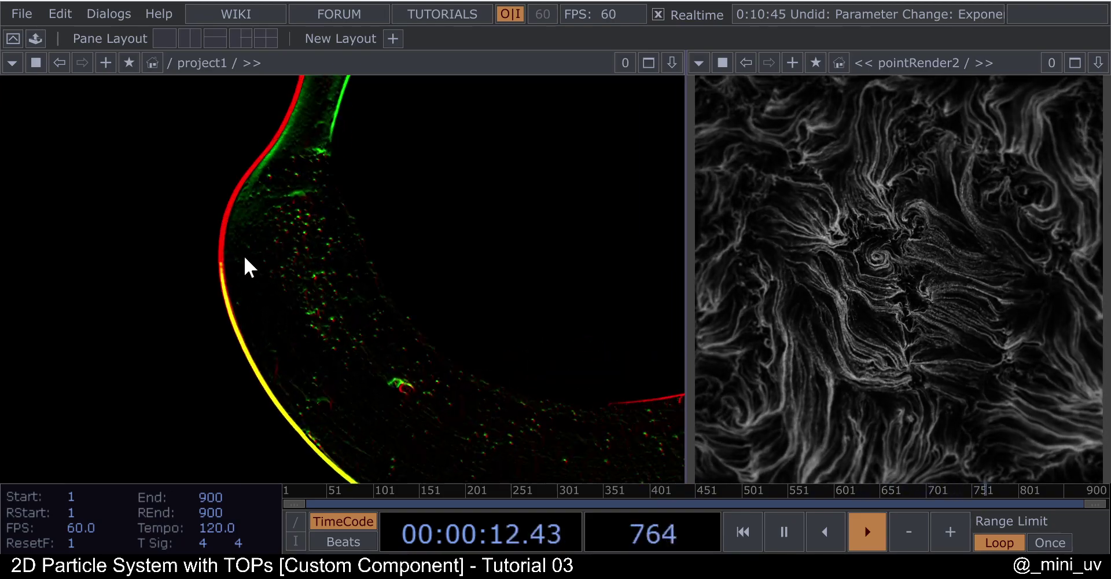
{"action": "scroll", "coordinate": [240, 278], "scroll_direction": "down", "scroll_amount": 4}
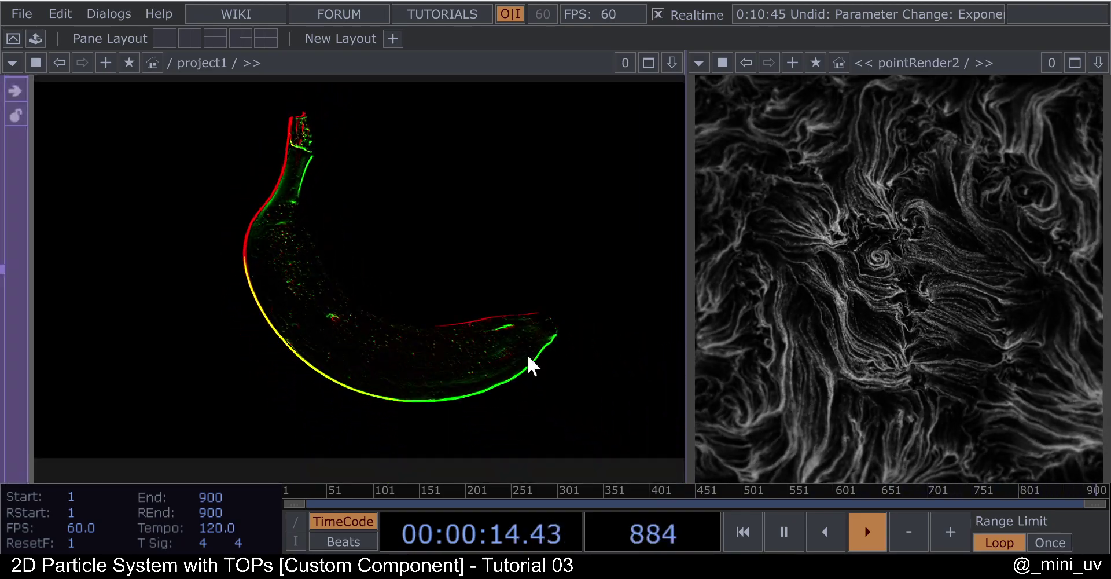
{"action": "scroll", "coordinate": [405, 290], "scroll_direction": "down", "scroll_amount": 3}
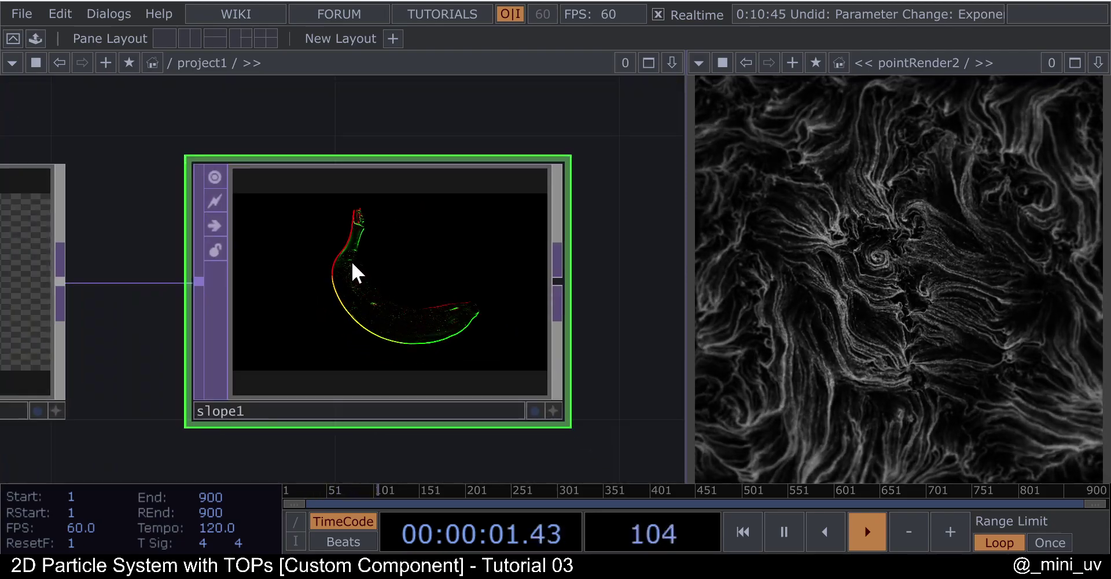
{"action": "scroll", "coordinate": [324, 315], "scroll_direction": "down", "scroll_amount": 5}
{"action": "scroll", "coordinate": [263, 299], "scroll_direction": "up", "scroll_amount": 3}
{"action": "scroll", "coordinate": [150, 214], "scroll_direction": "up", "scroll_amount": 6}
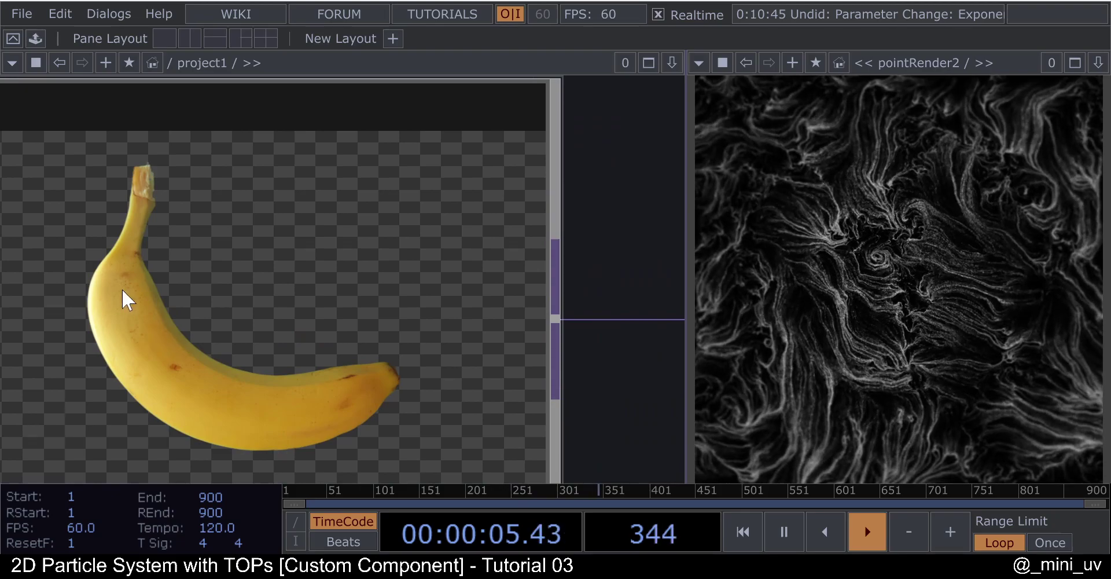
{"action": "scroll", "coordinate": [109, 248], "scroll_direction": "down", "scroll_amount": 4}
{"action": "scroll", "coordinate": [158, 273], "scroll_direction": "down", "scroll_amount": 1}
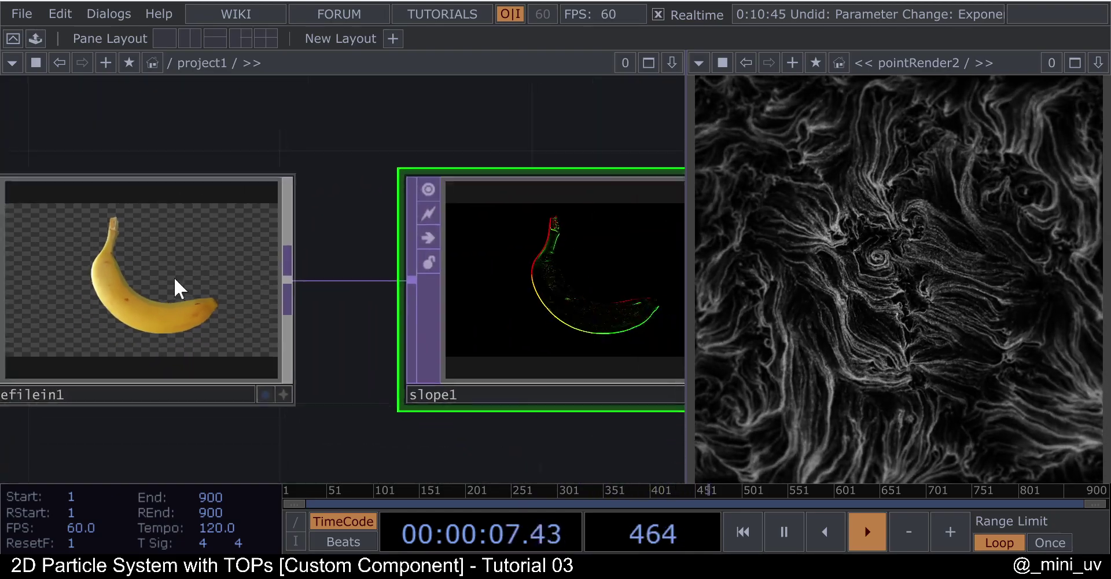
{"action": "scroll", "coordinate": [115, 284], "scroll_direction": "down", "scroll_amount": 4}
{"action": "scroll", "coordinate": [88, 272], "scroll_direction": "up", "scroll_amount": 5}
{"action": "scroll", "coordinate": [91, 284], "scroll_direction": "down", "scroll_amount": 1}
{"action": "scroll", "coordinate": [115, 278], "scroll_direction": "down", "scroll_amount": 10}
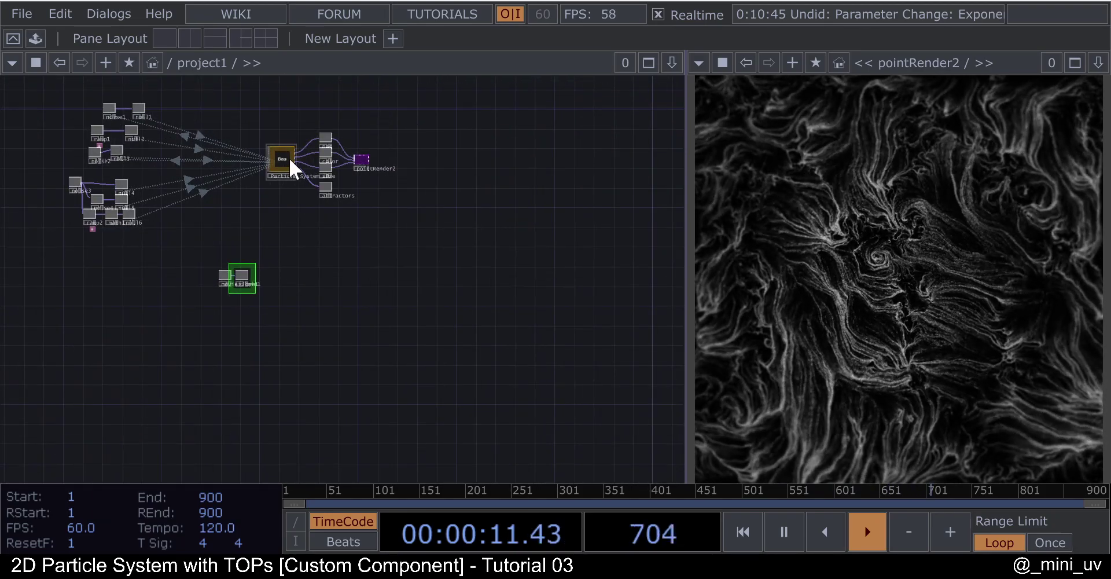
- Move moviefilein1 away from slope1 and add a Null TOP fed by its output above slope1
{"action": "left_click", "coordinate": [290, 158]}
{"action": "key", "text": "p"}
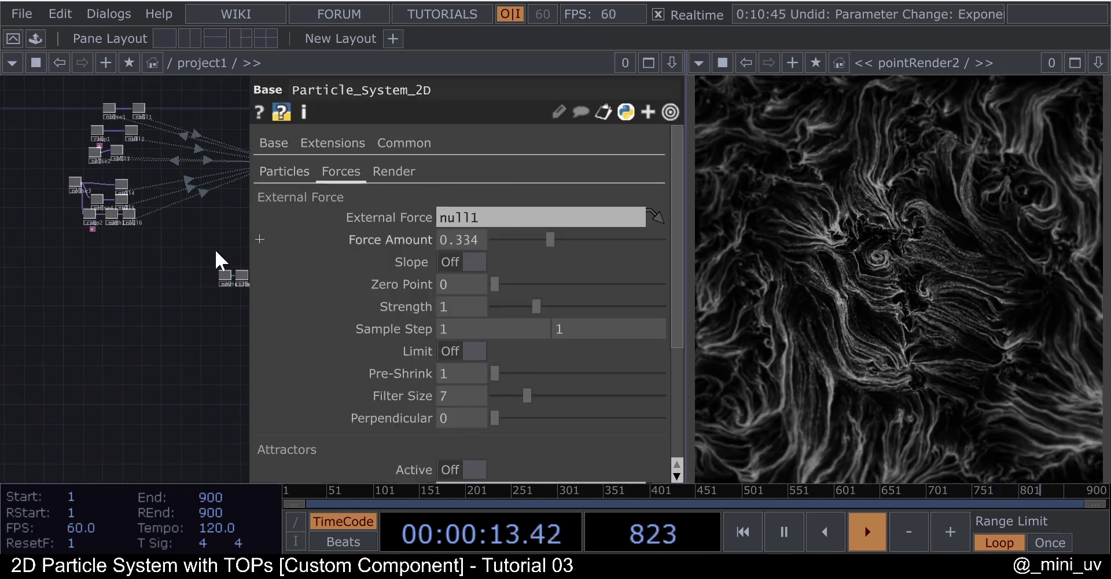
{"action": "left_click_drag", "start_coordinate": [146, 254], "coordinate": [89, 262]}
{"action": "scroll", "coordinate": [194, 254], "scroll_direction": "up", "scroll_amount": 6}
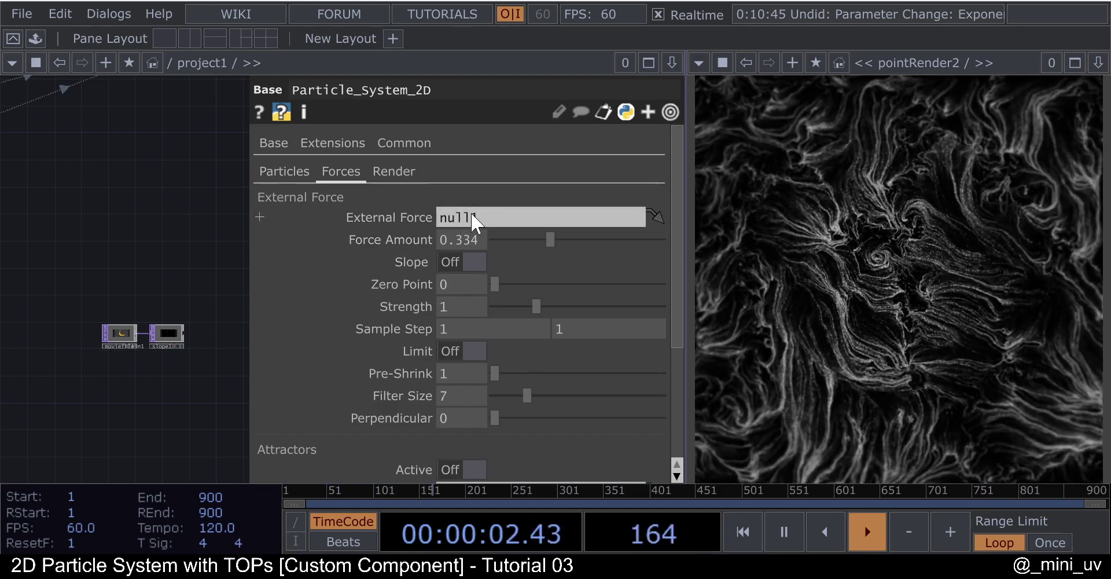
{"action": "left_click_drag", "start_coordinate": [121, 329], "coordinate": [74, 294]}
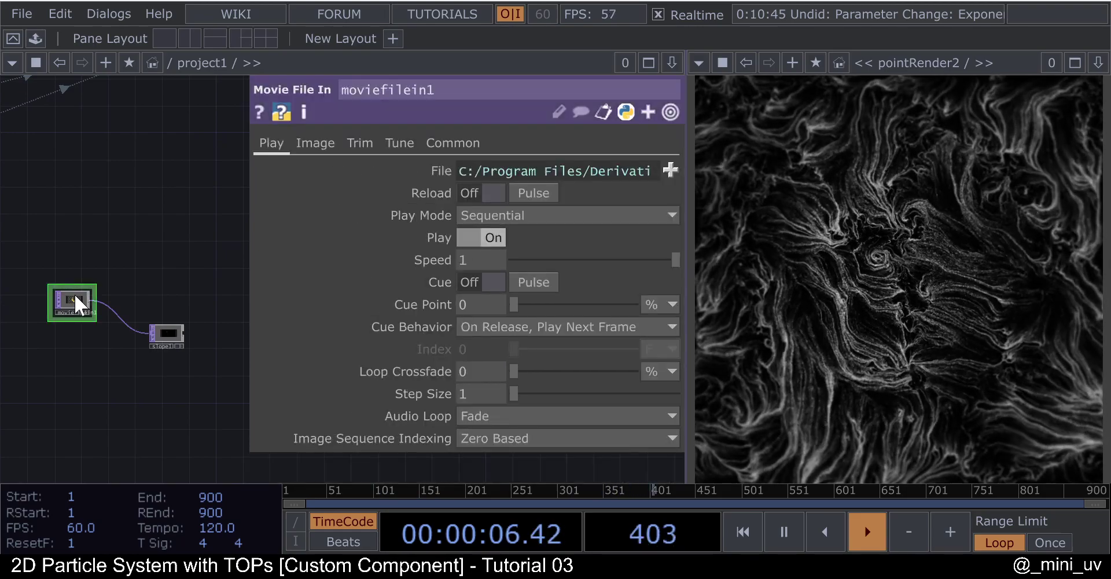
{"action": "key", "text": "ctrl+alt+n"}
{"action": "left_click", "coordinate": [141, 259]}
- Assign null7 as the External Force of Particle_System_2D
{"action": "scroll", "coordinate": [133, 263], "scroll_direction": "up", "scroll_amount": 3}
{"action": "scroll", "coordinate": [145, 249], "scroll_direction": "down", "scroll_amount": 5}
{"action": "left_click", "coordinate": [204, 137]}
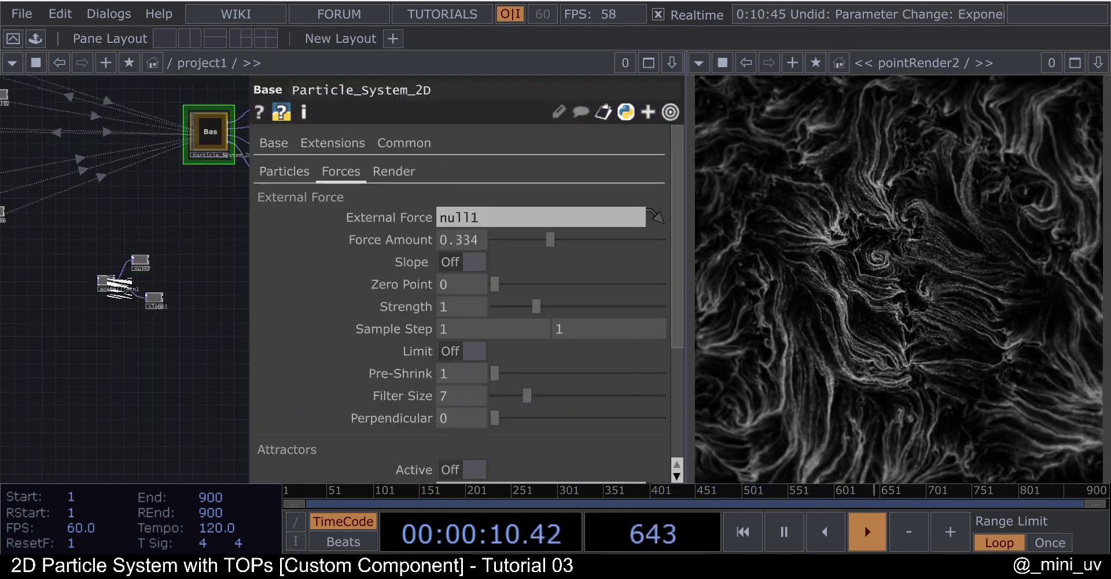
{"action": "scroll", "coordinate": [113, 283], "scroll_direction": "up", "scroll_amount": 5}
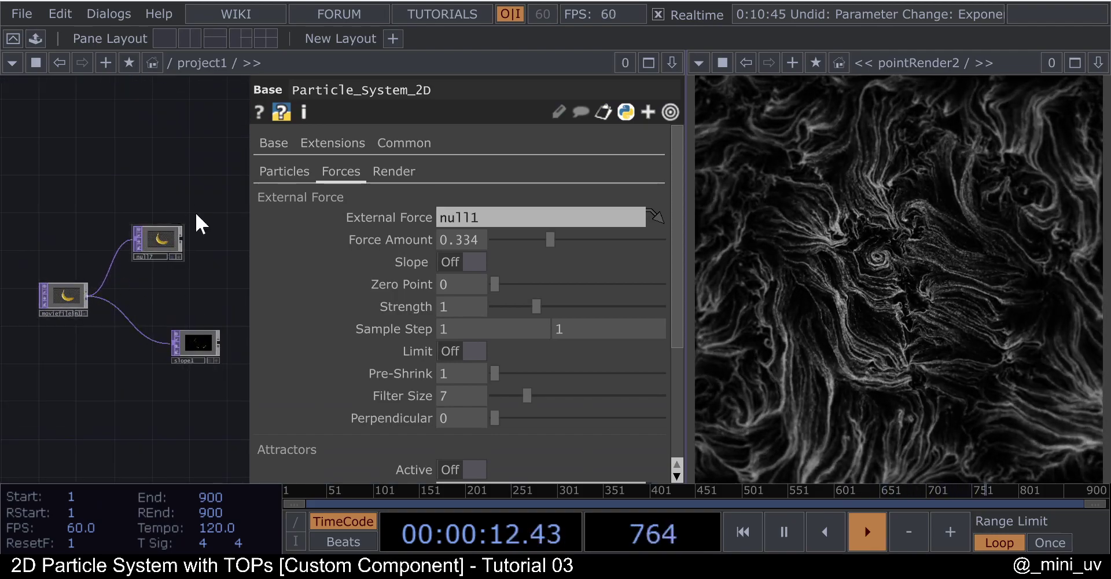
{"action": "left_click_drag", "start_coordinate": [96, 187], "coordinate": [65, 204]}
{"action": "mouse_move", "coordinate": [149, 243]}
{"action": "left_mouse_down"}
{"action": "mouse_move", "coordinate": [177, 224]}
{"action": "mouse_move", "coordinate": [503, 211]}
{"action": "mouse_move", "coordinate": [474, 216]}
{"action": "left_mouse_up"}
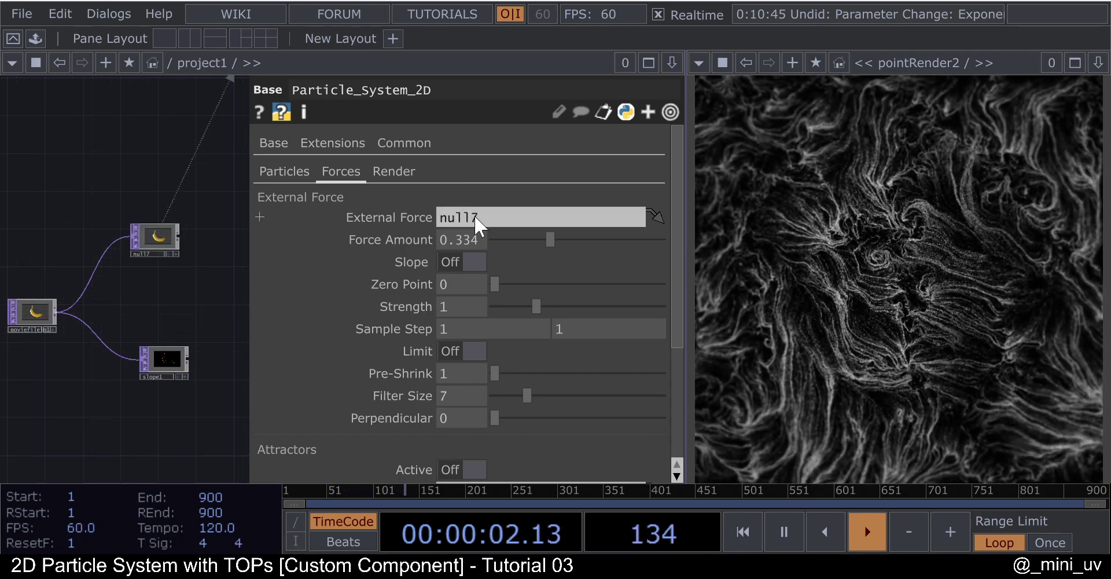
- Enable Slope for the external force of Particle_System_2D and set its Strength to 100
{"action": "left_click", "coordinate": [468, 265]}
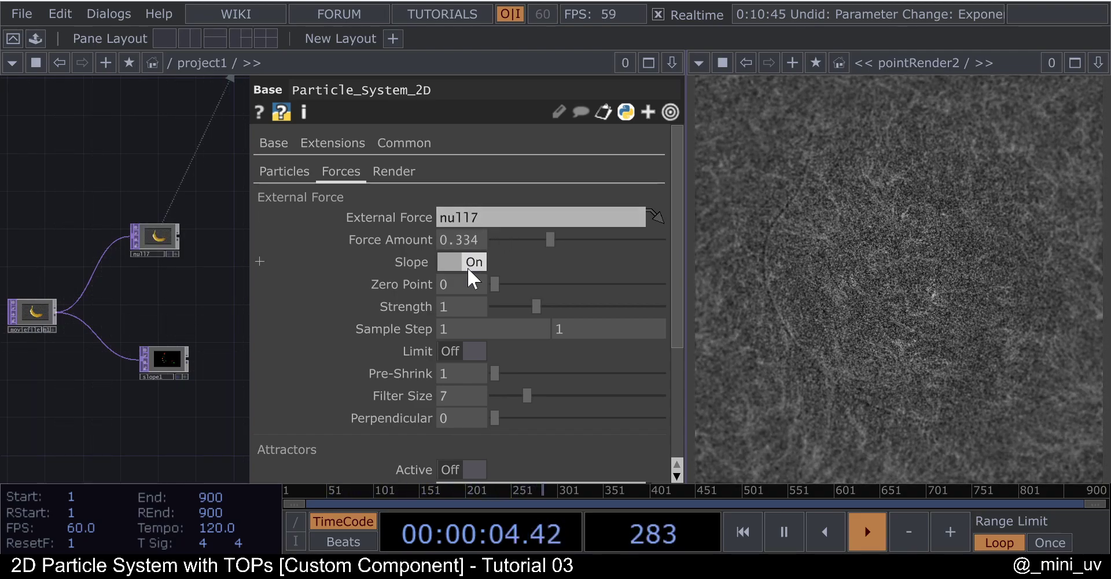
{"action": "left_click", "coordinate": [464, 313]}
{"action": "type", "text": "100"}
{"action": "key", "text": "Return"}
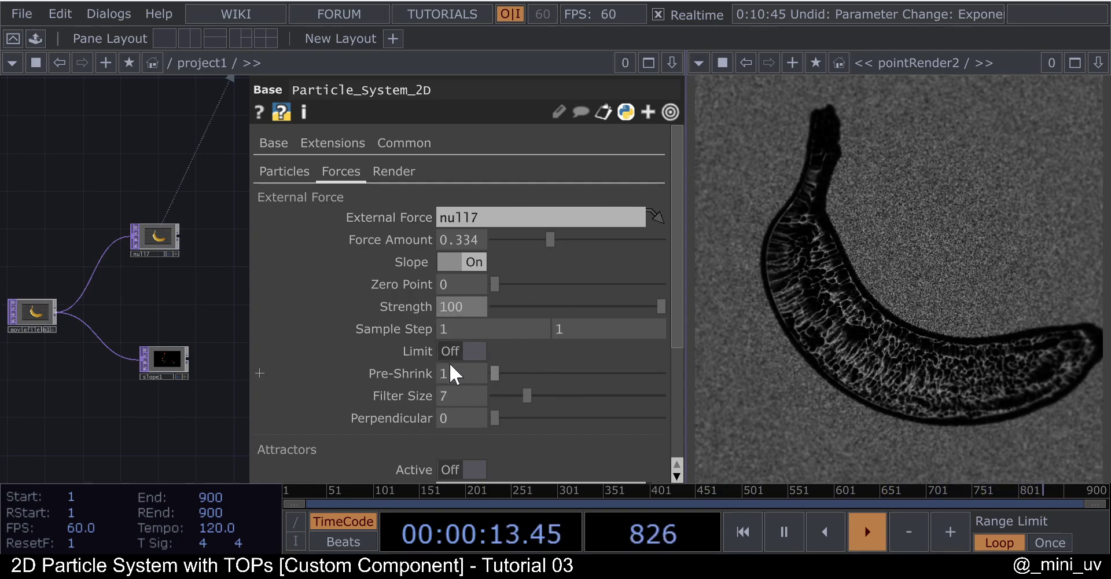
- Try Pre-Shrink 2 and Filter Size 10 for the external force, and settle on Pre-Shrink 1 and Filter Size 8
{"action": "left_click", "coordinate": [517, 371]}
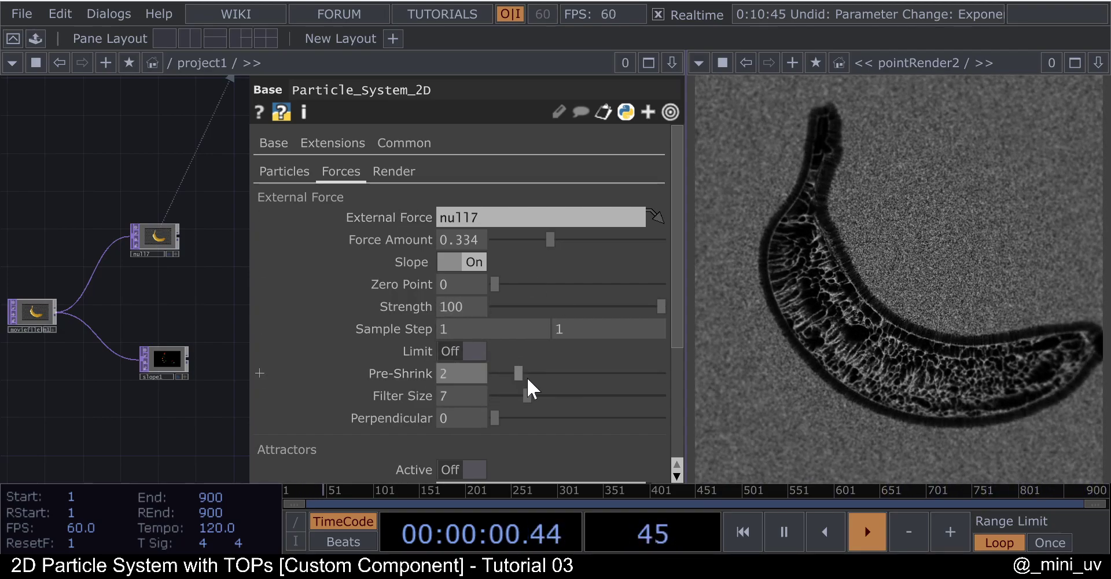
{"action": "left_click", "coordinate": [540, 396]}
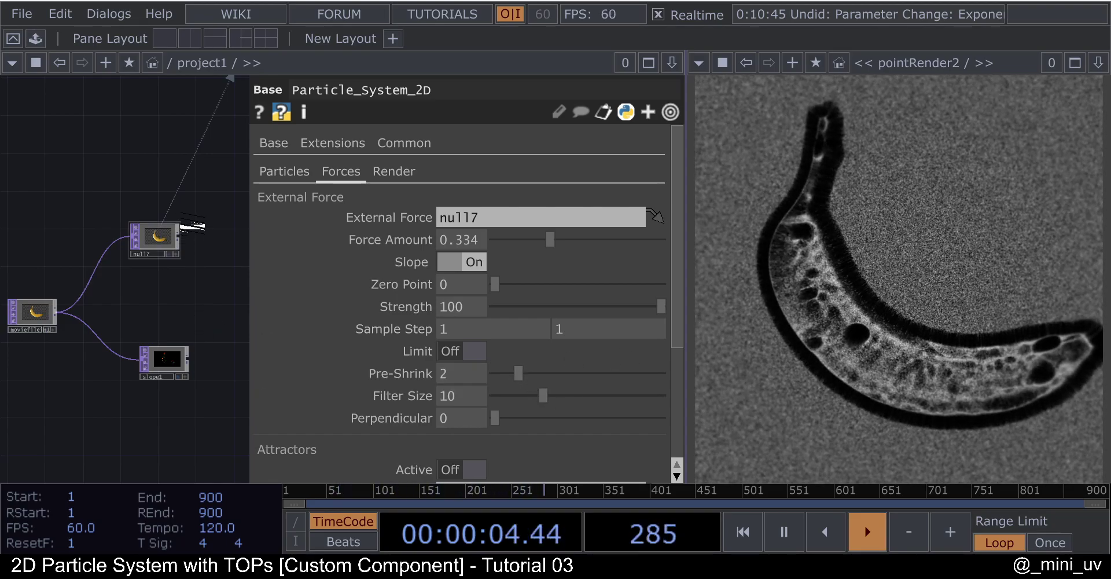
{"action": "left_click_drag", "start_coordinate": [155, 237], "coordinate": [193, 224]}
{"action": "right_click", "coordinate": [110, 269]}
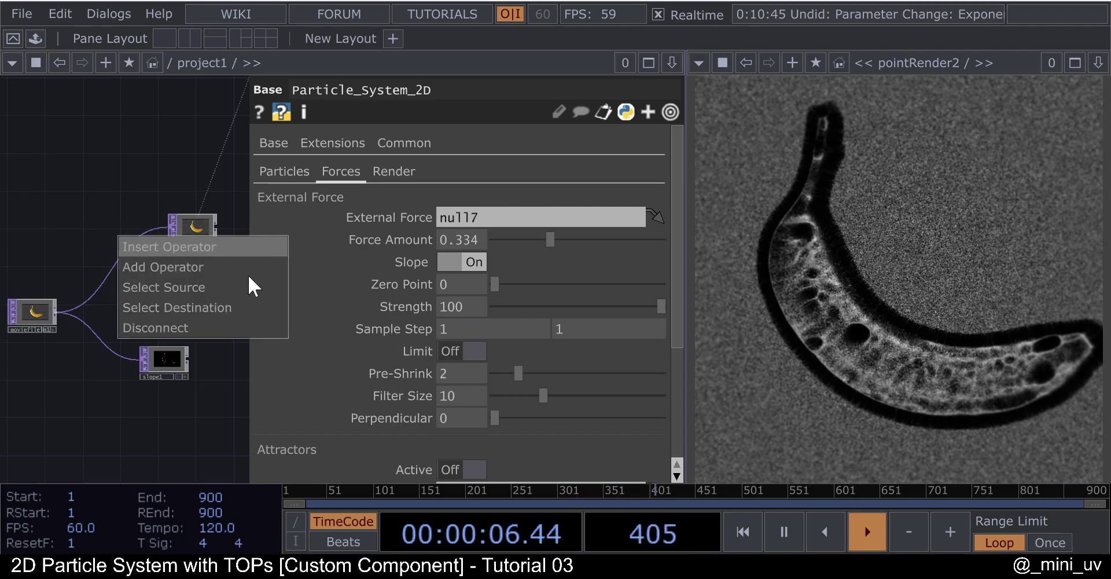
{"action": "left_click", "coordinate": [529, 386]}
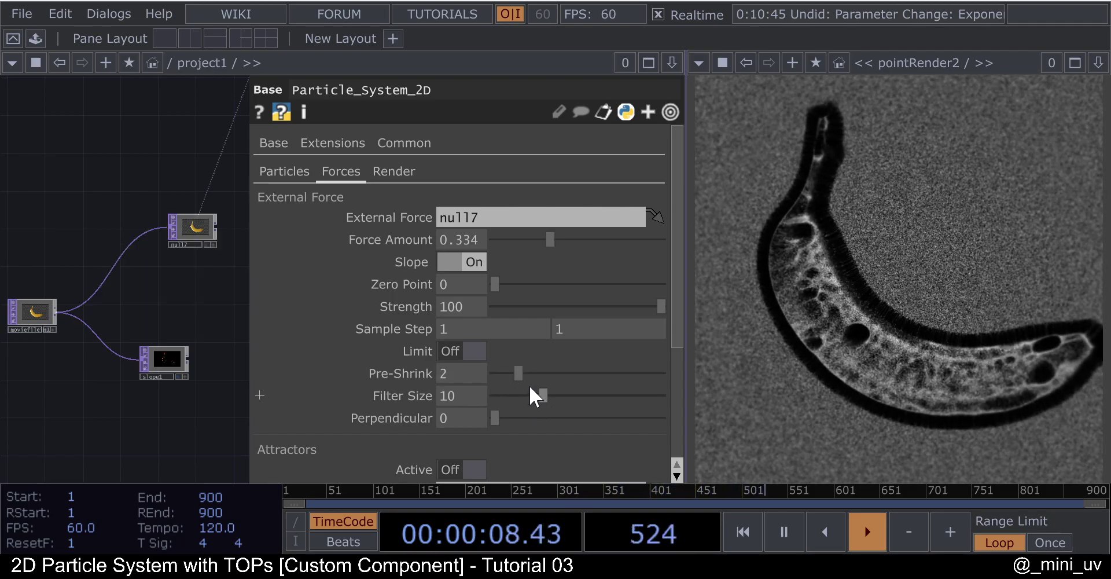
{"action": "left_click_drag", "start_coordinate": [540, 393], "coordinate": [533, 394]}
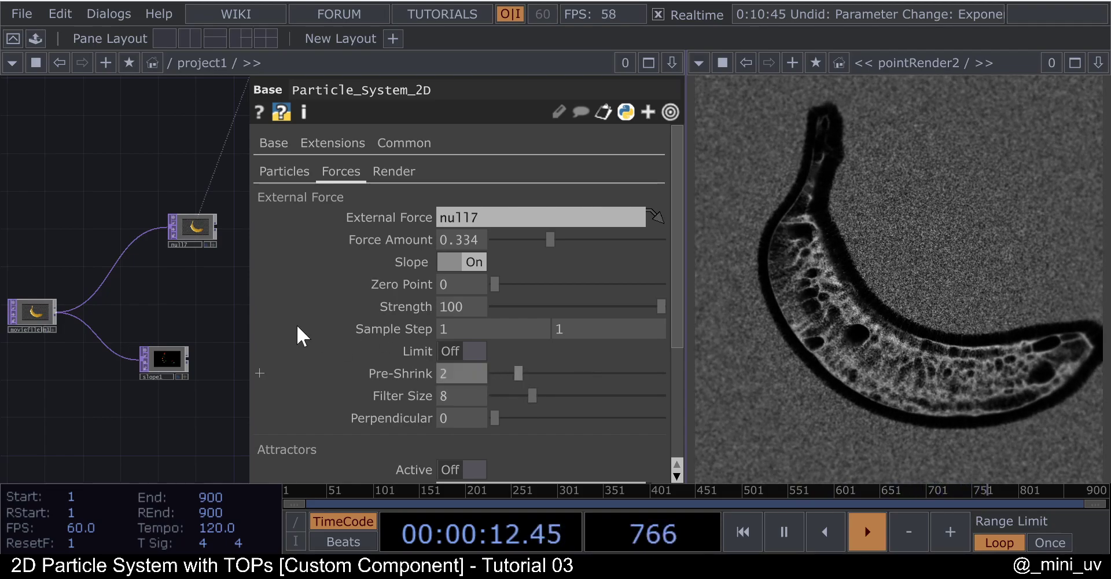
{"action": "left_click_drag", "start_coordinate": [518, 372], "coordinate": [495, 372]}
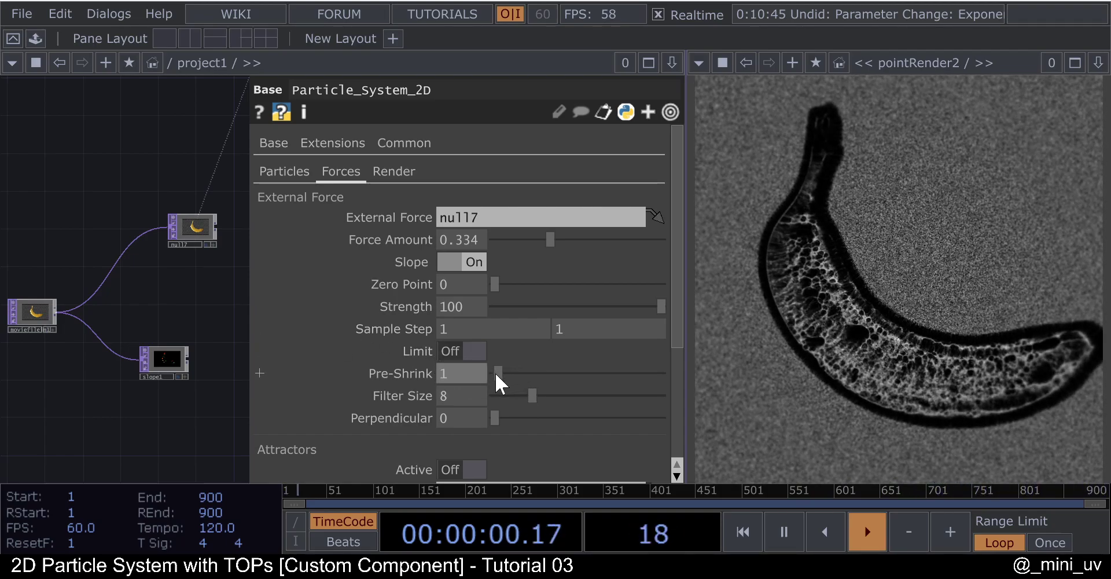
- Insert a Transform TOP between moviefilein1 and null7 and set its horizontal Translate to -0.033
{"action": "right_click", "coordinate": [106, 273]}
{"action": "left_click", "coordinate": [123, 254]}
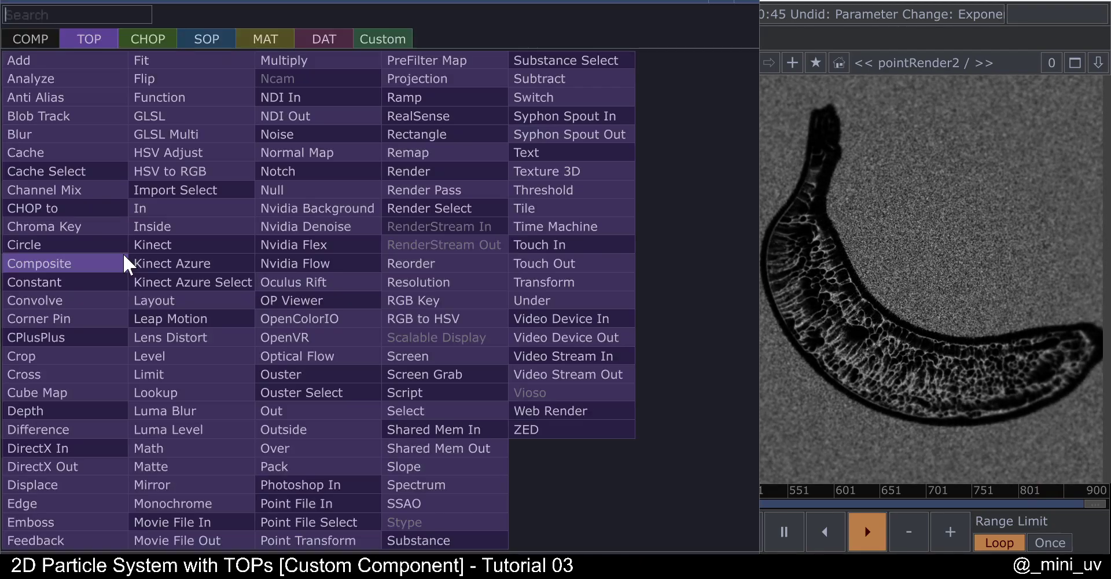
{"action": "left_click", "coordinate": [537, 282]}
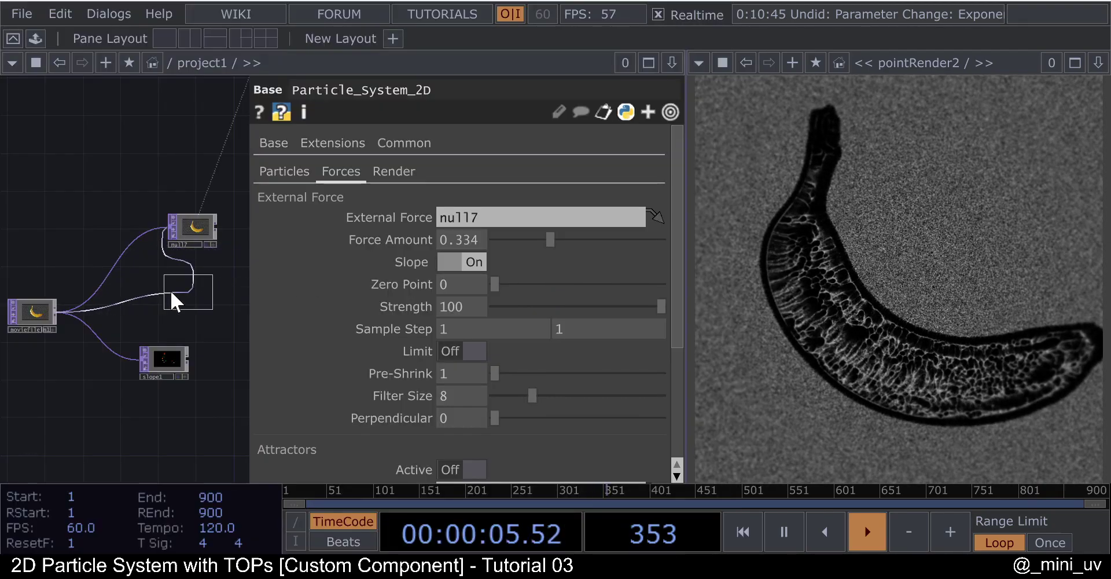
{"action": "left_click", "coordinate": [124, 287]}
{"action": "middle_click_drag", "start_coordinate": [451, 193], "coordinate": [368, 229]}
{"action": "middle_click_drag", "start_coordinate": [469, 192], "coordinate": [399, 228]}
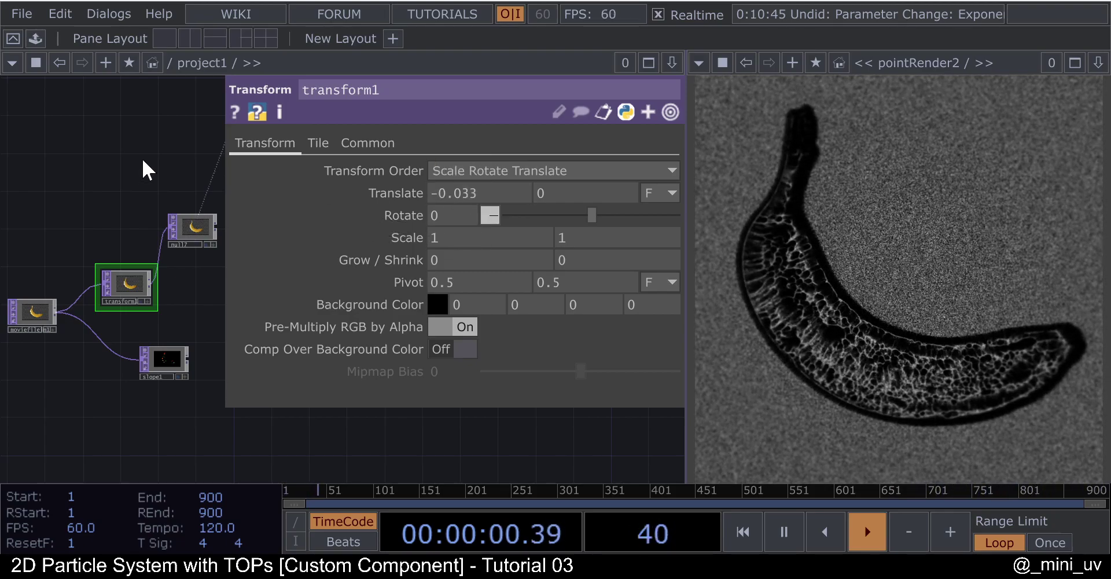
{"action": "key", "text": "p"}
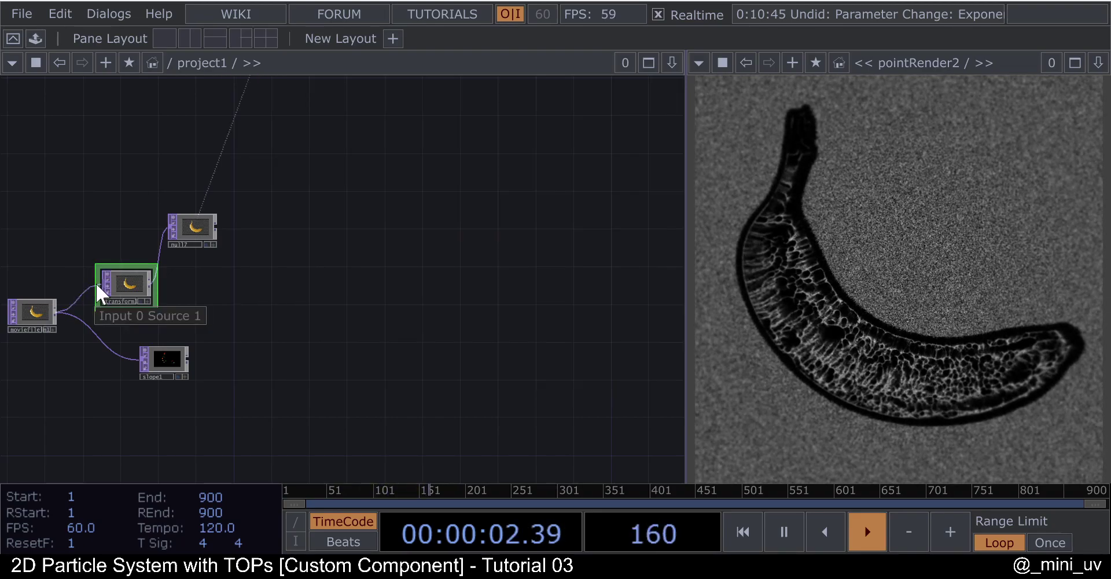
- Open the parameters of Particle_System_2D while keeping the null7 image node visible in the network
{"action": "left_click_drag", "start_coordinate": [409, 291], "coordinate": [437, 296]}
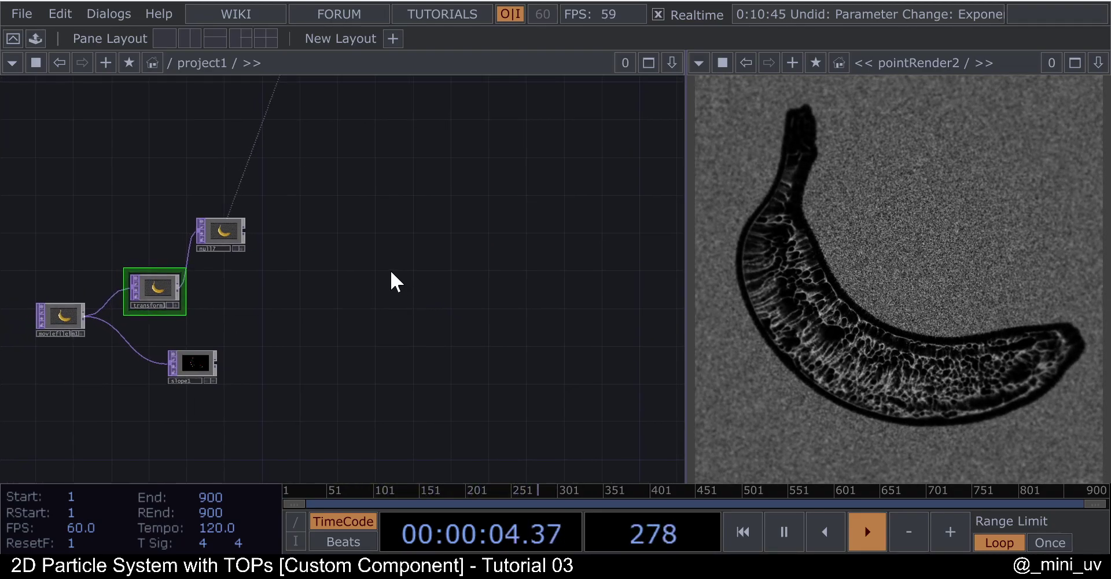
{"action": "scroll", "coordinate": [396, 274], "scroll_direction": "down", "scroll_amount": 1}
{"action": "scroll", "coordinate": [396, 273], "scroll_direction": "down", "scroll_amount": 2}
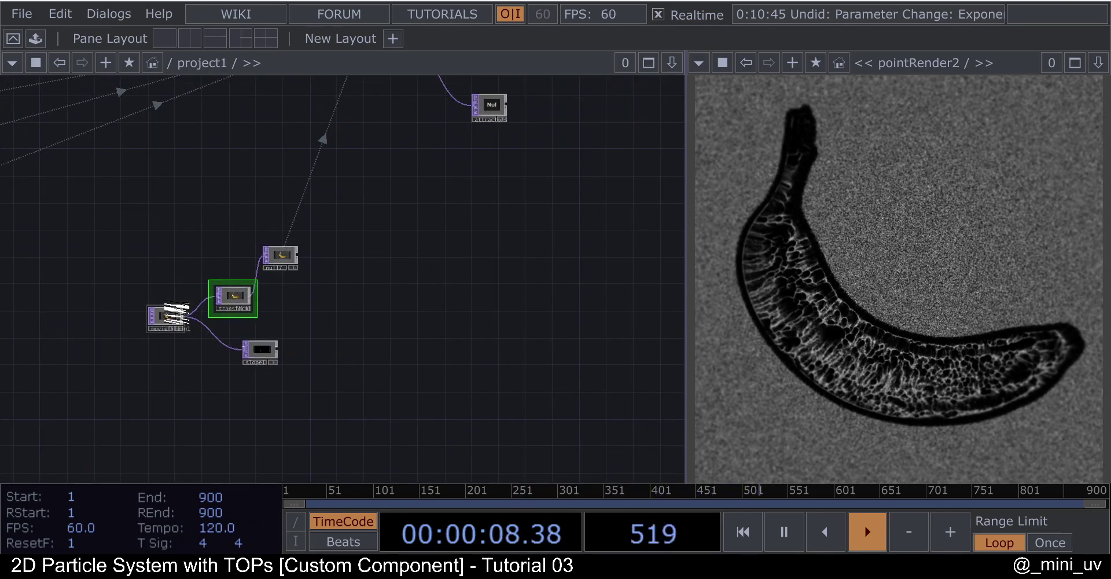
{"action": "scroll", "coordinate": [170, 315], "scroll_direction": "up", "scroll_amount": 3}
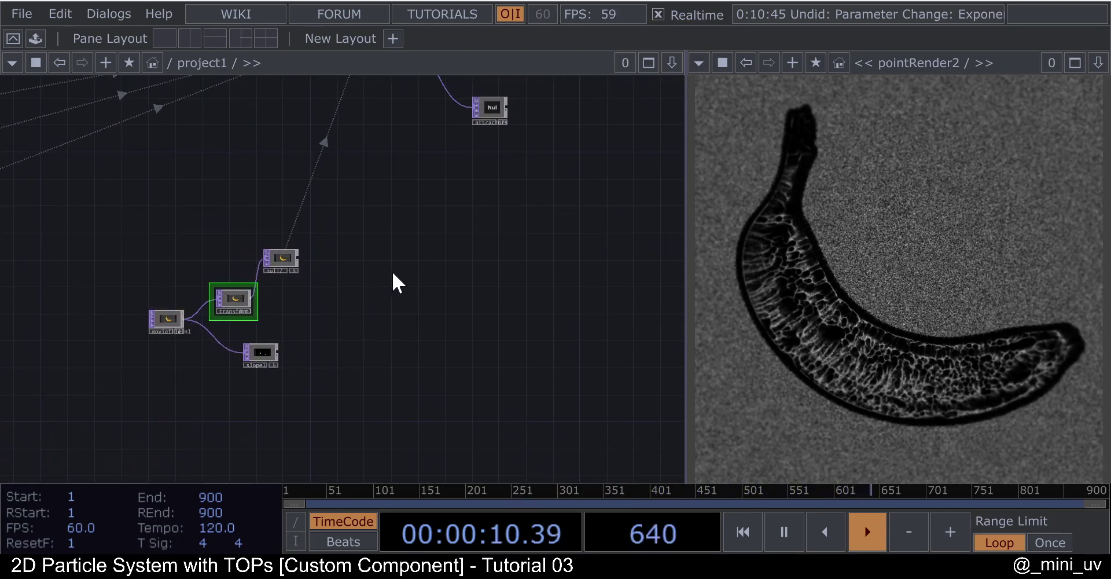
{"action": "scroll", "coordinate": [335, 328], "scroll_direction": "down", "scroll_amount": 6}
{"action": "left_click", "coordinate": [328, 189]}
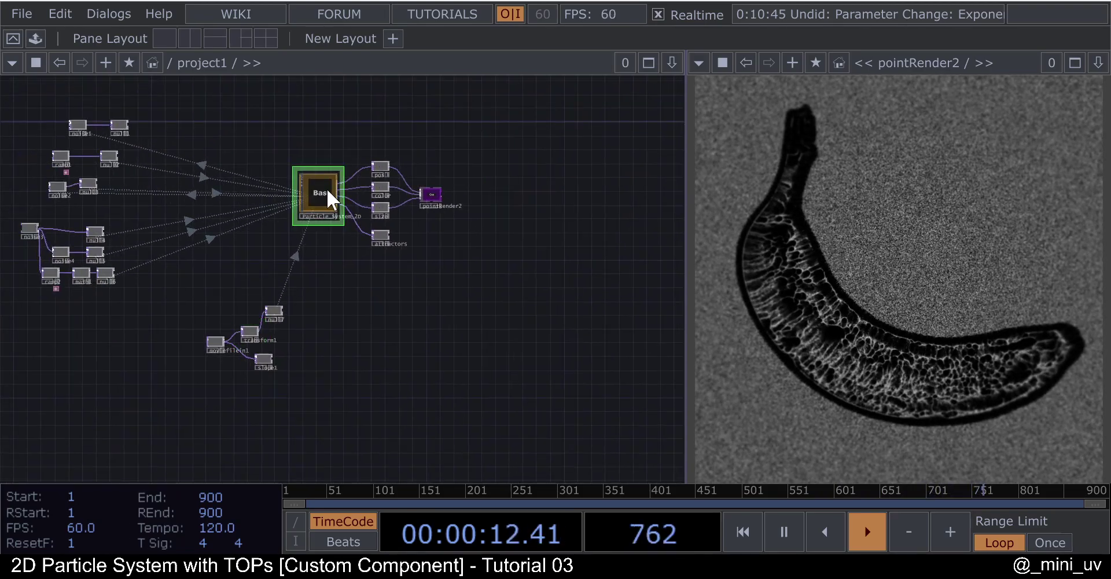
{"action": "key", "text": "p"}
{"action": "left_click_drag", "start_coordinate": [257, 290], "coordinate": [156, 311]}
{"action": "scroll", "coordinate": [156, 311], "scroll_direction": "up", "scroll_amount": 5}
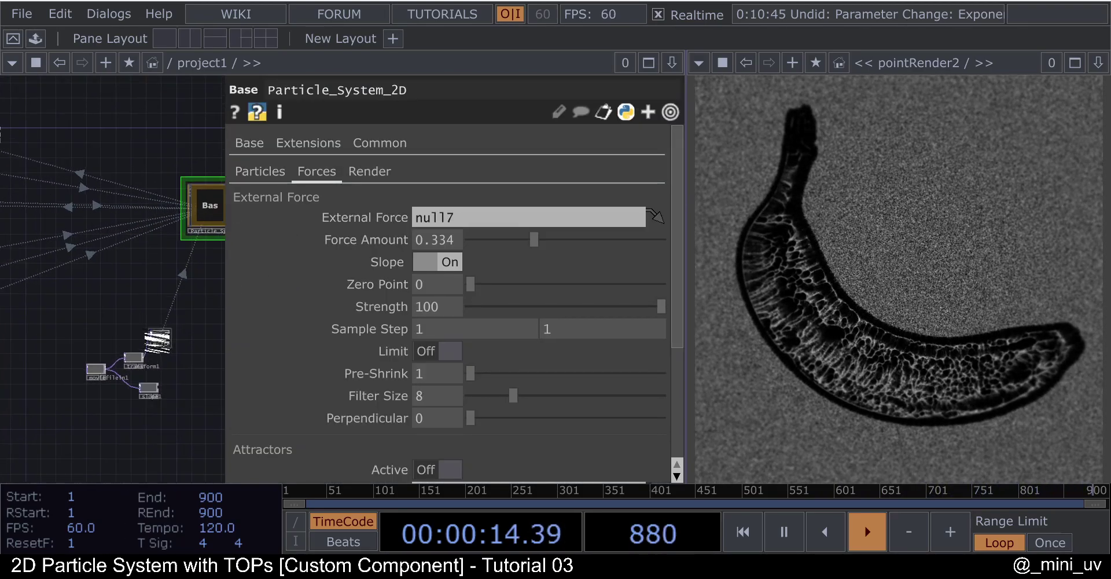
{"action": "scroll", "coordinate": [153, 298], "scroll_direction": "down", "scroll_amount": 3}
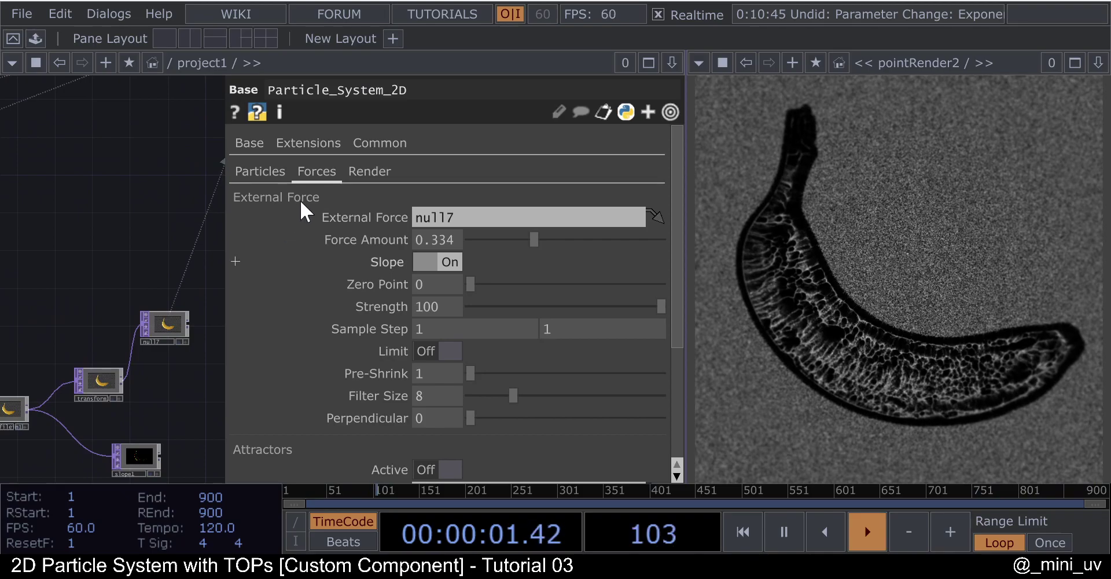
- Set the render Color of Particle_System_2D to Custom and assign null7 as its Custom Color
{"action": "left_click", "coordinate": [356, 175]}
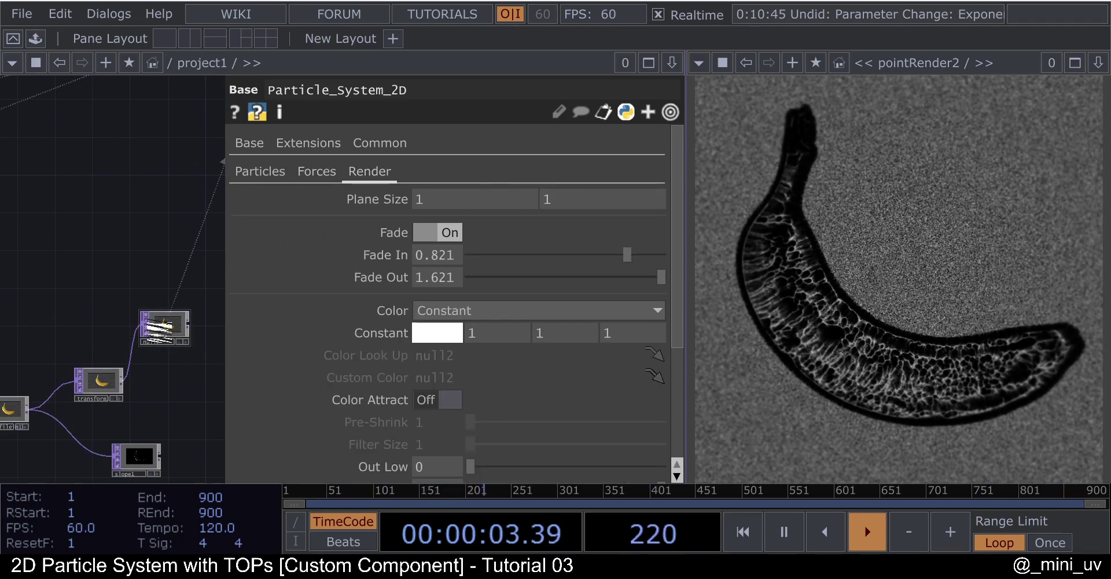
{"action": "scroll", "coordinate": [159, 330], "scroll_direction": "up", "scroll_amount": 2}
{"action": "left_click", "coordinate": [445, 312]}
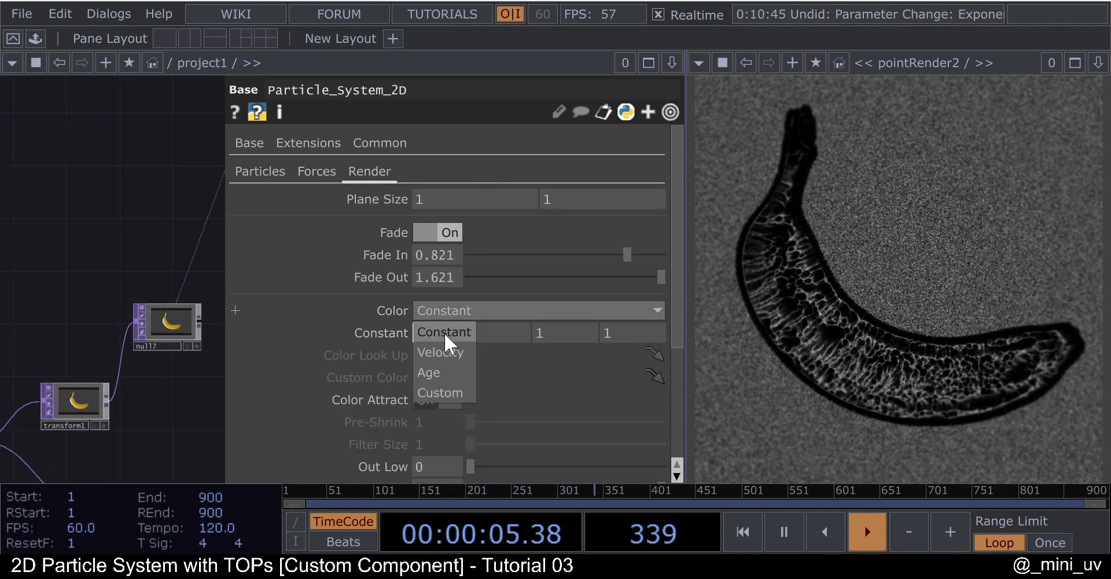
{"action": "left_click", "coordinate": [439, 392]}
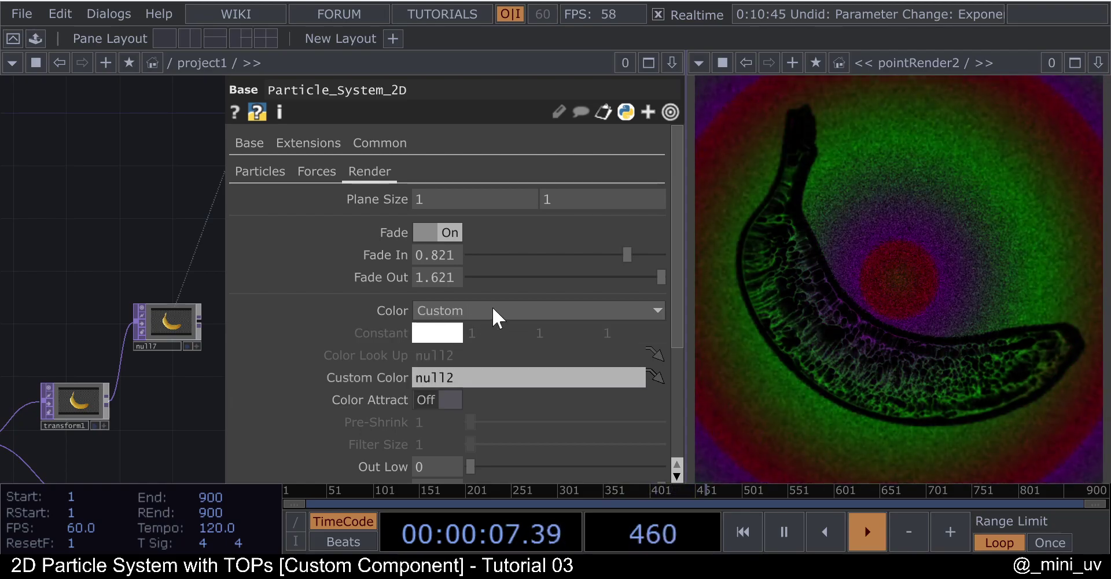
{"action": "left_click_drag", "start_coordinate": [185, 325], "coordinate": [463, 380]}
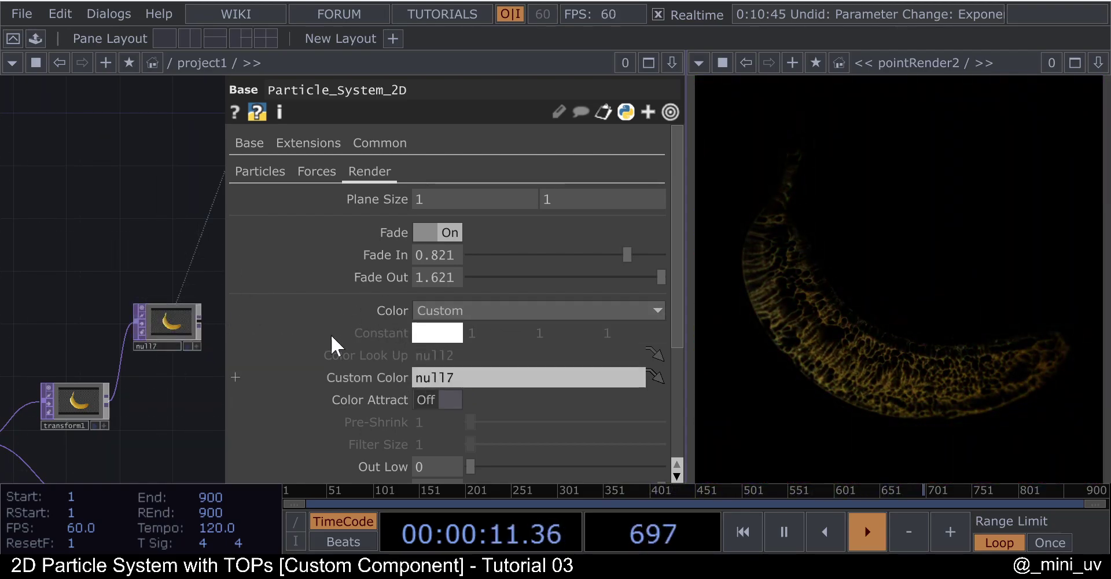
- Turn off Fade in the render settings of Particle_System_2D
{"action": "scroll", "coordinate": [104, 246], "scroll_direction": "down", "scroll_amount": 3}
{"action": "scroll", "coordinate": [116, 283], "scroll_direction": "up", "scroll_amount": 5}
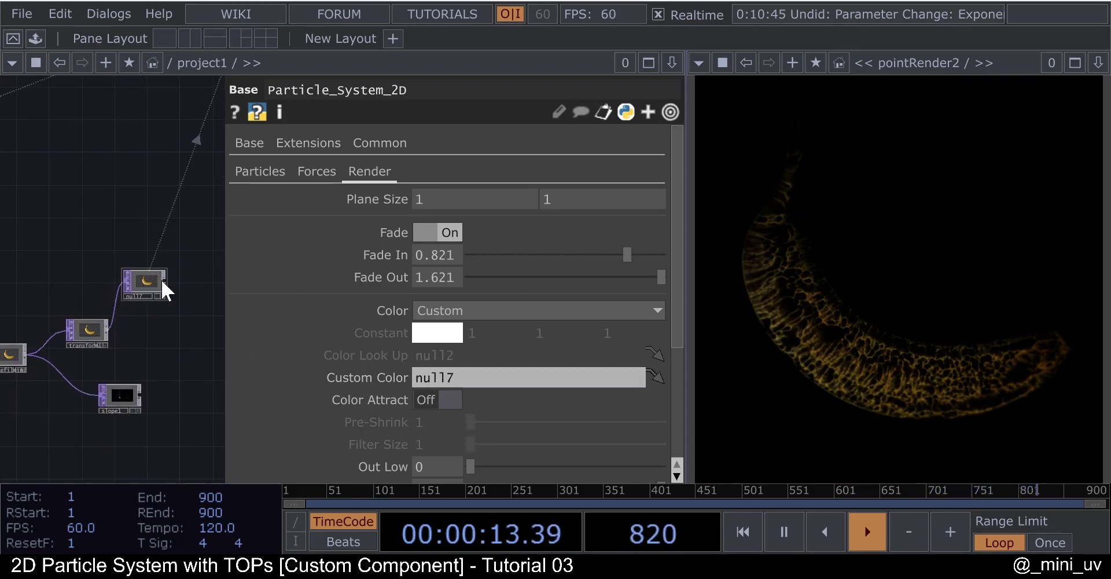
{"action": "scroll", "coordinate": [104, 278], "scroll_direction": "down", "scroll_amount": 3}
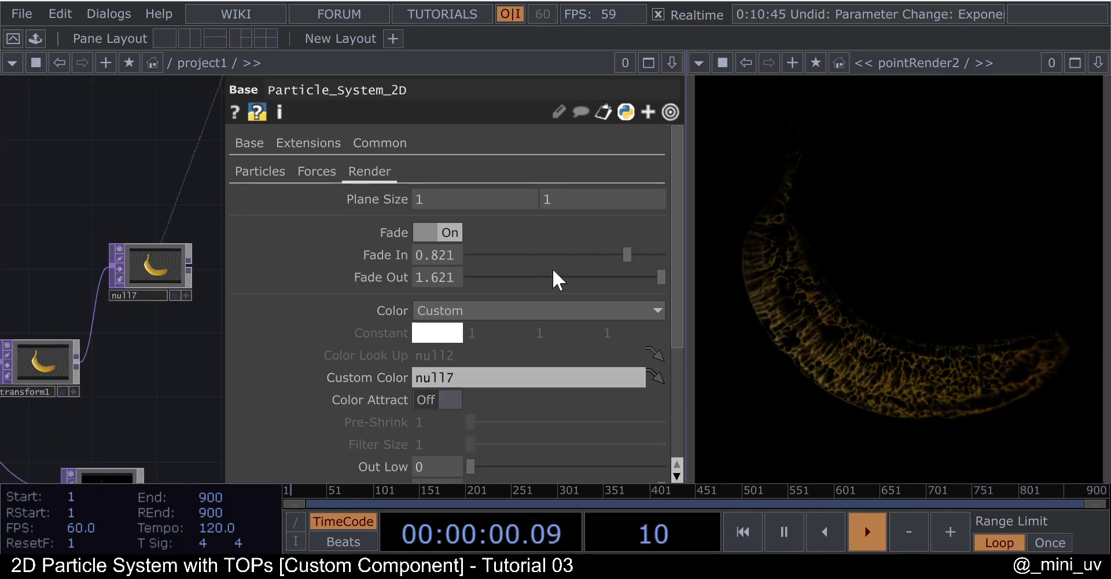
{"action": "left_click", "coordinate": [445, 232]}
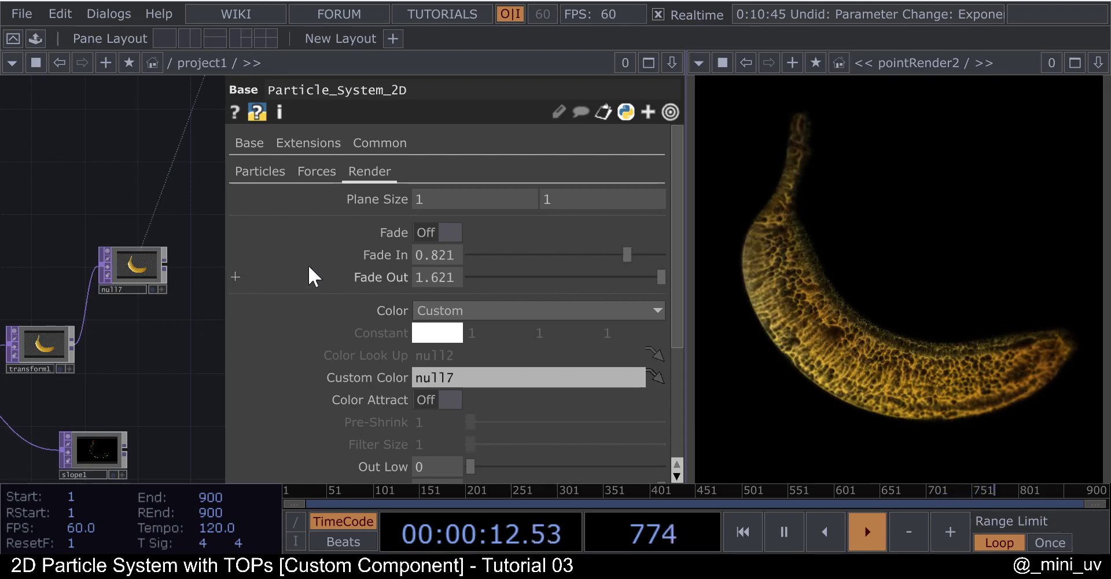
- Return to the External Force parameters of Particle_System_2D
{"action": "left_click", "coordinate": [313, 171]}
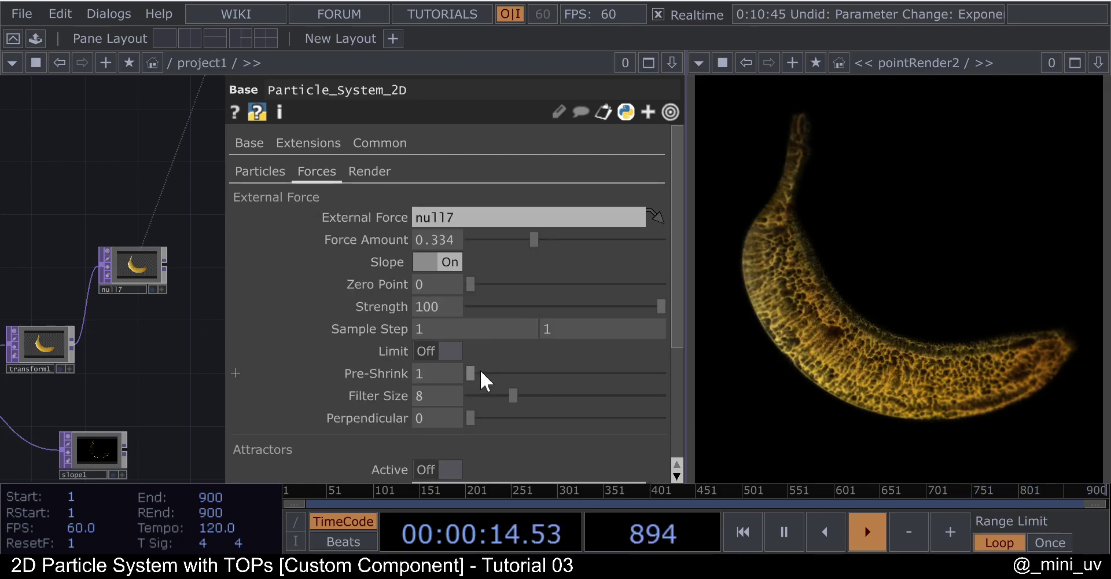
- Set the external force's Filter Size to 10 and look over the Render parameters of the particle system
{"action": "left_click_drag", "start_coordinate": [485, 370], "coordinate": [526, 389]}
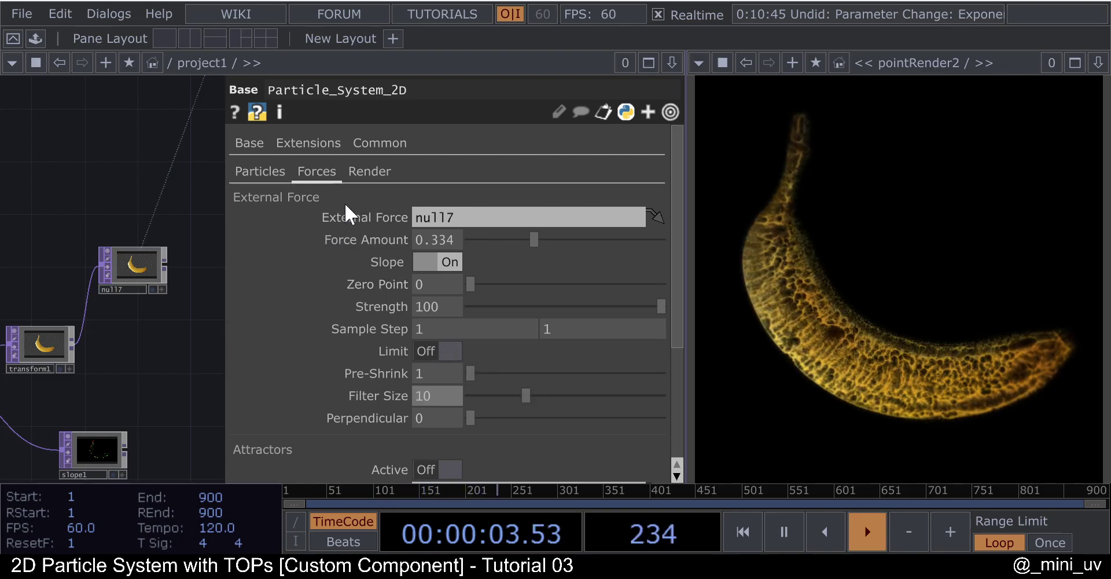
{"action": "left_click", "coordinate": [370, 172]}
{"action": "scroll", "coordinate": [502, 302], "scroll_direction": "down", "scroll_amount": 1}
{"action": "scroll", "coordinate": [463, 278], "scroll_direction": "up", "scroll_amount": 1}
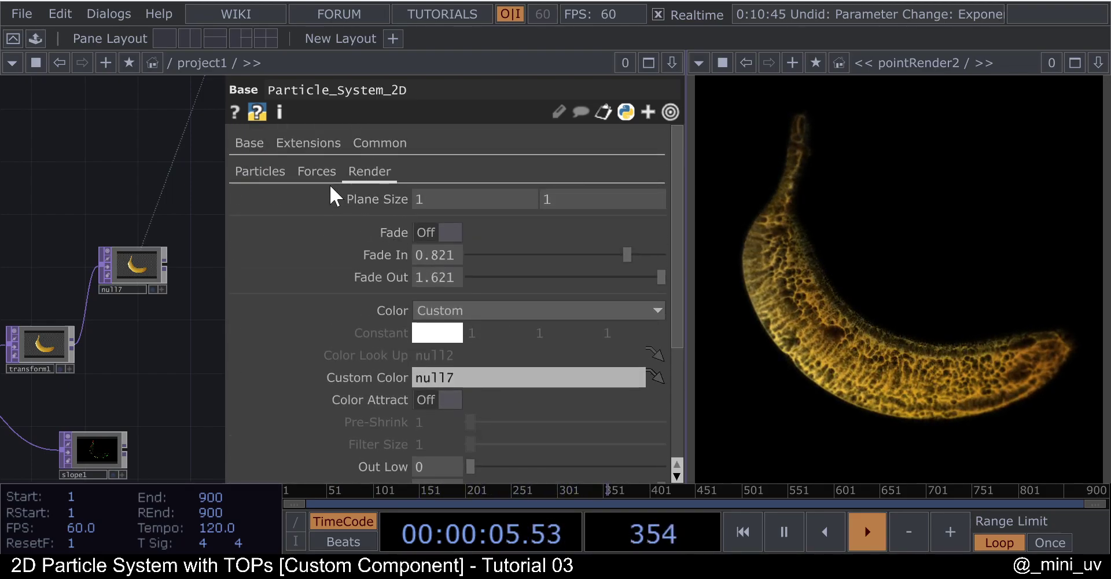
- Try an external force Zero Point of about 0.308 and return it to 0
{"action": "left_click", "coordinate": [316, 172]}
{"action": "left_click_drag", "start_coordinate": [475, 282], "coordinate": [534, 280]}
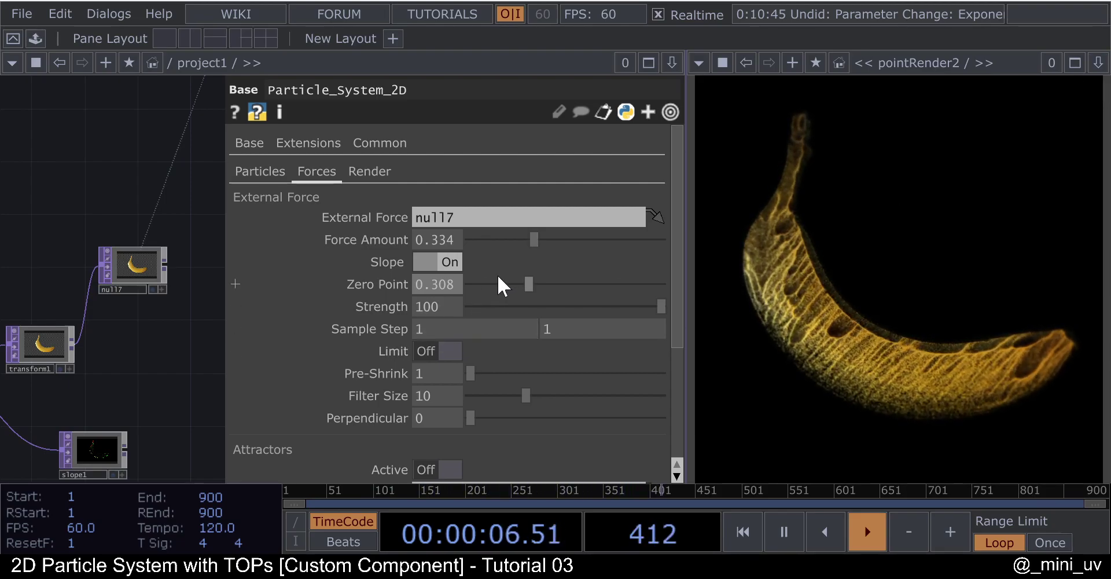
{"action": "left_click_drag", "start_coordinate": [499, 280], "coordinate": [467, 330]}
- Try different Sample Step values for the external force and reset both fields to 1
{"action": "middle_click_drag", "start_coordinate": [313, 321], "coordinate": [559, 319]}
{"action": "middle_click_drag", "start_coordinate": [350, 328], "coordinate": [507, 300]}
{"action": "left_click", "coordinate": [446, 328]}
{"action": "type", "text": "1"}
{"action": "key", "text": "Tab"}
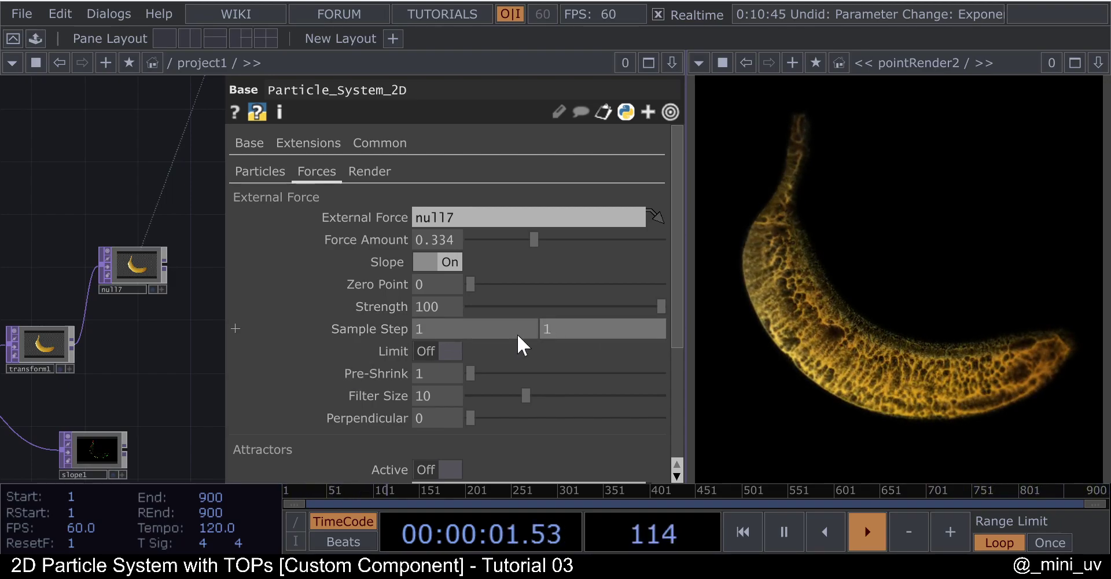
- Turn on Limit for the external force, toggling it off and on again to compare the particle result
{"action": "left_click", "coordinate": [454, 351]}
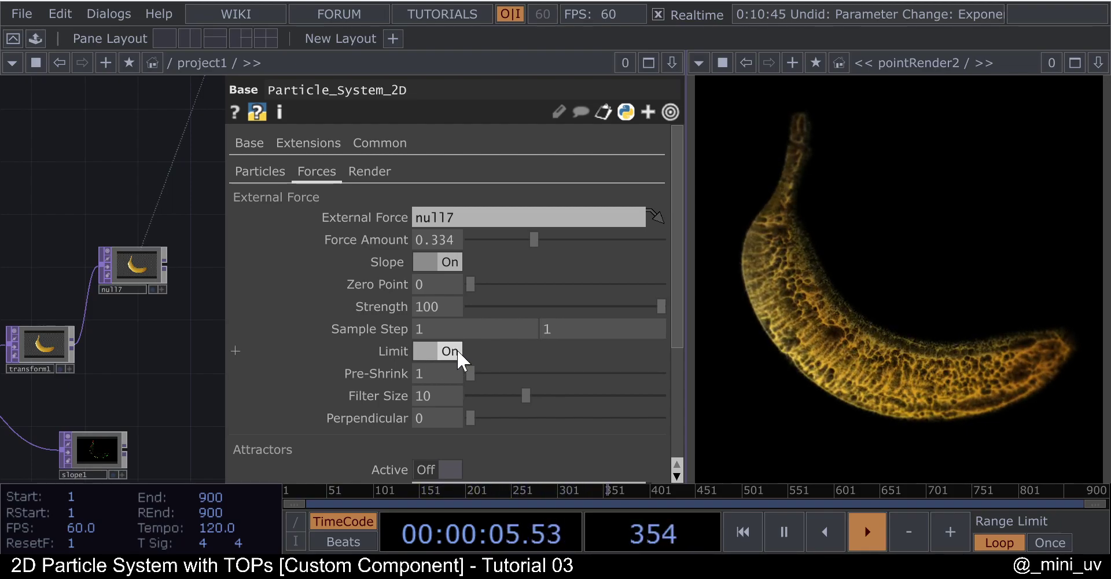
{"action": "scroll", "coordinate": [151, 260], "scroll_direction": "down", "scroll_amount": 4}
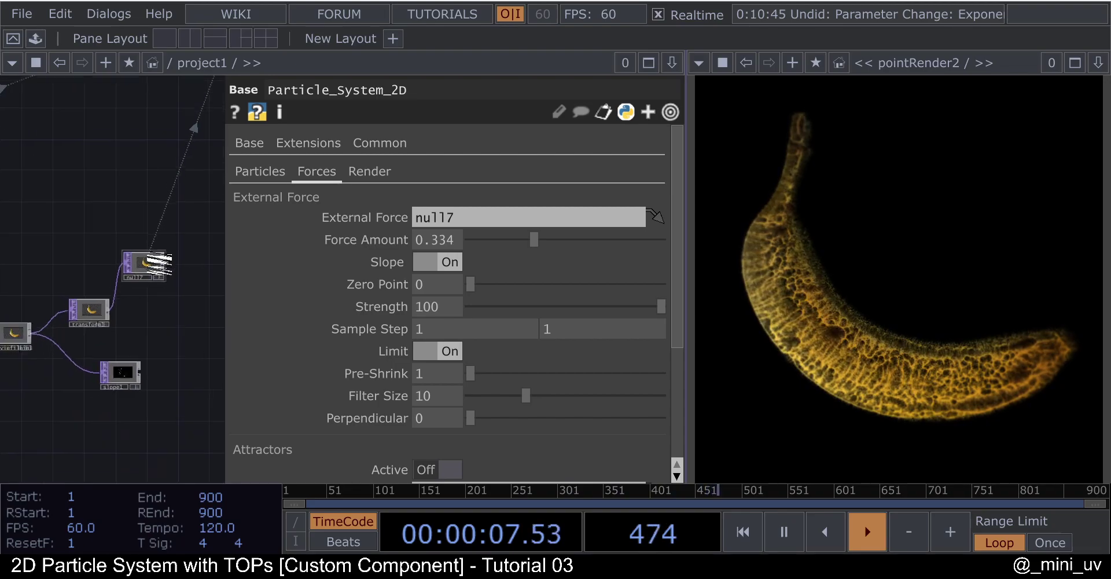
{"action": "scroll", "coordinate": [27, 333], "scroll_direction": "up", "scroll_amount": 6}
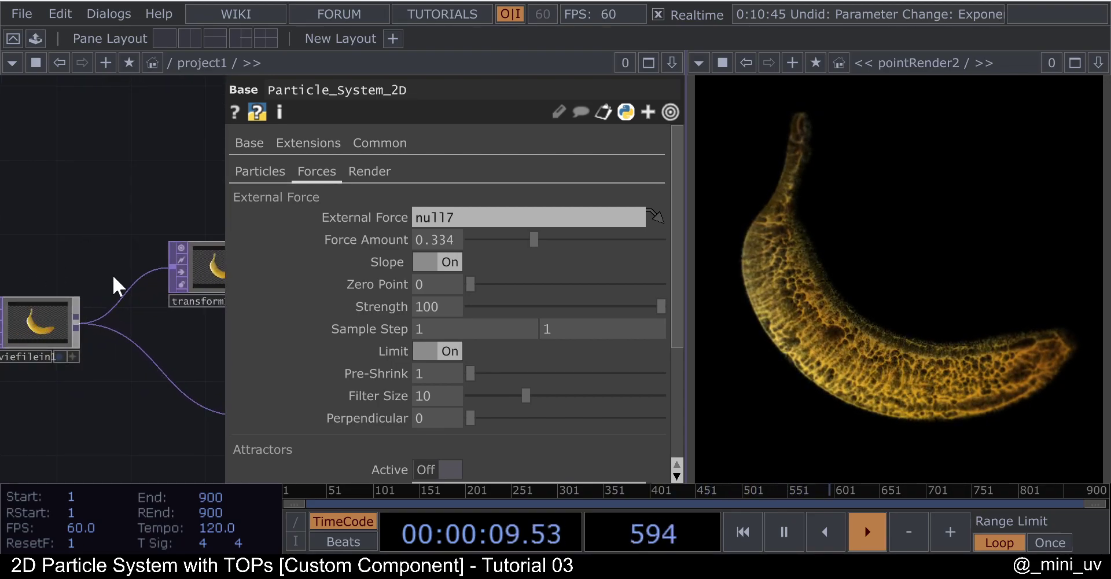
{"action": "scroll", "coordinate": [61, 327], "scroll_direction": "down", "scroll_amount": 1}
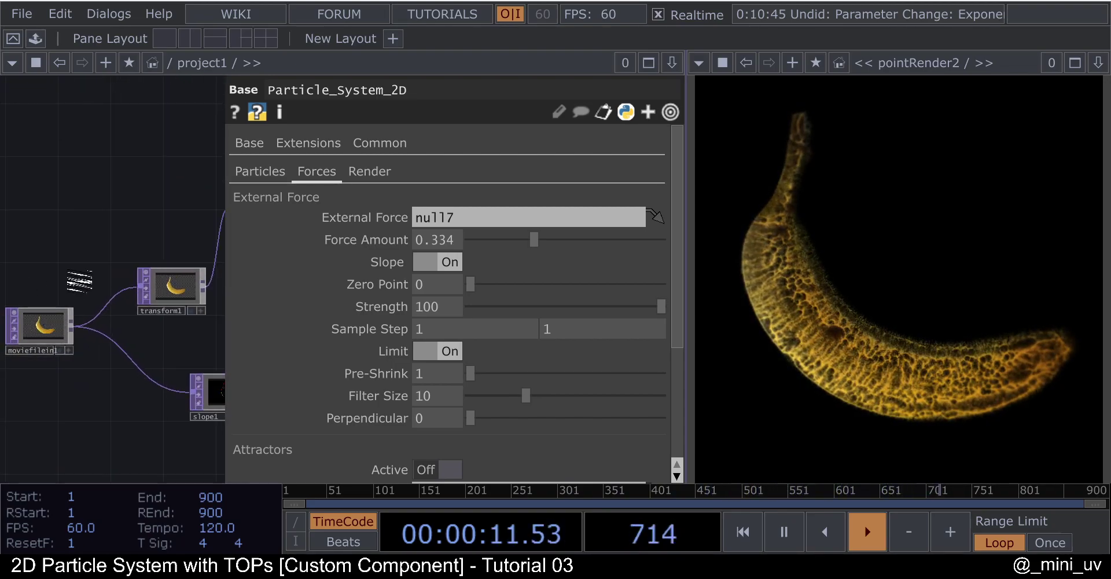
{"action": "scroll", "coordinate": [63, 336], "scroll_direction": "up", "scroll_amount": 3}
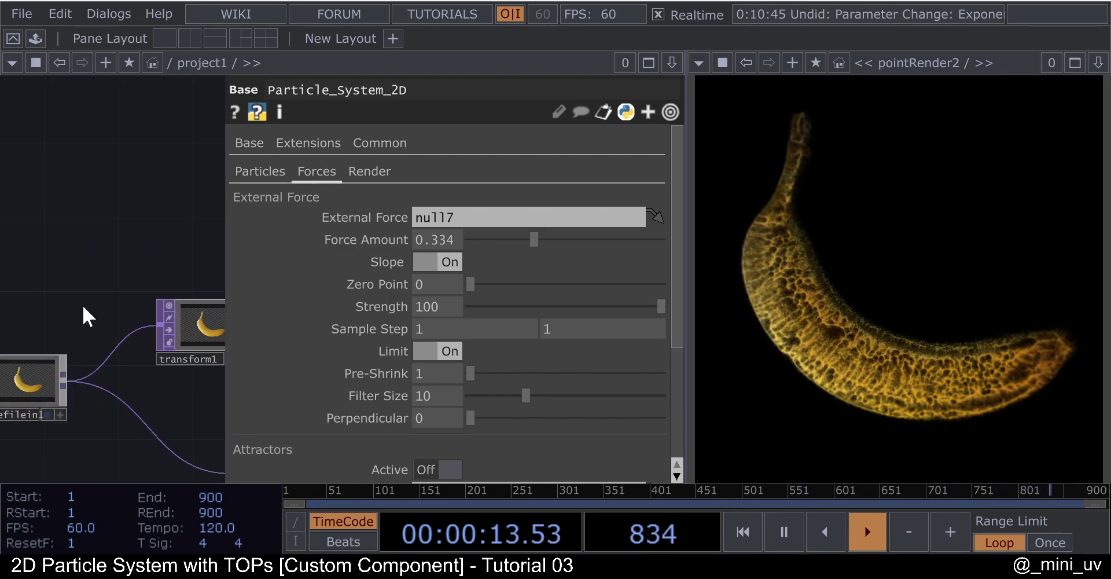
{"action": "left_click", "coordinate": [447, 352]}
{"action": "left_click", "coordinate": [445, 353]}
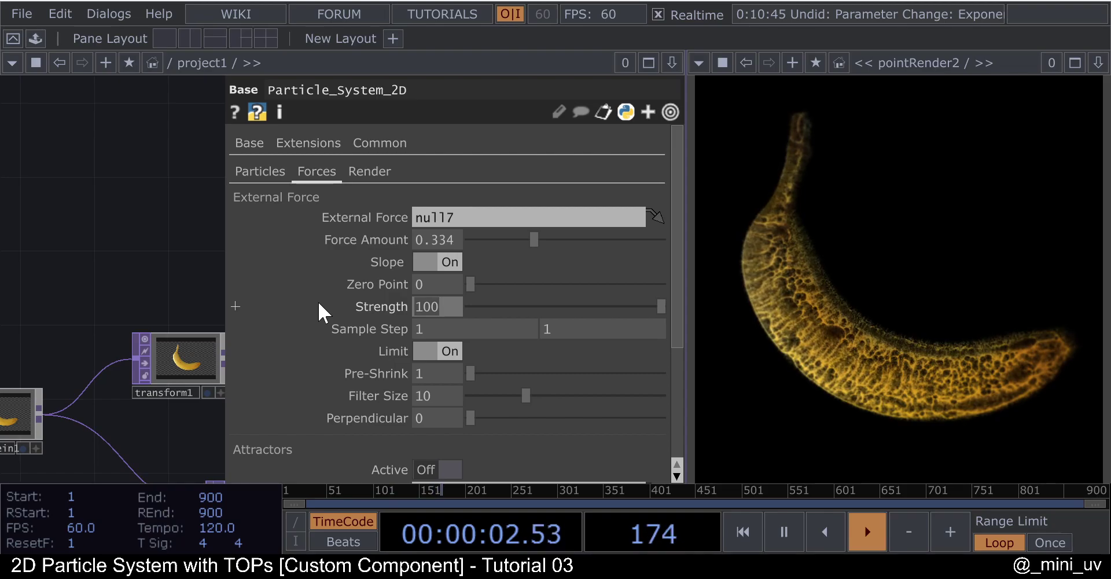
- Set the external force's Strength to 500 and toggle Limit off and on to compare
{"action": "type", "text": "500"}
{"action": "key", "text": "Return"}
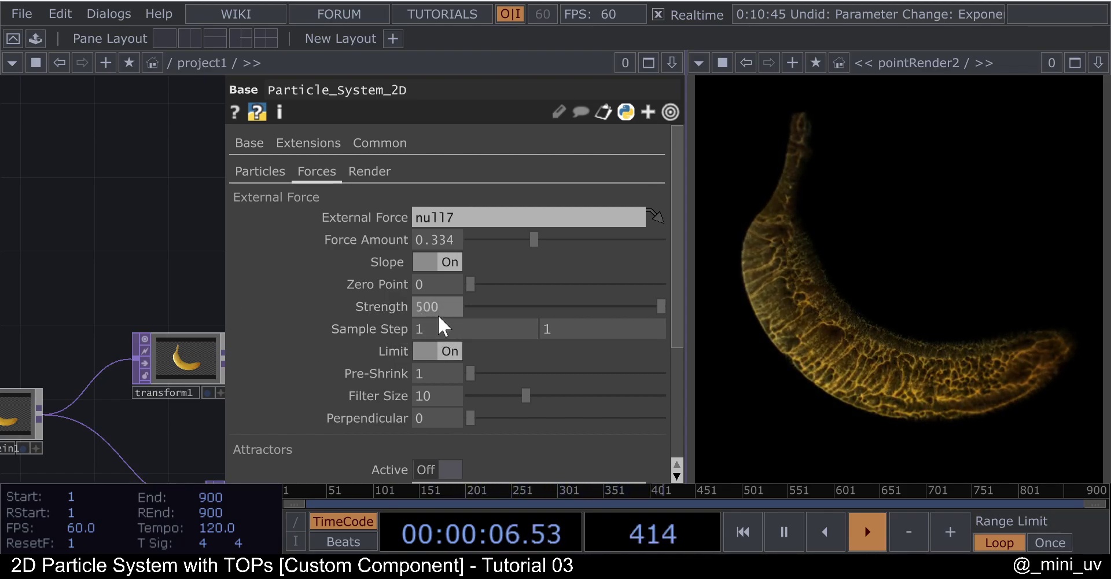
{"action": "left_click", "coordinate": [452, 351]}
{"action": "left_click", "coordinate": [453, 351]}
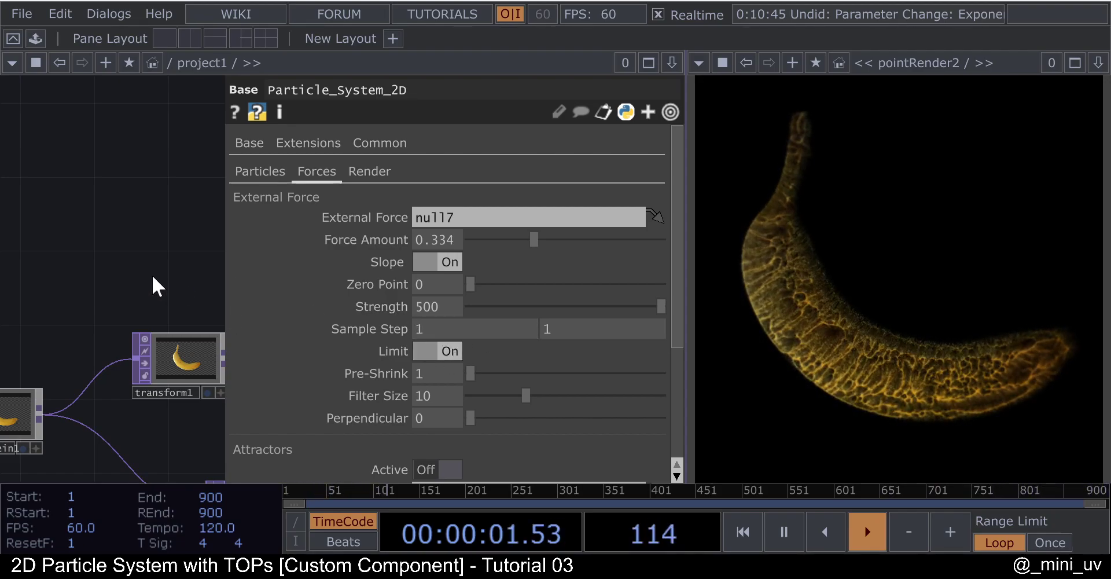
- Turn off Limit and set the external force's Strength to 100
{"action": "scroll", "coordinate": [152, 275], "scroll_direction": "down", "scroll_amount": 3}
{"action": "left_click_drag", "start_coordinate": [152, 275], "coordinate": [113, 272]}
{"action": "scroll", "coordinate": [113, 272], "scroll_direction": "down", "scroll_amount": 3}
{"action": "scroll", "coordinate": [158, 259], "scroll_direction": "up", "scroll_amount": 4}
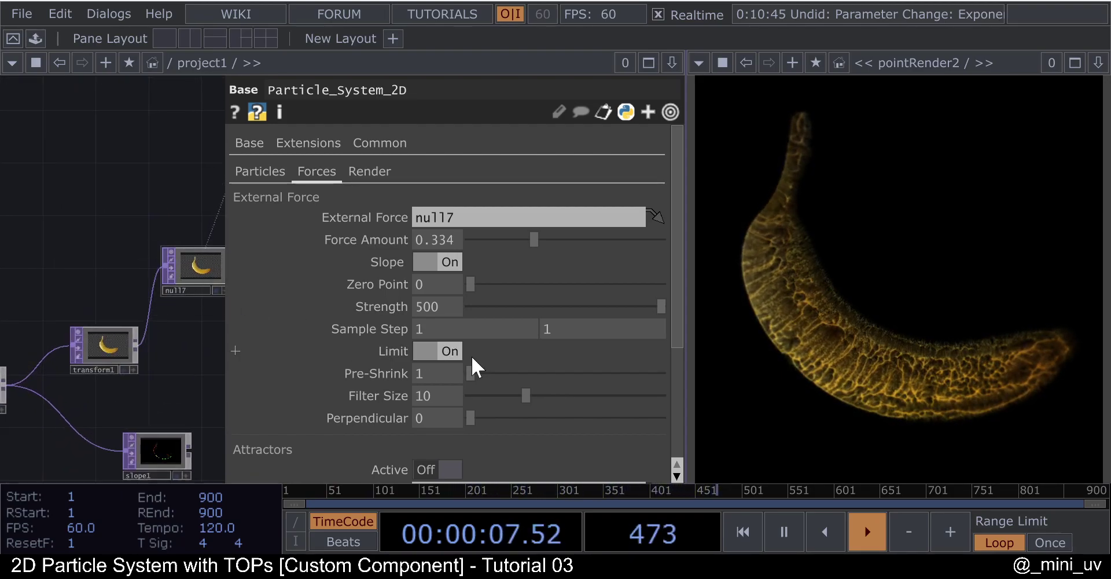
{"action": "left_click", "coordinate": [446, 352]}
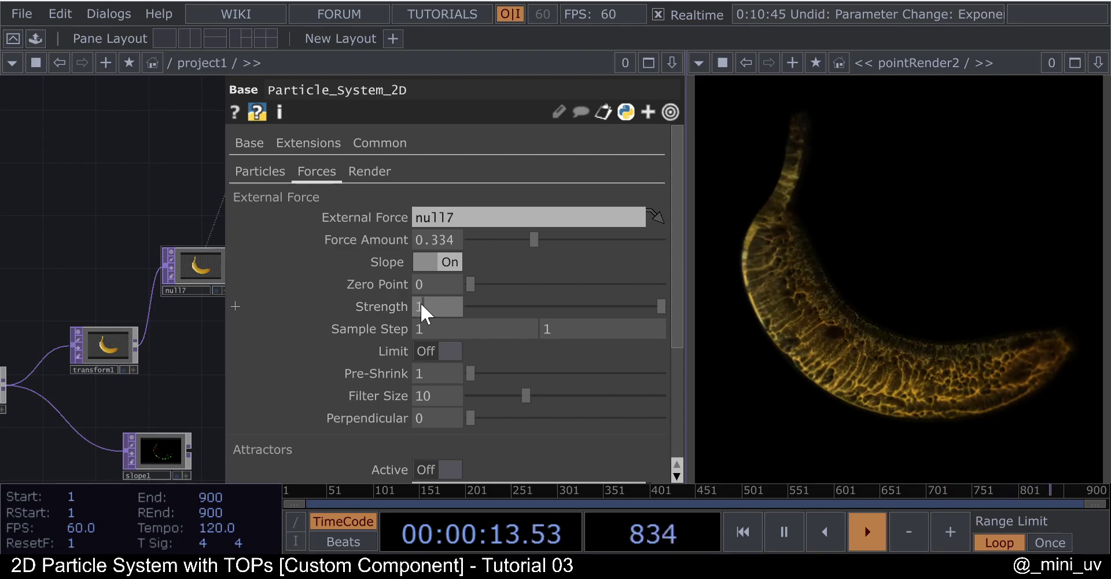
{"action": "type", "text": "100"}
{"action": "key", "text": "Return"}
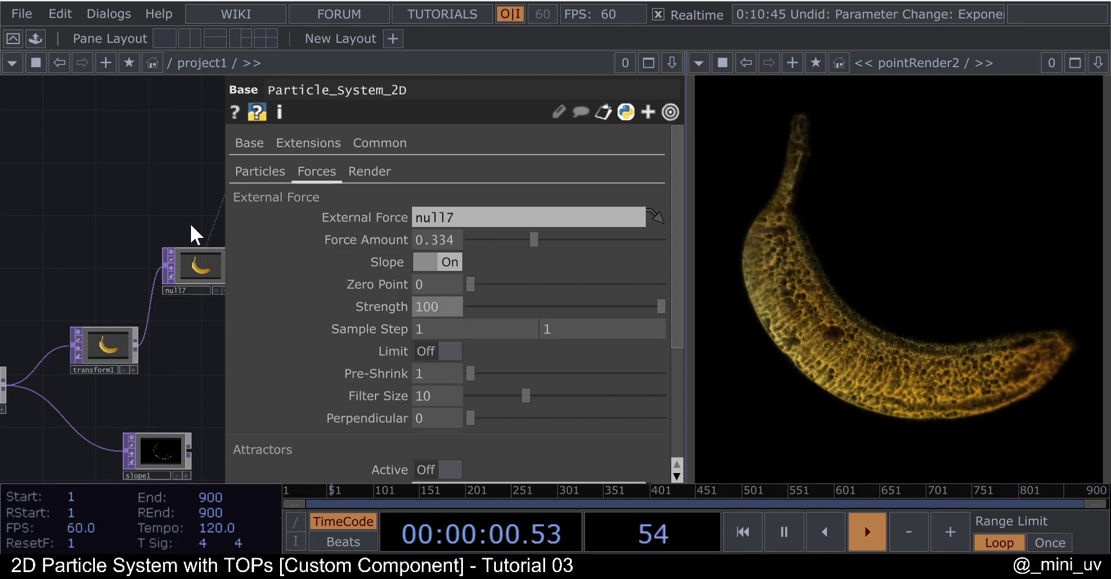
- Set the external force's Perpendicular value to 1 on Particle_System_2D
{"action": "key", "text": "p"}
{"action": "scroll", "coordinate": [255, 248], "scroll_direction": "down", "scroll_amount": 5}
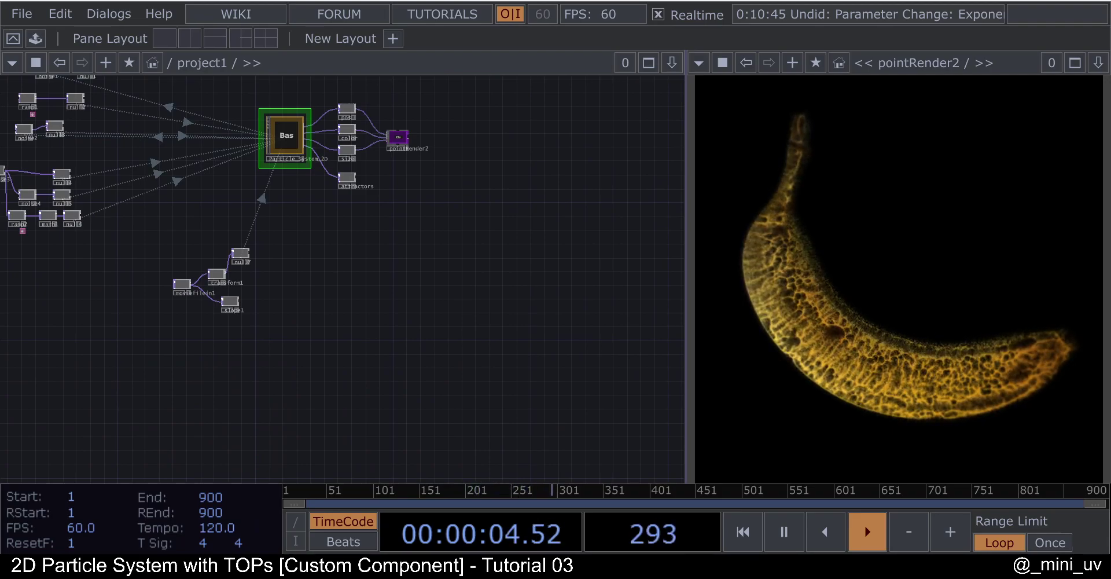
{"action": "left_click_drag", "start_coordinate": [375, 292], "coordinate": [517, 318]}
{"action": "scroll", "coordinate": [454, 136], "scroll_direction": "up", "scroll_amount": 4}
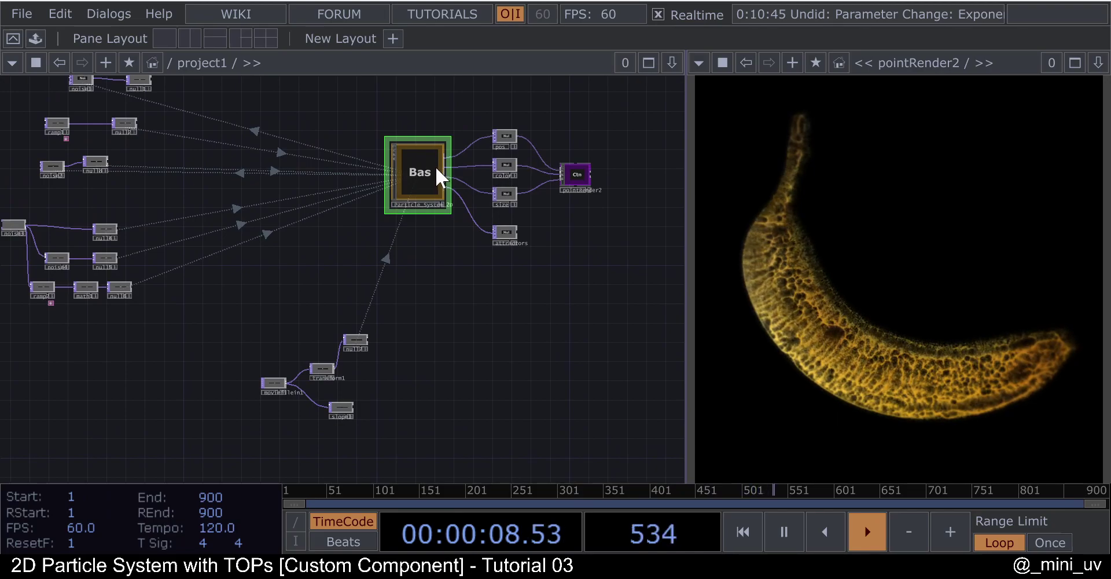
{"action": "key", "text": "p"}
{"action": "scroll", "coordinate": [468, 283], "scroll_direction": "down", "scroll_amount": 3}
{"action": "scroll", "coordinate": [468, 284], "scroll_direction": "down", "scroll_amount": 2}
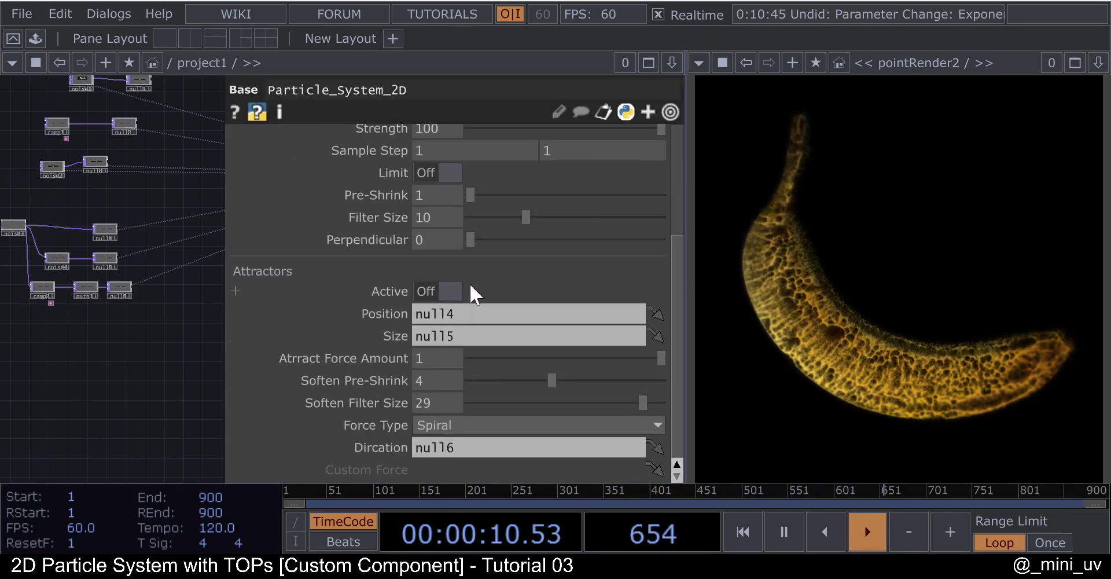
{"action": "left_click_drag", "start_coordinate": [189, 331], "coordinate": [74, 353]}
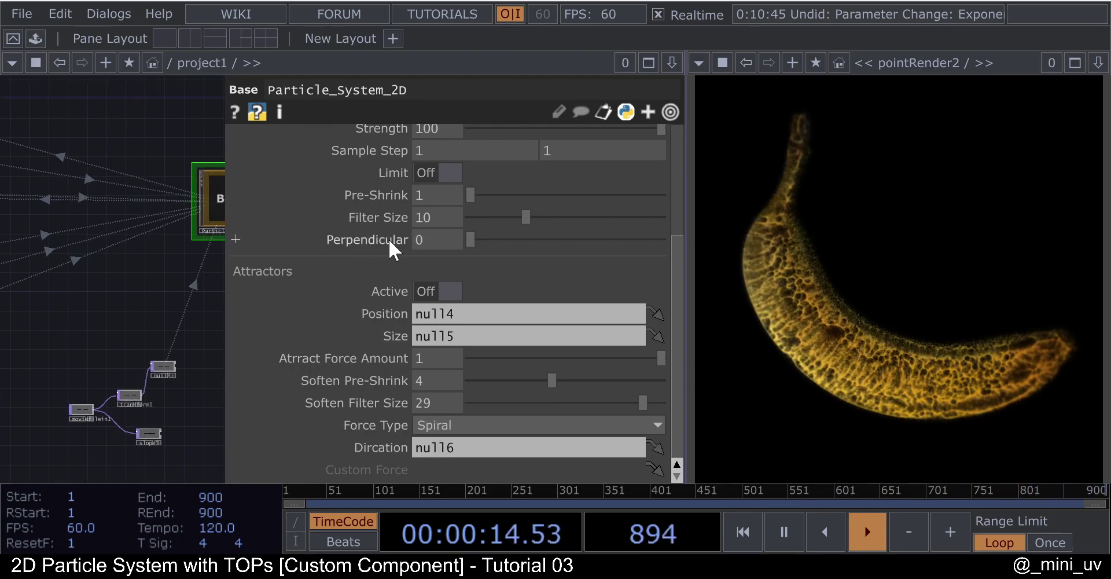
{"action": "scroll", "coordinate": [166, 278], "scroll_direction": "up", "scroll_amount": 3}
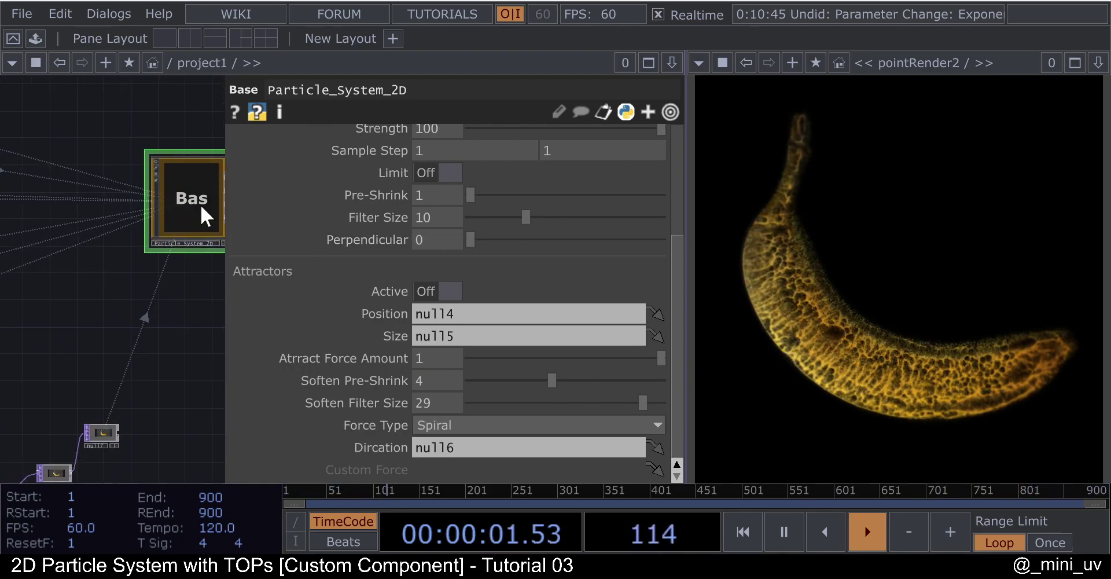
{"action": "left_click_drag", "start_coordinate": [482, 242], "coordinate": [664, 236]}
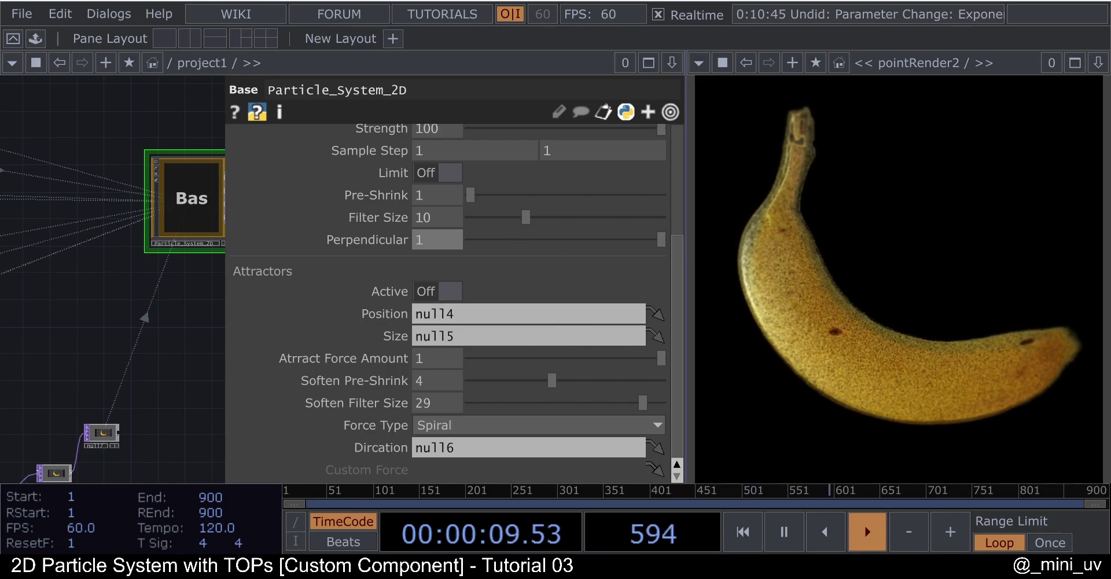
- Set the external force's Filter Size to 3 with Pre-Shrink at 1
{"action": "left_click_drag", "start_coordinate": [525, 218], "coordinate": [487, 225]}
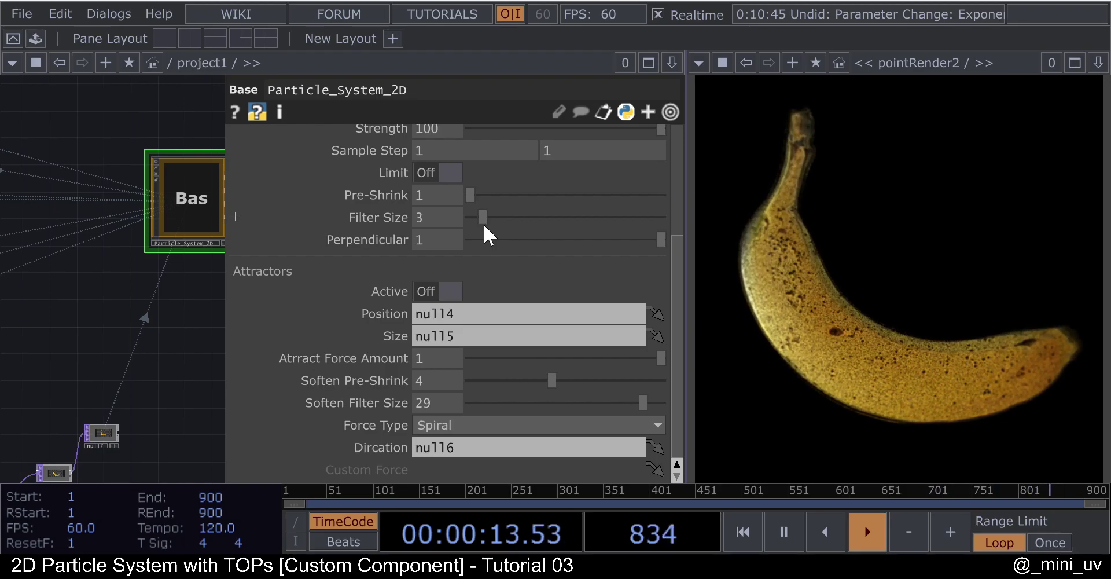
{"action": "scroll", "coordinate": [483, 224], "scroll_direction": "up", "scroll_amount": 3}
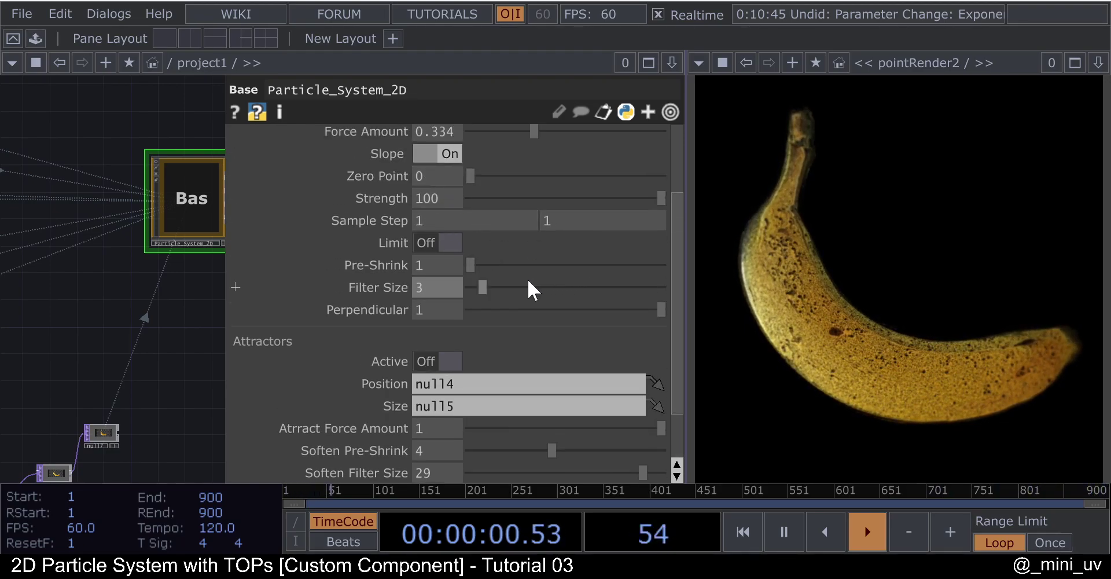
{"action": "mouse_move", "coordinate": [474, 262]}
{"action": "left_mouse_down"}
{"action": "mouse_move", "coordinate": [492, 257]}
{"action": "mouse_move", "coordinate": [463, 253]}
{"action": "left_mouse_up"}
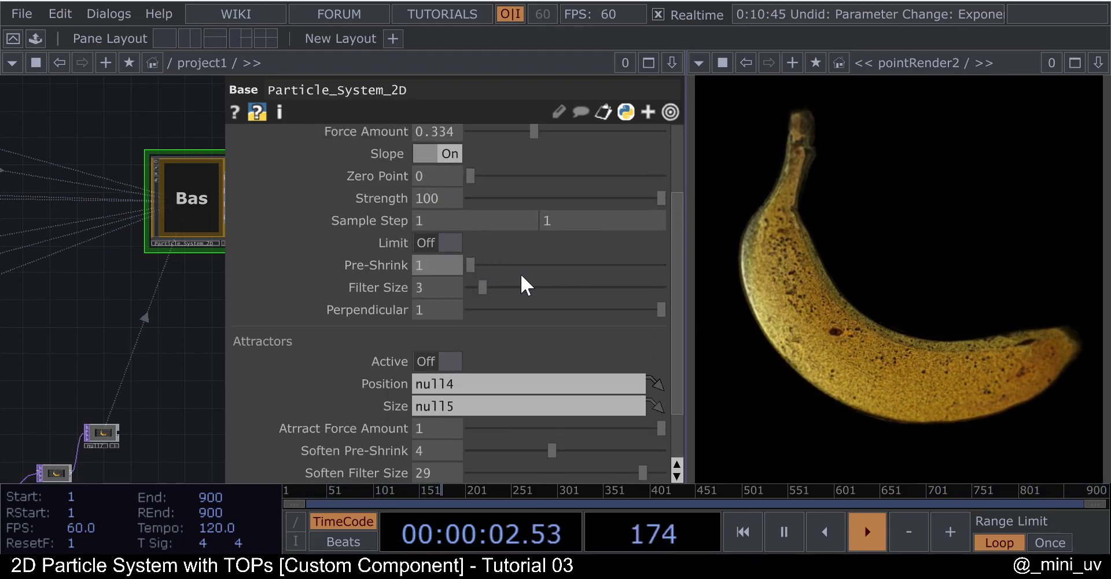
{"action": "left_click_drag", "start_coordinate": [486, 290], "coordinate": [482, 289]}
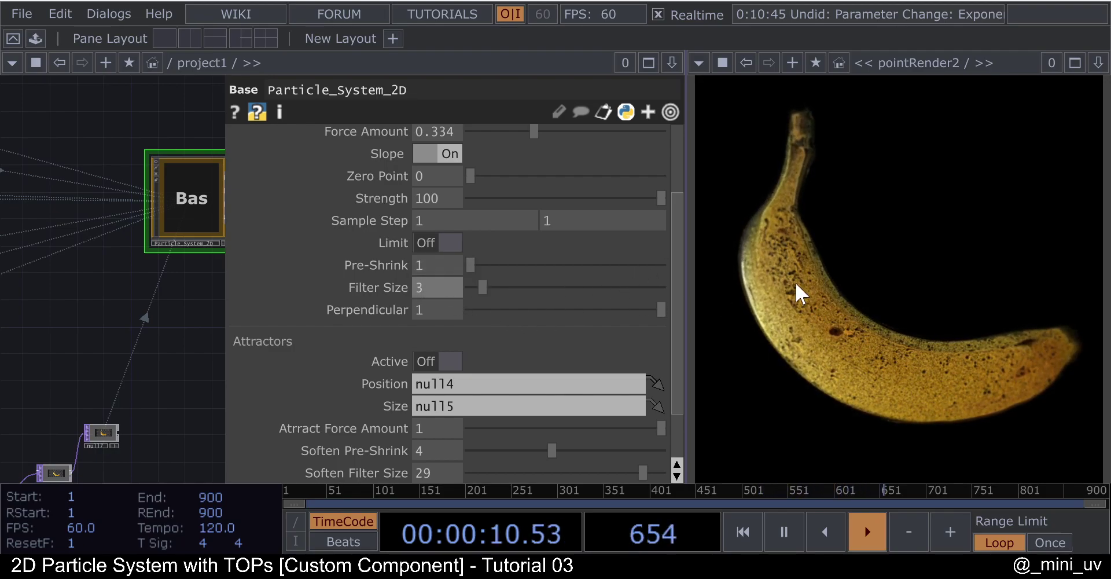
- Set Perpendicular to 0 to compare the particle result and return it to 1
{"action": "left_click_drag", "start_coordinate": [180, 342], "coordinate": [151, 330]}
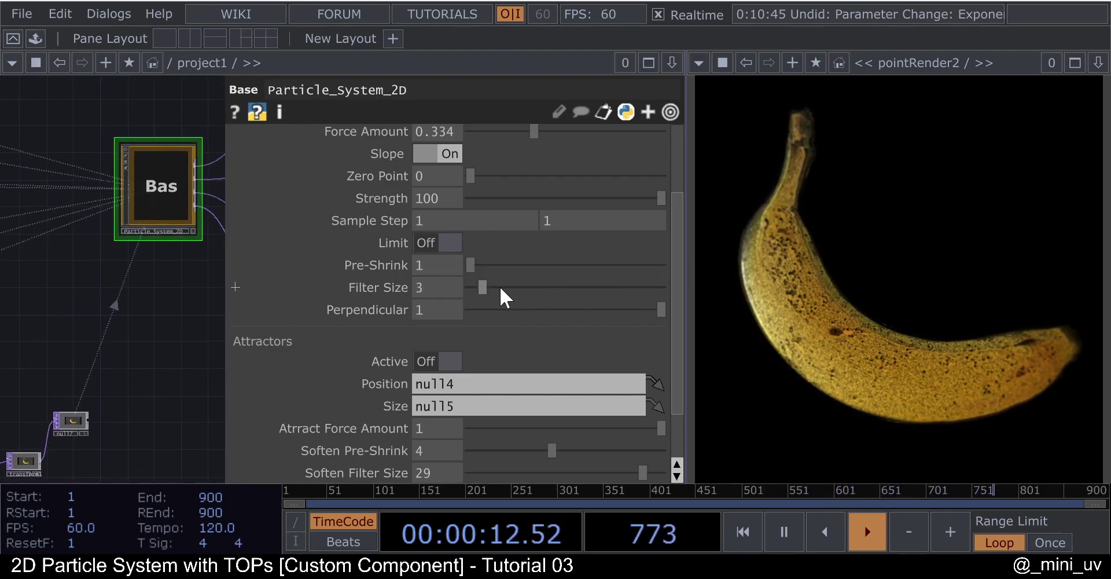
{"action": "left_click_drag", "start_coordinate": [638, 309], "coordinate": [290, 294]}
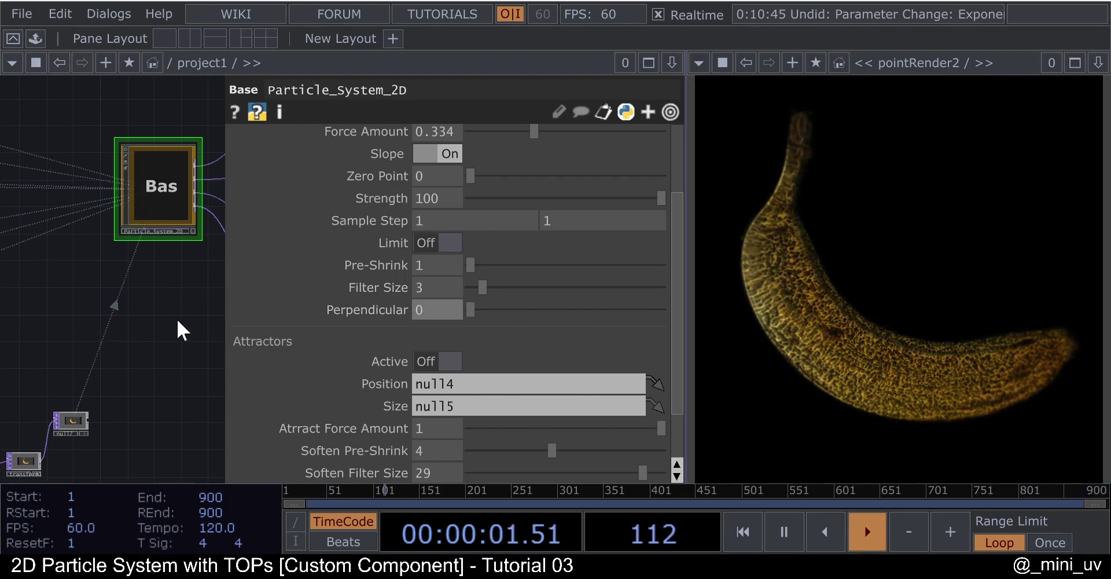
{"action": "scroll", "coordinate": [187, 320], "scroll_direction": "down", "scroll_amount": 5}
{"action": "left_click_drag", "start_coordinate": [471, 311], "coordinate": [720, 322]}
{"action": "scroll", "coordinate": [538, 396], "scroll_direction": "up", "scroll_amount": 5}
{"action": "scroll", "coordinate": [509, 405], "scroll_direction": "down", "scroll_amount": 8}
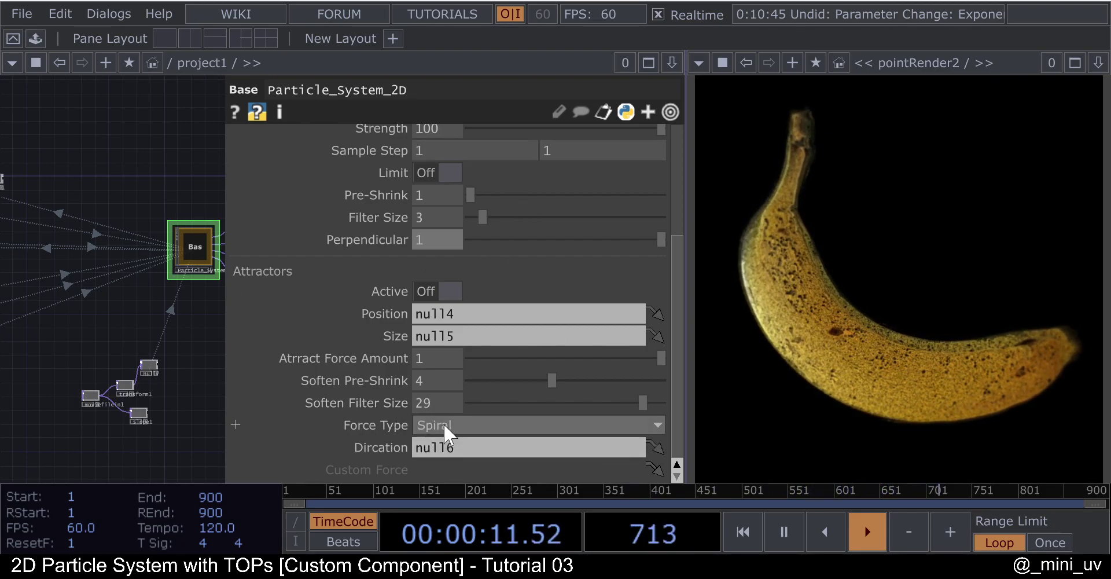
- Enter the Particle_System_2D component and examine its chain of internal Base components, including Forces and Attractors
{"action": "left_click_drag", "start_coordinate": [167, 324], "coordinate": [138, 306]}
{"action": "scroll", "coordinate": [170, 235], "scroll_direction": "up", "scroll_amount": 3}
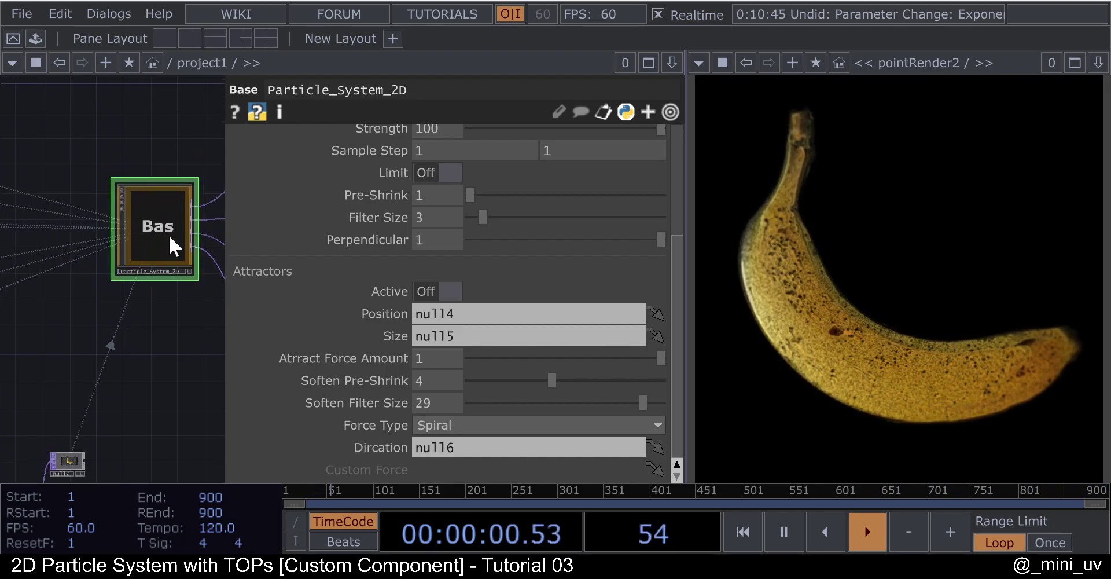
{"action": "key", "text": "i"}
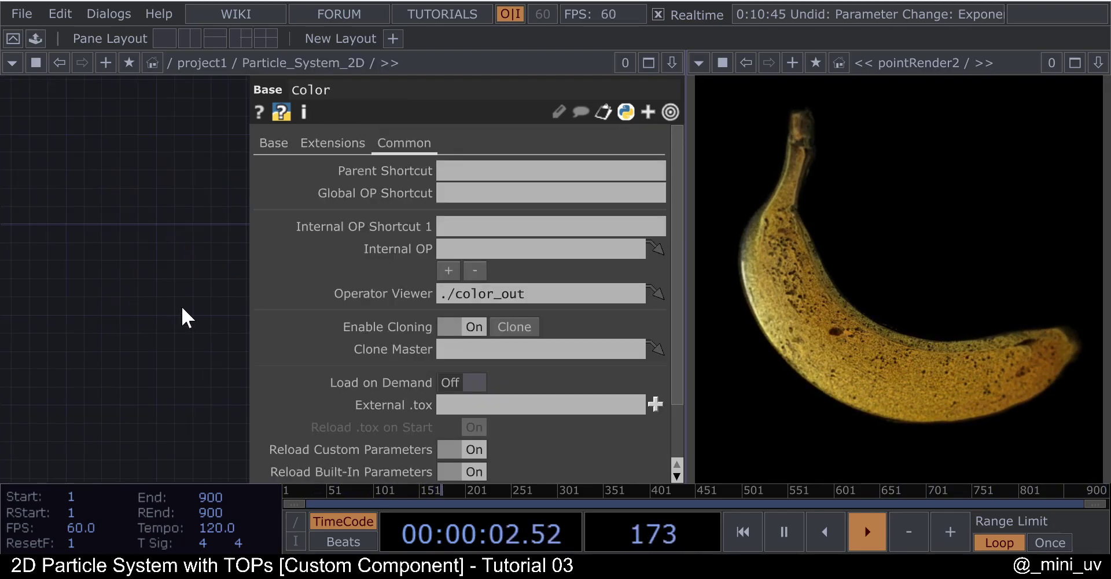
{"action": "key", "text": "p"}
{"action": "scroll", "coordinate": [426, 284], "scroll_direction": "up", "scroll_amount": 3}
{"action": "scroll", "coordinate": [425, 283], "scroll_direction": "up", "scroll_amount": 3}
{"action": "scroll", "coordinate": [423, 244], "scroll_direction": "up", "scroll_amount": 4}
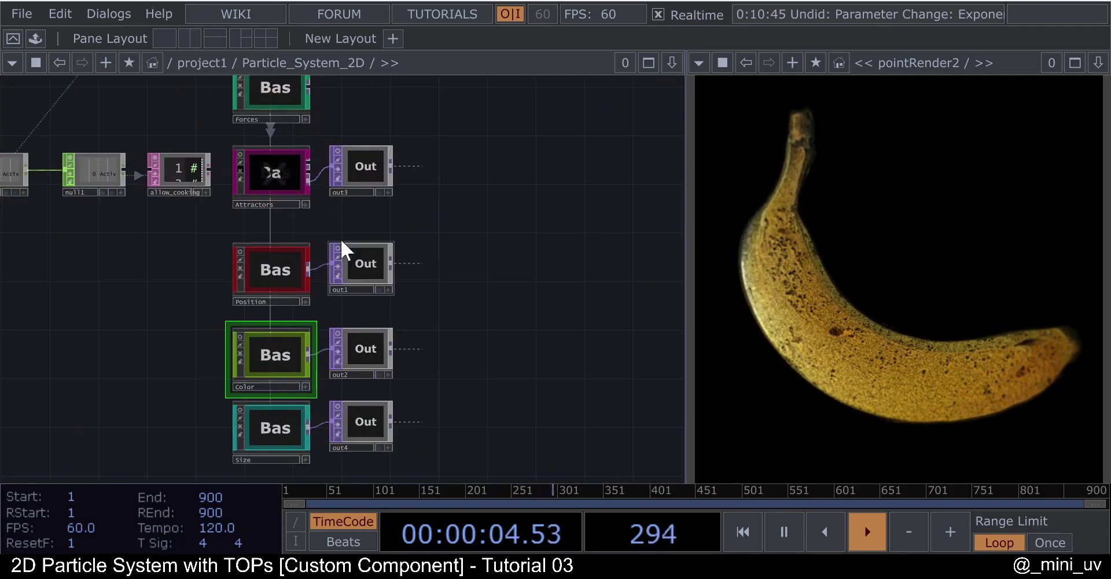
{"action": "scroll", "coordinate": [260, 261], "scroll_direction": "down", "scroll_amount": 2}
{"action": "scroll", "coordinate": [266, 260], "scroll_direction": "down", "scroll_amount": 3}
{"action": "scroll", "coordinate": [272, 179], "scroll_direction": "up", "scroll_amount": 5}
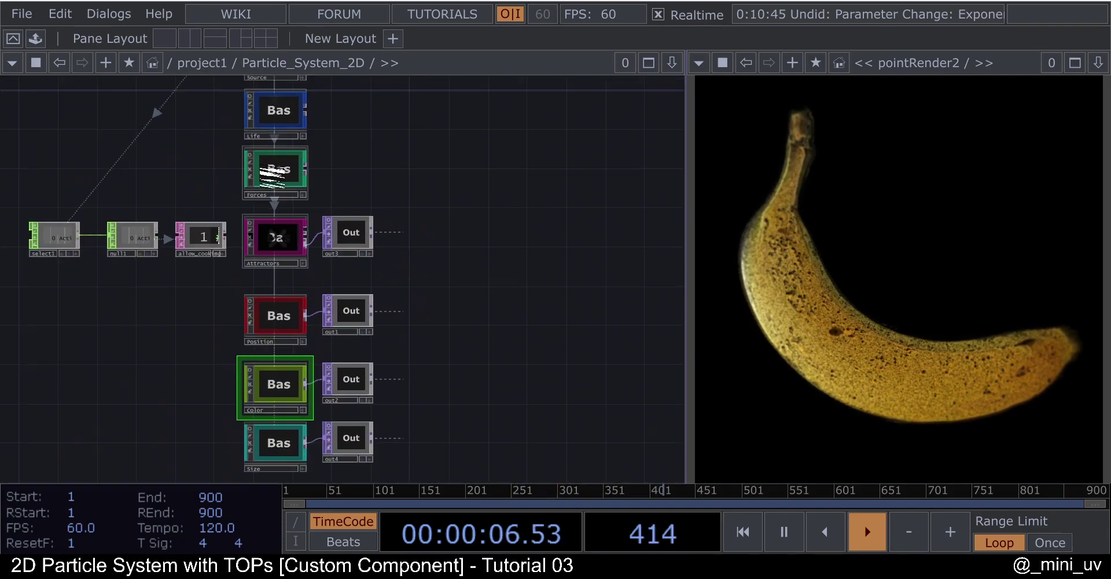
{"action": "scroll", "coordinate": [272, 179], "scroll_direction": "down", "scroll_amount": 5}
{"action": "scroll", "coordinate": [272, 179], "scroll_direction": "up", "scroll_amount": 2}
{"action": "scroll", "coordinate": [273, 234], "scroll_direction": "up", "scroll_amount": 6}
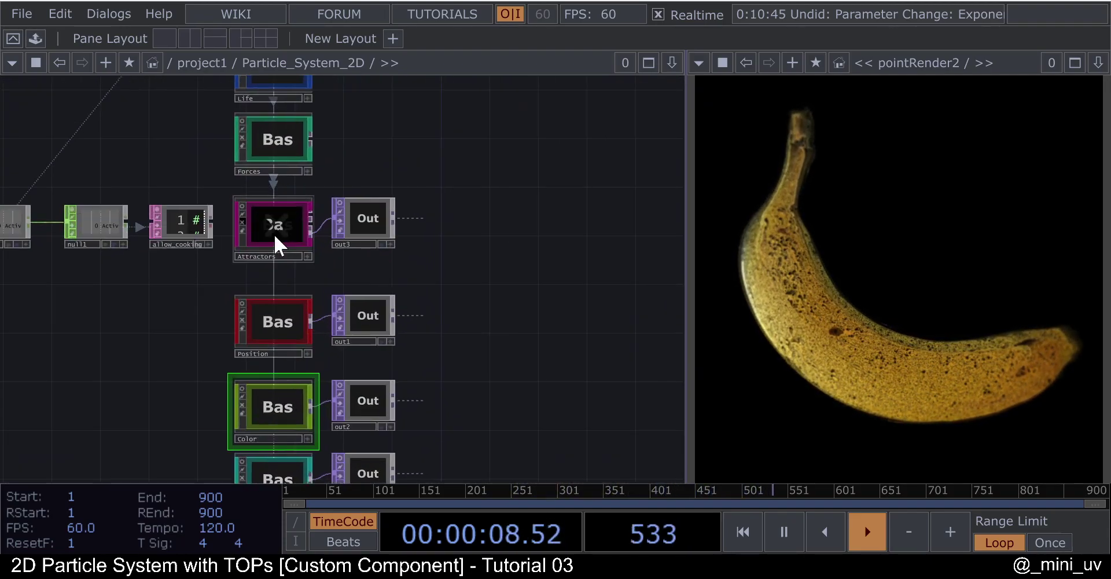
{"action": "middle_click_drag", "start_coordinate": [202, 298], "coordinate": [200, 283]}
{"action": "middle_click_drag", "start_coordinate": [102, 220], "coordinate": [91, 193]}
{"action": "middle_click_drag", "start_coordinate": [205, 206], "coordinate": [215, 233]}
{"action": "scroll", "coordinate": [214, 233], "scroll_direction": "down", "scroll_amount": 6}
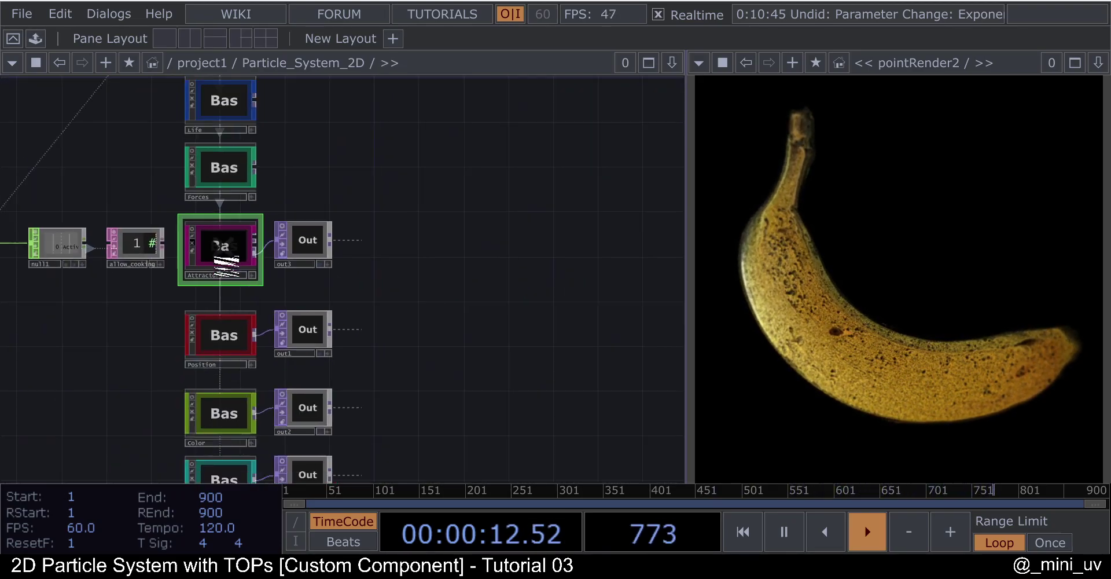
- Enter the Forces component and examine the Perpendicular component wired between blur1 and cross1
{"action": "scroll", "coordinate": [219, 253], "scroll_direction": "up", "scroll_amount": 5}
{"action": "scroll", "coordinate": [218, 253], "scroll_direction": "down", "scroll_amount": 5}
{"action": "middle_click_drag", "start_coordinate": [240, 253], "coordinate": [382, 241]}
{"action": "left_click_drag", "start_coordinate": [397, 234], "coordinate": [461, 191]}
{"action": "left_click_drag", "start_coordinate": [364, 197], "coordinate": [384, 183]}
{"action": "left_click", "coordinate": [292, 193]}
{"action": "scroll", "coordinate": [292, 192], "scroll_direction": "up", "scroll_amount": 2}
{"action": "scroll", "coordinate": [263, 291], "scroll_direction": "up", "scroll_amount": 5}
{"action": "scroll", "coordinate": [282, 352], "scroll_direction": "up", "scroll_amount": 3}
{"action": "left_click_drag", "start_coordinate": [514, 331], "coordinate": [612, 291]}
{"action": "left_click", "coordinate": [450, 290]}
{"action": "left_click_drag", "start_coordinate": [111, 202], "coordinate": [219, 219]}
{"action": "left_click_drag", "start_coordinate": [330, 306], "coordinate": [382, 300]}
{"action": "left_click_drag", "start_coordinate": [255, 336], "coordinate": [60, 338]}
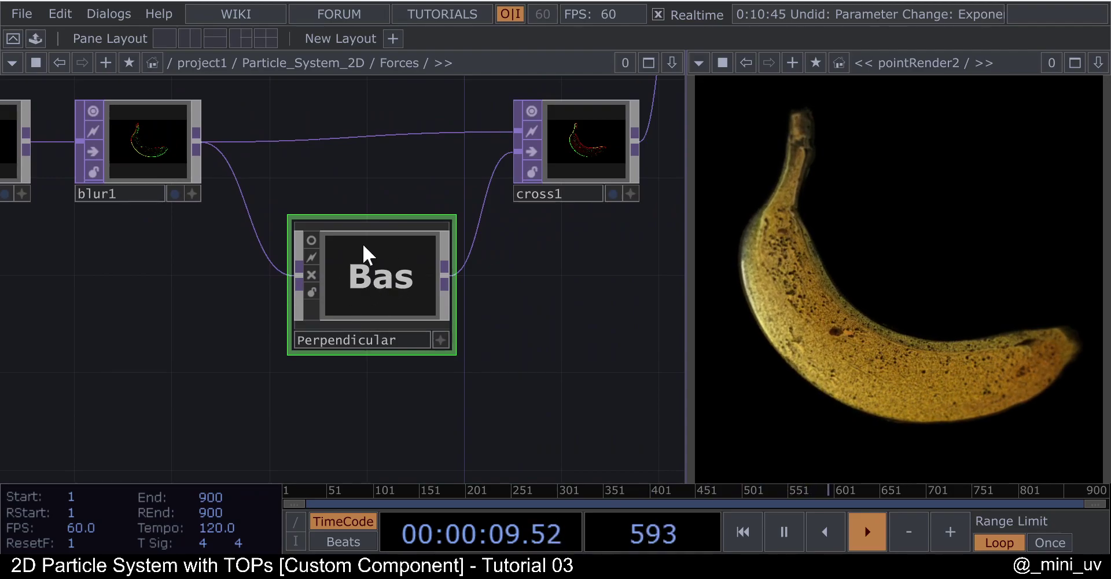
- Enter the Perpendicular component and examine math1's Multiply and Channel Mask settings and its place between reorder1 and out1
{"action": "key", "text": "i"}
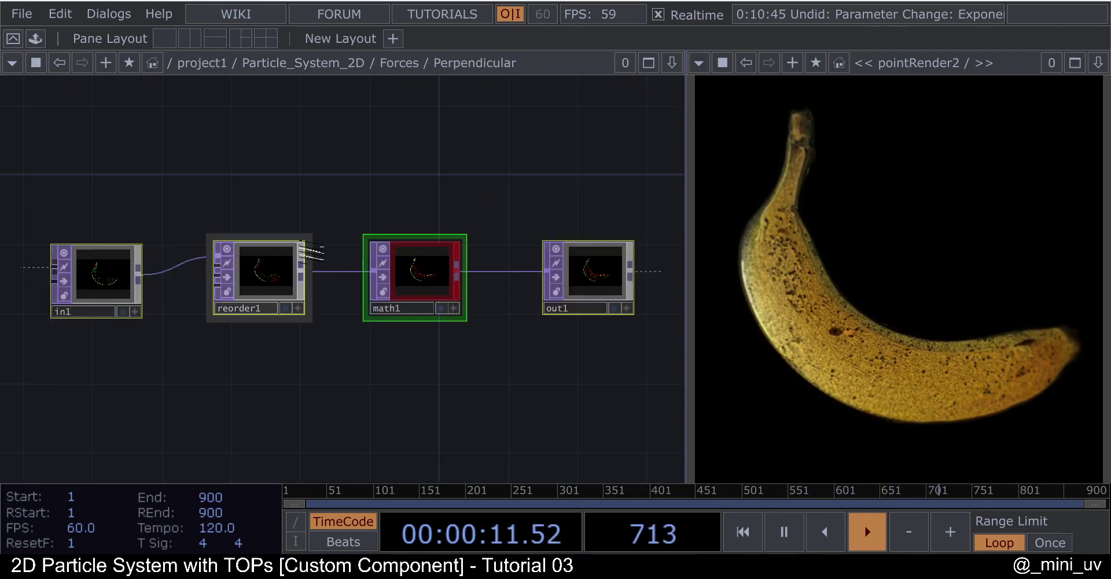
{"action": "left_click", "coordinate": [379, 267]}
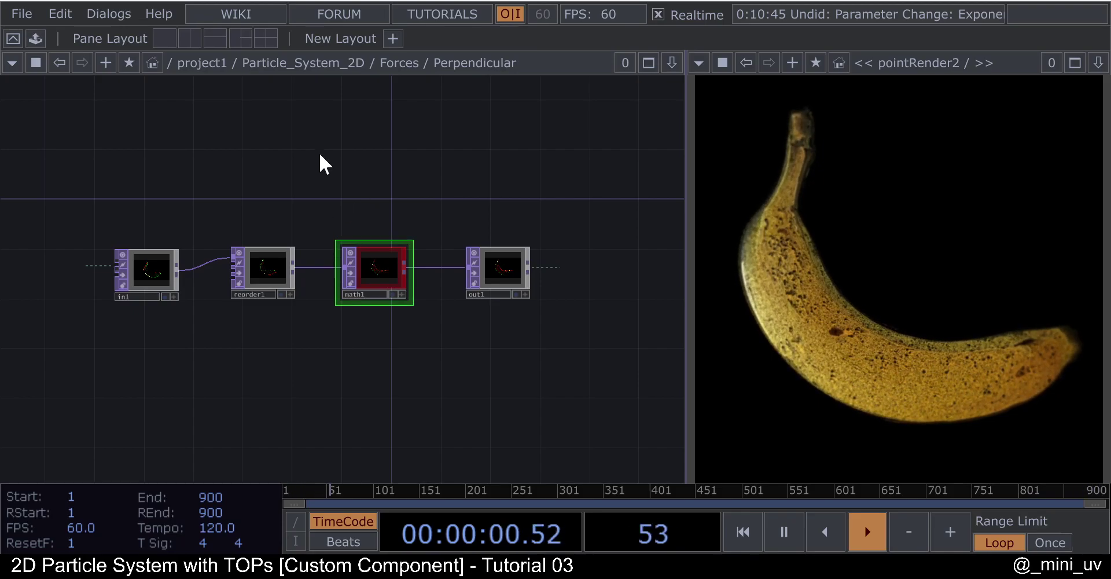
{"action": "key", "text": "p"}
{"action": "left_click_drag", "start_coordinate": [180, 179], "coordinate": [30, 226]}
{"action": "scroll", "coordinate": [248, 307], "scroll_direction": "up", "scroll_amount": 3}
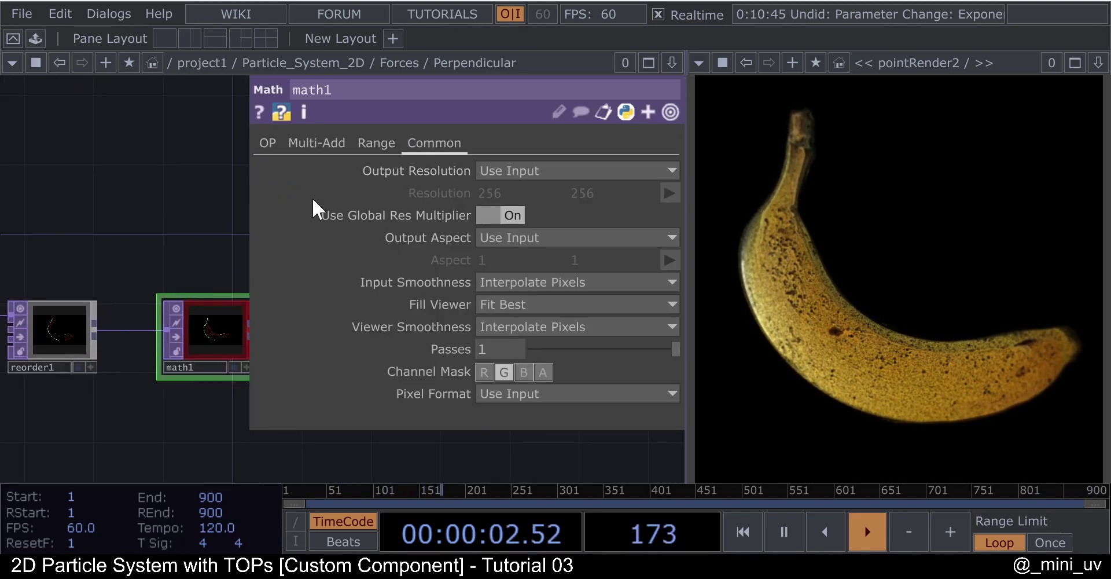
{"action": "left_click", "coordinate": [317, 143]}
{"action": "scroll", "coordinate": [185, 306], "scroll_direction": "up", "scroll_amount": 4}
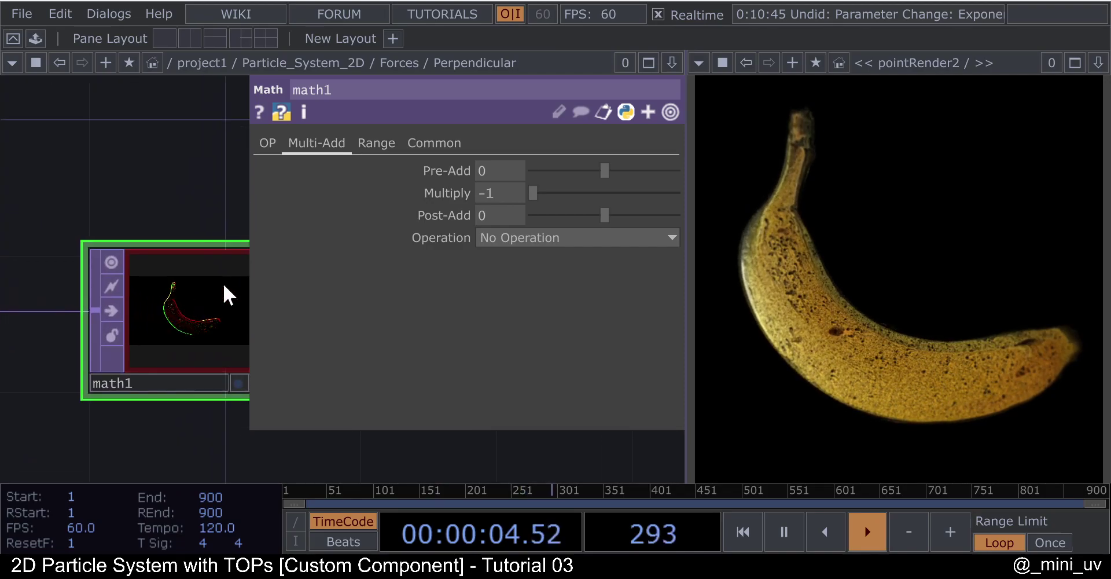
{"action": "left_click", "coordinate": [434, 143]}
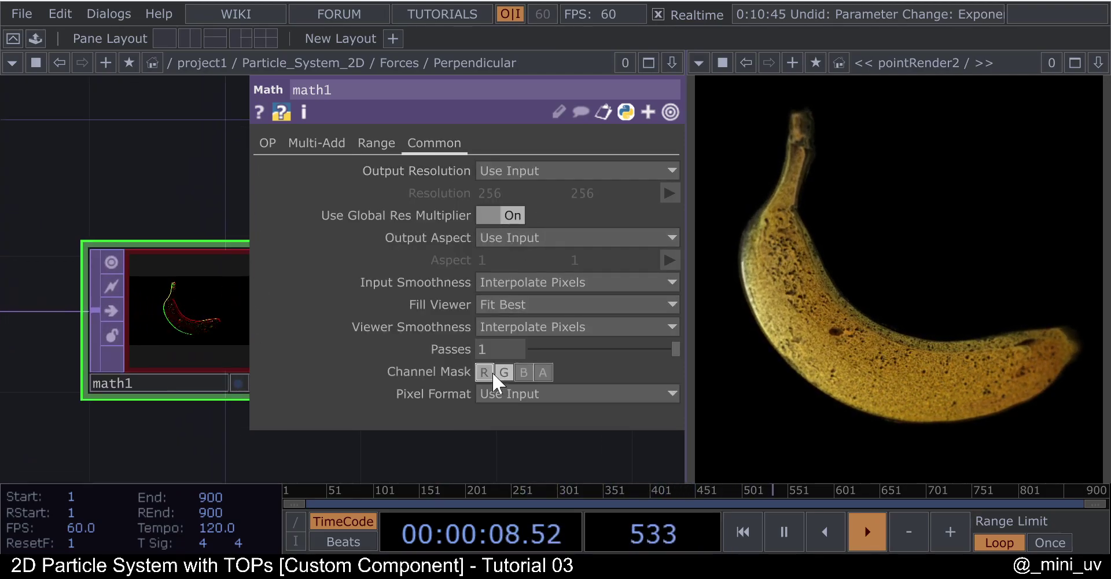
{"action": "left_click", "coordinate": [305, 140]}
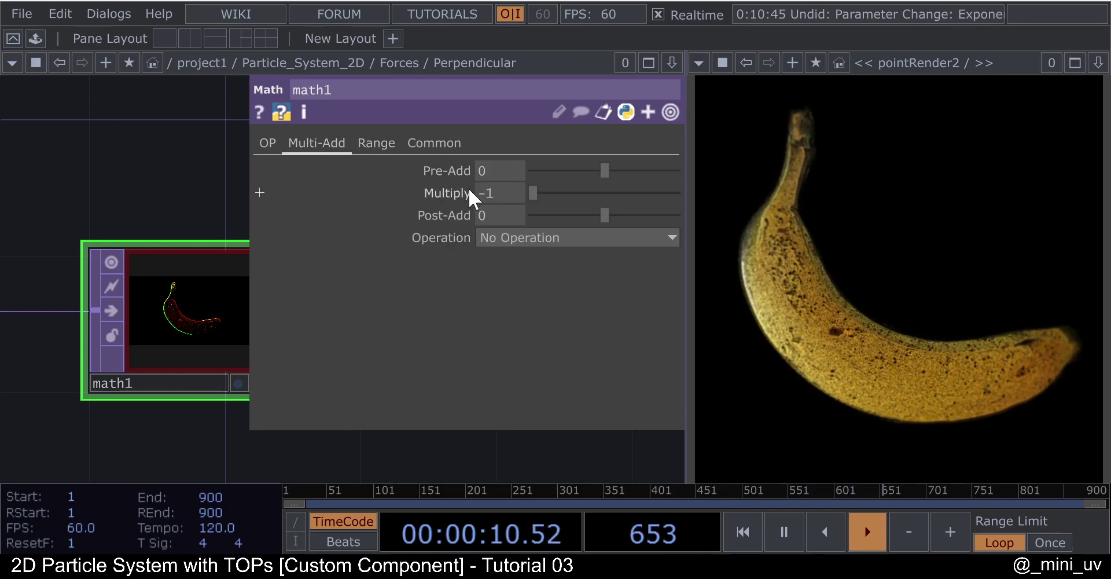
{"action": "key", "text": "p"}
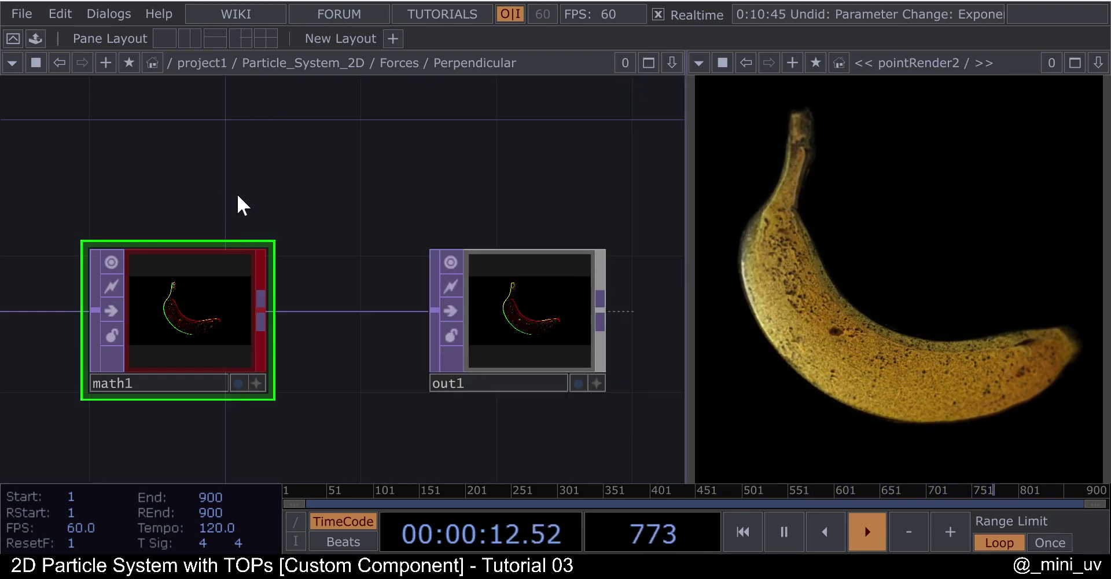
{"action": "scroll", "coordinate": [338, 267], "scroll_direction": "down", "scroll_amount": 5}
{"action": "scroll", "coordinate": [234, 308], "scroll_direction": "up", "scroll_amount": 5}
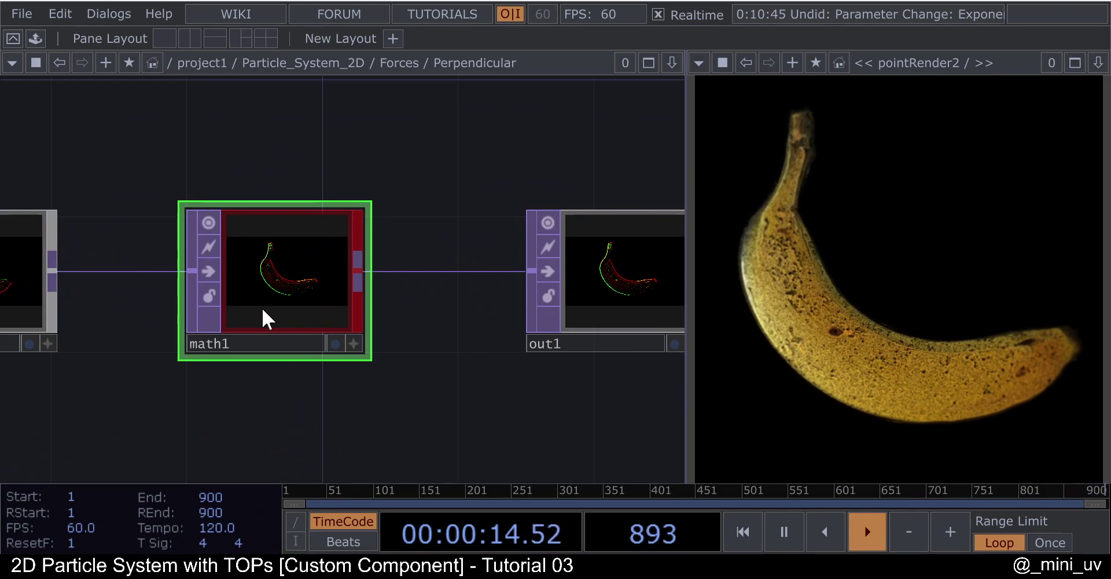
{"action": "scroll", "coordinate": [309, 272], "scroll_direction": "down", "scroll_amount": 2}
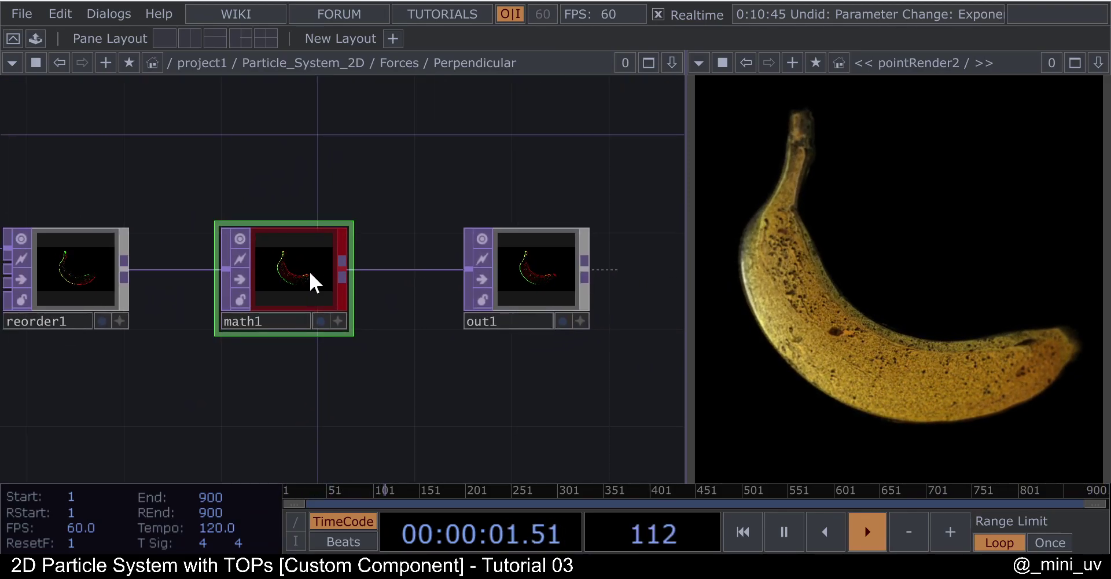
{"action": "left_click_drag", "start_coordinate": [274, 177], "coordinate": [350, 173]}
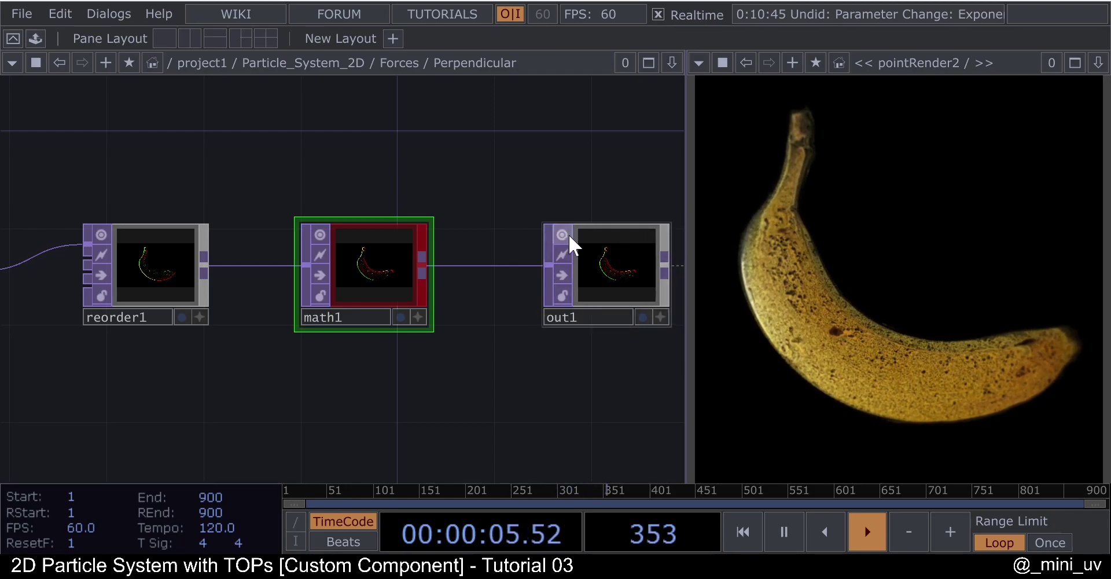
- Return to the project1 network and set the attractors' Soften Pre-Shrink on Particle_System_2D to 2
{"action": "key", "text": "u"}
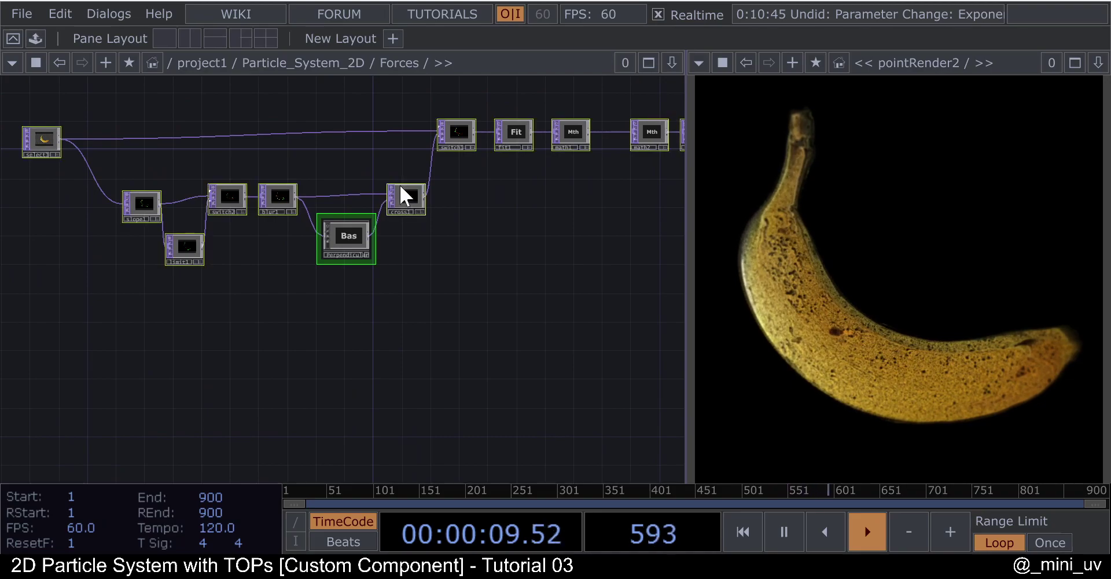
{"action": "scroll", "coordinate": [399, 188], "scroll_direction": "up", "scroll_amount": 3}
{"action": "key", "text": "u"}
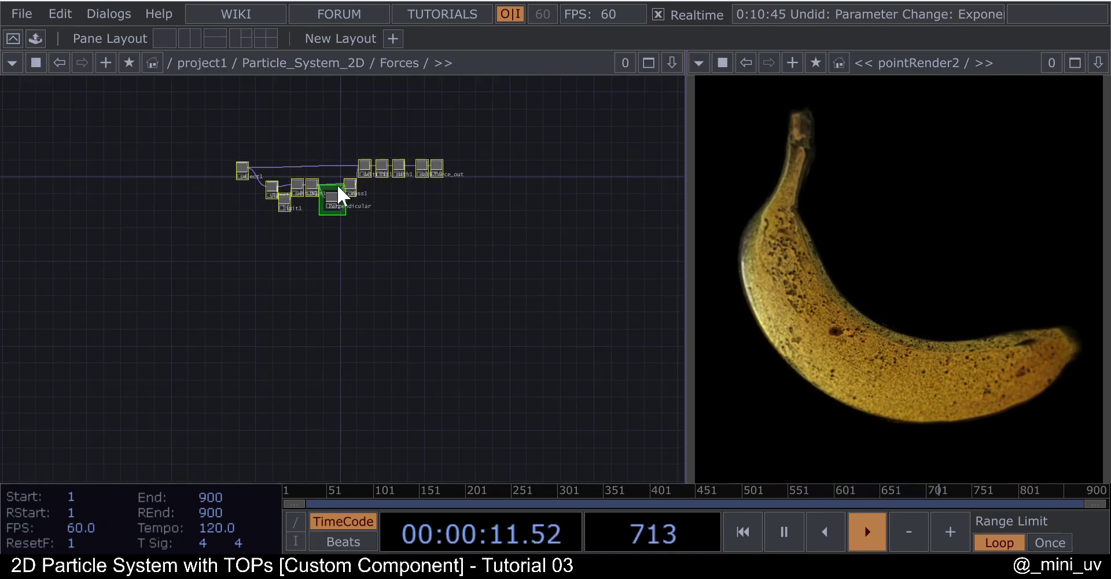
{"action": "key", "text": "u"}
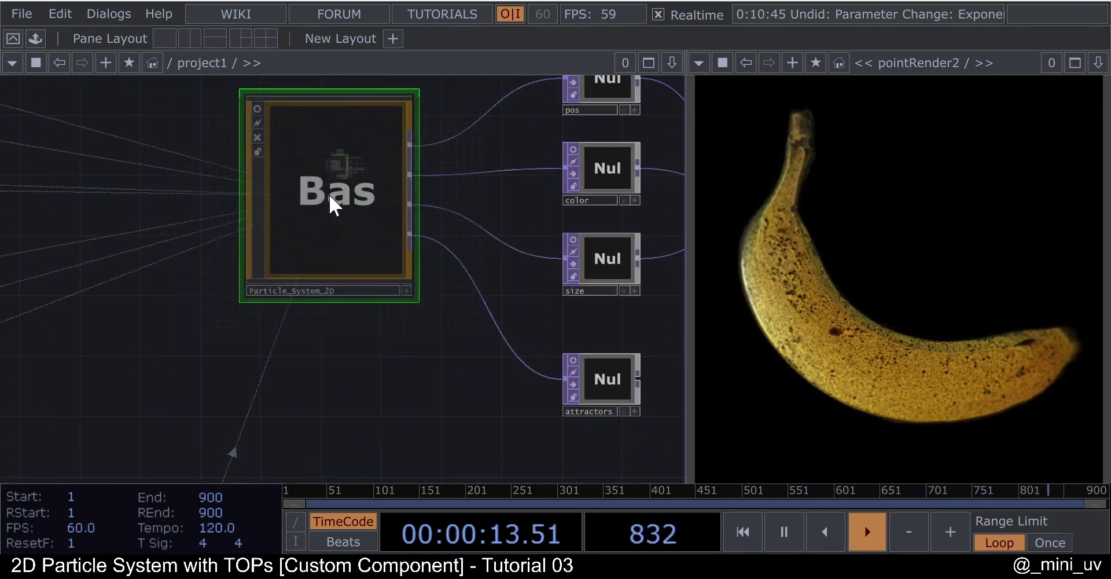
{"action": "scroll", "coordinate": [384, 235], "scroll_direction": "up", "scroll_amount": 3}
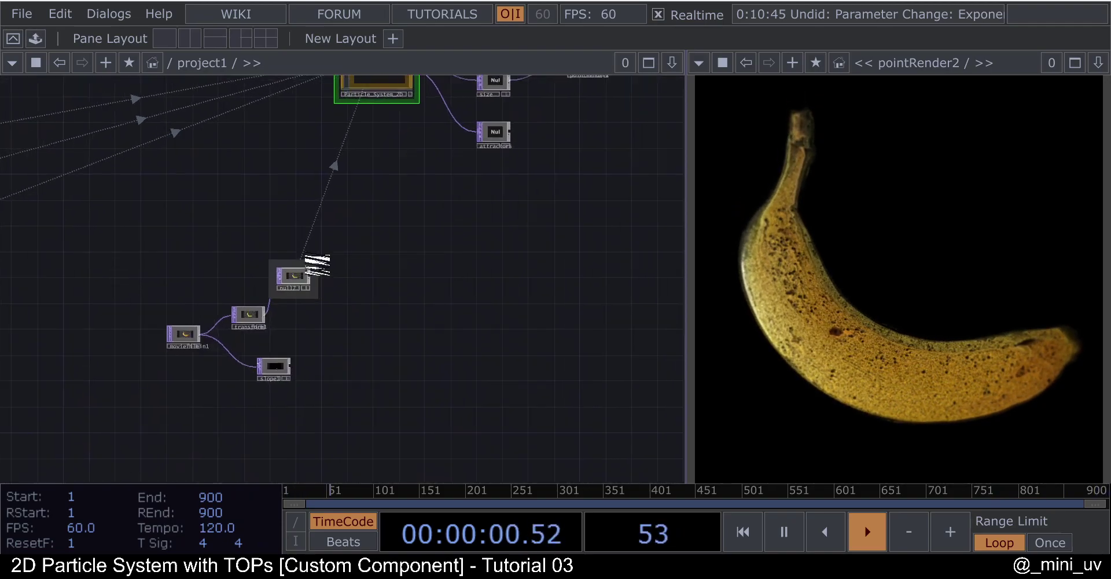
{"action": "scroll", "coordinate": [371, 219], "scroll_direction": "down", "scroll_amount": 5}
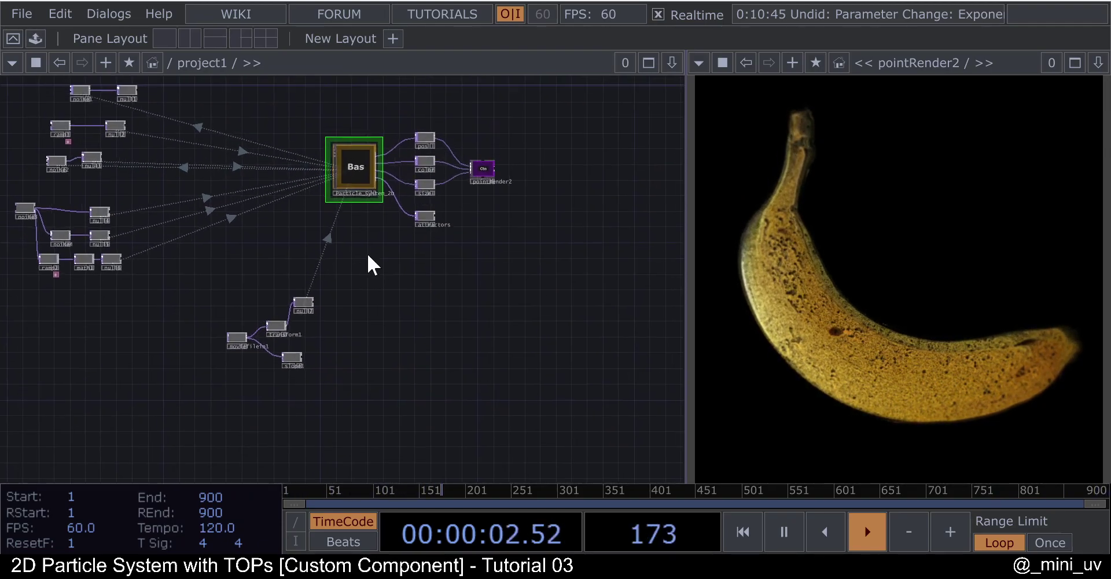
{"action": "scroll", "coordinate": [387, 269], "scroll_direction": "up", "scroll_amount": 4}
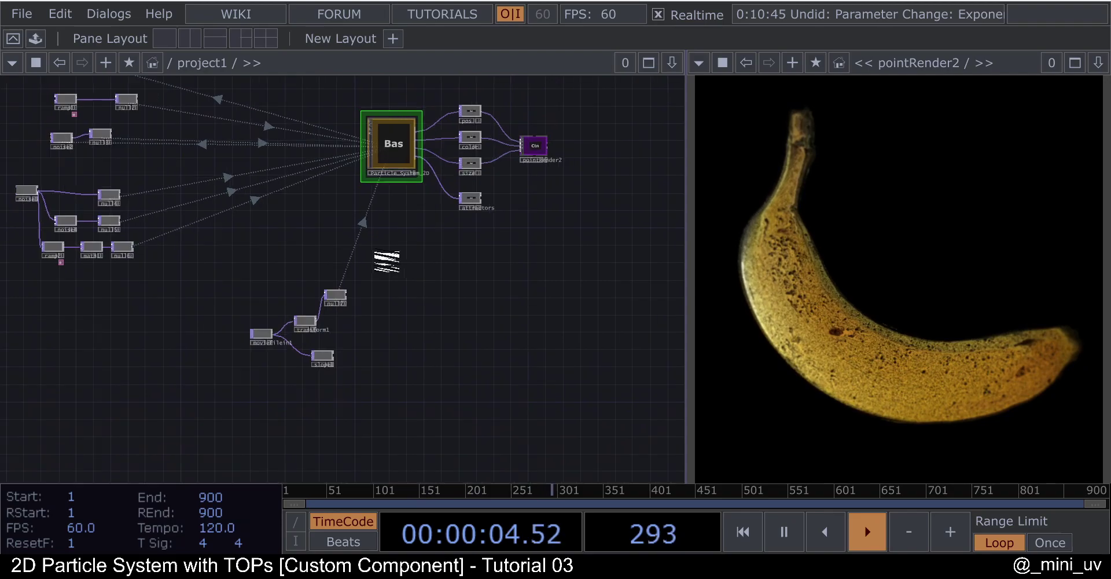
{"action": "left_click_drag", "start_coordinate": [392, 275], "coordinate": [361, 351]}
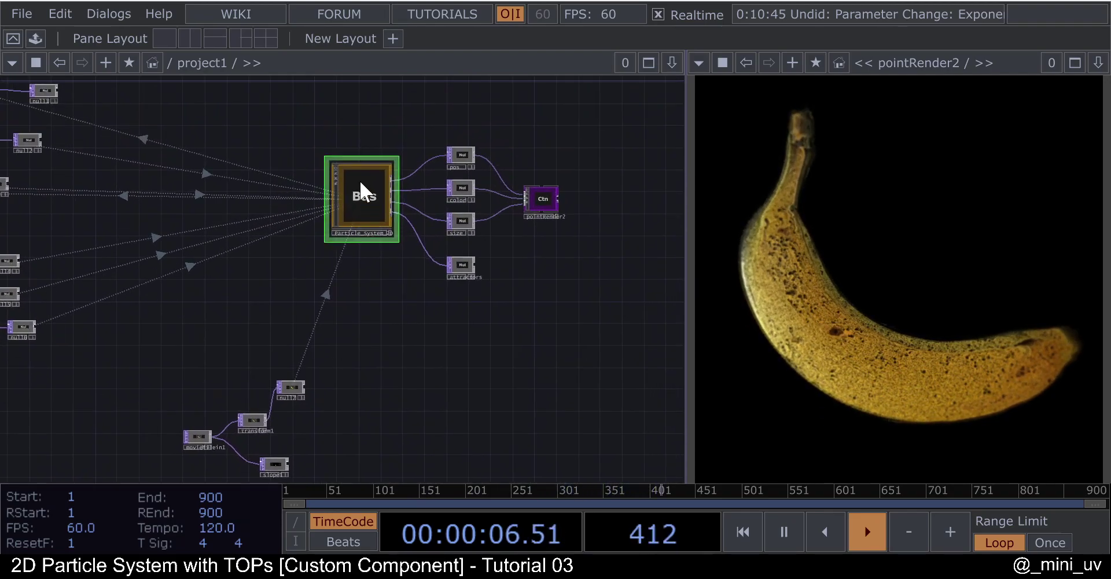
{"action": "key", "text": "p"}
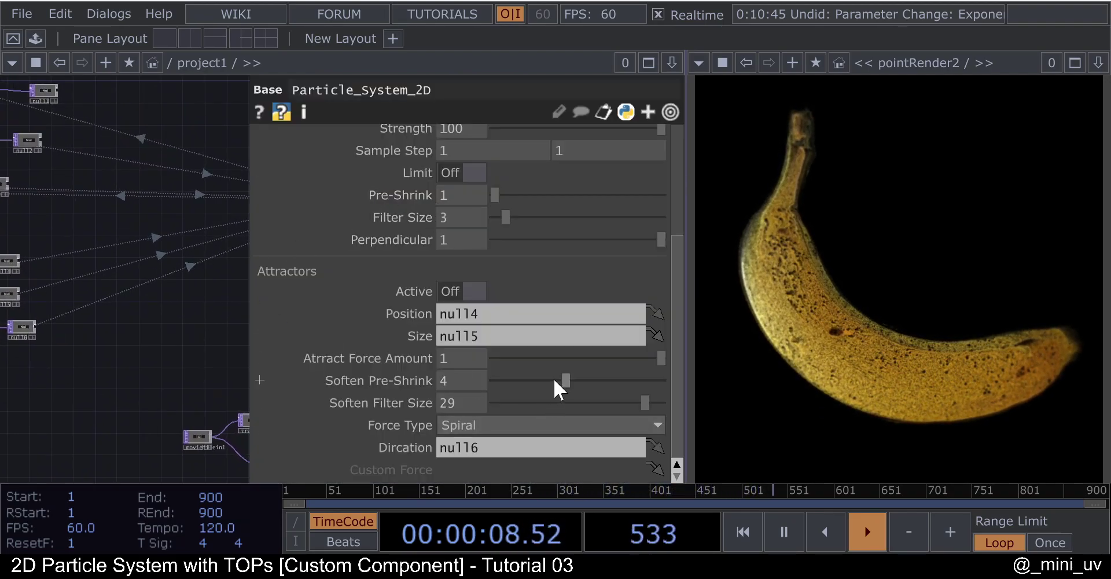
{"action": "left_click_drag", "start_coordinate": [527, 381], "coordinate": [515, 381]}
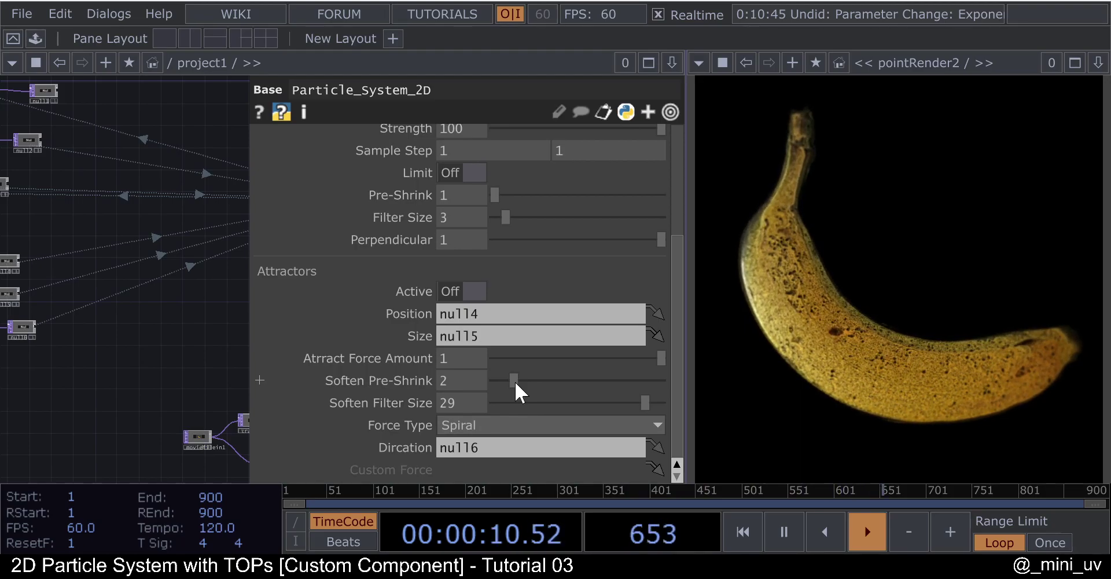
{"action": "key", "text": "p"}
- Move the banana source chain with the movie file, transform1, null7 and slope1 beside the other input chains
{"action": "key", "text": "h"}
{"action": "left_click_drag", "start_coordinate": [260, 301], "coordinate": [404, 358]}
{"action": "left_click_drag", "start_coordinate": [433, 317], "coordinate": [87, 311]}
{"action": "scroll", "coordinate": [360, 182], "scroll_direction": "up", "scroll_amount": 3}
- Review Particle_System_2D's external force and attractor parameters
{"action": "left_click", "coordinate": [375, 188]}
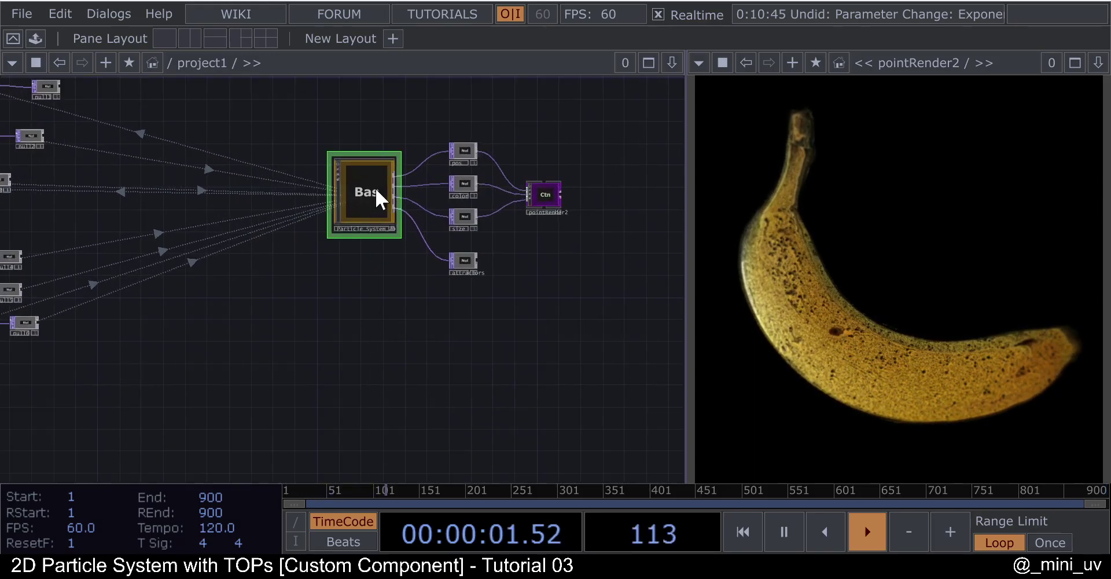
{"action": "key", "text": "p"}
{"action": "scroll", "coordinate": [498, 291], "scroll_direction": "up", "scroll_amount": 3}
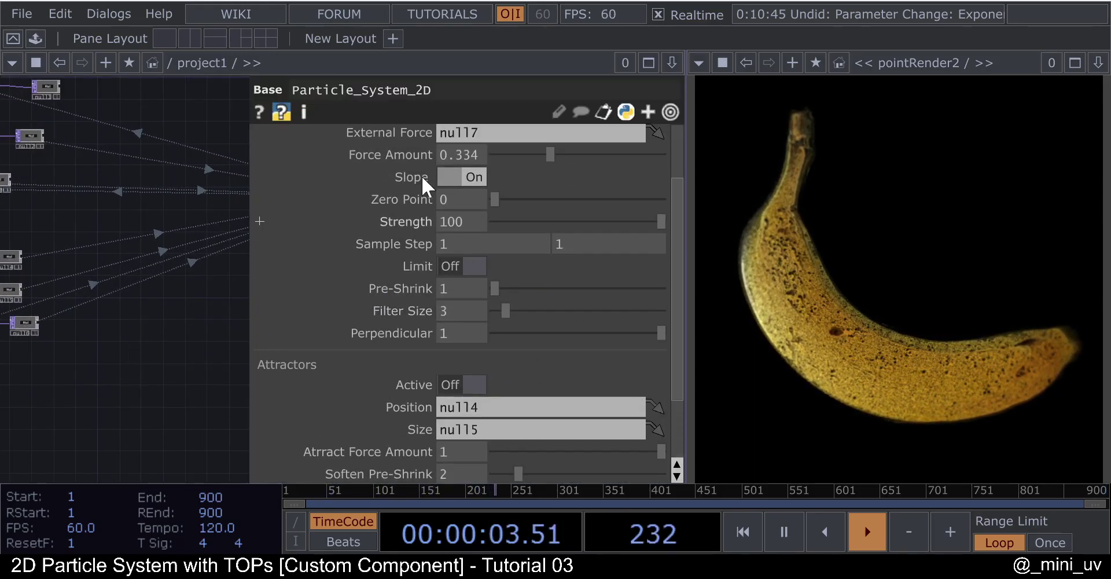
{"action": "scroll", "coordinate": [152, 272], "scroll_direction": "down", "scroll_amount": 6}
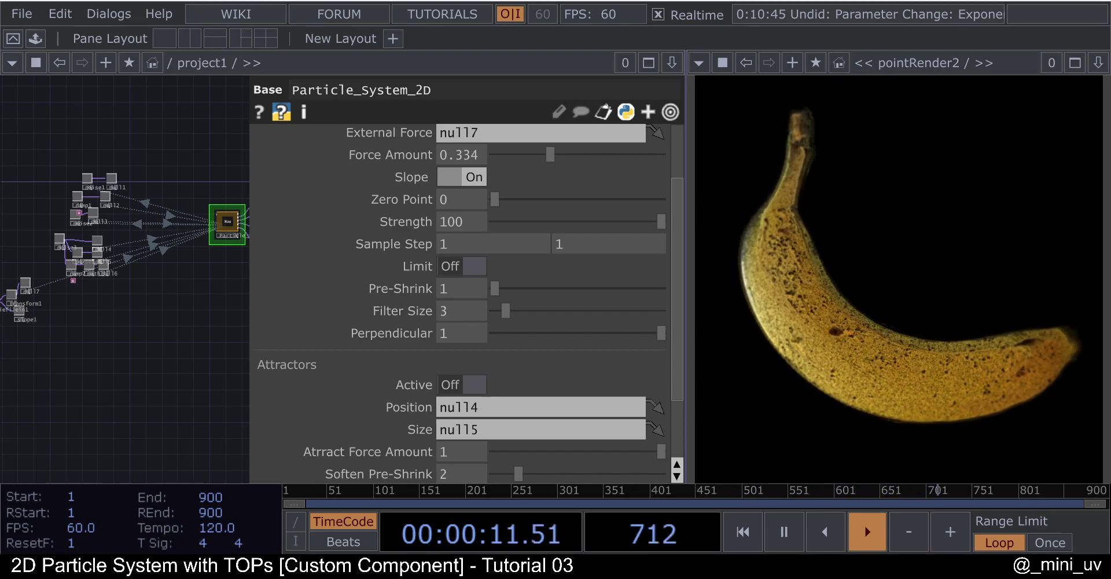
{"action": "scroll", "coordinate": [495, 316], "scroll_direction": "down", "scroll_amount": 4}
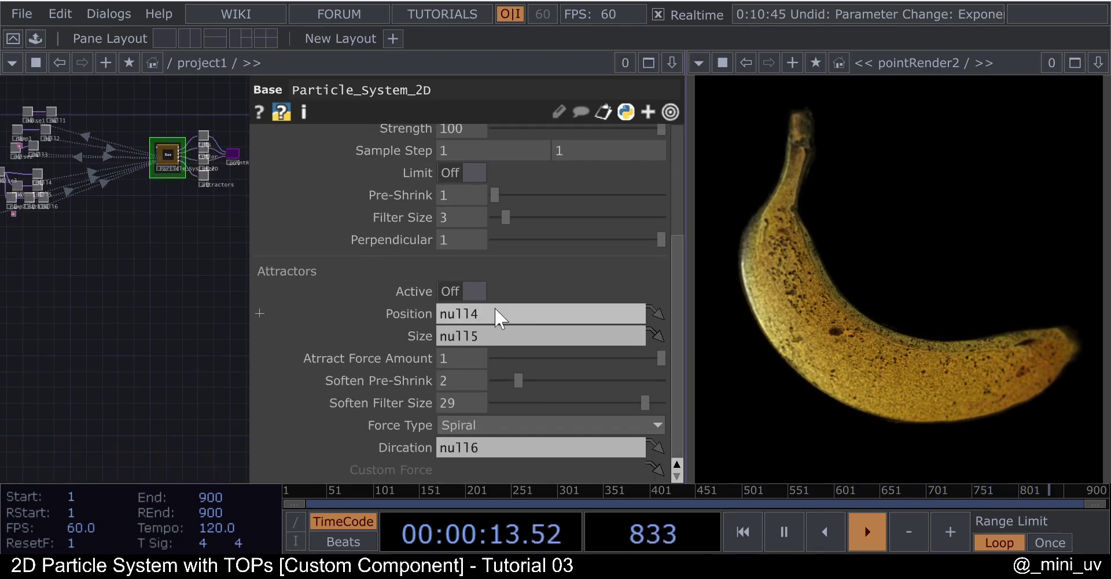
- Turn on Fade in Particle_System_2D's render parameters and set Fade In to 0.097
{"action": "scroll", "coordinate": [486, 318], "scroll_direction": "up", "scroll_amount": 6}
{"action": "scroll", "coordinate": [486, 317], "scroll_direction": "up", "scroll_amount": 2}
{"action": "left_click", "coordinate": [397, 172]}
{"action": "scroll", "coordinate": [537, 243], "scroll_direction": "down", "scroll_amount": 8}
{"action": "scroll", "coordinate": [537, 275], "scroll_direction": "up", "scroll_amount": 3}
{"action": "scroll", "coordinate": [537, 283], "scroll_direction": "up", "scroll_amount": 3}
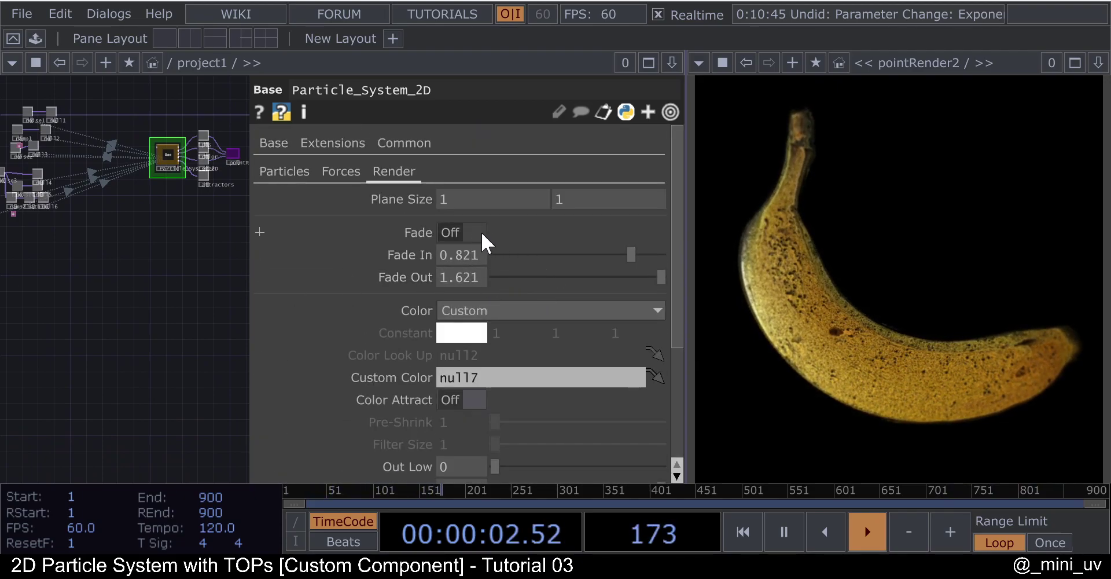
{"action": "left_click", "coordinate": [475, 231]}
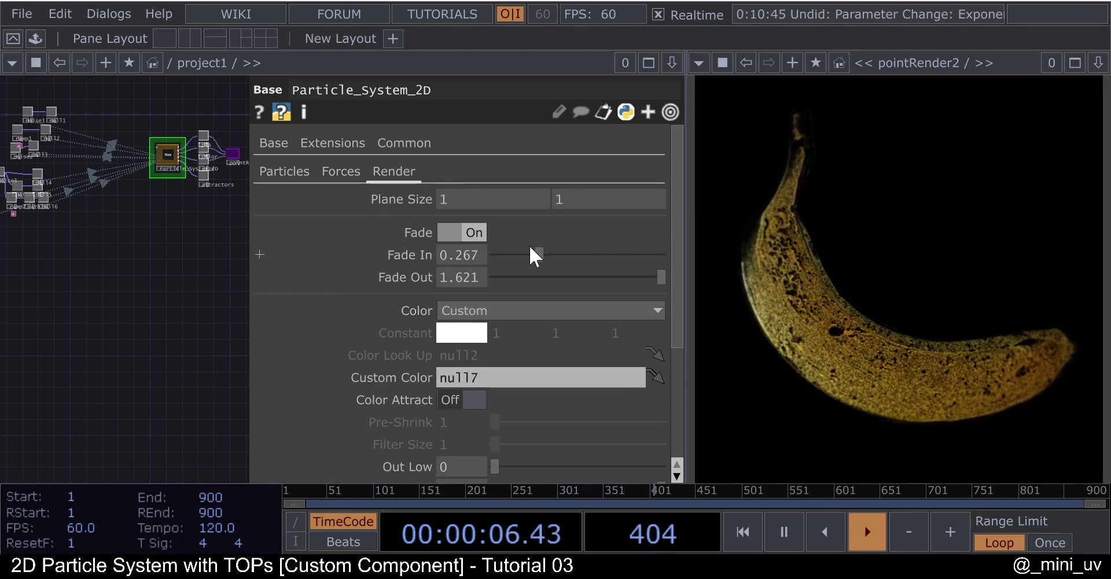
{"action": "left_click_drag", "start_coordinate": [516, 254], "coordinate": [511, 253]}
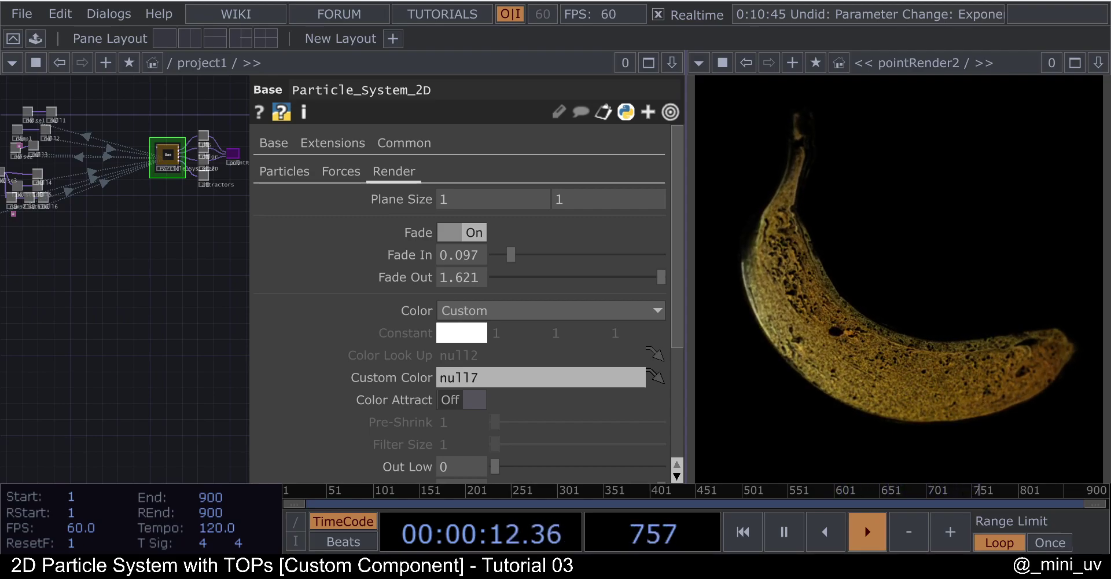
- Add a Ramp TOP in the empty area below the particle system's input chains
{"action": "scroll", "coordinate": [116, 272], "scroll_direction": "up", "scroll_amount": 3}
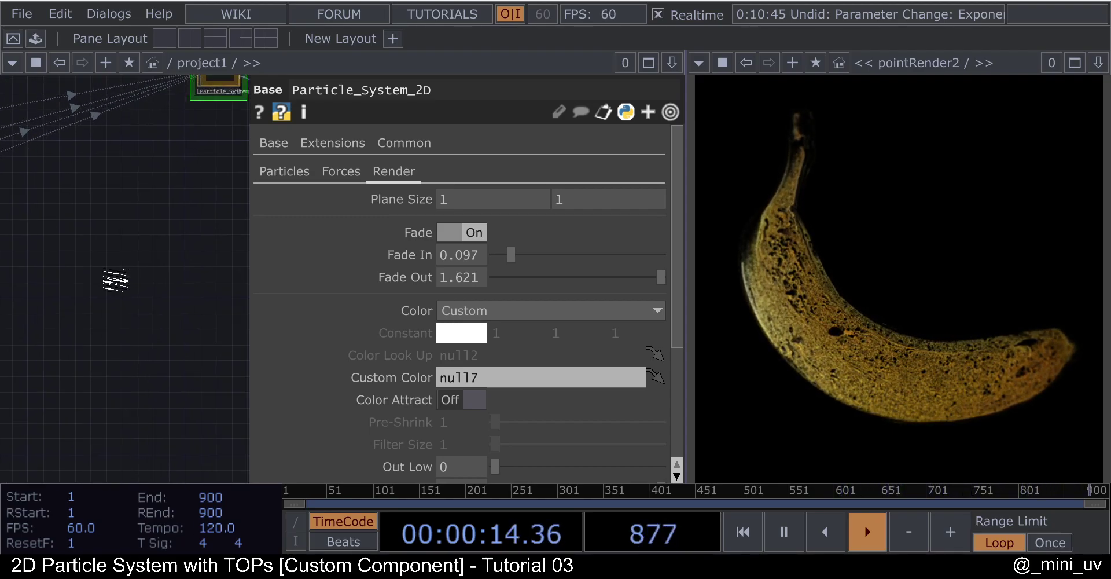
{"action": "key", "text": "Tab"}
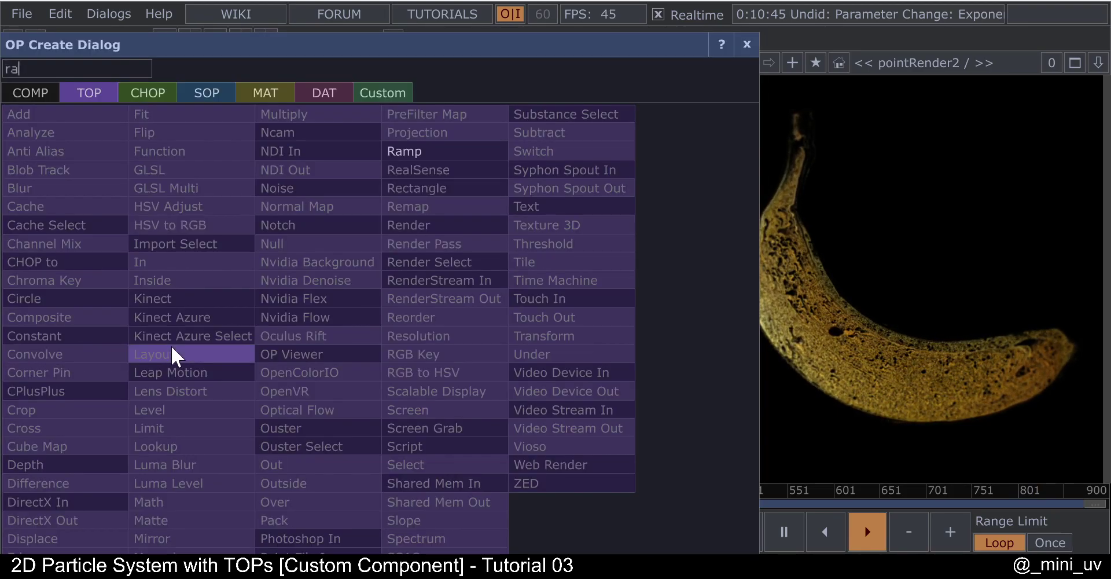
{"action": "left_click", "coordinate": [418, 147]}
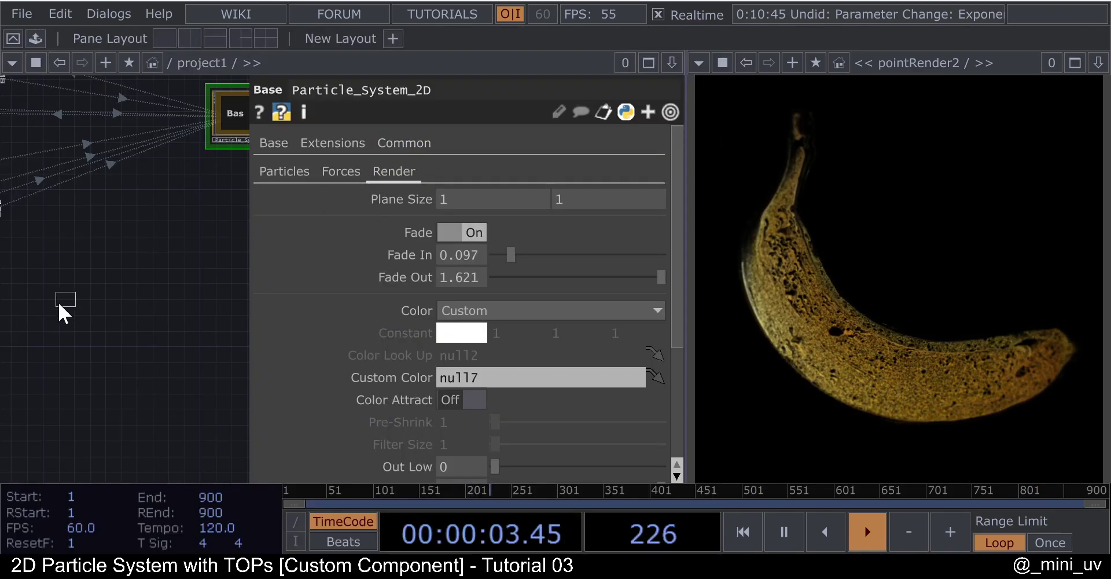
{"action": "left_click", "coordinate": [60, 301]}
{"action": "scroll", "coordinate": [141, 253], "scroll_direction": "down", "scroll_amount": 3}
{"action": "scroll", "coordinate": [190, 181], "scroll_direction": "up", "scroll_amount": 3}
- Link the new ramp's resolution to Particle_System_2D's Count parameter as a reference for both width and height
{"action": "left_click", "coordinate": [190, 181]}
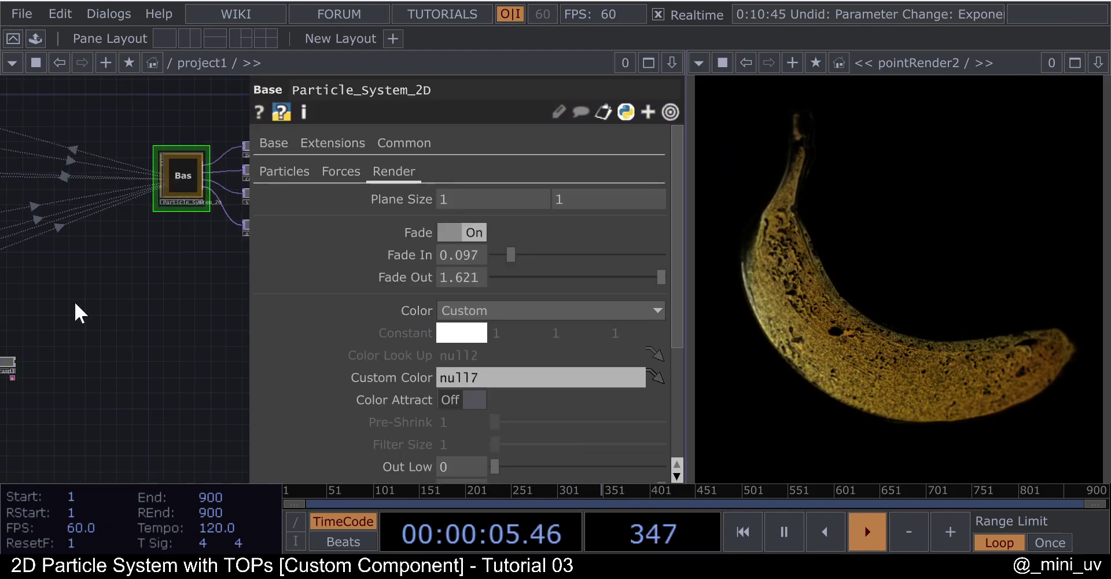
{"action": "left_click_drag", "start_coordinate": [74, 301], "coordinate": [186, 234]}
{"action": "left_click", "coordinate": [283, 174]}
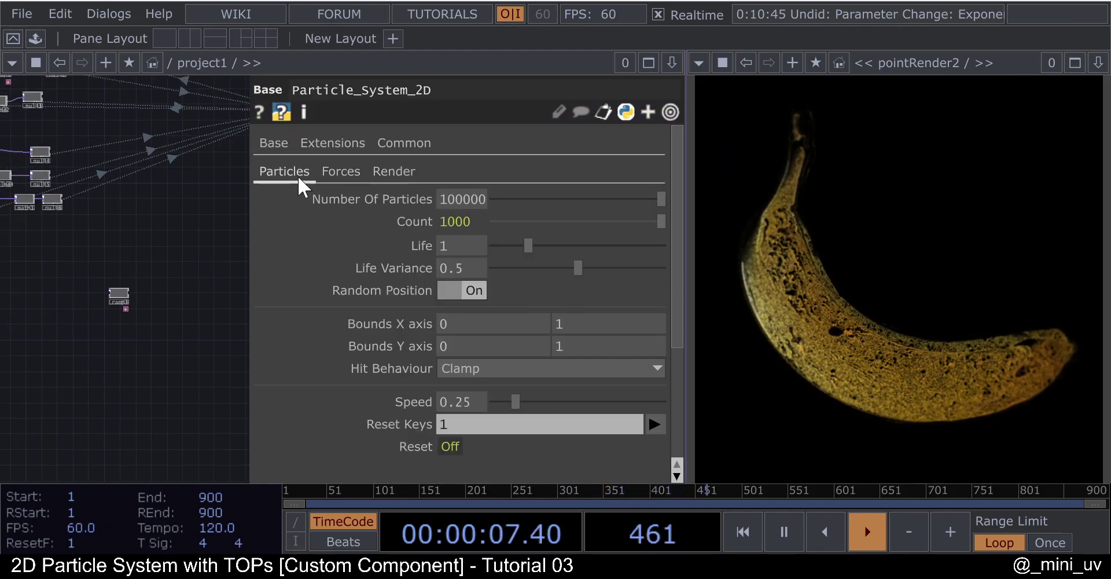
{"action": "scroll", "coordinate": [123, 296], "scroll_direction": "up", "scroll_amount": 4}
{"action": "scroll", "coordinate": [140, 307], "scroll_direction": "up", "scroll_amount": 2}
{"action": "left_click_drag", "start_coordinate": [141, 301], "coordinate": [407, 189]}
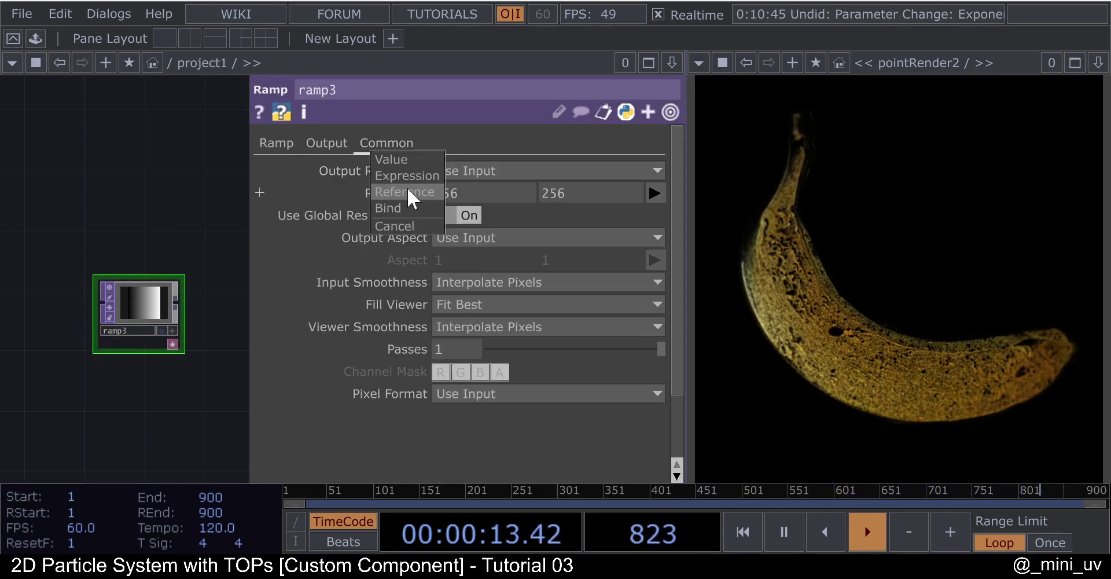
{"action": "left_click", "coordinate": [408, 189]}
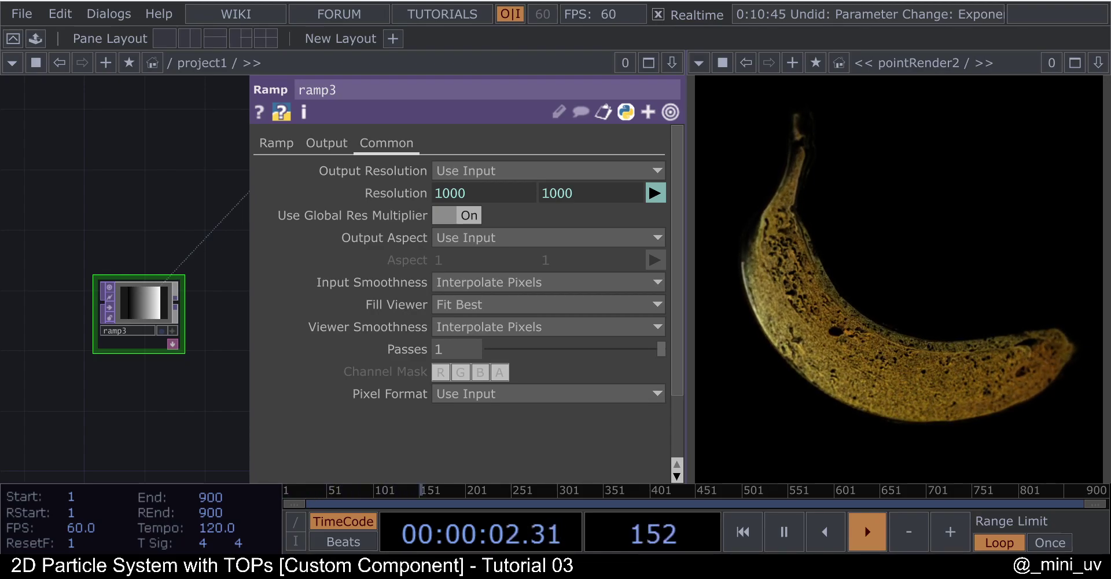
- Set the ramp's Pixel Format to 32-bit float (Mono)
{"action": "left_click", "coordinate": [501, 394]}
{"action": "left_click", "coordinate": [505, 385]}
{"action": "left_click", "coordinate": [515, 391]}
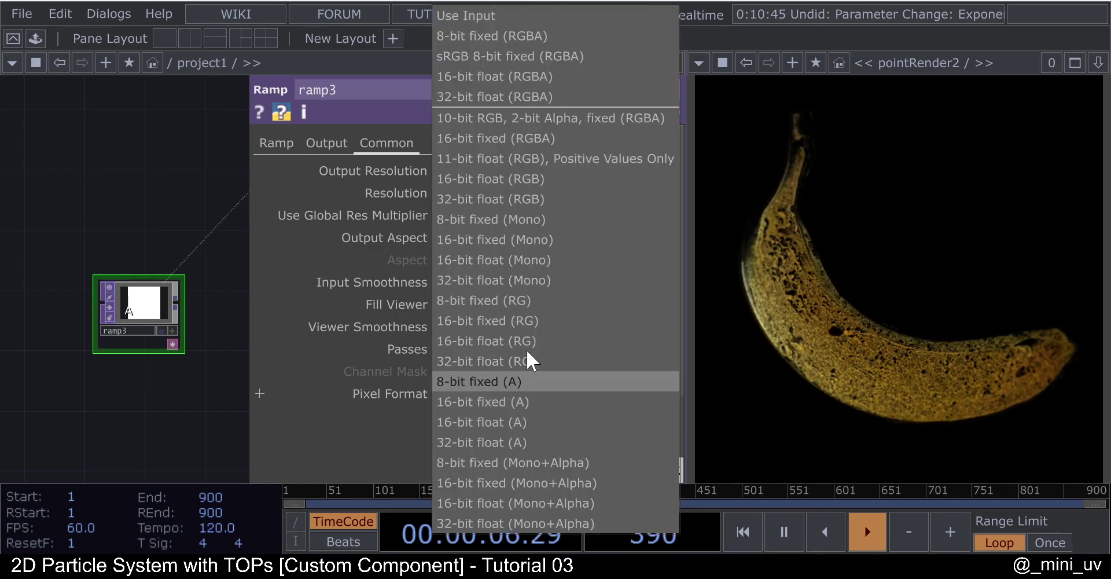
{"action": "left_click", "coordinate": [512, 280]}
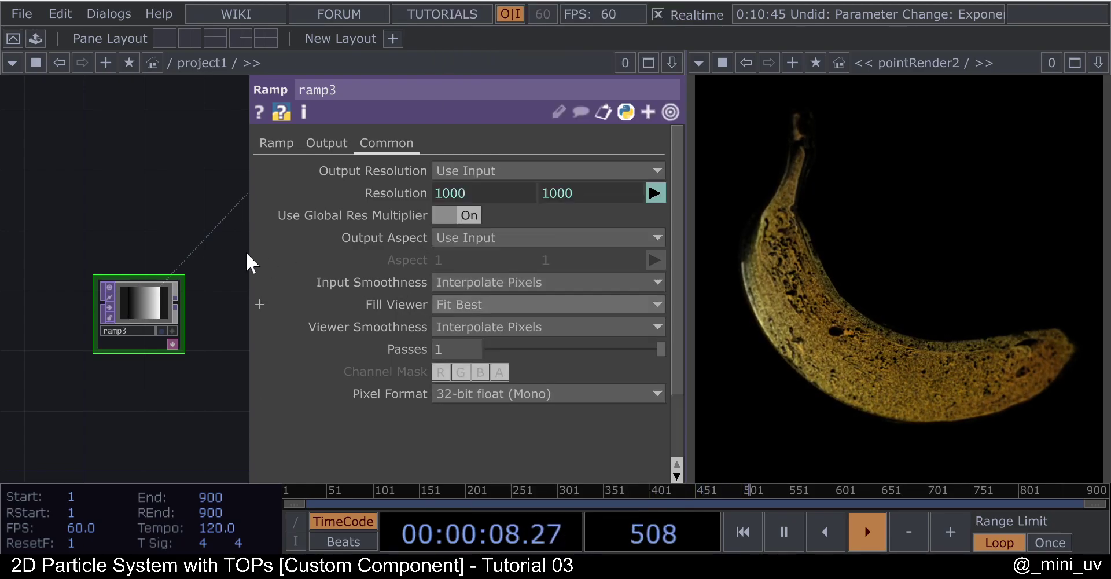
- Change the ramp's Pixel Format to 32-bit float (RGBA)
{"action": "left_click_drag", "start_coordinate": [103, 242], "coordinate": [86, 240]}
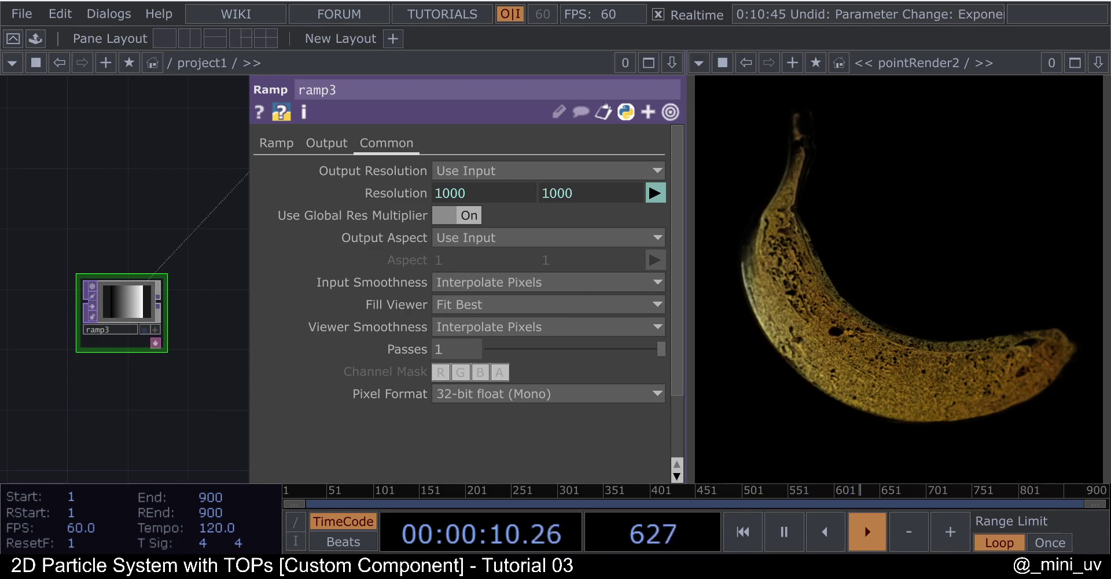
{"action": "left_click", "coordinate": [556, 394]}
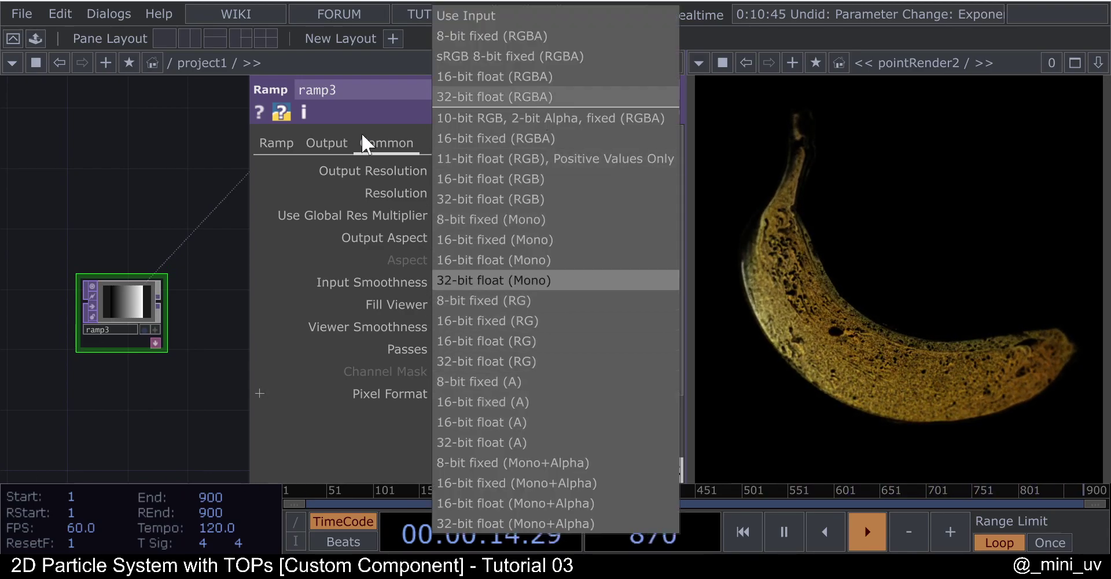
{"action": "left_click", "coordinate": [538, 93]}
- Set the ramp's Type to Circular and animate its Phase with the expression absTime.seconds
{"action": "left_click_drag", "start_coordinate": [133, 229], "coordinate": [109, 231]}
{"action": "scroll", "coordinate": [104, 231], "scroll_direction": "down", "scroll_amount": 3}
{"action": "left_click", "coordinate": [276, 143]}
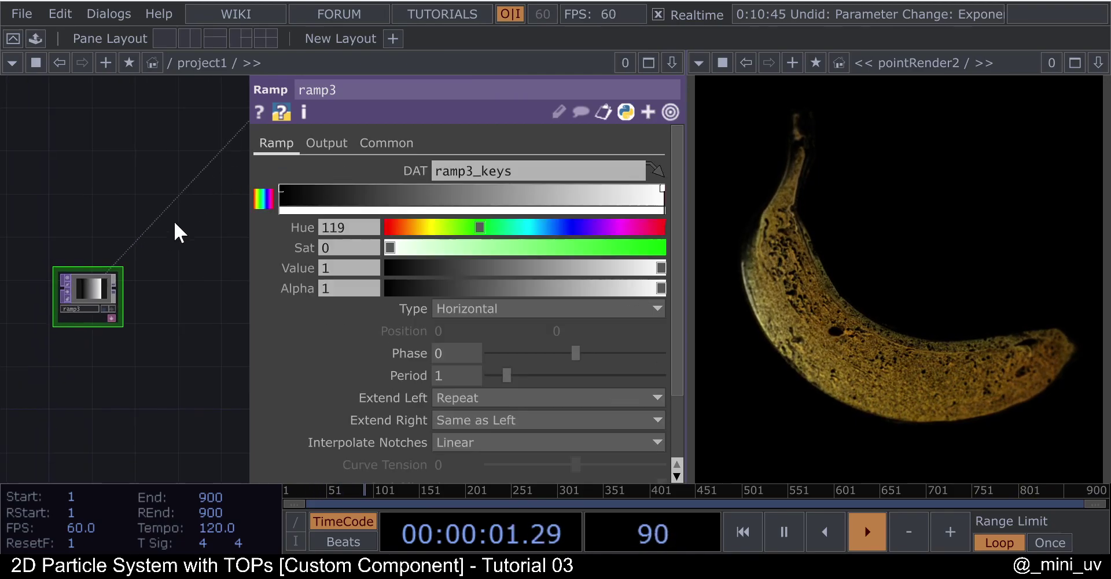
{"action": "scroll", "coordinate": [176, 222], "scroll_direction": "down", "scroll_amount": 2}
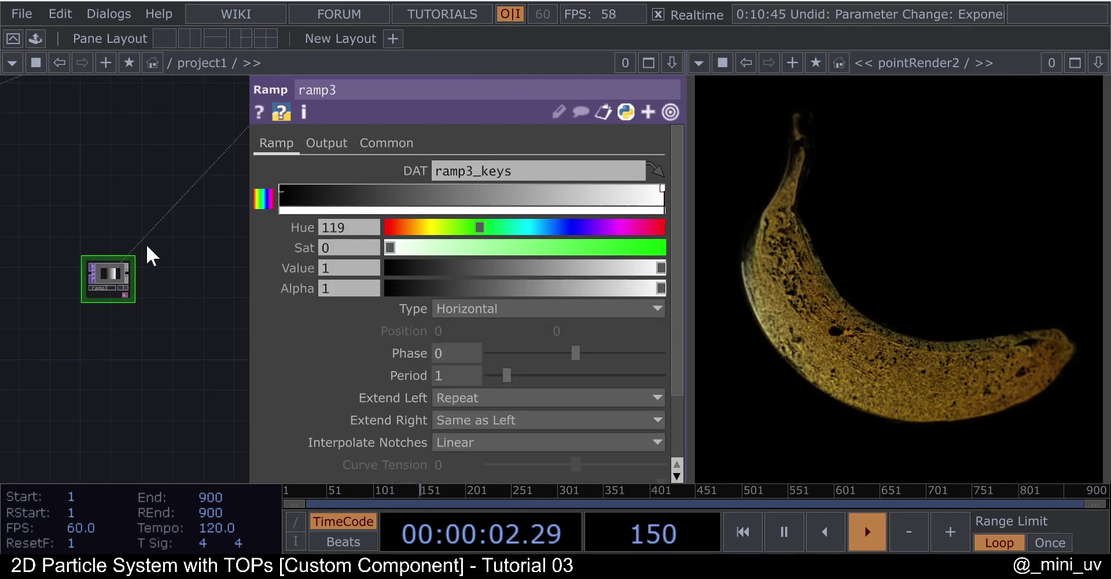
{"action": "left_click", "coordinate": [536, 309]}
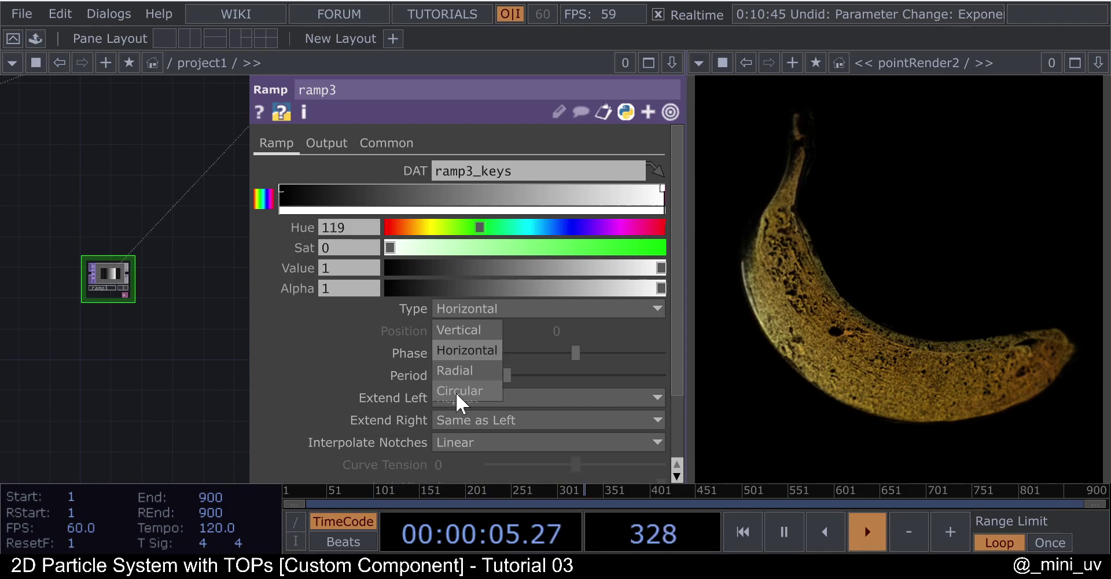
{"action": "left_click", "coordinate": [472, 390]}
{"action": "left_click", "coordinate": [441, 354]}
{"action": "type", "text": "absTime.seconds"}
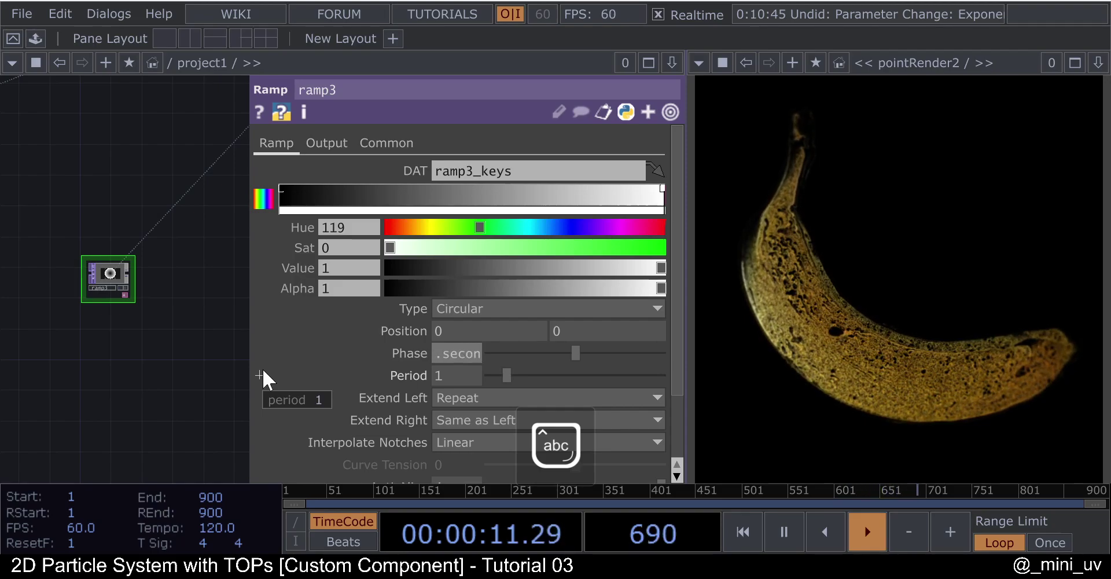
{"action": "key", "text": "Return"}
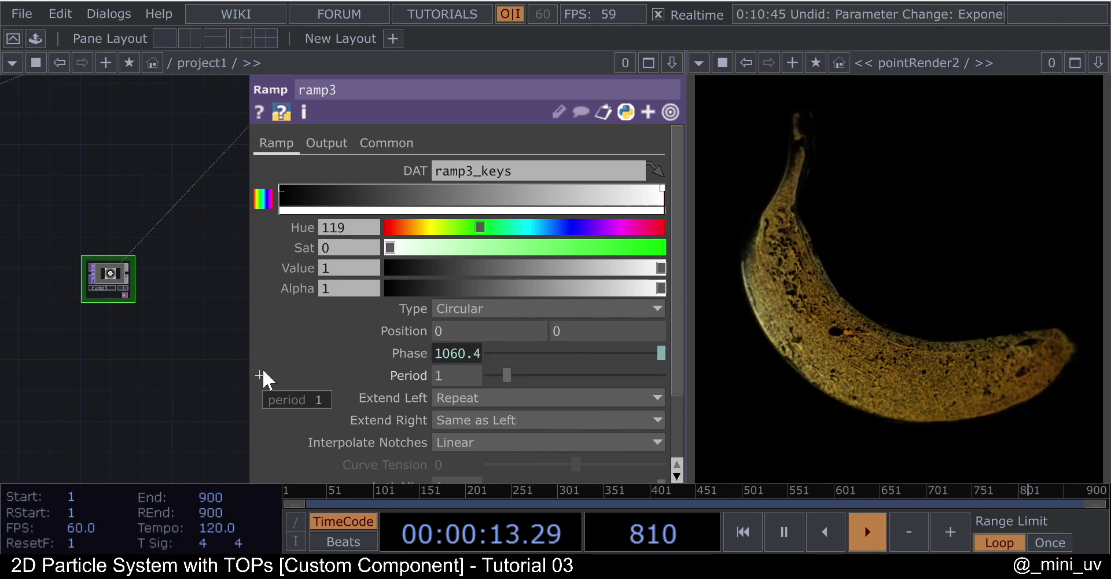
{"action": "scroll", "coordinate": [105, 280], "scroll_direction": "up", "scroll_amount": 5}
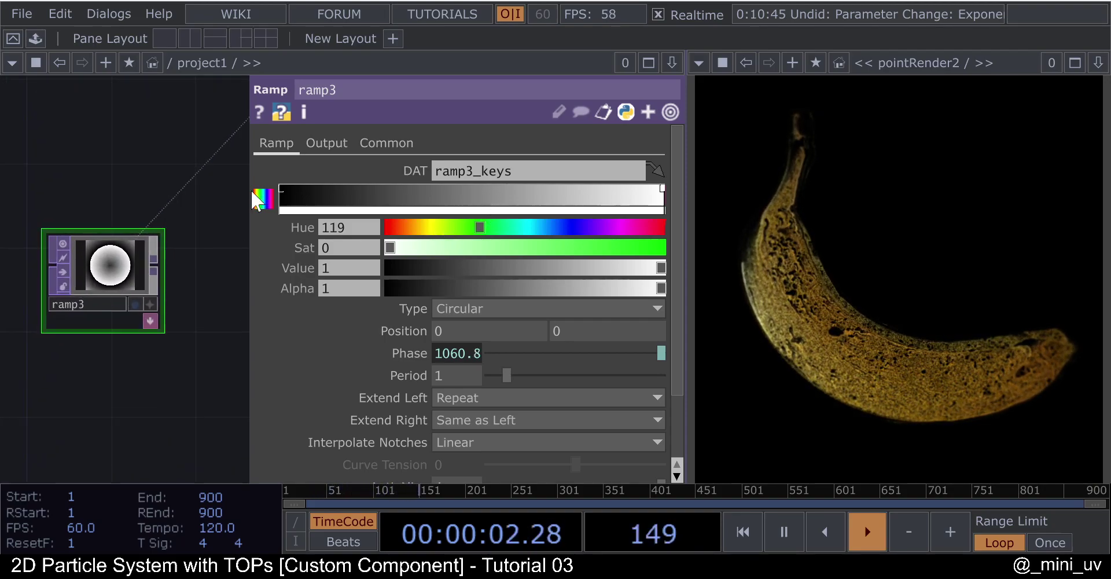
{"action": "scroll", "coordinate": [78, 222], "scroll_direction": "down", "scroll_amount": 4}
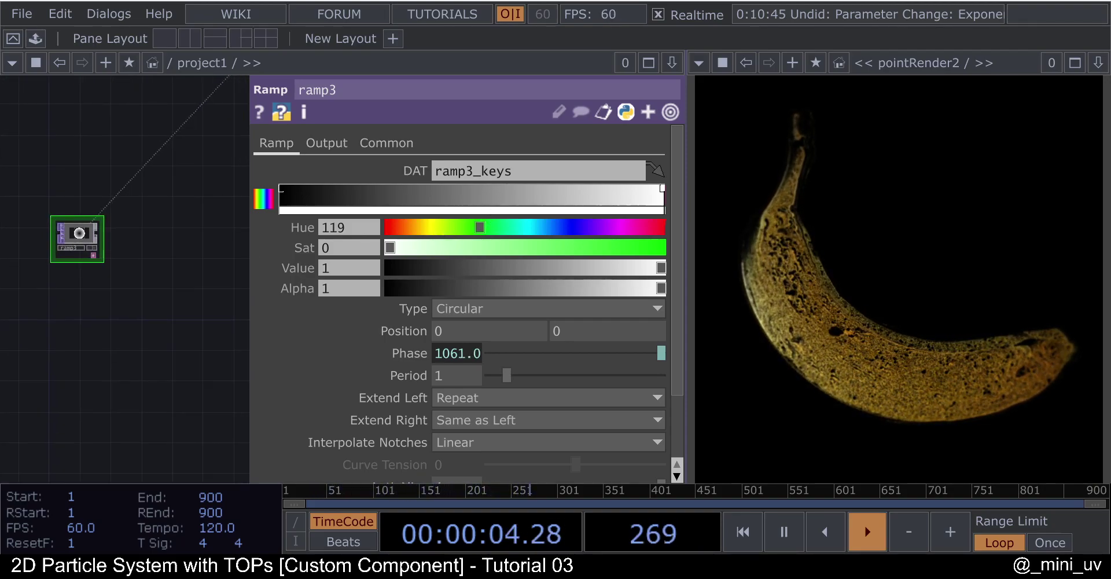
- Add a Blur TOP after the circular ramp and set its Filter Size to 32
{"action": "right_click", "coordinate": [99, 229]}
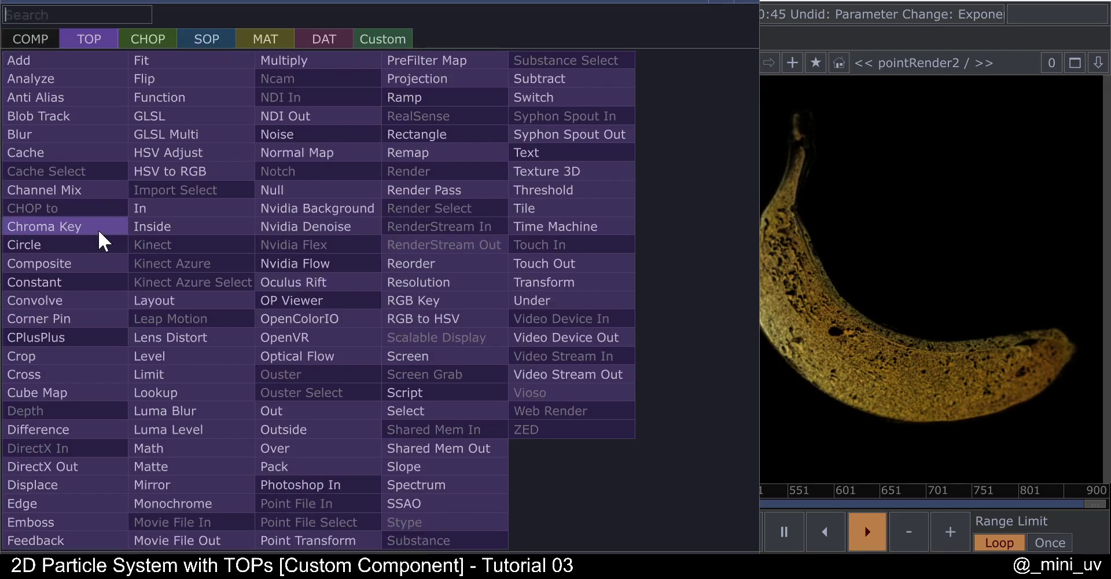
{"action": "type", "text": "blu"}
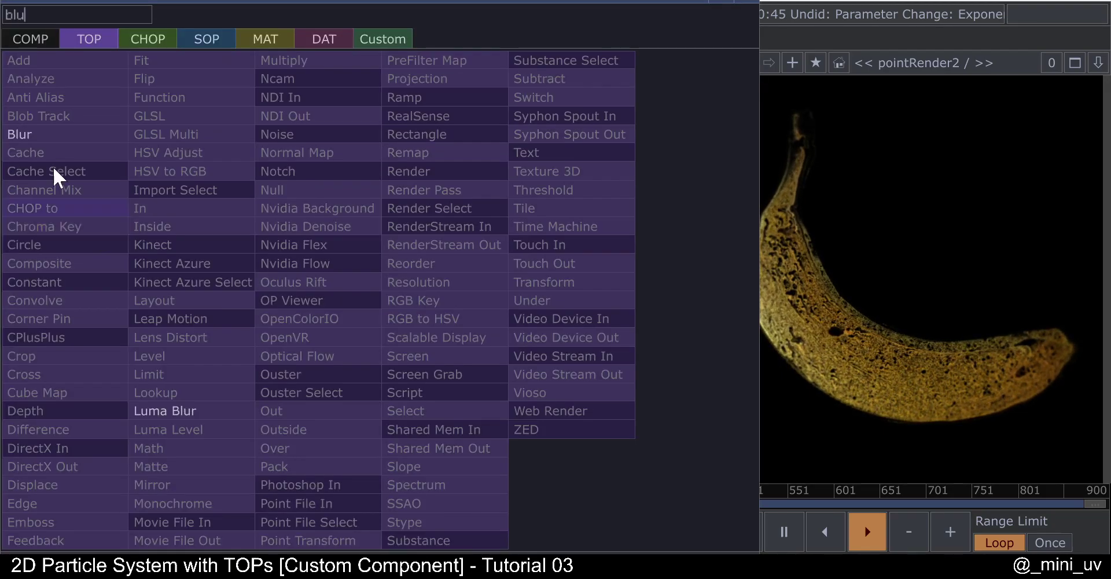
{"action": "left_click", "coordinate": [22, 134]}
{"action": "left_click", "coordinate": [144, 238]}
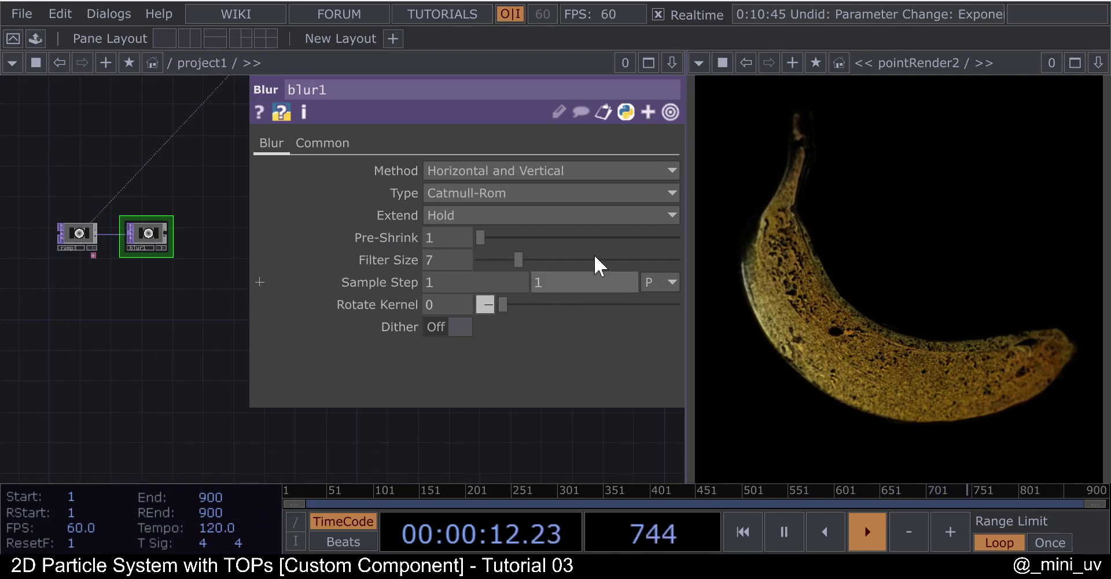
{"action": "left_click_drag", "start_coordinate": [519, 259], "coordinate": [763, 261]}
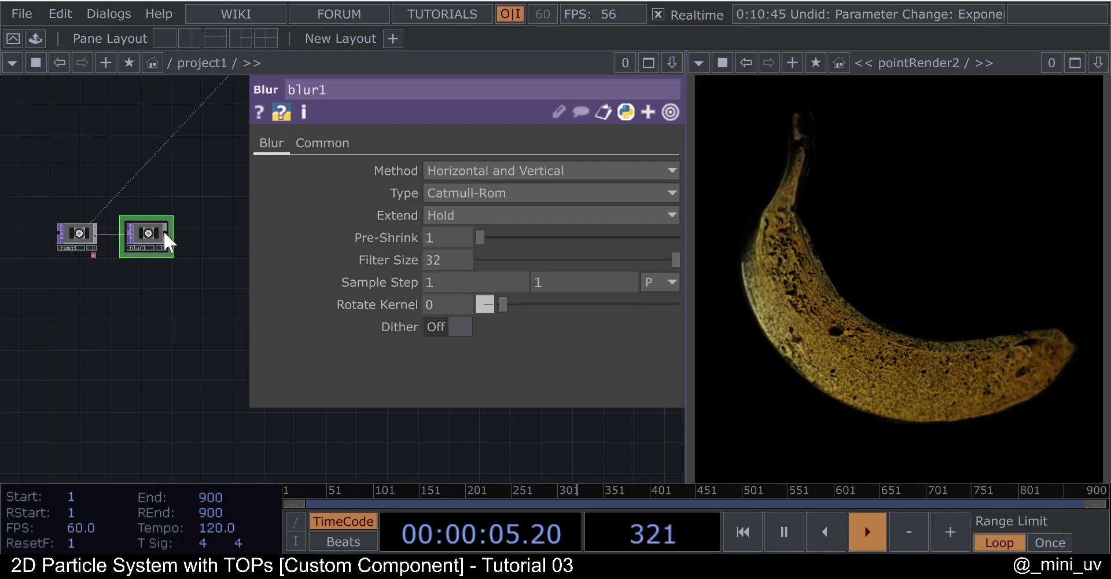
- Add a Noise TOP connected after the blur
{"action": "key", "text": "Tab"}
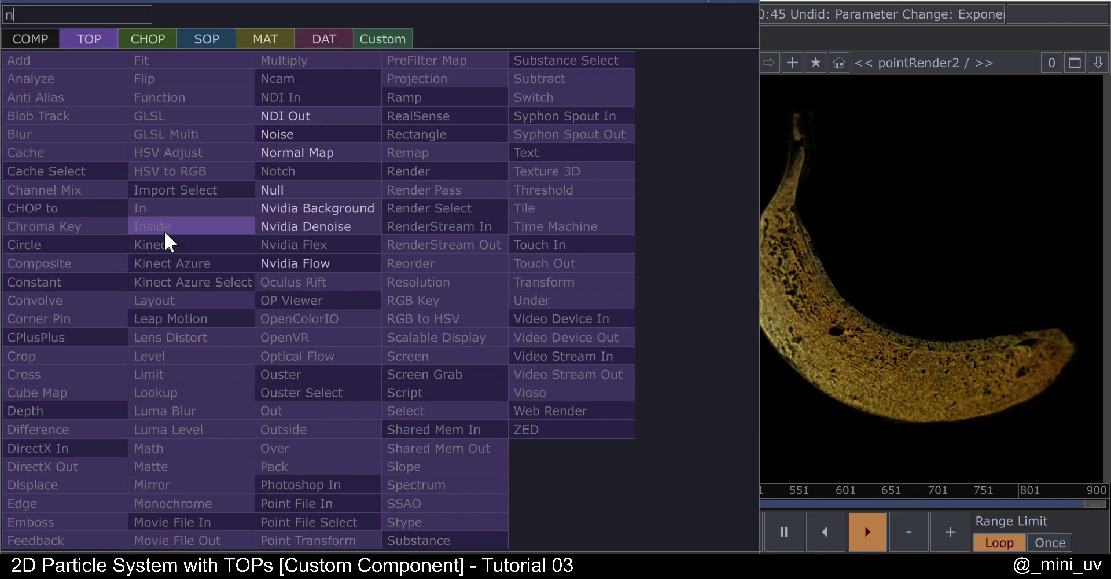
{"action": "type", "text": "noi"}
{"action": "left_click", "coordinate": [293, 133]}
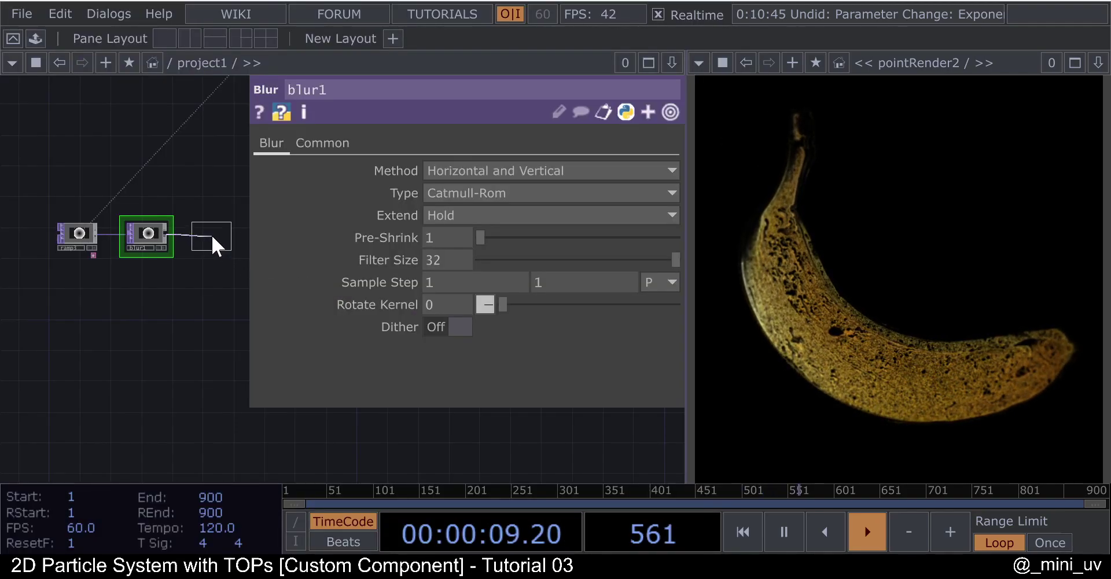
{"action": "left_click", "coordinate": [211, 235]}
{"action": "left_click_drag", "start_coordinate": [173, 186], "coordinate": [132, 191]}
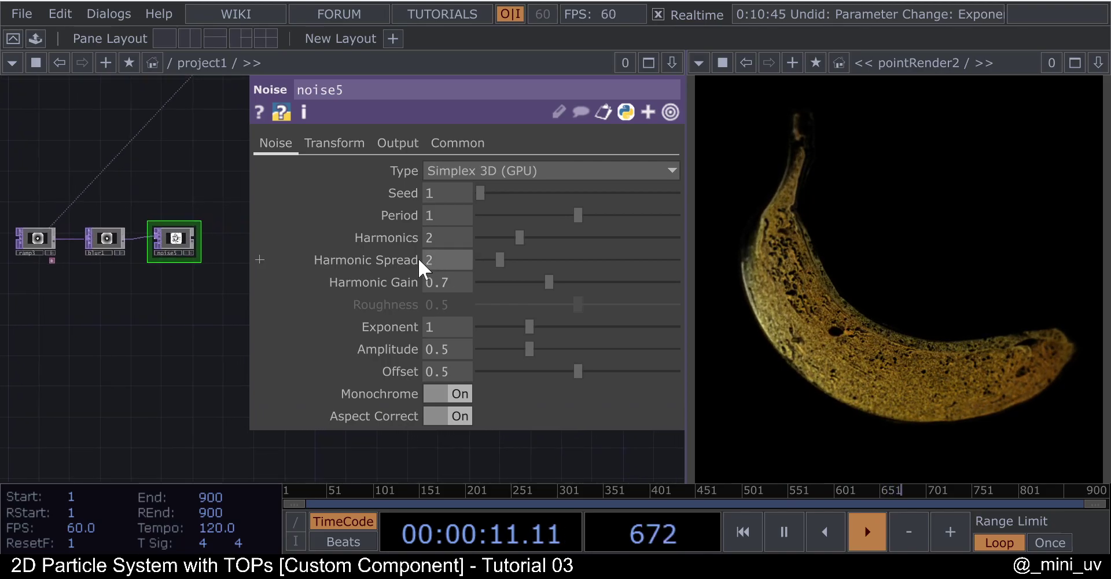
- Set the new noise's Offset to 0 and its Amplitude to 0.12
{"action": "left_click_drag", "start_coordinate": [566, 371], "coordinate": [372, 366]}
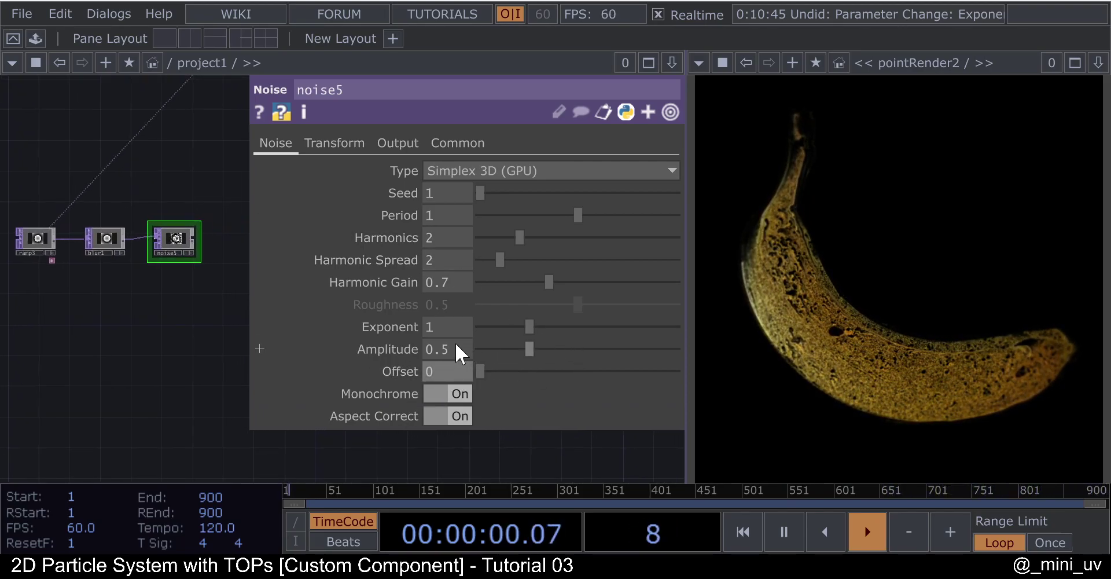
{"action": "type", "text": "0."}
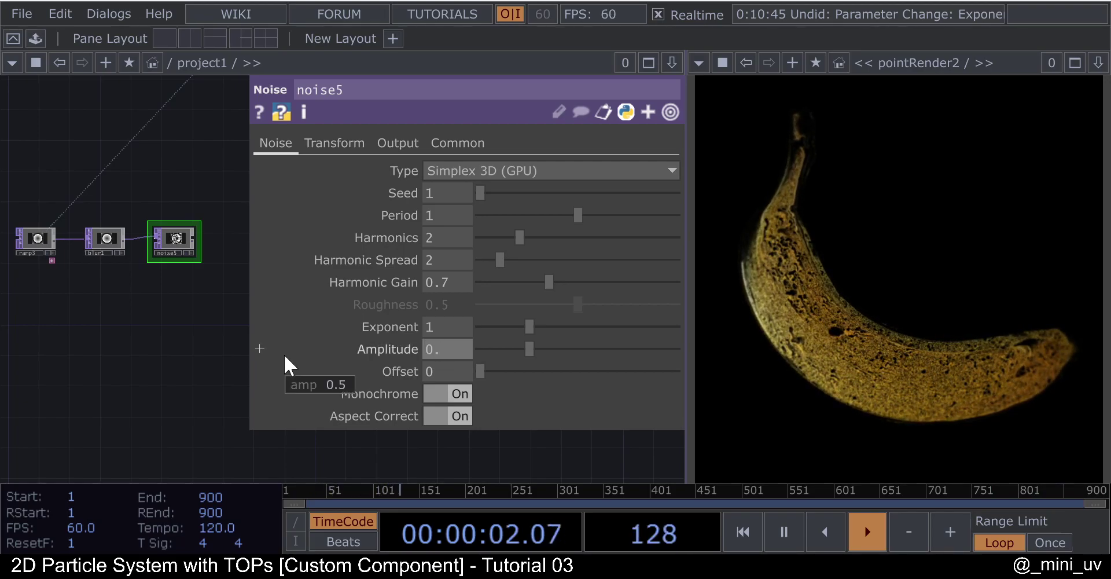
{"action": "type", "text": "12"}
{"action": "key", "text": "Return"}
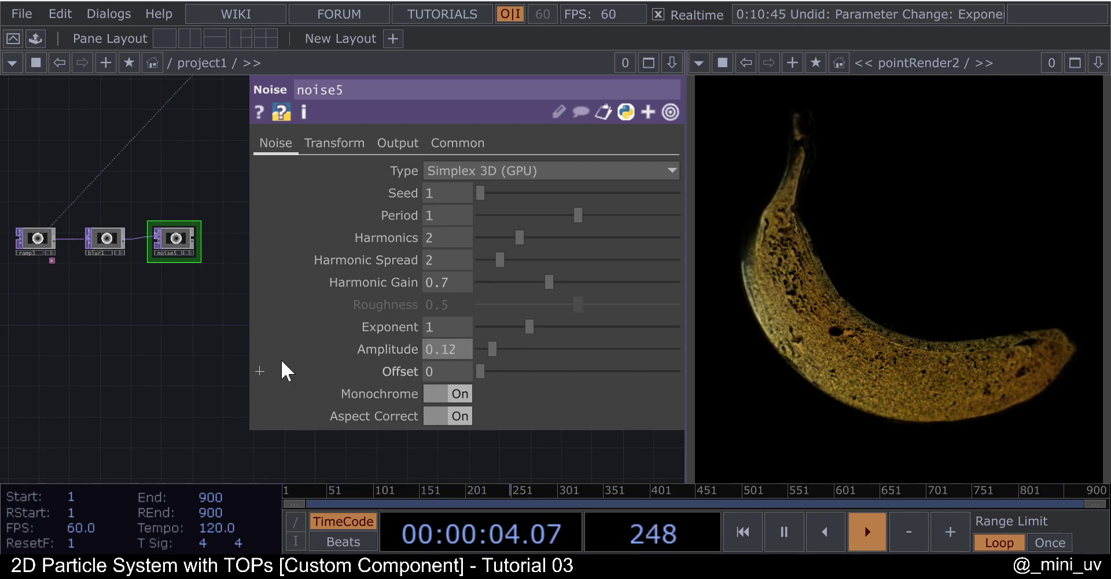
- Set the noise's Exponent to 3 and its Harmonic Gain to 1.15
{"action": "left_click", "coordinate": [439, 327]}
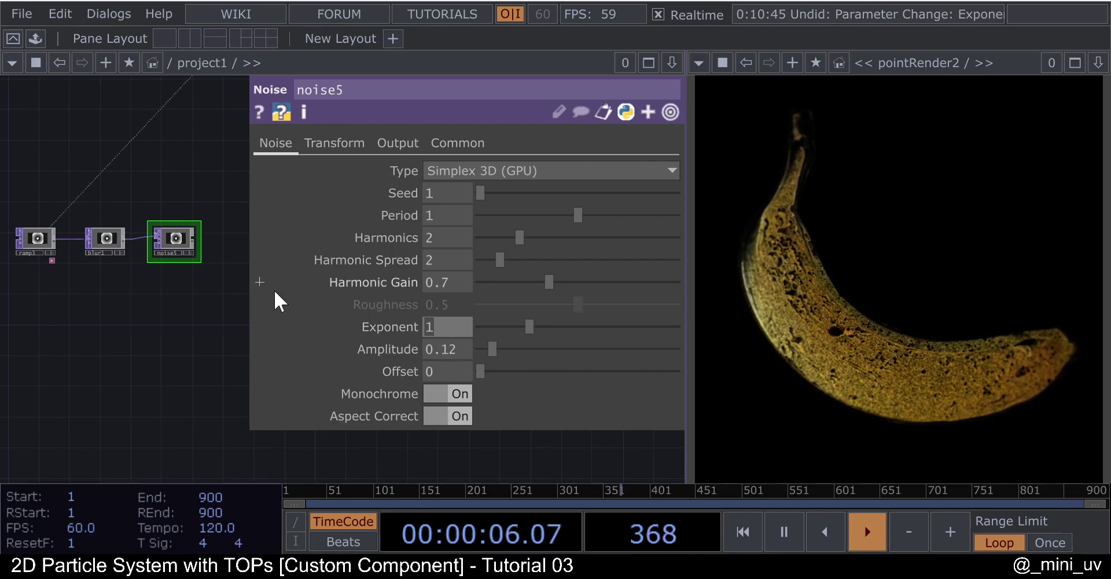
{"action": "type", "text": "3"}
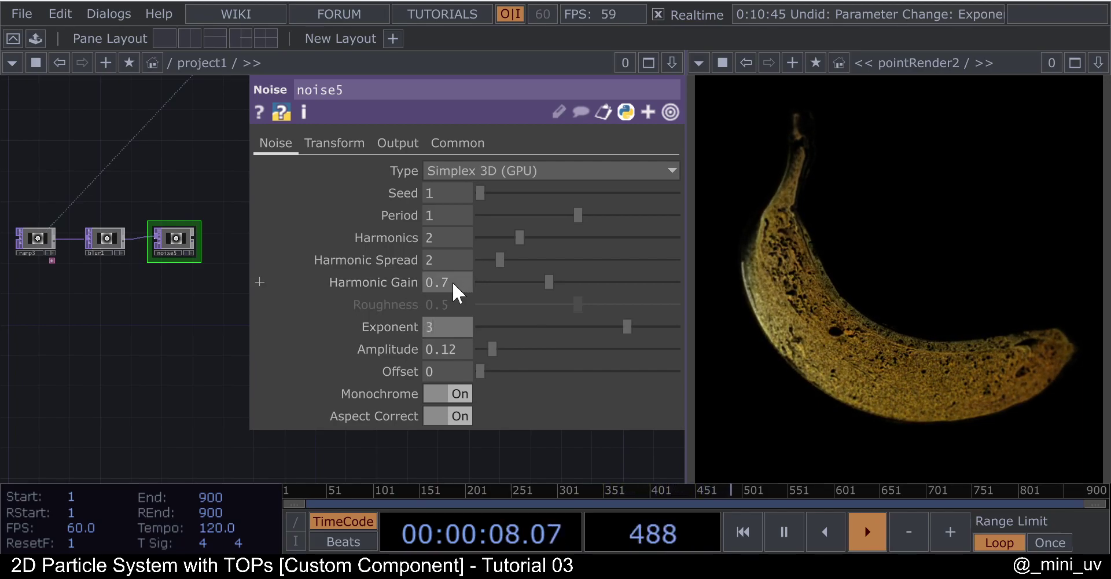
{"action": "key", "text": "Return"}
{"action": "type", "text": "1.15"}
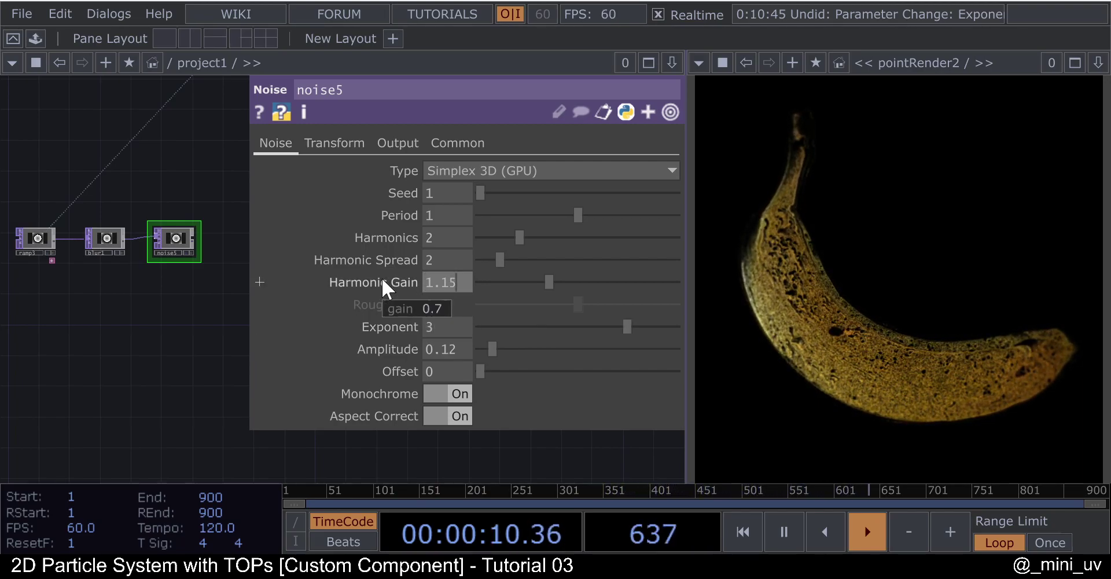
{"action": "key", "text": "Return"}
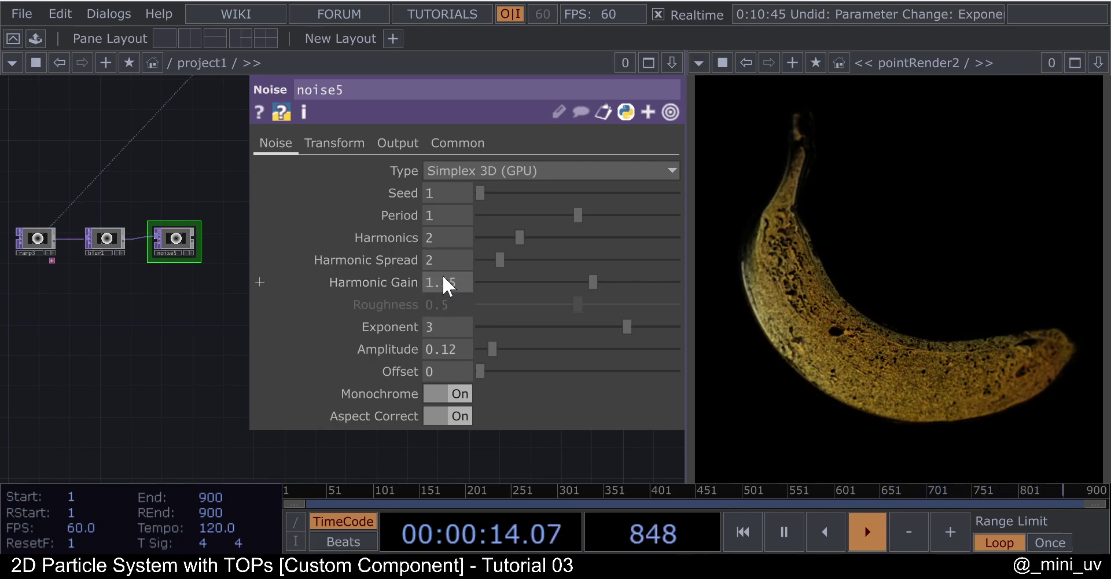
- Set the noise's Harmonic Spread to 2.9 and its Period to 0.36
{"action": "left_click", "coordinate": [428, 258]}
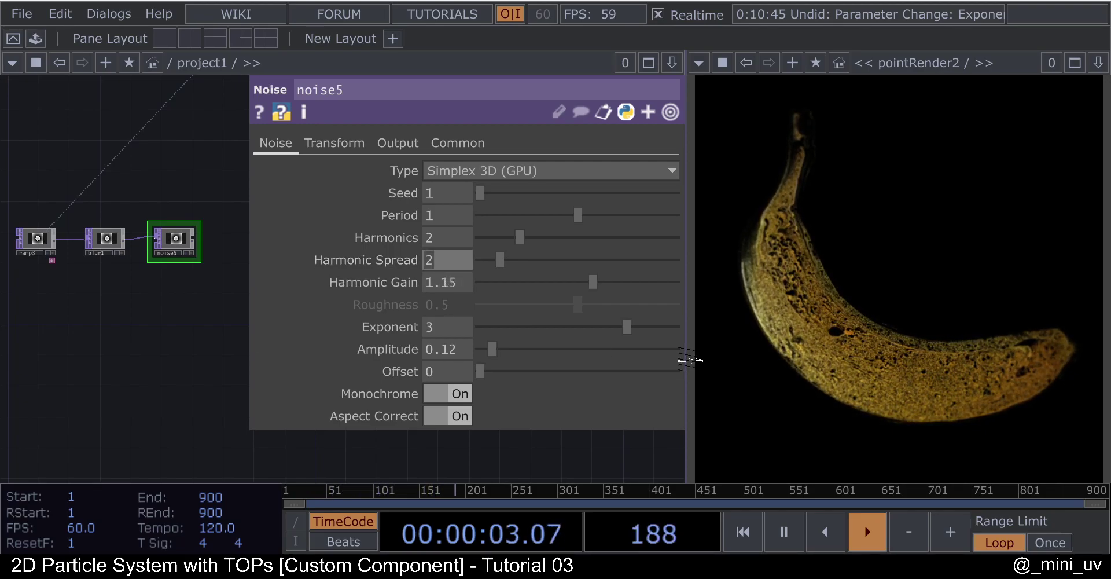
{"action": "type", "text": "2.9"}
{"action": "key", "text": "Return"}
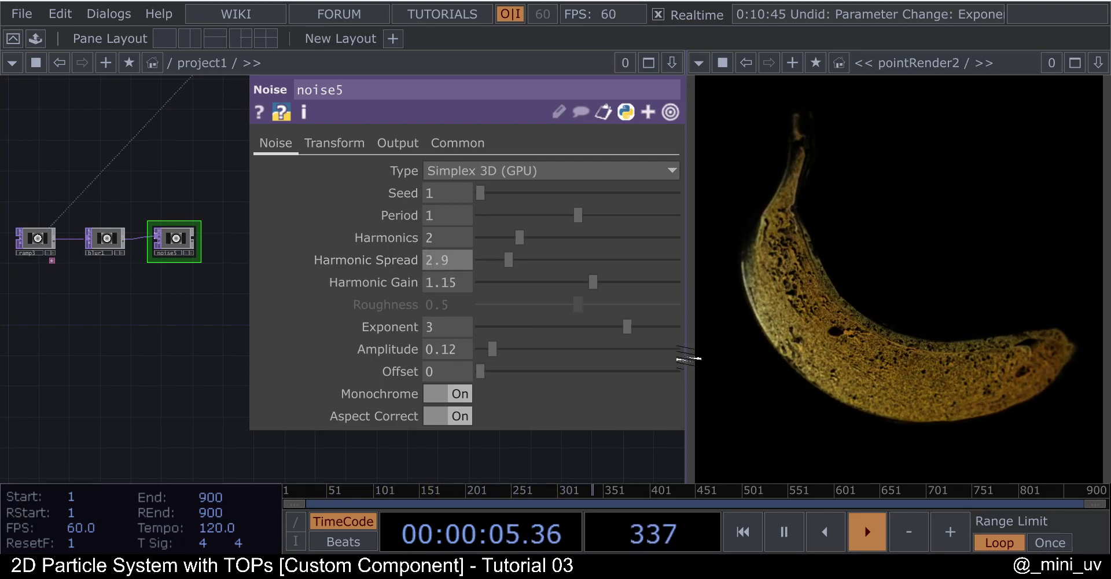
{"action": "left_click", "coordinate": [452, 216]}
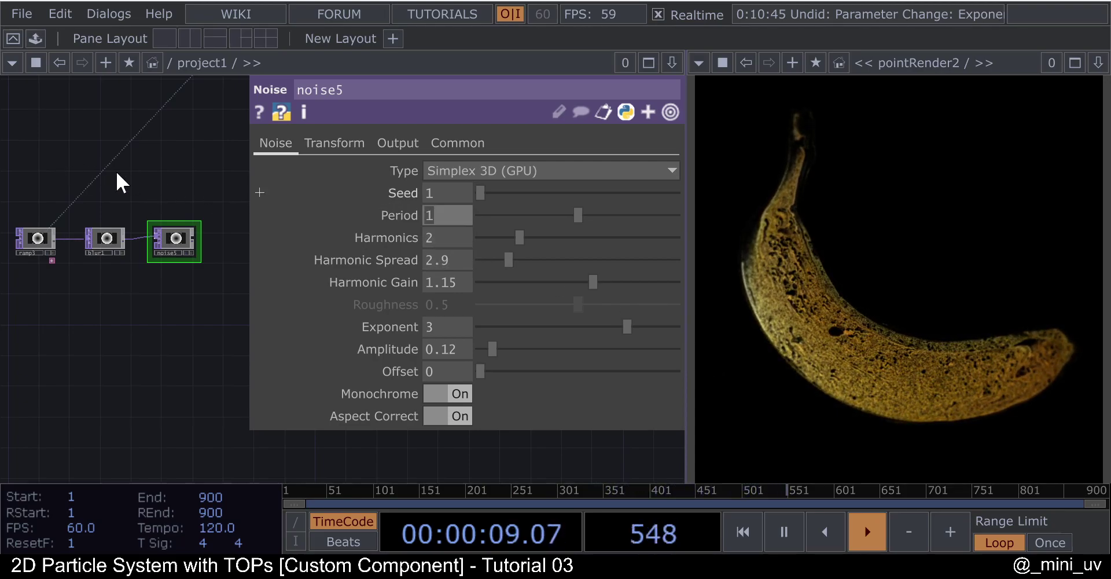
{"action": "scroll", "coordinate": [169, 194], "scroll_direction": "up", "scroll_amount": 2}
{"action": "type", "text": "0.36"}
{"action": "key", "text": "Return"}
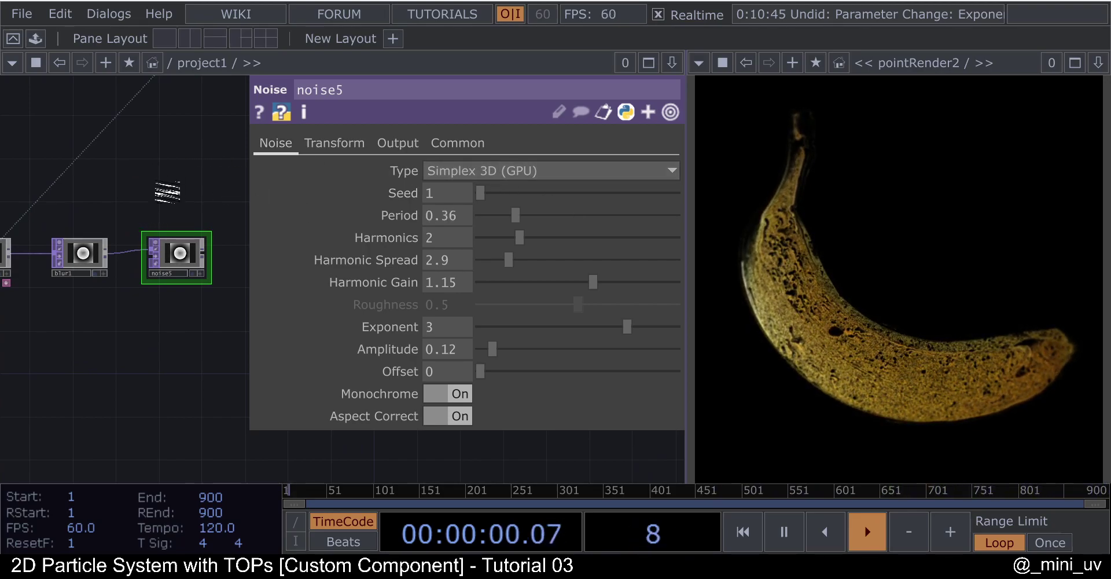
- Set the noise's Seed to 5907
{"action": "left_click_drag", "start_coordinate": [164, 184], "coordinate": [132, 232]}
{"action": "left_click", "coordinate": [596, 193]}
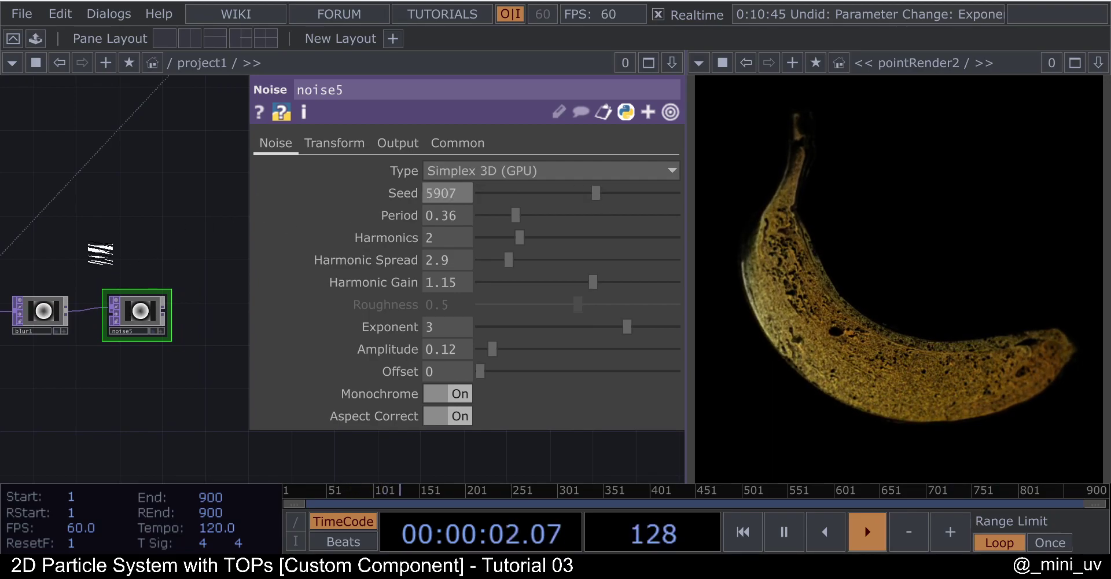
{"action": "scroll", "coordinate": [99, 251], "scroll_direction": "down", "scroll_amount": 1}
{"action": "scroll", "coordinate": [107, 255], "scroll_direction": "down", "scroll_amount": 2}
{"action": "scroll", "coordinate": [131, 174], "scroll_direction": "down", "scroll_amount": 1}
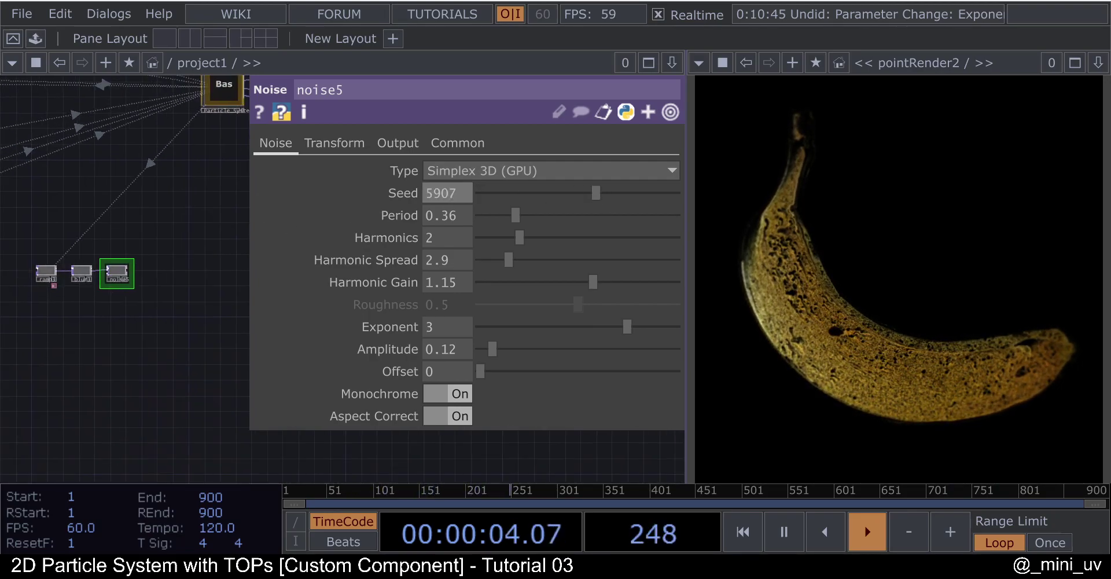
- Add a Null TOP after the noise to end the ramp chain
{"action": "scroll", "coordinate": [99, 275], "scroll_direction": "up", "scroll_amount": 3}
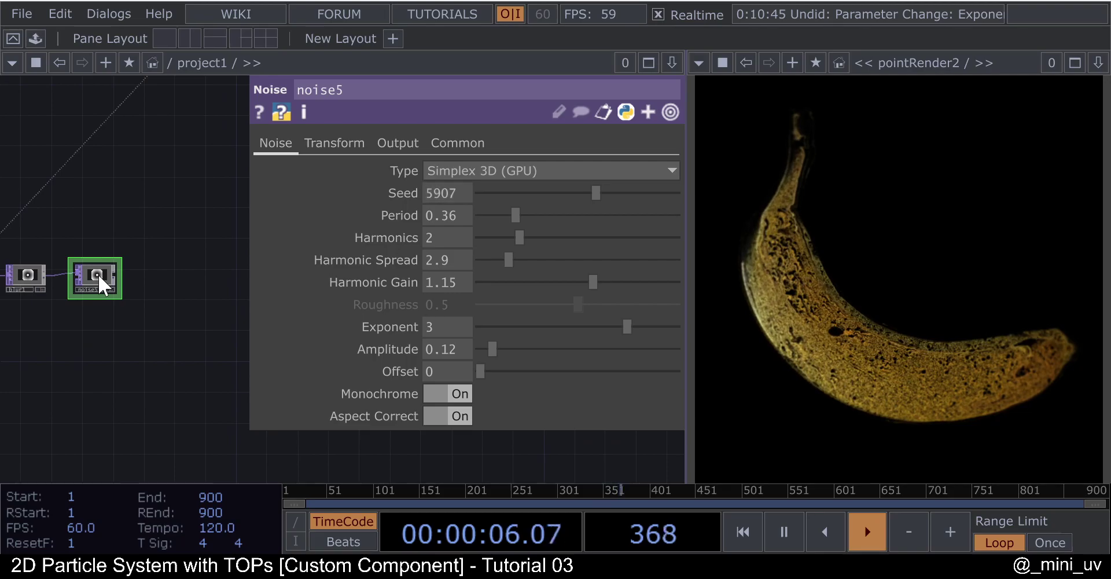
{"action": "key", "text": "alt+n"}
{"action": "left_click", "coordinate": [159, 277]}
- Examine the animated circular gradient up close in the new null's viewer
{"action": "scroll", "coordinate": [168, 273], "scroll_direction": "down", "scroll_amount": 3}
{"action": "scroll", "coordinate": [127, 304], "scroll_direction": "up", "scroll_amount": 6}
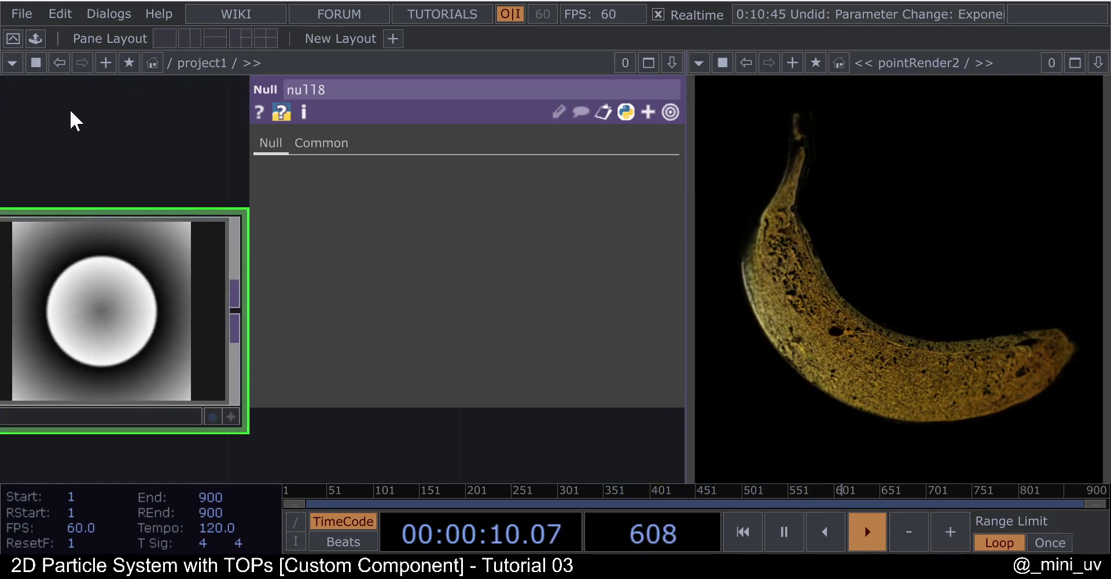
{"action": "scroll", "coordinate": [211, 281], "scroll_direction": "up", "scroll_amount": 4}
{"action": "scroll", "coordinate": [186, 186], "scroll_direction": "down", "scroll_amount": 2}
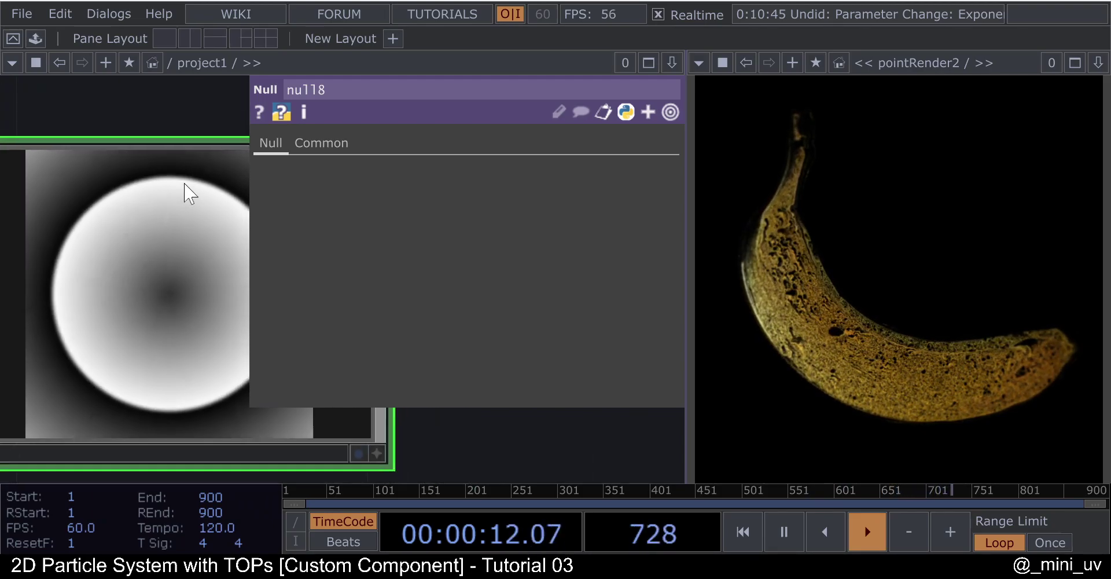
{"action": "scroll", "coordinate": [197, 274], "scroll_direction": "up", "scroll_amount": 3}
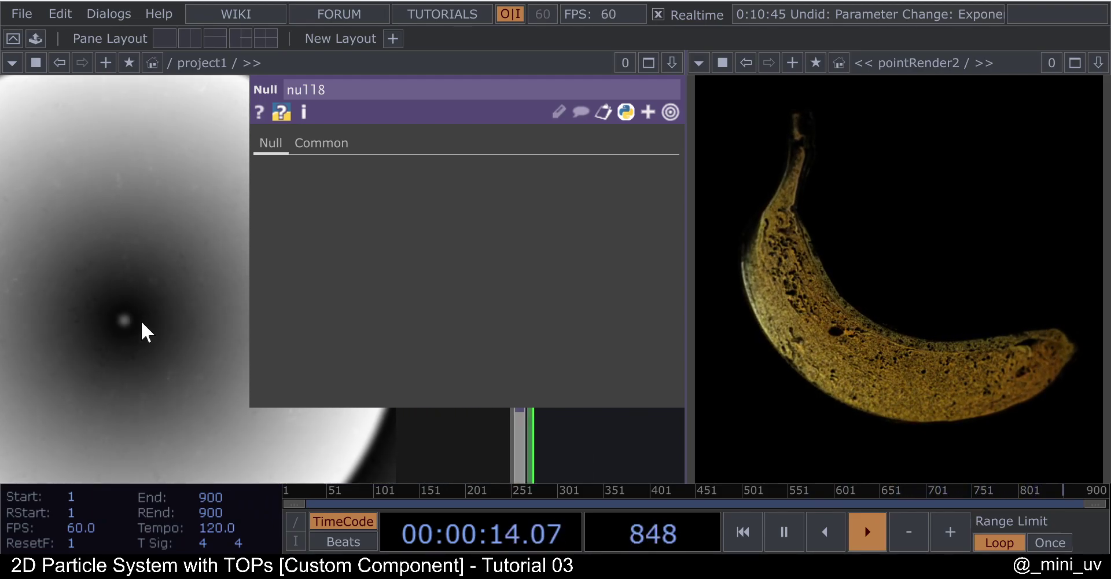
{"action": "scroll", "coordinate": [139, 320], "scroll_direction": "up", "scroll_amount": 2}
{"action": "scroll", "coordinate": [139, 321], "scroll_direction": "down", "scroll_amount": 6}
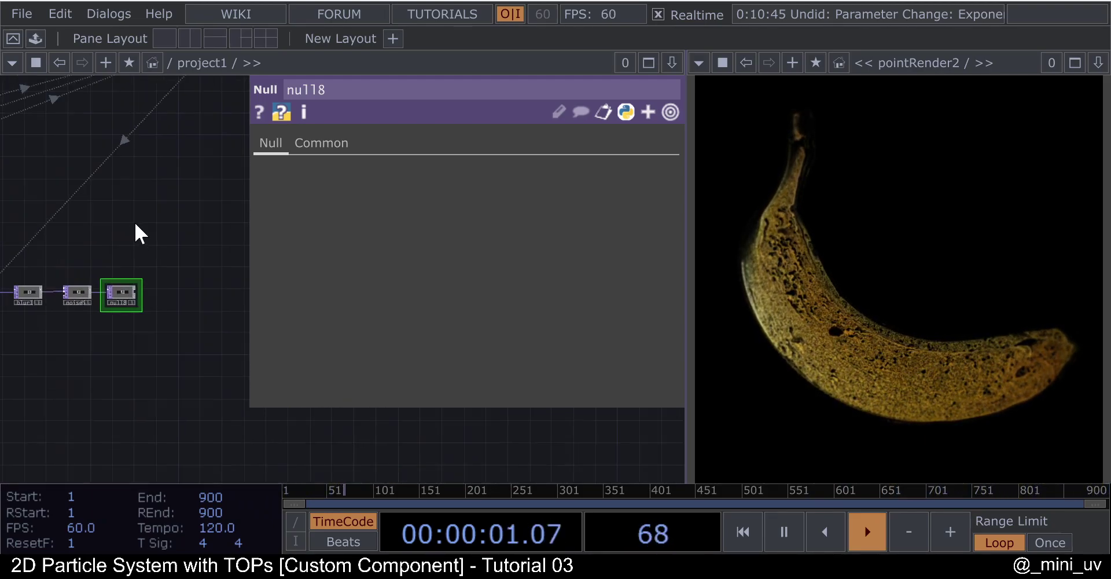
- Assign the null8 TOP as the External Force source of the Particle_System_2D component
{"action": "left_click_drag", "start_coordinate": [133, 251], "coordinate": [138, 305]}
{"action": "scroll", "coordinate": [139, 295], "scroll_direction": "down", "scroll_amount": 2}
{"action": "left_click", "coordinate": [203, 143]}
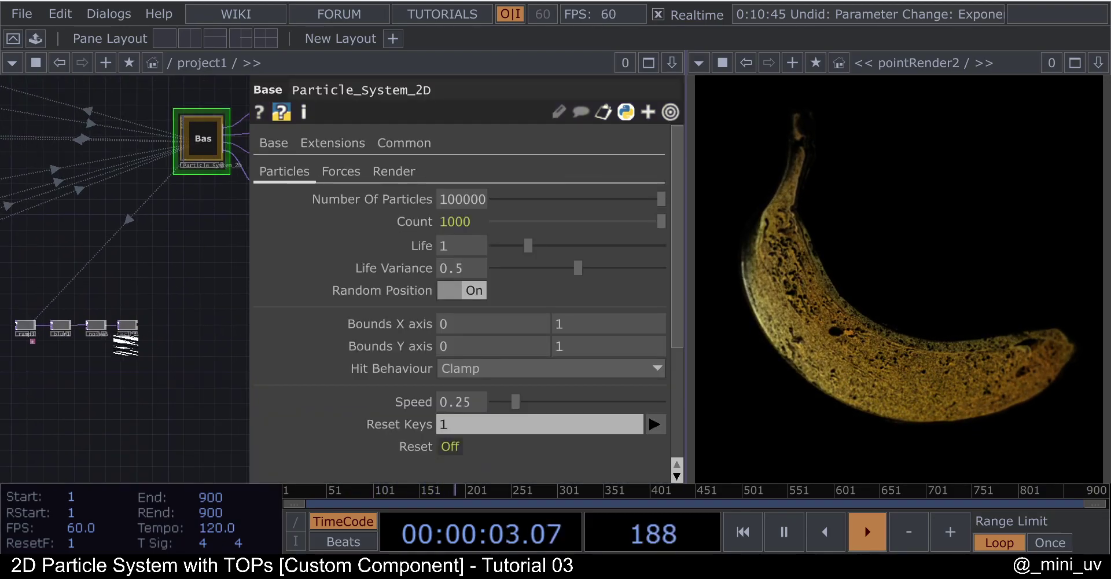
{"action": "scroll", "coordinate": [123, 346], "scroll_direction": "up", "scroll_amount": 2}
{"action": "scroll", "coordinate": [117, 359], "scroll_direction": "up", "scroll_amount": 4}
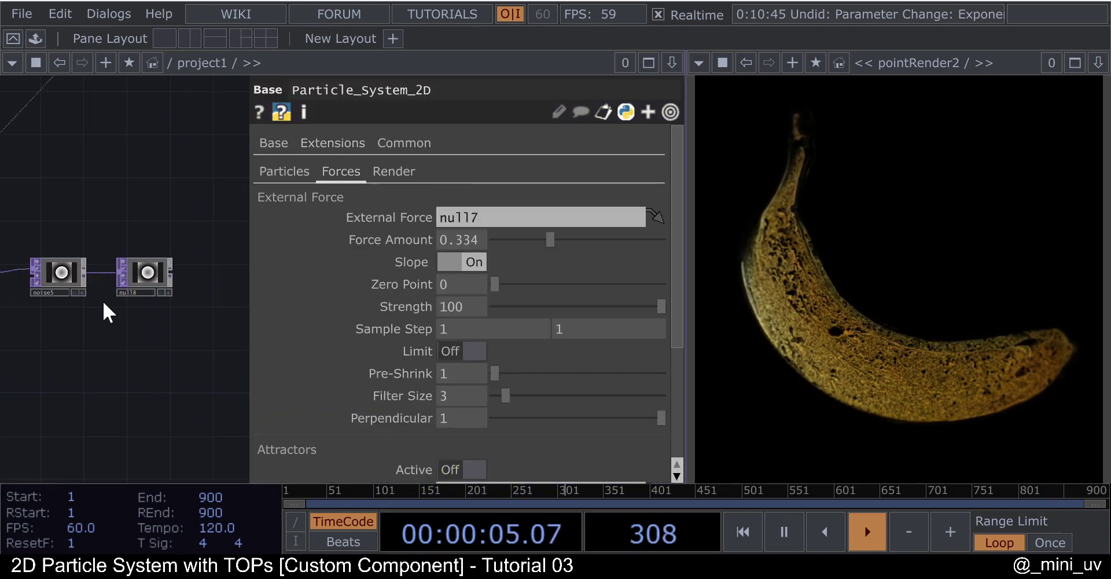
{"action": "left_click_drag", "start_coordinate": [144, 273], "coordinate": [486, 217]}
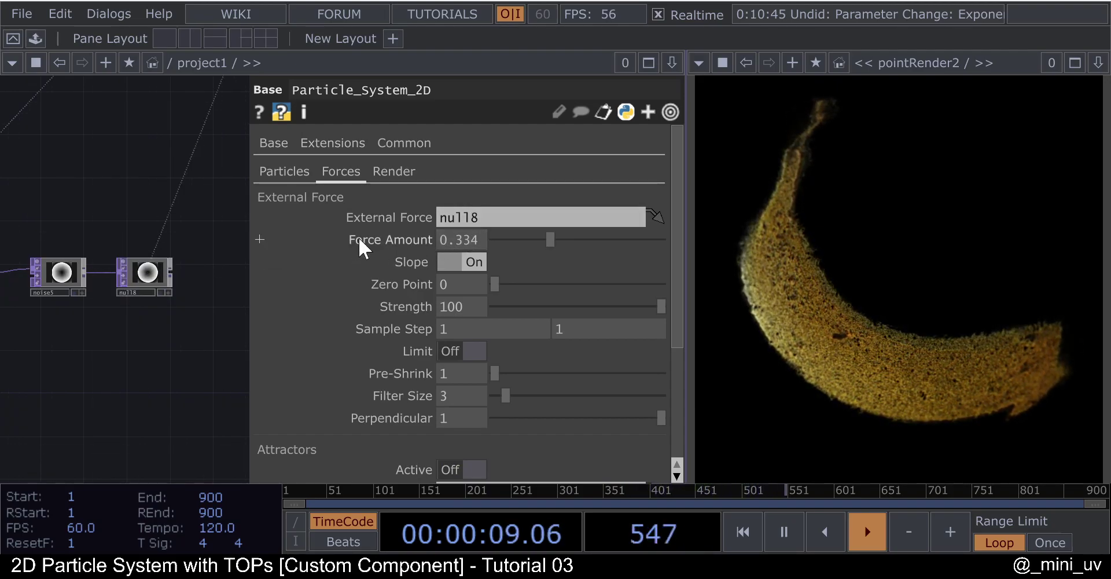
- Switch the particle render Color mode to Constant and set the constant particle Size to 0.565
{"action": "left_click", "coordinate": [394, 172]}
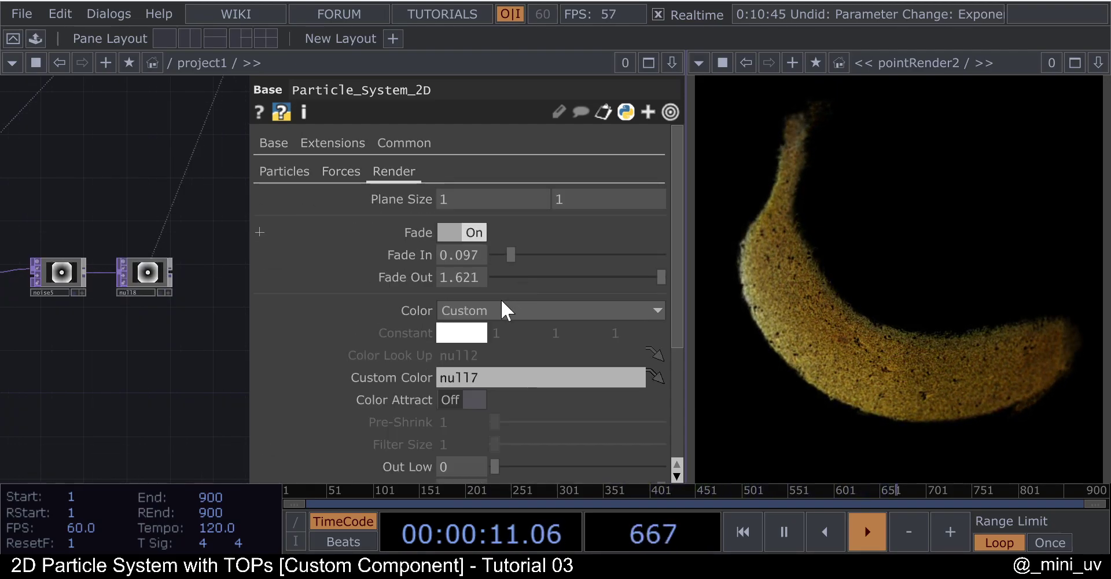
{"action": "left_click", "coordinate": [470, 313]}
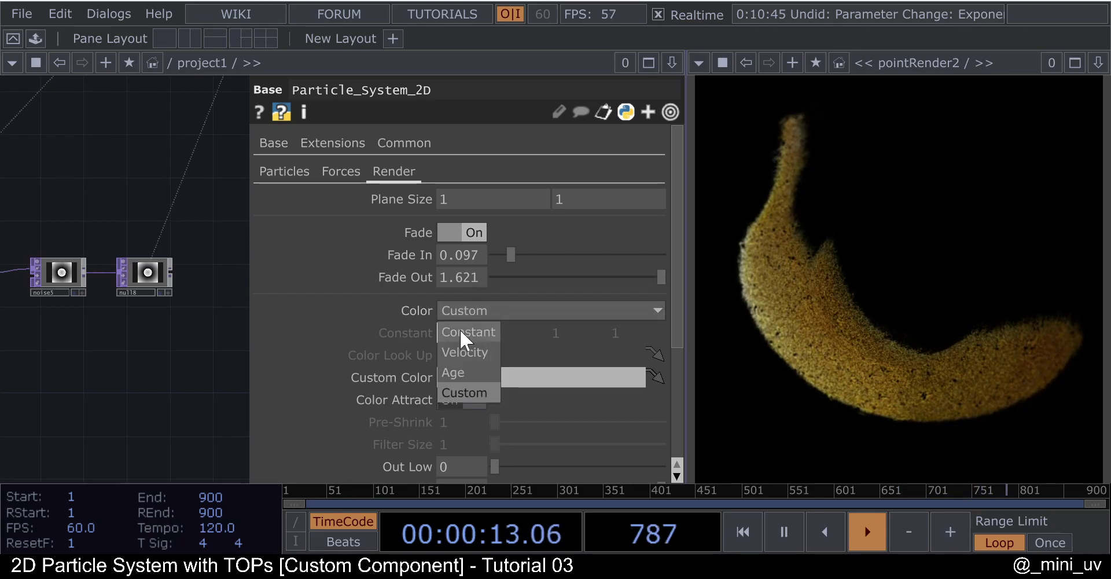
{"action": "left_click", "coordinate": [459, 329]}
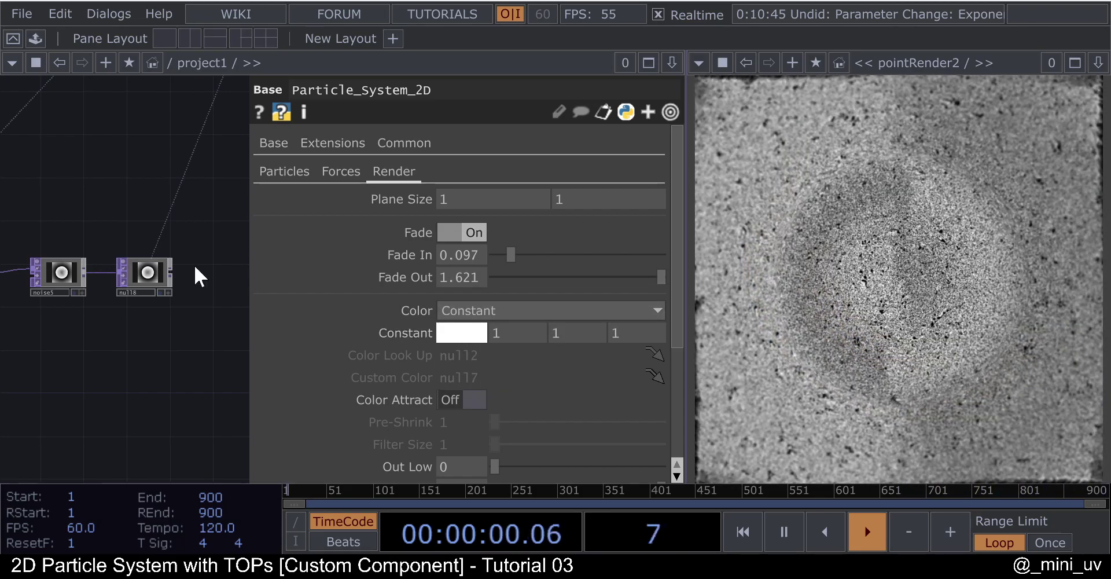
{"action": "scroll", "coordinate": [463, 345], "scroll_direction": "down", "scroll_amount": 1}
{"action": "scroll", "coordinate": [474, 367], "scroll_direction": "down", "scroll_amount": 6}
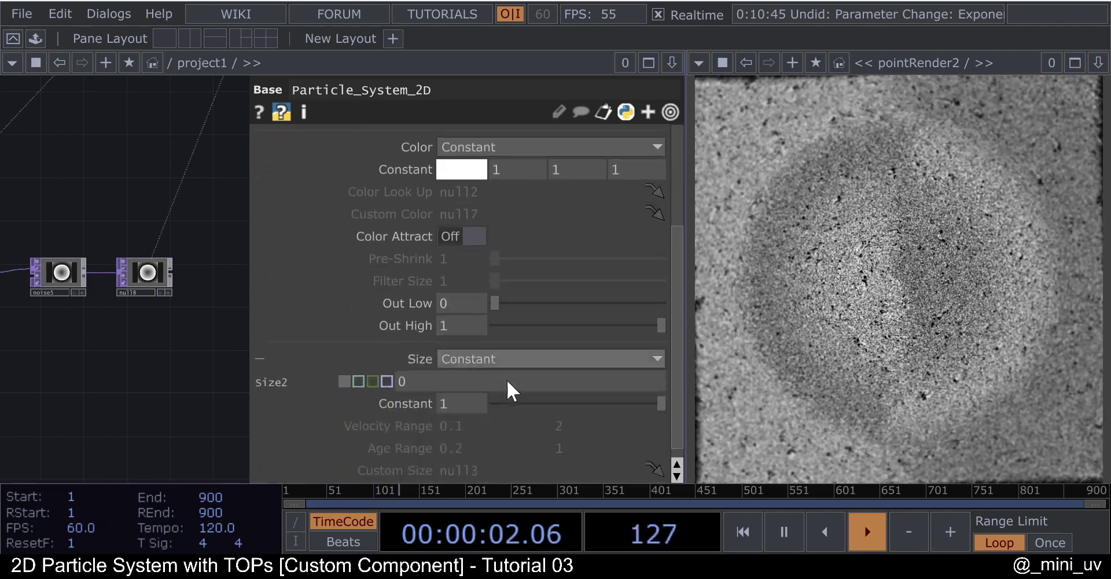
{"action": "left_click_drag", "start_coordinate": [553, 386], "coordinate": [593, 385]}
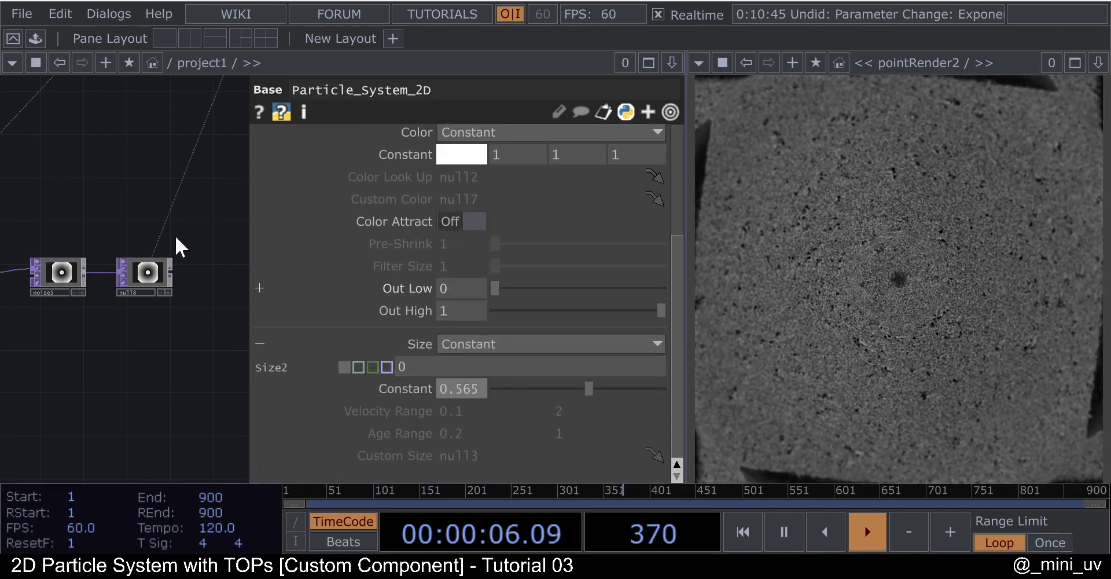
- Set the external force's Perpendicular value to 0 and its Force Amount to 1
{"action": "scroll", "coordinate": [427, 311], "scroll_direction": "up", "scroll_amount": 8}
{"action": "left_click", "coordinate": [337, 171]}
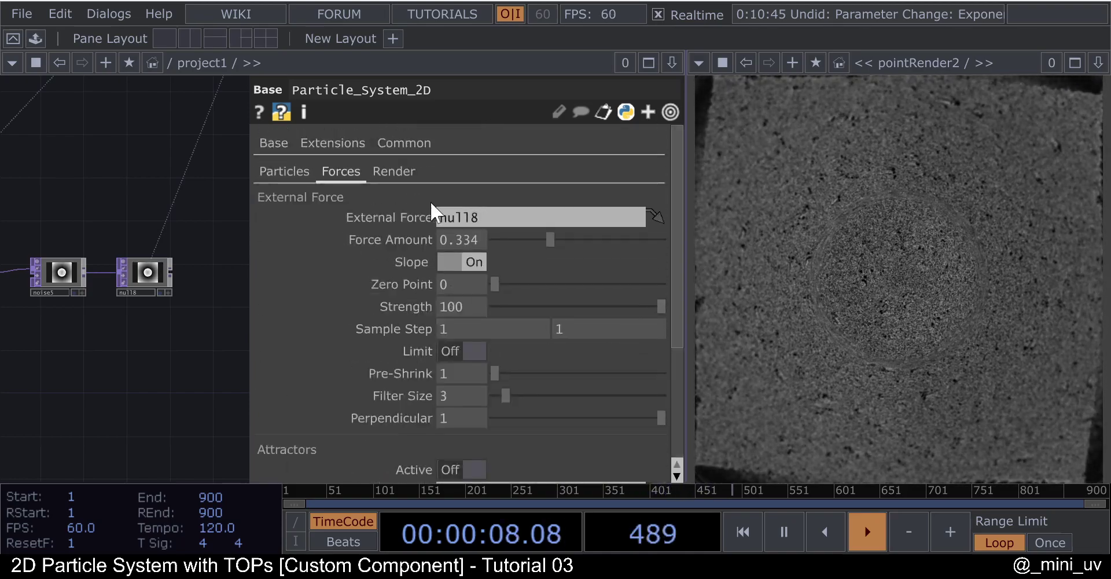
{"action": "left_click_drag", "start_coordinate": [498, 412], "coordinate": [348, 407]}
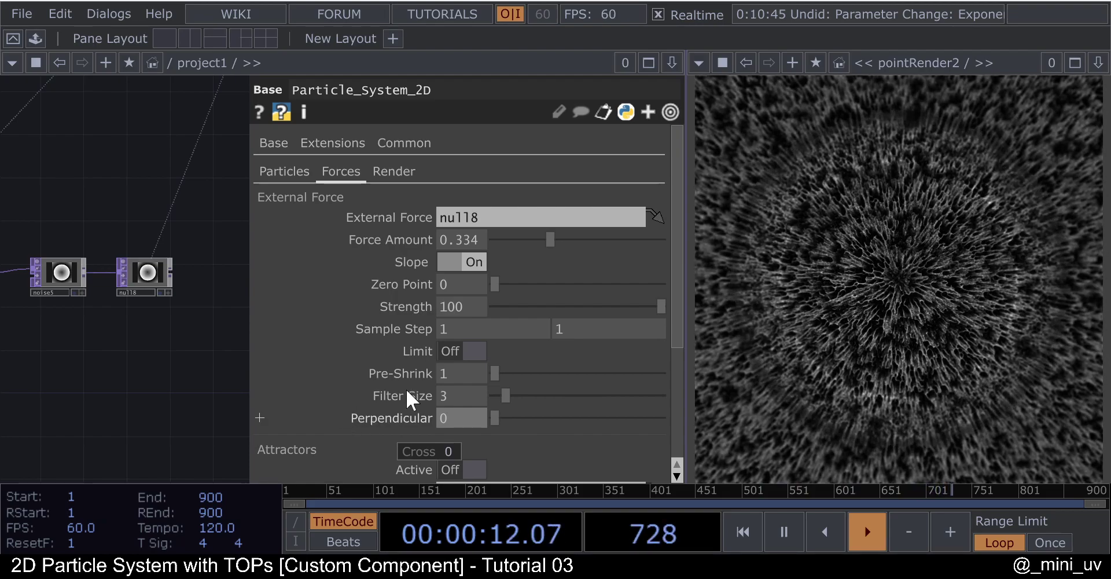
{"action": "scroll", "coordinate": [182, 234], "scroll_direction": "down", "scroll_amount": 1}
{"action": "scroll", "coordinate": [182, 235], "scroll_direction": "down", "scroll_amount": 2}
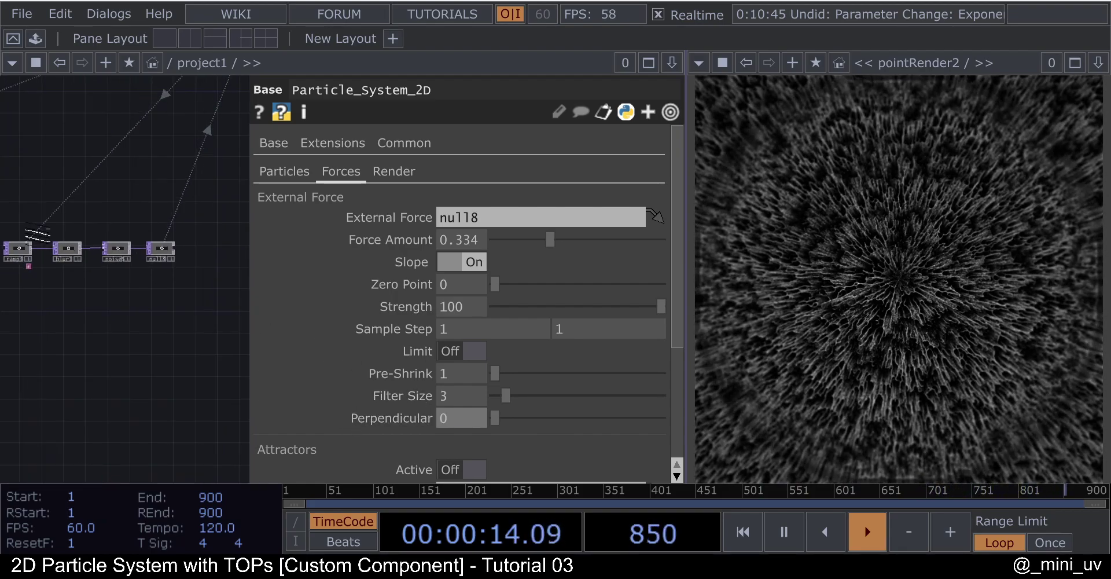
{"action": "left_click_drag", "start_coordinate": [54, 211], "coordinate": [2, 233]}
{"action": "left_click_drag", "start_coordinate": [119, 215], "coordinate": [20, 236]}
{"action": "left_click_drag", "start_coordinate": [571, 241], "coordinate": [689, 240]}
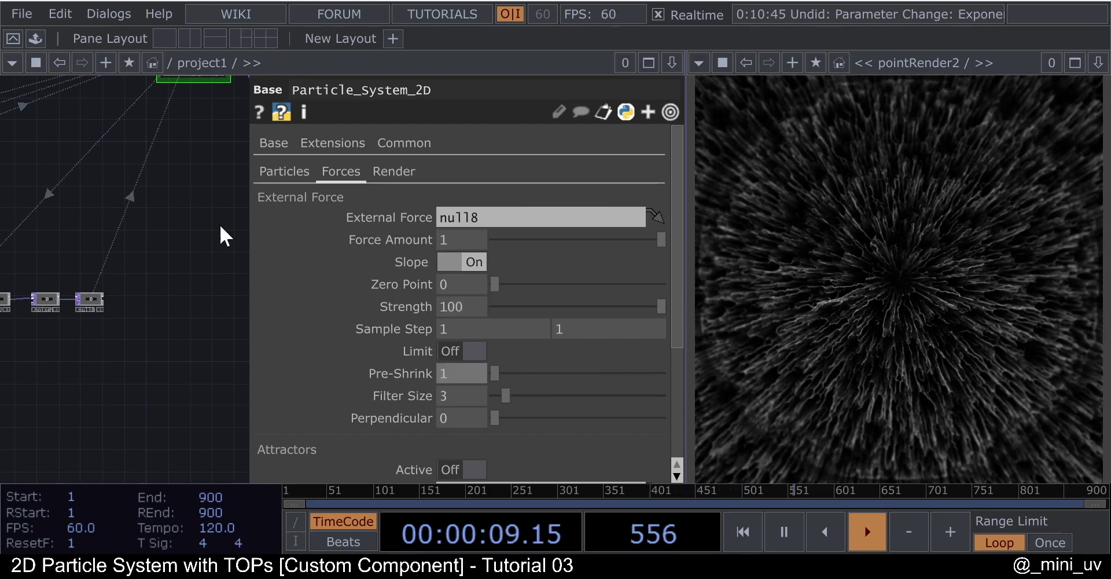
- Reshape the circular ramp3 gradient with a white key near its middle and the end key's Value at 0
{"action": "scroll", "coordinate": [114, 276], "scroll_direction": "down", "scroll_amount": 5}
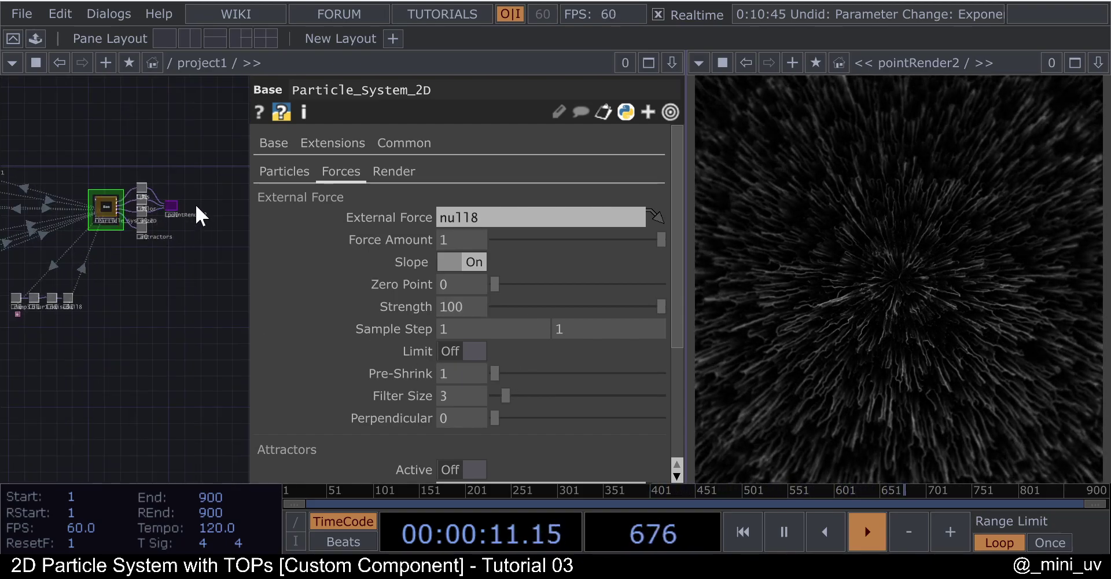
{"action": "left_click_drag", "start_coordinate": [164, 330], "coordinate": [210, 324]}
{"action": "scroll", "coordinate": [57, 283], "scroll_direction": "up", "scroll_amount": 6}
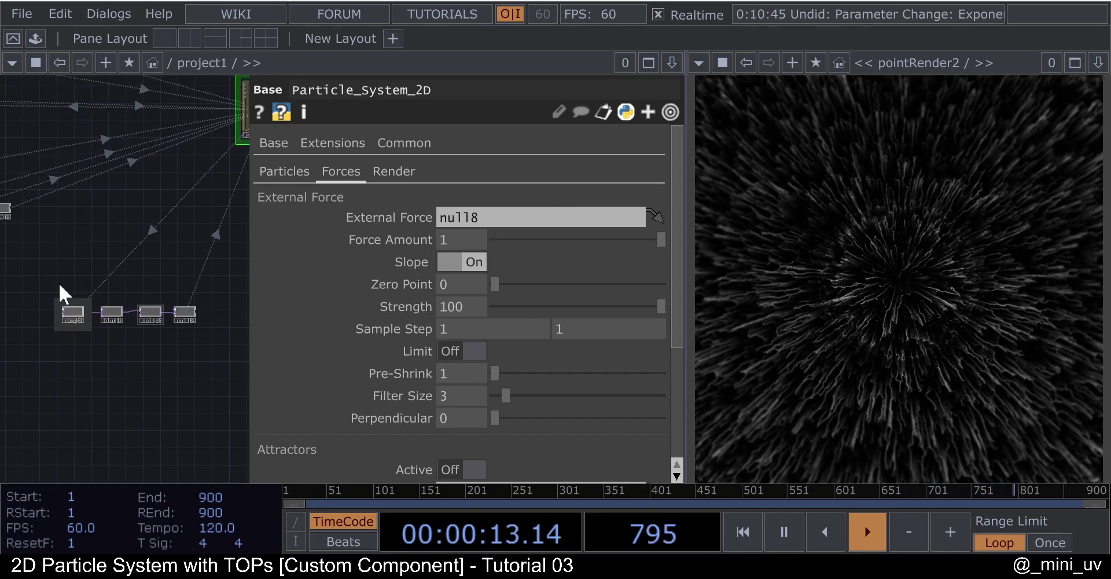
{"action": "left_click", "coordinate": [97, 354]}
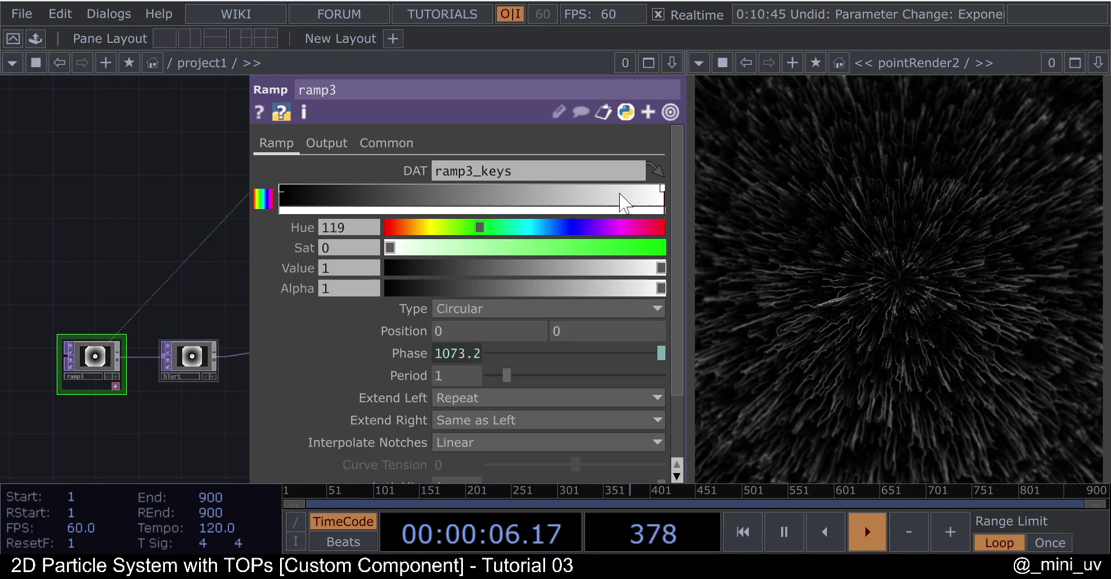
{"action": "left_click_drag", "start_coordinate": [547, 270], "coordinate": [460, 266]}
{"action": "left_click", "coordinate": [476, 191]}
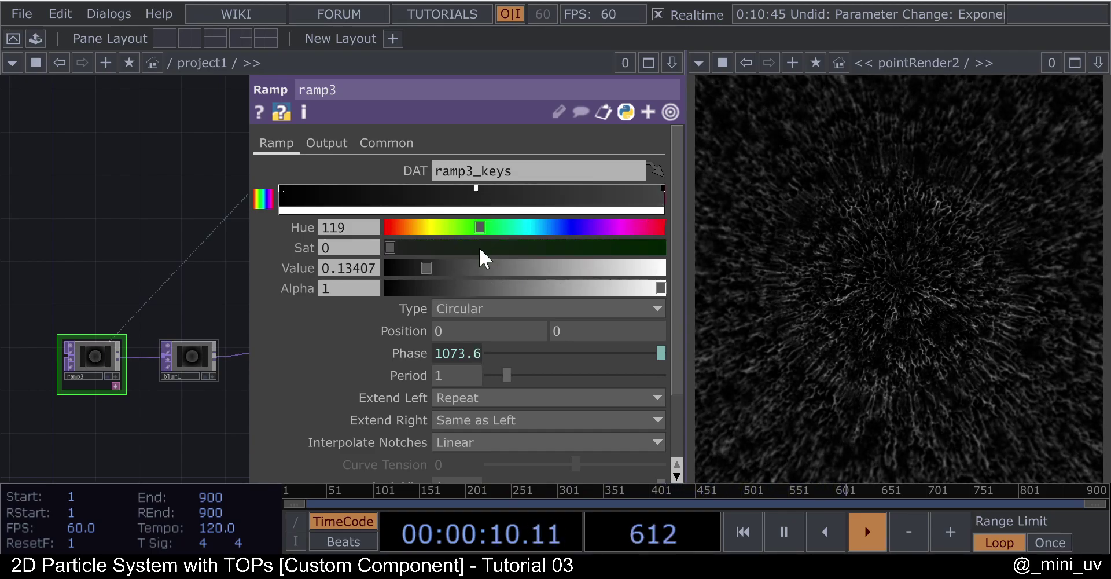
{"action": "left_click_drag", "start_coordinate": [575, 261], "coordinate": [745, 254]}
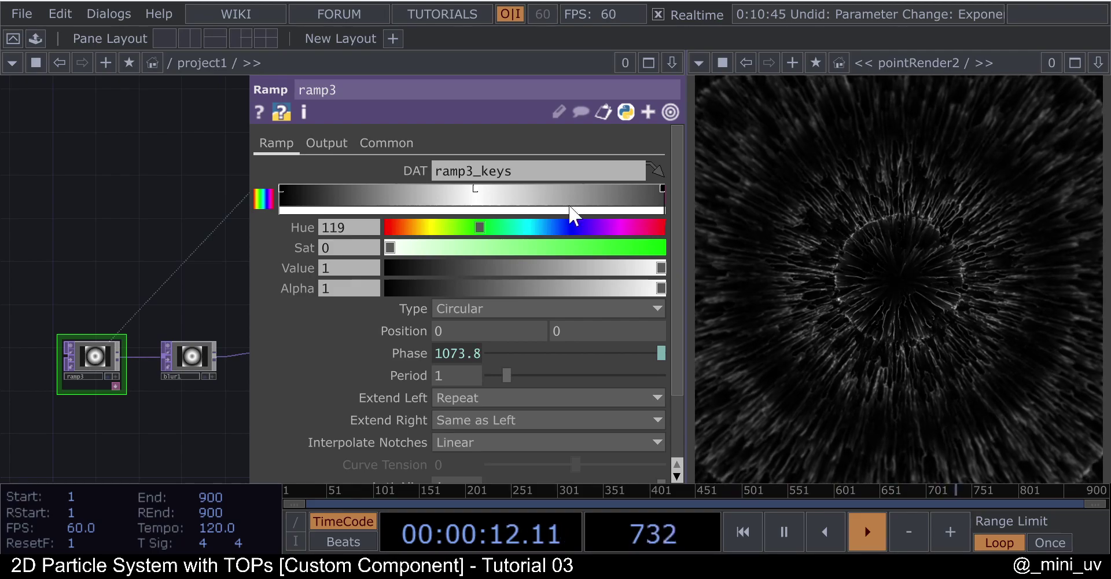
{"action": "left_click_drag", "start_coordinate": [476, 194], "coordinate": [469, 195]}
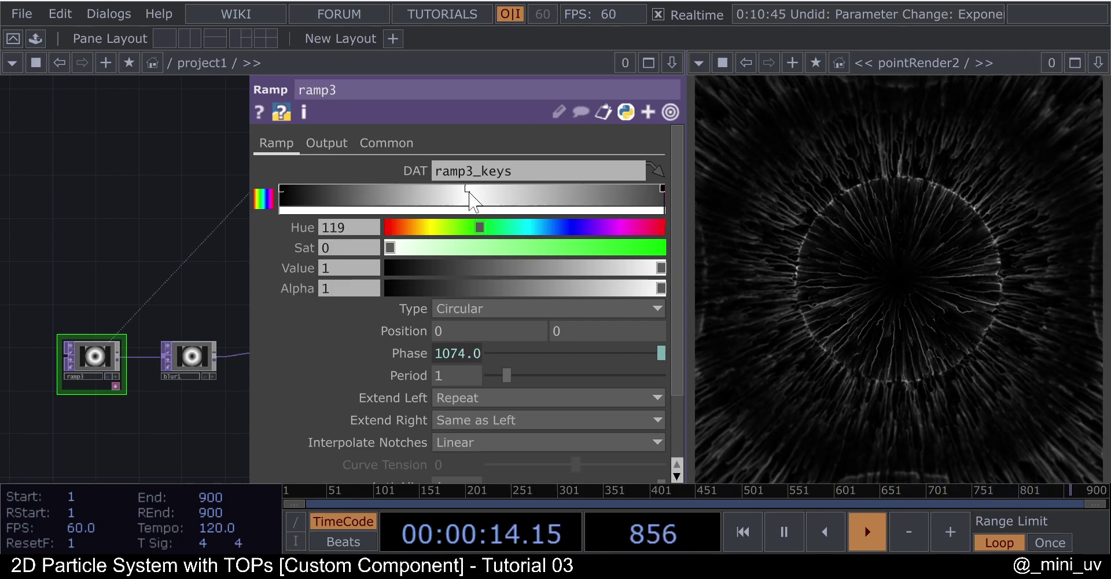
{"action": "left_click", "coordinate": [661, 187]}
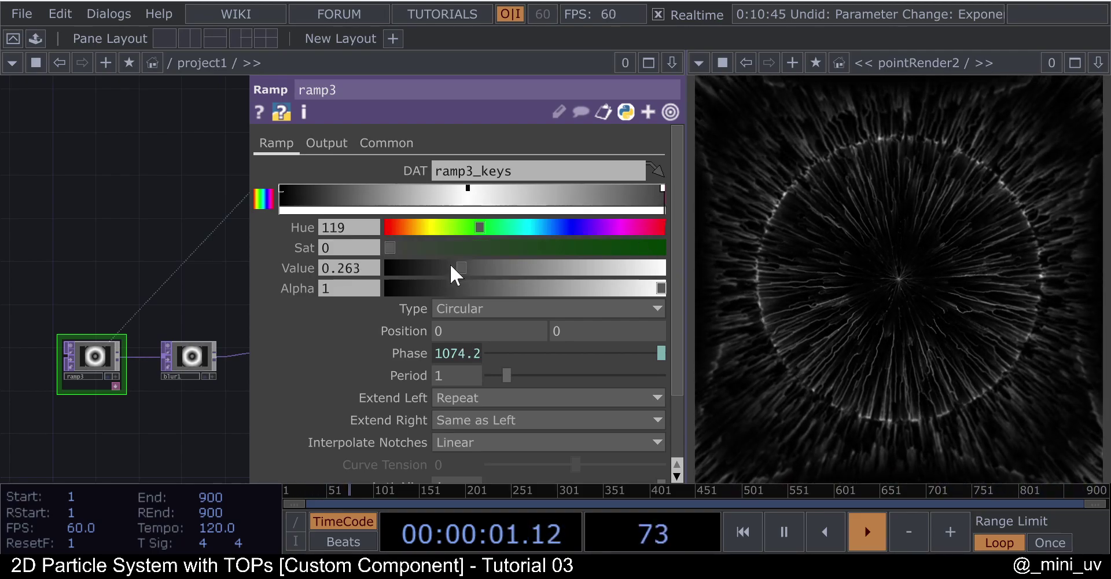
{"action": "left_click_drag", "start_coordinate": [452, 267], "coordinate": [363, 265]}
- Inside the pointRender2 network, set the feedback component's Dry / Wet Mix to 0.833
{"action": "scroll", "coordinate": [76, 315], "scroll_direction": "down", "scroll_amount": 8}
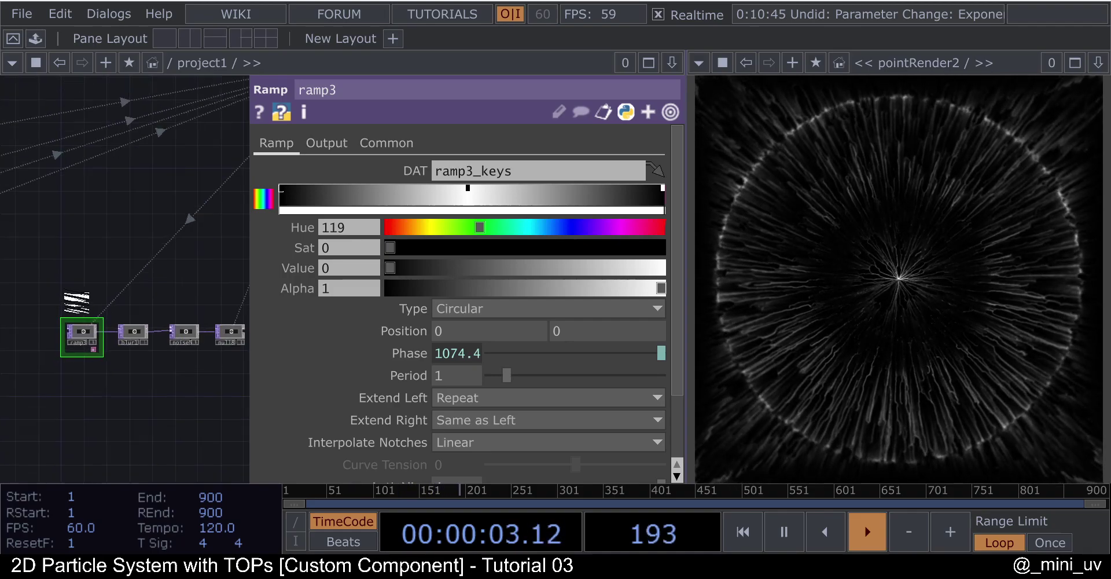
{"action": "scroll", "coordinate": [174, 252], "scroll_direction": "up", "scroll_amount": 8}
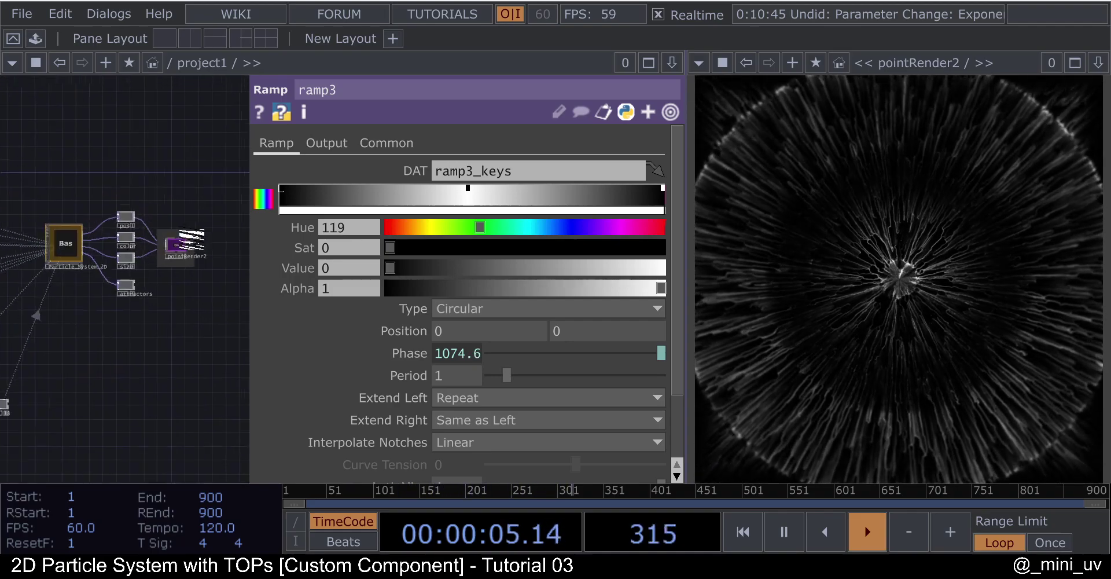
{"action": "scroll", "coordinate": [172, 251], "scroll_direction": "up", "scroll_amount": 3}
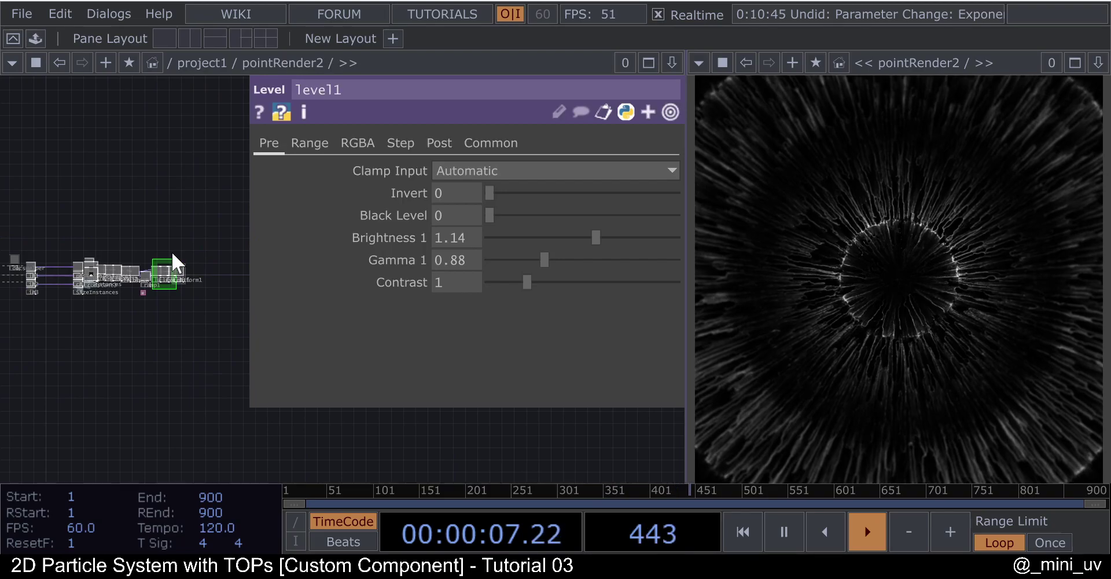
{"action": "scroll", "coordinate": [160, 213], "scroll_direction": "up", "scroll_amount": 3}
{"action": "scroll", "coordinate": [47, 265], "scroll_direction": "up", "scroll_amount": 5}
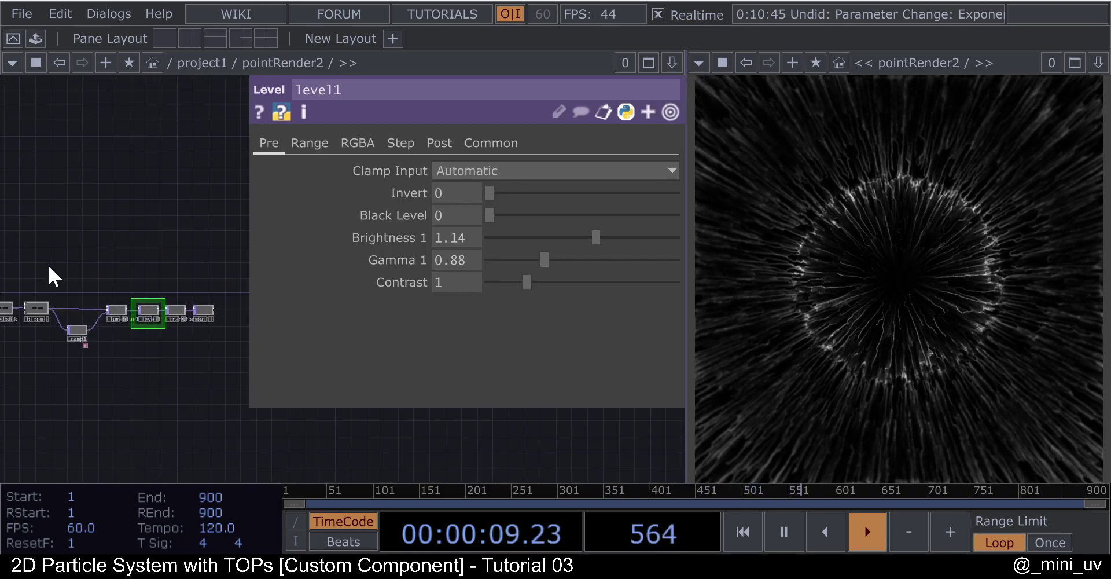
{"action": "left_click", "coordinate": [69, 307]}
{"action": "left_click_drag", "start_coordinate": [547, 235], "coordinate": [638, 241]}
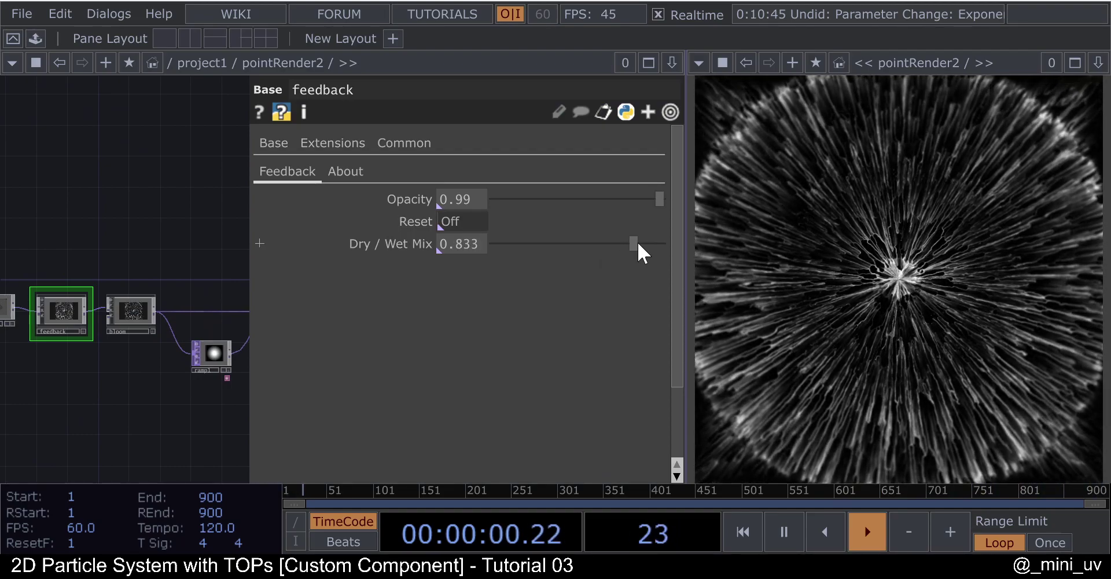
- Set the level1 TOP's Brightness 1 to 1.58 and Gamma 1 to 0.86
{"action": "mouse_move", "coordinate": [149, 235]}
{"action": "left_mouse_down"}
{"action": "mouse_move", "coordinate": [81, 236]}
{"action": "mouse_move", "coordinate": [131, 229]}
{"action": "left_mouse_up"}
{"action": "scroll", "coordinate": [84, 243], "scroll_direction": "down", "scroll_amount": 3}
{"action": "scroll", "coordinate": [174, 266], "scroll_direction": "up", "scroll_amount": 5}
{"action": "left_click_drag", "start_coordinate": [95, 278], "coordinate": [168, 283]}
{"action": "left_click", "coordinate": [152, 317]}
{"action": "left_click_drag", "start_coordinate": [561, 255], "coordinate": [642, 237]}
{"action": "left_click_drag", "start_coordinate": [557, 253], "coordinate": [544, 260]}
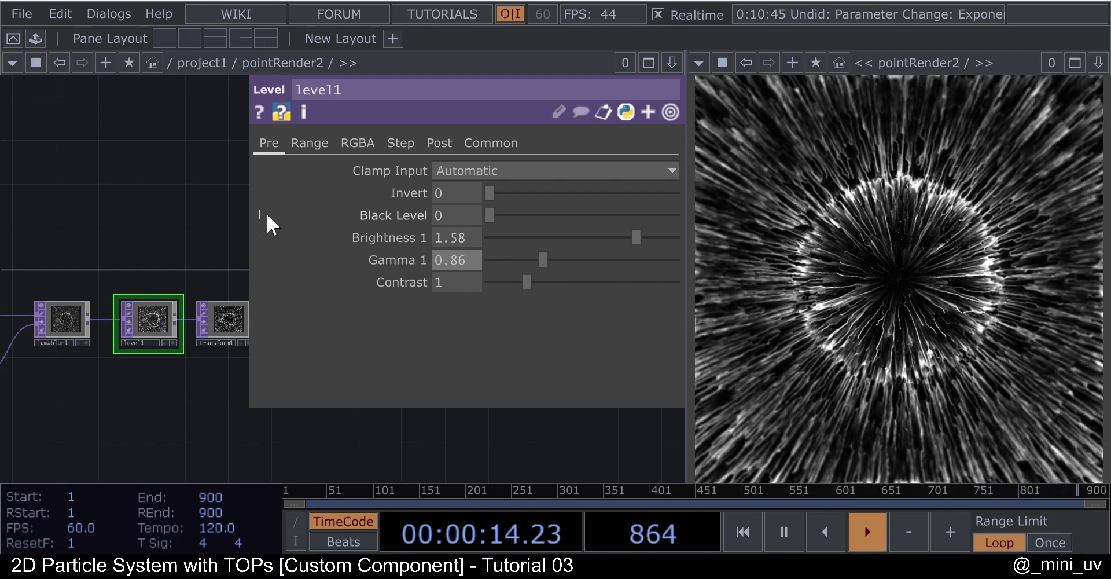
- Return to the project1 network and examine the animated ring in the null8 TOP up close
{"action": "key", "text": "p"}
{"action": "scroll", "coordinate": [300, 250], "scroll_direction": "down", "scroll_amount": 5}
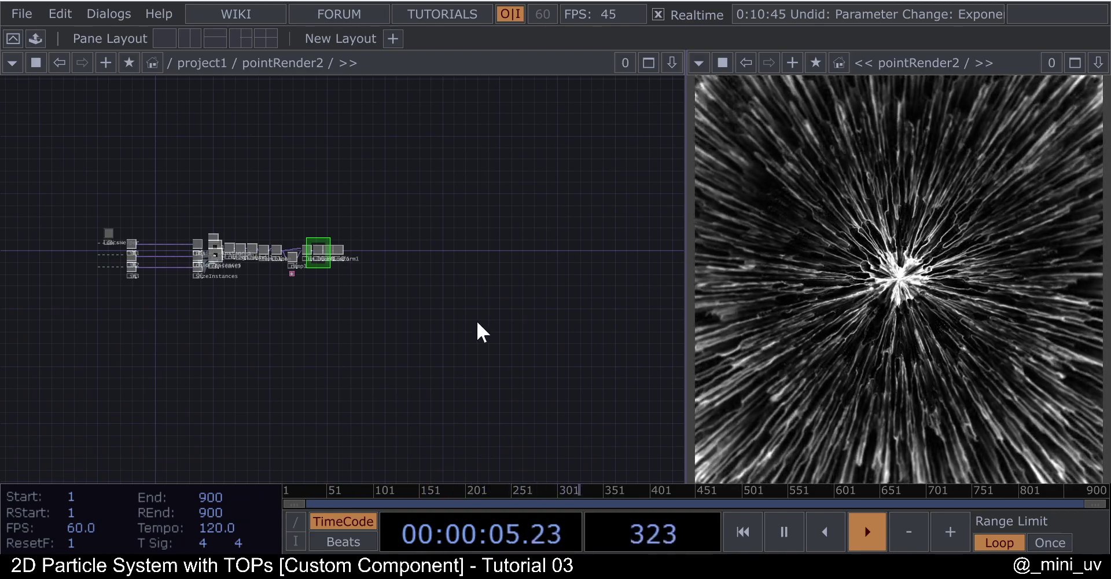
{"action": "scroll", "coordinate": [385, 298], "scroll_direction": "down", "scroll_amount": 3}
{"action": "scroll", "coordinate": [384, 301], "scroll_direction": "up", "scroll_amount": 6}
{"action": "scroll", "coordinate": [353, 232], "scroll_direction": "down", "scroll_amount": 5}
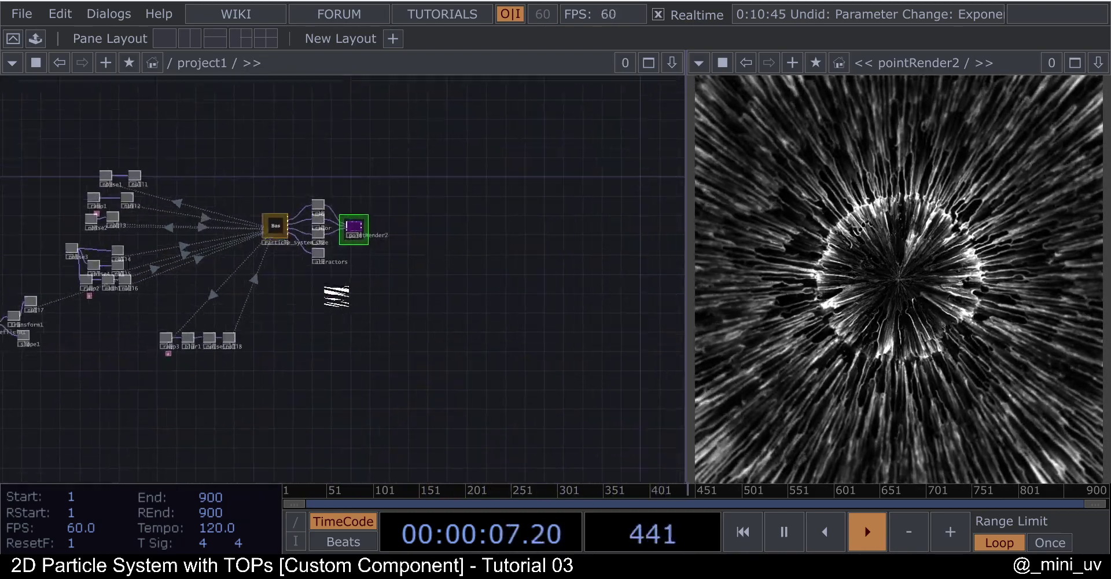
{"action": "scroll", "coordinate": [449, 344], "scroll_direction": "up", "scroll_amount": 6}
{"action": "scroll", "coordinate": [449, 343], "scroll_direction": "up", "scroll_amount": 10}
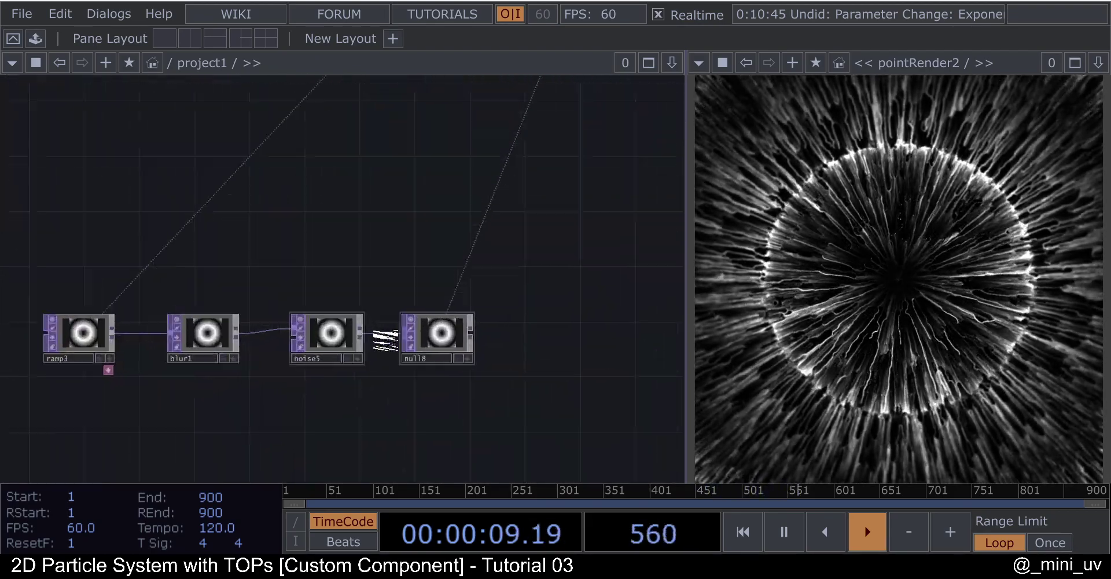
{"action": "scroll", "coordinate": [455, 285], "scroll_direction": "down", "scroll_amount": 8}
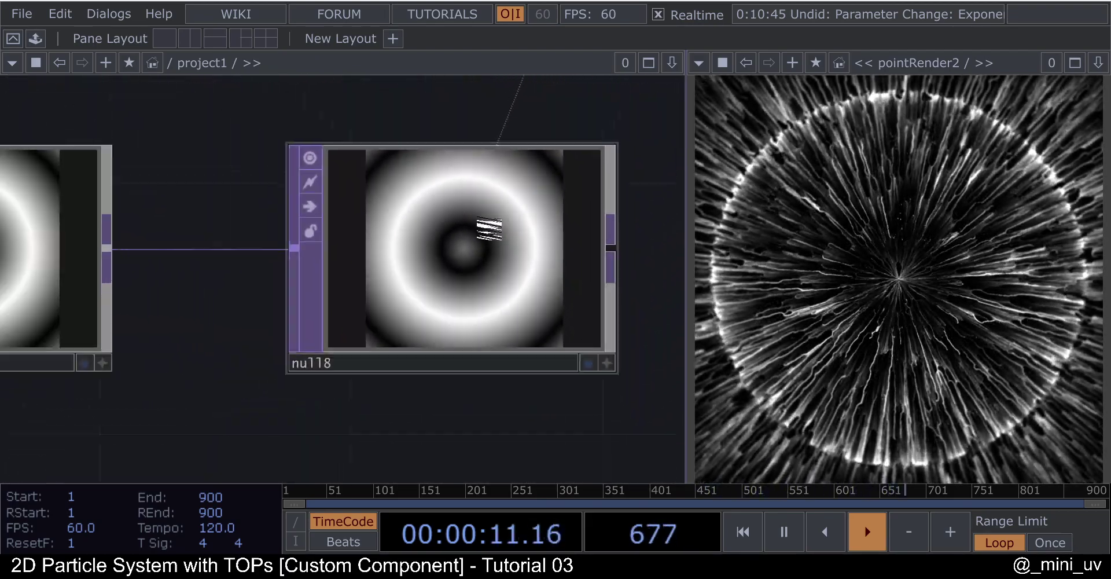
{"action": "scroll", "coordinate": [368, 265], "scroll_direction": "up", "scroll_amount": 2}
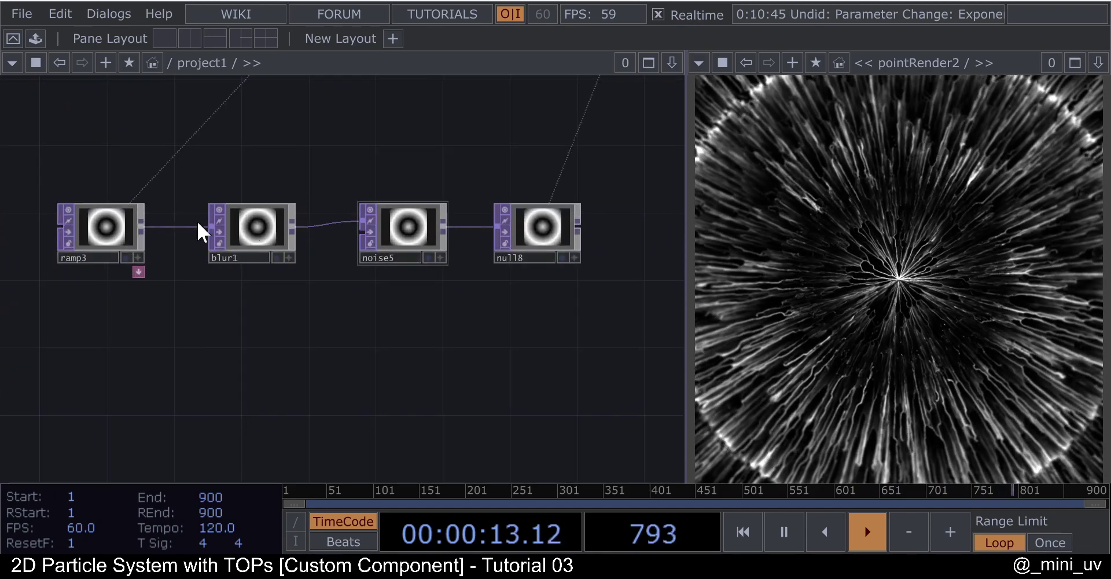
- Set the noise5 TOP's Period to 0.7, Harmonics to 3 and Harmonic Spread to 9.9
{"action": "left_click", "coordinate": [411, 221]}
{"action": "key", "text": "p"}
{"action": "left_click_drag", "start_coordinate": [515, 214], "coordinate": [557, 217]}
{"action": "left_click", "coordinate": [537, 236]}
{"action": "left_click", "coordinate": [547, 253]}
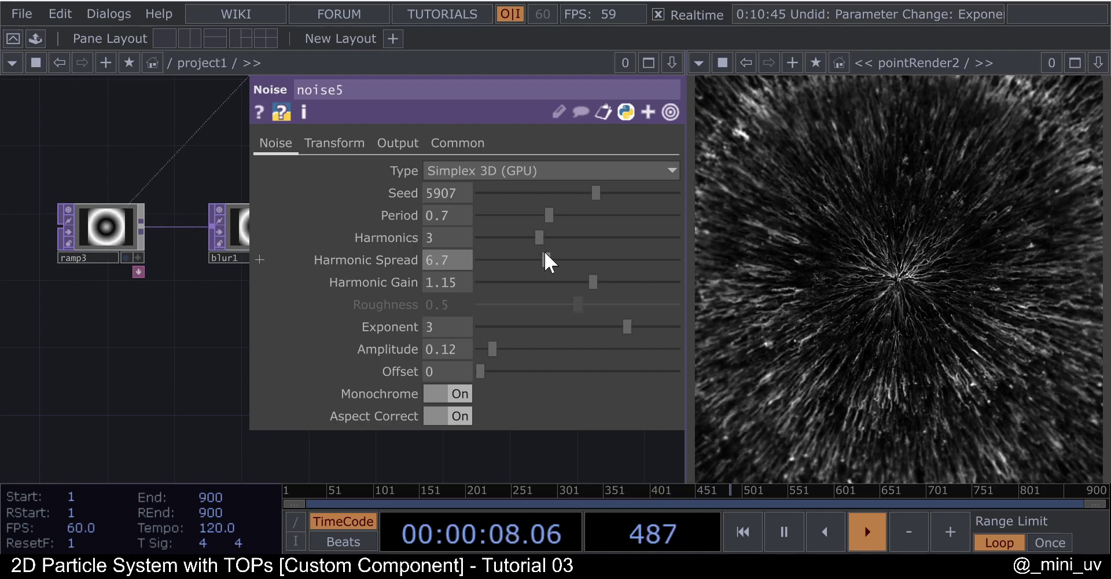
{"action": "left_click", "coordinate": [579, 260]}
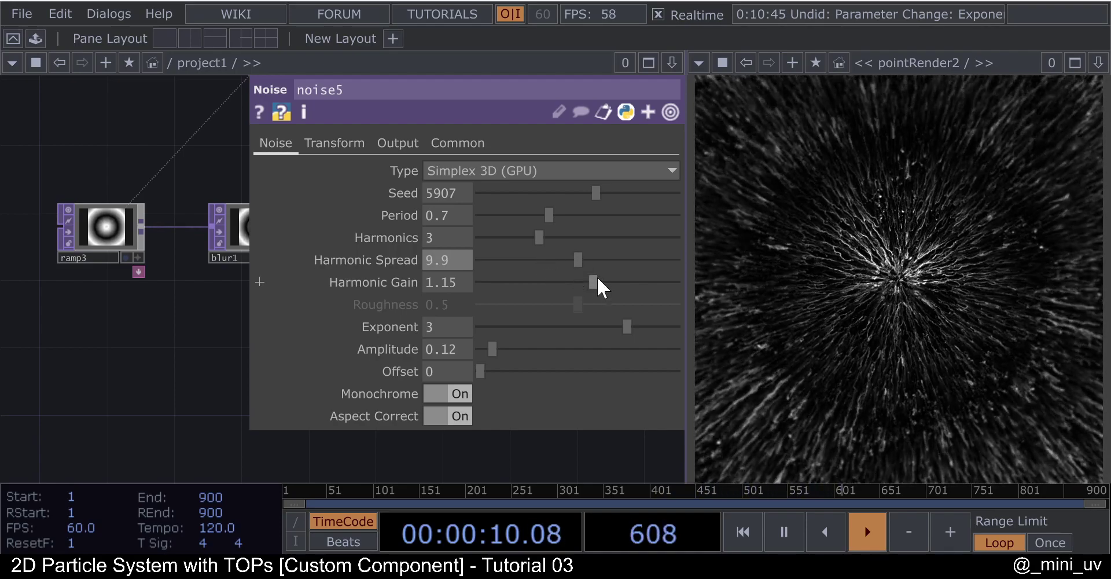
- Set the noise5 TOP's Exponent to 3.89
{"action": "left_click", "coordinate": [580, 327]}
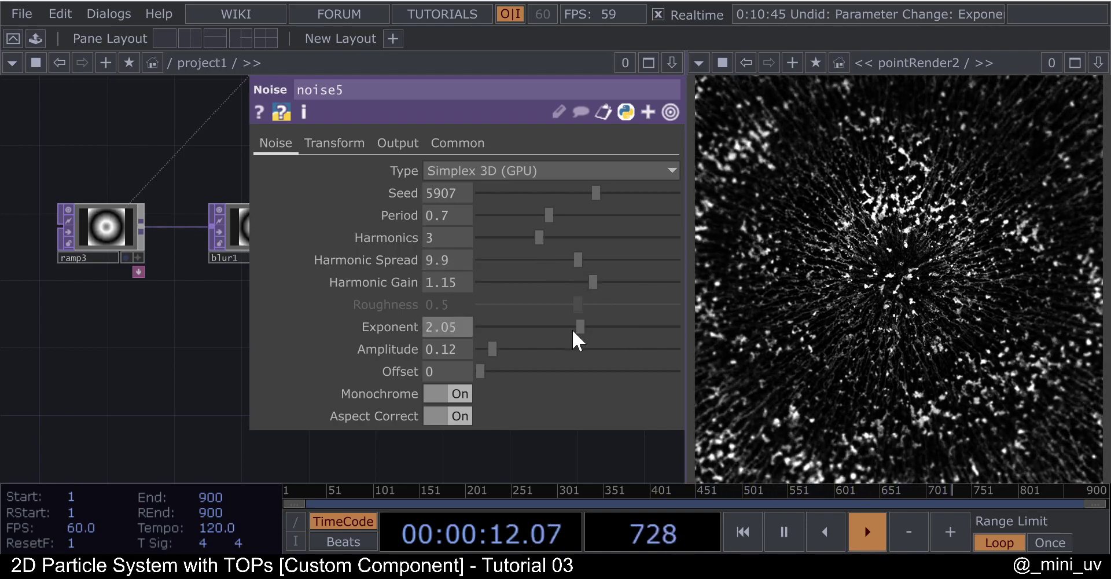
{"action": "left_click_drag", "start_coordinate": [582, 327], "coordinate": [598, 322]}
{"action": "key", "text": "h"}
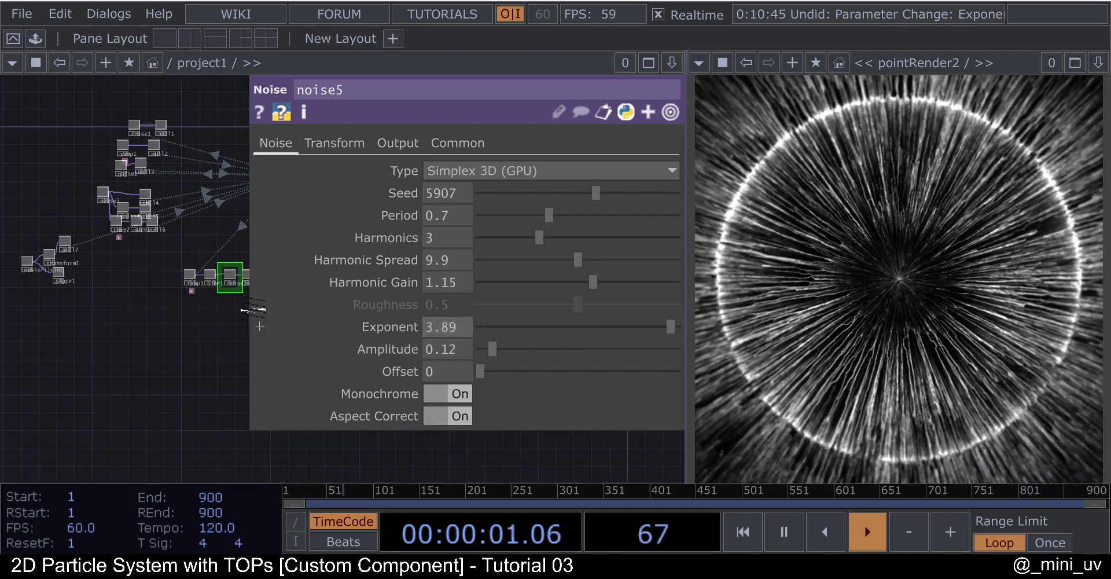
{"action": "key", "text": "ctrl+z"}
- Switch the Particle_System_2D component's particle Size mode from Constant to Velocity
{"action": "left_click_drag", "start_coordinate": [240, 239], "coordinate": [179, 263]}
{"action": "left_click", "coordinate": [227, 191]}
{"action": "scroll", "coordinate": [575, 365], "scroll_direction": "down", "scroll_amount": 5}
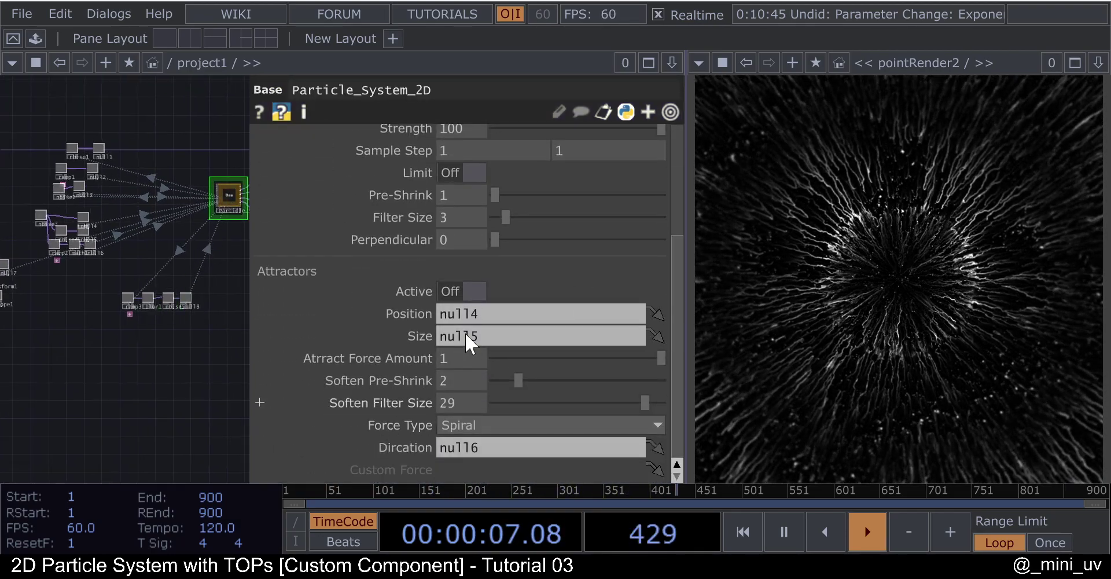
{"action": "scroll", "coordinate": [467, 341], "scroll_direction": "up", "scroll_amount": 6}
{"action": "left_click", "coordinate": [382, 172]}
{"action": "scroll", "coordinate": [558, 264], "scroll_direction": "down", "scroll_amount": 4}
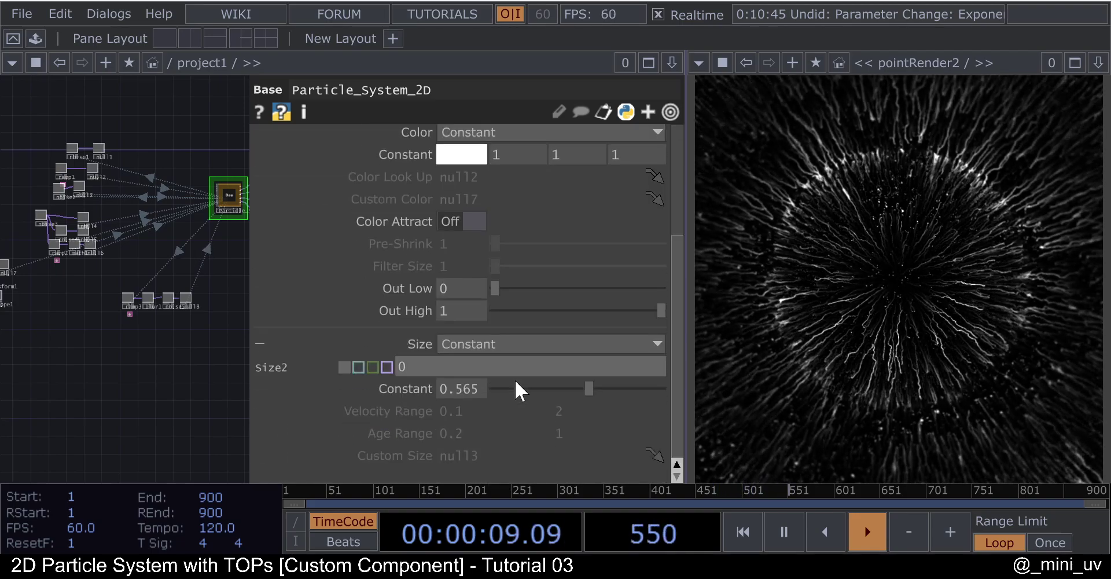
{"action": "left_click", "coordinate": [474, 345]}
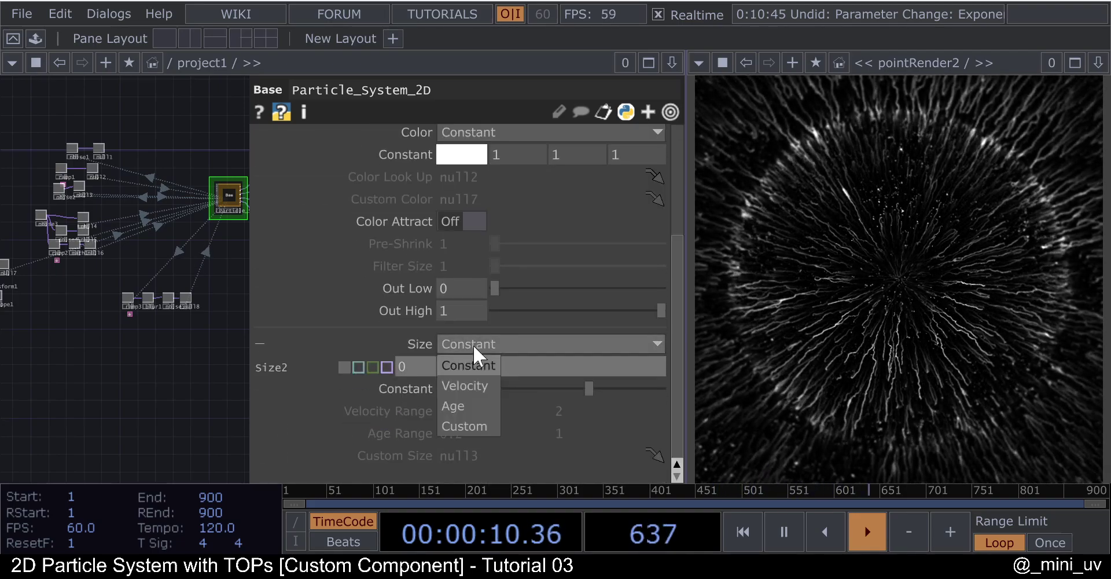
{"action": "left_click", "coordinate": [470, 384]}
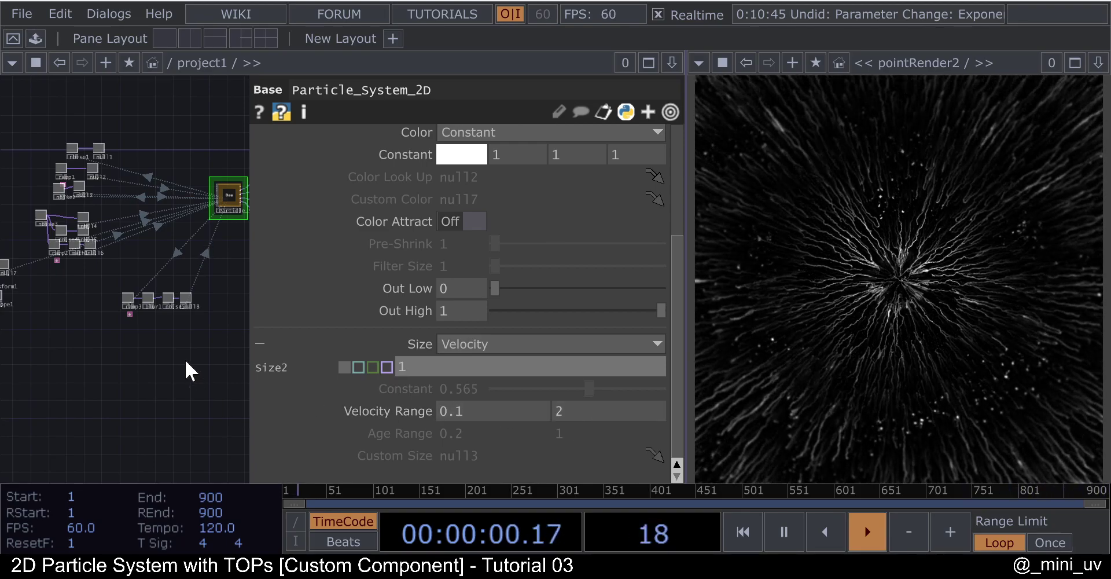
- Set the lower Velocity Range value for the particle size to 0.5
{"action": "left_click_drag", "start_coordinate": [199, 342], "coordinate": [148, 388]}
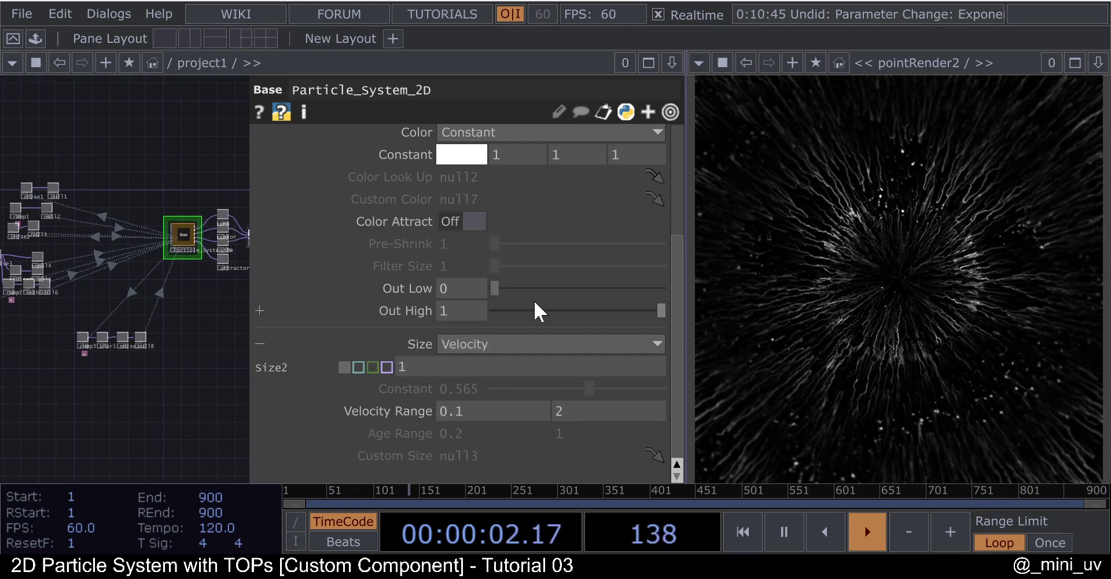
{"action": "scroll", "coordinate": [532, 310], "scroll_direction": "up", "scroll_amount": 3}
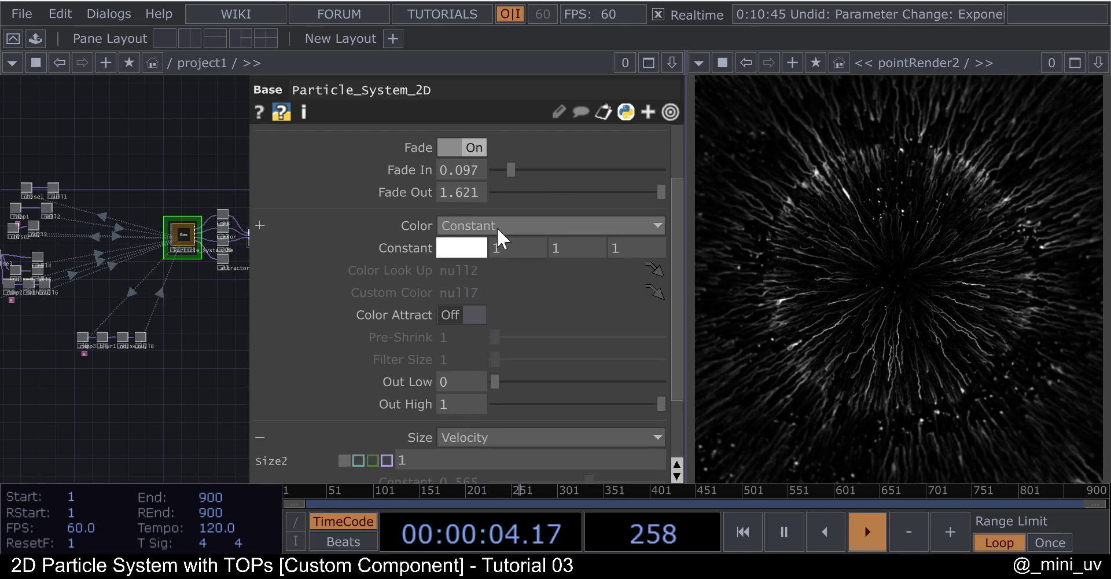
{"action": "left_click_drag", "start_coordinate": [198, 167], "coordinate": [181, 164]}
{"action": "scroll", "coordinate": [510, 376], "scroll_direction": "down", "scroll_amount": 3}
{"action": "type", "text": "0.5"}
{"action": "key", "text": "Return"}
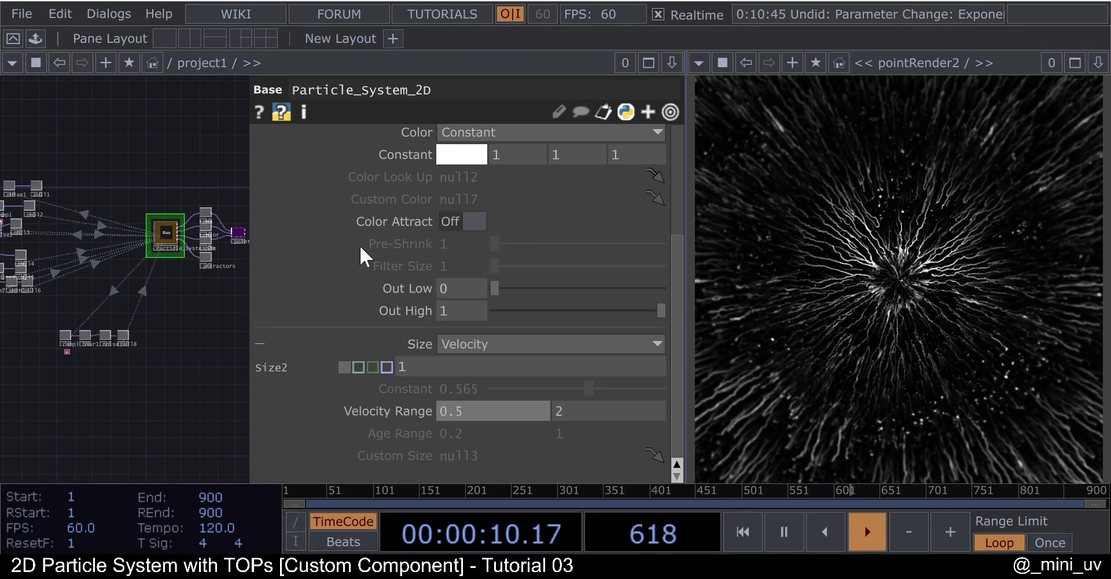
- Inside the pointRender2 container, set the level1 TOP's Brightness 1 to 2 and Gamma 1 to 1.51
{"action": "middle_click_drag", "start_coordinate": [128, 130], "coordinate": [145, 204]}
{"action": "scroll", "coordinate": [145, 205], "scroll_direction": "up", "scroll_amount": 3}
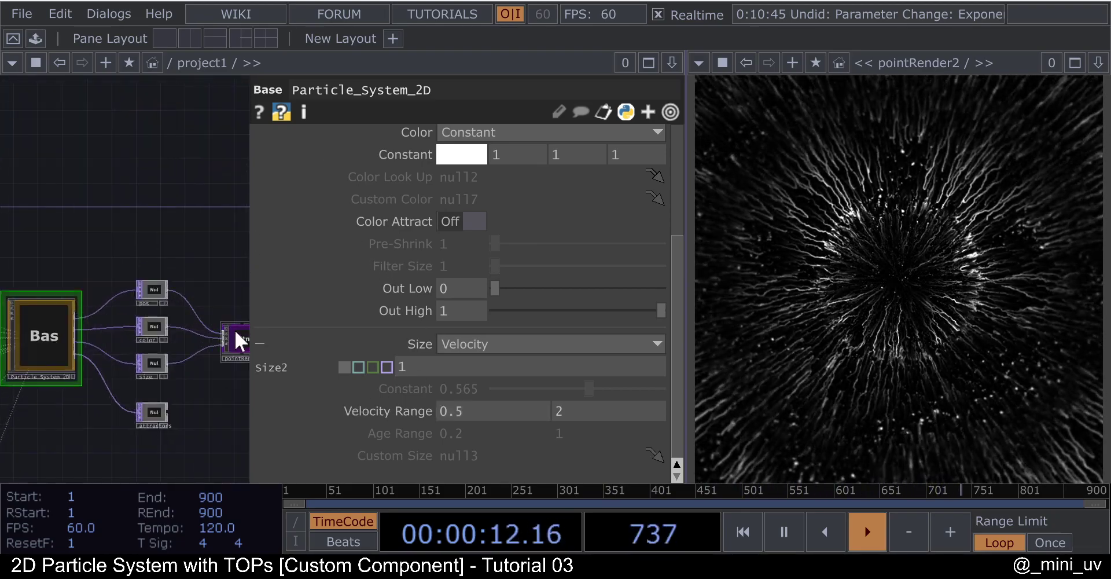
{"action": "left_click", "coordinate": [237, 332]}
{"action": "key", "text": "i"}
{"action": "left_click_drag", "start_coordinate": [543, 259], "coordinate": [694, 233]}
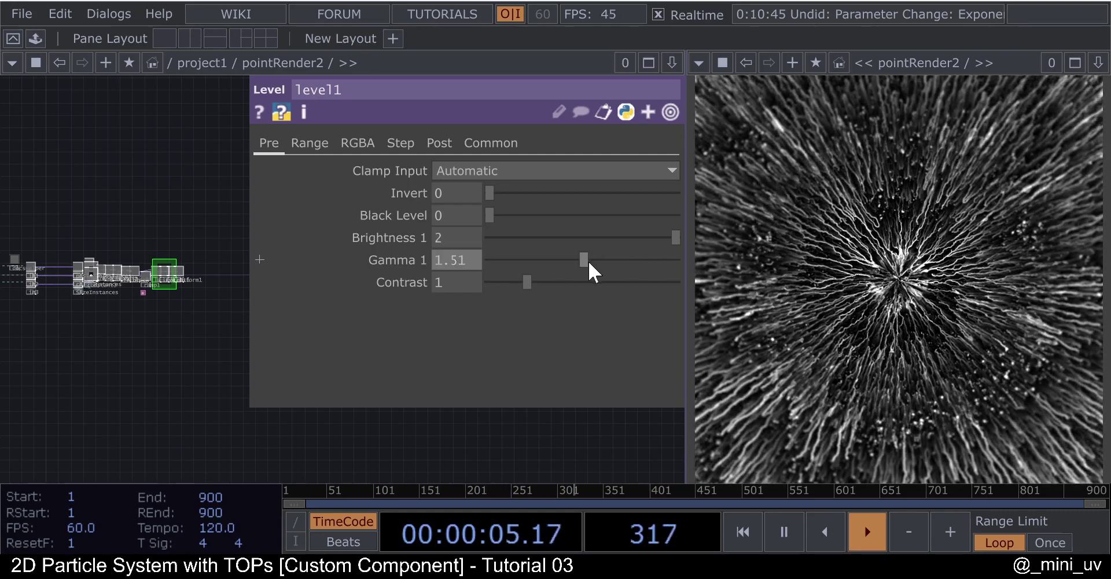
- Set the lumablur1 TOP's Black Filter Width to 16
{"action": "scroll", "coordinate": [139, 293], "scroll_direction": "up", "scroll_amount": 4}
{"action": "scroll", "coordinate": [139, 292], "scroll_direction": "up", "scroll_amount": 3}
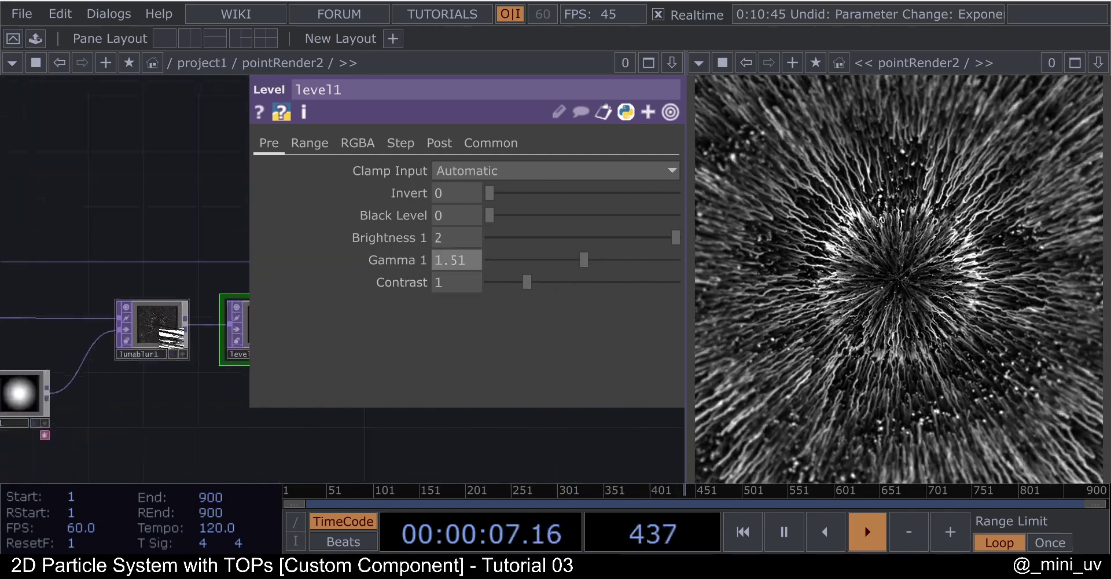
{"action": "left_click", "coordinate": [152, 324]}
{"action": "mouse_move", "coordinate": [496, 260]}
{"action": "left_mouse_down"}
{"action": "mouse_move", "coordinate": [556, 265]}
{"action": "mouse_move", "coordinate": [506, 259]}
{"action": "left_mouse_up"}
{"action": "scroll", "coordinate": [50, 250], "scroll_direction": "down", "scroll_amount": 2}
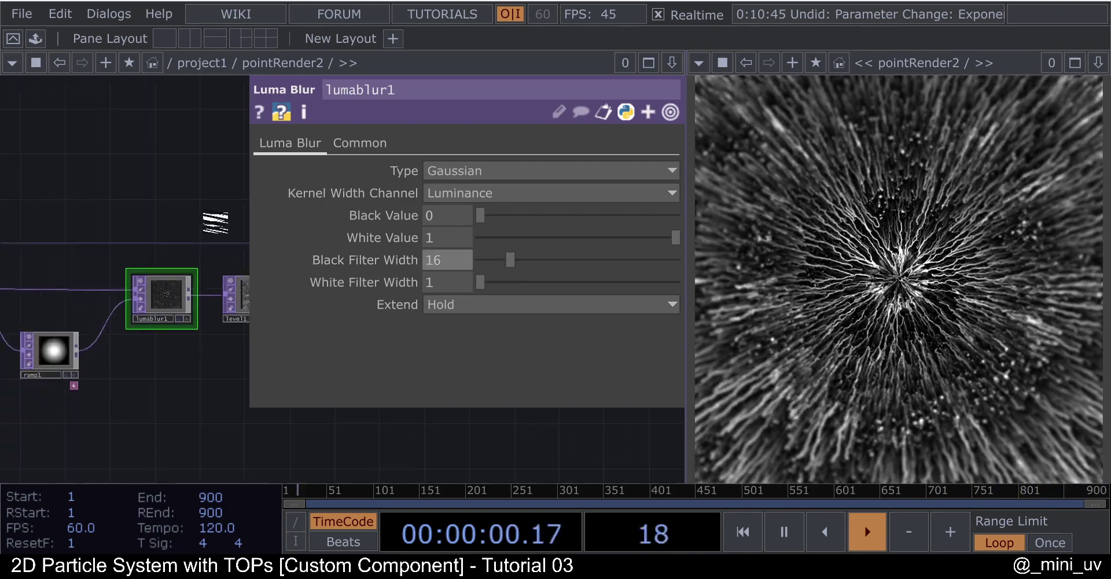
- Set the bloom component's Bloom Level to 1, Intensity to 0.66 and Gamma to 0.337
{"action": "left_click_drag", "start_coordinate": [50, 250], "coordinate": [96, 244]}
{"action": "left_click", "coordinate": [96, 244]}
{"action": "left_click_drag", "start_coordinate": [476, 345], "coordinate": [755, 343]}
{"action": "left_click_drag", "start_coordinate": [483, 265], "coordinate": [470, 265]}
{"action": "left_click_drag", "start_coordinate": [521, 288], "coordinate": [495, 263]}
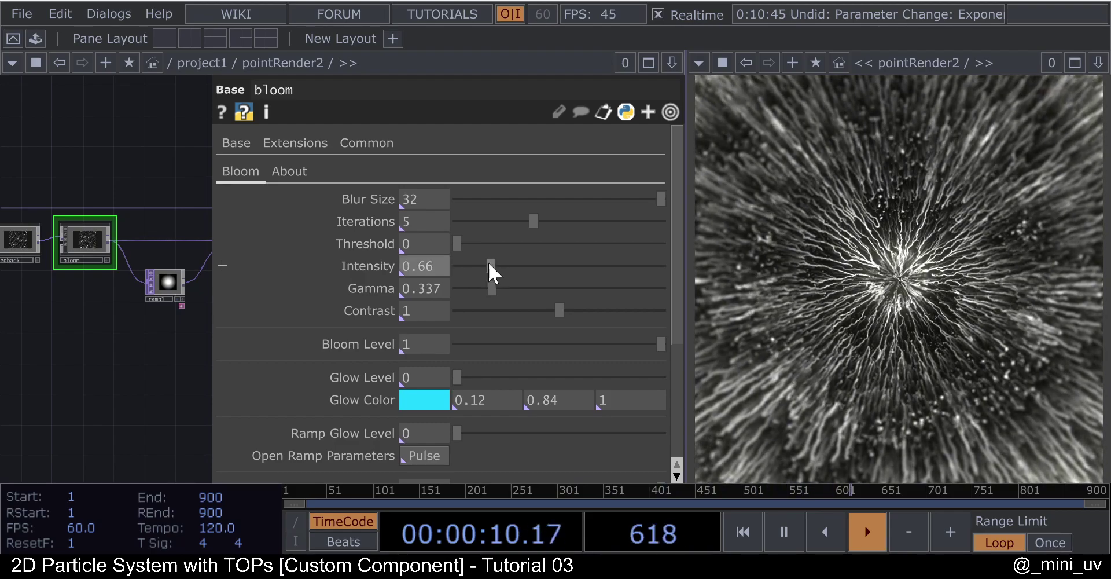
- Leave the pointRender2 container and bring the whole project1 network into view
{"action": "left_click_drag", "start_coordinate": [100, 179], "coordinate": [205, 198]}
{"action": "left_click_drag", "start_coordinate": [72, 192], "coordinate": [118, 208]}
{"action": "scroll", "coordinate": [118, 212], "scroll_direction": "down", "scroll_amount": 6}
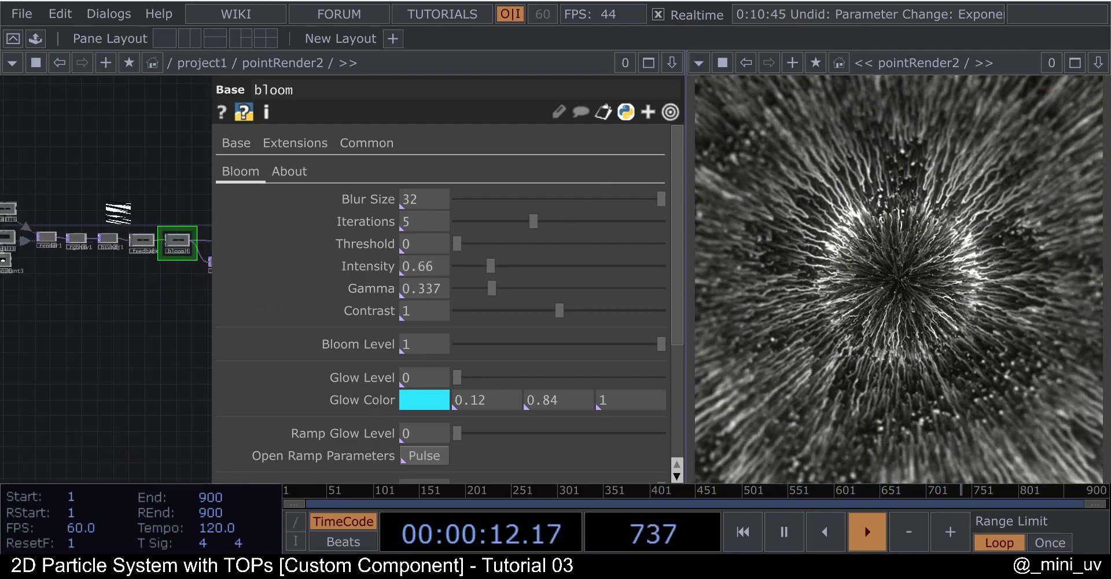
{"action": "scroll", "coordinate": [118, 220], "scroll_direction": "down", "scroll_amount": 3}
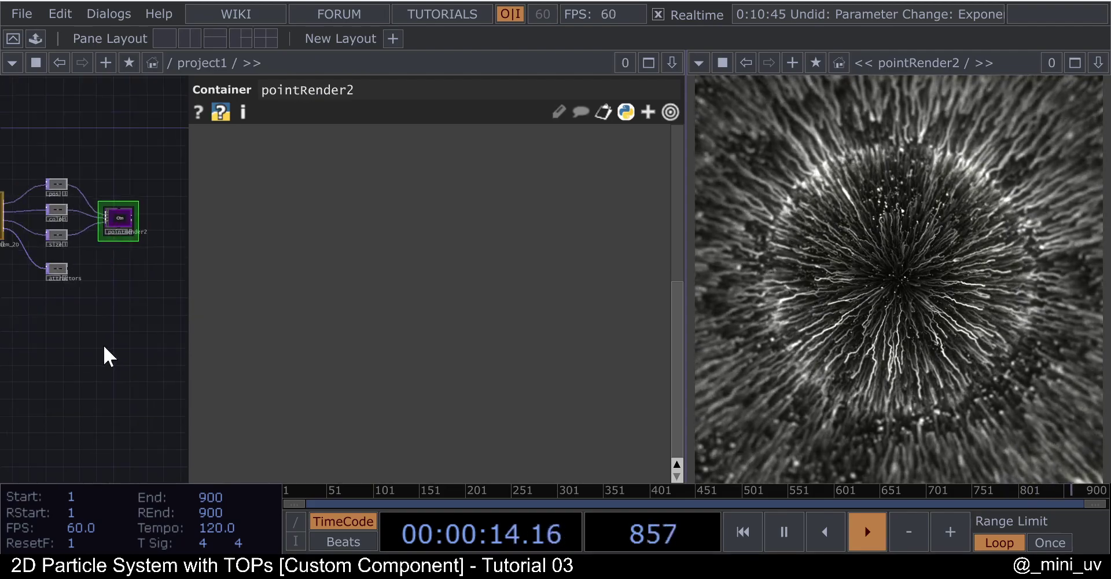
{"action": "key", "text": "p"}
{"action": "left_click_drag", "start_coordinate": [148, 362], "coordinate": [386, 317]}
{"action": "scroll", "coordinate": [438, 324], "scroll_direction": "down", "scroll_amount": 3}
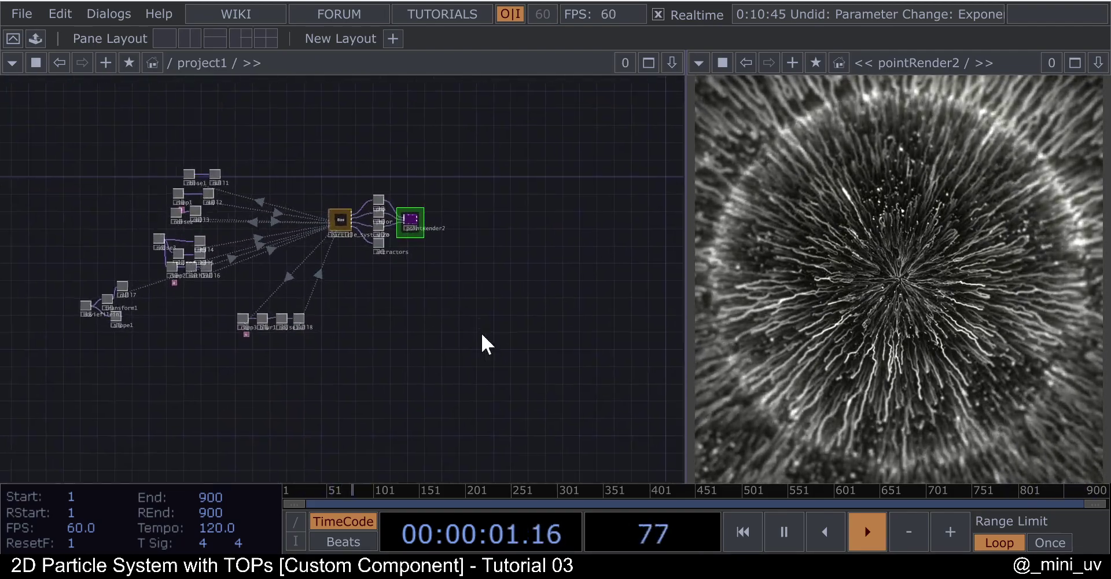
- Set the Pre-Shrink and Filter Size of the blur1 TOP between ramp3 and noise5 to 1
{"action": "scroll", "coordinate": [284, 315], "scroll_direction": "up", "scroll_amount": 5}
{"action": "scroll", "coordinate": [353, 274], "scroll_direction": "up", "scroll_amount": 5}
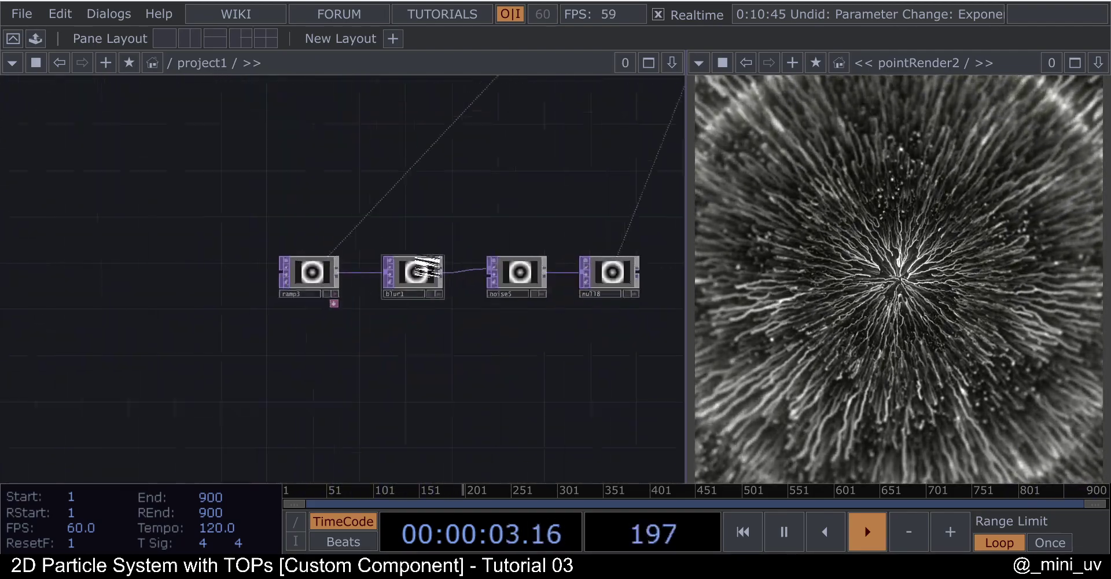
{"action": "left_click_drag", "start_coordinate": [547, 199], "coordinate": [456, 227]}
{"action": "left_click", "coordinate": [323, 310]}
{"action": "key", "text": "p"}
{"action": "left_click_drag", "start_coordinate": [452, 238], "coordinate": [410, 237]}
{"action": "left_click_drag", "start_coordinate": [521, 257], "coordinate": [351, 283]}
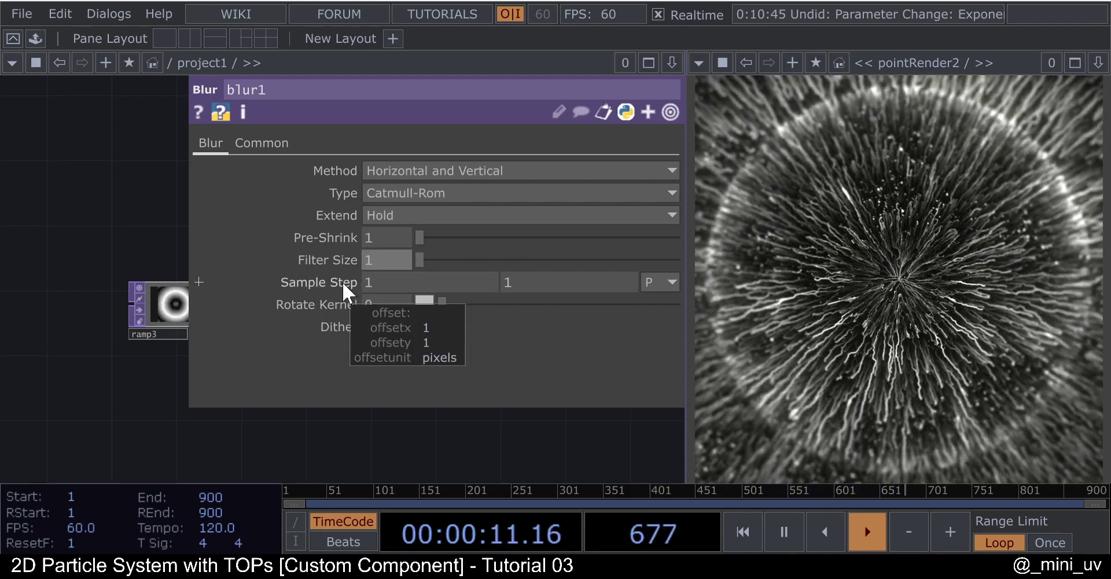
{"action": "left_click_drag", "start_coordinate": [471, 235], "coordinate": [490, 234]}
- Set the Zero Point of the Particle_System_2D component's external force to 0
{"action": "scroll", "coordinate": [160, 229], "scroll_direction": "down", "scroll_amount": 5}
{"action": "left_click_drag", "start_coordinate": [120, 254], "coordinate": [63, 276]}
{"action": "scroll", "coordinate": [144, 209], "scroll_direction": "up", "scroll_amount": 4}
{"action": "left_click_drag", "start_coordinate": [177, 165], "coordinate": [125, 193]}
{"action": "scroll", "coordinate": [139, 201], "scroll_direction": "up", "scroll_amount": 4}
{"action": "left_click", "coordinate": [129, 231]}
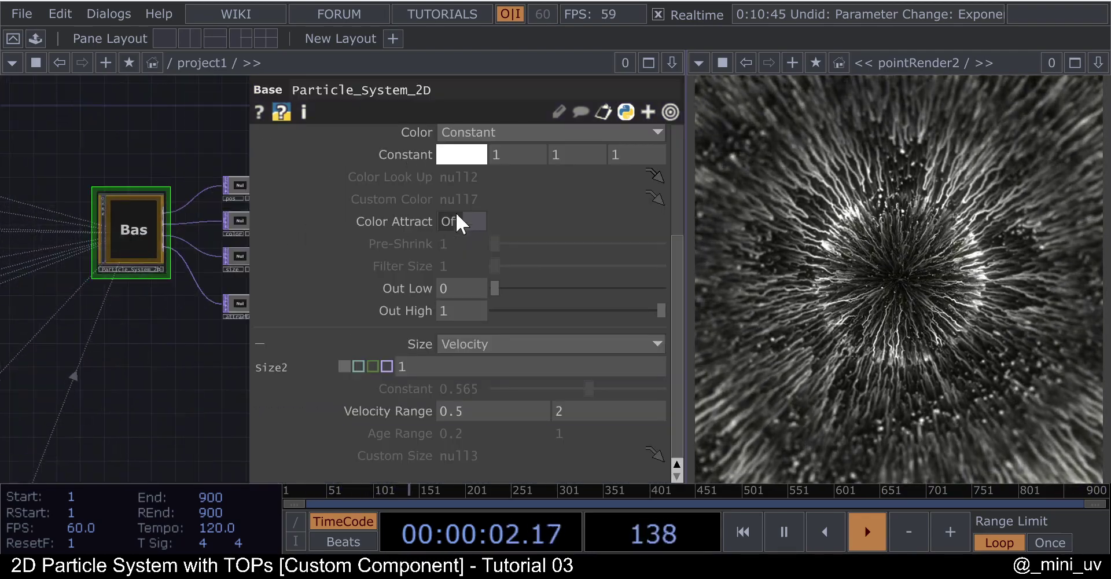
{"action": "scroll", "coordinate": [441, 207], "scroll_direction": "up", "scroll_amount": 5}
{"action": "left_click", "coordinate": [341, 171]}
{"action": "mouse_move", "coordinate": [499, 281]}
{"action": "left_mouse_down"}
{"action": "mouse_move", "coordinate": [519, 279]}
{"action": "mouse_move", "coordinate": [481, 277]}
{"action": "left_mouse_up"}
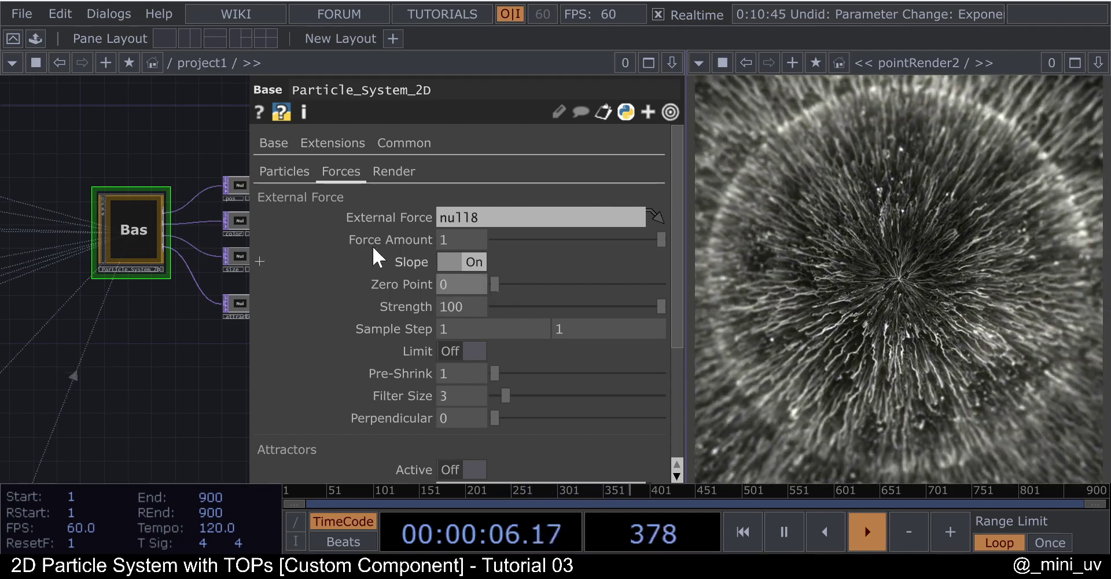
- Lengthen the Fade In of the Particle_System_2D component's rendered particles
{"action": "left_click", "coordinate": [296, 172]}
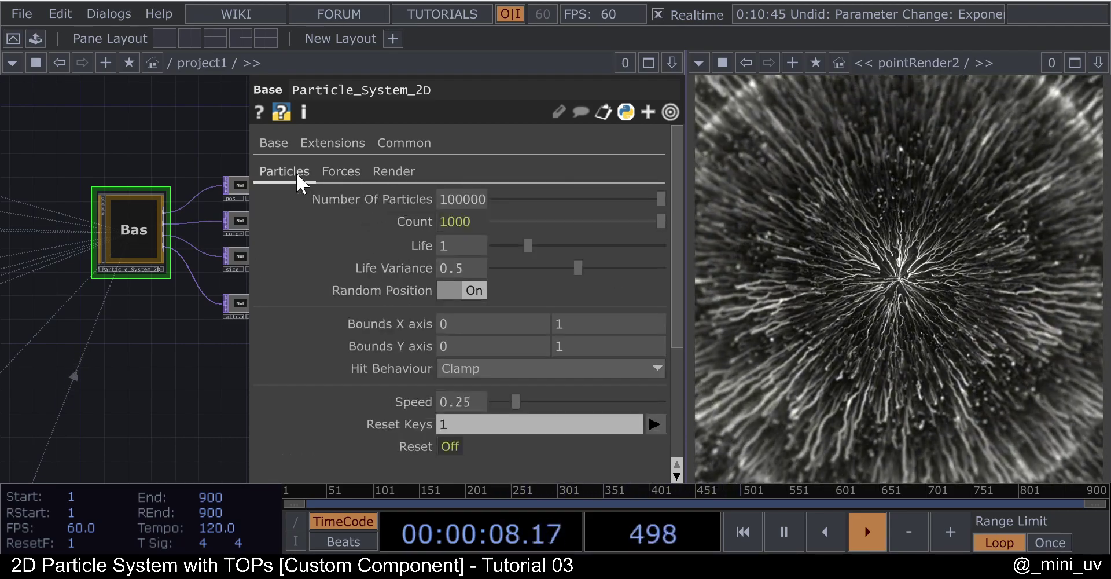
{"action": "left_click", "coordinate": [398, 170]}
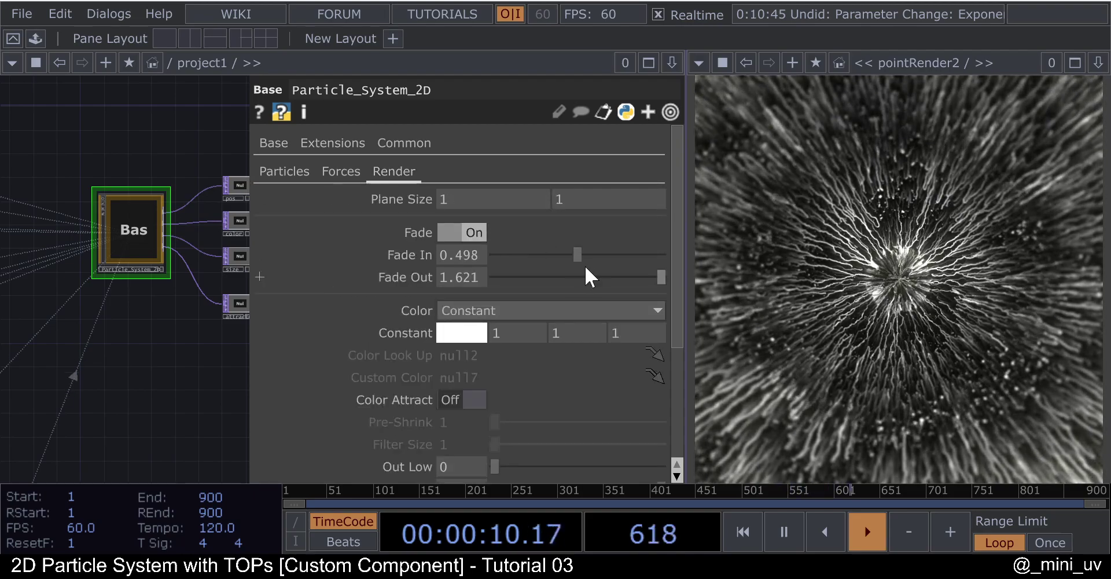
{"action": "left_click_drag", "start_coordinate": [615, 264], "coordinate": [554, 251]}
- Try a Perpendicular value of 0.432 on the external force and return it to 0
{"action": "left_click", "coordinate": [342, 171]}
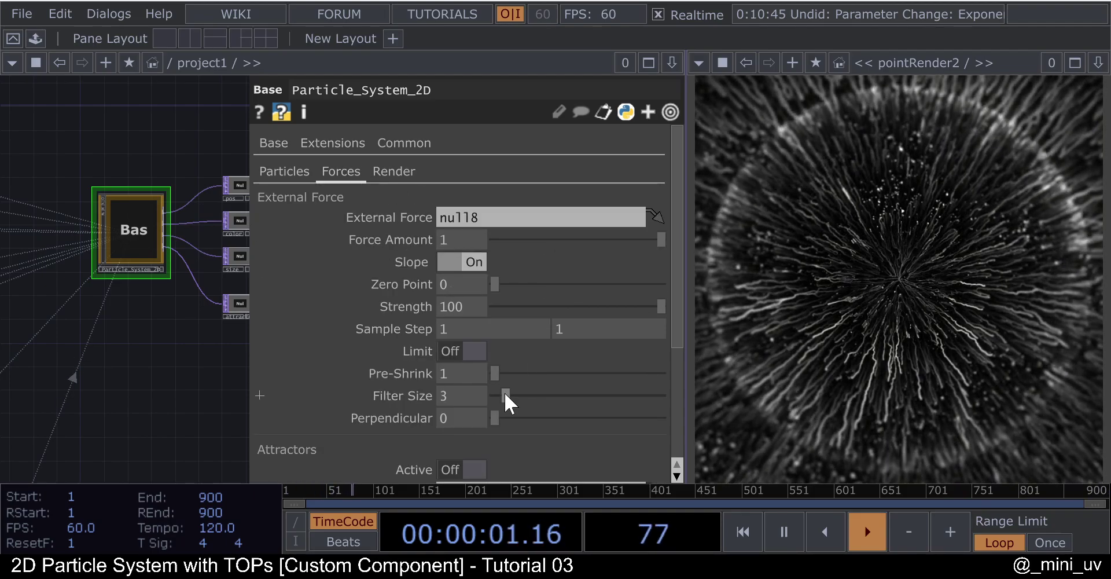
{"action": "scroll", "coordinate": [505, 393], "scroll_direction": "down", "scroll_amount": 1}
{"action": "left_click_drag", "start_coordinate": [496, 347], "coordinate": [566, 348]}
{"action": "scroll", "coordinate": [109, 304], "scroll_direction": "down", "scroll_amount": 4}
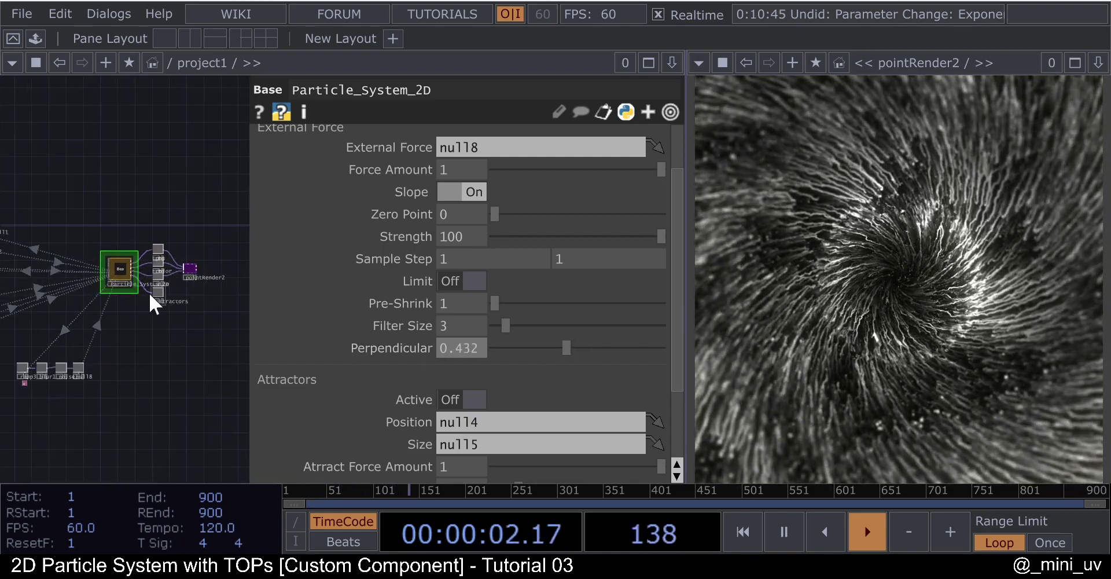
{"action": "left_click_drag", "start_coordinate": [161, 377], "coordinate": [200, 342]}
{"action": "left_click_drag", "start_coordinate": [169, 383], "coordinate": [217, 309]}
{"action": "left_click_drag", "start_coordinate": [567, 348], "coordinate": [423, 360]}
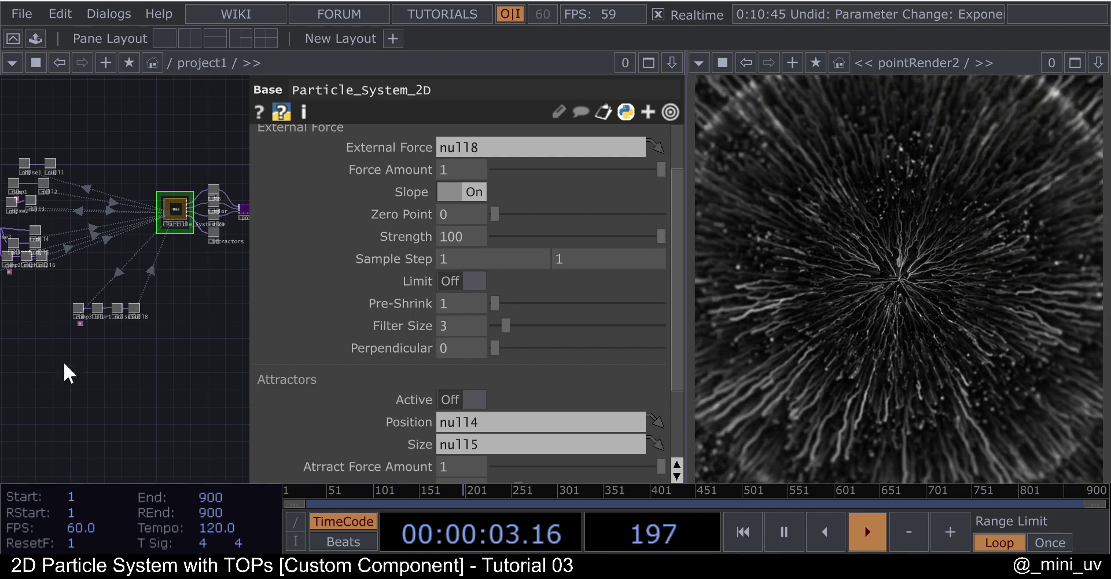
- Duplicate the ramp3 TOP and place the copy below the original ramp
{"action": "scroll", "coordinate": [87, 333], "scroll_direction": "up", "scroll_amount": 10}
{"action": "scroll", "coordinate": [91, 357], "scroll_direction": "down", "scroll_amount": 5}
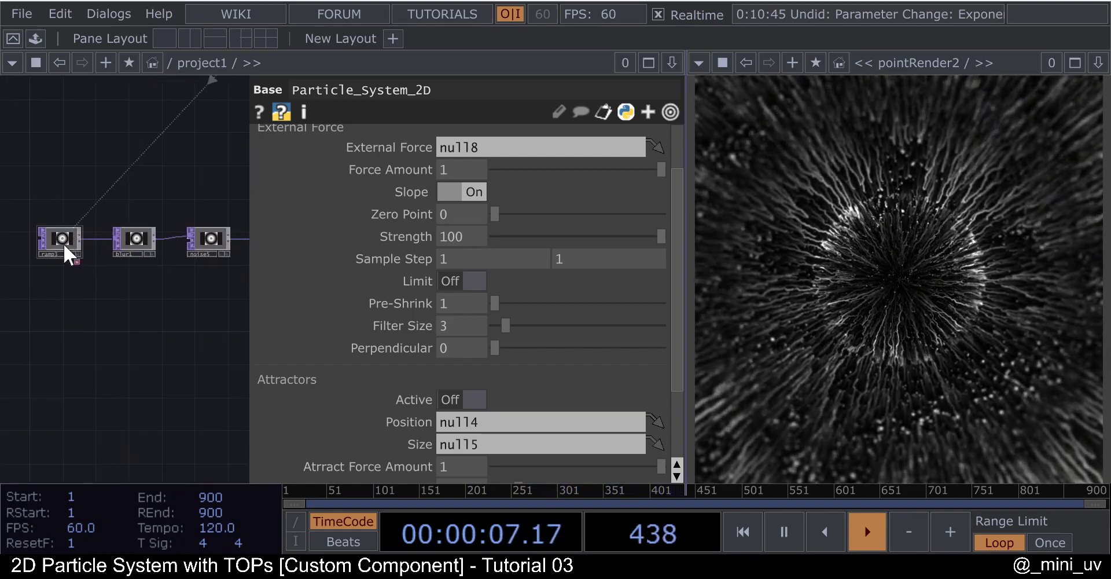
{"action": "left_click_drag", "start_coordinate": [89, 184], "coordinate": [289, 166]}
{"action": "key", "text": "p"}
{"action": "scroll", "coordinate": [228, 226], "scroll_direction": "up", "scroll_amount": 4}
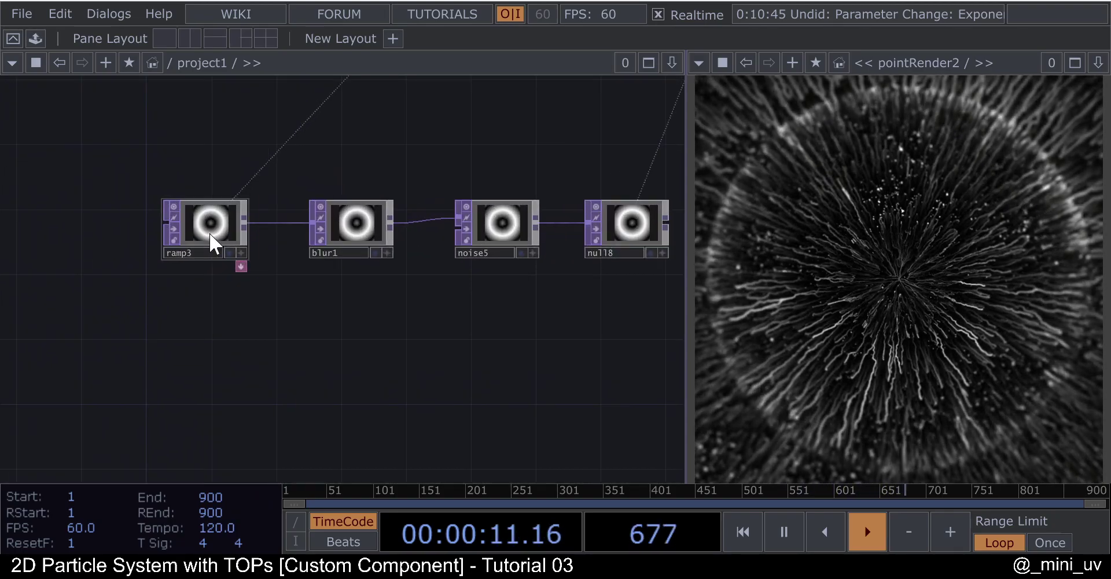
{"action": "left_click", "coordinate": [209, 232]}
{"action": "key", "text": "ctrl+c"}
{"action": "key", "text": "ctrl+v"}
{"action": "left_click_drag", "start_coordinate": [189, 378], "coordinate": [189, 410]}
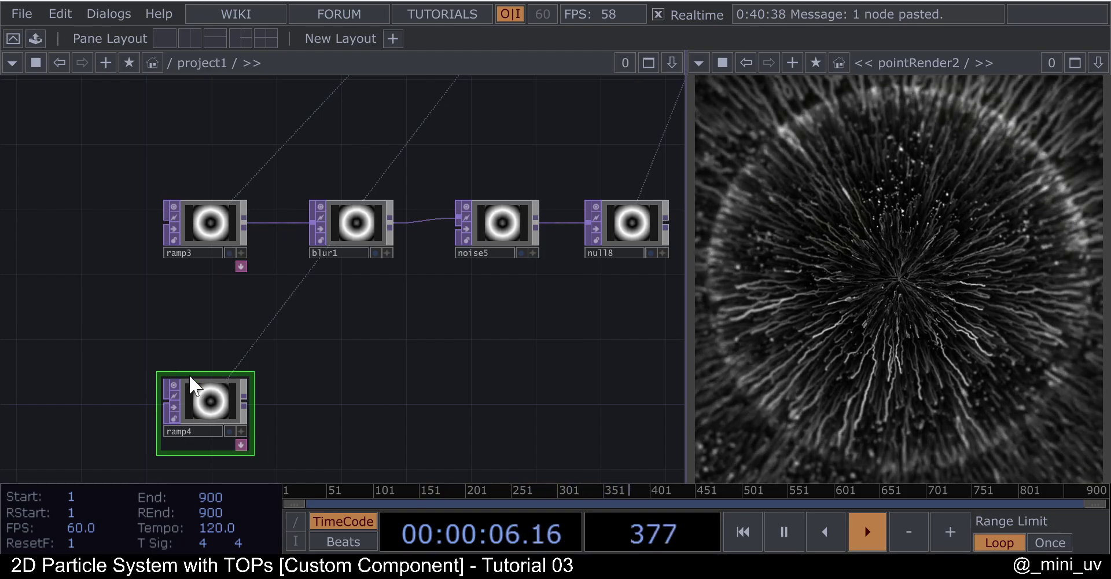
- Duplicate the ramp4 TOP beside itself and connect ramp4's output to the new copy's input
{"action": "left_click_drag", "start_coordinate": [191, 416], "coordinate": [174, 399]}
{"action": "key", "text": "ctrl+c"}
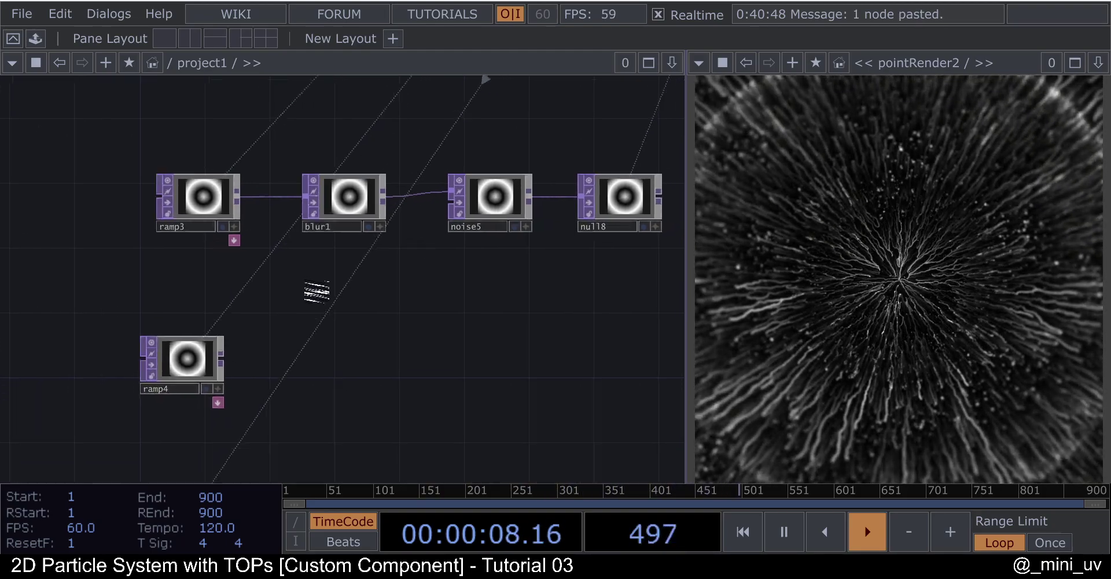
{"action": "left_click_drag", "start_coordinate": [318, 297], "coordinate": [267, 155]}
{"action": "key", "text": "ctrl+v"}
{"action": "left_click_drag", "start_coordinate": [143, 407], "coordinate": [255, 249]}
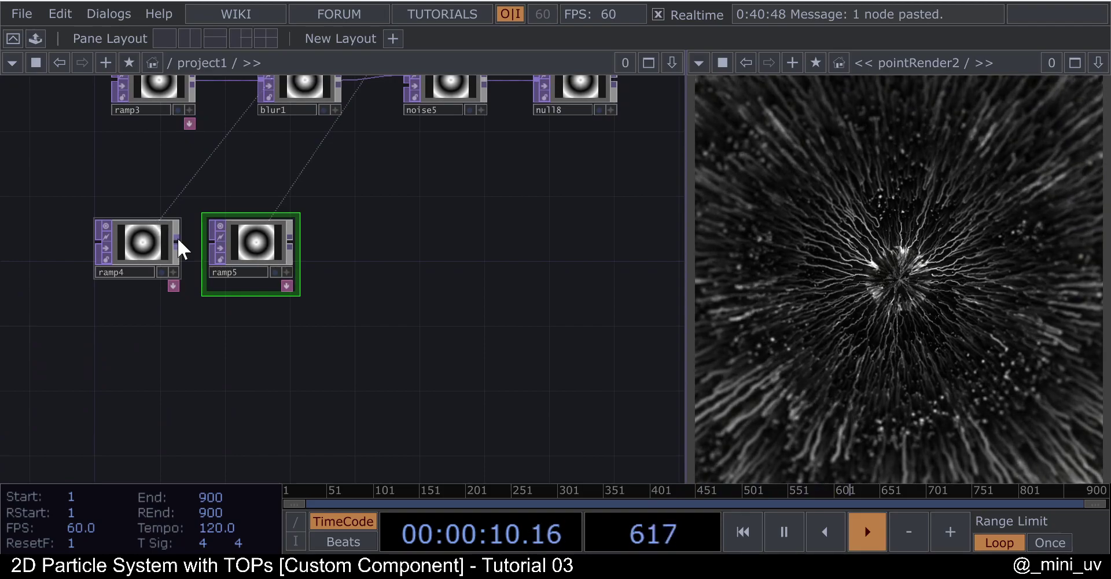
{"action": "left_click_drag", "start_coordinate": [177, 239], "coordinate": [217, 245]}
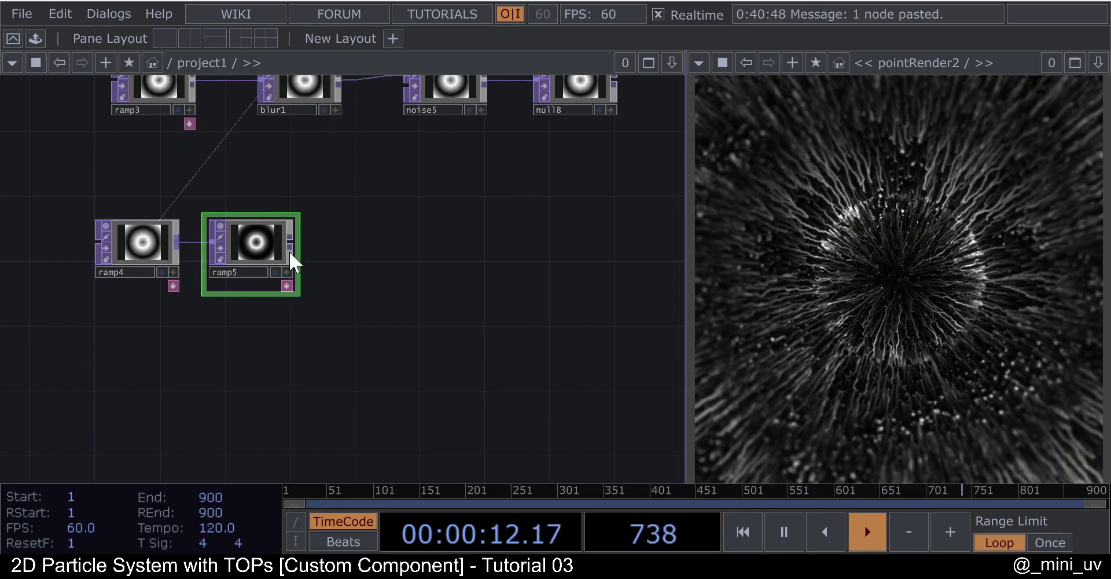
- Set the ramp5 TOP's Type to Radial and its Period to 0.1
{"action": "key", "text": "p"}
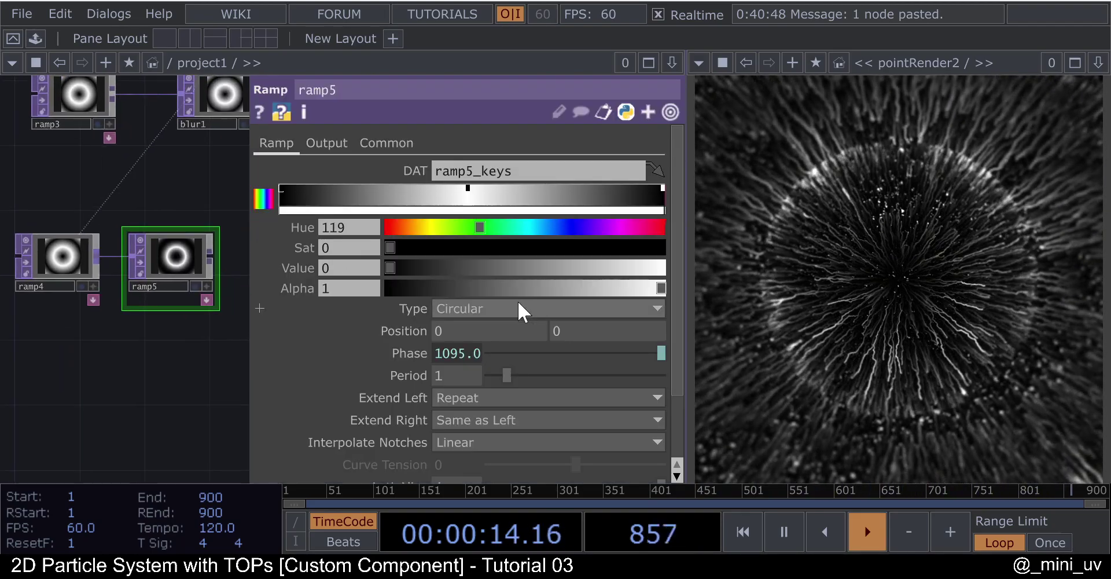
{"action": "left_click", "coordinate": [515, 302]}
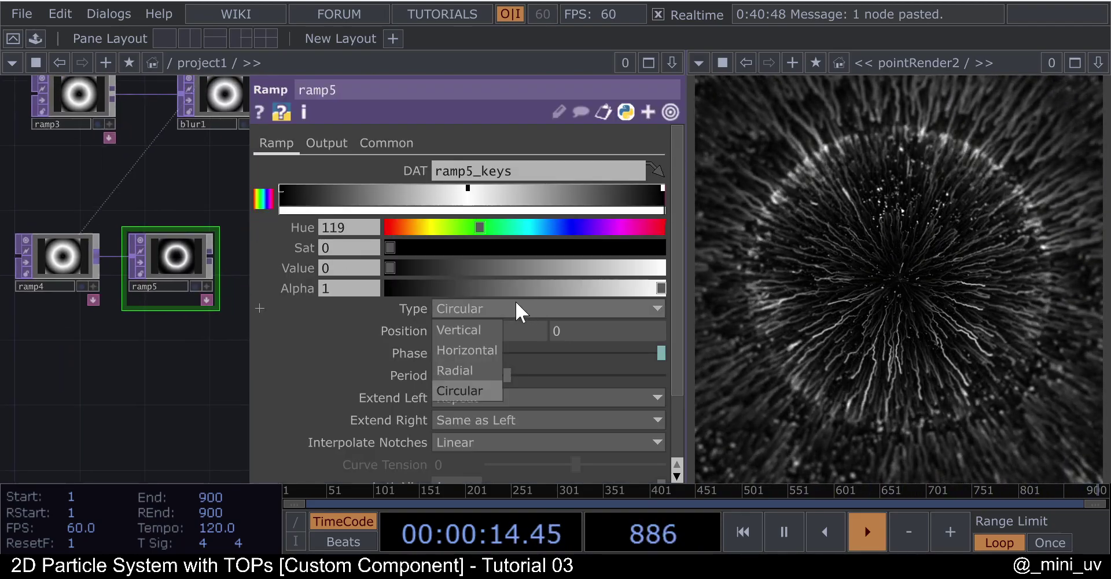
{"action": "left_click", "coordinate": [460, 370]}
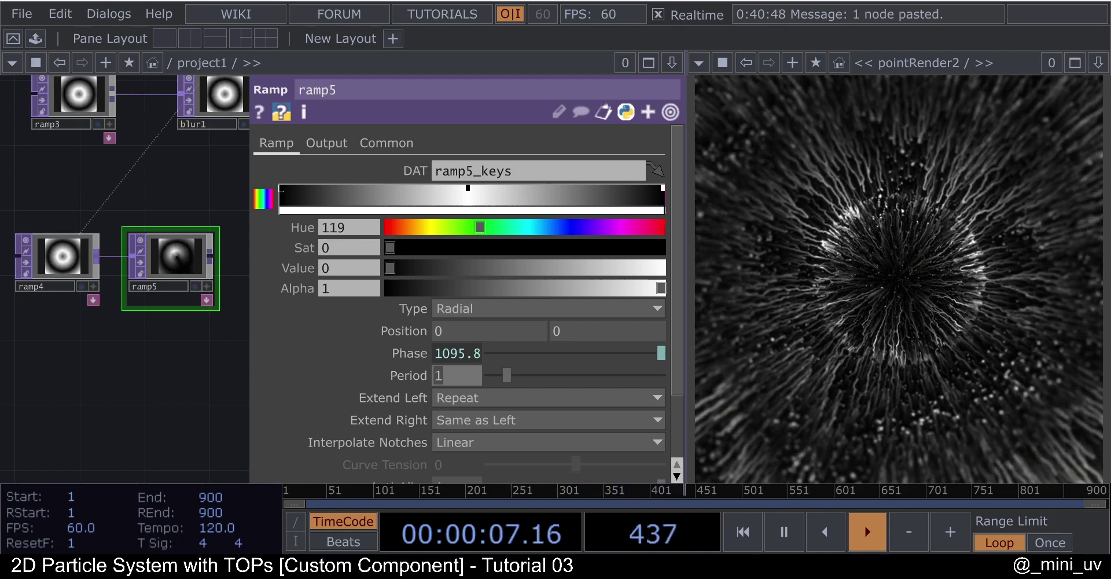
{"action": "left_click", "coordinate": [441, 377]}
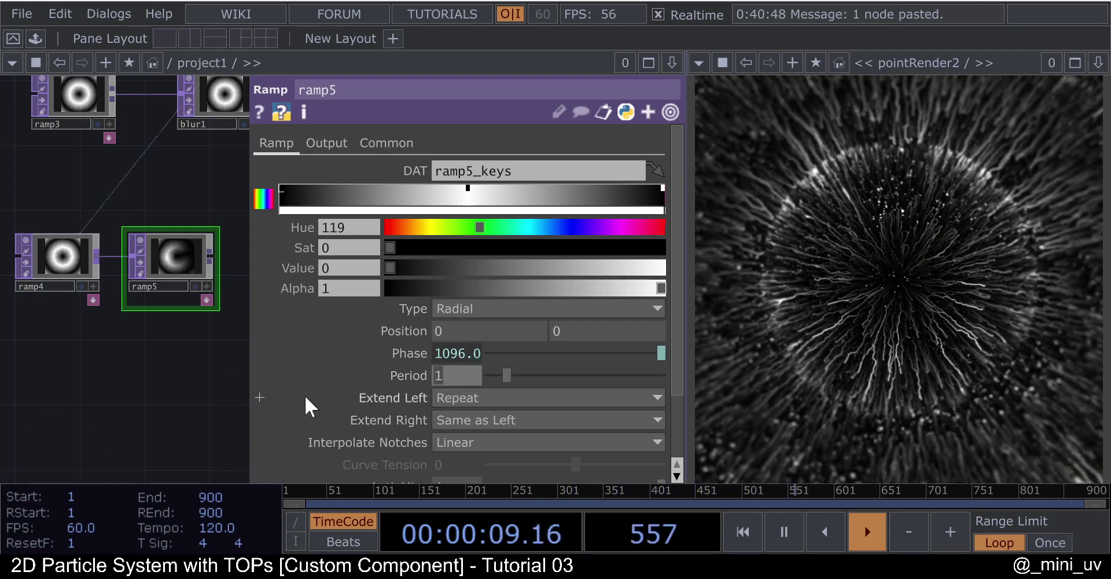
{"action": "type", "text": "0.1"}
{"action": "key", "text": "Return"}
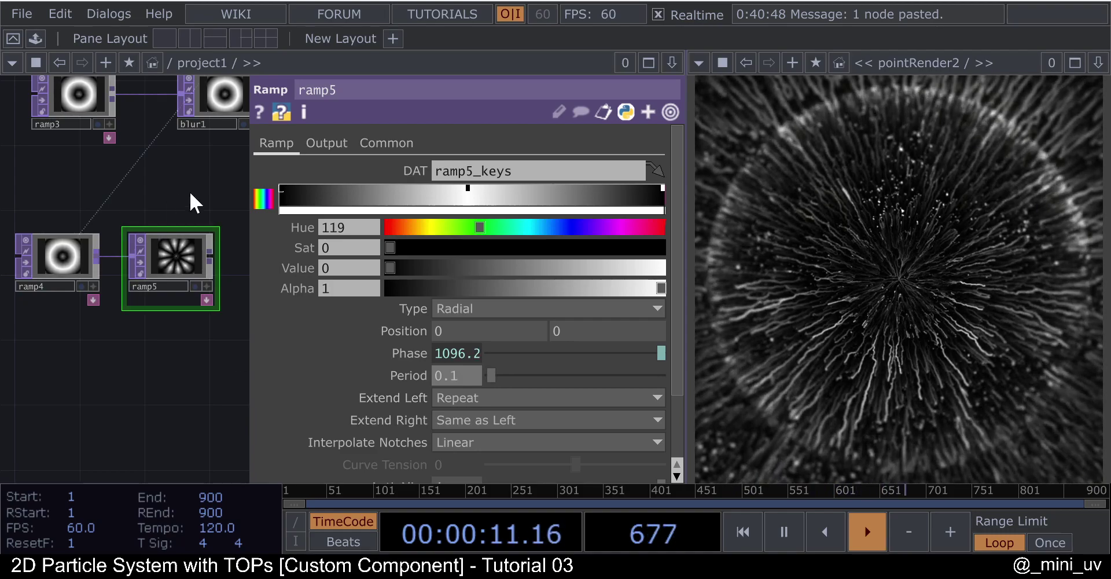
- Duplicate the blur1 and noise5 TOPs, place the copies beside ramp5, and connect ramp5's output to the copied blur
{"action": "scroll", "coordinate": [184, 232], "scroll_direction": "up", "scroll_amount": 10}
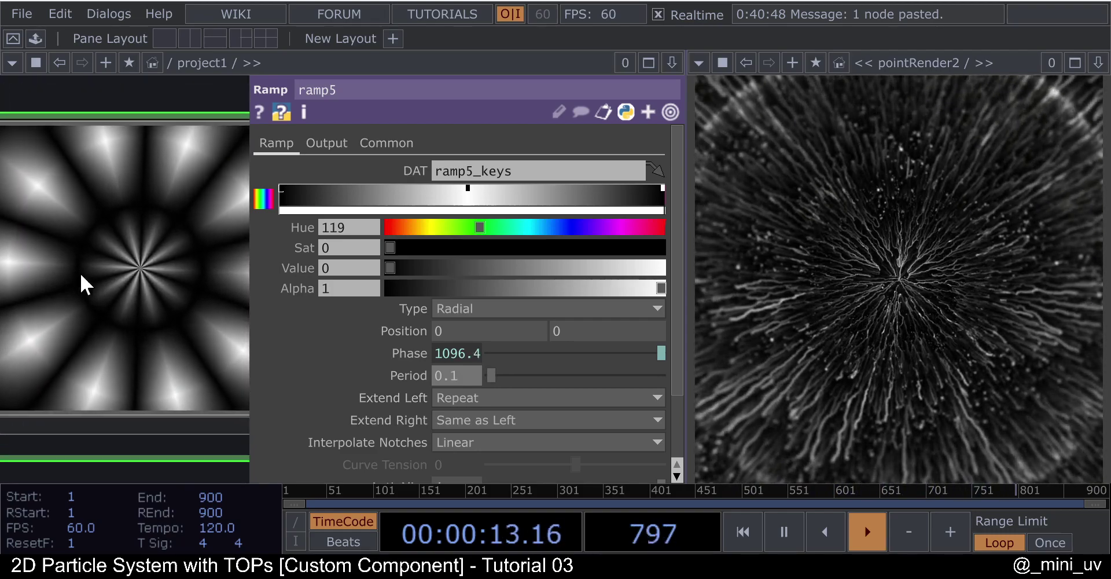
{"action": "scroll", "coordinate": [81, 274], "scroll_direction": "down", "scroll_amount": 10}
{"action": "scroll", "coordinate": [132, 256], "scroll_direction": "down", "scroll_amount": 5}
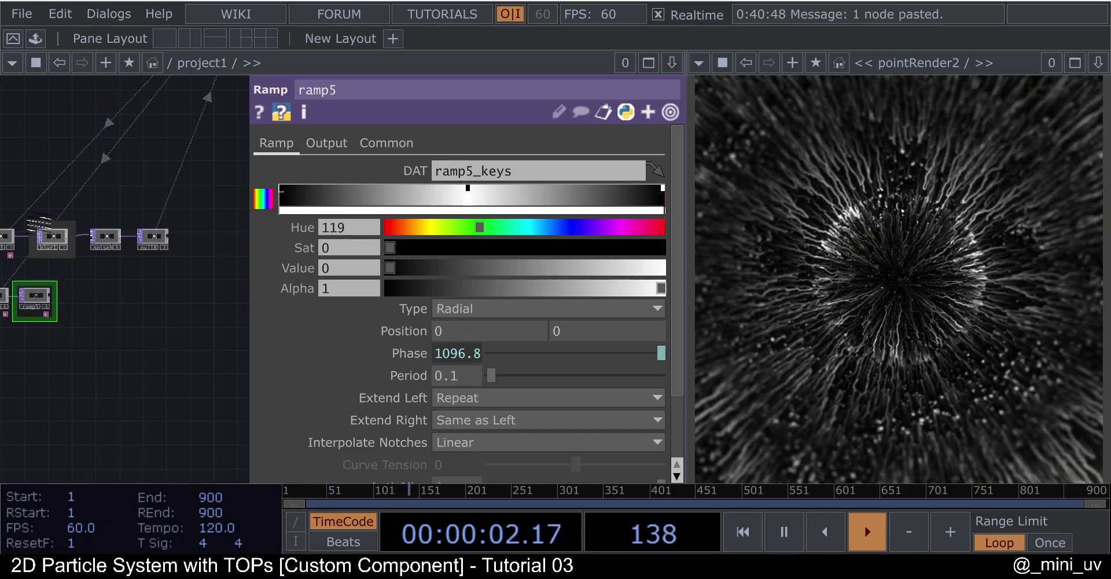
{"action": "left_click", "coordinate": [110, 246]}
{"action": "scroll", "coordinate": [81, 228], "scroll_direction": "up", "scroll_amount": 3}
{"action": "scroll", "coordinate": [86, 231], "scroll_direction": "up", "scroll_amount": 1}
{"action": "key", "text": "ctrl+c"}
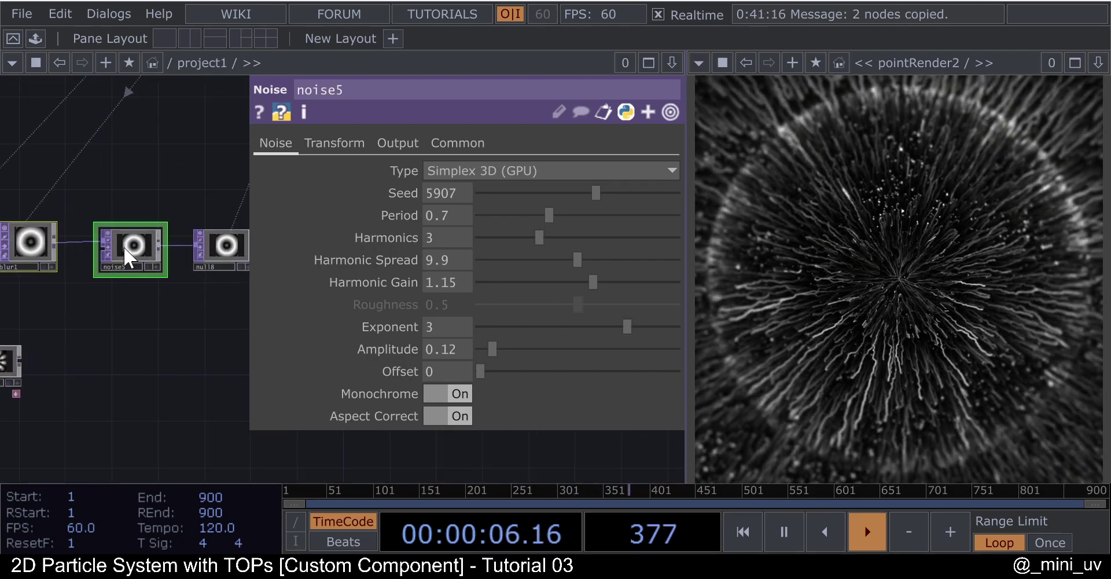
{"action": "key", "text": "ctrl+v"}
{"action": "scroll", "coordinate": [168, 267], "scroll_direction": "down", "scroll_amount": 5}
{"action": "scroll", "coordinate": [112, 283], "scroll_direction": "up", "scroll_amount": 5}
{"action": "left_click_drag", "start_coordinate": [70, 296], "coordinate": [127, 342]}
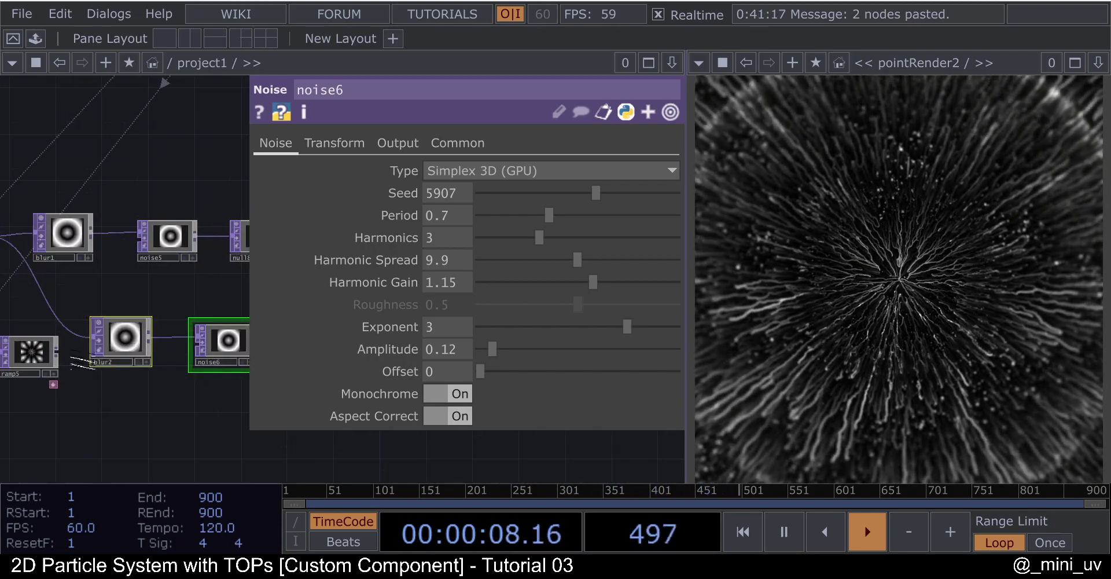
{"action": "left_click_drag", "start_coordinate": [59, 352], "coordinate": [88, 332]}
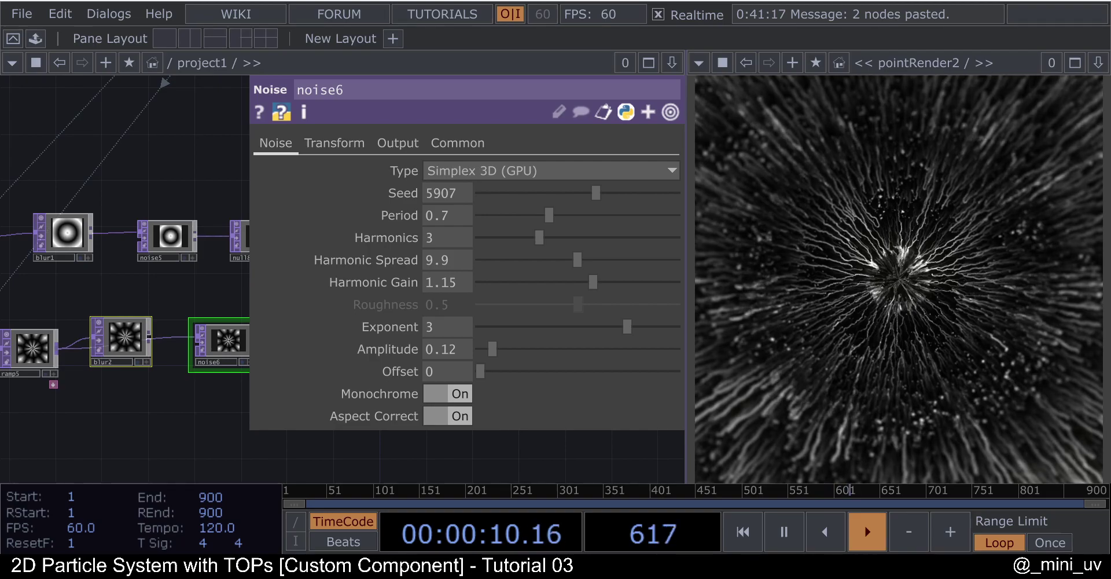
- Set the blur2 TOP's Filter Size to 32 and its Pre-Shrink to 4
{"action": "left_click", "coordinate": [120, 334]}
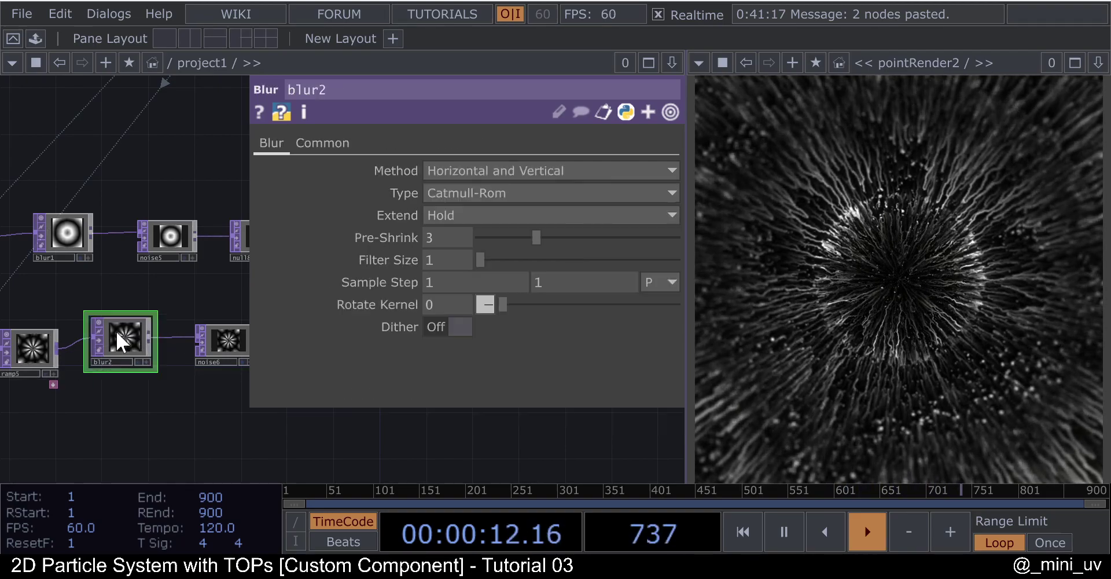
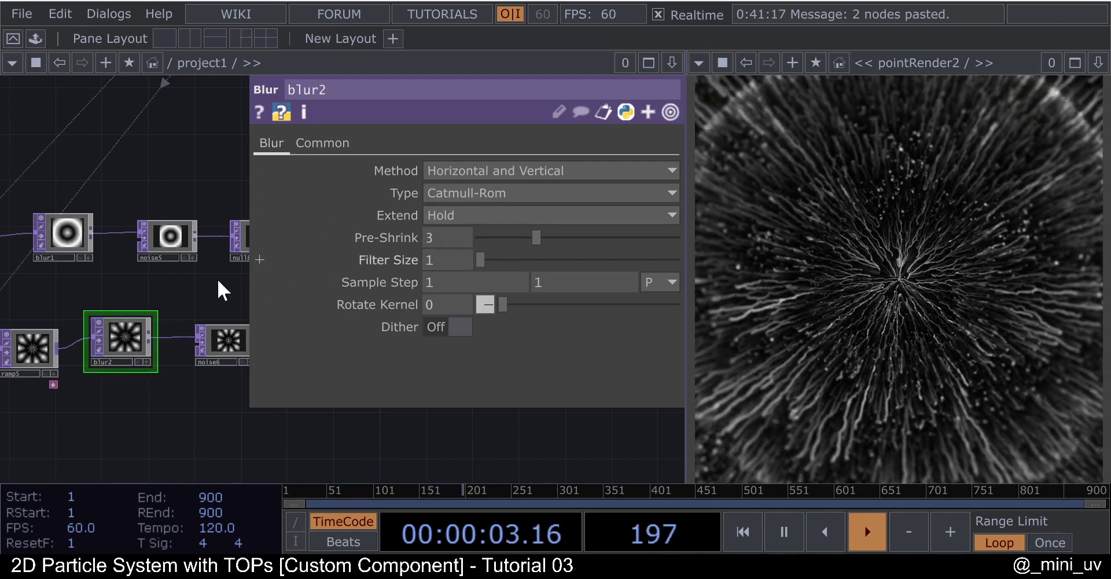
{"action": "left_click_drag", "start_coordinate": [494, 259], "coordinate": [777, 269]}
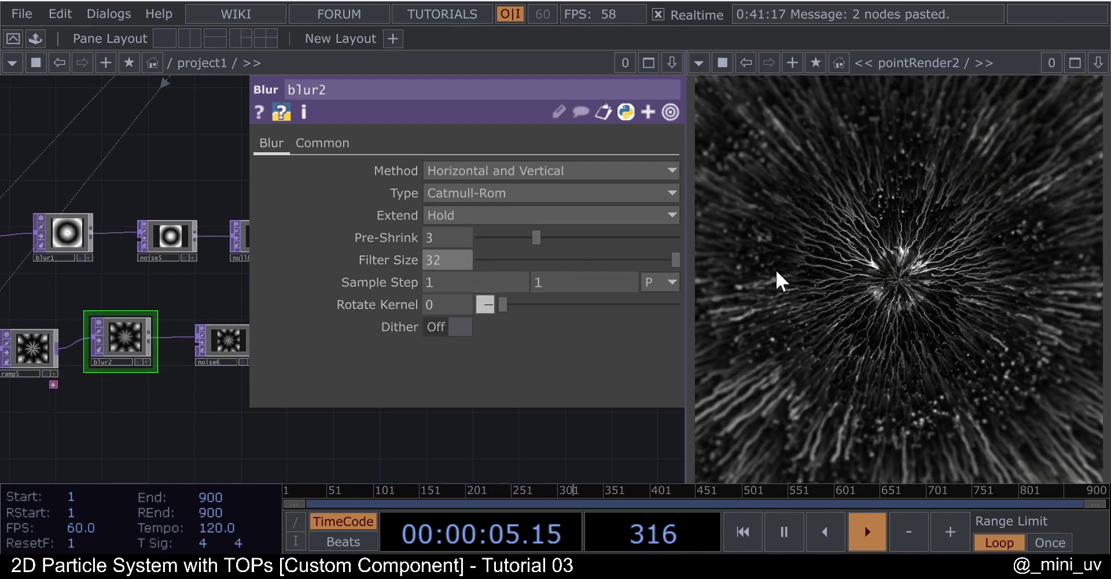
{"action": "left_click_drag", "start_coordinate": [534, 227], "coordinate": [553, 229]}
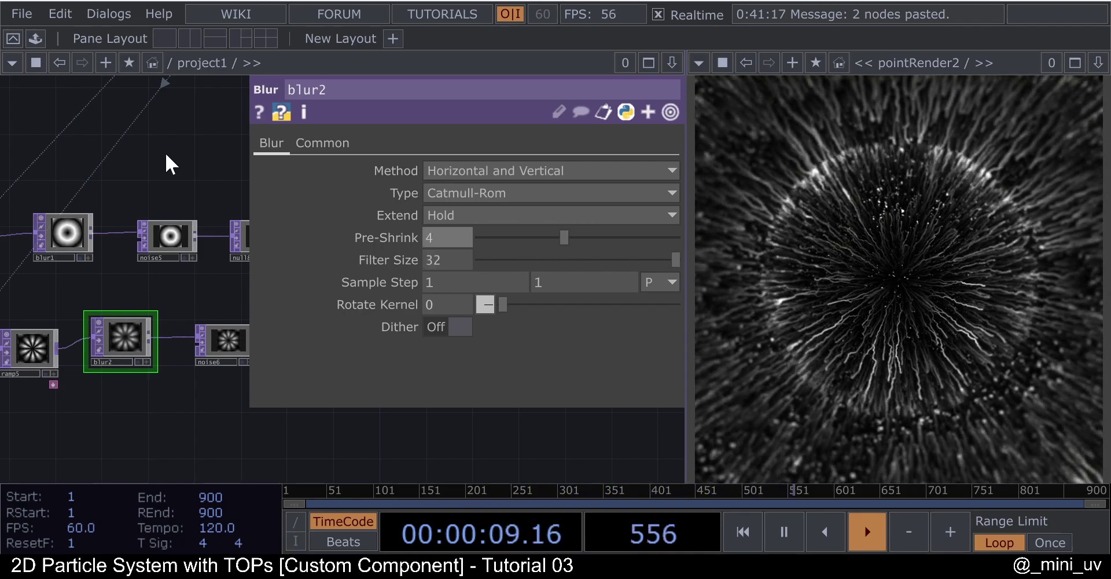
- Move null8 farther away from noise5 and connect noise6's output to null8 in place of noise5
{"action": "left_click_drag", "start_coordinate": [163, 156], "coordinate": [81, 178]}
{"action": "scroll", "coordinate": [81, 179], "scroll_direction": "down", "scroll_amount": 3}
{"action": "left_click_drag", "start_coordinate": [164, 235], "coordinate": [206, 235]}
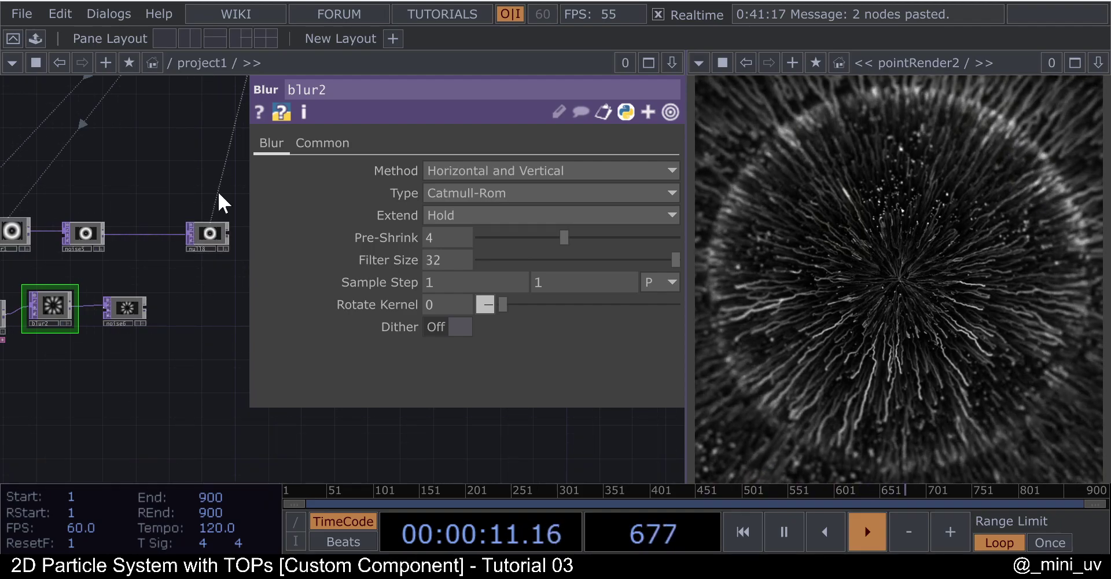
{"action": "scroll", "coordinate": [175, 255], "scroll_direction": "up", "scroll_amount": 3}
{"action": "left_click_drag", "start_coordinate": [137, 327], "coordinate": [191, 234]}
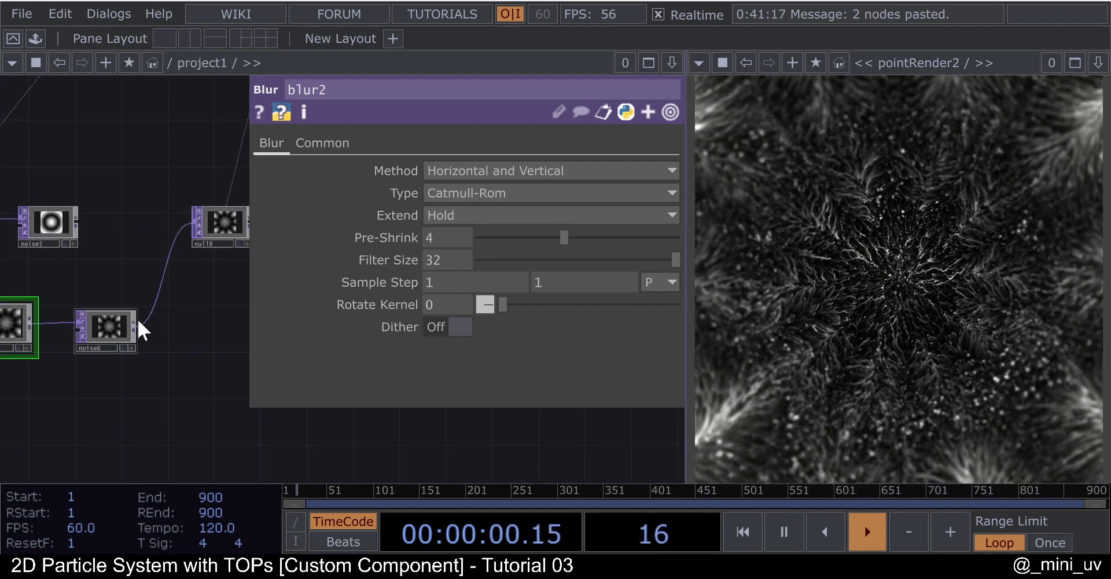
{"action": "left_click_drag", "start_coordinate": [135, 242], "coordinate": [157, 247]}
{"action": "scroll", "coordinate": [157, 247], "scroll_direction": "down", "scroll_amount": 5}
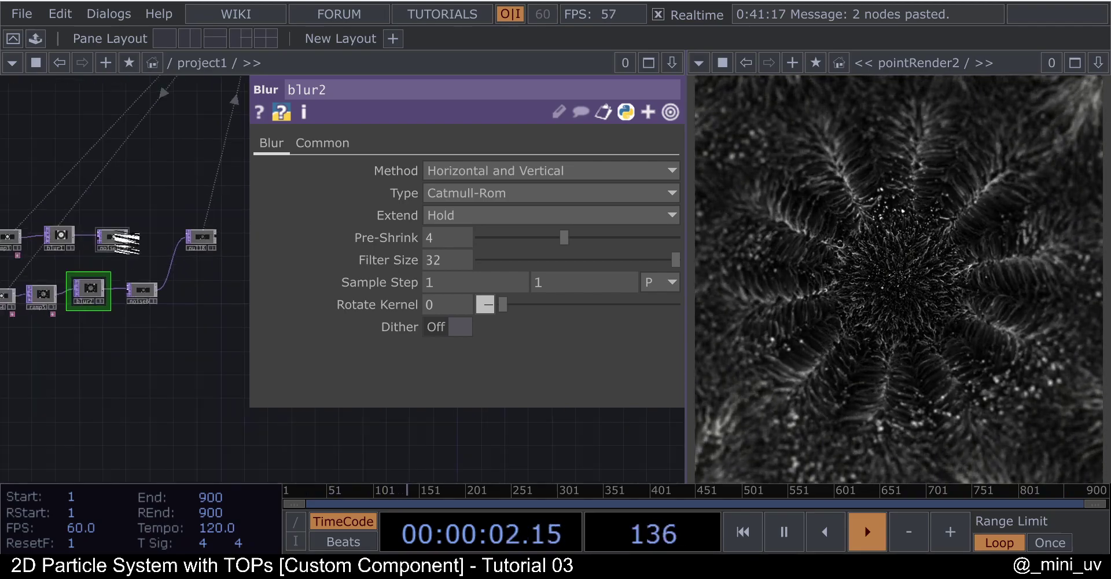
{"action": "scroll", "coordinate": [50, 235], "scroll_direction": "up", "scroll_amount": 5}
{"action": "left_click_drag", "start_coordinate": [54, 182], "coordinate": [46, 233]}
{"action": "scroll", "coordinate": [98, 236], "scroll_direction": "down", "scroll_amount": 4}
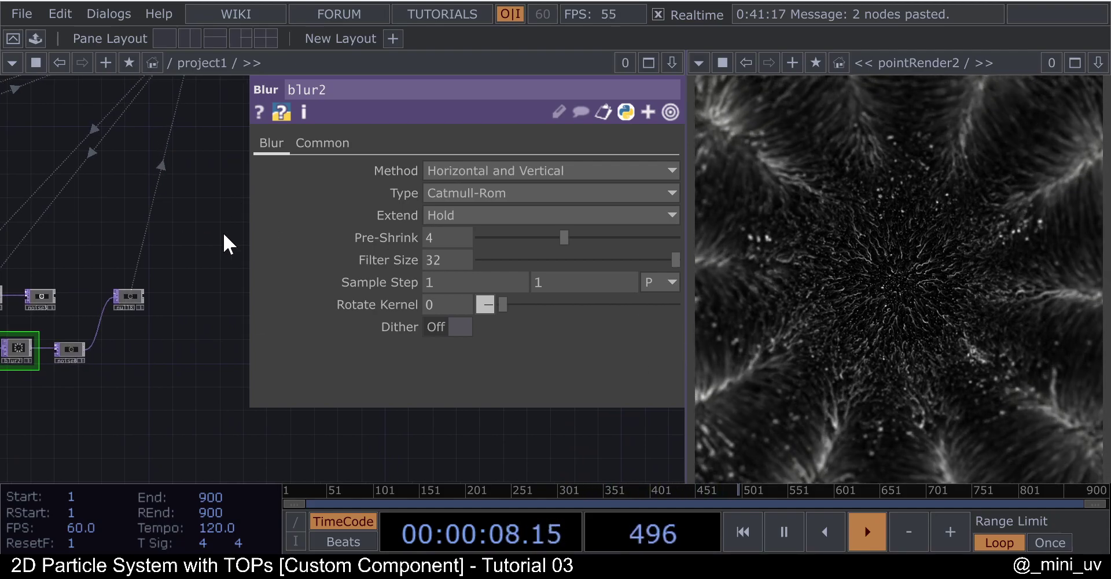
- Set the Particle_System_2D component's external force Strength to 200
{"action": "key", "text": "p"}
{"action": "left_click_drag", "start_coordinate": [216, 271], "coordinate": [340, 277]}
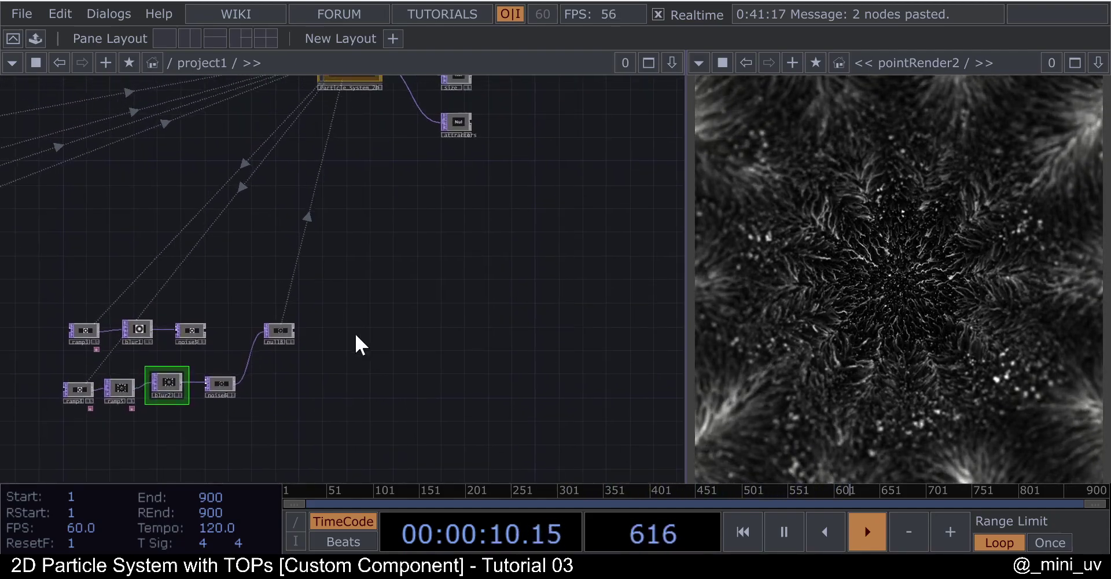
{"action": "scroll", "coordinate": [357, 348], "scroll_direction": "down", "scroll_amount": 4}
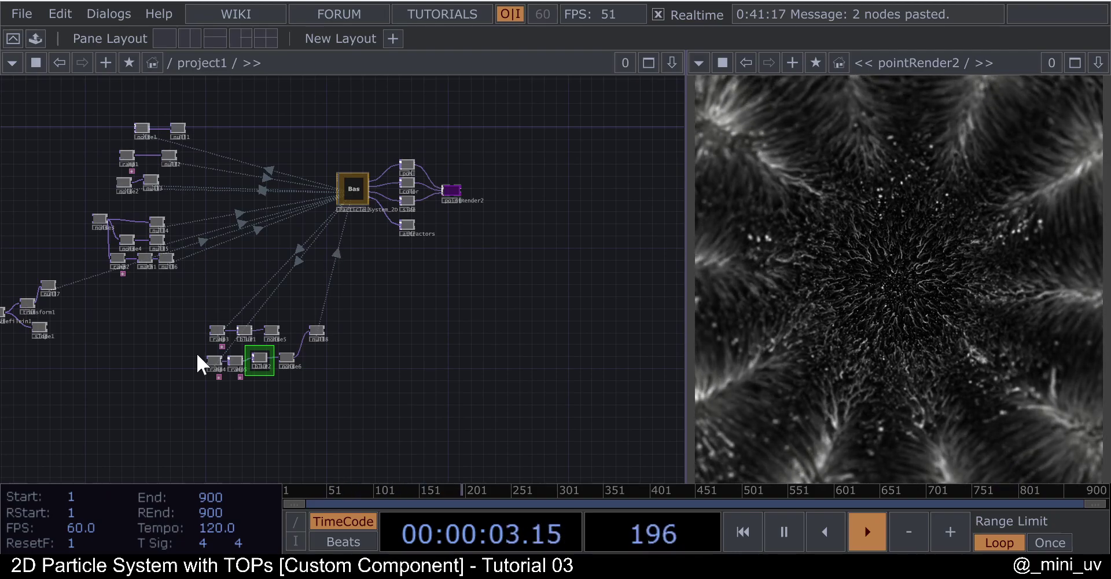
{"action": "left_click", "coordinate": [350, 183]}
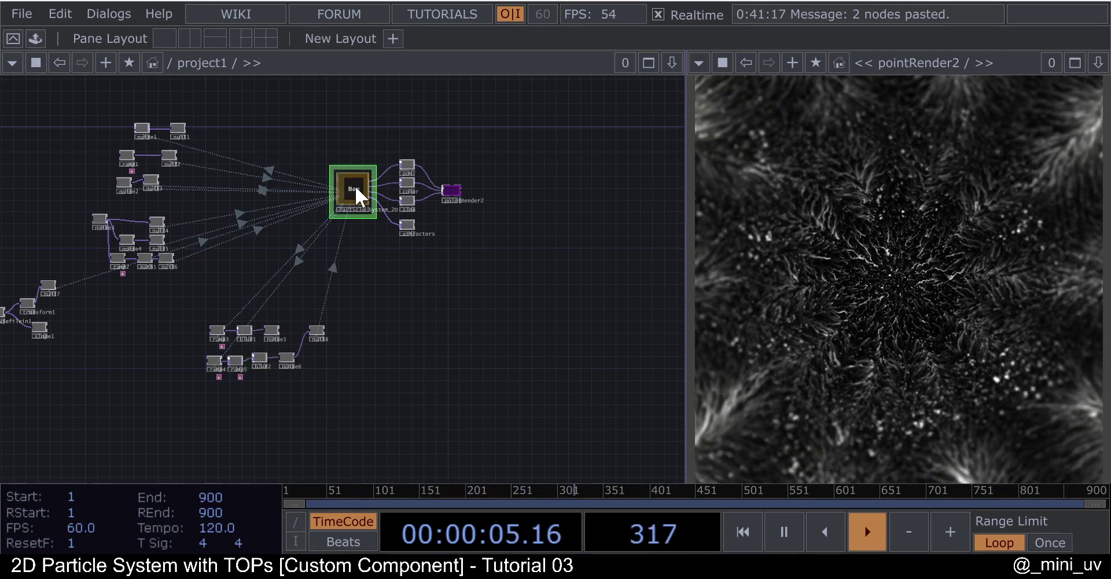
{"action": "type", "text": "p"}
{"action": "type", "text": "200"}
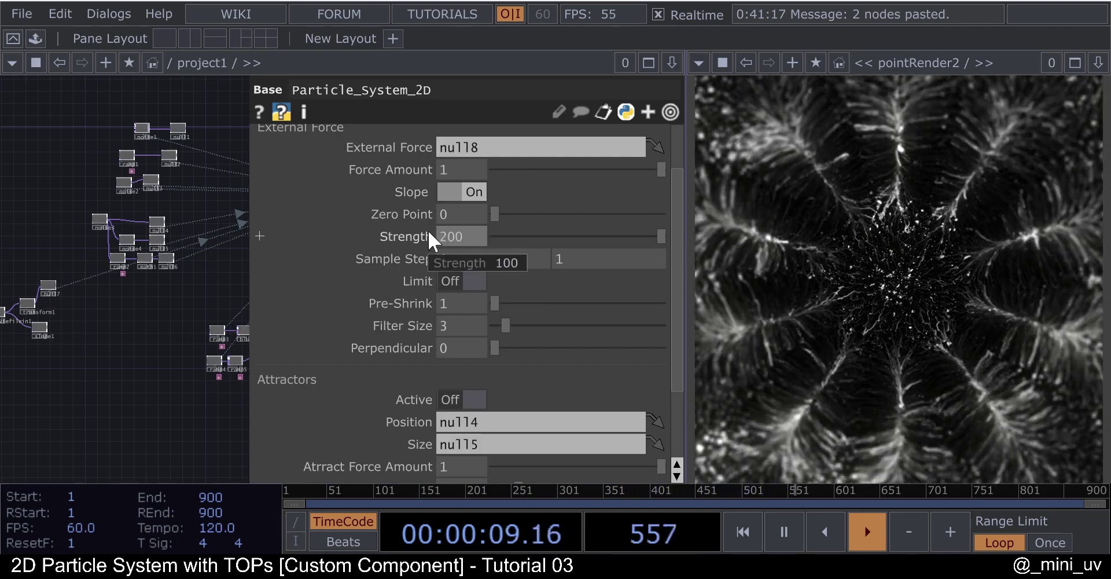
- Try a Filter Size of 6, a Perpendicular of 0.529 and Pre-Shrink values of 2 and 1 on the external force
{"action": "left_click_drag", "start_coordinate": [139, 287], "coordinate": [4, 277]}
{"action": "left_click_drag", "start_coordinate": [511, 300], "coordinate": [523, 325]}
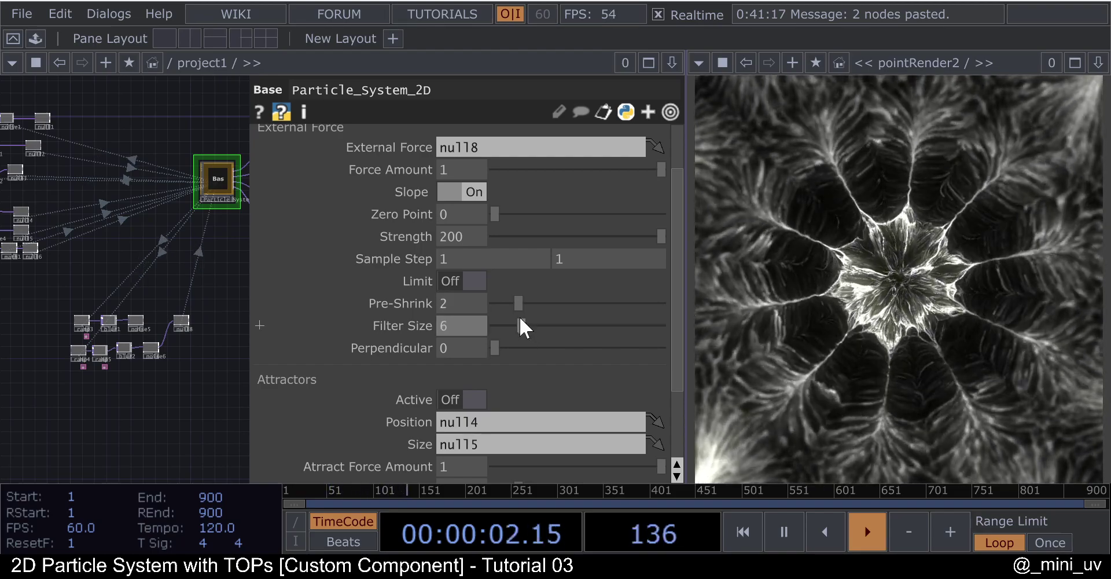
{"action": "left_click_drag", "start_coordinate": [505, 342], "coordinate": [584, 349]}
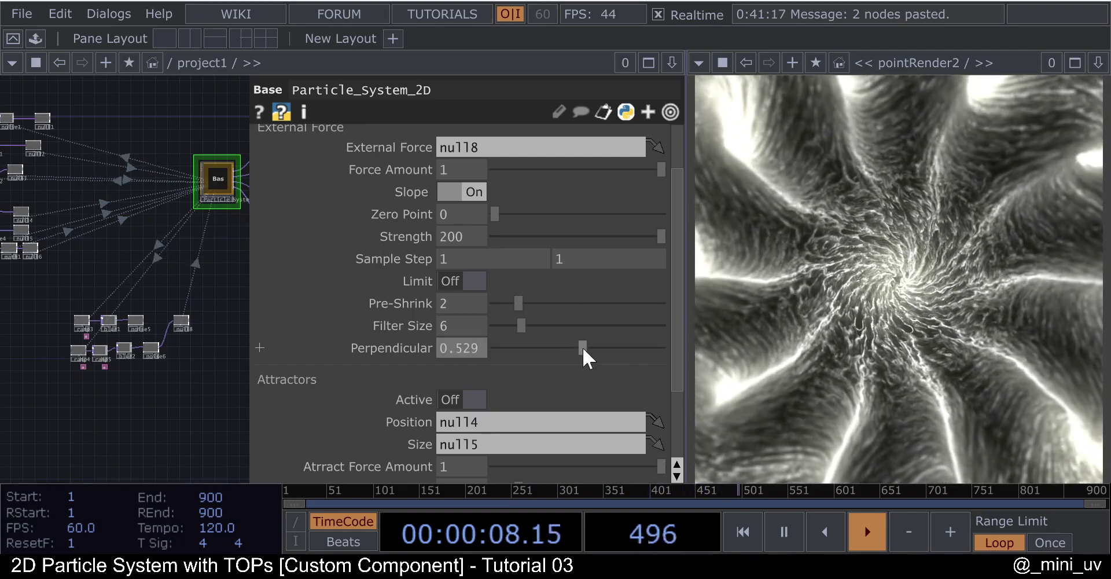
{"action": "left_click_drag", "start_coordinate": [517, 303], "coordinate": [495, 304]}
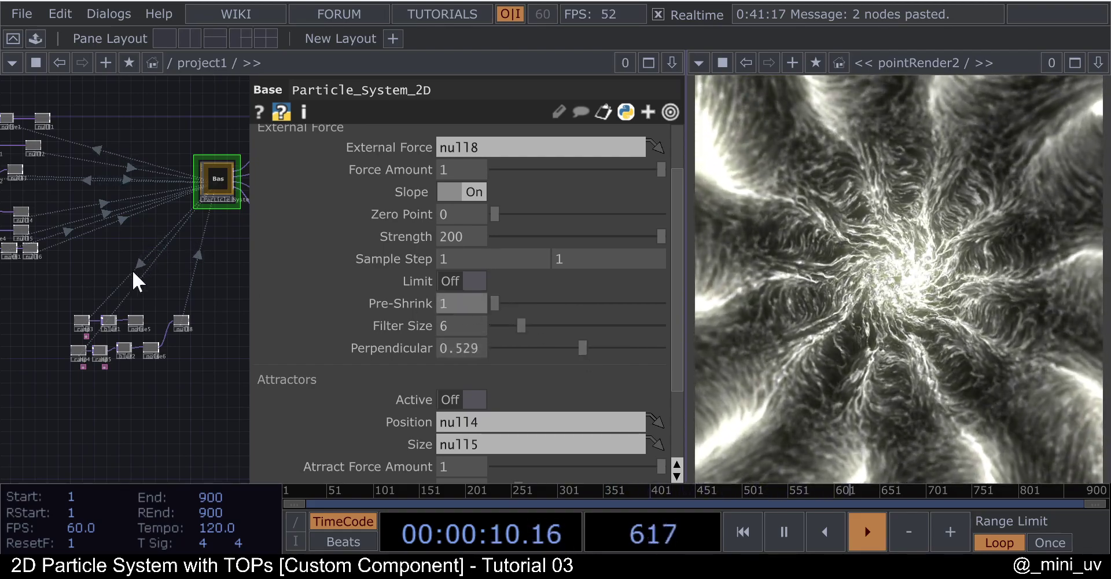
- Set the Bloom Level to 0 on the bloom component inside pointRender2 and return to the project network
{"action": "scroll", "coordinate": [182, 211], "scroll_direction": "up", "scroll_amount": 5}
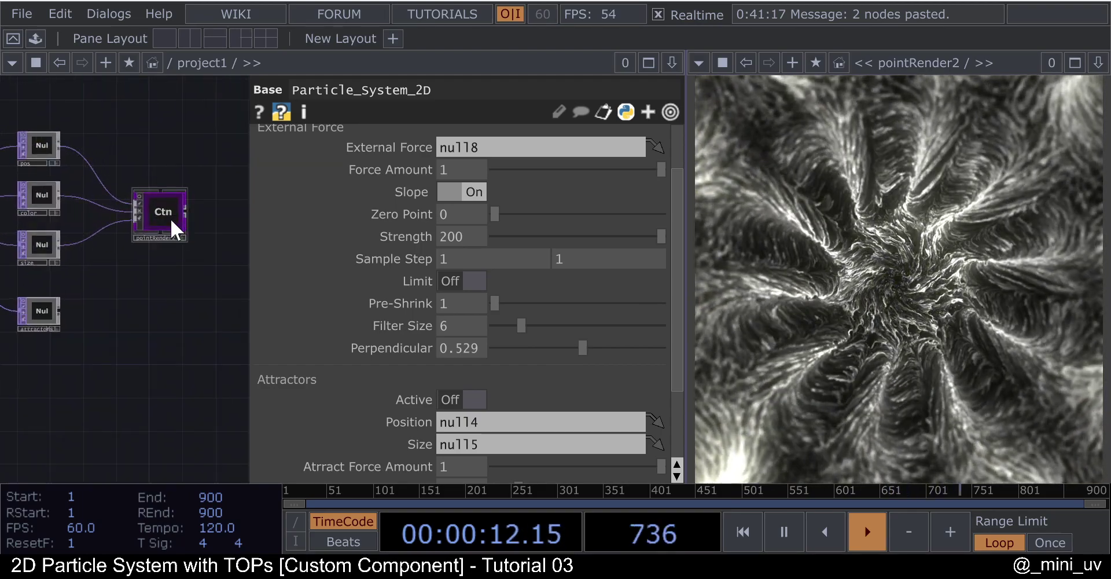
{"action": "scroll", "coordinate": [169, 217], "scroll_direction": "up", "scroll_amount": 4}
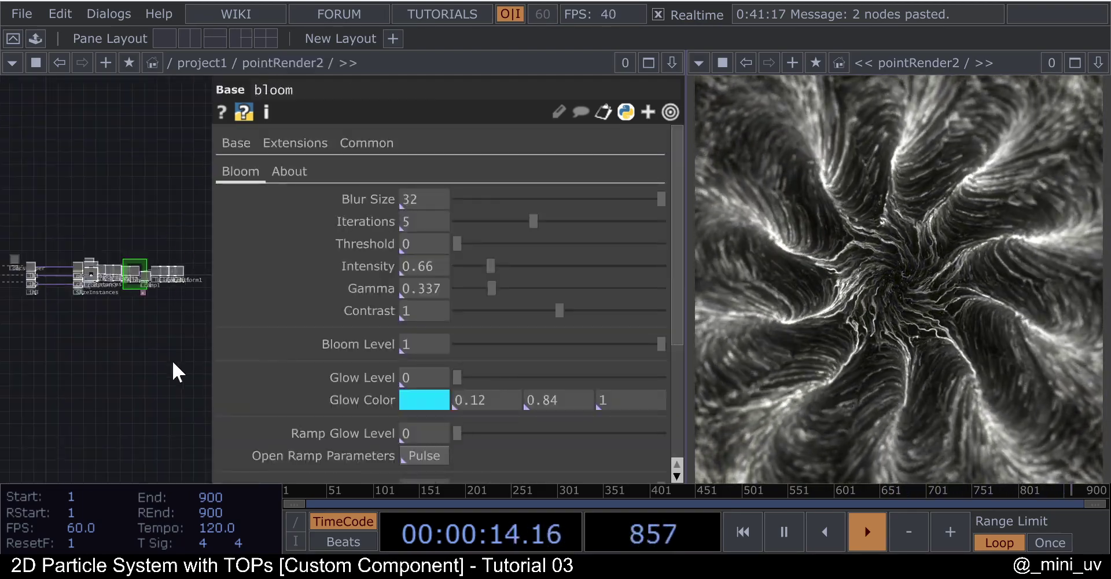
{"action": "left_click_drag", "start_coordinate": [570, 345], "coordinate": [443, 357]}
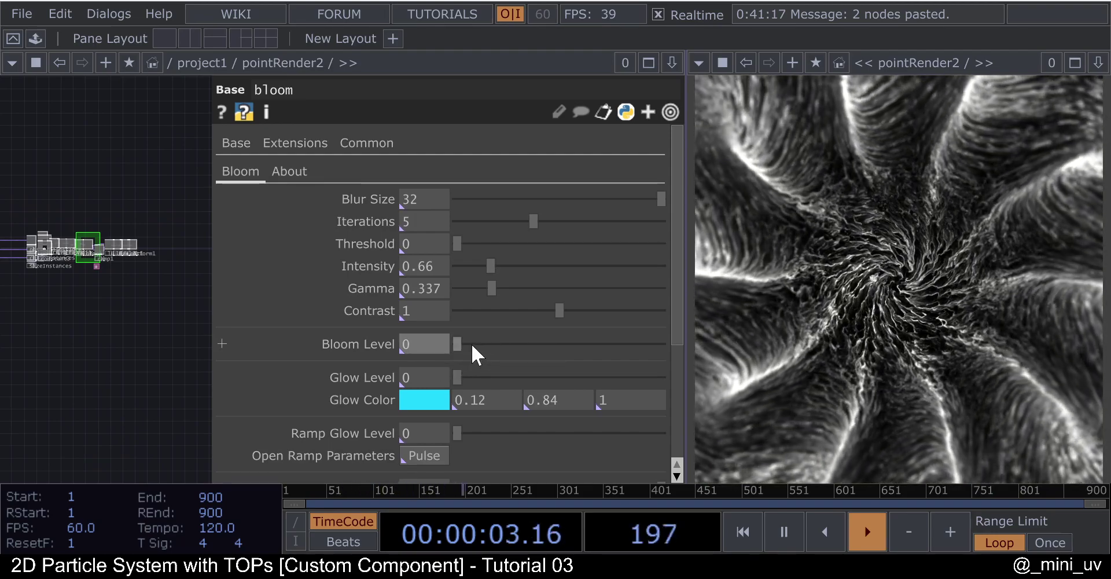
{"action": "scroll", "coordinate": [132, 200], "scroll_direction": "down", "scroll_amount": 3}
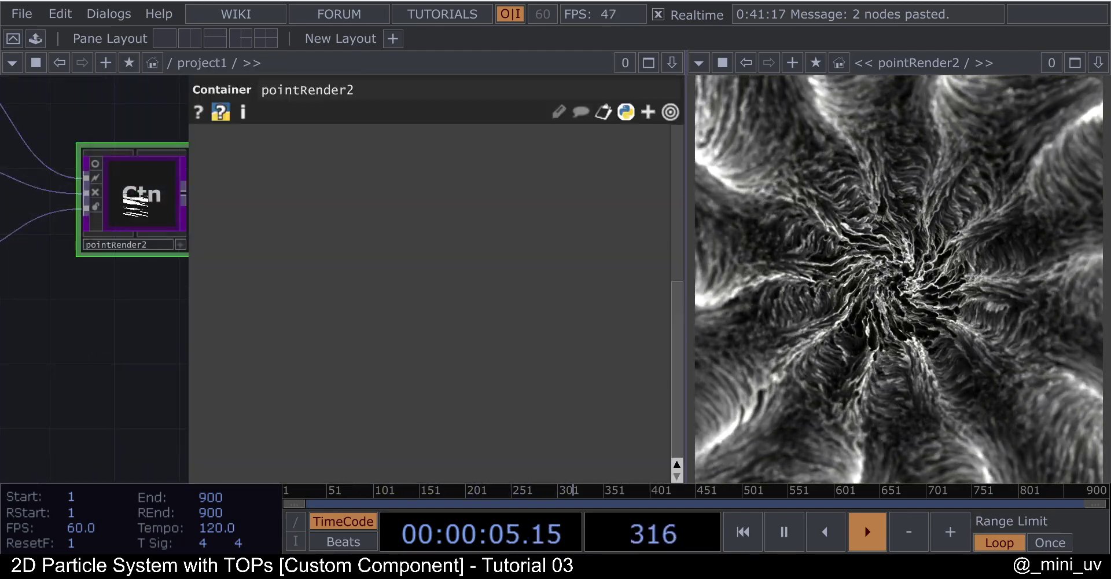
{"action": "scroll", "coordinate": [134, 202], "scroll_direction": "down", "scroll_amount": 3}
{"action": "scroll", "coordinate": [422, 318], "scroll_direction": "down", "scroll_amount": 5}
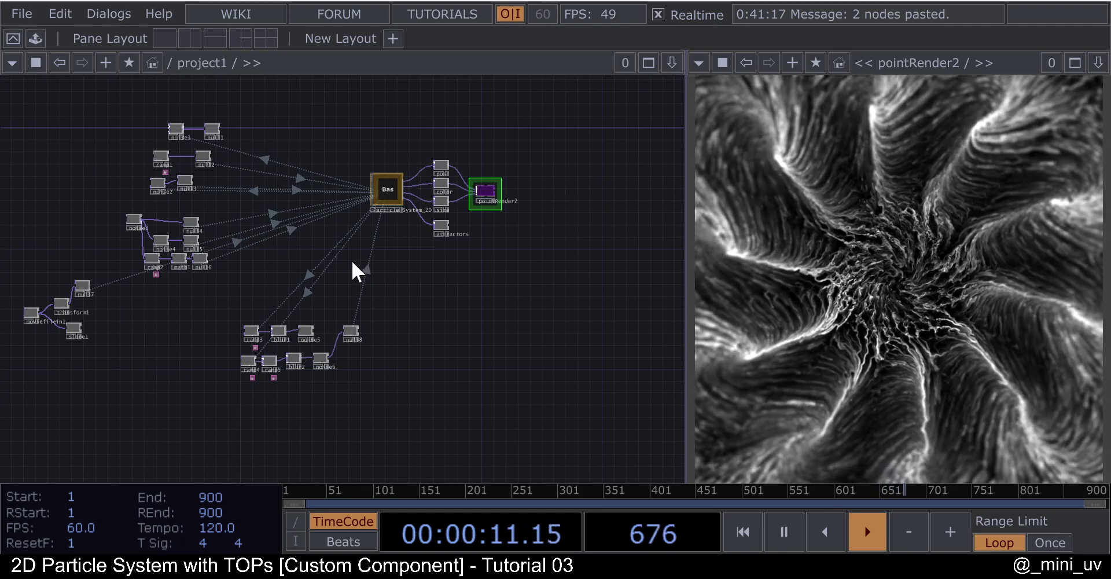
- Set the Particle_System_2D external force's Perpendicular to 1, Filter Size to 18 and Pre-Shrink to 5
{"action": "scroll", "coordinate": [382, 312], "scroll_direction": "up", "scroll_amount": 6}
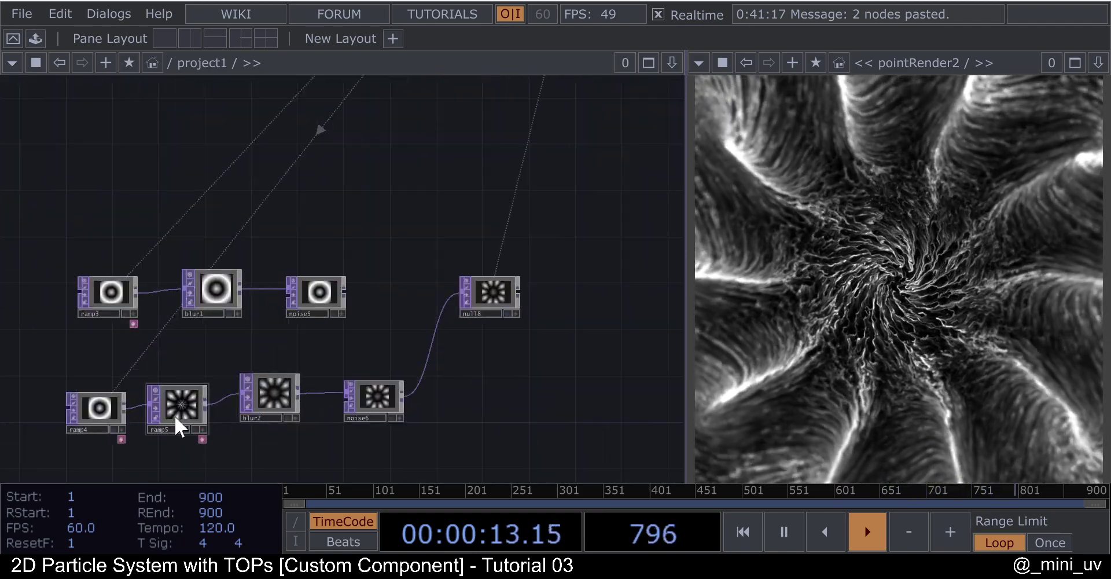
{"action": "scroll", "coordinate": [208, 370], "scroll_direction": "down", "scroll_amount": 5}
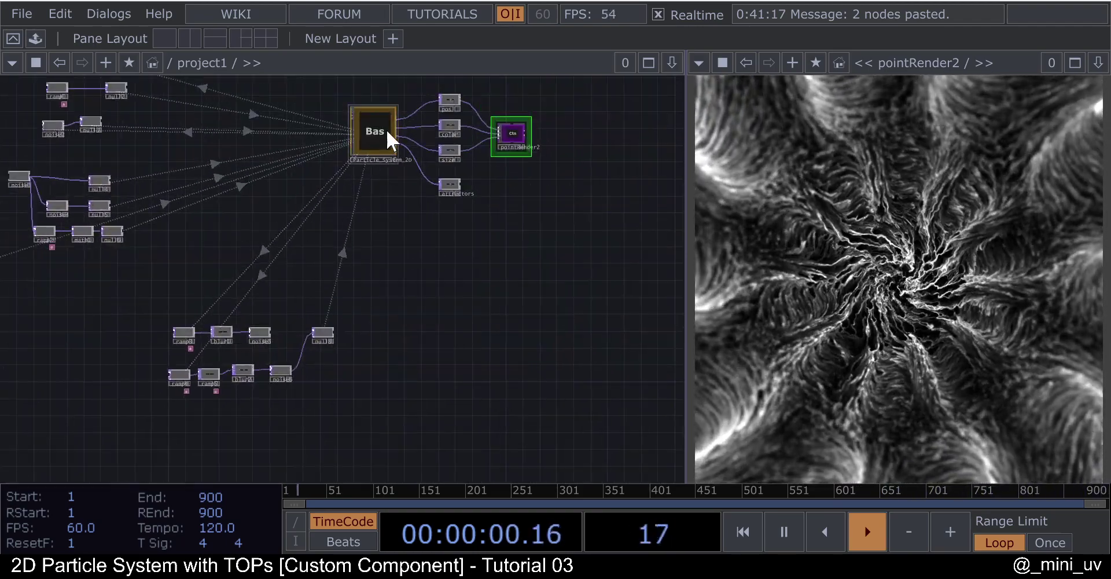
{"action": "left_click", "coordinate": [387, 134]}
{"action": "key", "text": "p"}
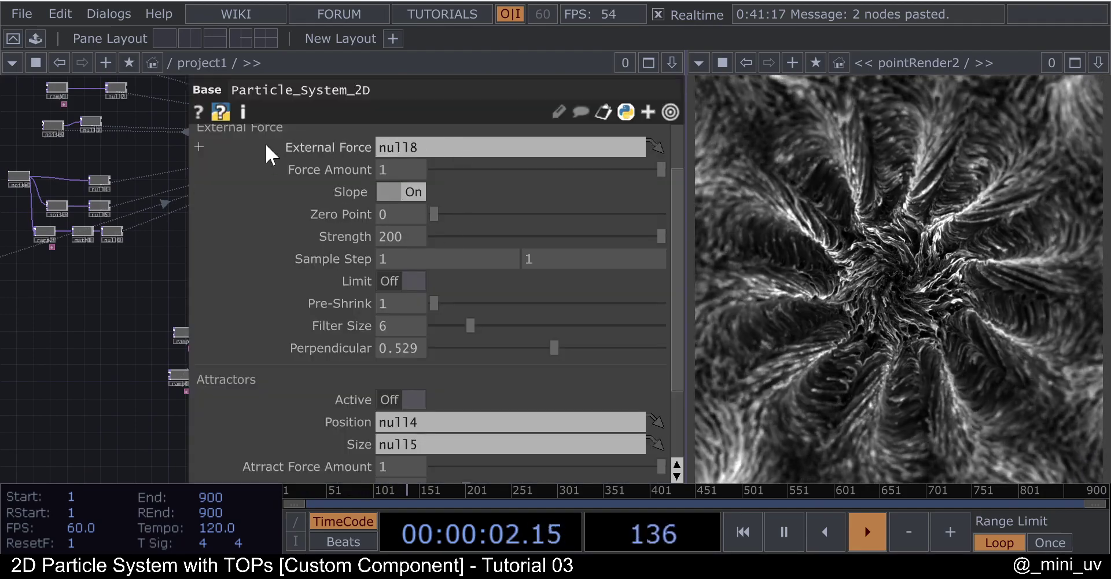
{"action": "scroll", "coordinate": [441, 247], "scroll_direction": "up", "scroll_amount": 2}
{"action": "left_click_drag", "start_coordinate": [447, 370], "coordinate": [503, 375]}
{"action": "left_click_drag", "start_coordinate": [554, 418], "coordinate": [665, 417]}
{"action": "left_click_drag", "start_coordinate": [470, 395], "coordinate": [441, 370]}
{"action": "left_click", "coordinate": [488, 396]}
{"action": "left_click_drag", "start_coordinate": [486, 395], "coordinate": [558, 394]}
{"action": "left_click_drag", "start_coordinate": [451, 372], "coordinate": [563, 375]}
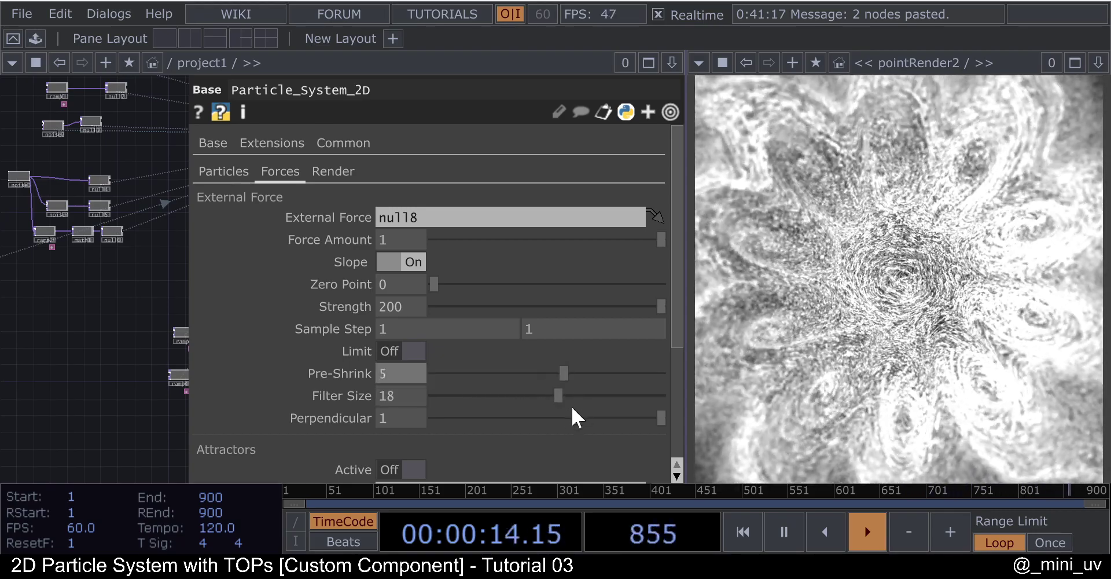
- Set Brightness 1 to 1.17 on the level1 TOP inside pointRender2
{"action": "scroll", "coordinate": [151, 302], "scroll_direction": "down", "scroll_amount": 3}
{"action": "scroll", "coordinate": [183, 275], "scroll_direction": "up", "scroll_amount": 8}
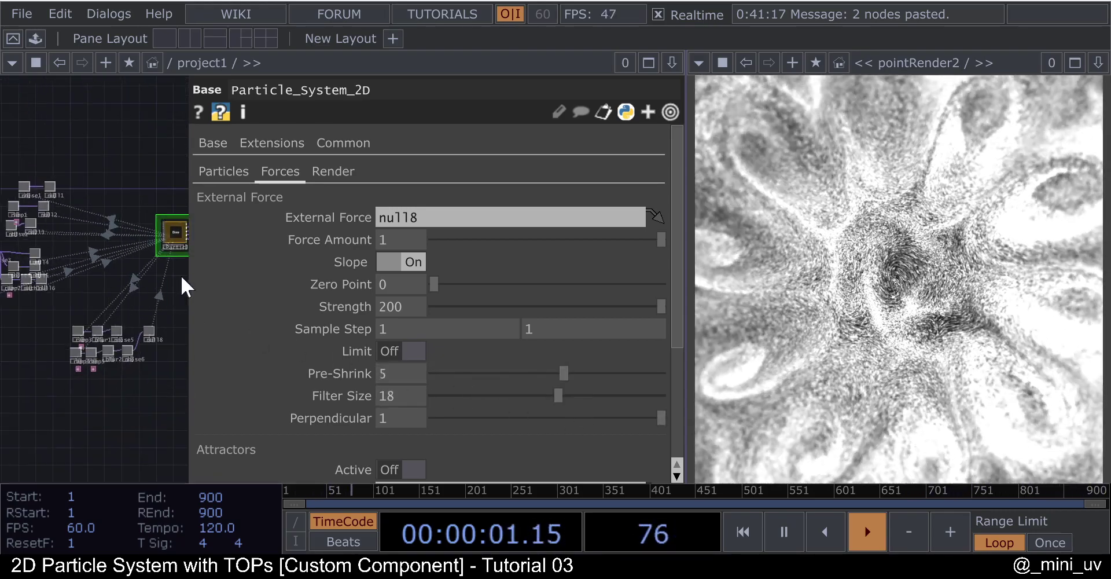
{"action": "left_click", "coordinate": [65, 266]}
{"action": "key", "text": "i"}
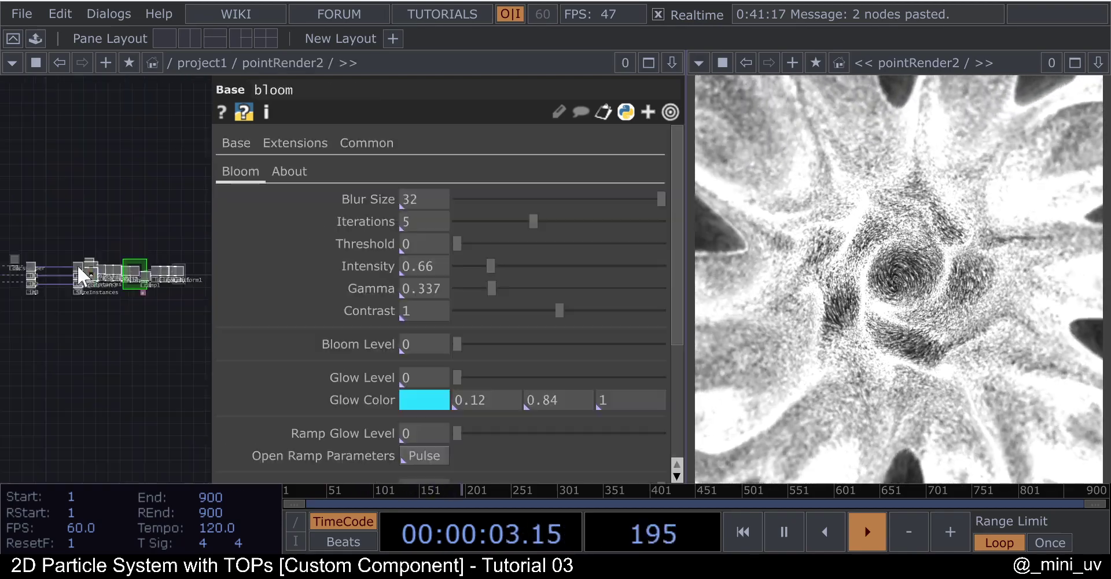
{"action": "middle_click_drag", "start_coordinate": [134, 270], "coordinate": [184, 310]}
{"action": "left_click_drag", "start_coordinate": [153, 241], "coordinate": [59, 254]}
{"action": "scroll", "coordinate": [148, 316], "scroll_direction": "up", "scroll_amount": 5}
{"action": "left_click", "coordinate": [148, 318]}
{"action": "left_click_drag", "start_coordinate": [631, 237], "coordinate": [594, 234]}
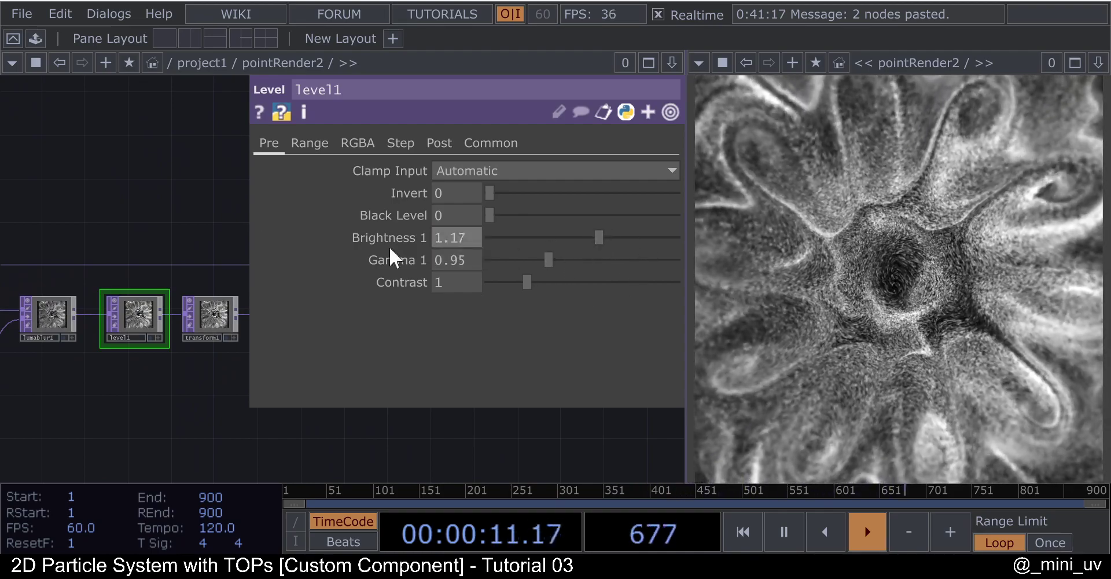
- Return to the project network and set the Particle_System_2D external force's Pre-Shrink to 2 and Filter Size to 9
{"action": "scroll", "coordinate": [225, 260], "scroll_direction": "down", "scroll_amount": 10}
{"action": "key", "text": "p"}
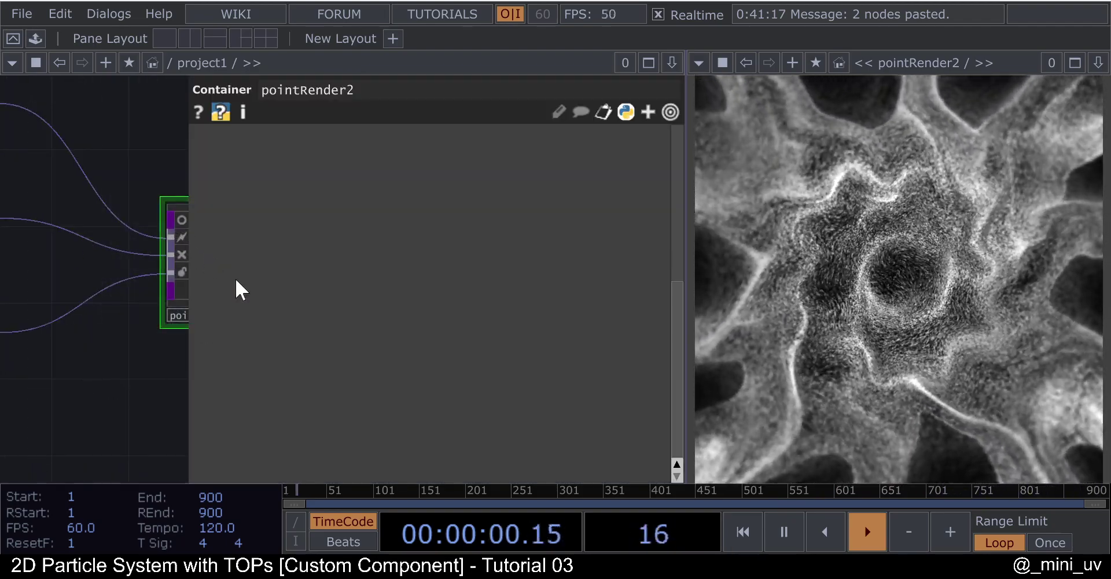
{"action": "key", "text": "p"}
{"action": "scroll", "coordinate": [327, 240], "scroll_direction": "down", "scroll_amount": 3}
{"action": "scroll", "coordinate": [345, 242], "scroll_direction": "down", "scroll_amount": 3}
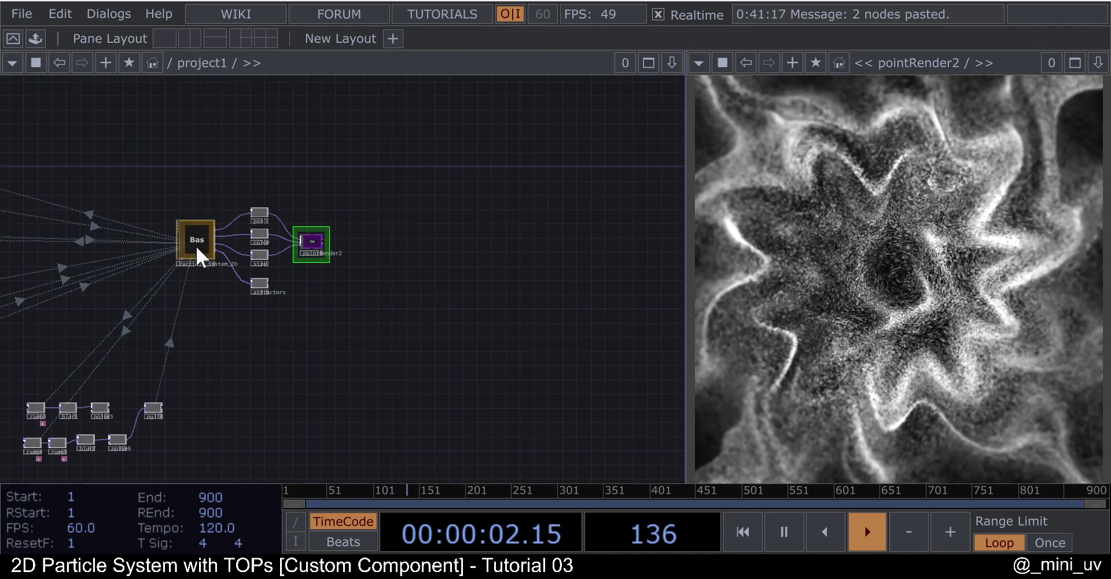
{"action": "scroll", "coordinate": [207, 236], "scroll_direction": "up", "scroll_amount": 3}
{"action": "key", "text": "p"}
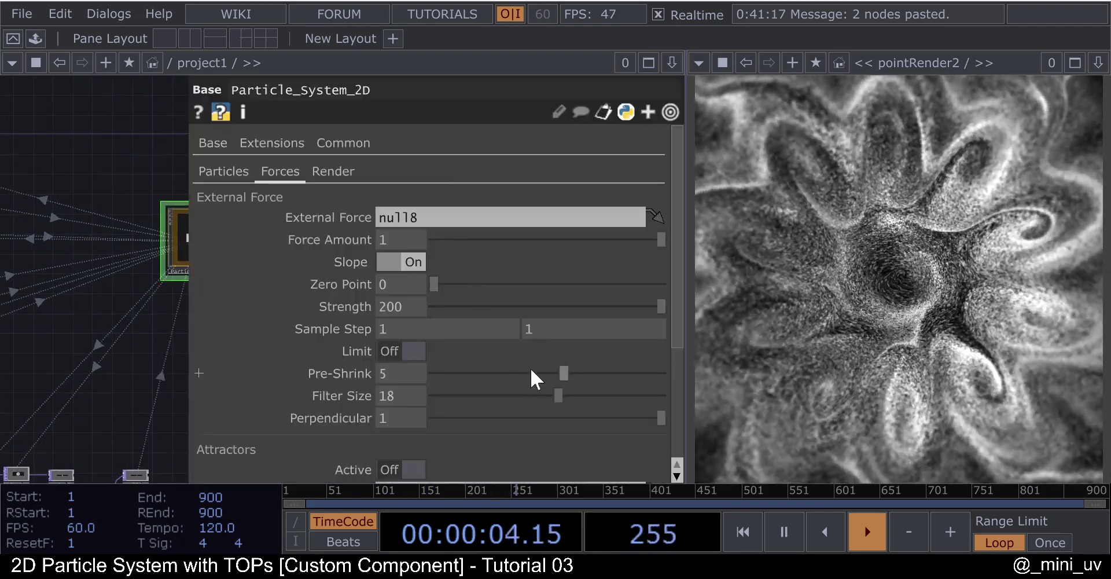
{"action": "left_click", "coordinate": [436, 374]}
{"action": "left_click_drag", "start_coordinate": [559, 391], "coordinate": [454, 385]}
{"action": "left_click", "coordinate": [466, 373]}
{"action": "left_click", "coordinate": [493, 397]}
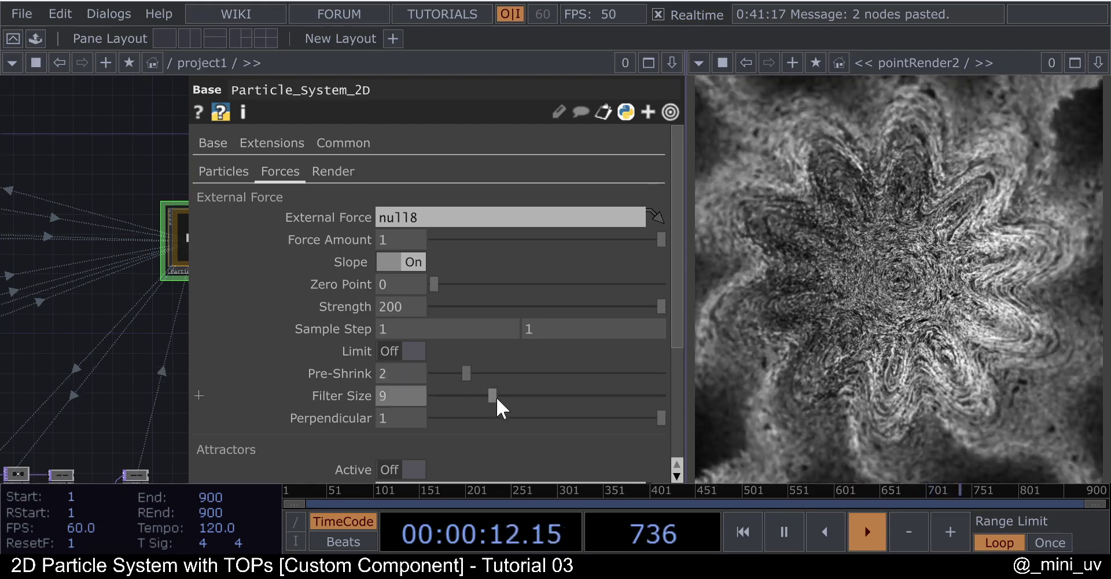
- Examine the null8 TOP's flower-shaped force texture up close and its connection to Particle_System_2D
{"action": "scroll", "coordinate": [65, 274], "scroll_direction": "down", "scroll_amount": 5}
{"action": "scroll", "coordinate": [98, 365], "scroll_direction": "up", "scroll_amount": 8}
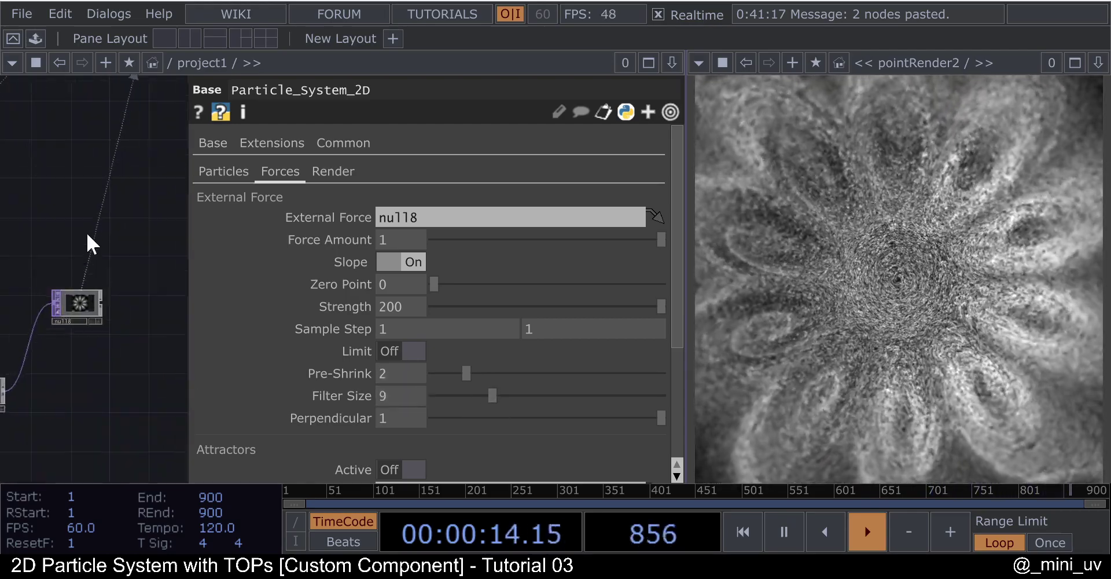
{"action": "key", "text": "p"}
{"action": "left_click_drag", "start_coordinate": [134, 288], "coordinate": [258, 266]}
{"action": "scroll", "coordinate": [226, 301], "scroll_direction": "up", "scroll_amount": 6}
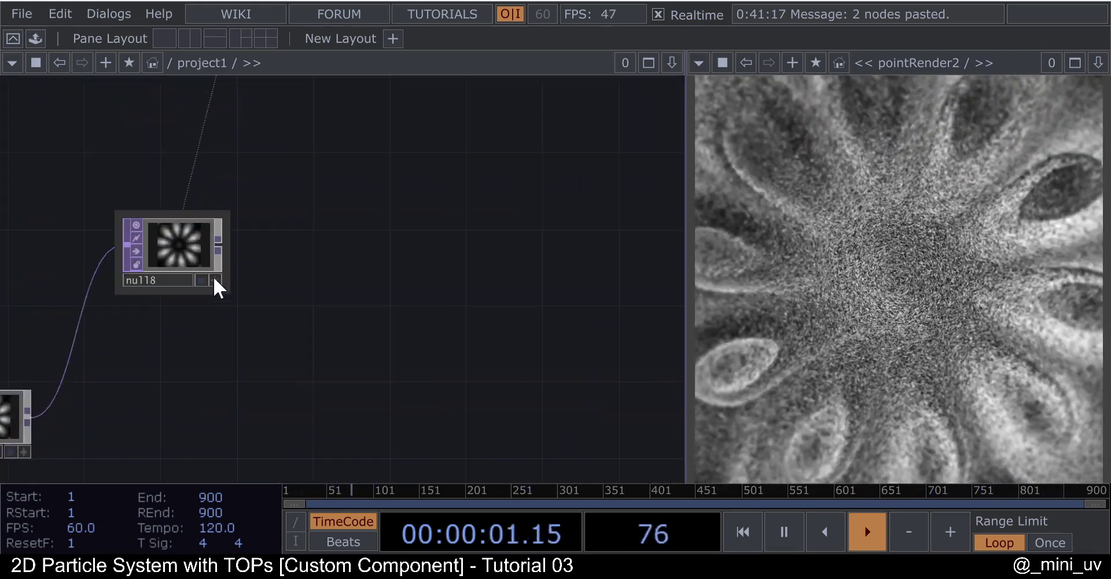
{"action": "left_click", "coordinate": [175, 225]}
{"action": "scroll", "coordinate": [212, 295], "scroll_direction": "down", "scroll_amount": 6}
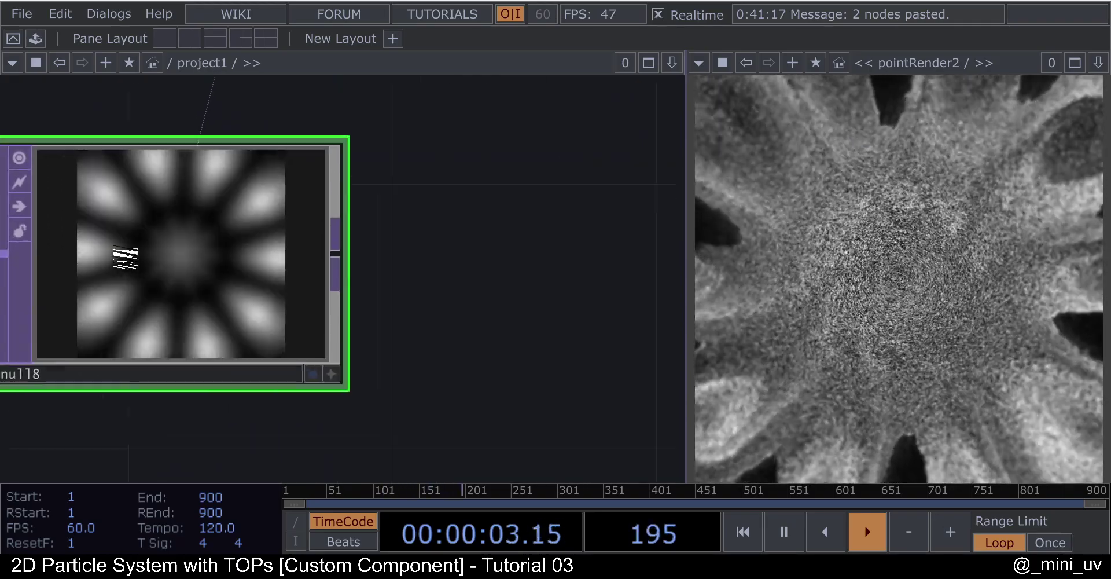
{"action": "scroll", "coordinate": [302, 249], "scroll_direction": "down", "scroll_amount": 8}
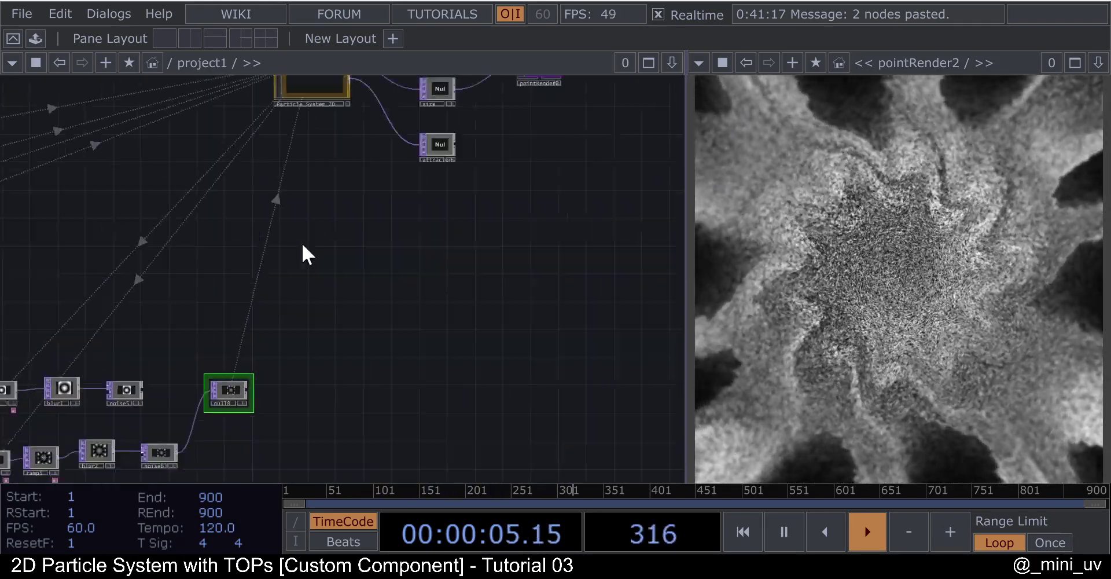
{"action": "left_click", "coordinate": [300, 202]}
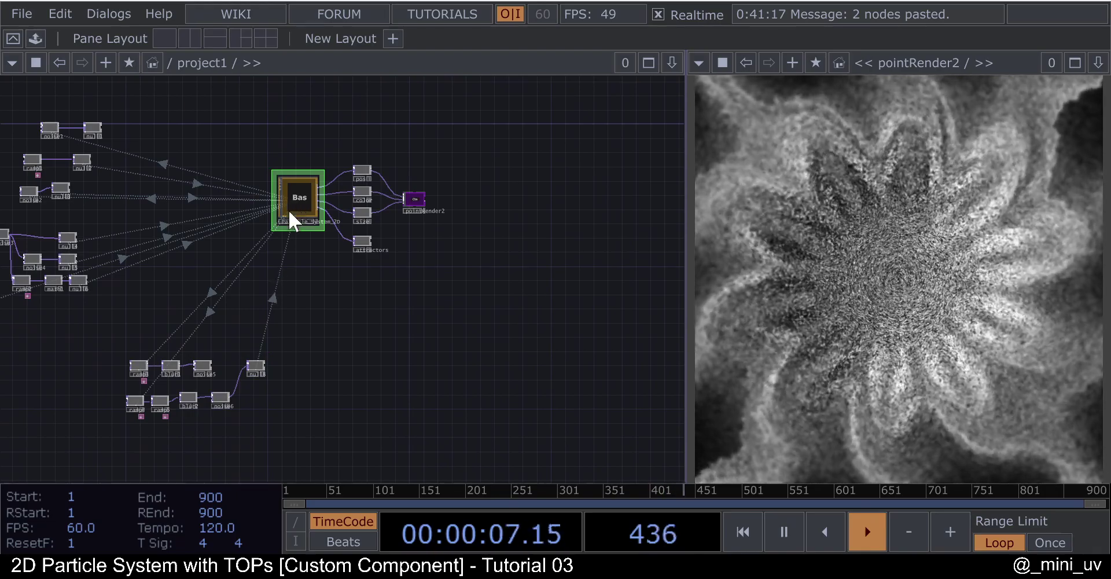
- Add a Select TOP near the external force network and set its TOP reference to null8
{"action": "key", "text": "p"}
{"action": "scroll", "coordinate": [139, 347], "scroll_direction": "up", "scroll_amount": 5}
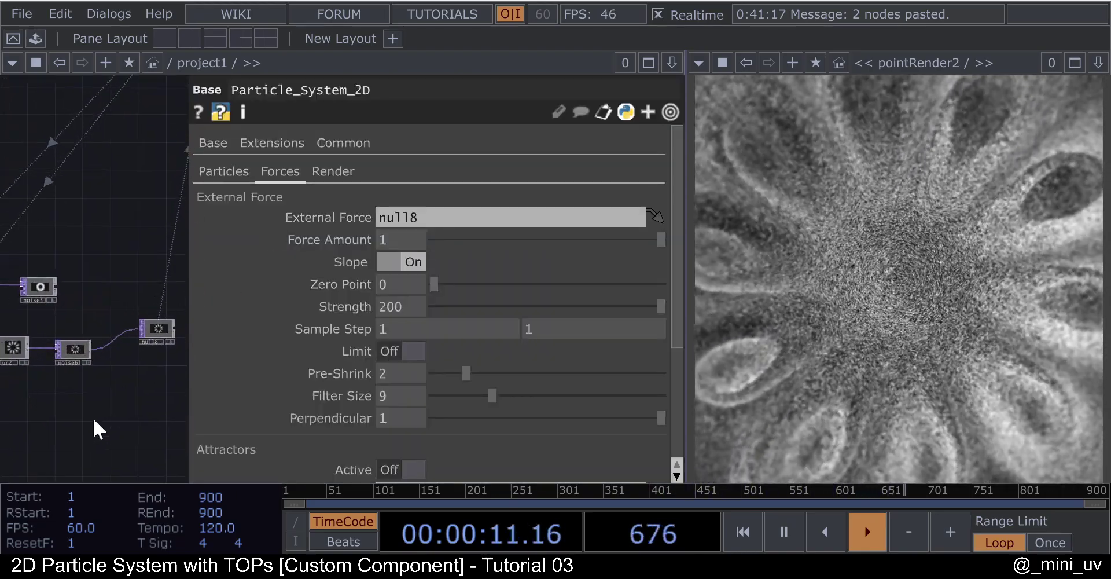
{"action": "key", "text": "Tab"}
{"action": "type", "text": "e"}
{"action": "left_click", "coordinate": [450, 532]}
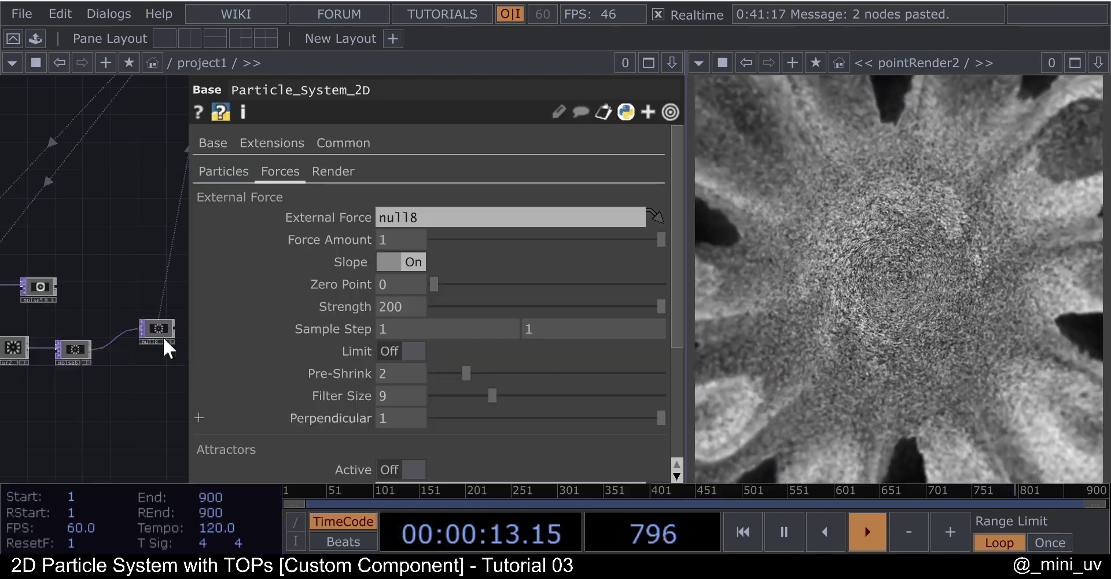
{"action": "left_click", "coordinate": [92, 227]}
{"action": "left_click_drag", "start_coordinate": [132, 280], "coordinate": [182, 290]}
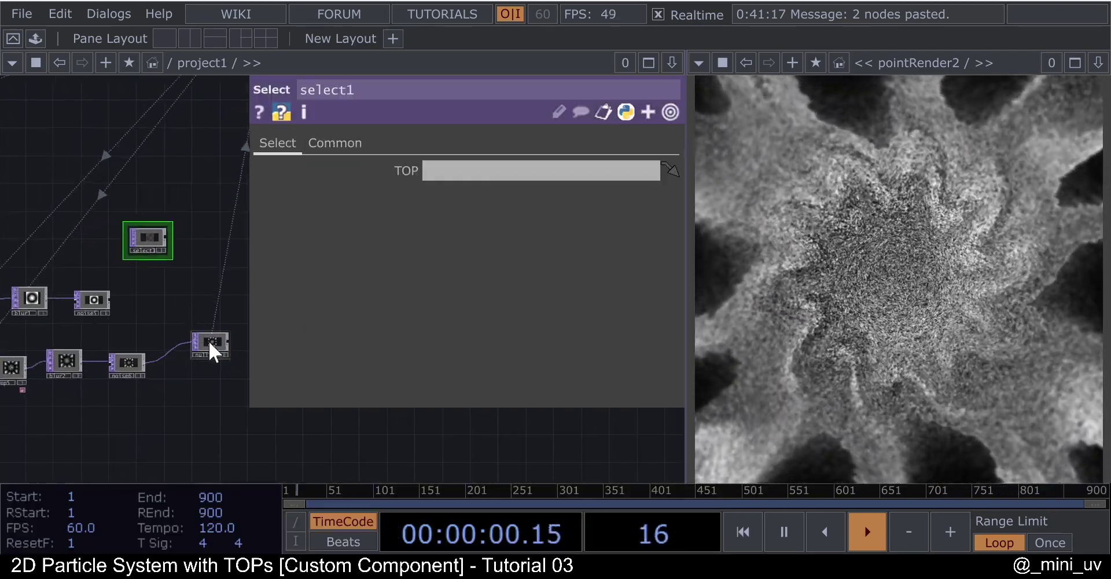
{"action": "left_click_drag", "start_coordinate": [99, 214], "coordinate": [60, 230]}
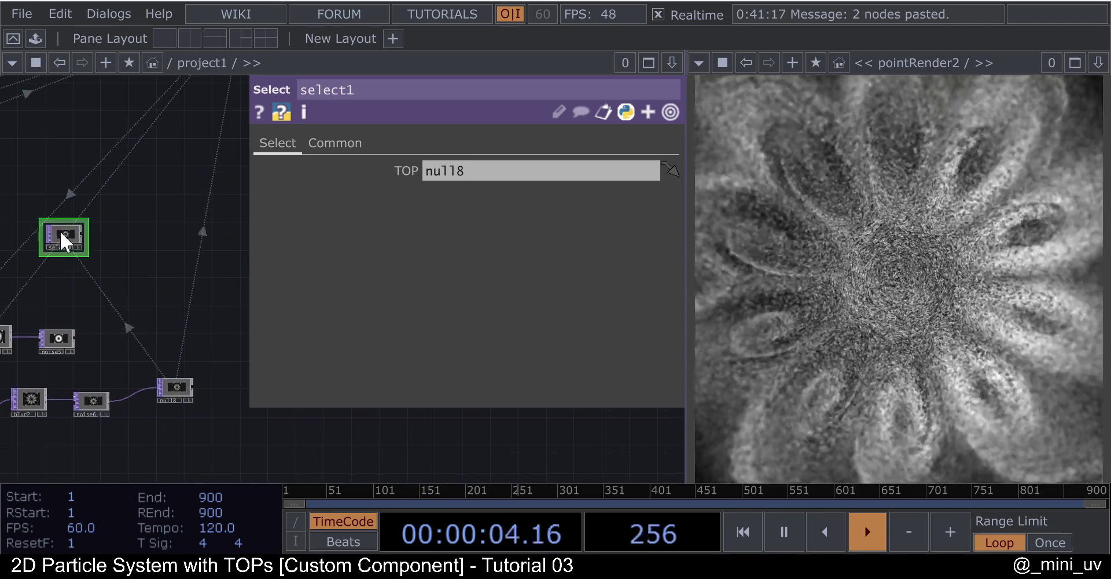
- Append a Level TOP to the Select TOP, followed by a Null TOP
{"action": "right_click", "coordinate": [81, 230]}
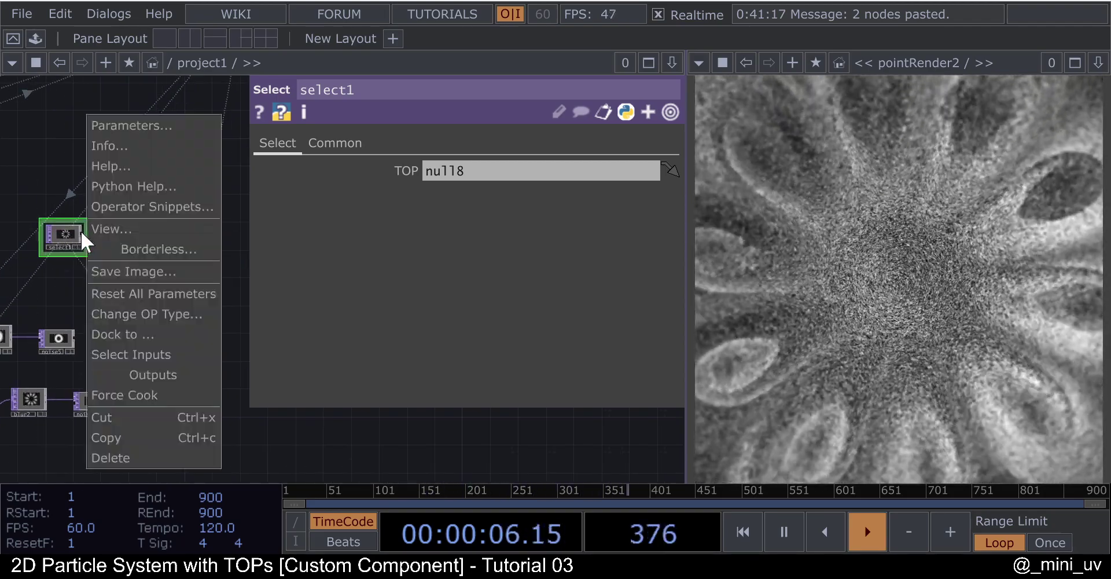
{"action": "left_click", "coordinate": [64, 191]}
{"action": "right_click", "coordinate": [84, 232]}
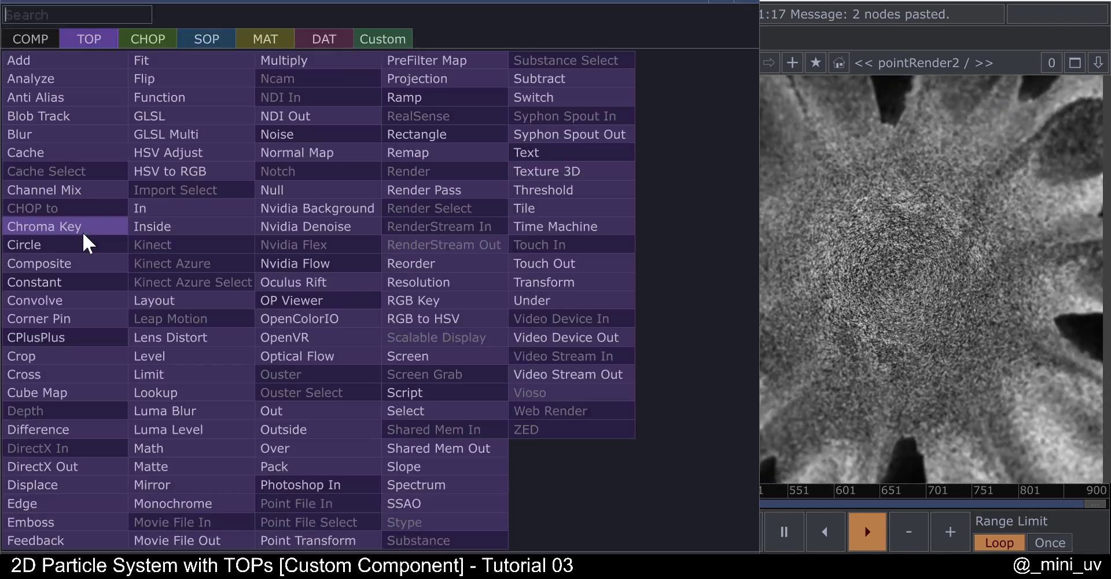
{"action": "key", "text": "Escape"}
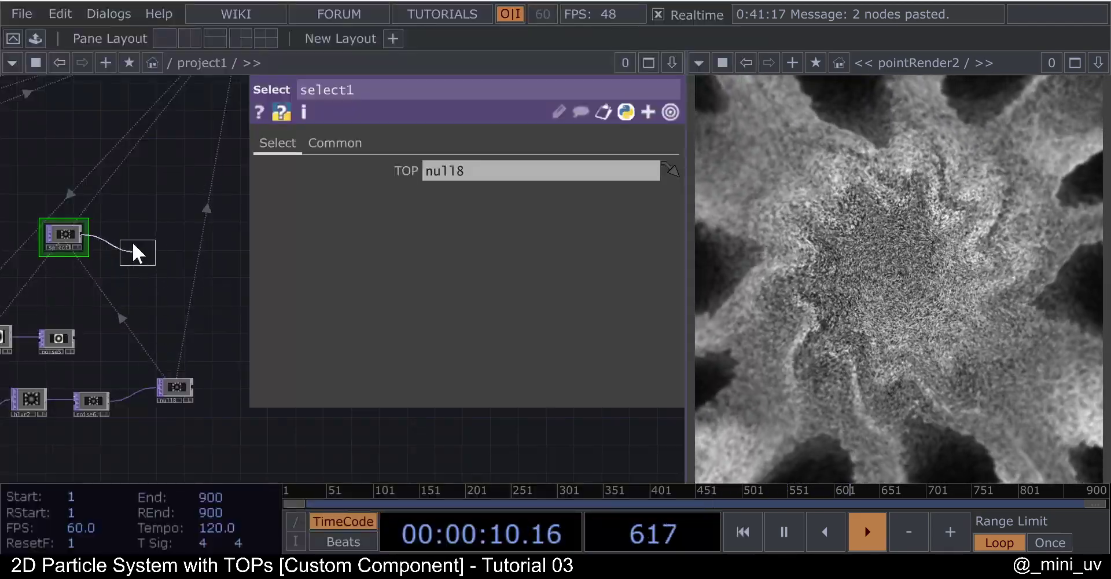
{"action": "left_click", "coordinate": [126, 234]}
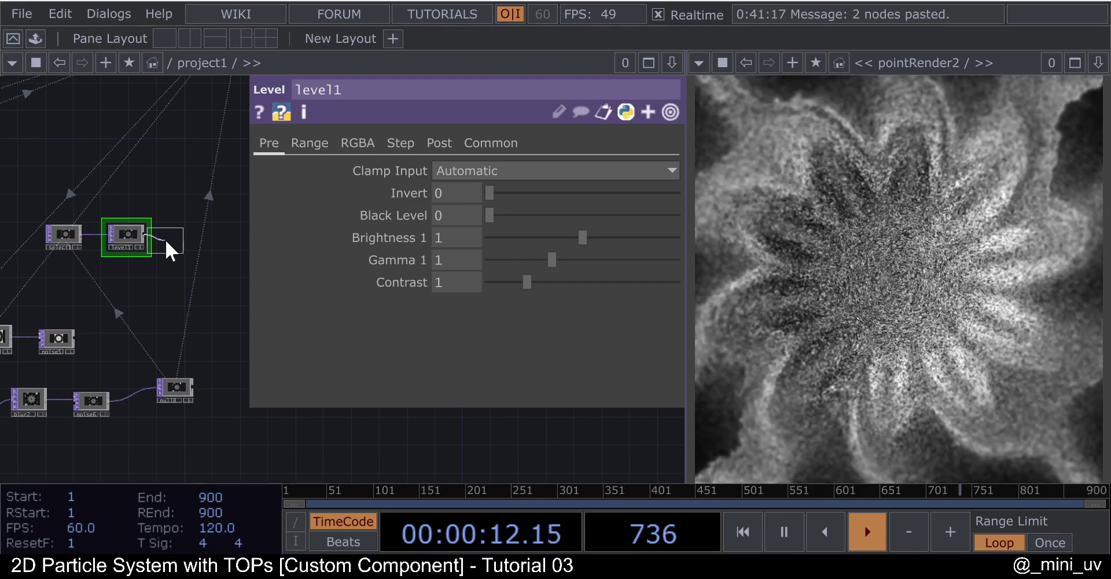
{"action": "left_click", "coordinate": [180, 236]}
{"action": "left_click_drag", "start_coordinate": [174, 186], "coordinate": [164, 262]}
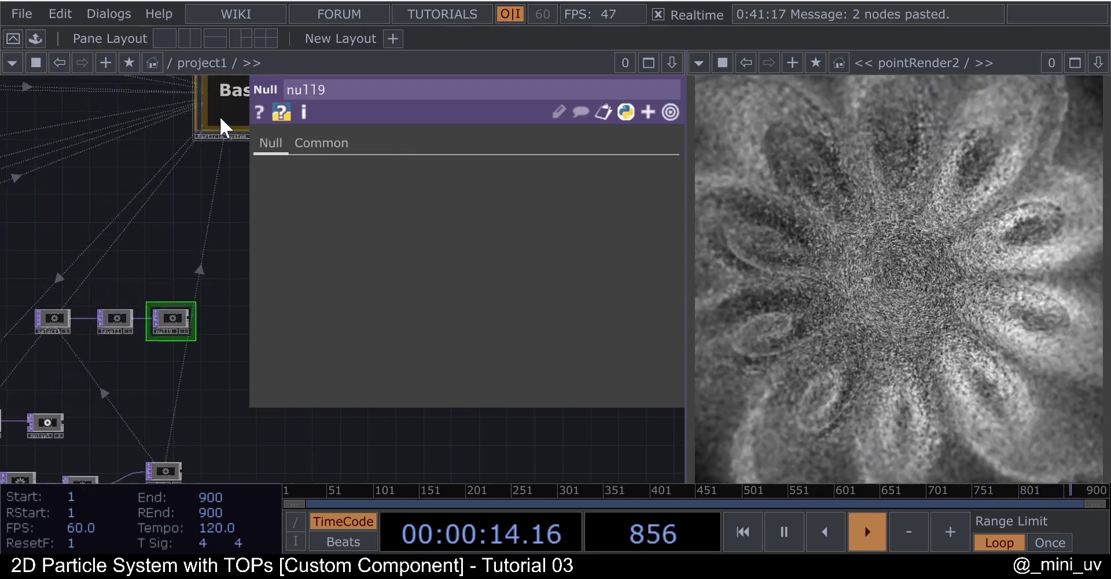
- Set the Particle_System_2D render Color mode to Custom and assign null9 as the Custom Color
{"action": "left_click", "coordinate": [220, 116]}
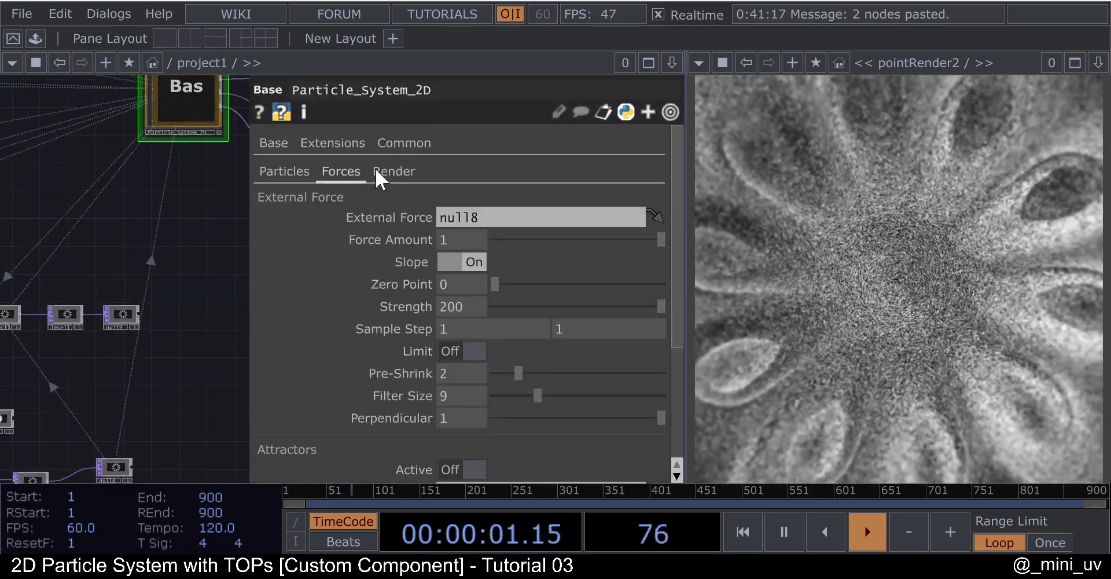
{"action": "left_click", "coordinate": [391, 172]}
{"action": "left_click_drag", "start_coordinate": [130, 316], "coordinate": [200, 290]}
{"action": "scroll", "coordinate": [199, 290], "scroll_direction": "up", "scroll_amount": 3}
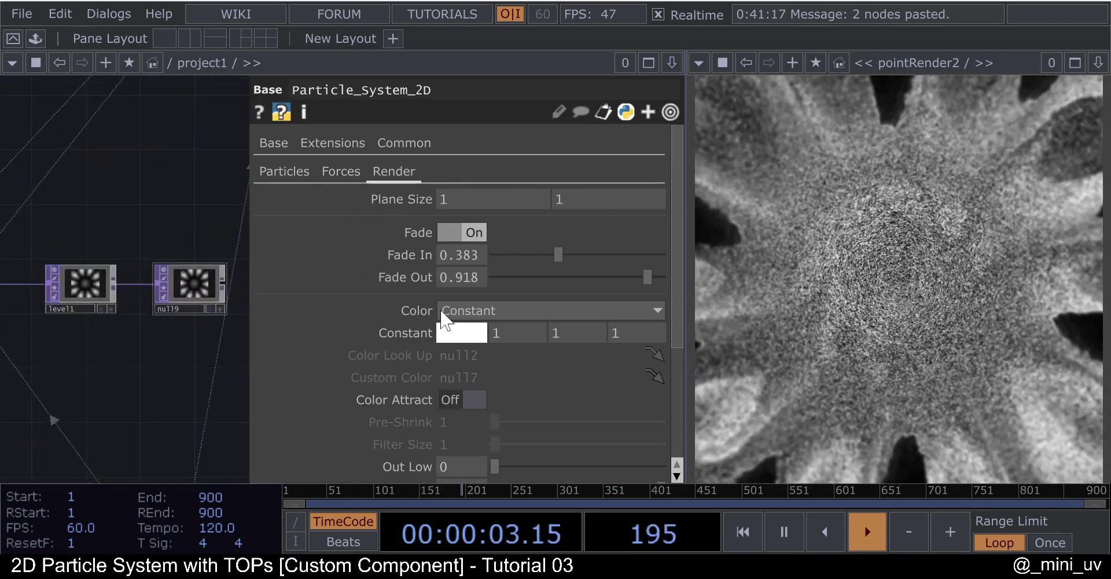
{"action": "left_click", "coordinate": [455, 308]}
{"action": "left_click", "coordinate": [473, 388]}
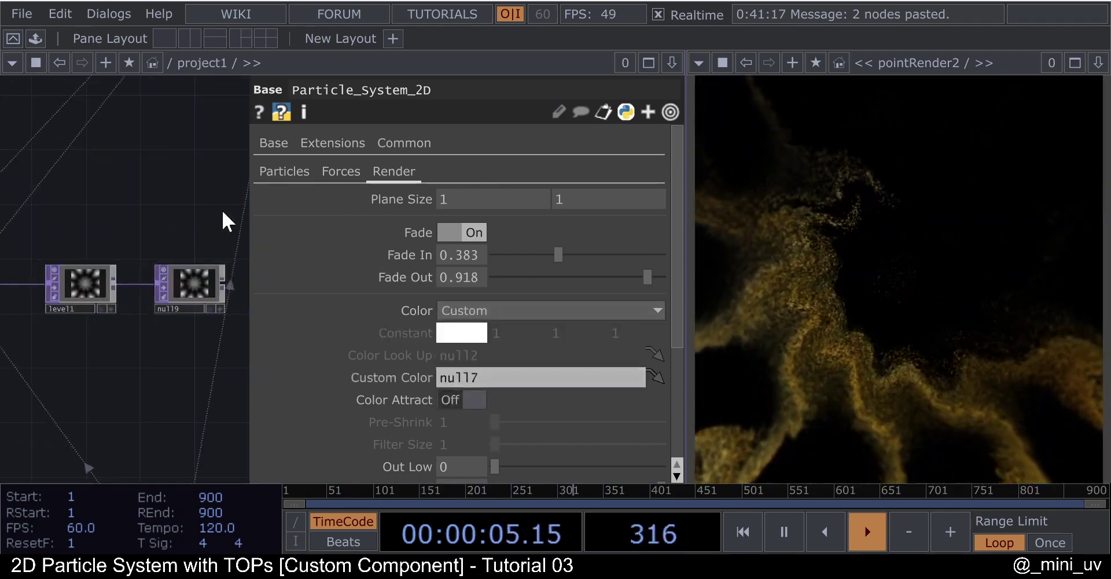
{"action": "left_click_drag", "start_coordinate": [153, 275], "coordinate": [492, 375]}
- Try other Gamma 1 values on the level1 TOP feeding null9 and reset Gamma 1 to 1
{"action": "left_click", "coordinate": [38, 277]}
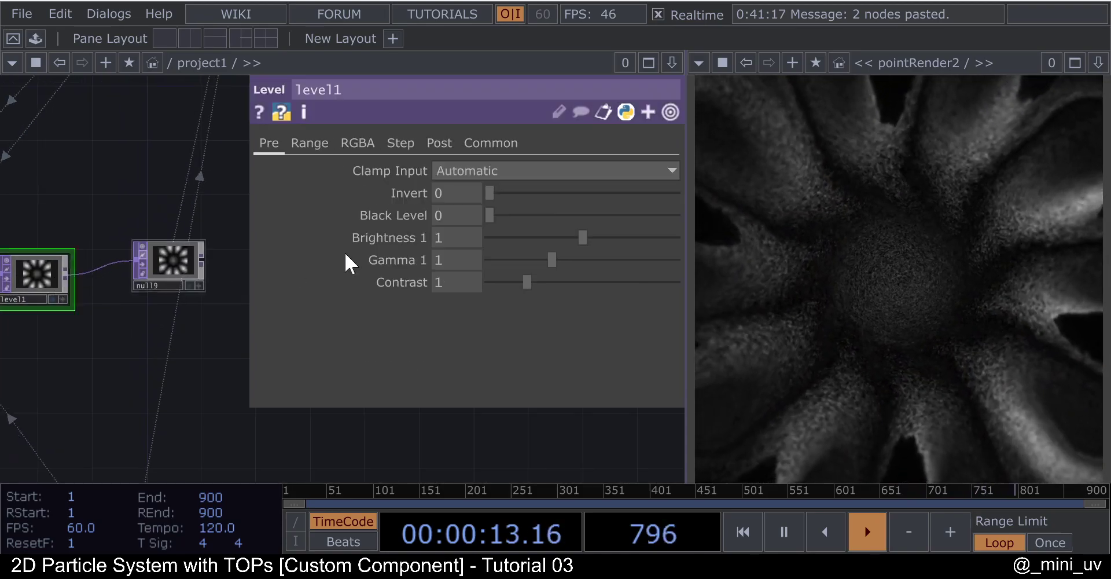
{"action": "mouse_move", "coordinate": [531, 260]}
{"action": "left_mouse_down"}
{"action": "mouse_move", "coordinate": [559, 264]}
{"action": "mouse_move", "coordinate": [550, 264]}
{"action": "left_mouse_up"}
{"action": "left_click", "coordinate": [478, 259]}
{"action": "type", "text": "1"}
{"action": "key", "text": "Return"}
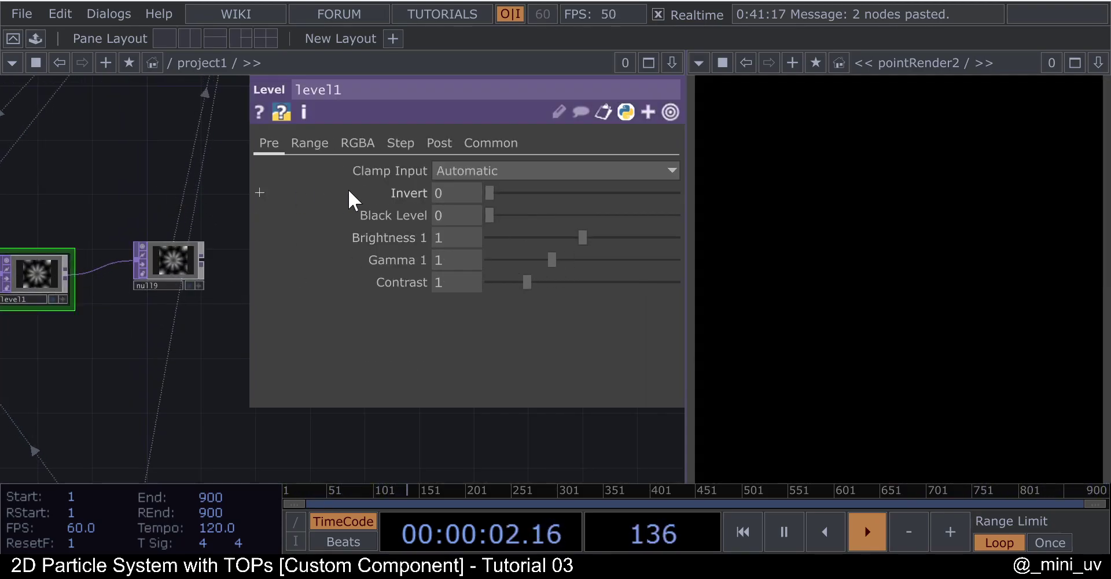
- Set the Particle_System_2D render Color mode back to Constant
{"action": "scroll", "coordinate": [168, 208], "scroll_direction": "down", "scroll_amount": 5}
{"action": "scroll", "coordinate": [153, 226], "scroll_direction": "down", "scroll_amount": 3}
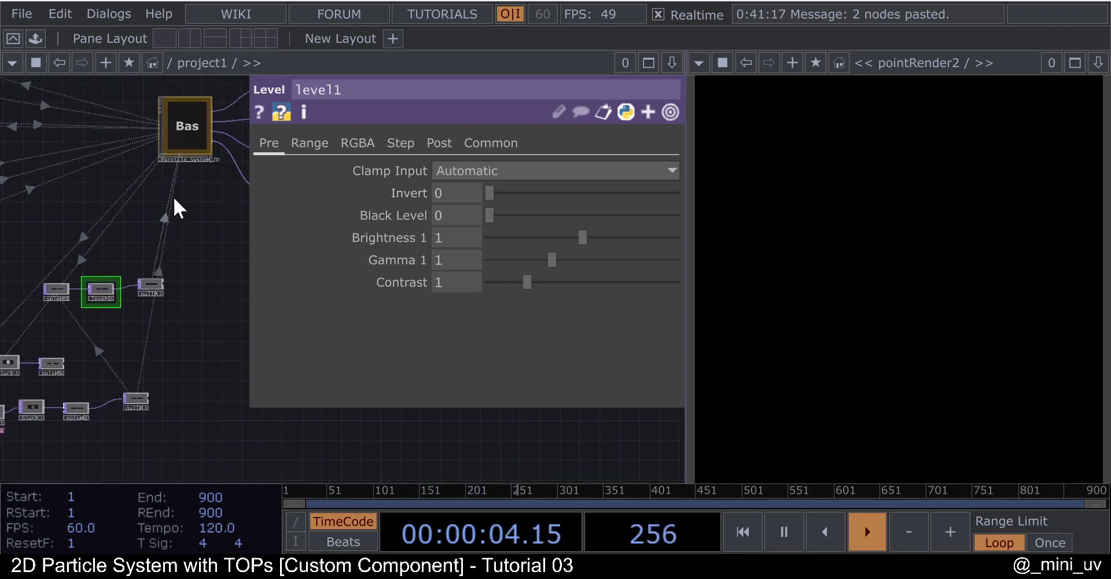
{"action": "left_click", "coordinate": [199, 153]}
{"action": "left_click", "coordinate": [503, 311]}
{"action": "left_click", "coordinate": [470, 330]}
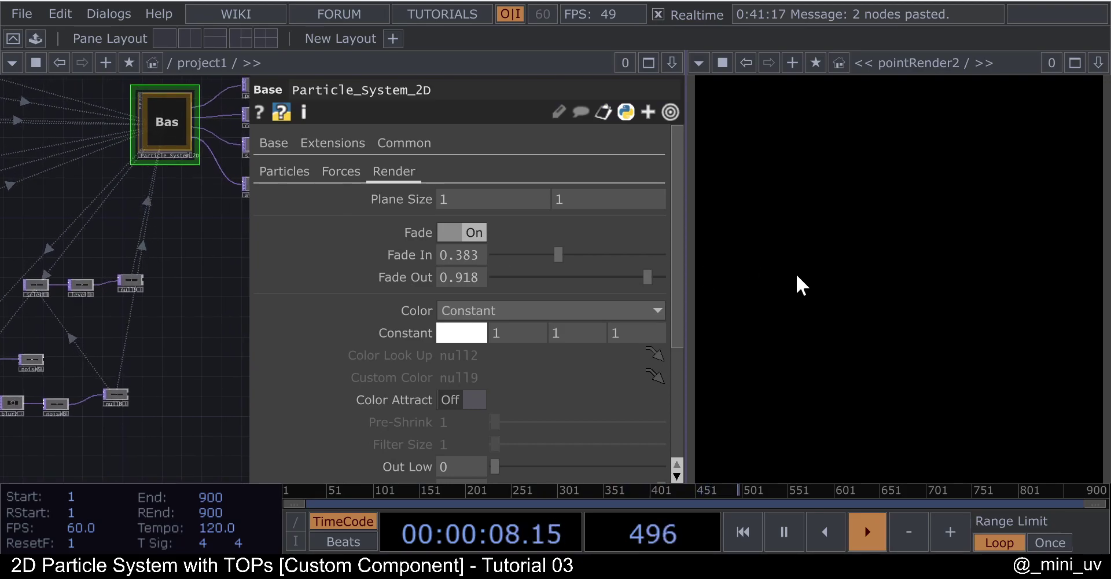
- Examine the null9 texture and the operator chain inside pointRender2, from the render through level1 to bloom, to trace the black output
{"action": "scroll", "coordinate": [191, 238], "scroll_direction": "up", "scroll_amount": 5}
{"action": "scroll", "coordinate": [133, 293], "scroll_direction": "down", "scroll_amount": 5}
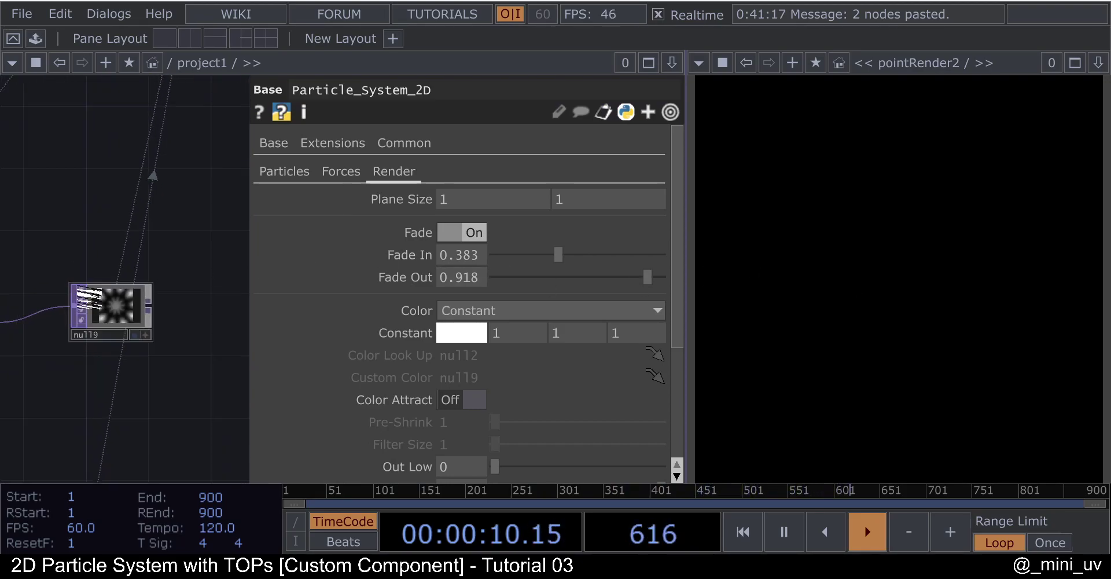
{"action": "scroll", "coordinate": [198, 174], "scroll_direction": "up", "scroll_amount": 8}
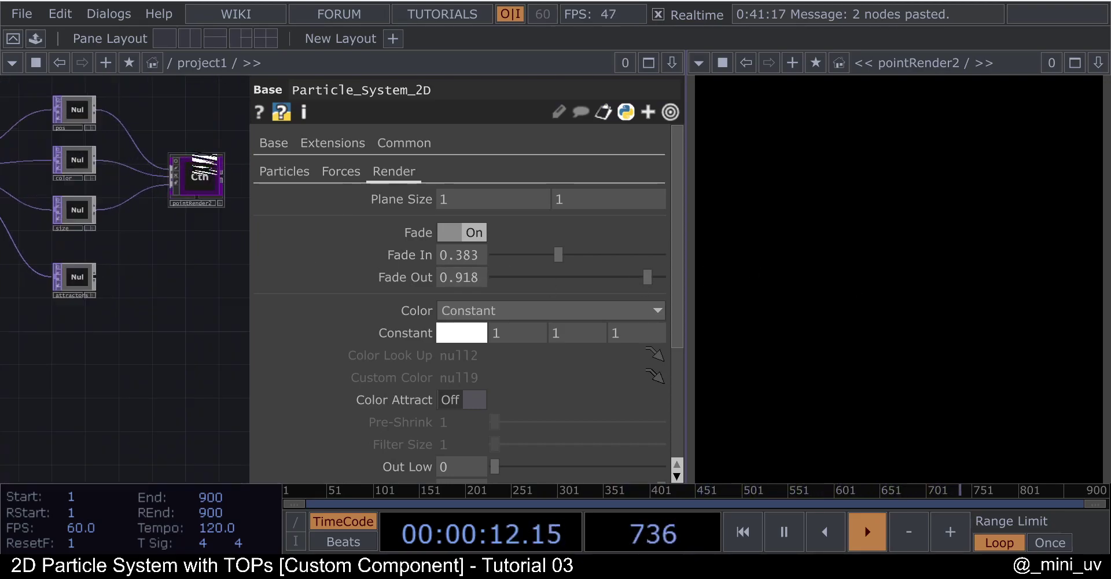
{"action": "scroll", "coordinate": [99, 258], "scroll_direction": "up", "scroll_amount": 5}
{"action": "left_click_drag", "start_coordinate": [99, 174], "coordinate": [234, 197]}
{"action": "scroll", "coordinate": [86, 301], "scroll_direction": "up", "scroll_amount": 3}
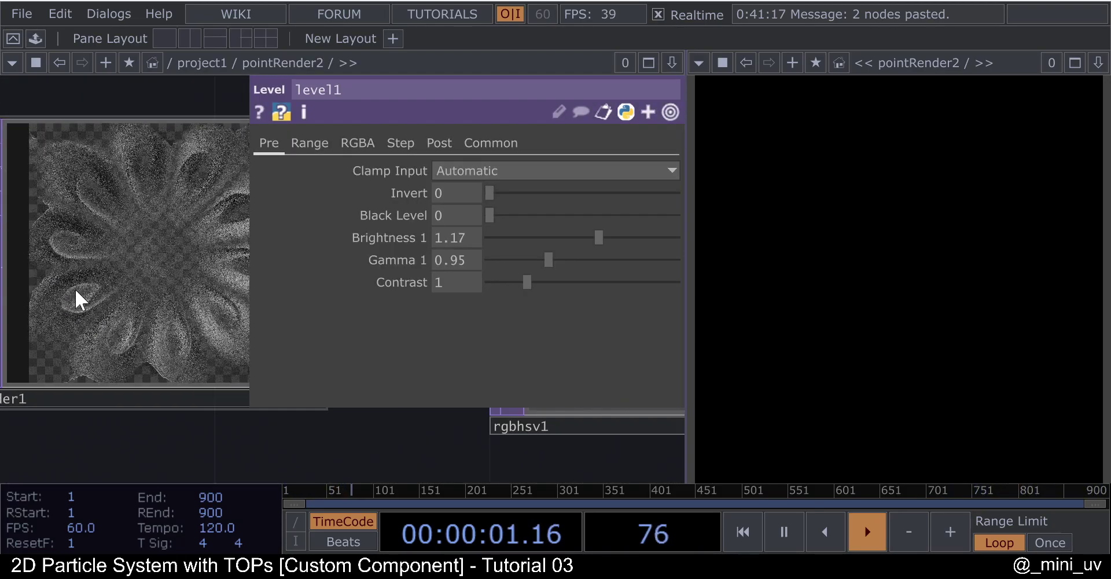
{"action": "scroll", "coordinate": [80, 289], "scroll_direction": "down", "scroll_amount": 8}
{"action": "scroll", "coordinate": [148, 290], "scroll_direction": "up", "scroll_amount": 4}
{"action": "scroll", "coordinate": [23, 216], "scroll_direction": "down", "scroll_amount": 5}
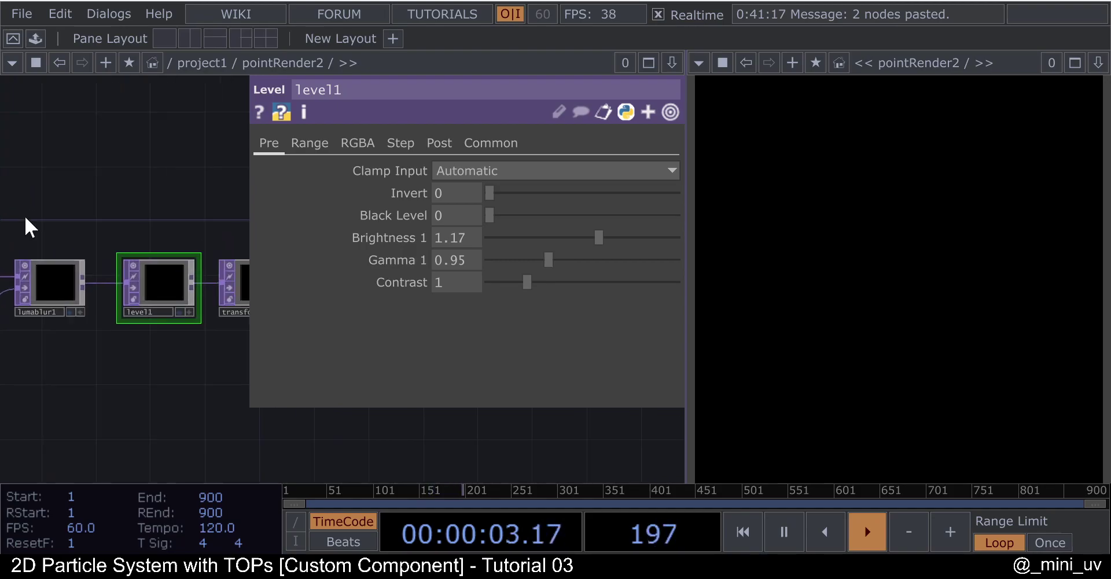
{"action": "scroll", "coordinate": [72, 203], "scroll_direction": "up", "scroll_amount": 4}
{"action": "scroll", "coordinate": [88, 218], "scroll_direction": "down", "scroll_amount": 4}
{"action": "scroll", "coordinate": [144, 226], "scroll_direction": "up", "scroll_amount": 3}
{"action": "left_click", "coordinate": [203, 225]}
{"action": "scroll", "coordinate": [113, 226], "scroll_direction": "up", "scroll_amount": 3}
{"action": "scroll", "coordinate": [112, 226], "scroll_direction": "down", "scroll_amount": 2}
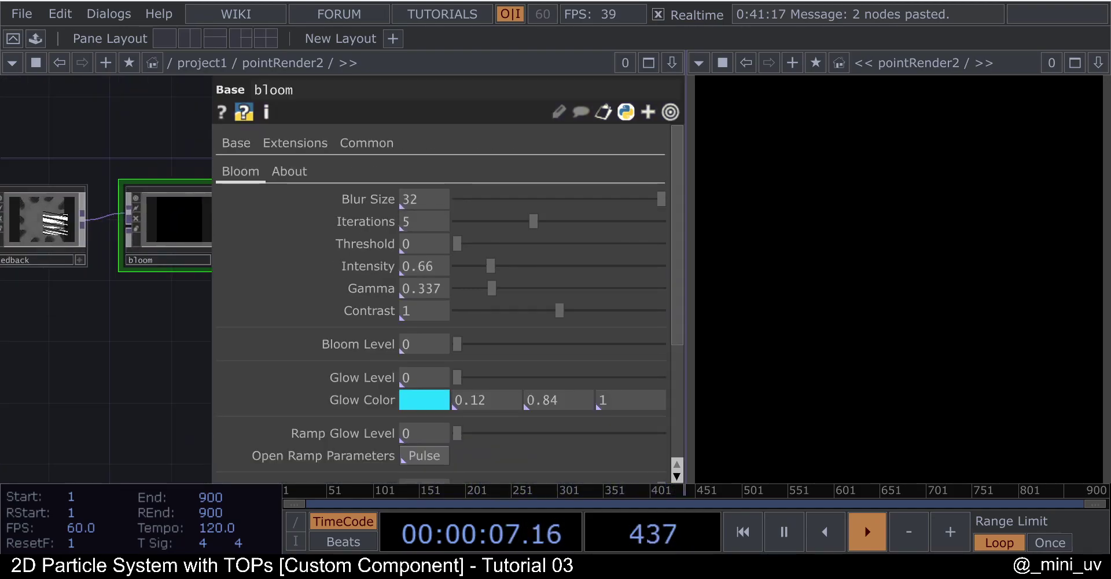
- Toggle Bypass on the bloom component that follows feedback inside pointRender2 and return to the project network
{"action": "left_click", "coordinate": [43, 219]}
{"action": "scroll", "coordinate": [148, 242], "scroll_direction": "up", "scroll_amount": 2}
{"action": "left_click", "coordinate": [106, 253]}
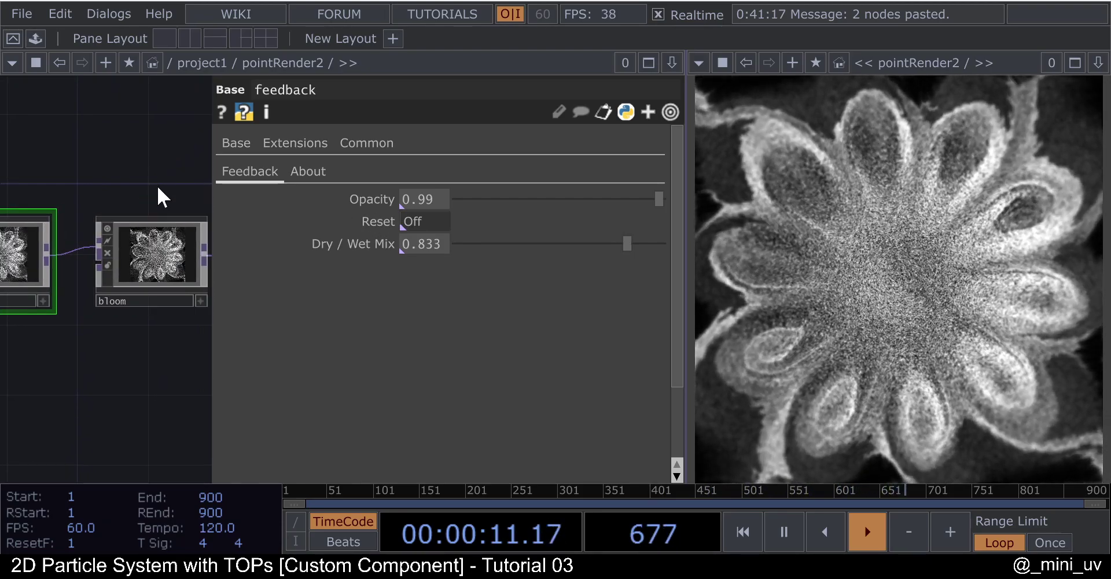
{"action": "scroll", "coordinate": [157, 244], "scroll_direction": "down", "scroll_amount": 3}
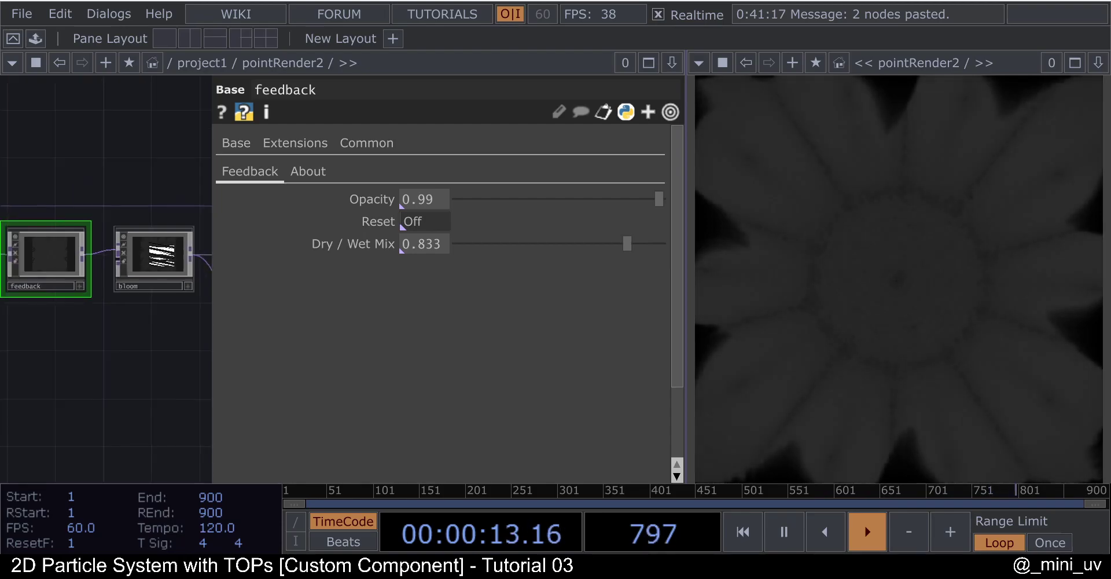
{"action": "left_click", "coordinate": [156, 252]}
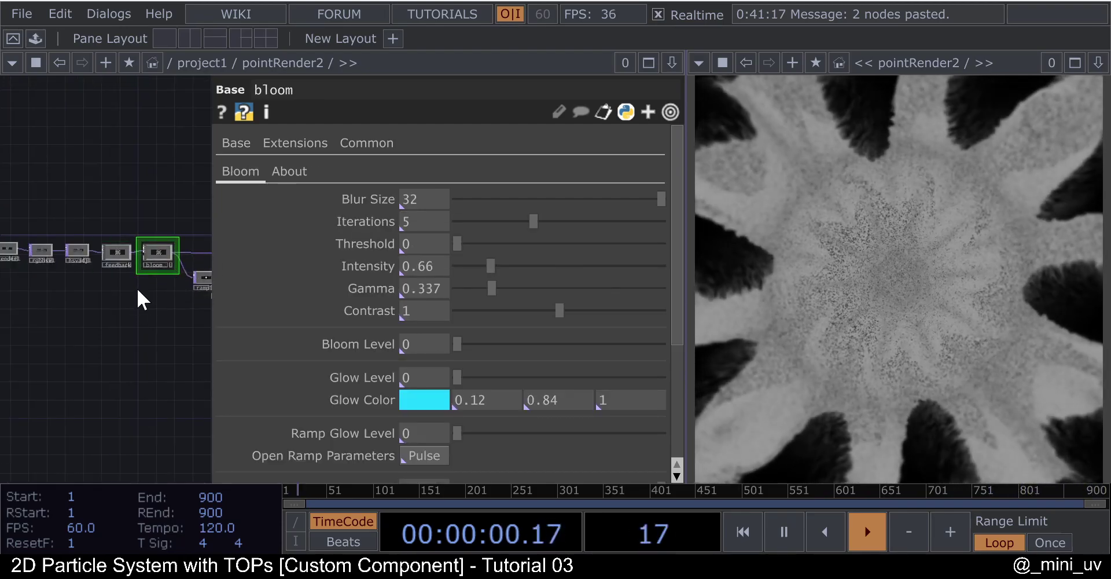
{"action": "scroll", "coordinate": [136, 288], "scroll_direction": "down", "scroll_amount": 5}
{"action": "scroll", "coordinate": [122, 276], "scroll_direction": "down", "scroll_amount": 6}
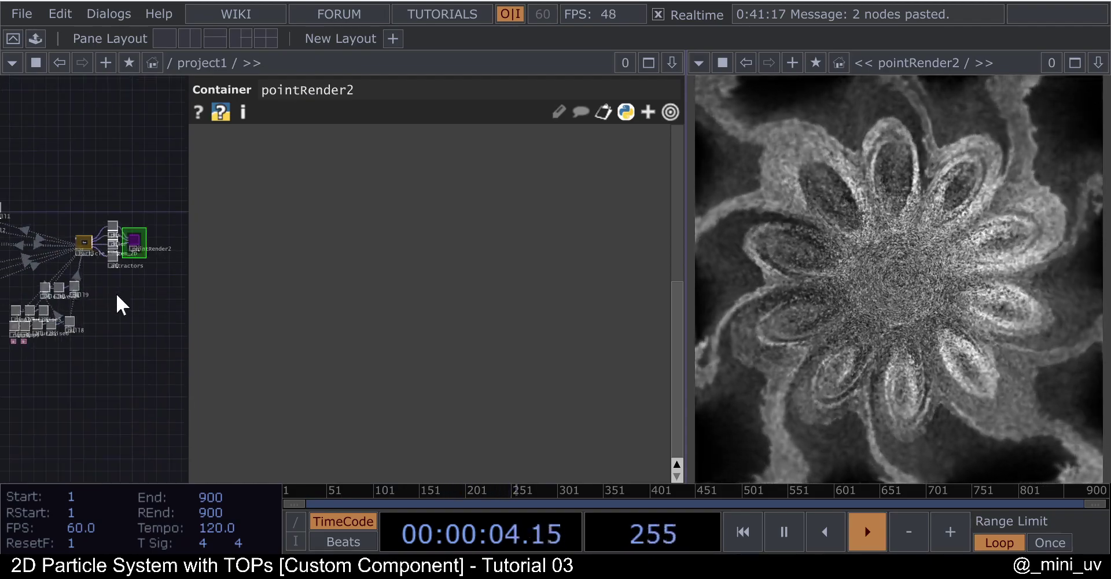
{"action": "key", "text": "p"}
{"action": "left_click_drag", "start_coordinate": [178, 290], "coordinate": [257, 290]}
{"action": "scroll", "coordinate": [197, 278], "scroll_direction": "up", "scroll_amount": 5}
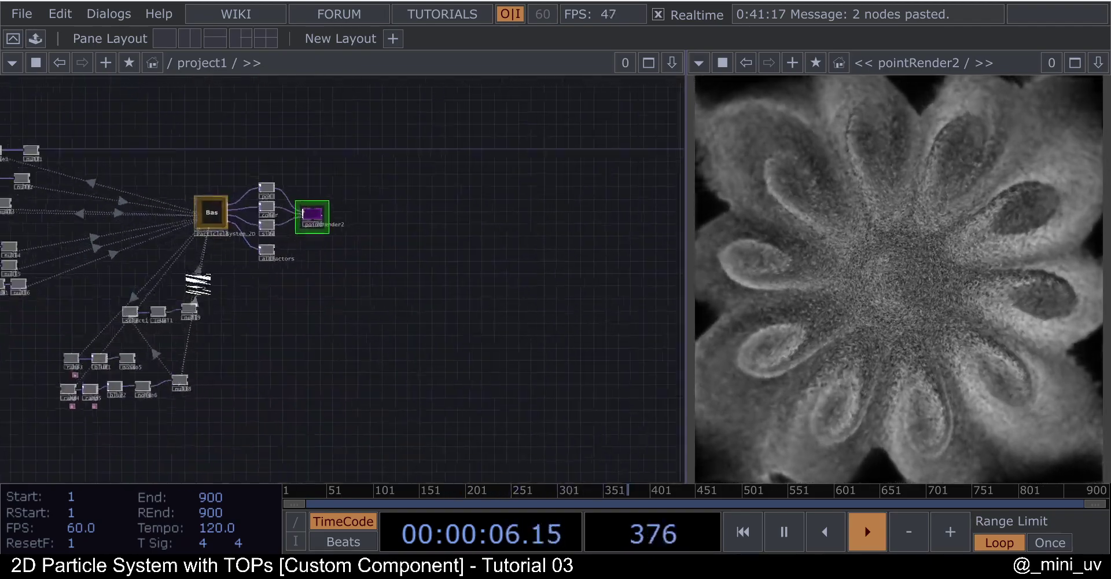
- Set the Particle_System_2D external force's Pre-Shrink to 1, Filter Size to 6 and Perpendicular to about 0.704
{"action": "left_click", "coordinate": [210, 202]}
{"action": "key", "text": "p"}
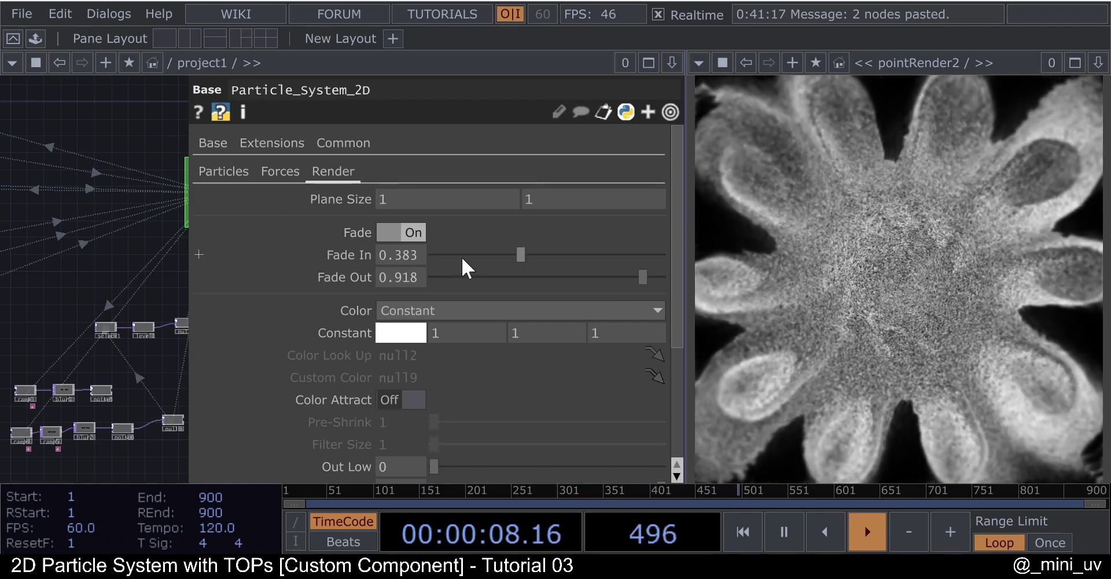
{"action": "left_click", "coordinate": [279, 172]}
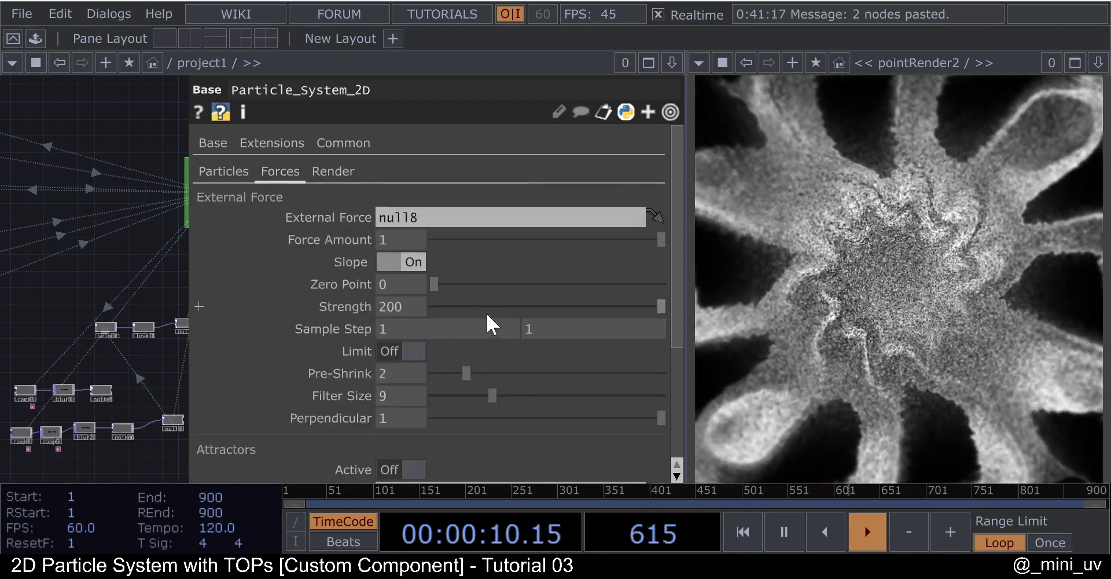
{"action": "left_click", "coordinate": [467, 375]}
{"action": "left_click_drag", "start_coordinate": [660, 418], "coordinate": [588, 421]}
{"action": "left_click", "coordinate": [515, 393]}
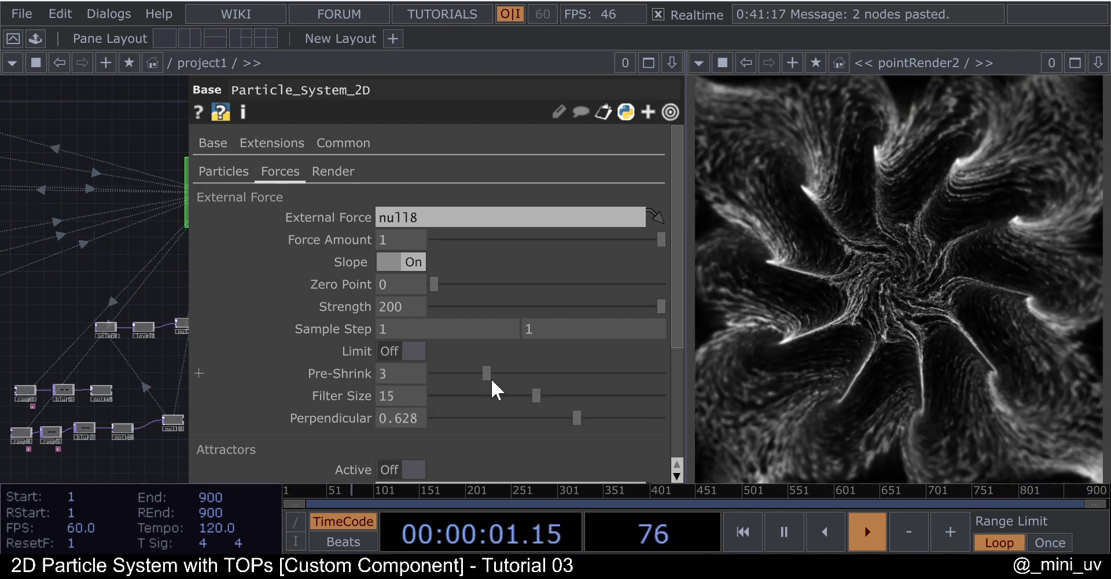
{"action": "left_click", "coordinate": [494, 376]}
{"action": "left_click_drag", "start_coordinate": [538, 394], "coordinate": [471, 395]}
{"action": "left_click", "coordinate": [441, 375]}
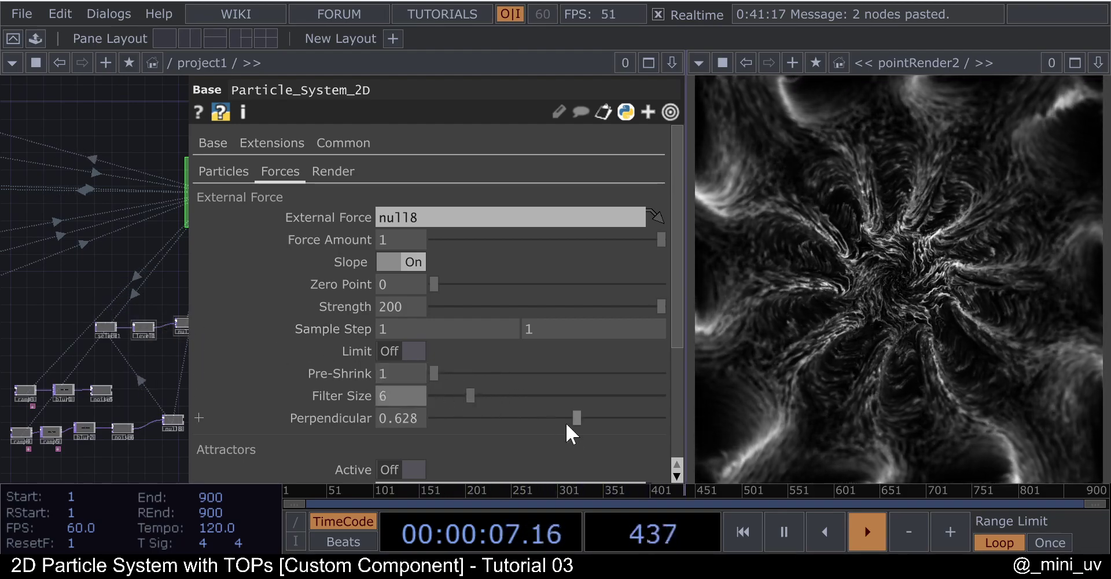
{"action": "left_click_drag", "start_coordinate": [582, 419], "coordinate": [596, 423]}
- Set Brightness 1 to 1.82 and Gamma 1 to 0.85 on the level1 TOP feeding null9
{"action": "scroll", "coordinate": [145, 243], "scroll_direction": "up", "scroll_amount": 5}
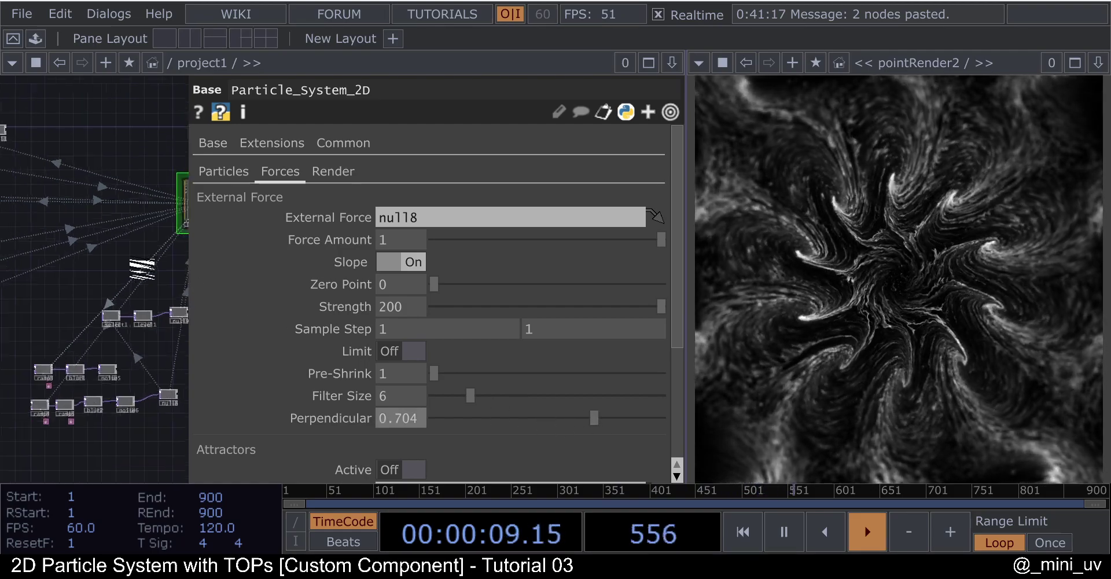
{"action": "scroll", "coordinate": [147, 284], "scroll_direction": "up", "scroll_amount": 4}
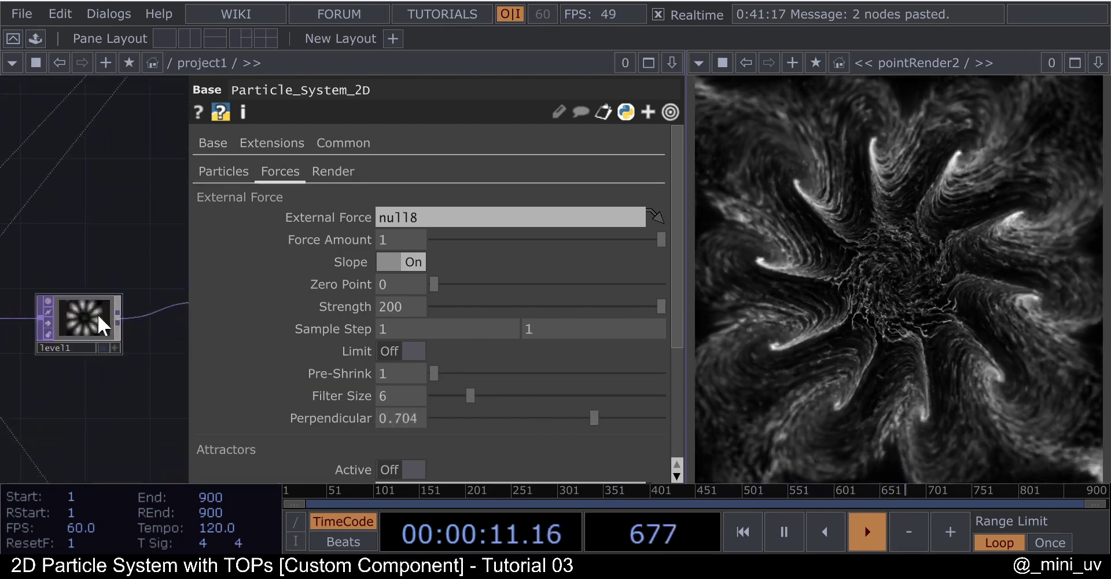
{"action": "left_click", "coordinate": [96, 307]}
{"action": "left_click_drag", "start_coordinate": [584, 224], "coordinate": [658, 250]}
{"action": "mouse_move", "coordinate": [550, 260]}
{"action": "left_mouse_down"}
{"action": "mouse_move", "coordinate": [524, 255]}
{"action": "mouse_move", "coordinate": [542, 258]}
{"action": "left_mouse_up"}
- Switch the Particle_System_2D render Color mode to Custom so it uses the null9 texture
{"action": "scroll", "coordinate": [217, 243], "scroll_direction": "down", "scroll_amount": 5}
{"action": "scroll", "coordinate": [190, 150], "scroll_direction": "down", "scroll_amount": 2}
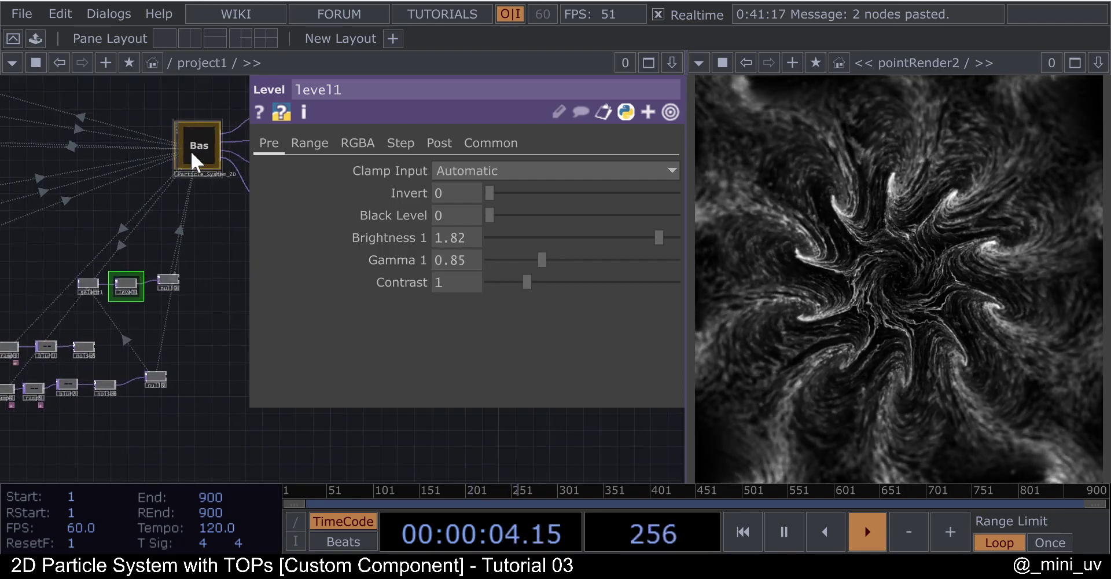
{"action": "left_click", "coordinate": [197, 149]}
{"action": "left_click", "coordinate": [404, 169]}
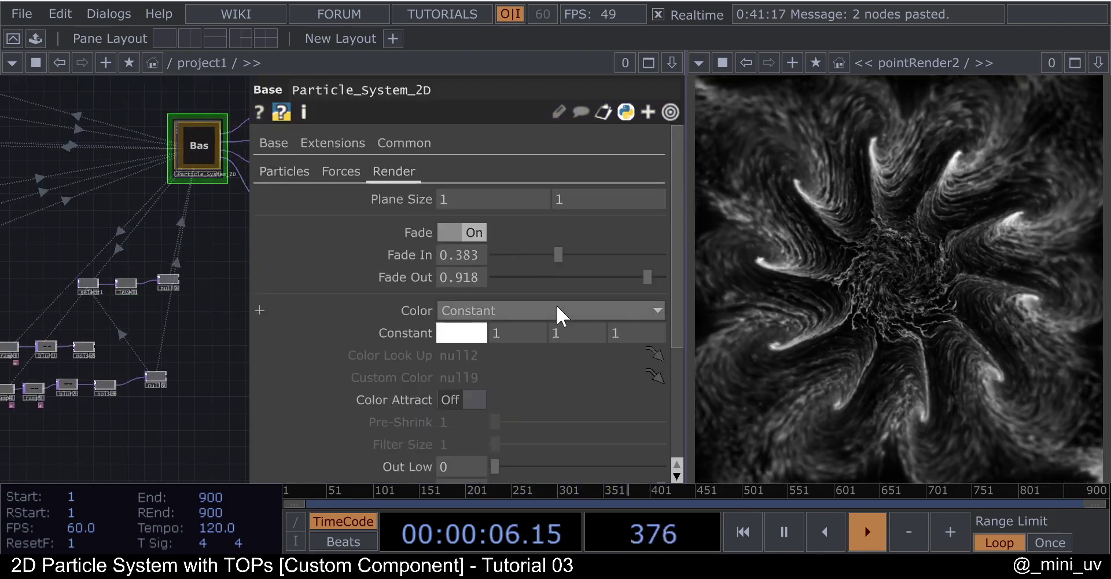
{"action": "left_click", "coordinate": [547, 310]}
{"action": "left_click", "coordinate": [457, 388]}
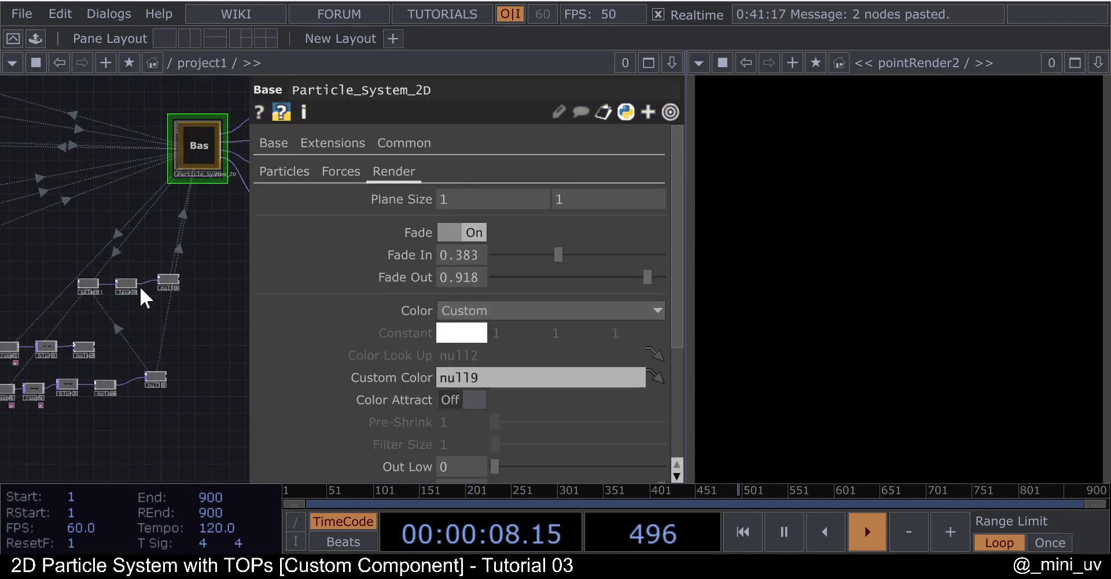
- Fine-tune Gamma 1 on the level1 TOP between select1 and null9
{"action": "scroll", "coordinate": [140, 285], "scroll_direction": "up", "scroll_amount": 3}
{"action": "left_click", "coordinate": [108, 282]}
{"action": "mouse_move", "coordinate": [542, 260]}
{"action": "left_mouse_down"}
{"action": "mouse_move", "coordinate": [568, 261]}
{"action": "mouse_move", "coordinate": [530, 256]}
{"action": "mouse_move", "coordinate": [544, 261]}
{"action": "left_mouse_up"}
- Open the pointRender2 network and try to route the feedback output past the bloom component
{"action": "scroll", "coordinate": [174, 275], "scroll_direction": "down", "scroll_amount": 6}
{"action": "left_click_drag", "start_coordinate": [246, 203], "coordinate": [110, 349]}
{"action": "scroll", "coordinate": [208, 215], "scroll_direction": "up", "scroll_amount": 8}
{"action": "scroll", "coordinate": [130, 287], "scroll_direction": "up", "scroll_amount": 8}
{"action": "scroll", "coordinate": [58, 211], "scroll_direction": "down", "scroll_amount": 3}
{"action": "left_click_drag", "start_coordinate": [113, 149], "coordinate": [88, 308]}
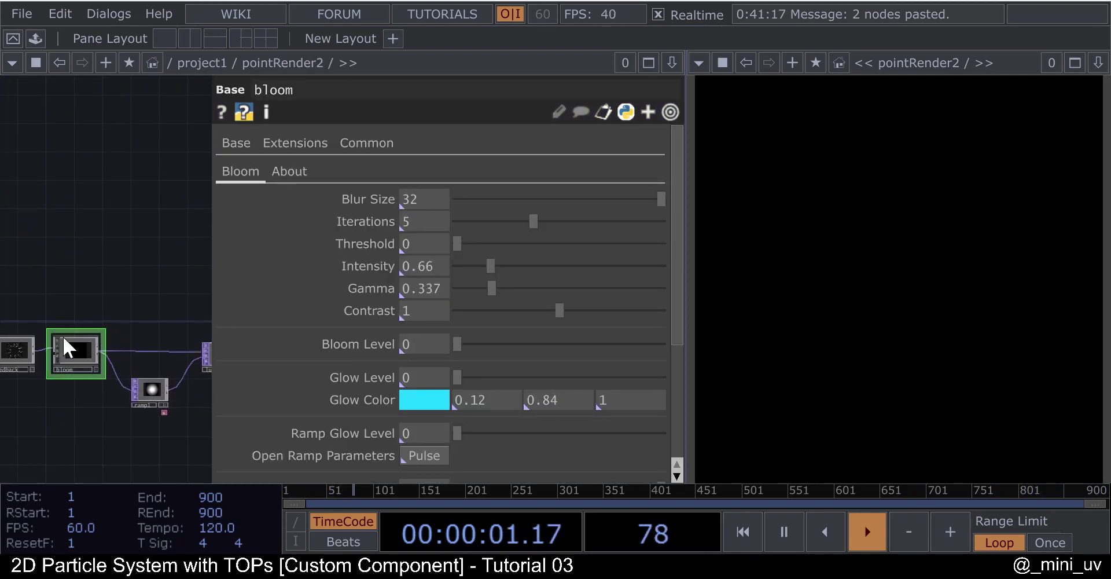
{"action": "left_click", "coordinate": [33, 348]}
{"action": "left_click", "coordinate": [97, 333]}
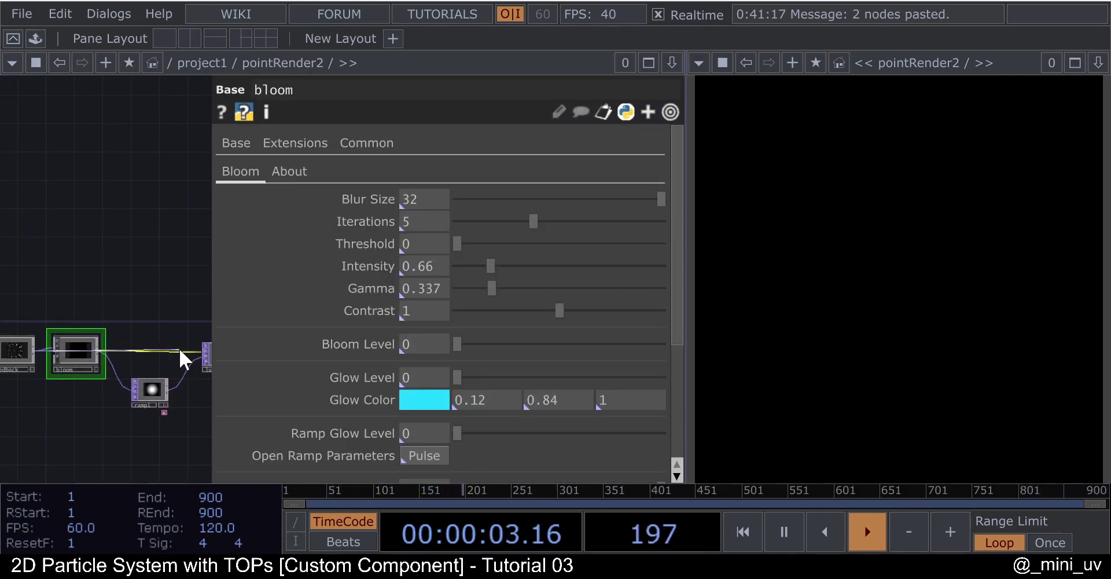
- Move the bloom component below the chain, clear of the line between feedback and lumablur1
{"action": "left_click_drag", "start_coordinate": [78, 348], "coordinate": [82, 388]}
{"action": "scroll", "coordinate": [143, 387], "scroll_direction": "up", "scroll_amount": 5}
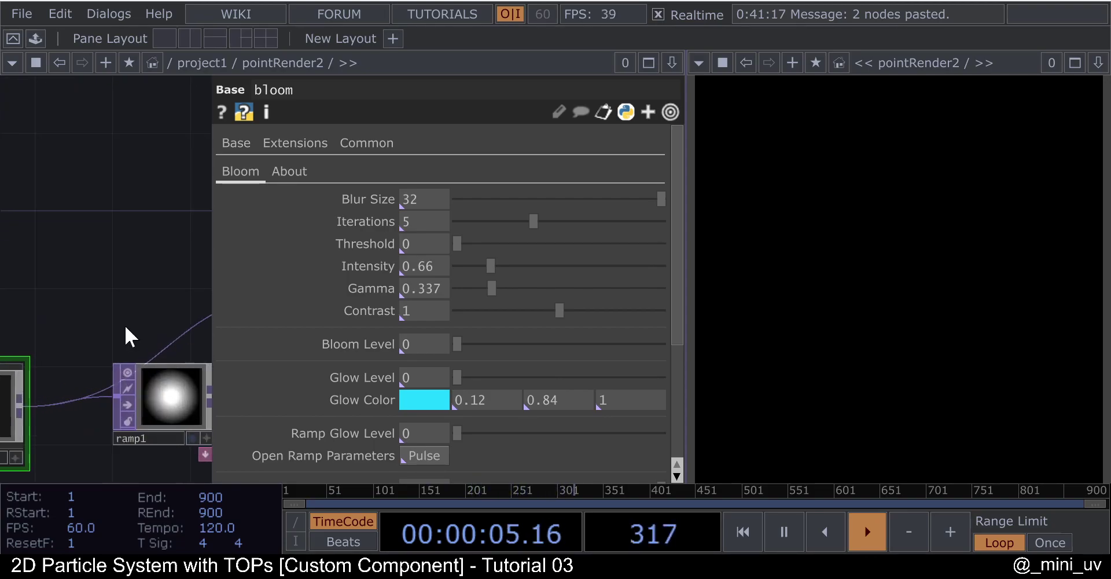
{"action": "key", "text": "p"}
{"action": "left_click_drag", "start_coordinate": [190, 150], "coordinate": [240, 65]}
{"action": "left_click_drag", "start_coordinate": [227, 333], "coordinate": [228, 372]}
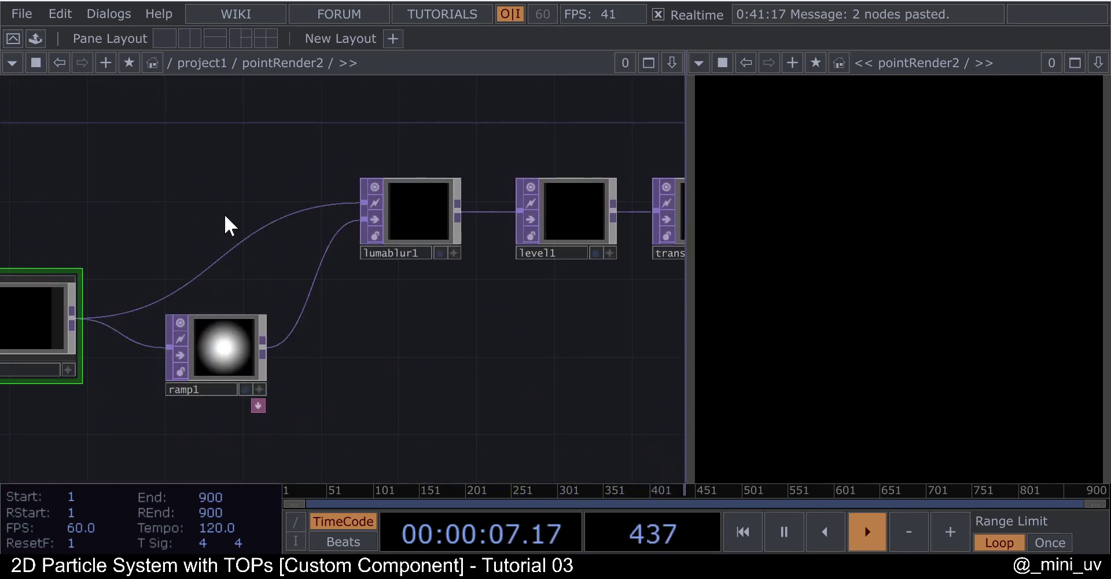
{"action": "left_click_drag", "start_coordinate": [210, 223], "coordinate": [327, 142]}
{"action": "left_click_drag", "start_coordinate": [165, 233], "coordinate": [164, 254]}
- Wire feedback directly into lumablur1 and ramp1 in place of bloom, and move bloom further down out of the way
{"action": "left_click_drag", "start_coordinate": [14, 121], "coordinate": [377, 147]}
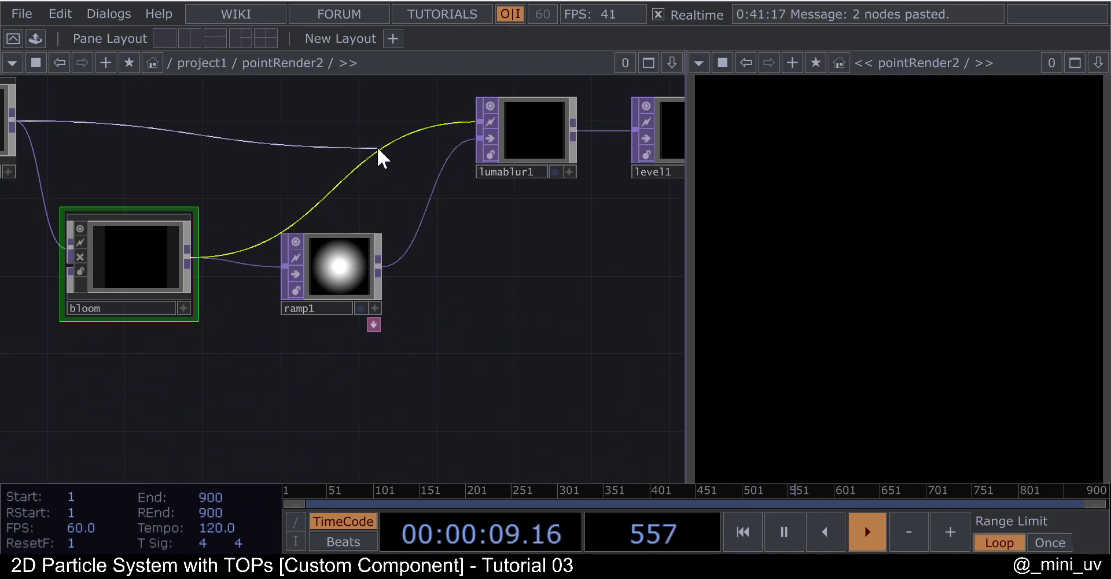
{"action": "left_click_drag", "start_coordinate": [92, 128], "coordinate": [135, 142]}
{"action": "left_click_drag", "start_coordinate": [56, 134], "coordinate": [327, 280]}
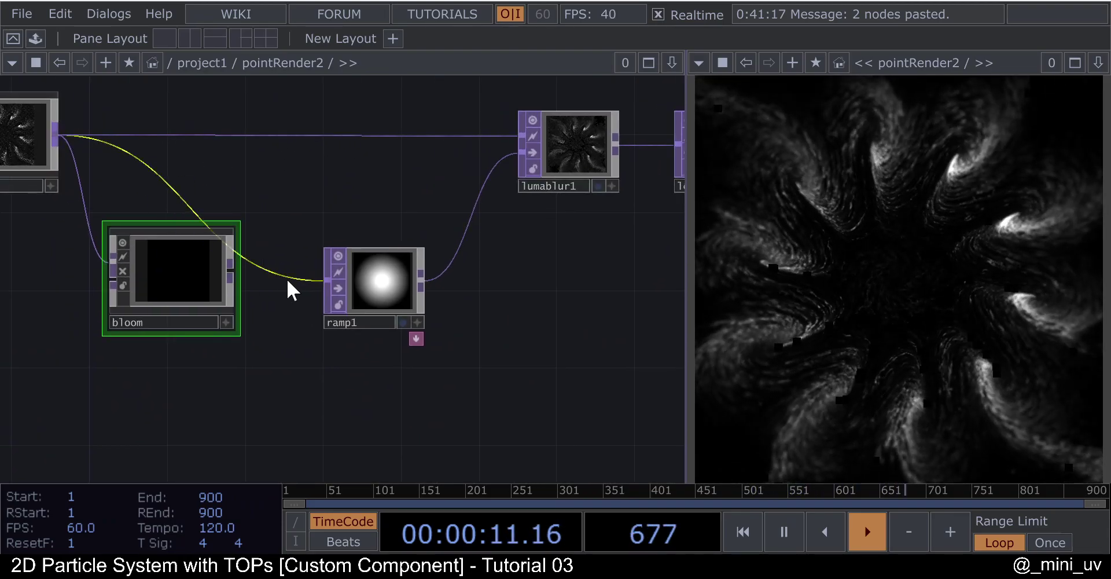
{"action": "left_click_drag", "start_coordinate": [182, 296], "coordinate": [164, 355]}
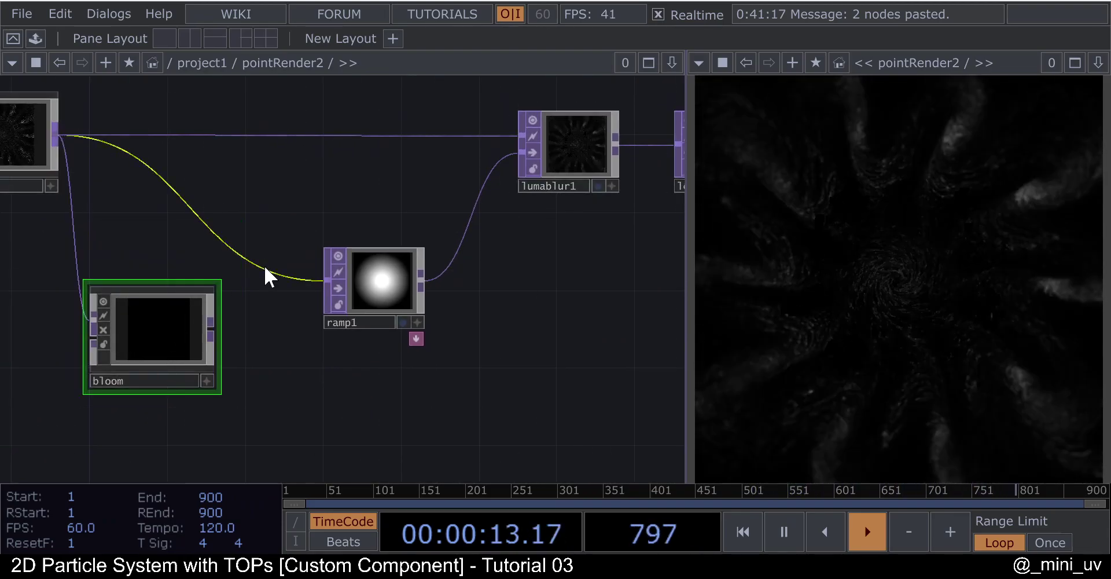
- Try other Gamma 1 and Brightness 1 values on the level1 TOP after lumablur1 inside pointRender2
{"action": "scroll", "coordinate": [541, 197], "scroll_direction": "up", "scroll_amount": 3}
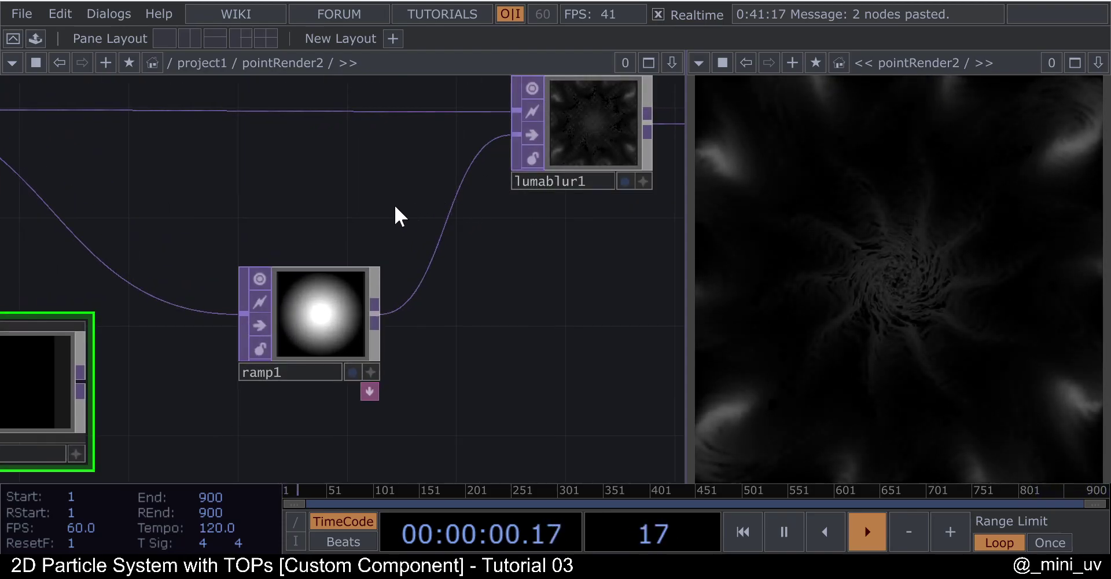
{"action": "scroll", "coordinate": [370, 205], "scroll_direction": "down", "scroll_amount": 8}
{"action": "scroll", "coordinate": [618, 188], "scroll_direction": "up", "scroll_amount": 6}
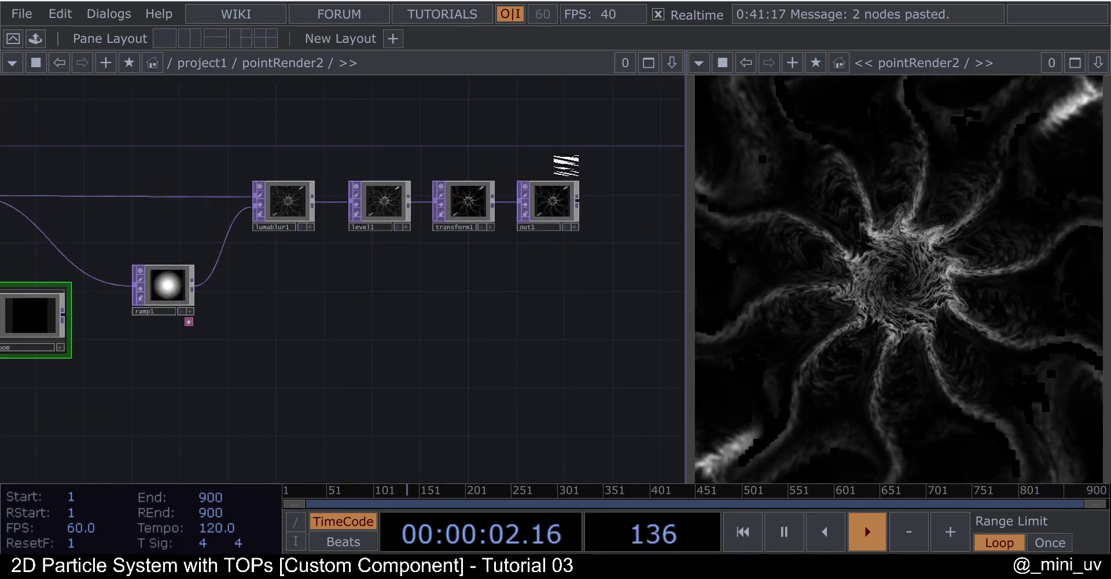
{"action": "left_click", "coordinate": [328, 216]}
{"action": "key", "text": "p"}
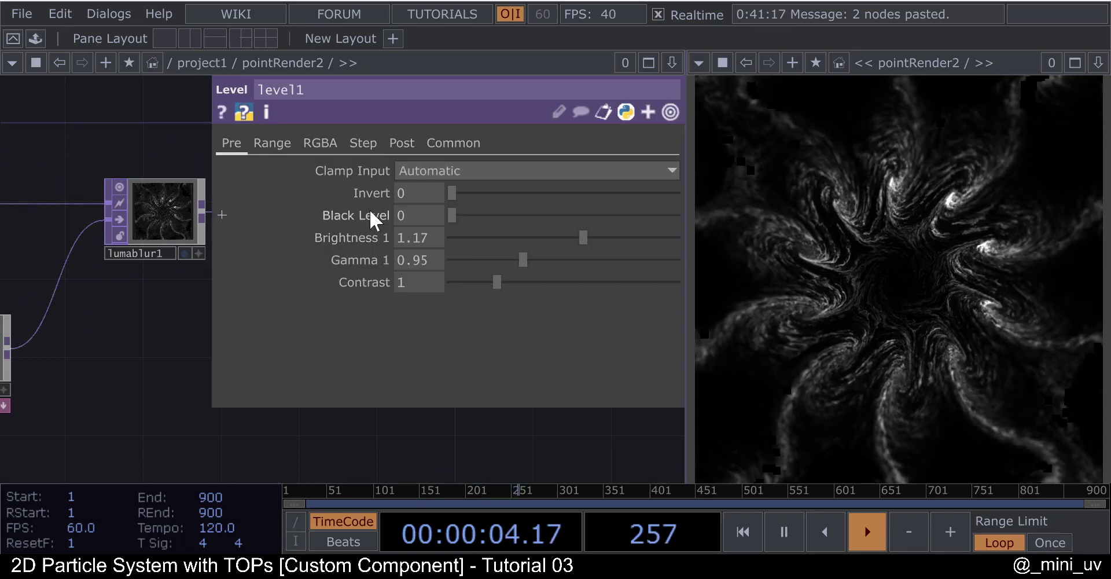
{"action": "left_click", "coordinate": [519, 259]}
{"action": "mouse_move", "coordinate": [582, 242]}
{"action": "left_mouse_down"}
{"action": "mouse_move", "coordinate": [572, 241]}
{"action": "mouse_move", "coordinate": [584, 241]}
{"action": "left_mouse_up"}
{"action": "key", "text": "p"}
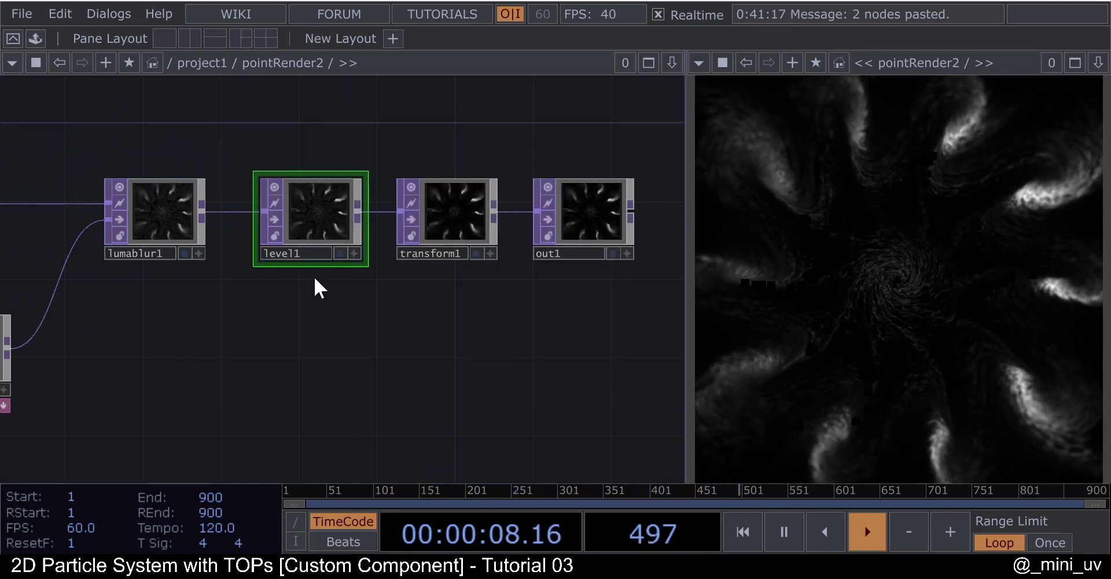
- Return to the project network and bypass the level1 TOP between select1 and null9
{"action": "scroll", "coordinate": [305, 280], "scroll_direction": "down", "scroll_amount": 8}
{"action": "scroll", "coordinate": [336, 266], "scroll_direction": "up", "scroll_amount": 10}
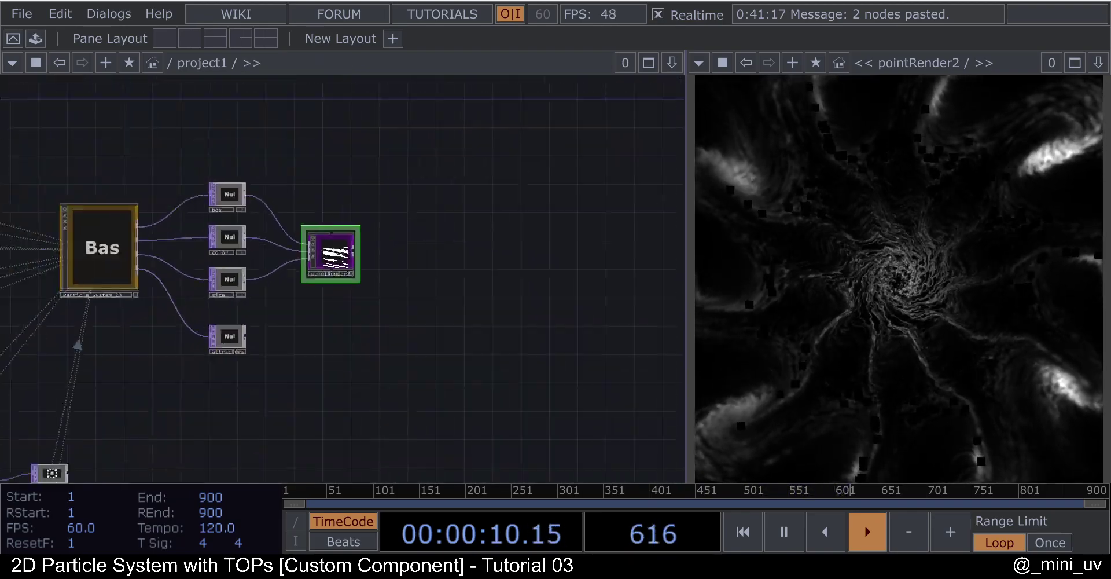
{"action": "scroll", "coordinate": [380, 309], "scroll_direction": "up", "scroll_amount": 6}
{"action": "left_click", "coordinate": [393, 139]}
{"action": "left_click_drag", "start_coordinate": [380, 342], "coordinate": [286, 412]}
{"action": "left_click", "coordinate": [253, 200]}
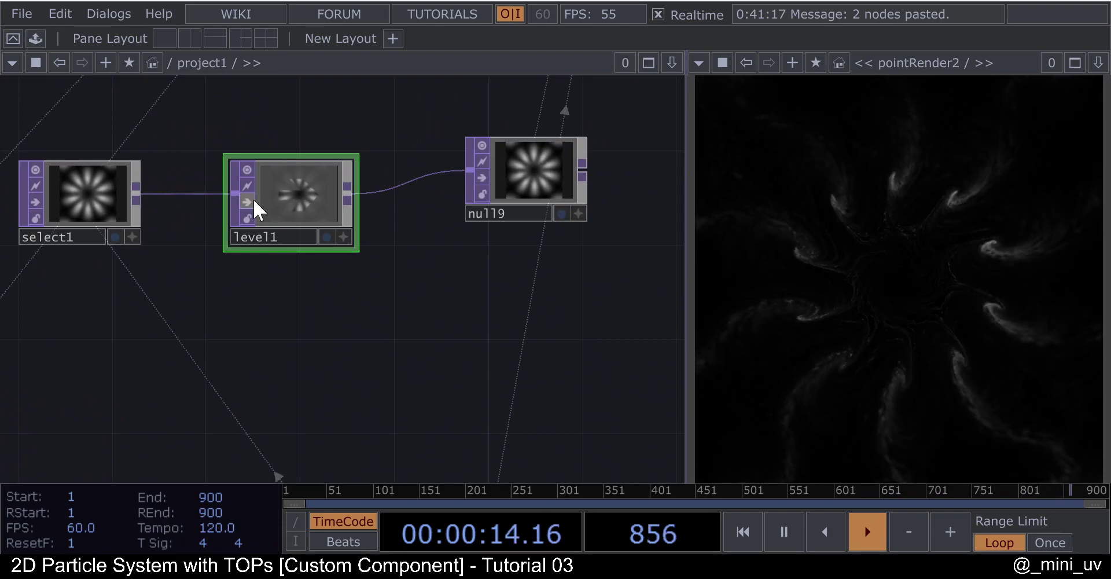
- Inside pointRender2, set Brightness 1 to 2 and Gamma 1 to 1.43 on the level1 TOP after lumablur1
{"action": "scroll", "coordinate": [211, 273], "scroll_direction": "down", "scroll_amount": 8}
{"action": "left_click_drag", "start_coordinate": [438, 192], "coordinate": [359, 294]}
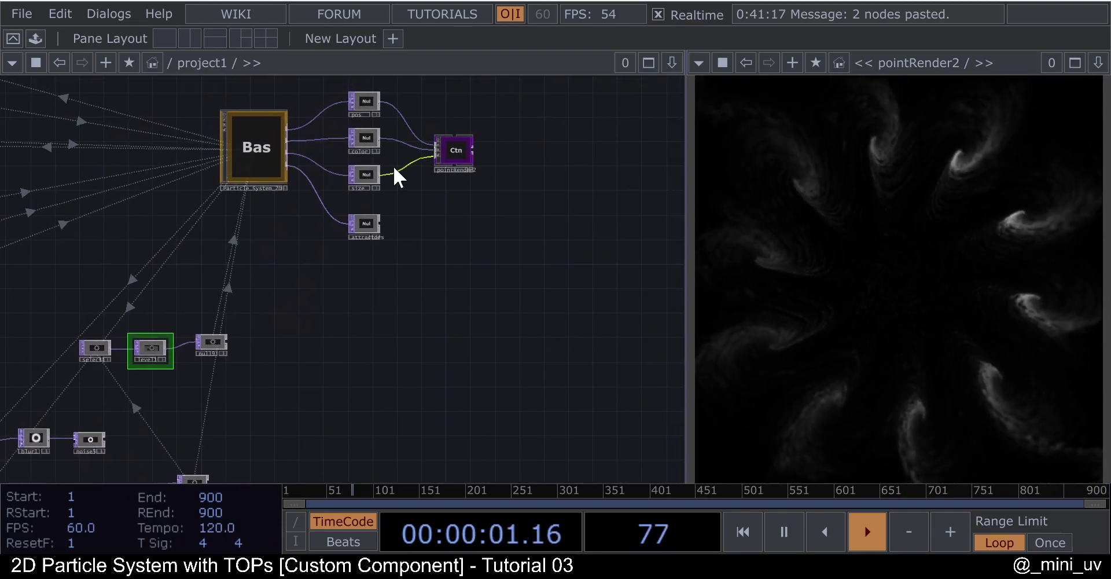
{"action": "left_click", "coordinate": [459, 158]}
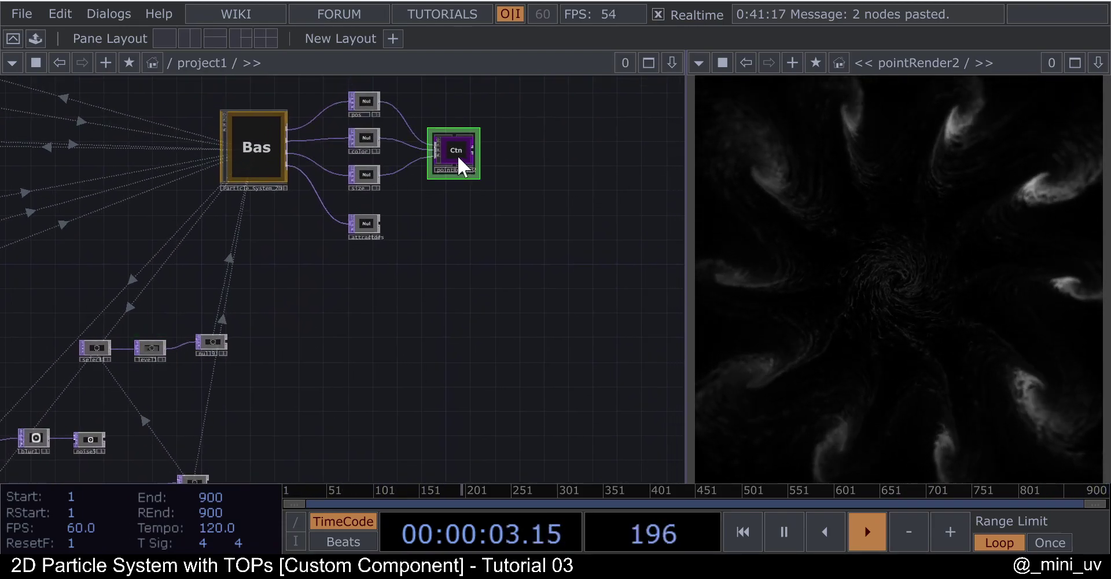
{"action": "key", "text": "i"}
{"action": "scroll", "coordinate": [579, 270], "scroll_direction": "up", "scroll_amount": 4}
{"action": "scroll", "coordinate": [594, 290], "scroll_direction": "up", "scroll_amount": 2}
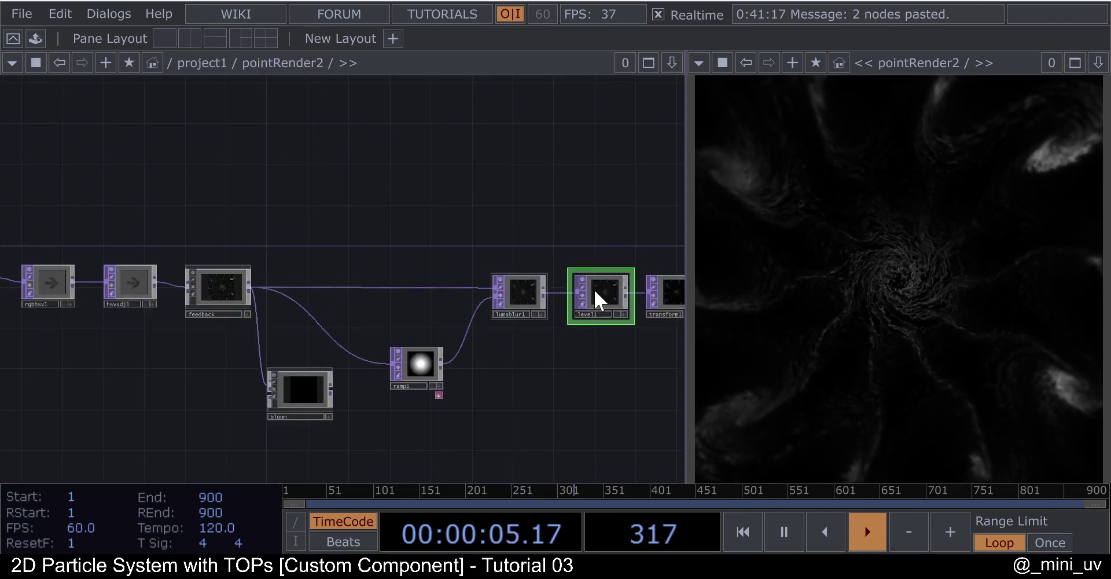
{"action": "key", "text": "p"}
{"action": "left_click_drag", "start_coordinate": [584, 236], "coordinate": [678, 238]}
{"action": "mouse_move", "coordinate": [541, 260]}
{"action": "left_mouse_down"}
{"action": "mouse_move", "coordinate": [576, 258]}
{"action": "mouse_move", "coordinate": [559, 259]}
{"action": "left_mouse_up"}
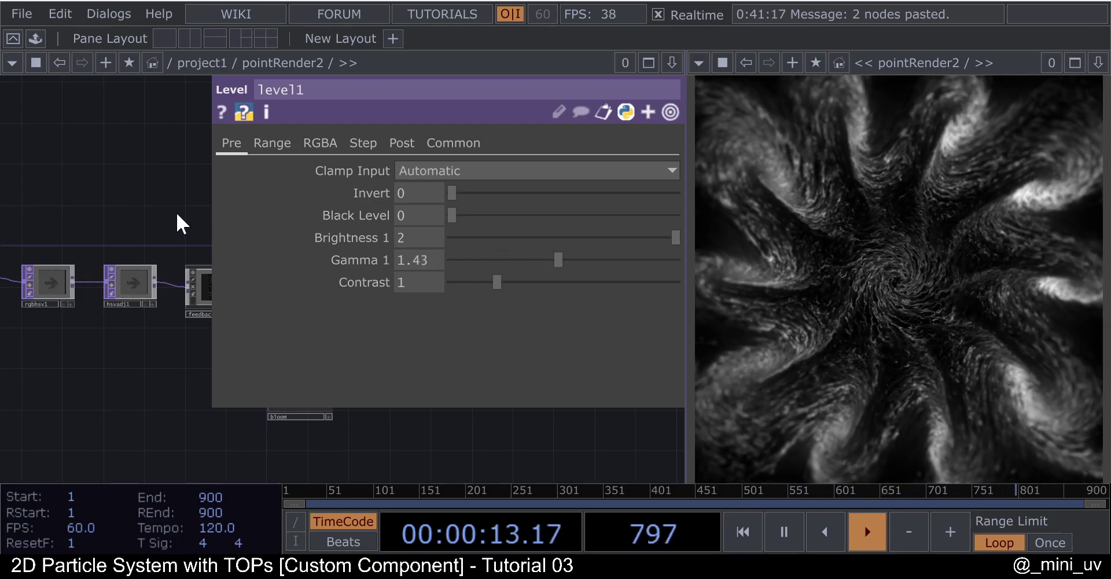
{"action": "left_click", "coordinate": [175, 206]}
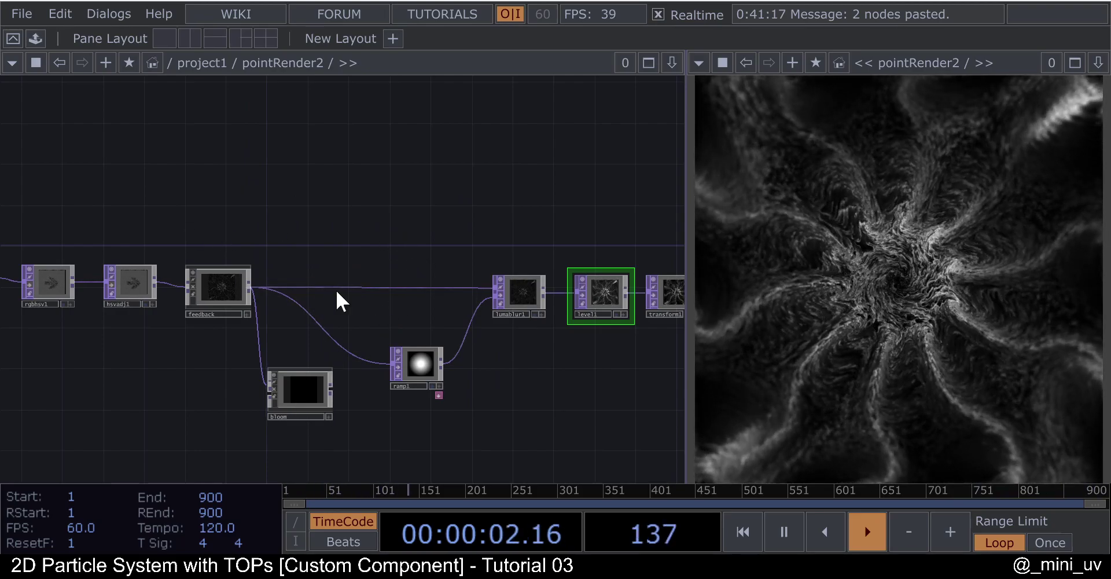
- Go back to the project network and slightly enlarge the selected nodes, including select1, level1 and null9
{"action": "scroll", "coordinate": [360, 286], "scroll_direction": "down", "scroll_amount": 6}
{"action": "left_click_drag", "start_coordinate": [518, 275], "coordinate": [607, 92]}
{"action": "left_click_drag", "start_coordinate": [478, 289], "coordinate": [523, 280]}
{"action": "scroll", "coordinate": [308, 302], "scroll_direction": "up", "scroll_amount": 3}
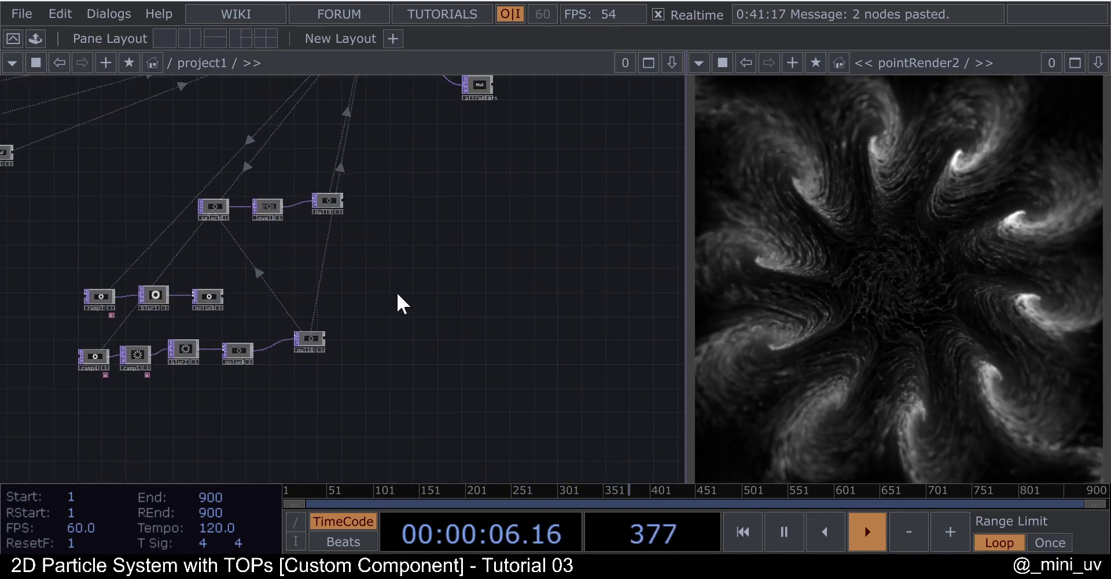
{"action": "left_click_drag", "start_coordinate": [370, 277], "coordinate": [470, 334]}
{"action": "scroll", "coordinate": [420, 267], "scroll_direction": "up", "scroll_amount": 6}
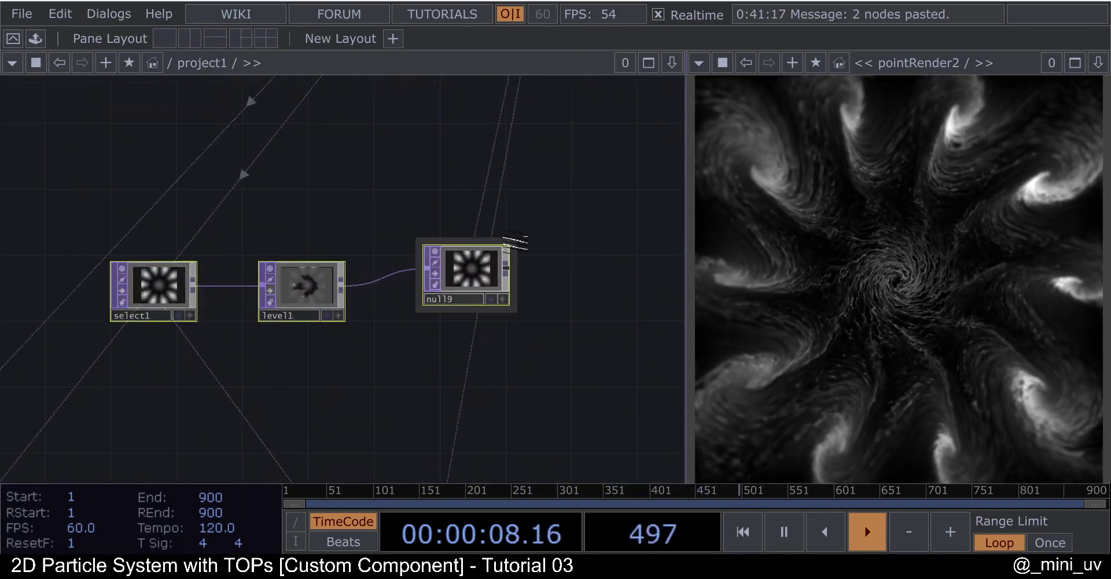
{"action": "left_click", "coordinate": [508, 244]}
{"action": "left_click_drag", "start_coordinate": [509, 242], "coordinate": [509, 233]}
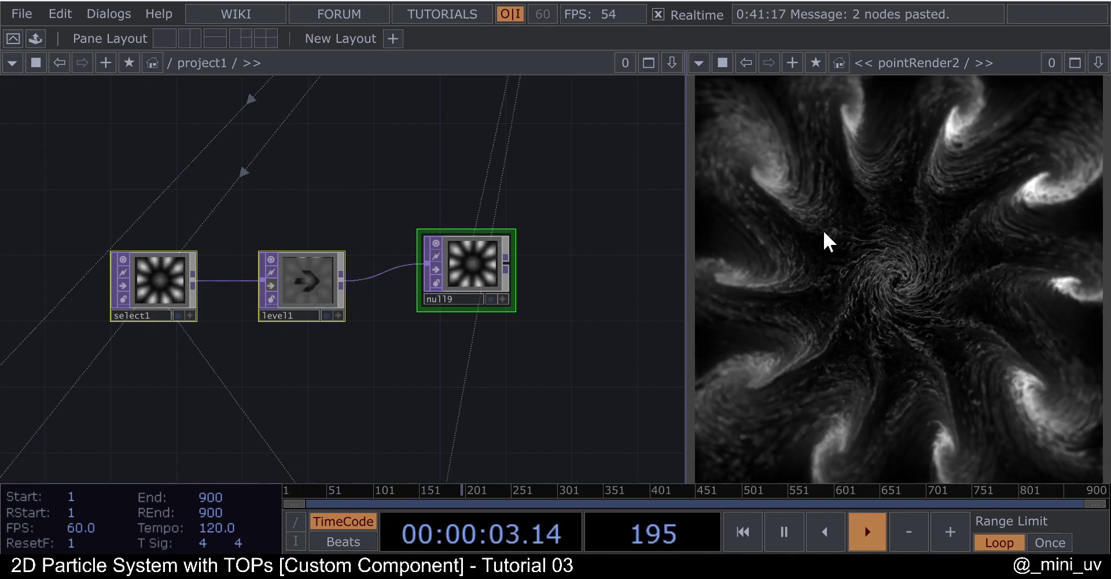
- Examine the ramp, blur and noise chains and the Particle_System_2D render settings they drive
{"action": "scroll", "coordinate": [261, 248], "scroll_direction": "down", "scroll_amount": 3}
{"action": "left_click_drag", "start_coordinate": [340, 288], "coordinate": [438, 271]}
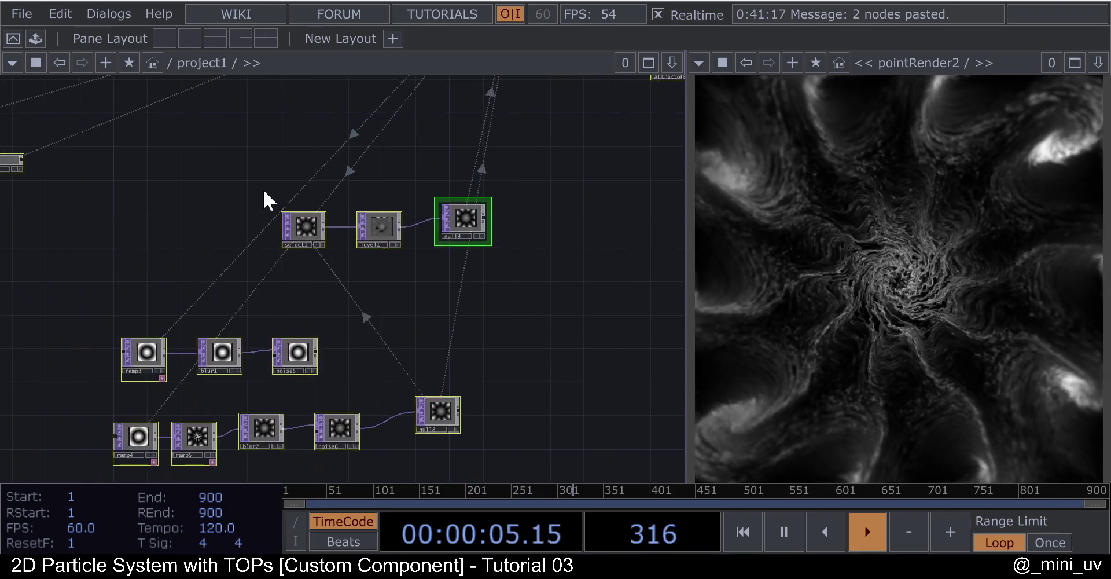
{"action": "middle_click_drag", "start_coordinate": [309, 223], "coordinate": [246, 232]}
{"action": "left_click_drag", "start_coordinate": [430, 199], "coordinate": [390, 292]}
{"action": "left_click", "coordinate": [336, 162]}
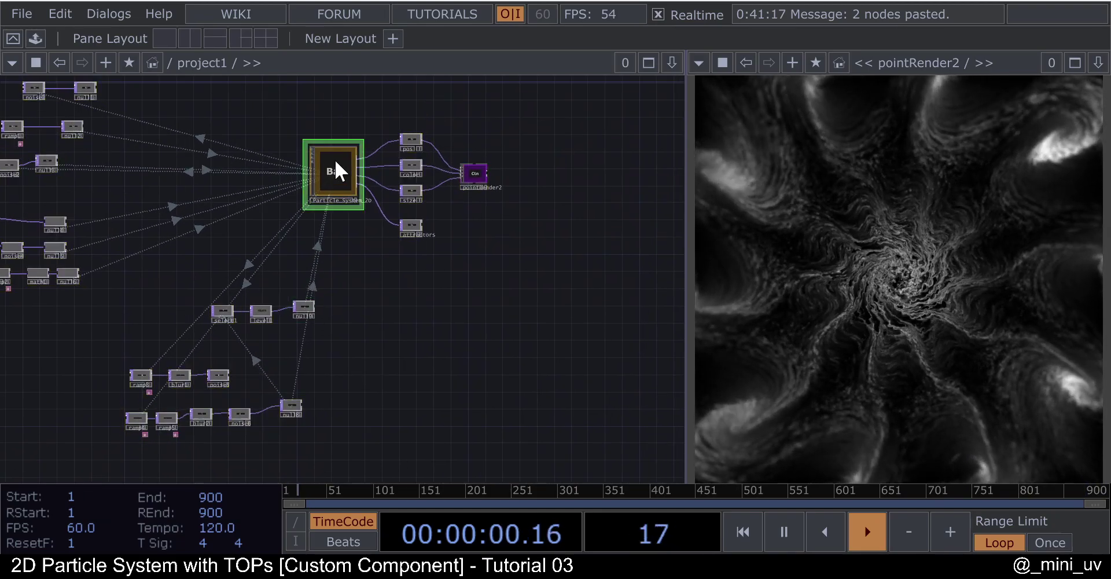
{"action": "key", "text": "p"}
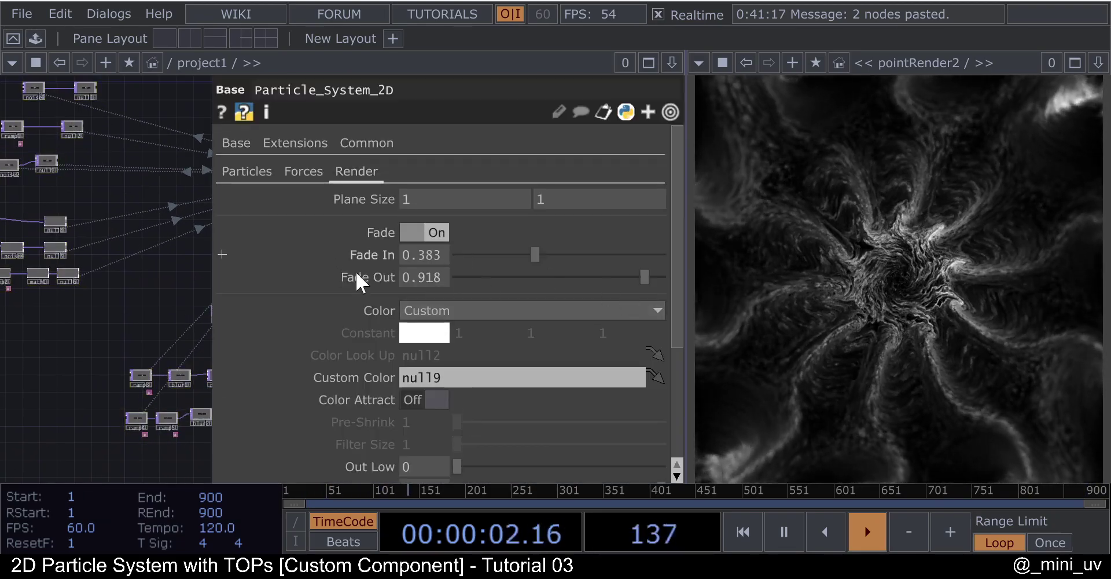
{"action": "key", "text": "p"}
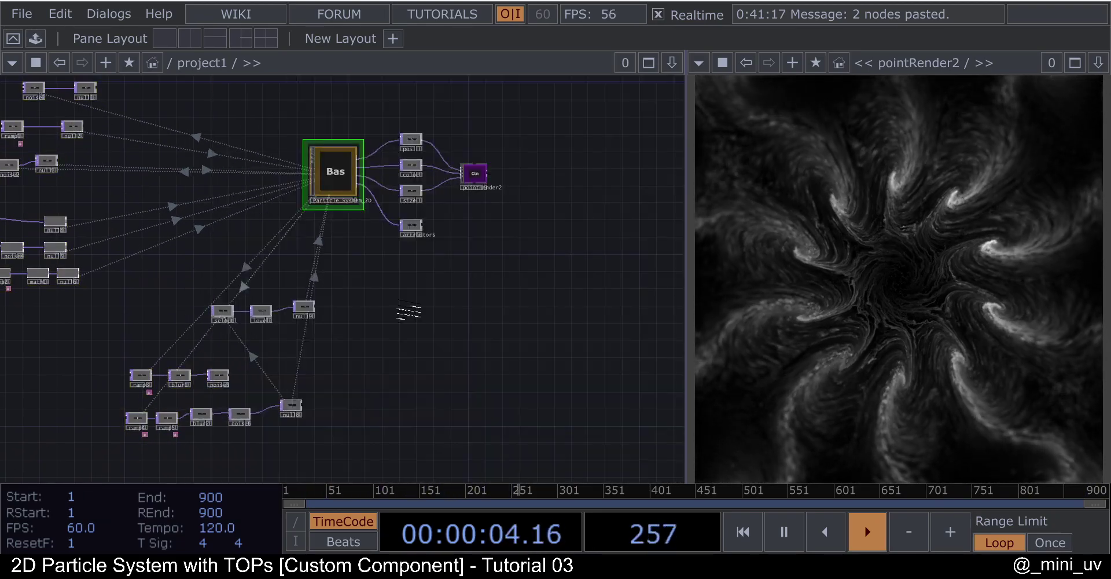
{"action": "left_click_drag", "start_coordinate": [399, 300], "coordinate": [494, 263]}
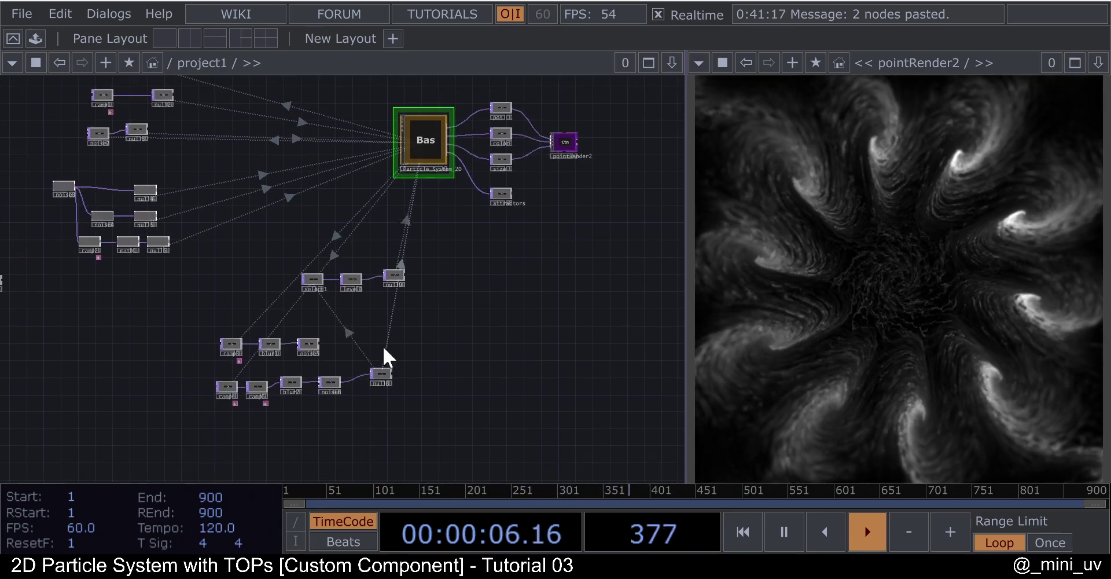
- Examine the ramp, blur and noise chains and the select1, level1 and null9 chain that drive the particle system
{"action": "left_click_drag", "start_coordinate": [391, 346], "coordinate": [412, 325]}
{"action": "scroll", "coordinate": [411, 324], "scroll_direction": "up", "scroll_amount": 5}
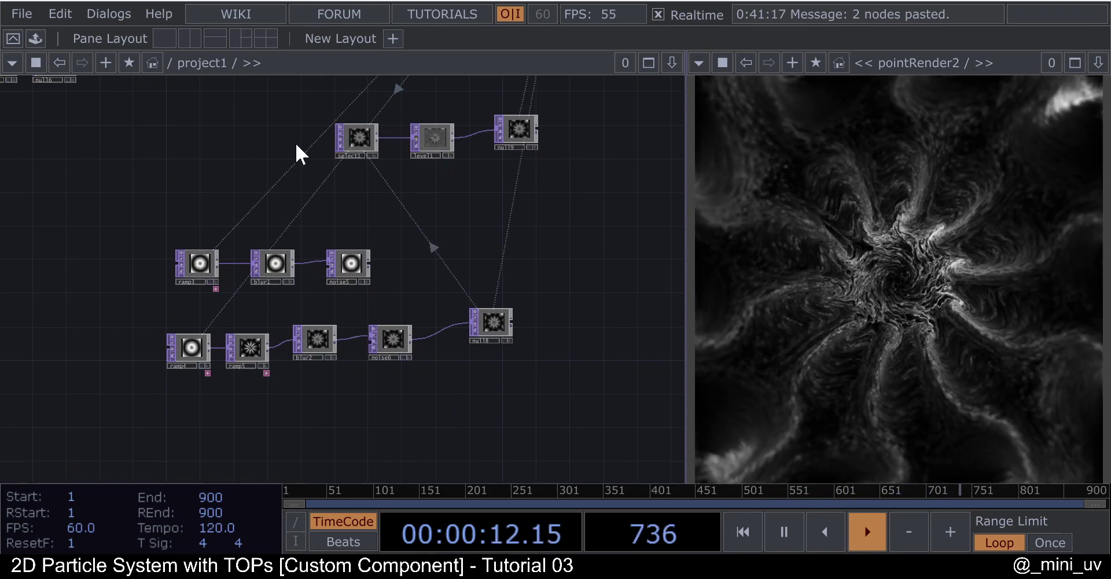
{"action": "left_click_drag", "start_coordinate": [474, 241], "coordinate": [427, 290]}
{"action": "scroll", "coordinate": [404, 320], "scroll_direction": "down", "scroll_amount": 3}
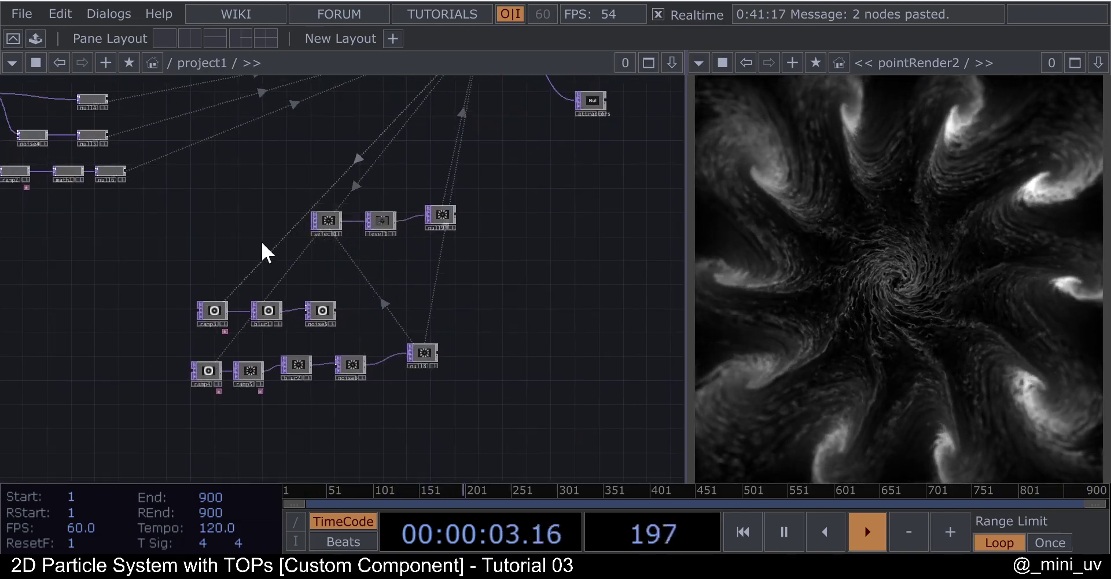
{"action": "scroll", "coordinate": [268, 231], "scroll_direction": "up", "scroll_amount": 5}
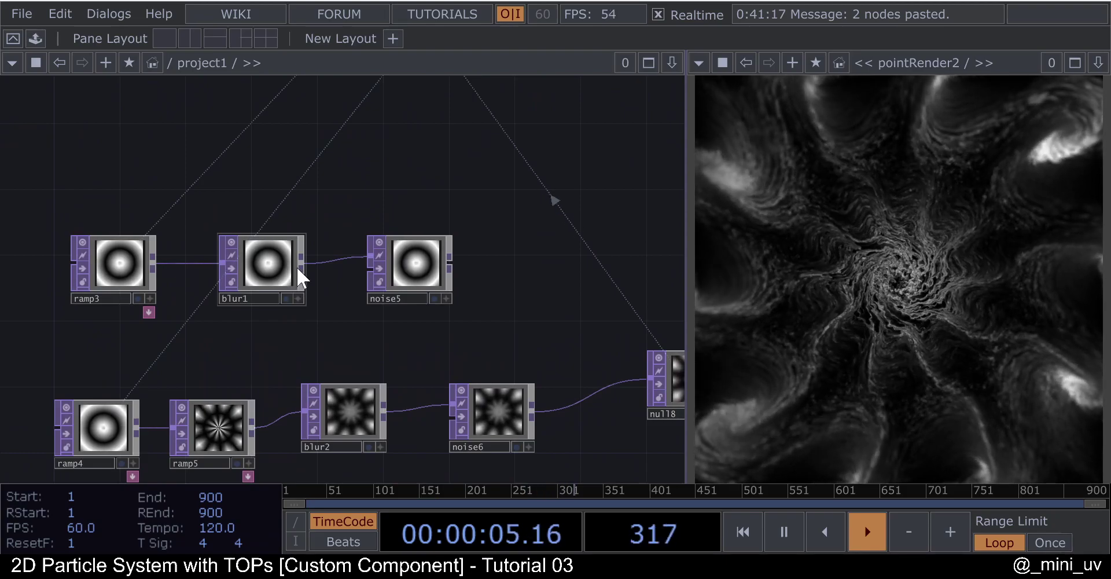
{"action": "scroll", "coordinate": [296, 267], "scroll_direction": "down", "scroll_amount": 4}
{"action": "left_click_drag", "start_coordinate": [445, 254], "coordinate": [418, 316]}
{"action": "scroll", "coordinate": [418, 316], "scroll_direction": "down", "scroll_amount": 4}
{"action": "left_click_drag", "start_coordinate": [496, 302], "coordinate": [433, 346]}
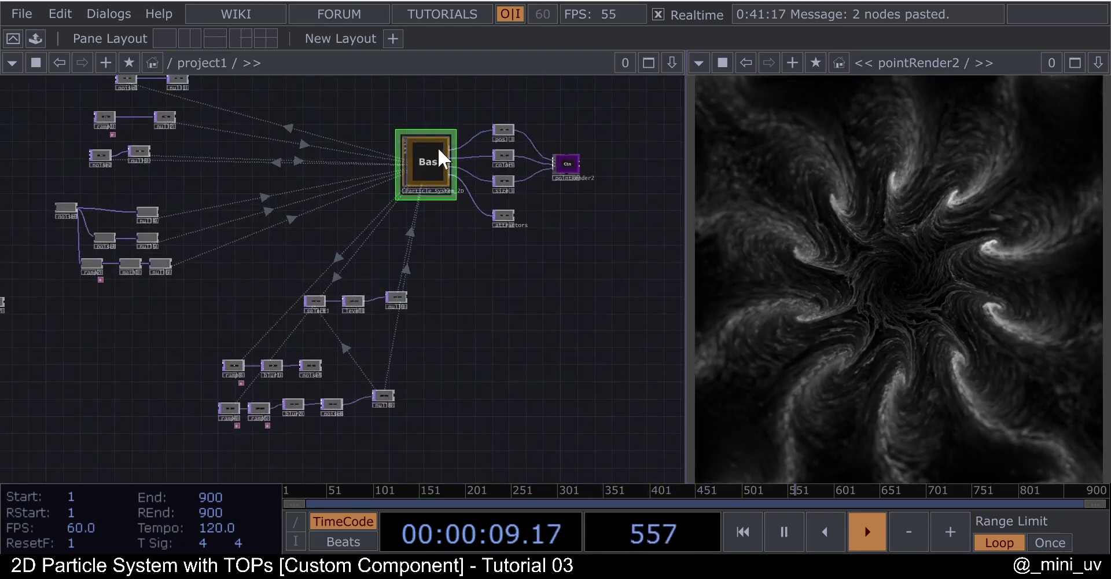
- Examine the Particle_System_2D component and its pos, color, size and attractors outputs alongside pointRender2
{"action": "left_click_drag", "start_coordinate": [465, 128], "coordinate": [428, 231]}
{"action": "scroll", "coordinate": [399, 263], "scroll_direction": "up", "scroll_amount": 1}
{"action": "scroll", "coordinate": [401, 269], "scroll_direction": "up", "scroll_amount": 2}
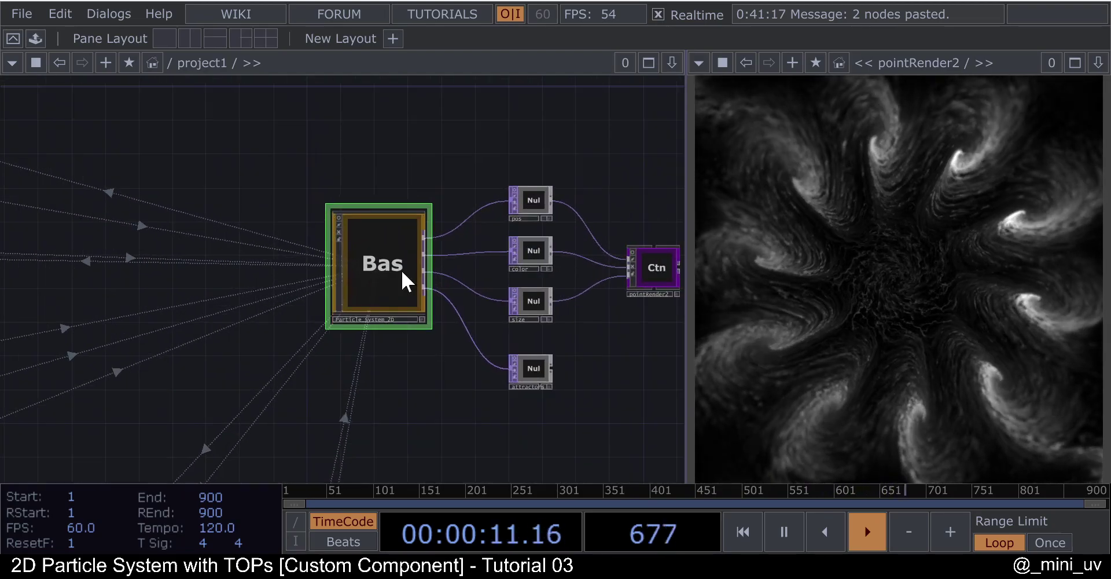
{"action": "left_click_drag", "start_coordinate": [382, 284], "coordinate": [359, 291]}
{"action": "scroll", "coordinate": [399, 263], "scroll_direction": "down", "scroll_amount": 3}
{"action": "left_click_drag", "start_coordinate": [357, 115], "coordinate": [417, 92]}
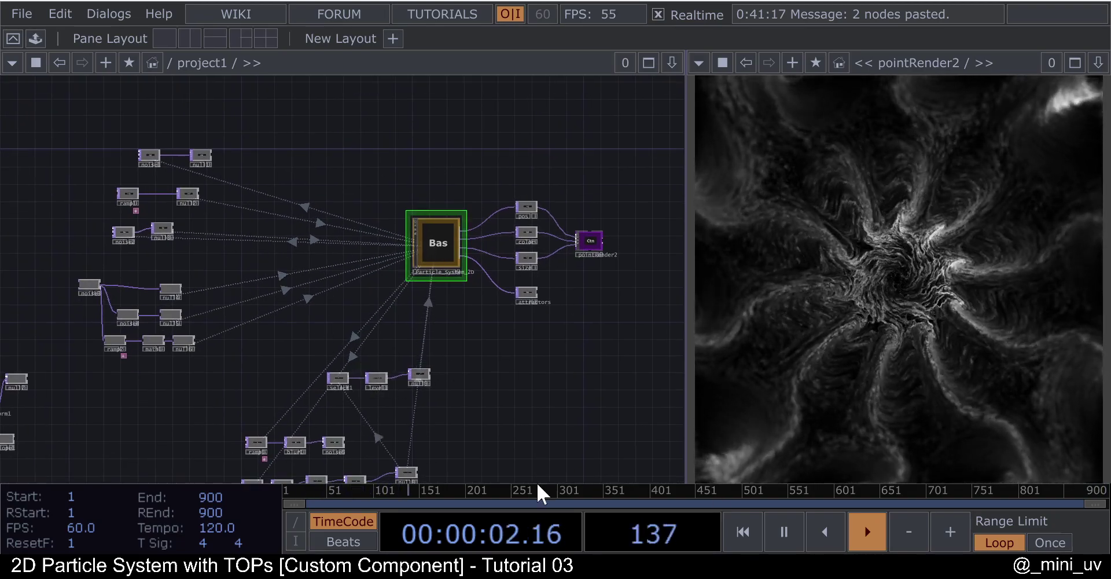
{"action": "left_click_drag", "start_coordinate": [445, 168], "coordinate": [384, 168]}
{"action": "middle_click_drag", "start_coordinate": [535, 222], "coordinate": [508, 152]}
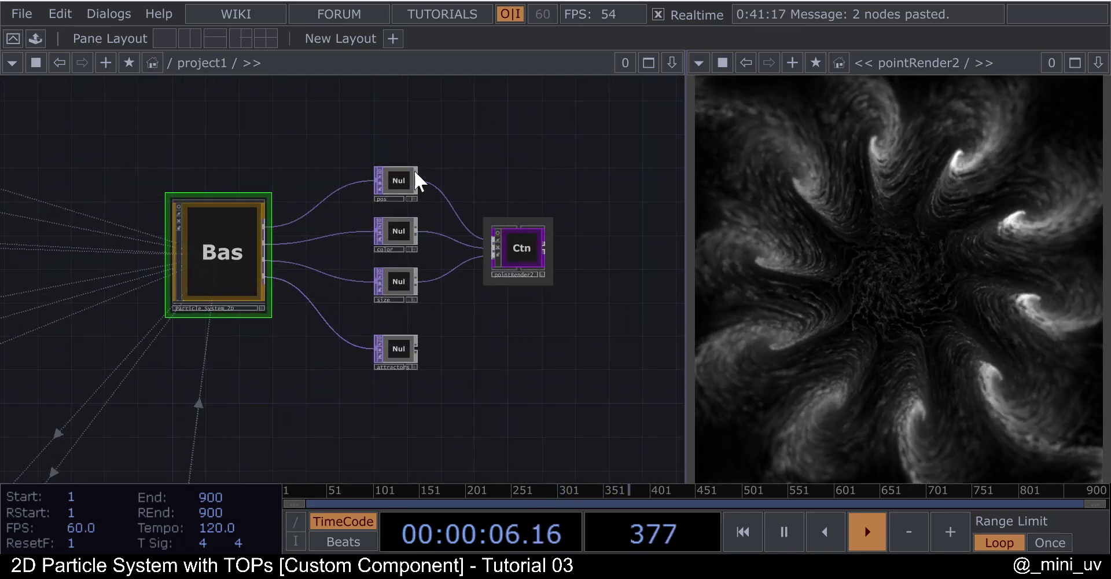
{"action": "scroll", "coordinate": [360, 249], "scroll_direction": "down", "scroll_amount": 5}
{"action": "left_click_drag", "start_coordinate": [309, 196], "coordinate": [343, 209]}
{"action": "scroll", "coordinate": [331, 251], "scroll_direction": "up", "scroll_amount": 5}
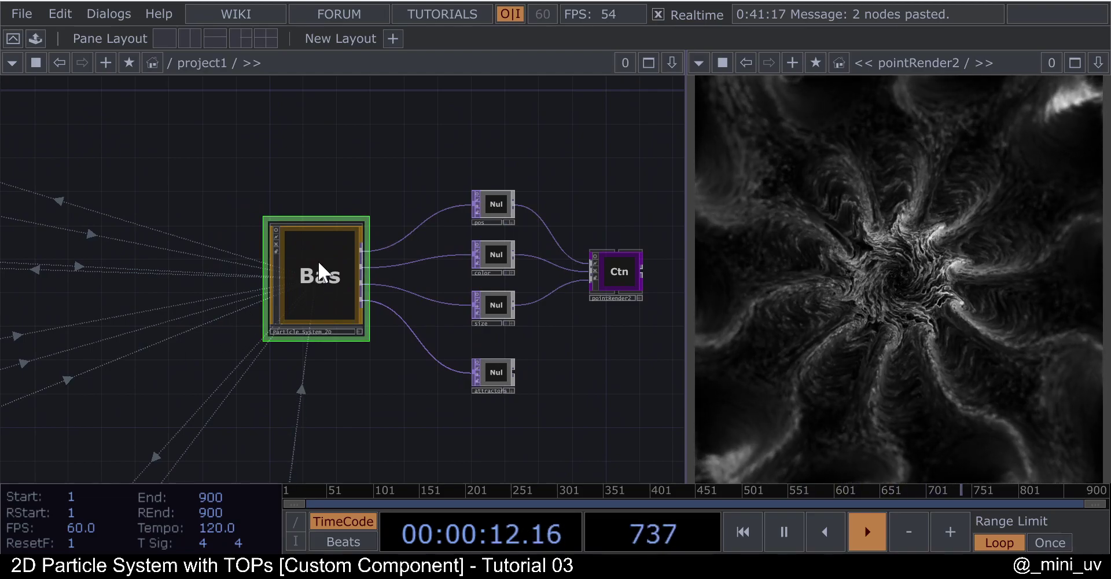
{"action": "left_click_drag", "start_coordinate": [397, 183], "coordinate": [362, 173]}
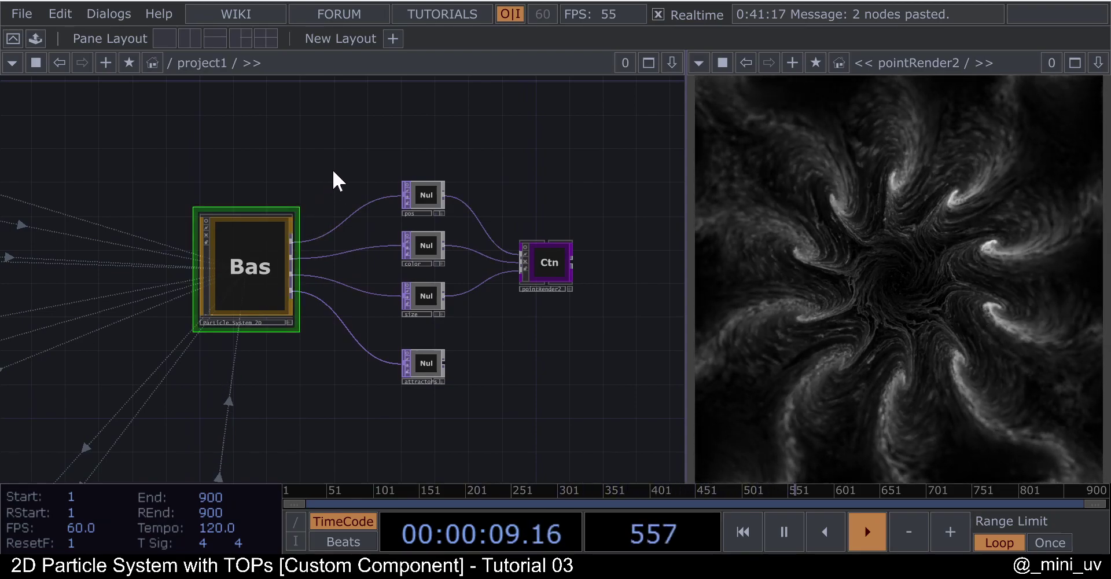
{"action": "left_click_drag", "start_coordinate": [337, 168], "coordinate": [380, 168]}
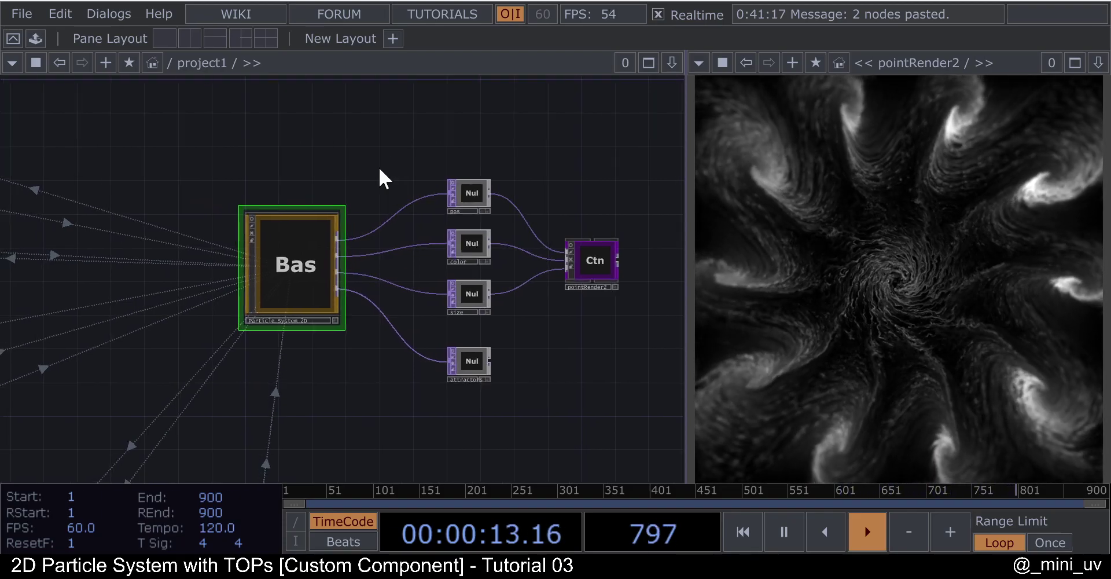
{"action": "left_click_drag", "start_coordinate": [381, 169], "coordinate": [358, 169]}
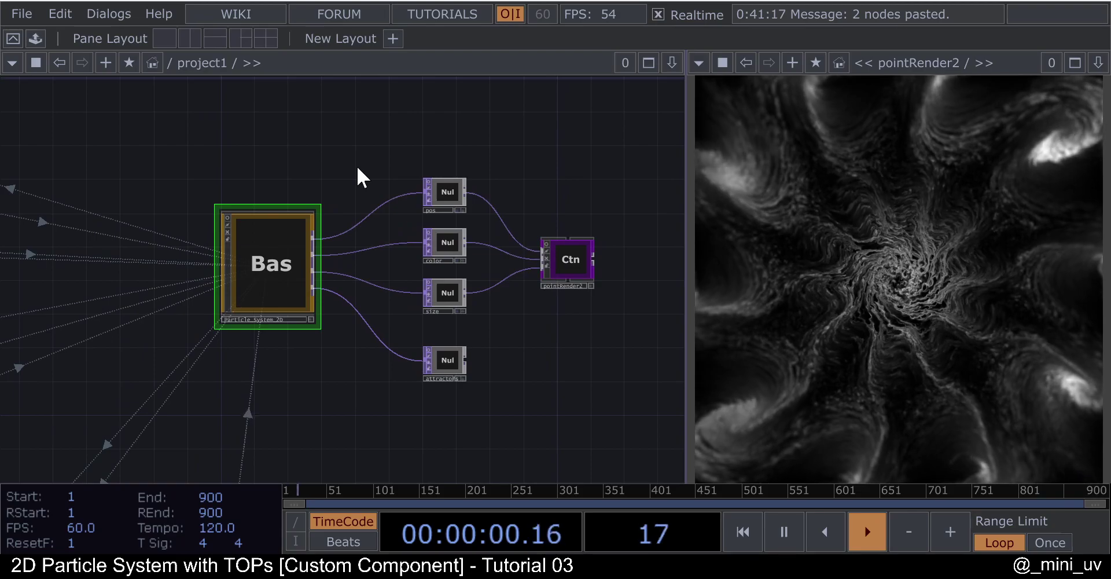
- Display the Render parameters of the Particle_System_2D component beside its node
{"action": "left_click", "coordinate": [293, 260]}
{"action": "key", "text": "p"}
{"action": "left_click_drag", "start_coordinate": [143, 188], "coordinate": [90, 198]}
{"action": "left_click_drag", "start_coordinate": [149, 172], "coordinate": [95, 193]}
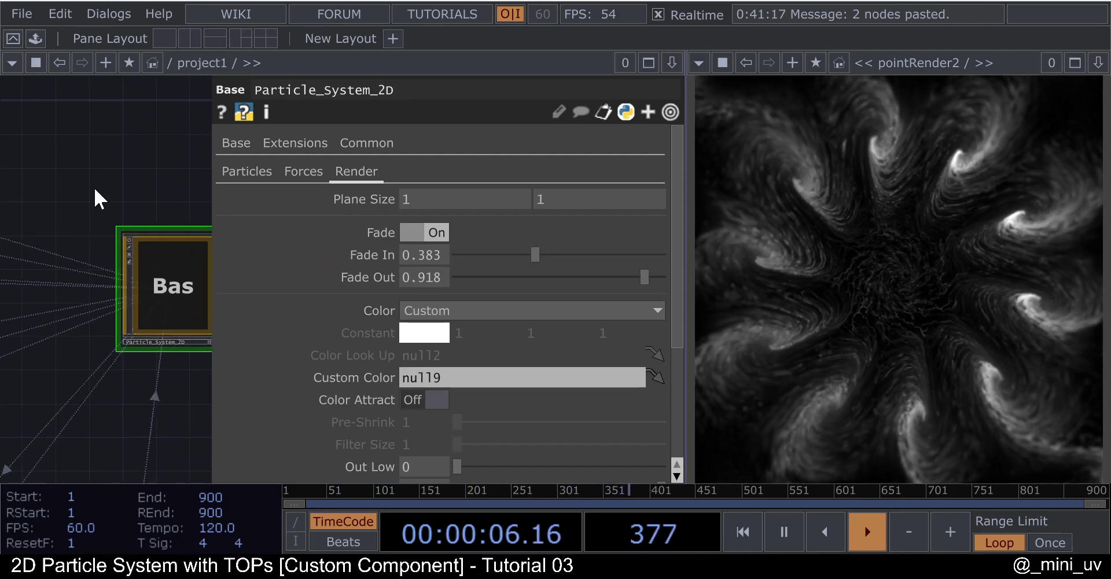
{"action": "scroll", "coordinate": [140, 212], "scroll_direction": "up", "scroll_amount": 2}
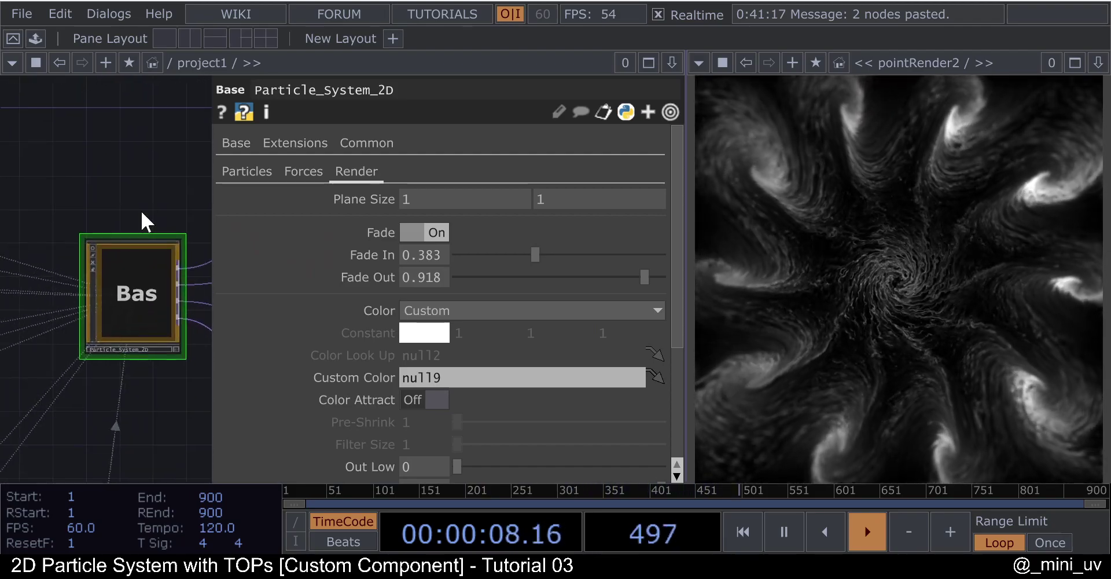